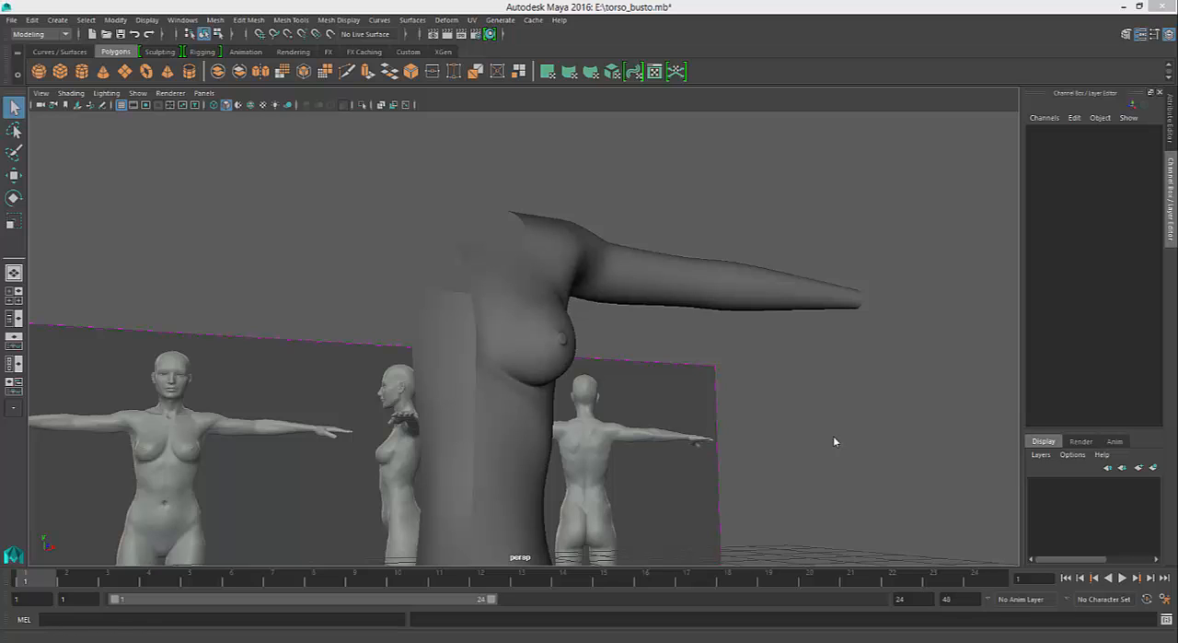
- Examine the torso_busto, torso_busto2 and torso_busto3 scenes, comparing the bust, shoulder and arm shapes and their wireframe topology from several angles
{"action": "key", "text": "alt+Tab"}
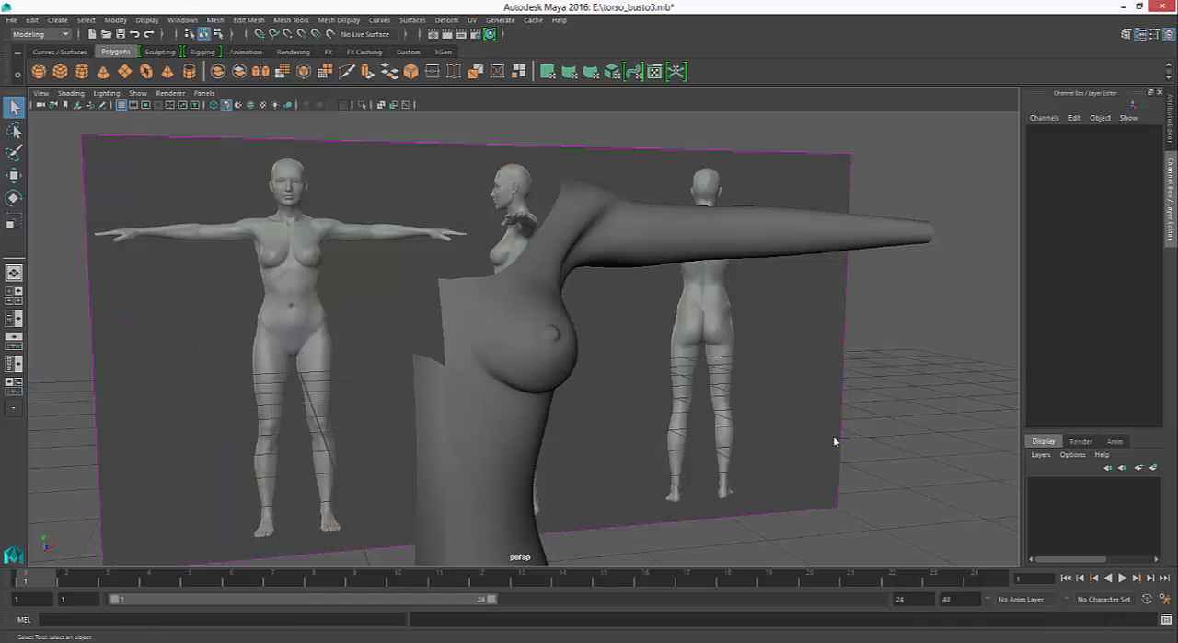
{"action": "key", "text": "alt+Tab"}
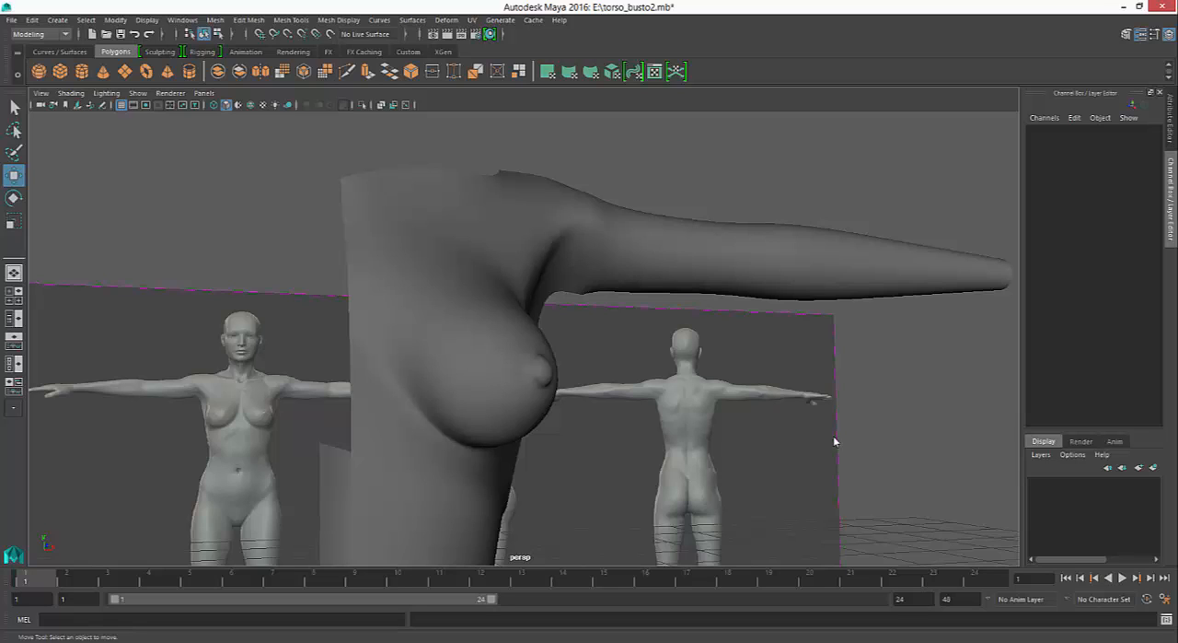
{"action": "left_click_drag", "start_coordinate": [834, 438], "coordinate": [834, 441], "text": "alt"}
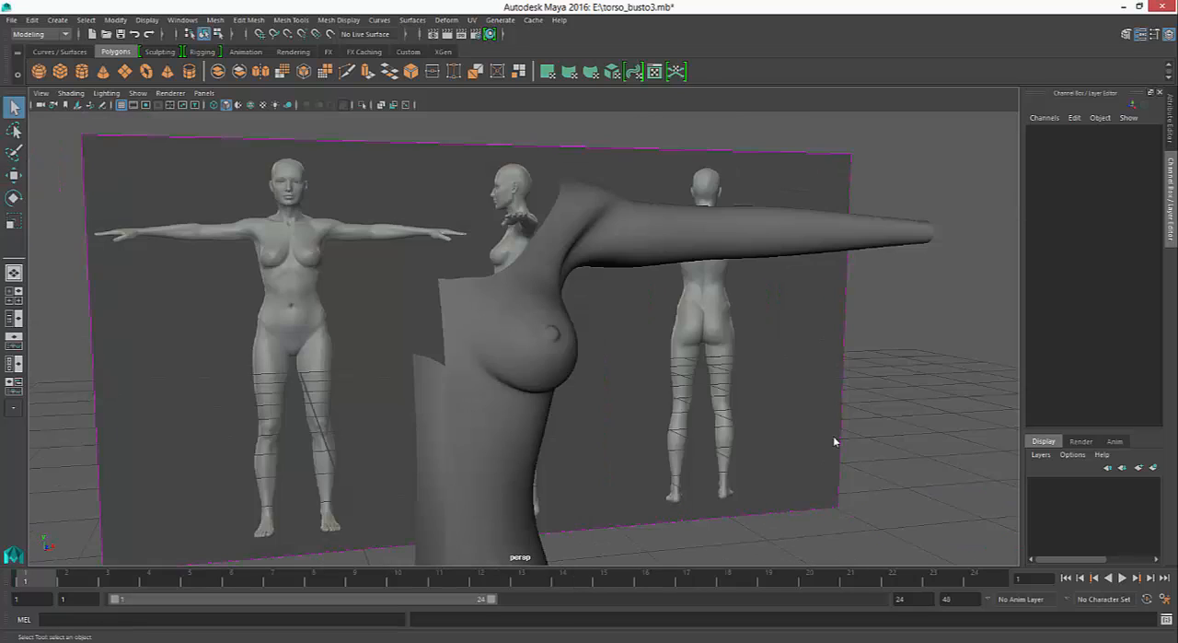
{"action": "left_click_drag", "start_coordinate": [834, 441], "coordinate": [834, 441], "text": "alt"}
{"action": "key", "text": "ctrl+z"}
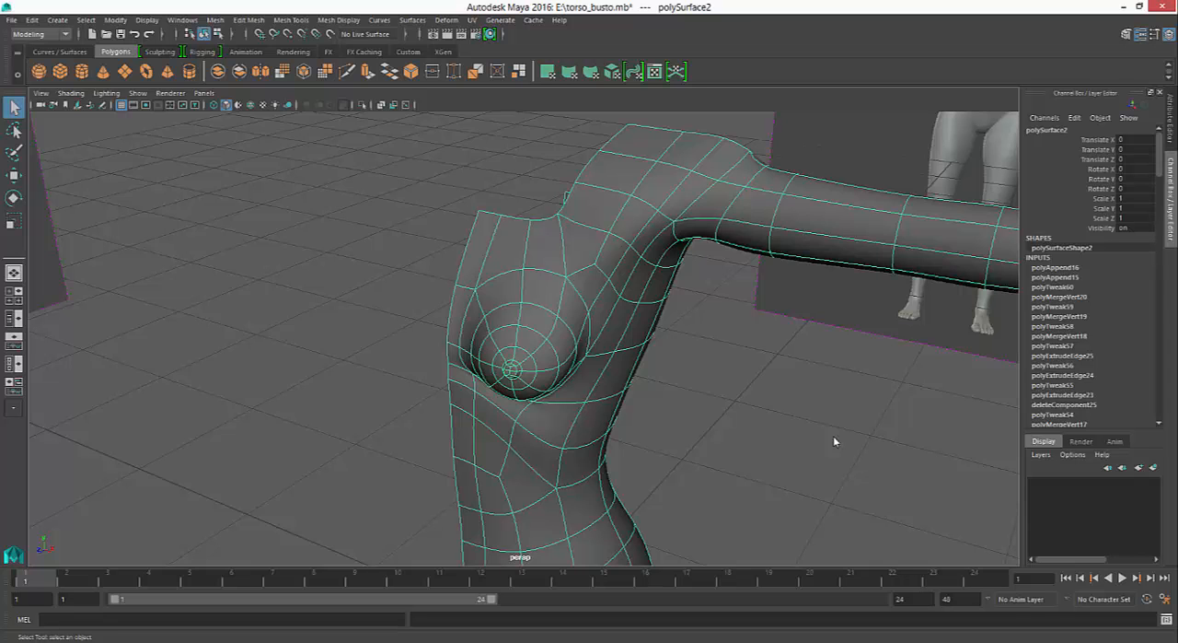
{"action": "left_click_drag", "start_coordinate": [834, 441], "coordinate": [834, 441], "text": "alt"}
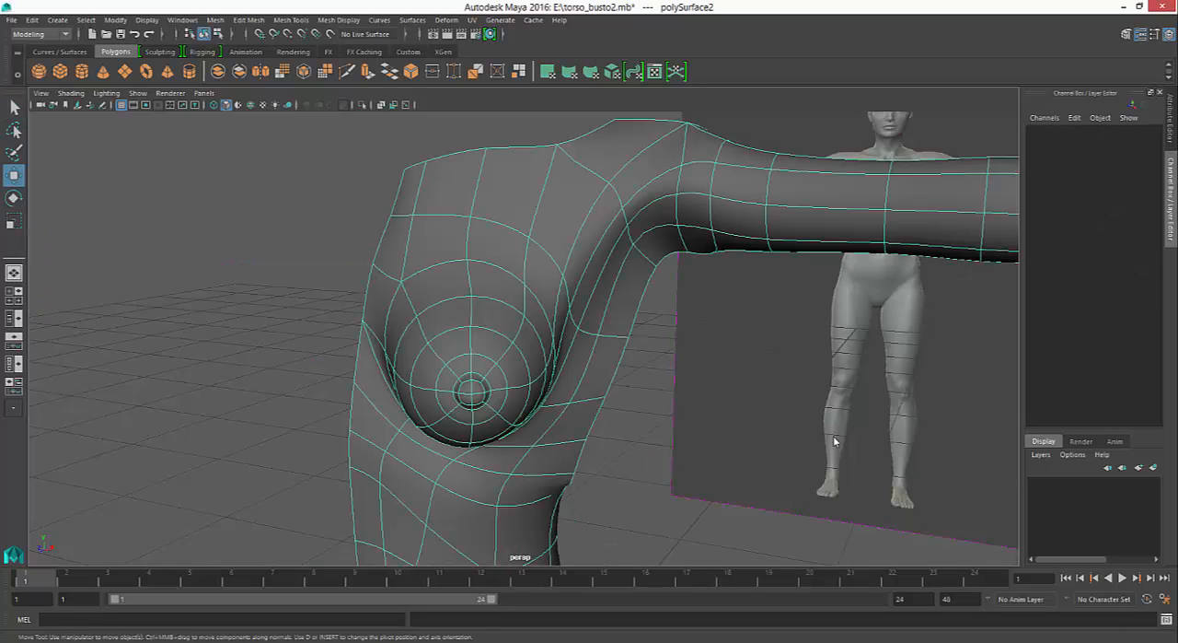
{"action": "left_click_drag", "start_coordinate": [834, 441], "coordinate": [835, 441], "text": "alt"}
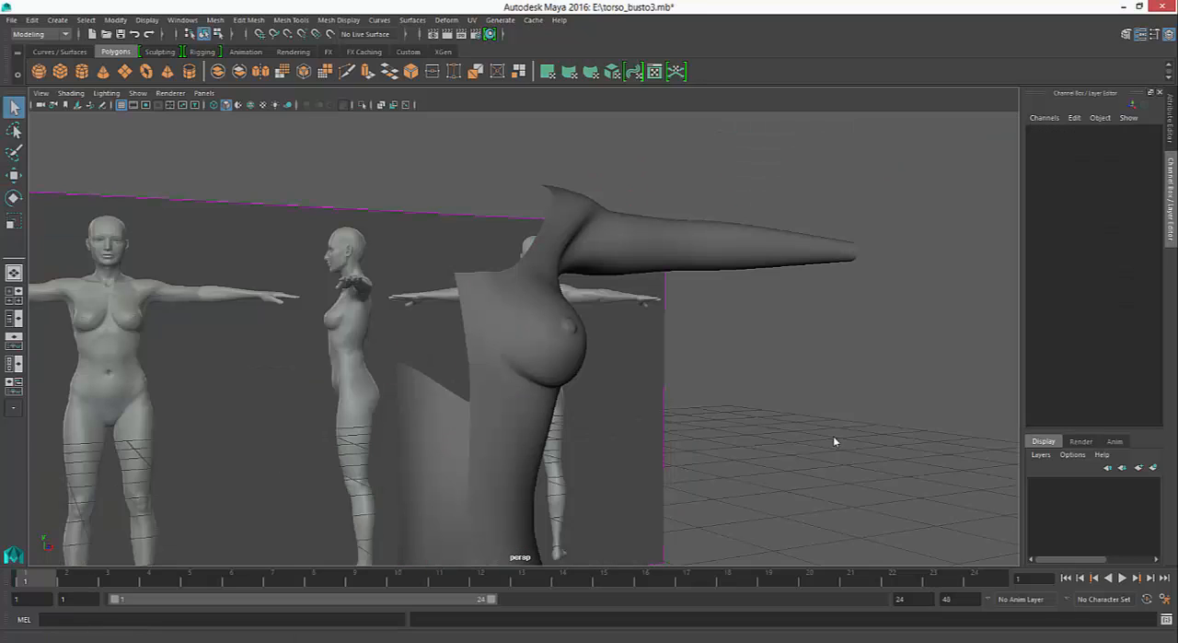
{"action": "left_click_drag", "start_coordinate": [834, 441], "coordinate": [834, 441], "text": "alt"}
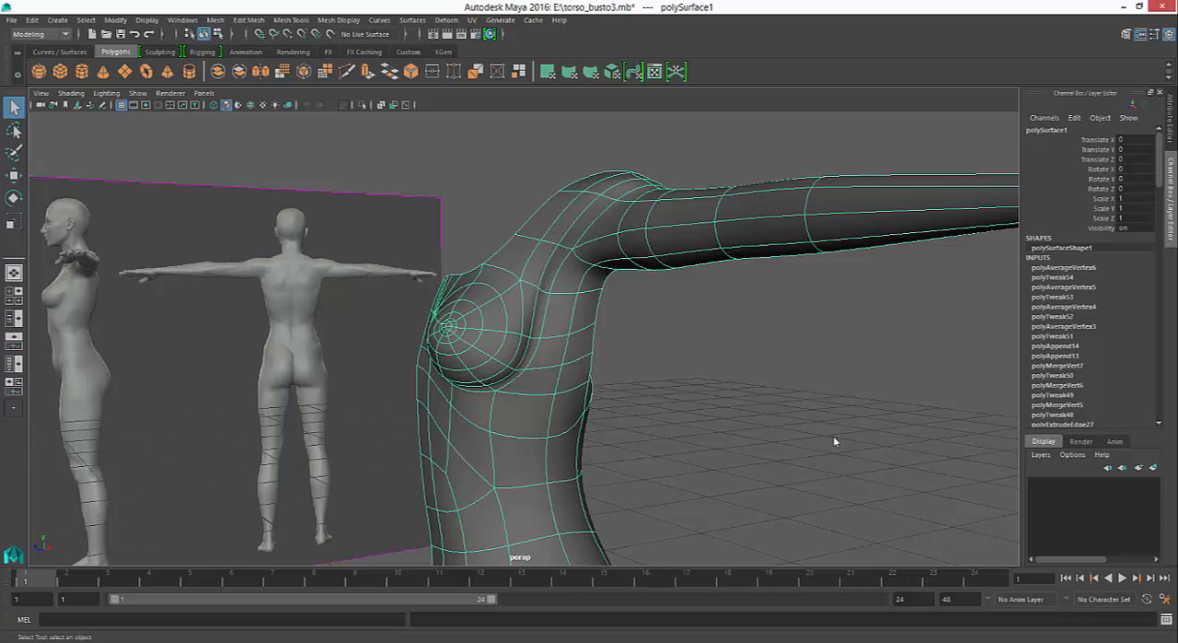
{"action": "left_click_drag", "start_coordinate": [834, 441], "coordinate": [834, 441], "text": "alt"}
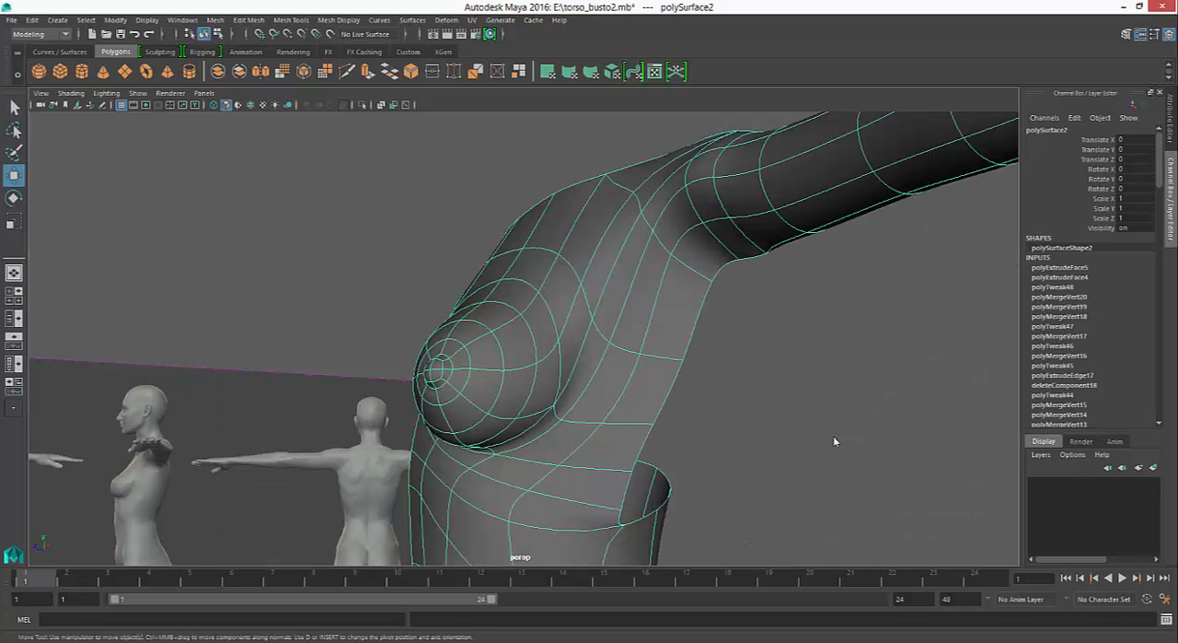
{"action": "left_click_drag", "start_coordinate": [834, 441], "coordinate": [834, 441], "text": "alt"}
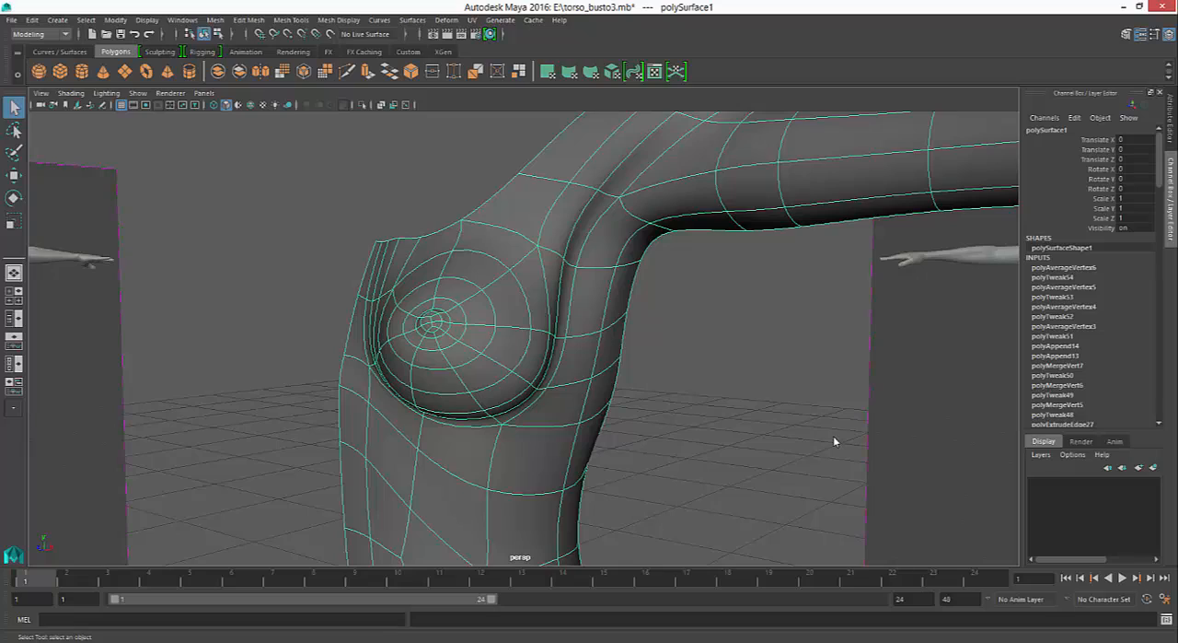
{"action": "left_click_drag", "start_coordinate": [835, 441], "coordinate": [834, 441], "text": "alt"}
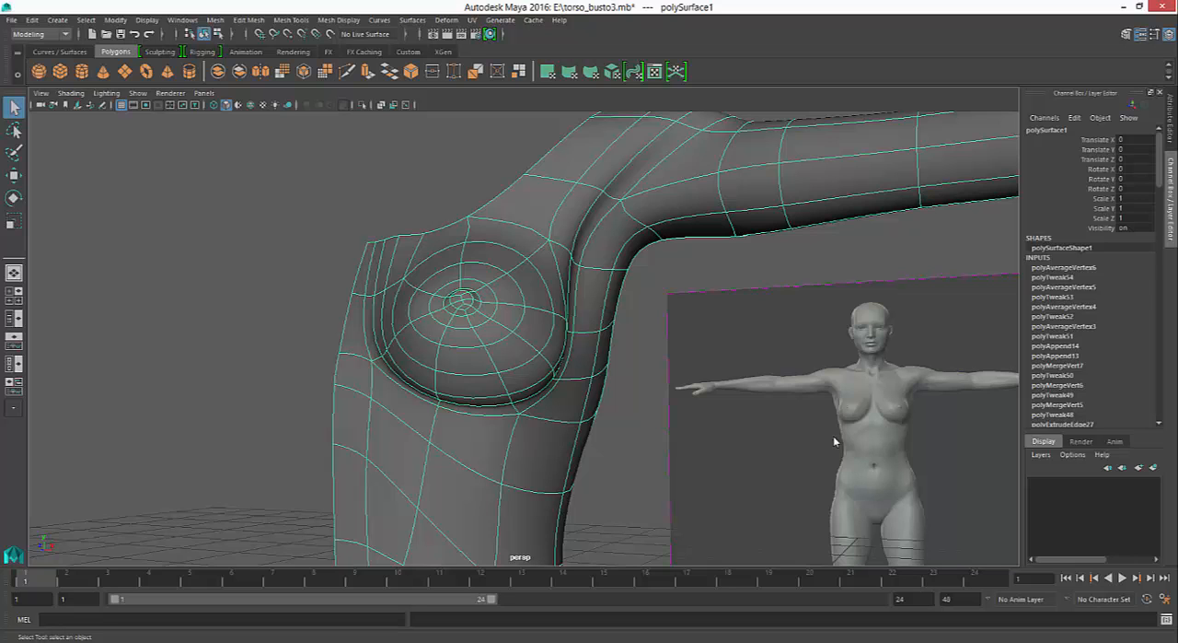
{"action": "left_click_drag", "start_coordinate": [835, 442], "coordinate": [835, 441], "text": "alt"}
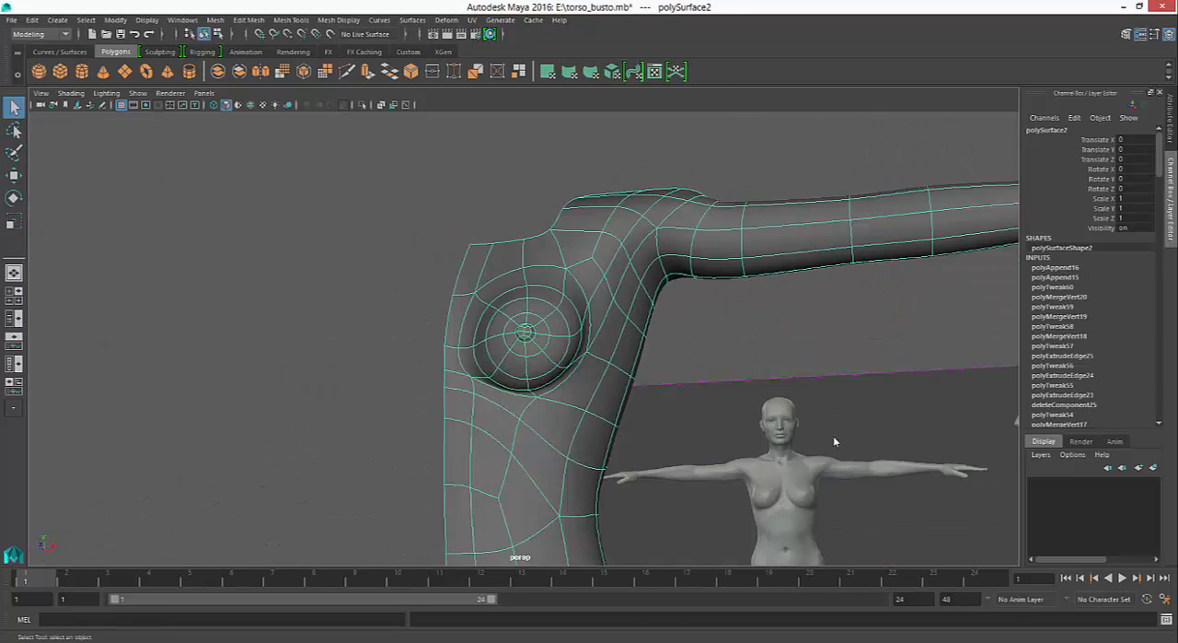
{"action": "left_click_drag", "start_coordinate": [835, 442], "coordinate": [835, 442], "text": "alt"}
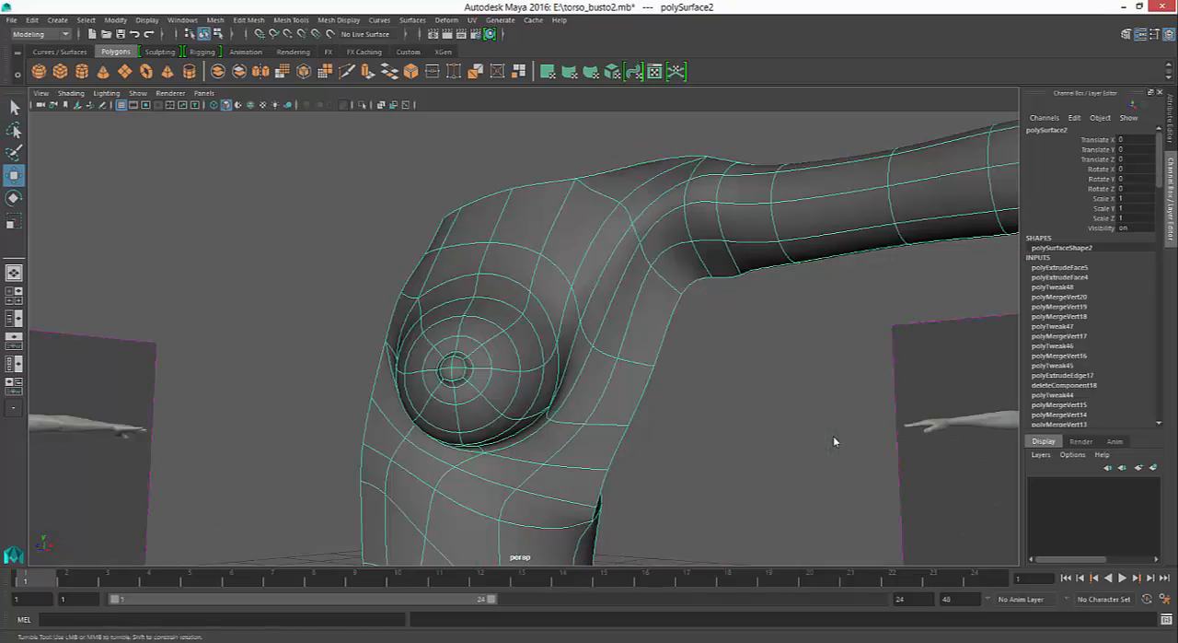
{"action": "left_click_drag", "start_coordinate": [835, 442], "coordinate": [835, 442], "text": "alt"}
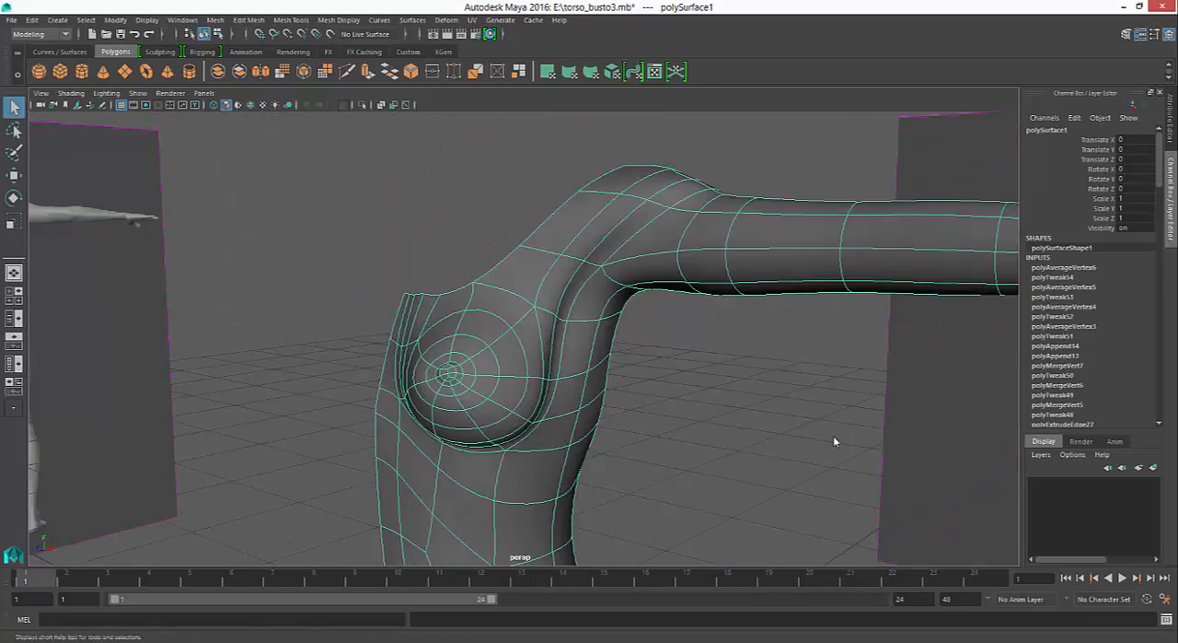
{"action": "left_click_drag", "start_coordinate": [835, 442], "coordinate": [835, 441], "text": "alt"}
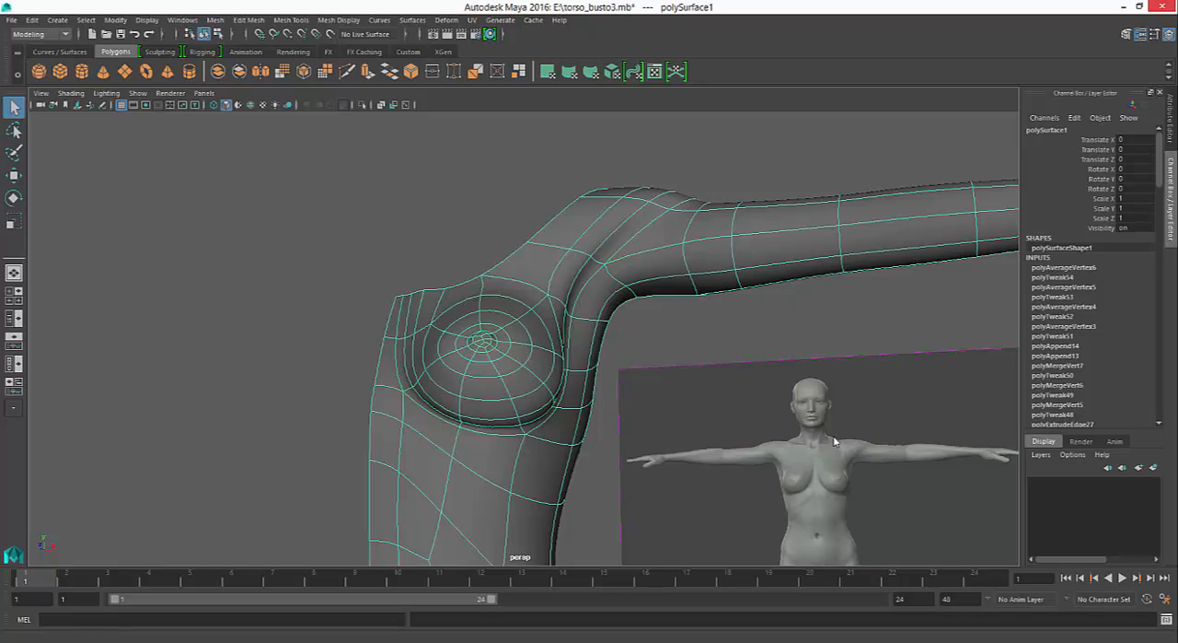
- Close the torso_busto3, torso_busto2 and torso_busto scenes without saving and return to the torso_femenino scene in Maya 2014
{"action": "left_click", "coordinate": [1162, 7]}
{"action": "left_click", "coordinate": [589, 331]}
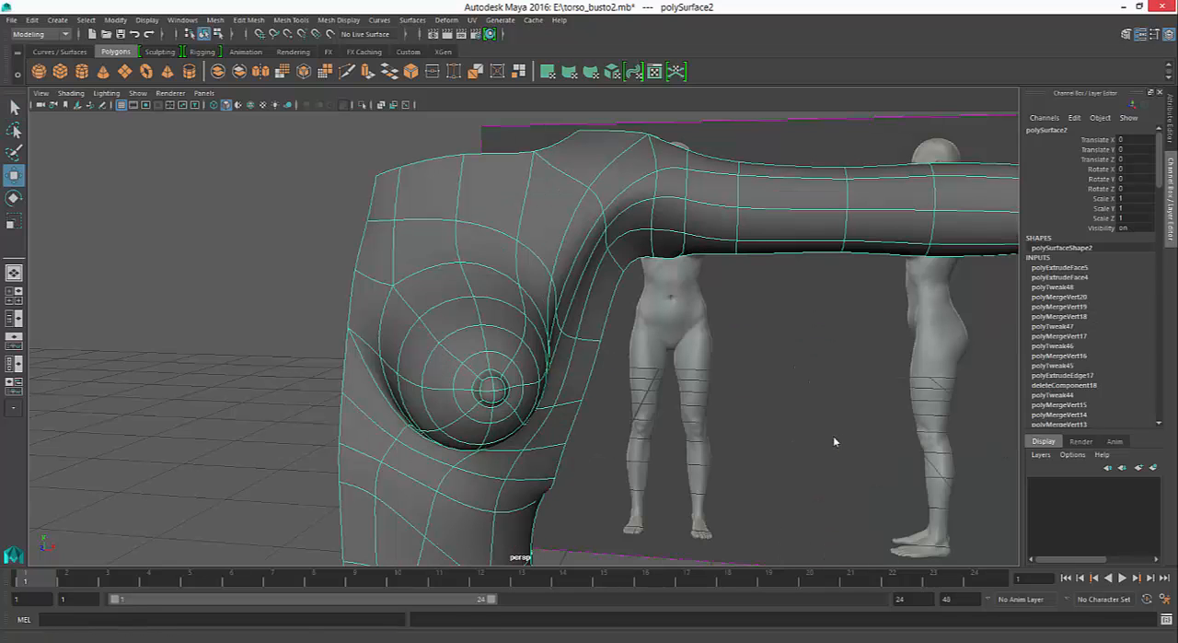
{"action": "left_click", "coordinate": [1162, 6]}
{"action": "left_click", "coordinate": [589, 331]}
{"action": "left_click", "coordinate": [1162, 6]}
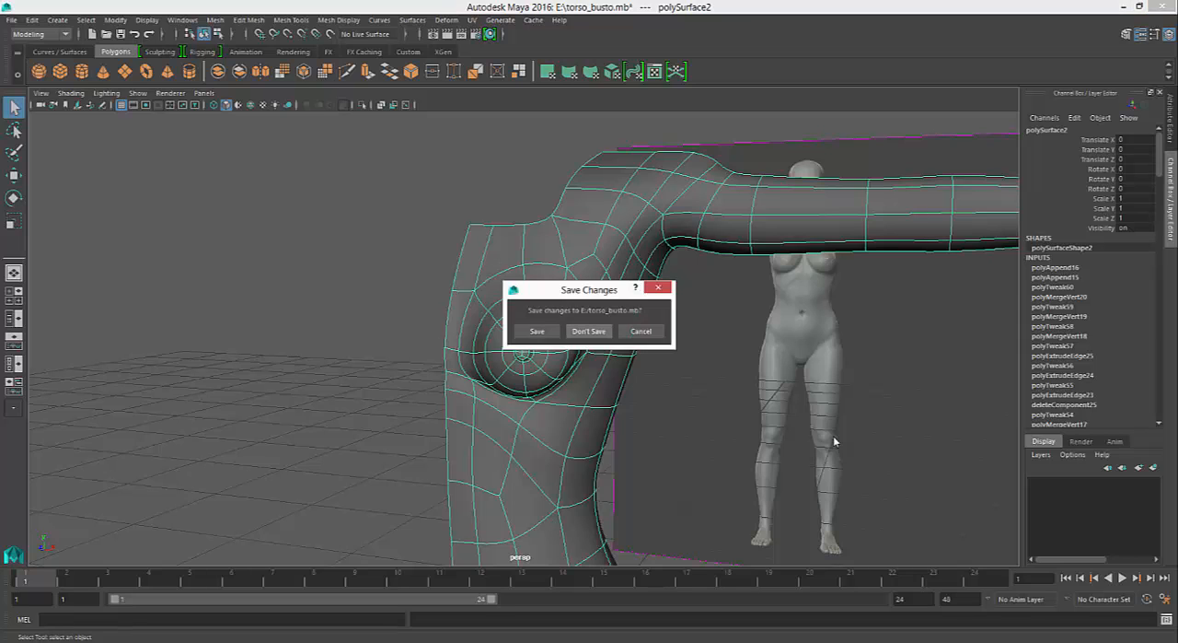
{"action": "left_click", "coordinate": [590, 332]}
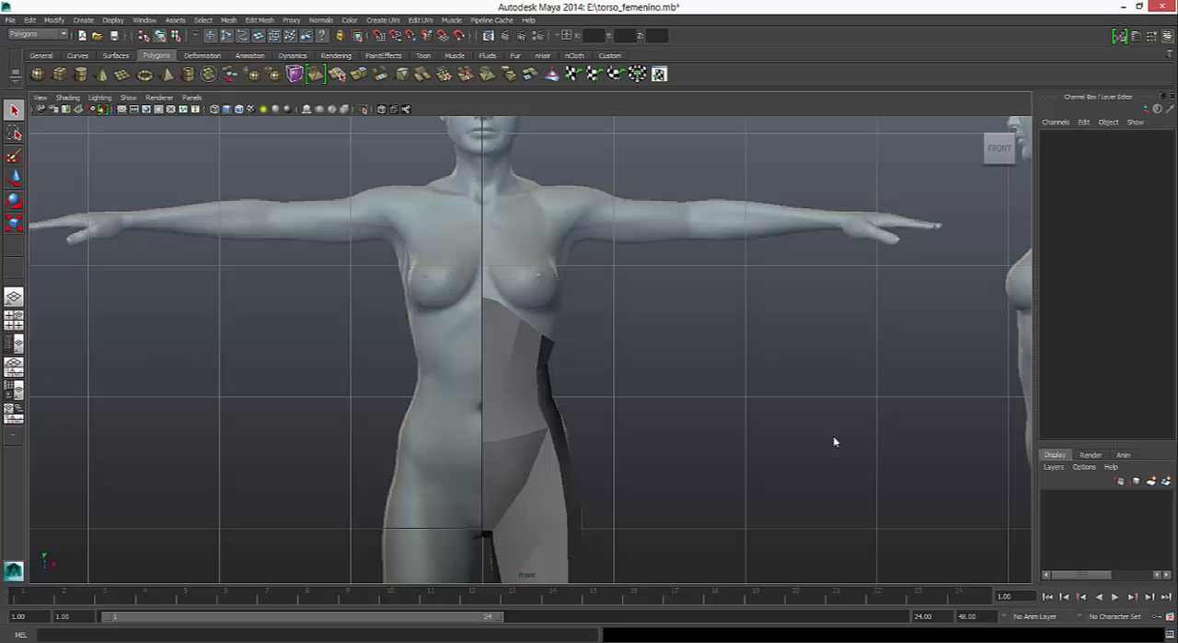
- Create a polygon cylinder near the armpit in the front view and scale it uniformly to about 0.238
{"action": "key", "text": "ctrl+z"}
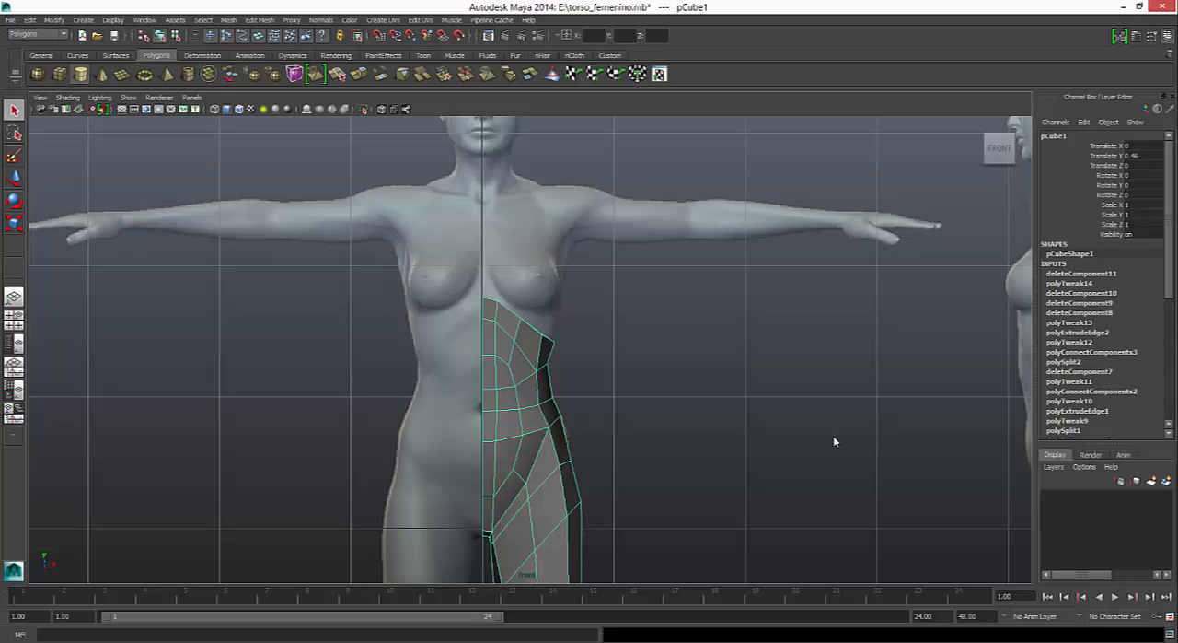
{"action": "left_click", "coordinate": [81, 74]}
{"action": "left_click", "coordinate": [577, 246]}
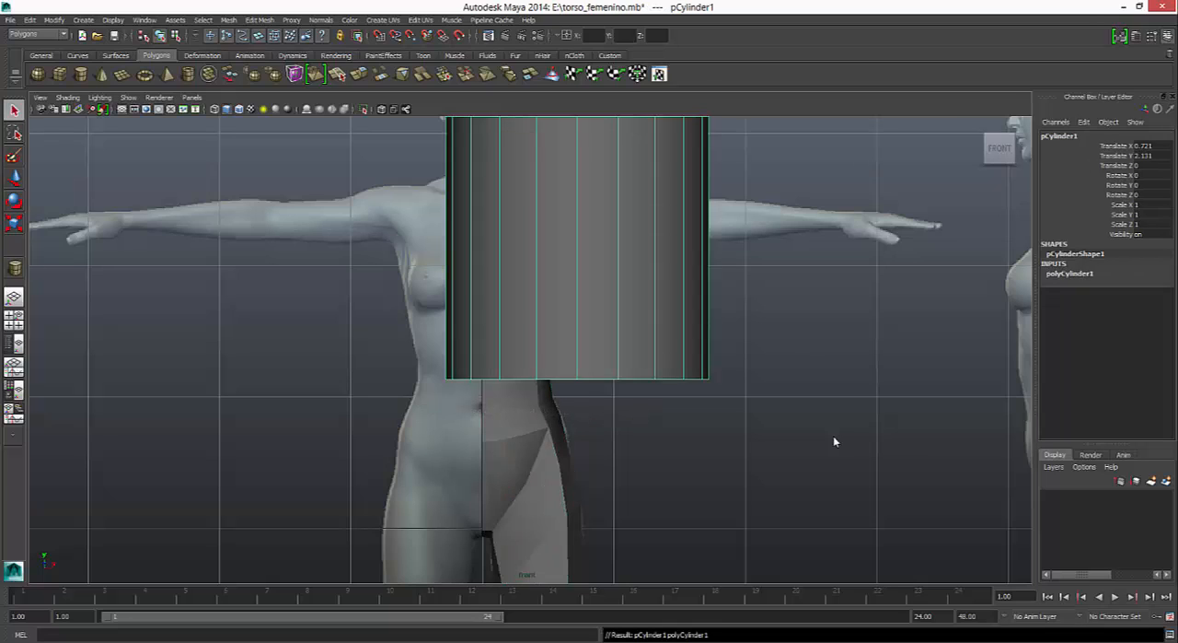
{"action": "key", "text": "r"}
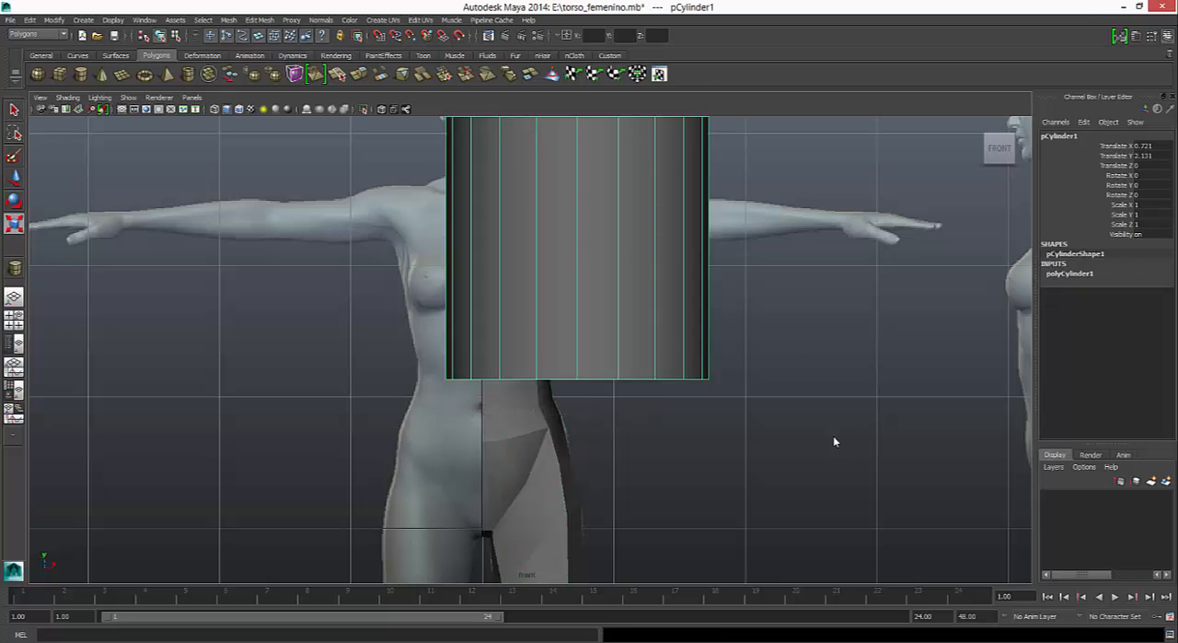
{"action": "left_click_drag", "start_coordinate": [577, 247], "coordinate": [530, 246]}
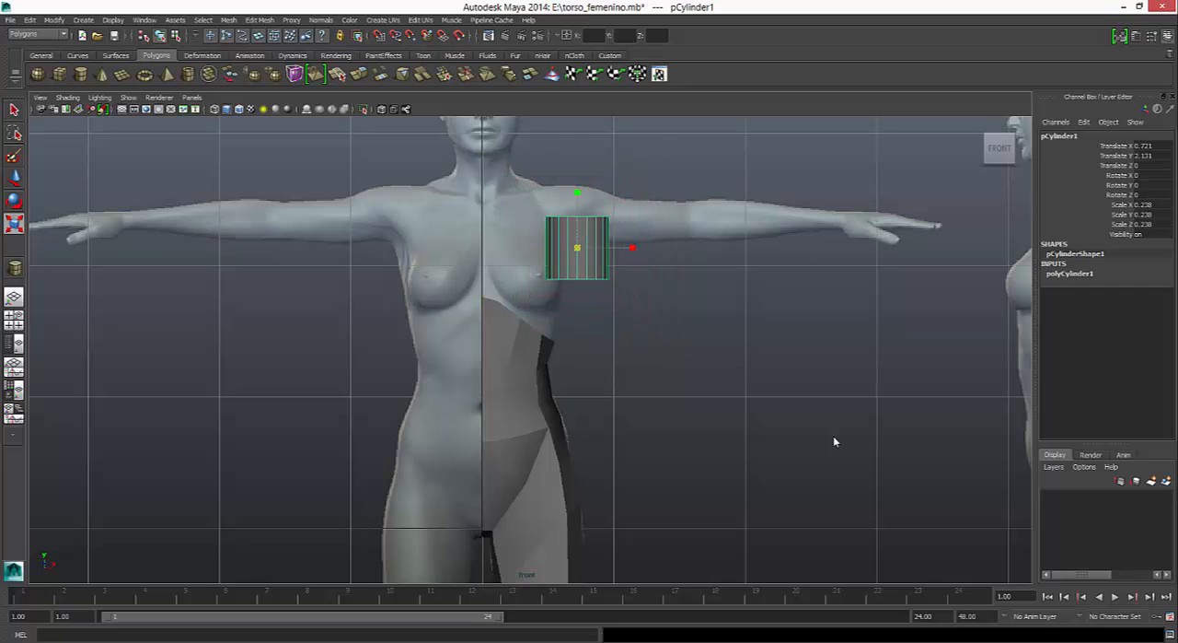
- Set the cylinder's Z rotation to 90 so it lies along the arm
{"action": "key", "text": "e"}
{"action": "left_click_drag", "start_coordinate": [628, 267], "coordinate": [593, 300]}
{"action": "left_click", "coordinate": [1139, 194]}
{"action": "type", "text": "90"}
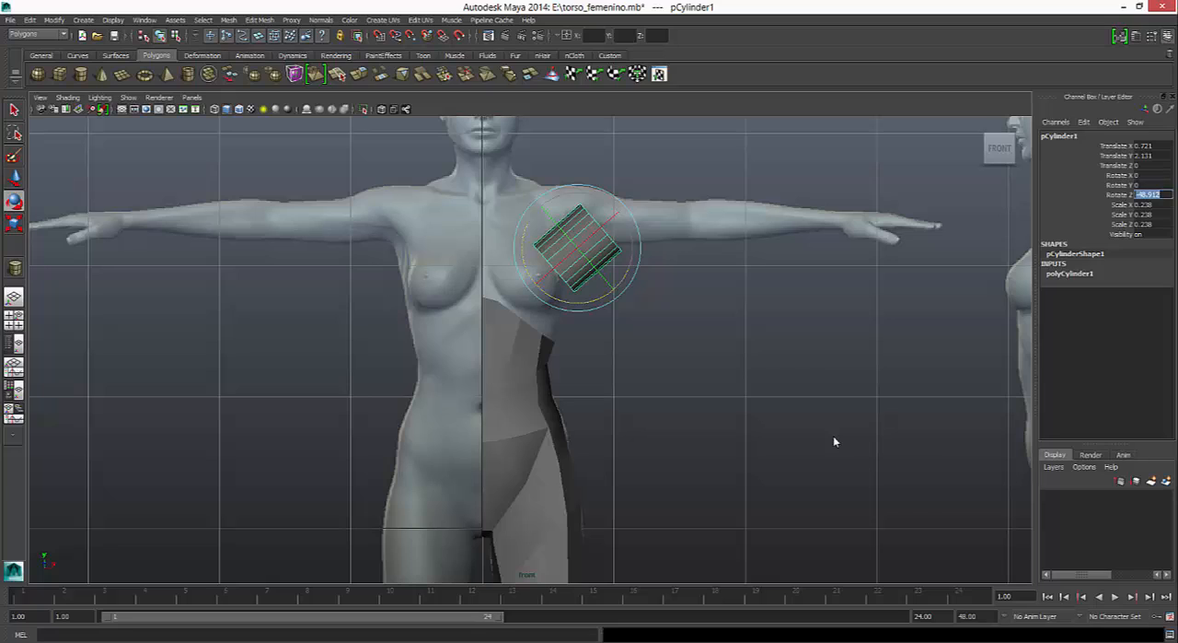
{"action": "key", "text": "Return"}
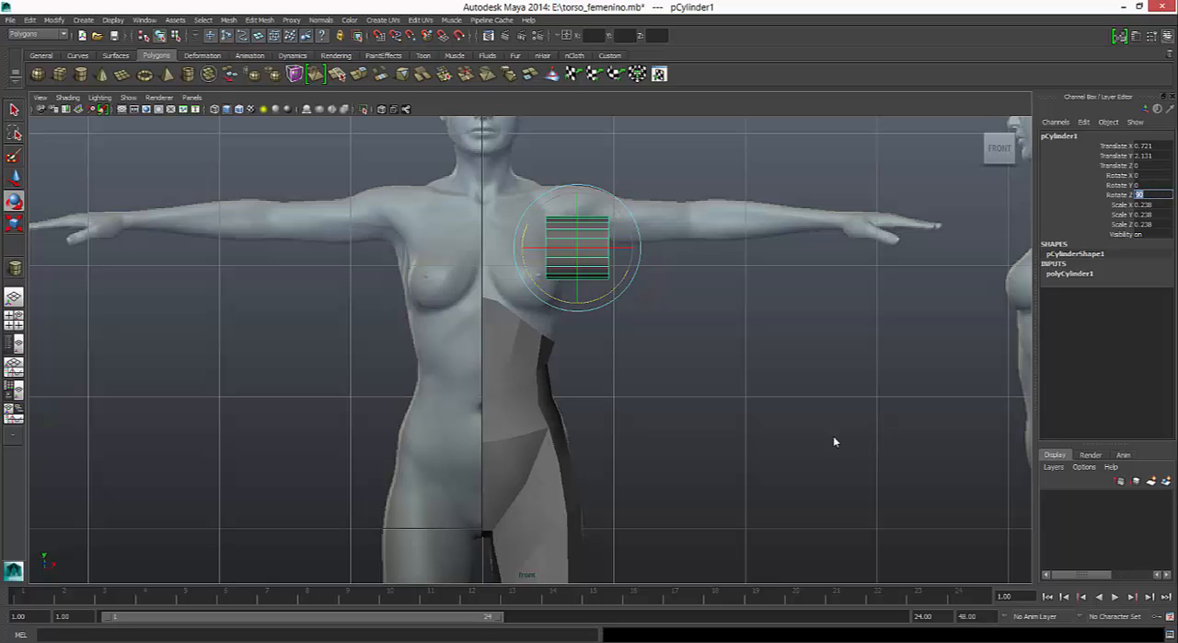
{"action": "type", "text": "0"}
{"action": "key", "text": "Return"}
{"action": "left_click", "coordinate": [834, 441]}
{"action": "key", "text": "ctrl+z"}
- Set the cylinder's axis subdivisions to 8
{"action": "left_click", "coordinate": [1070, 274]}
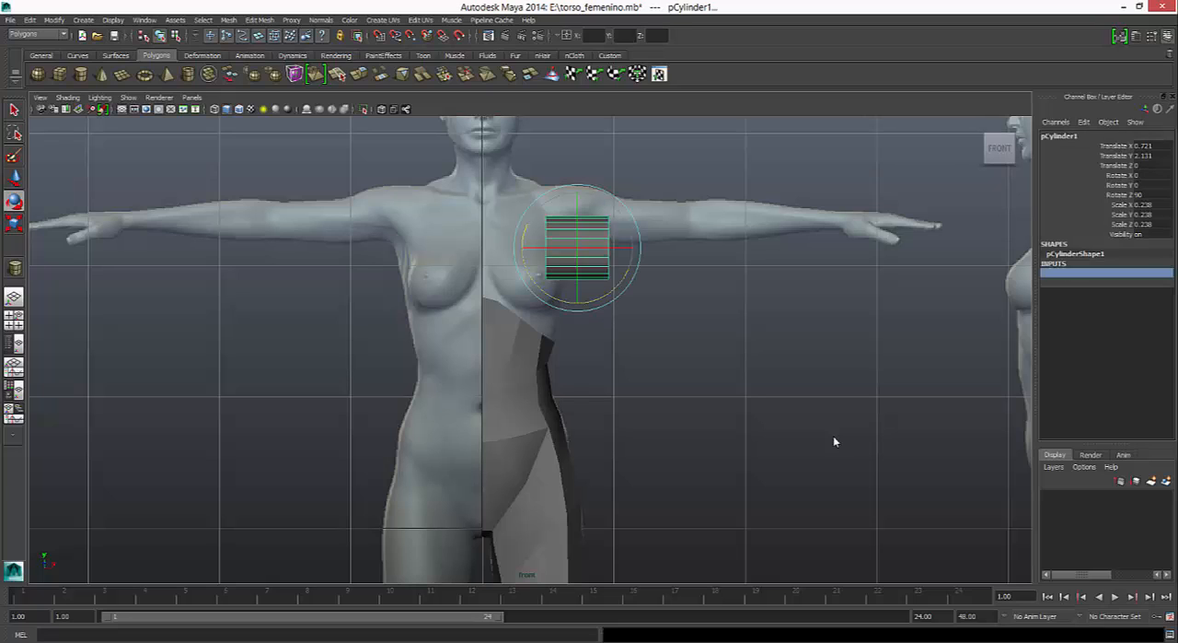
{"action": "left_click", "coordinate": [1153, 303]}
{"action": "type", "text": "8"}
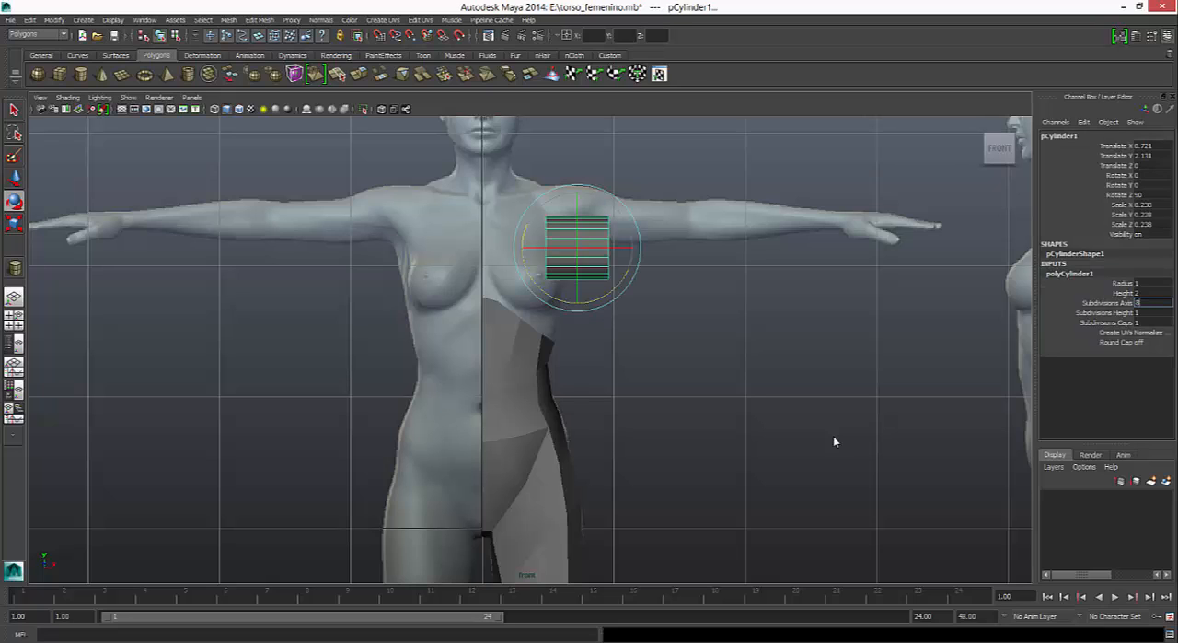
{"action": "key", "text": "Return"}
{"action": "left_click", "coordinate": [1070, 274]}
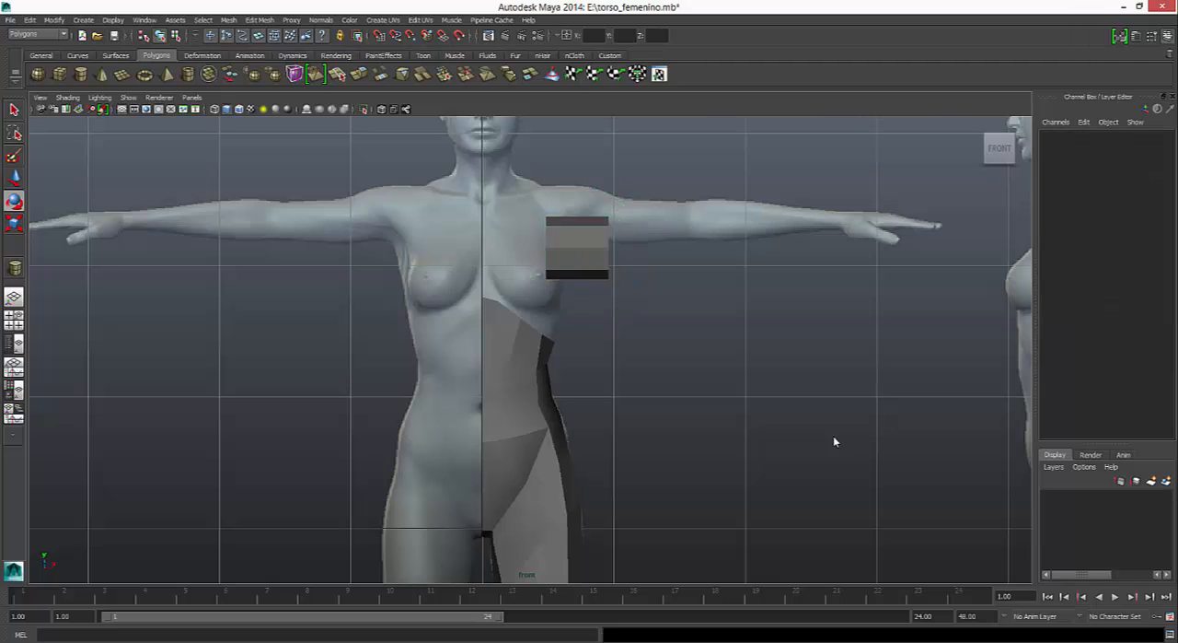
- Scale the cylinder to about 0.184 and place it over the reference's upper arm at about X 1.229, Y 2.332
{"action": "key", "text": "w"}
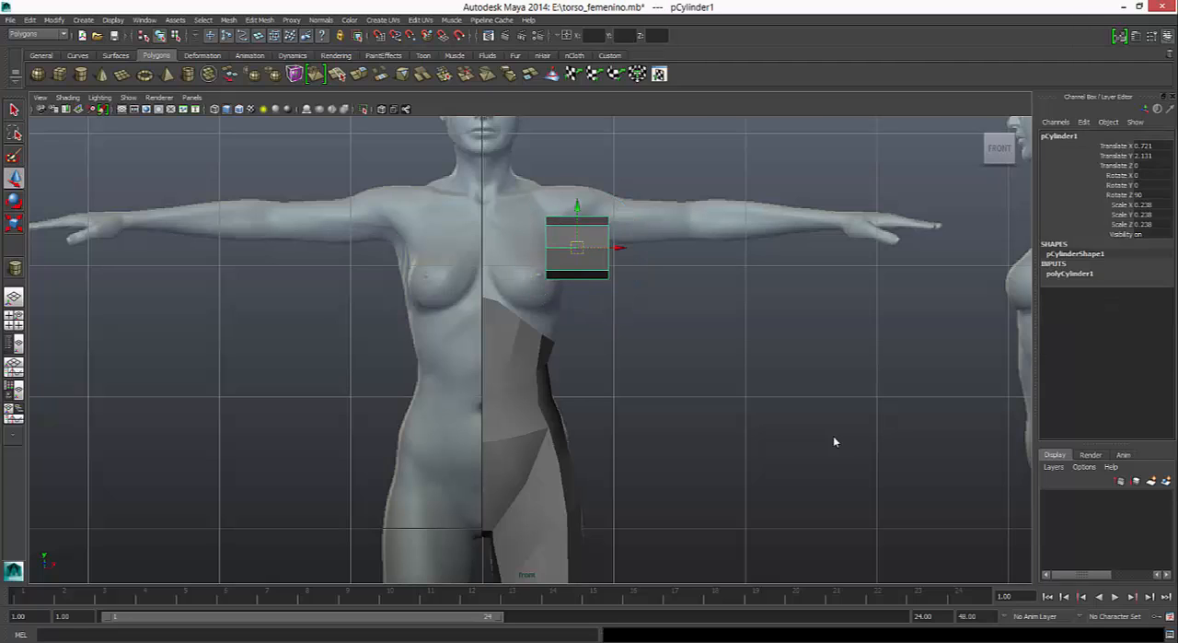
{"action": "mouse_move", "coordinate": [577, 246]}
{"action": "left_mouse_down"}
{"action": "mouse_move", "coordinate": [646, 223]}
{"action": "mouse_move", "coordinate": [627, 223]}
{"action": "left_mouse_up"}
{"action": "key", "text": "r"}
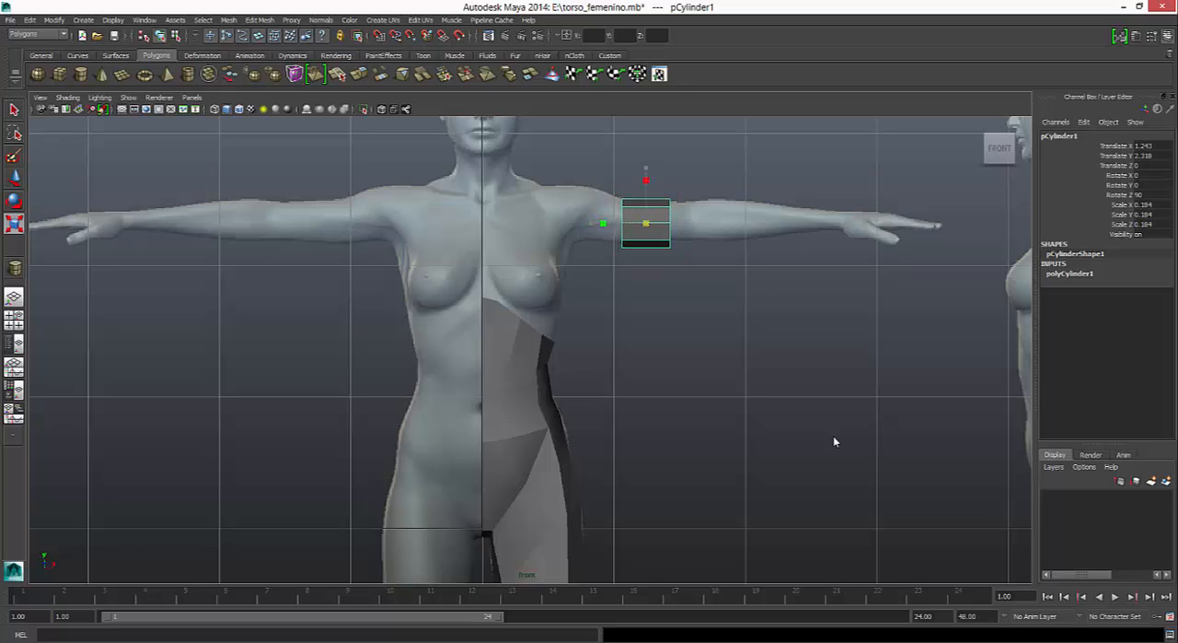
{"action": "key", "text": "w"}
{"action": "key", "text": "alt+Up"}
{"action": "key", "text": "alt+Up"}
{"action": "key", "text": "alt+Up"}
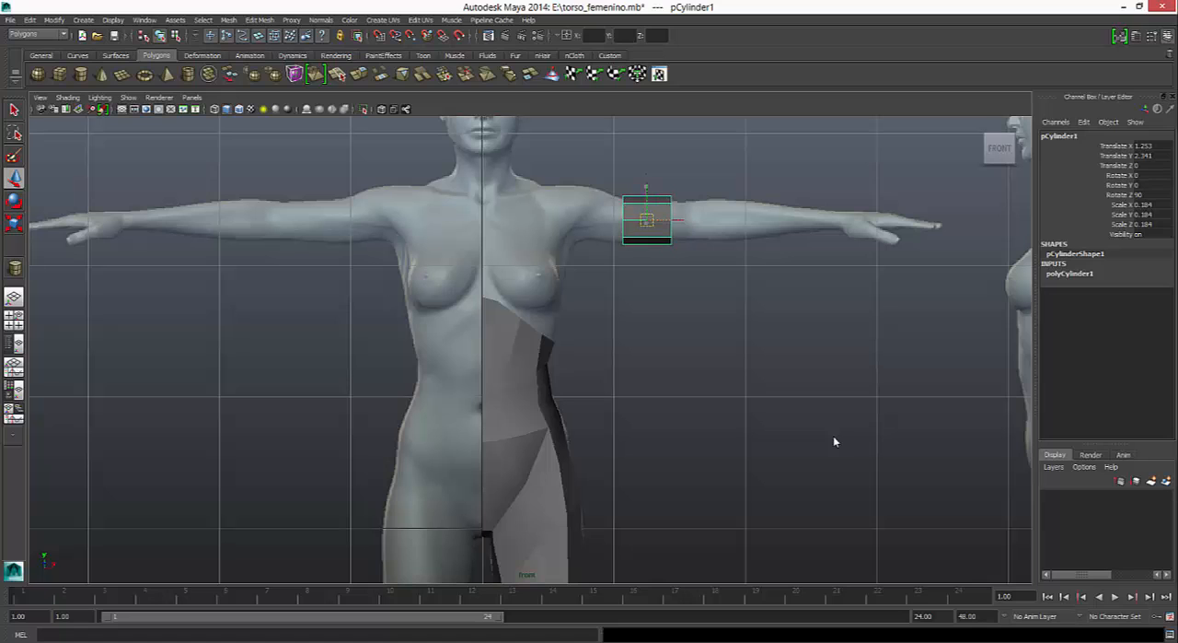
{"action": "key", "text": "alt+Left"}
{"action": "key", "text": "alt+Left"}
{"action": "key", "text": "alt+Left"}
- Examine the leg mesh down to the knee in the front view, returning to the arm cylinder
{"action": "middle_click_drag", "start_coordinate": [835, 442], "coordinate": [671, 105], "text": "alt"}
{"action": "key", "text": "Left"}
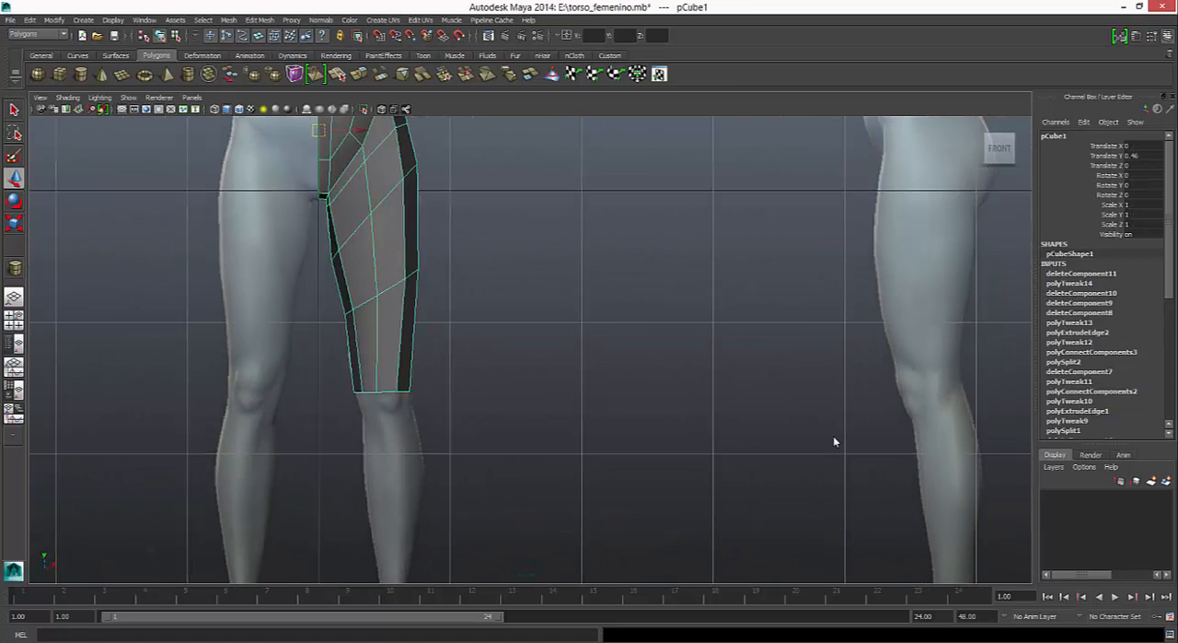
{"action": "middle_click_drag", "start_coordinate": [835, 442], "coordinate": [847, 636], "text": "alt"}
{"action": "key", "text": "Right"}
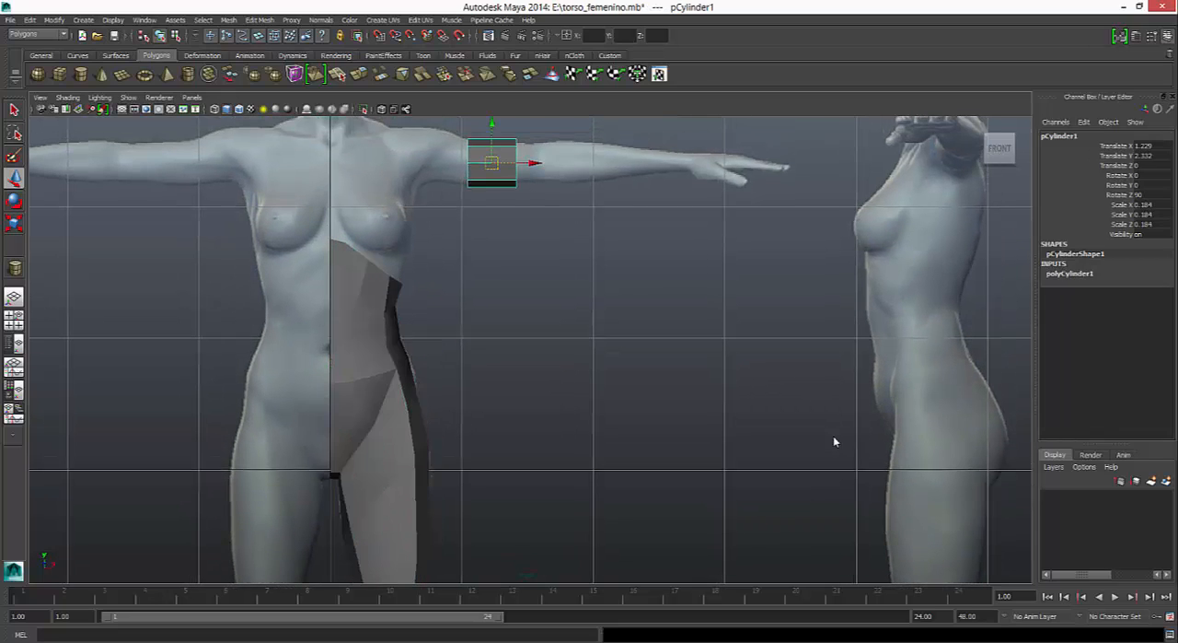
{"action": "middle_click_drag", "start_coordinate": [835, 442], "coordinate": [825, 550], "text": "alt"}
{"action": "scroll", "coordinate": [835, 442], "scroll_direction": "up", "scroll_amount": 3}
{"action": "mouse_move", "coordinate": [835, 442]}
{"action": "middle_mouse_down", "text": "alt"}
{"action": "mouse_move", "coordinate": [836, 489]}
{"action": "mouse_move", "coordinate": [835, 447]}
{"action": "middle_mouse_up", "text": "alt"}
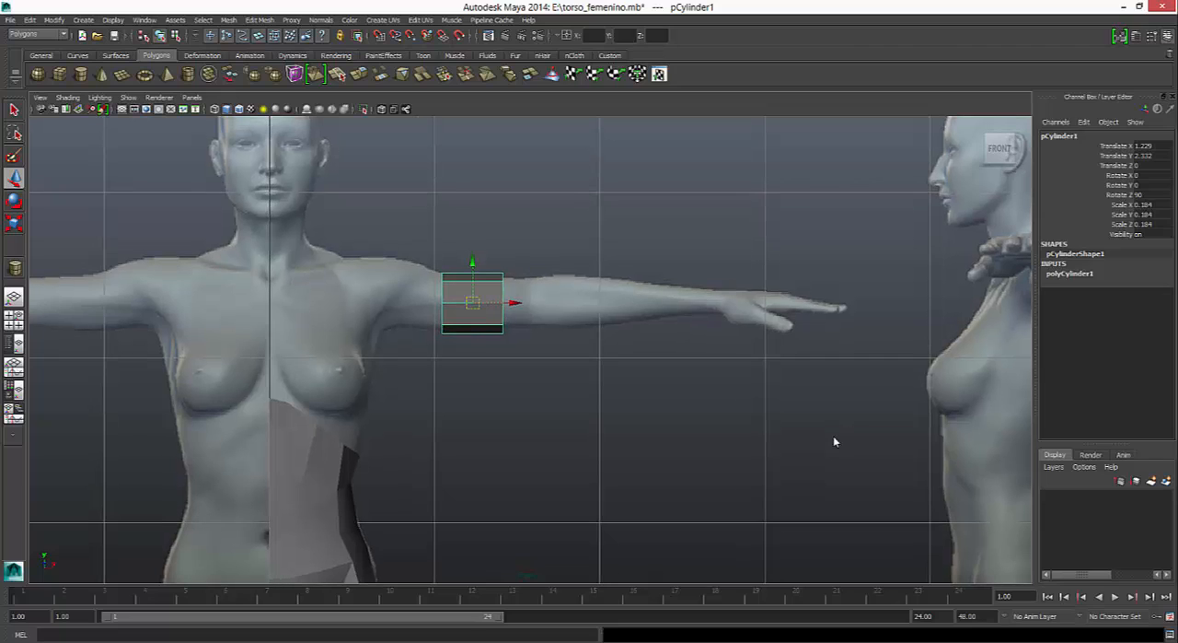
- Delete the faces of both end caps of the arm cylinder so that it becomes an open tube
{"action": "key", "text": "space"}
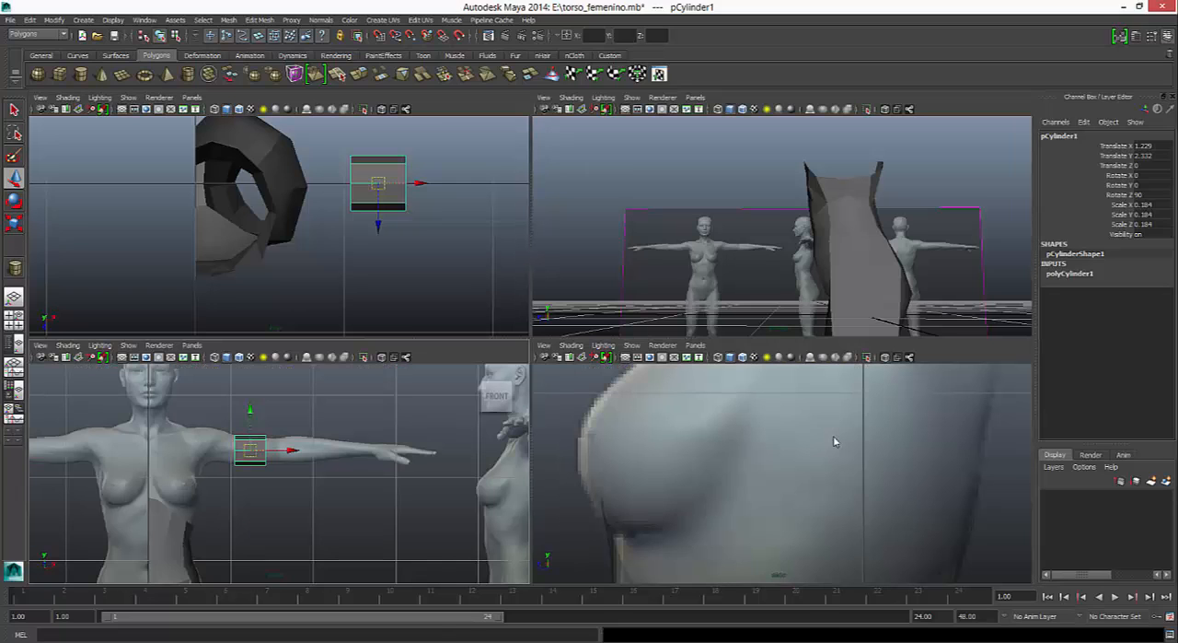
{"action": "scroll", "coordinate": [835, 442], "scroll_direction": "down", "scroll_amount": 3}
{"action": "key", "text": "space"}
{"action": "scroll", "coordinate": [835, 442], "scroll_direction": "down", "scroll_amount": 12}
{"action": "scroll", "coordinate": [835, 442], "scroll_direction": "up", "scroll_amount": 2}
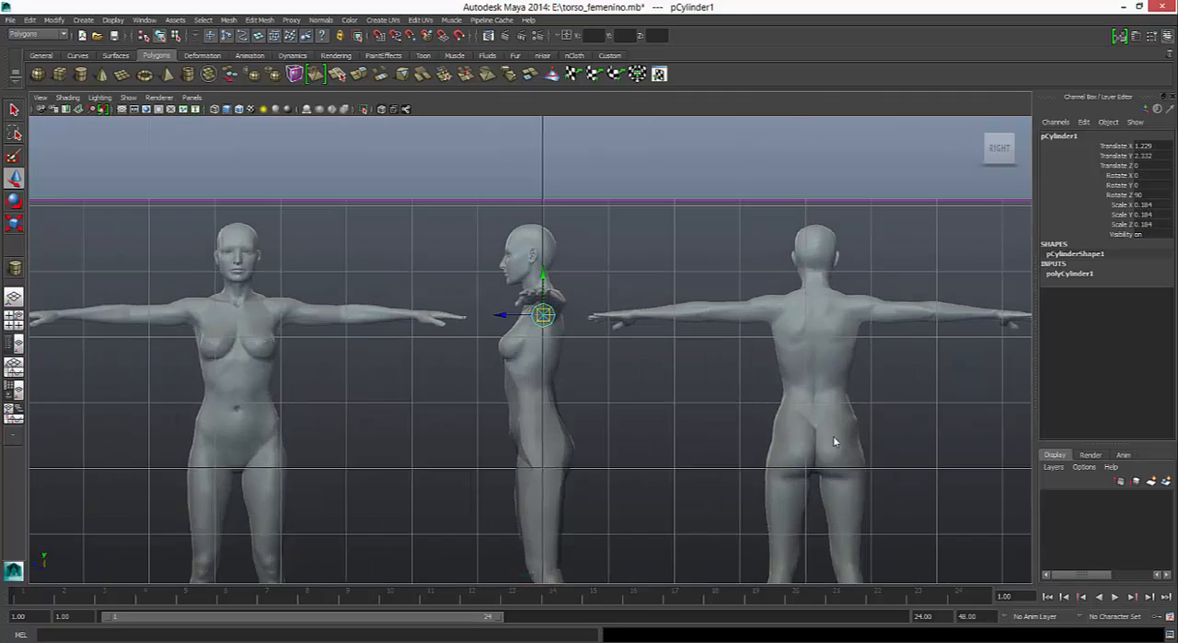
{"action": "scroll", "coordinate": [835, 441], "scroll_direction": "up", "scroll_amount": 6}
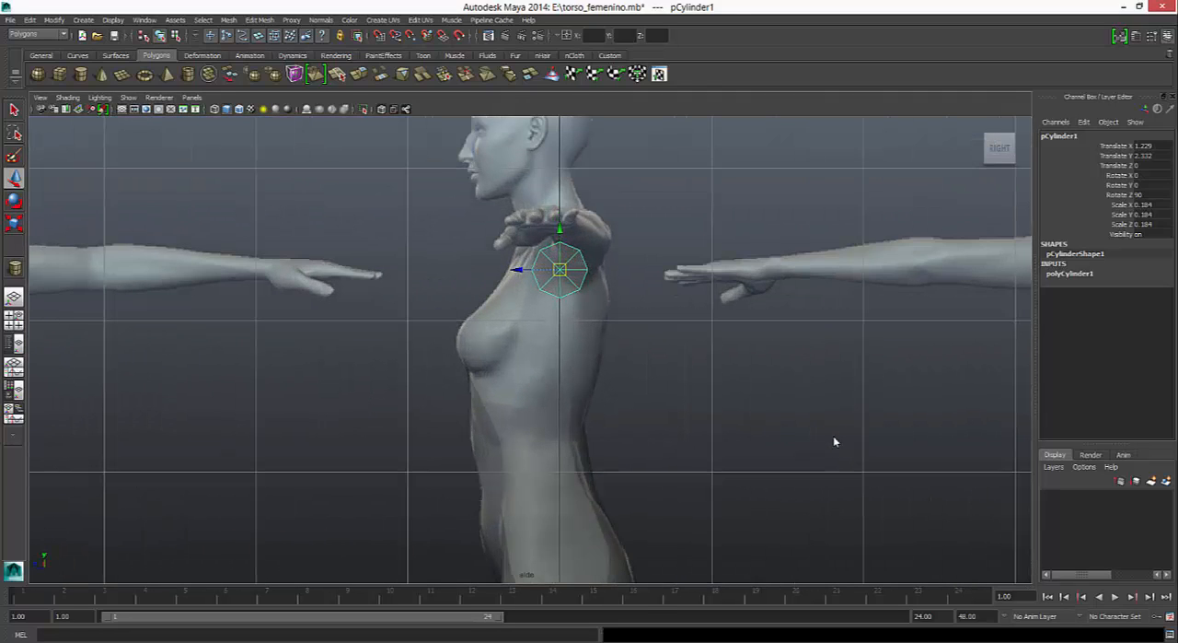
{"action": "mouse_move", "coordinate": [583, 268]}
{"action": "right_mouse_down"}
{"action": "mouse_move", "coordinate": [582, 246]}
{"action": "mouse_move", "coordinate": [588, 297]}
{"action": "right_mouse_up"}
{"action": "left_click_drag", "start_coordinate": [545, 262], "coordinate": [567, 285]}
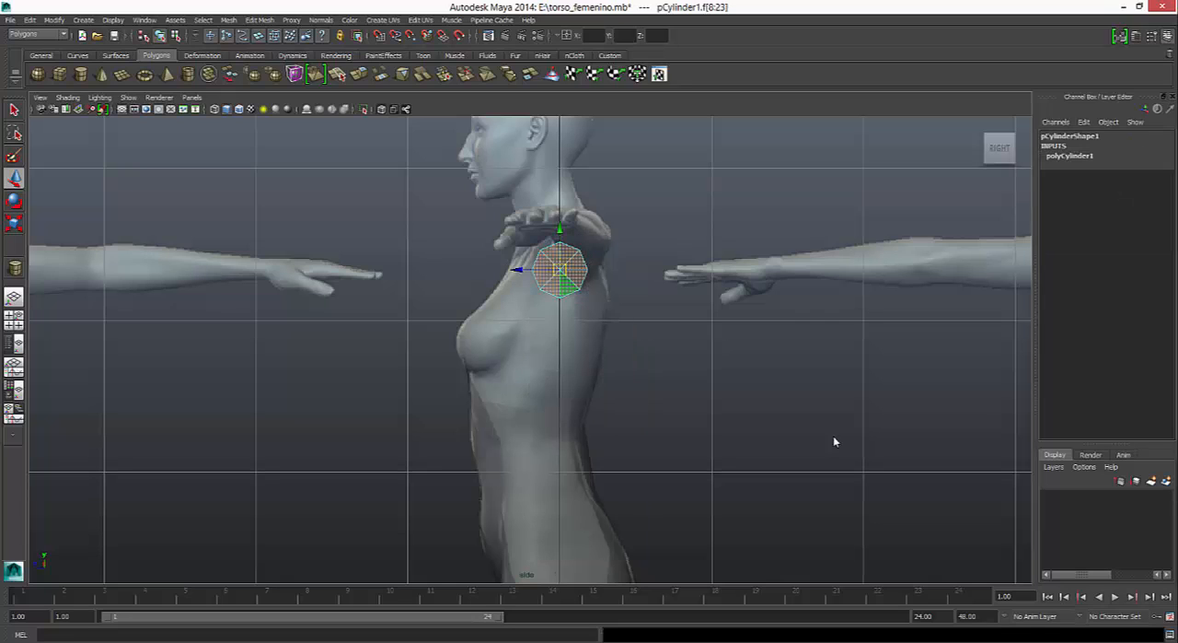
{"action": "left_click", "coordinate": [834, 442]}
{"action": "key", "text": "space"}
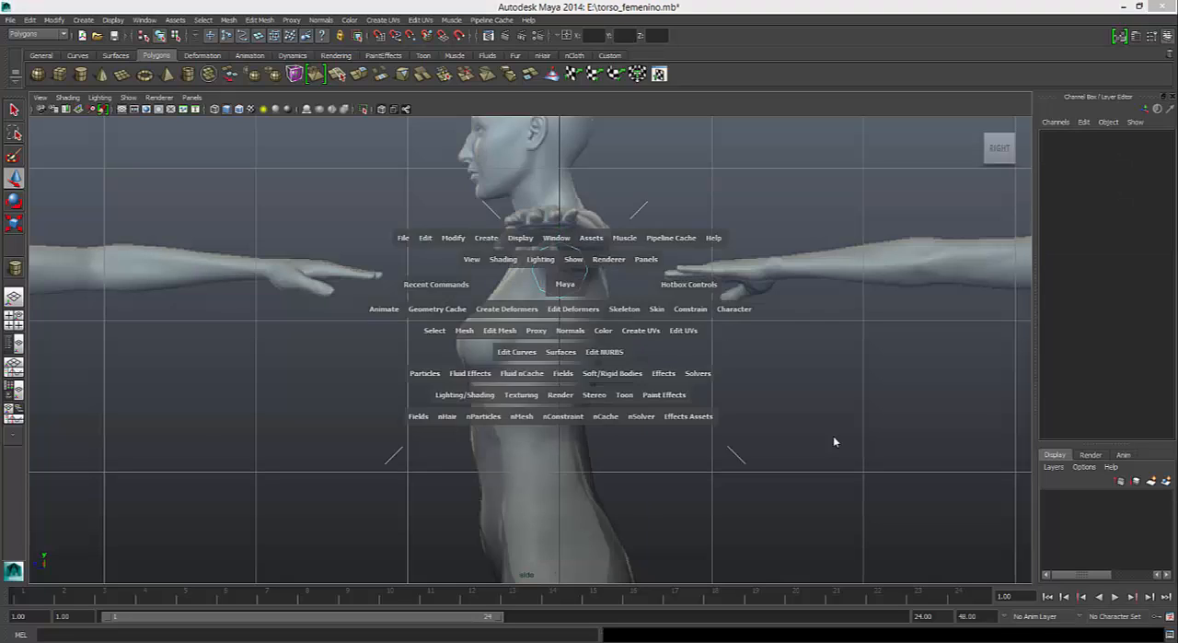
{"action": "key", "text": "space"}
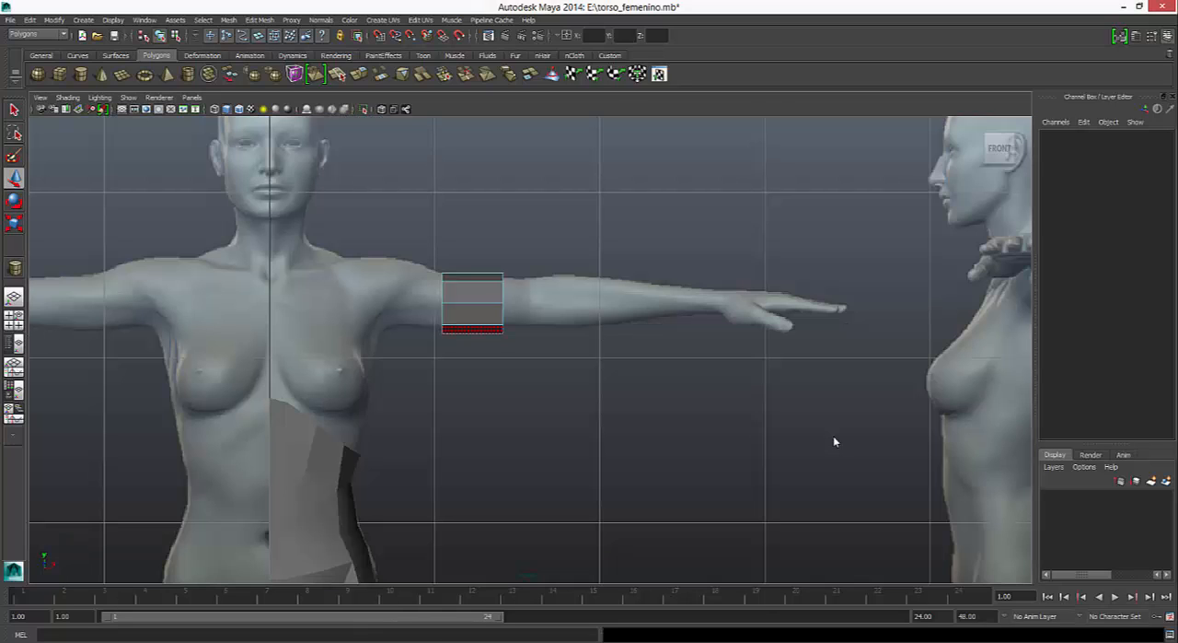
- Extend the cylinder's outer end vertices to the reference's wrist and scale them down to taper the arm
{"action": "right_click_drag", "start_coordinate": [472, 316], "coordinate": [449, 313]}
{"action": "left_click_drag", "start_coordinate": [484, 255], "coordinate": [522, 361]}
{"action": "left_click_drag", "start_coordinate": [541, 303], "coordinate": [753, 303]}
{"action": "key", "text": "r"}
{"action": "middle_click_drag", "start_coordinate": [835, 442], "coordinate": [788, 442]}
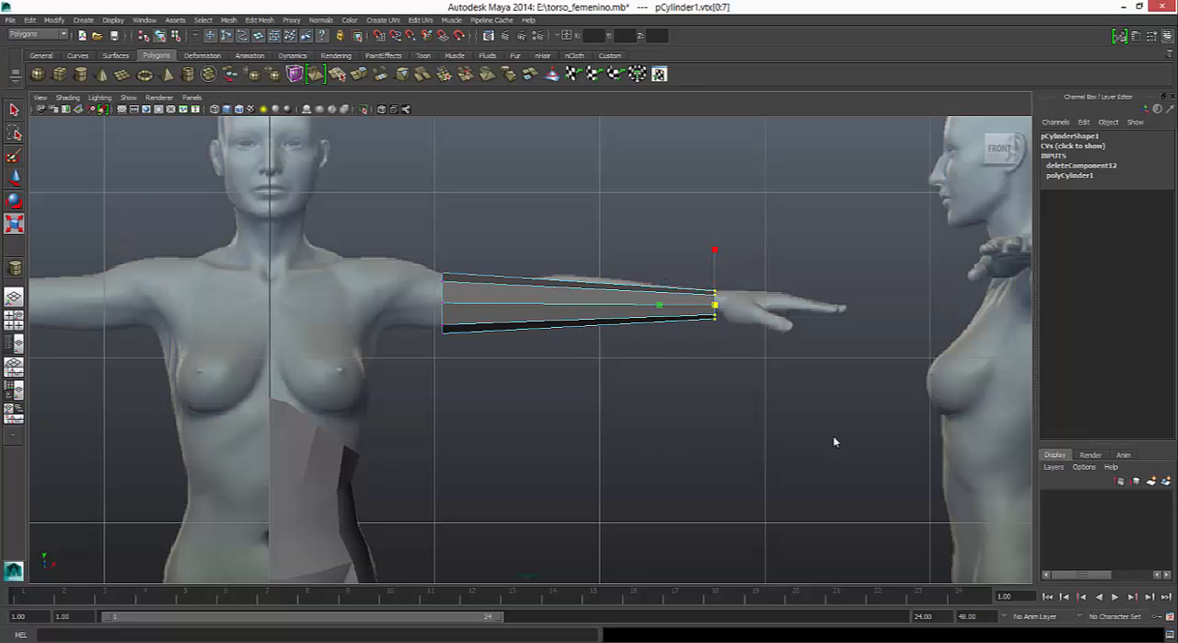
- Inspect the tapered arm in the orthographic views, and set the front view to X-ray and wireframe over the reference
{"action": "key", "text": "space"}
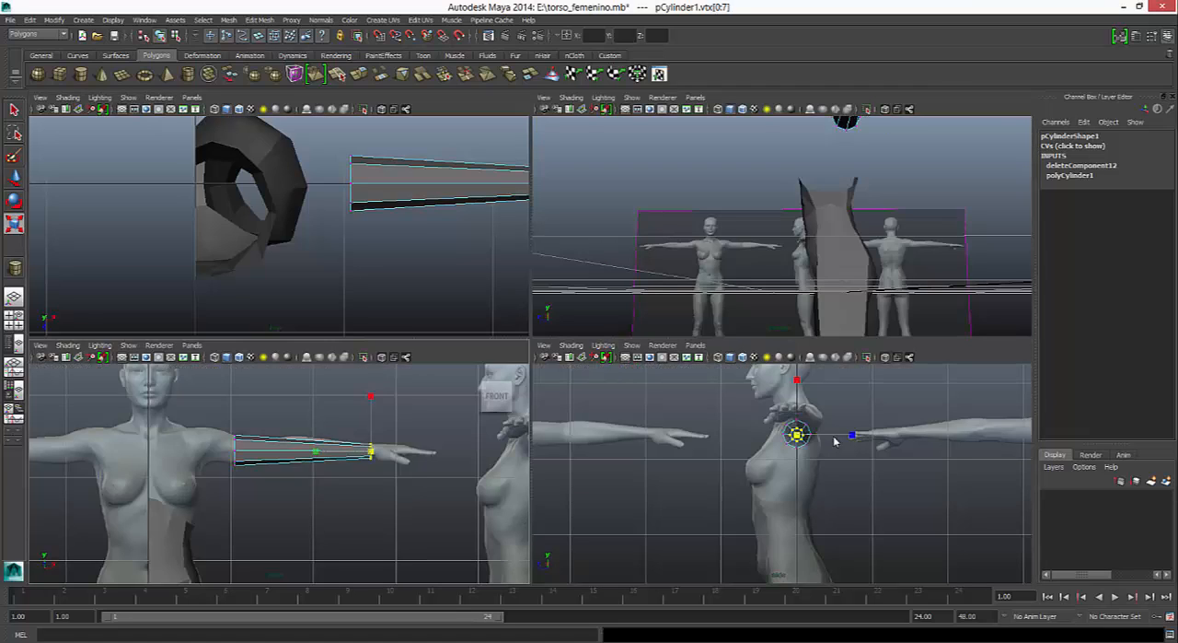
{"action": "scroll", "coordinate": [835, 442], "scroll_direction": "up", "scroll_amount": 7}
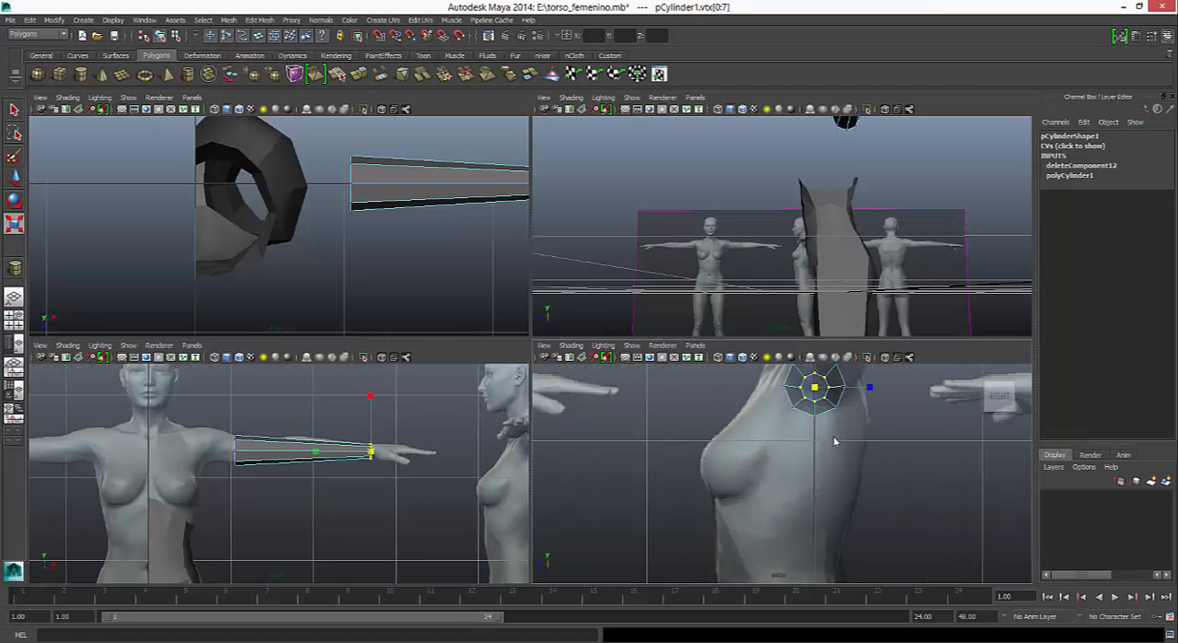
{"action": "middle_click_drag", "start_coordinate": [835, 442], "coordinate": [703, 554], "text": "alt"}
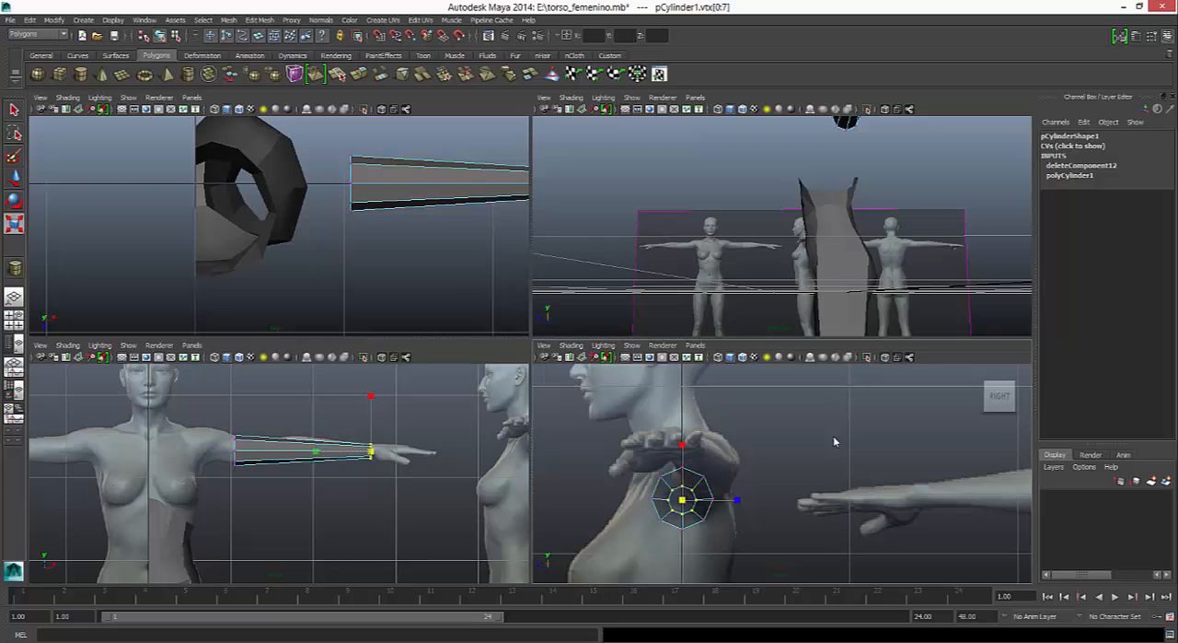
{"action": "key", "text": "f"}
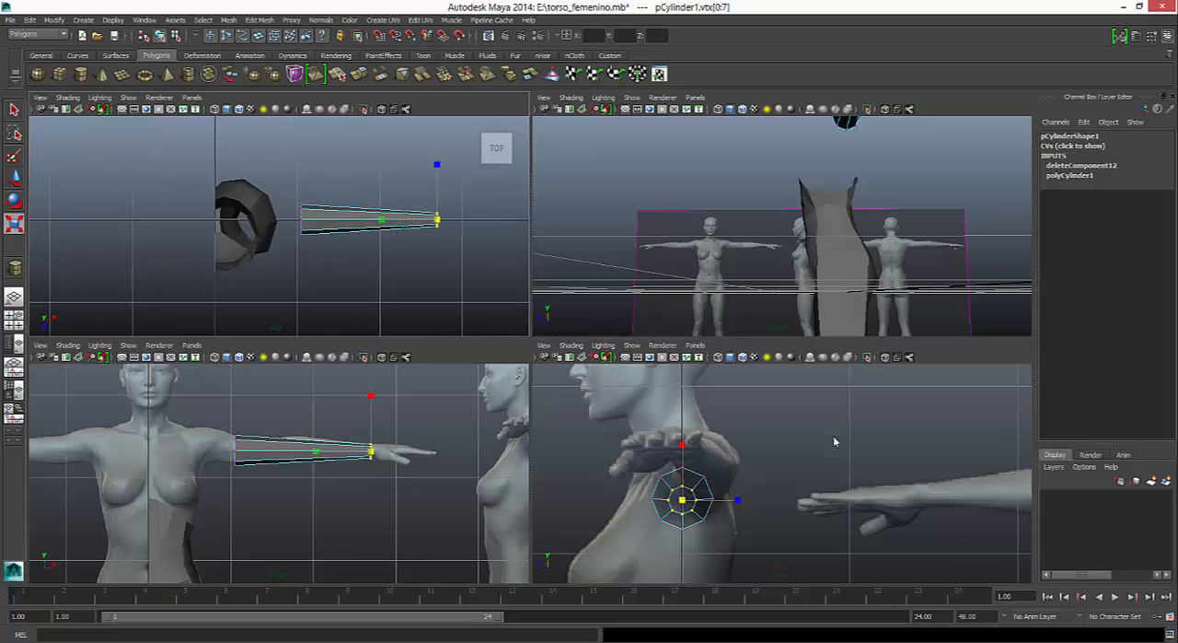
{"action": "key", "text": "f"}
{"action": "key", "text": "space"}
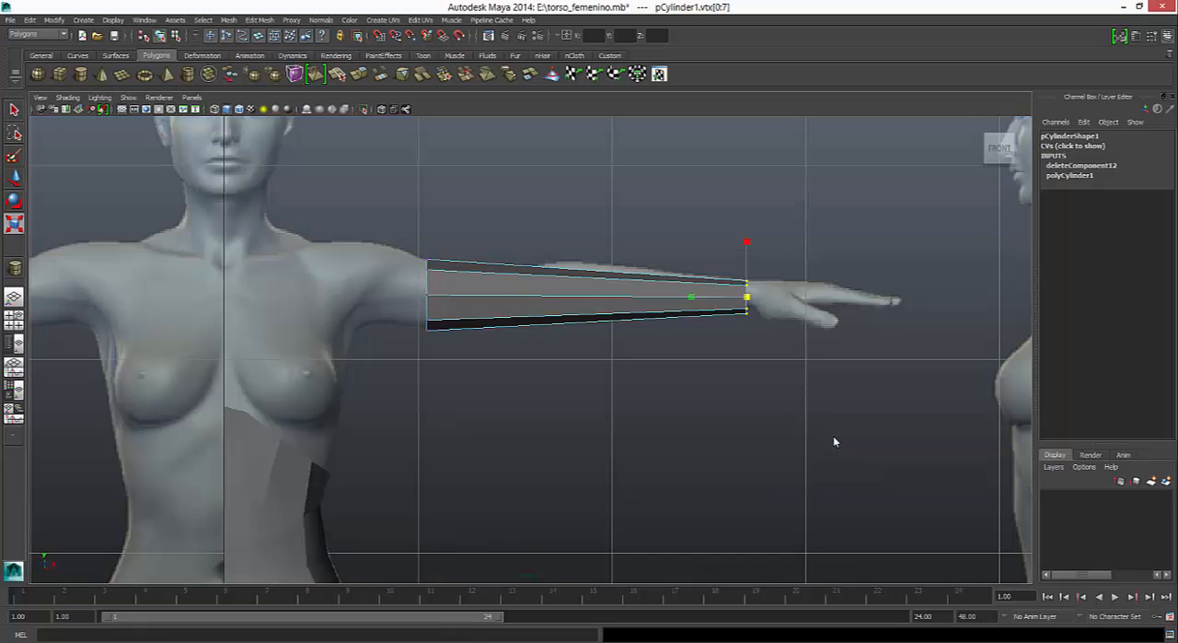
{"action": "key", "text": "alt+x"}
{"action": "middle_click_drag", "start_coordinate": [835, 442], "coordinate": [628, 448], "text": "alt"}
{"action": "mouse_move", "coordinate": [330, 307]}
{"action": "right_mouse_down"}
{"action": "mouse_move", "coordinate": [314, 312]}
{"action": "mouse_move", "coordinate": [331, 277]}
{"action": "mouse_move", "coordinate": [384, 290]}
{"action": "right_mouse_up"}
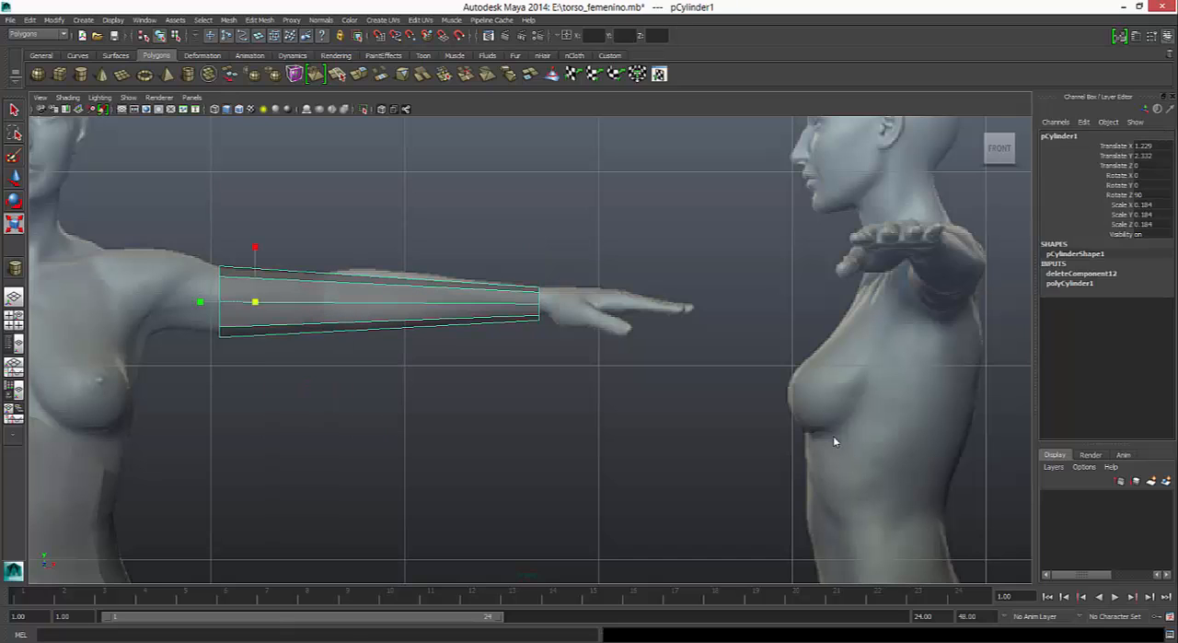
{"action": "key", "text": "4"}
{"action": "left_click", "coordinate": [836, 442]}
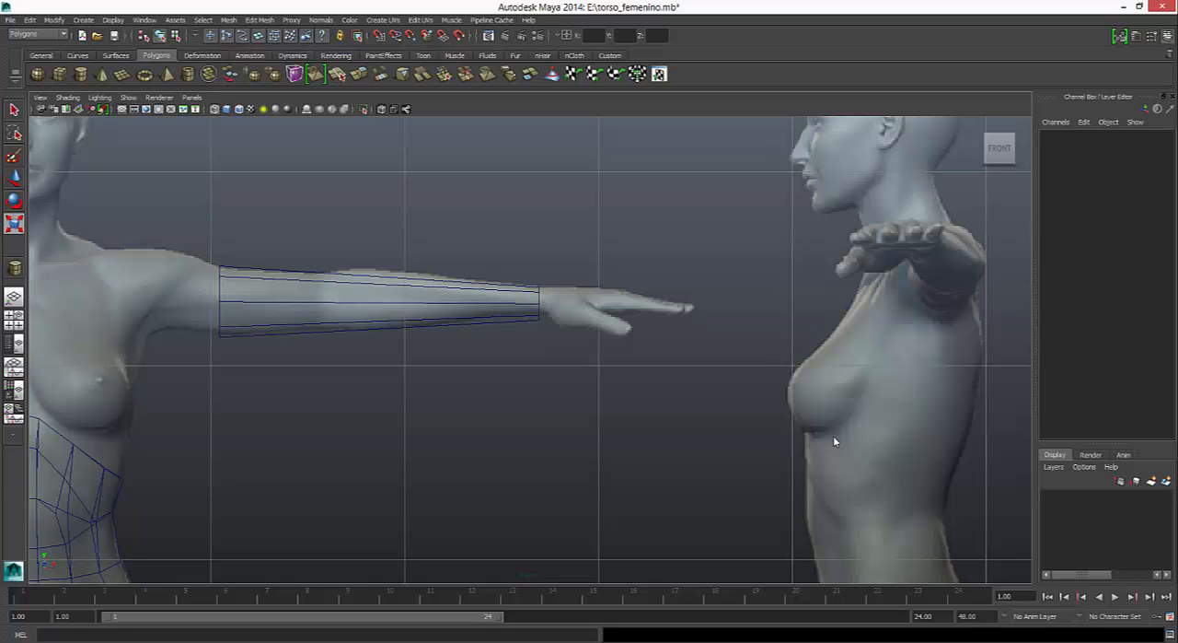
- Fit the wrist-end vertices to the reference by raising them slightly, narrowing the ring and twisting it about the arm's axis
{"action": "left_click", "coordinate": [539, 302]}
{"action": "right_click", "coordinate": [538, 302]}
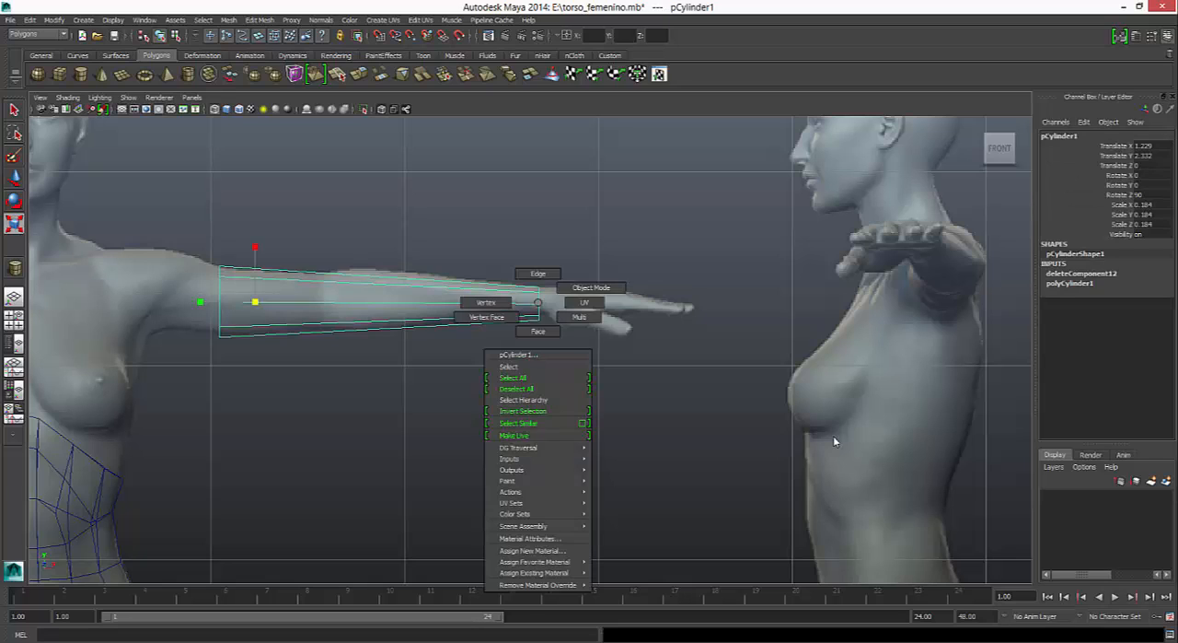
{"action": "right_click_drag", "start_coordinate": [539, 302], "coordinate": [486, 302]}
{"action": "left_click_drag", "start_coordinate": [522, 270], "coordinate": [560, 347]}
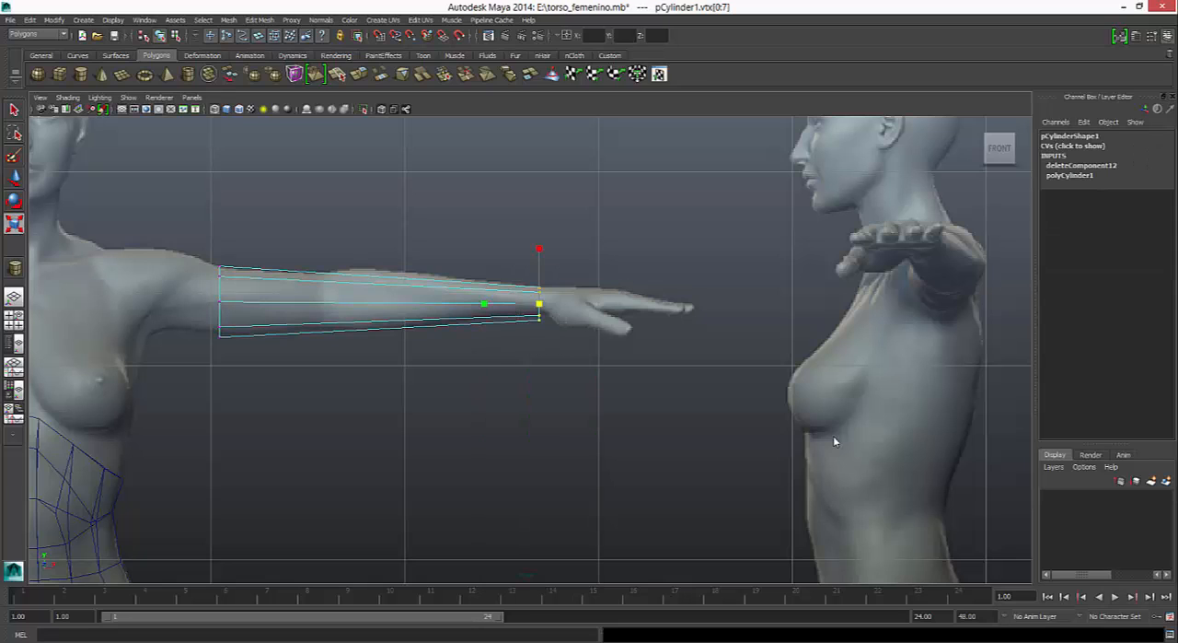
{"action": "key", "text": "w"}
{"action": "left_click_drag", "start_coordinate": [540, 261], "coordinate": [540, 258]}
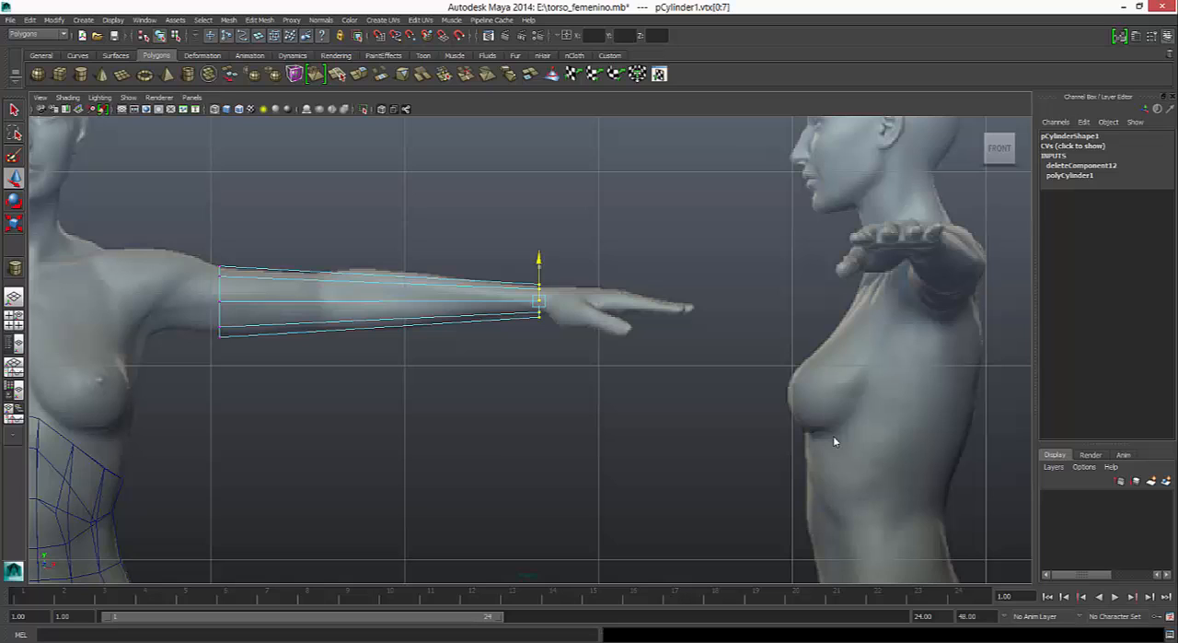
{"action": "key", "text": "r"}
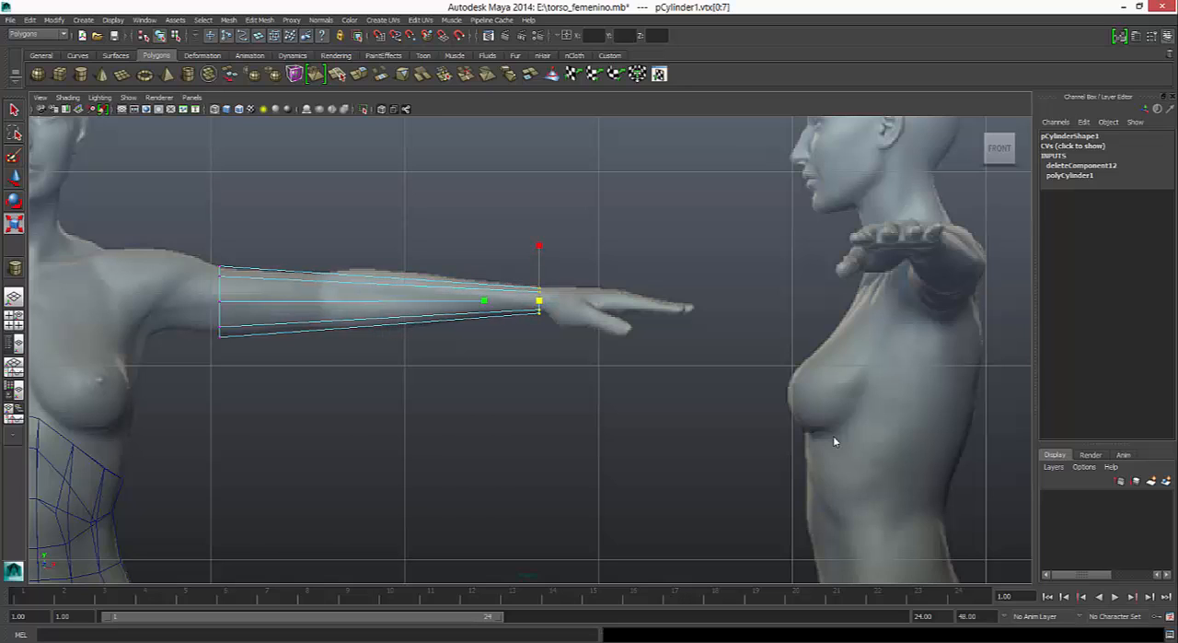
{"action": "key", "text": "e"}
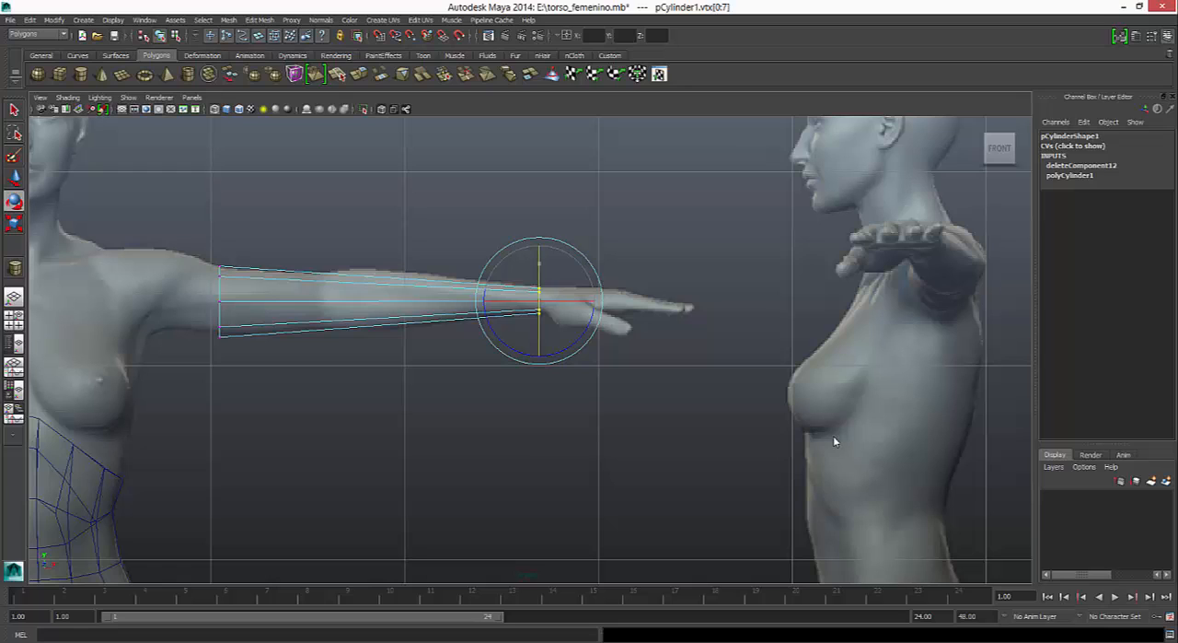
{"action": "left_click_drag", "start_coordinate": [539, 263], "coordinate": [539, 279]}
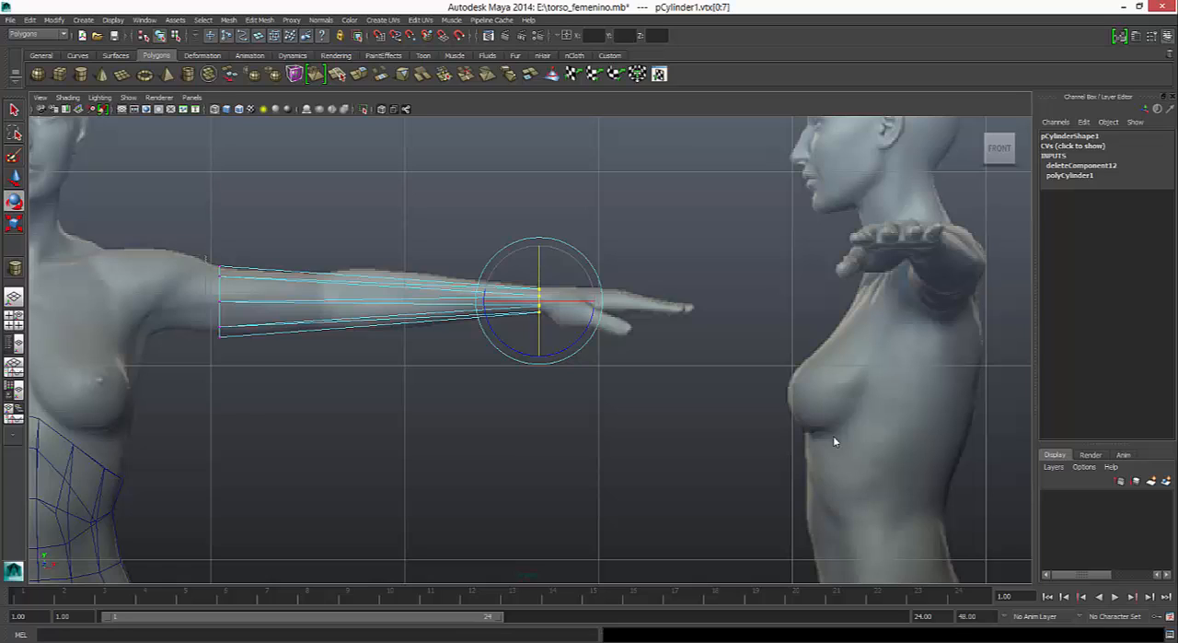
- Move the ring of vertices at the arm's upper end slightly toward the shoulder
{"action": "left_click_drag", "start_coordinate": [205, 257], "coordinate": [239, 357]}
{"action": "key", "text": "q"}
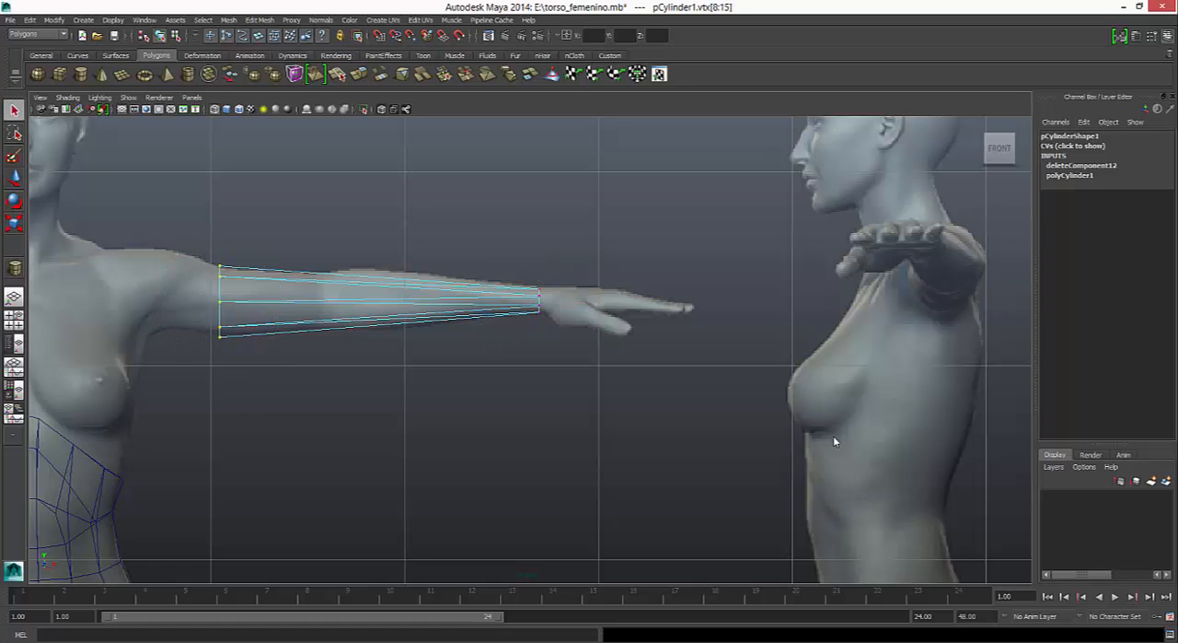
{"action": "key", "text": "w"}
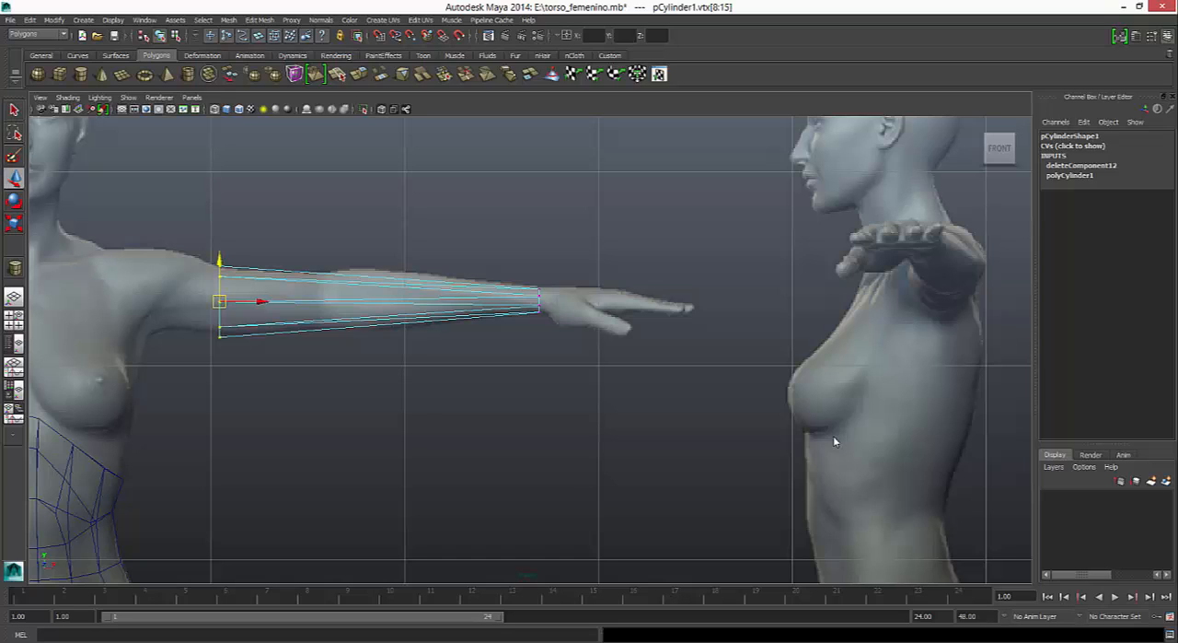
{"action": "left_click_drag", "start_coordinate": [261, 301], "coordinate": [254, 301]}
- Insert an edge loop around the upper forearm just past the elbow and enlarge and raise it to match the reference
{"action": "left_click", "coordinate": [260, 19]}
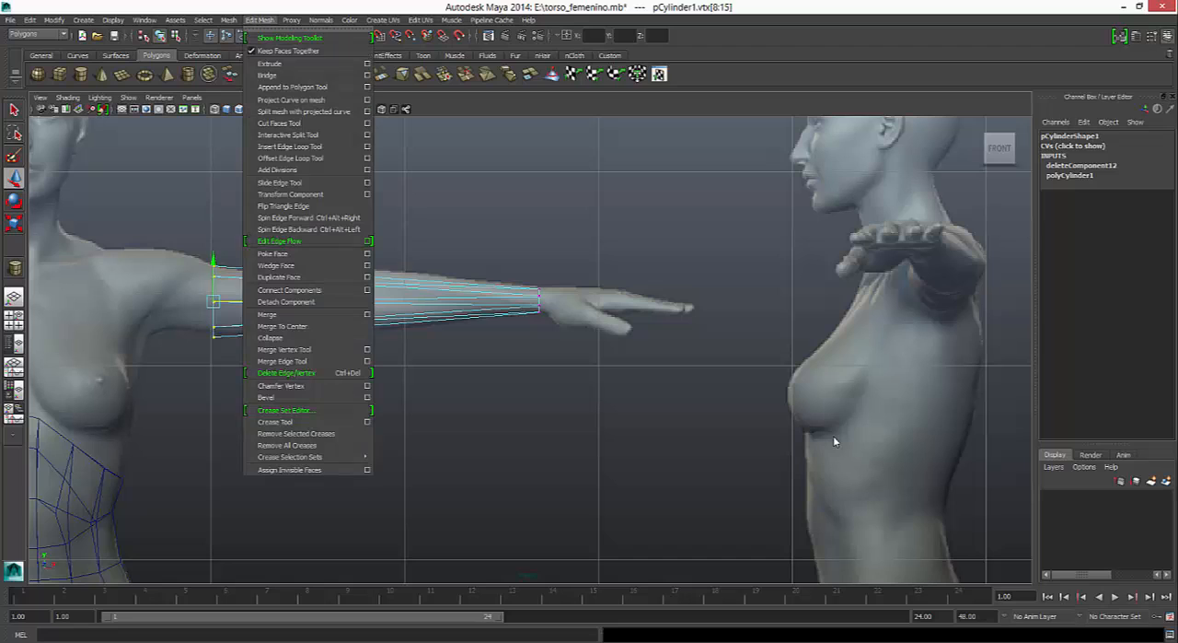
{"action": "left_click", "coordinate": [290, 147]}
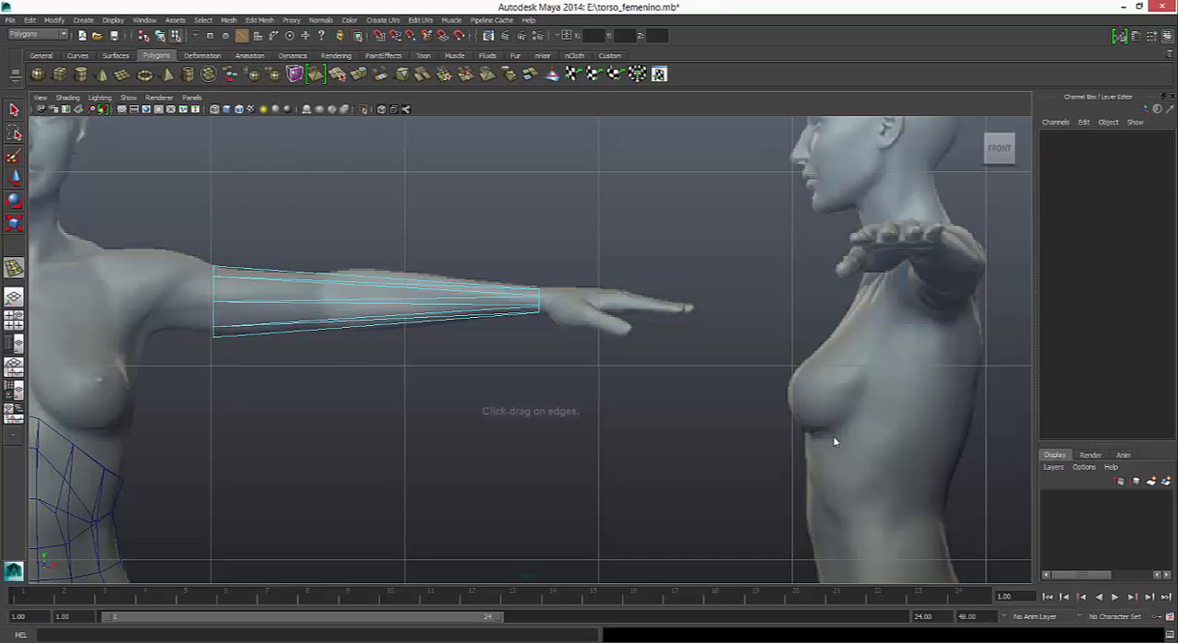
{"action": "left_click_drag", "start_coordinate": [363, 301], "coordinate": [368, 302]}
{"action": "key", "text": "r"}
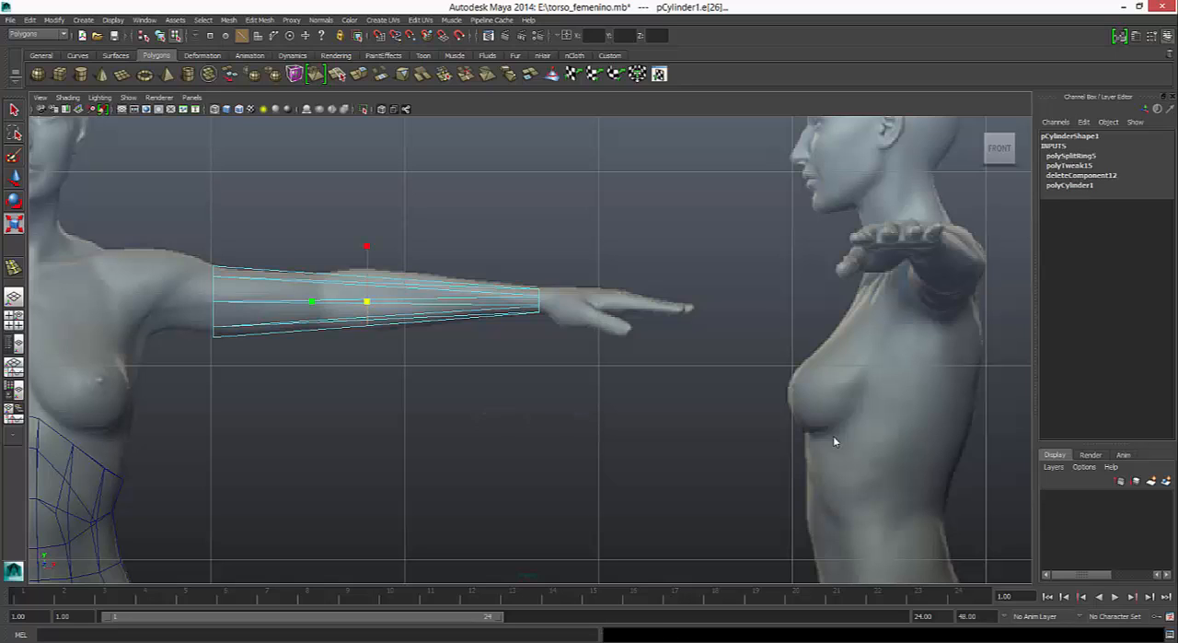
{"action": "mouse_move", "coordinate": [367, 246]}
{"action": "left_mouse_down"}
{"action": "mouse_move", "coordinate": [367, 271]}
{"action": "mouse_move", "coordinate": [366, 243]}
{"action": "left_mouse_up"}
{"action": "key", "text": "w"}
{"action": "key", "text": "r"}
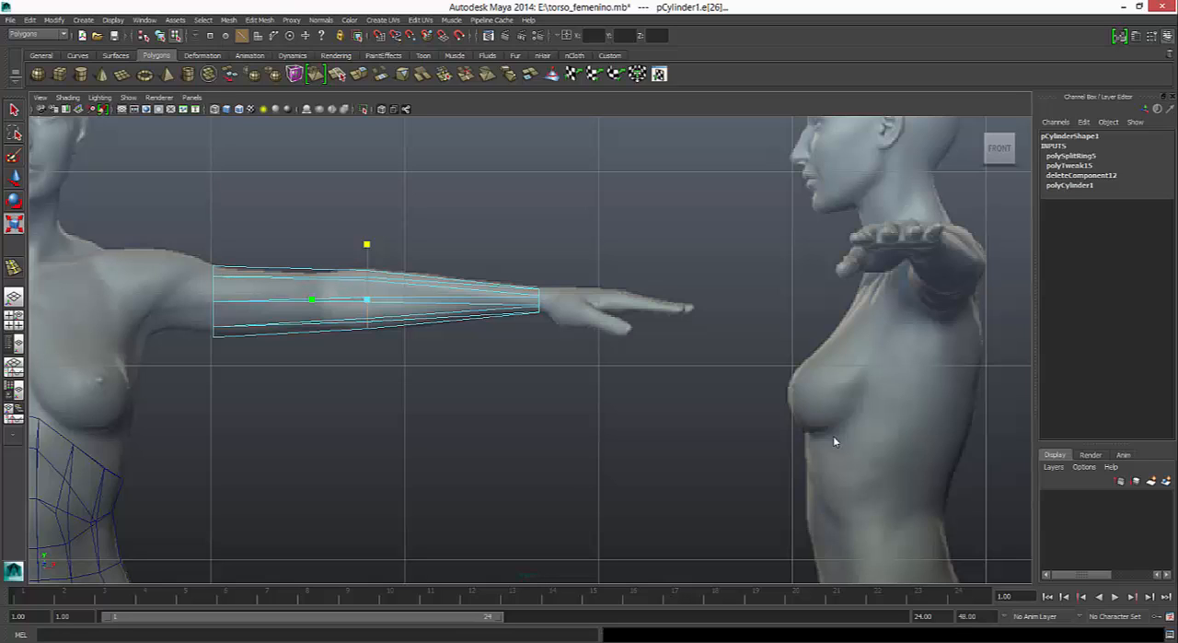
- Insert an edge loop at the elbow and scale it down to the reference's contour
{"action": "key", "text": "y"}
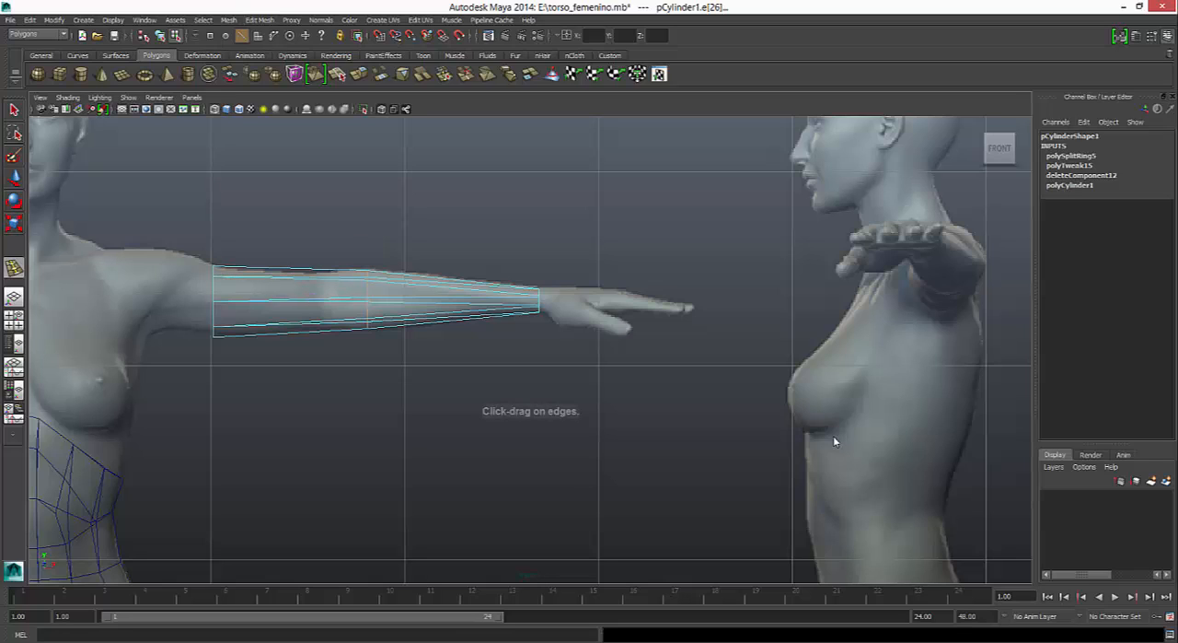
{"action": "left_click_drag", "start_coordinate": [319, 299], "coordinate": [313, 299]}
{"action": "key", "text": "r"}
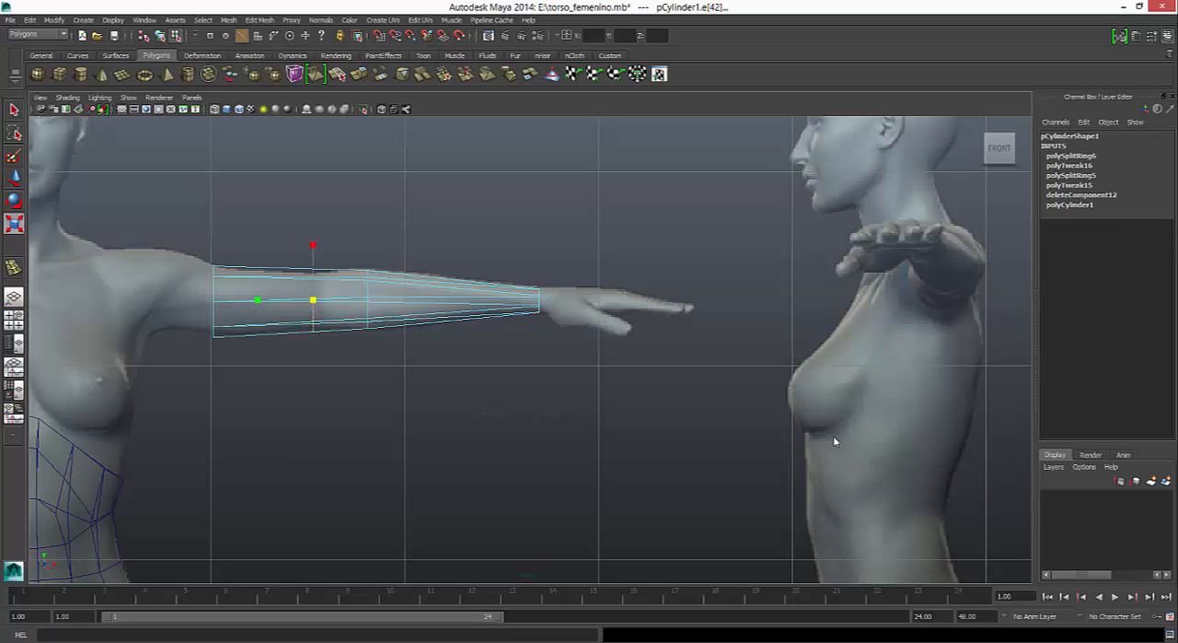
{"action": "left_click_drag", "start_coordinate": [313, 243], "coordinate": [313, 250]}
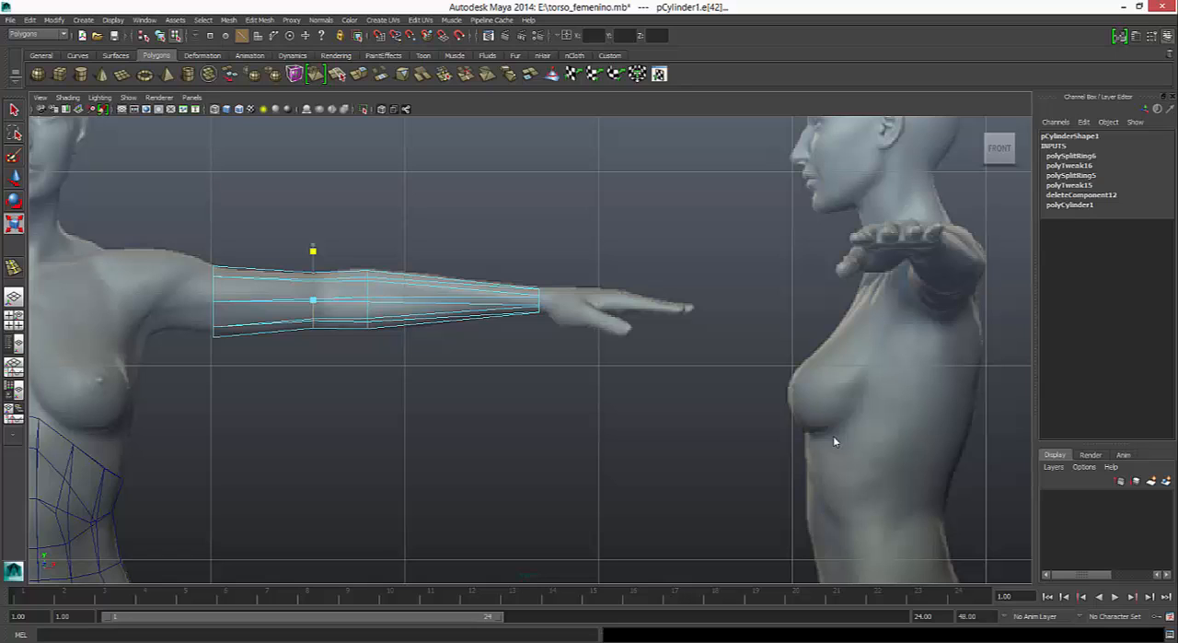
{"action": "left_click_drag", "start_coordinate": [313, 251], "coordinate": [313, 250]}
- Return the front view to shaded display and compare the arm's profile with the reference
{"action": "key", "text": "5"}
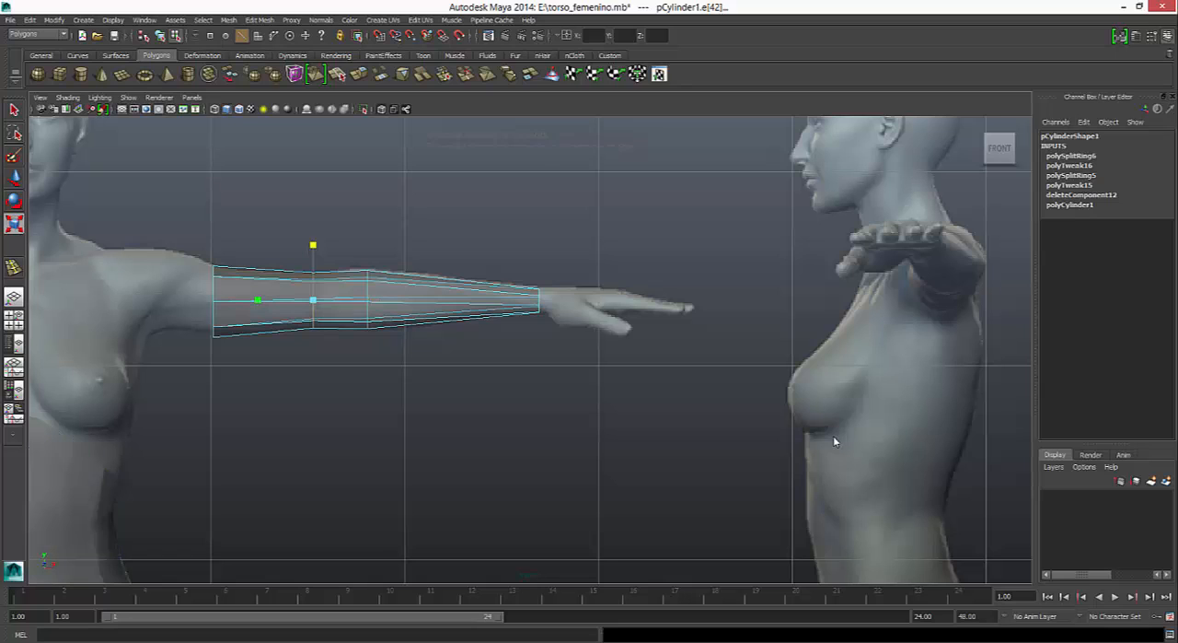
{"action": "middle_click_drag", "start_coordinate": [834, 442], "coordinate": [960, 421], "text": "alt"}
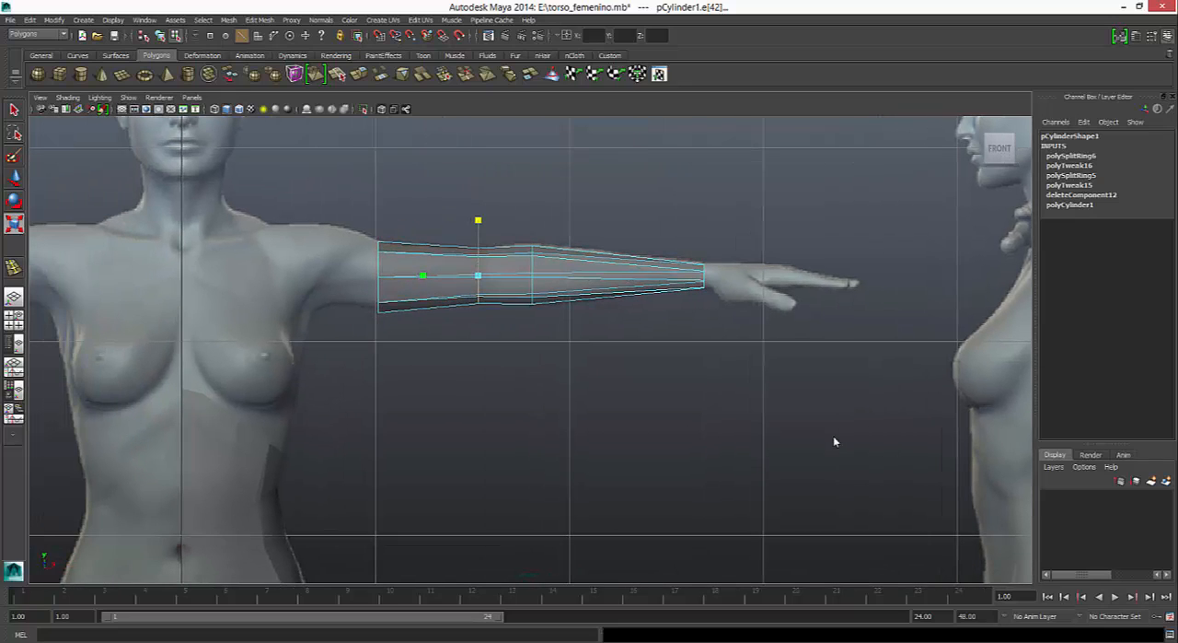
{"action": "key", "text": "4"}
{"action": "key", "text": "5"}
{"action": "key", "text": "ctrl+z"}
{"action": "key", "text": "shift+z"}
- Select the border edge loop at the arm's open upper end and tilt it slightly
{"action": "right_click", "coordinate": [401, 264]}
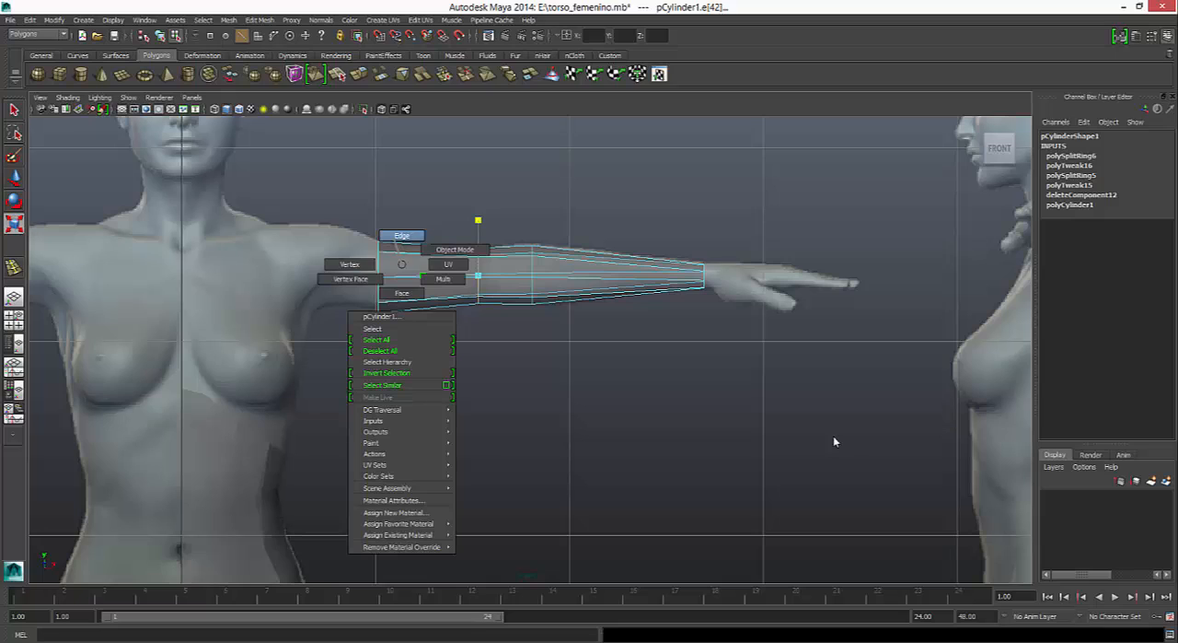
{"action": "mouse_move", "coordinate": [397, 241]}
{"action": "right_mouse_down"}
{"action": "mouse_move", "coordinate": [402, 290]}
{"action": "mouse_move", "coordinate": [401, 235]}
{"action": "right_mouse_up"}
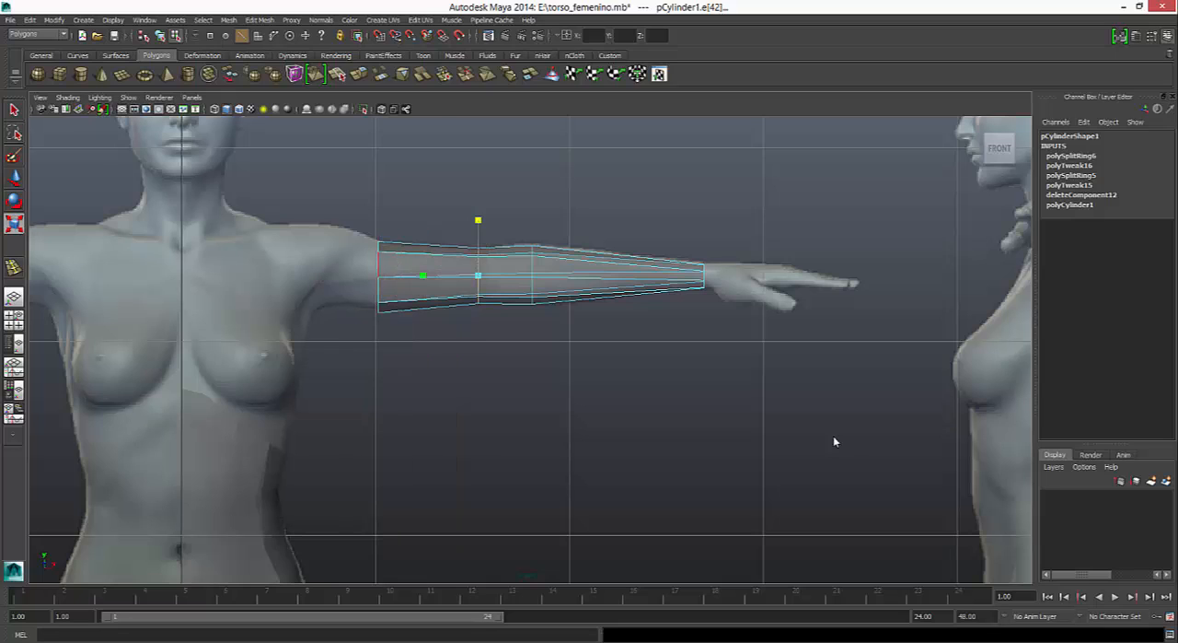
{"action": "double_click", "coordinate": [378, 266]}
{"action": "key", "text": "e"}
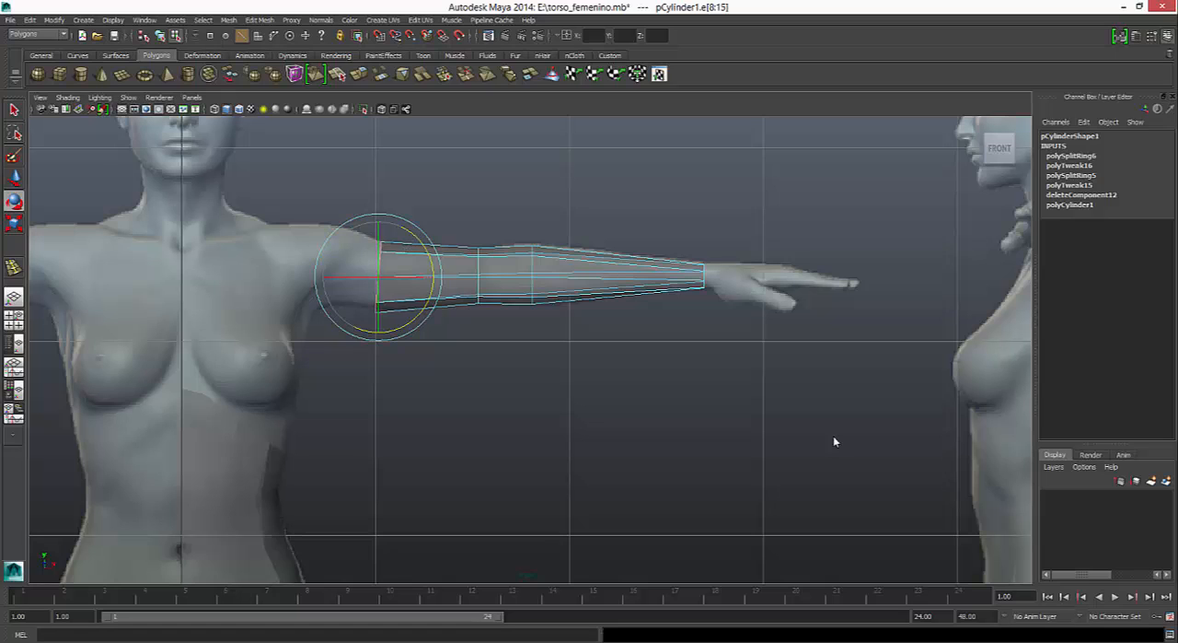
- Extrude the border loop a short way toward the shoulder and adjust its height and size to the reference
{"action": "key", "text": "ctrl+e"}
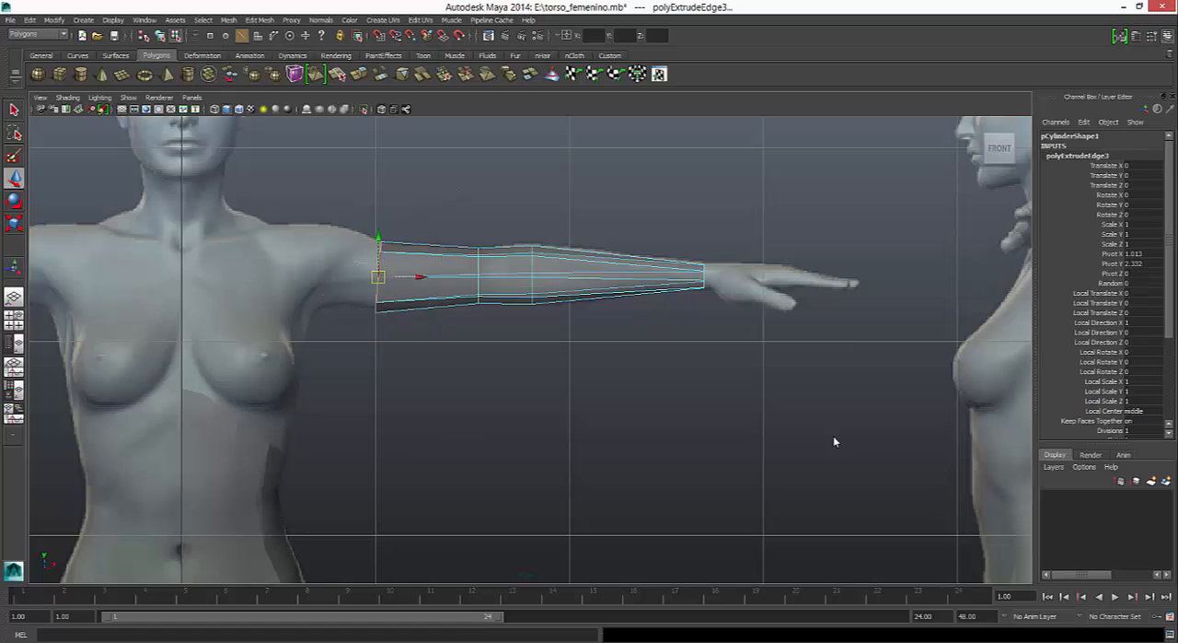
{"action": "left_click_drag", "start_coordinate": [416, 276], "coordinate": [407, 277]}
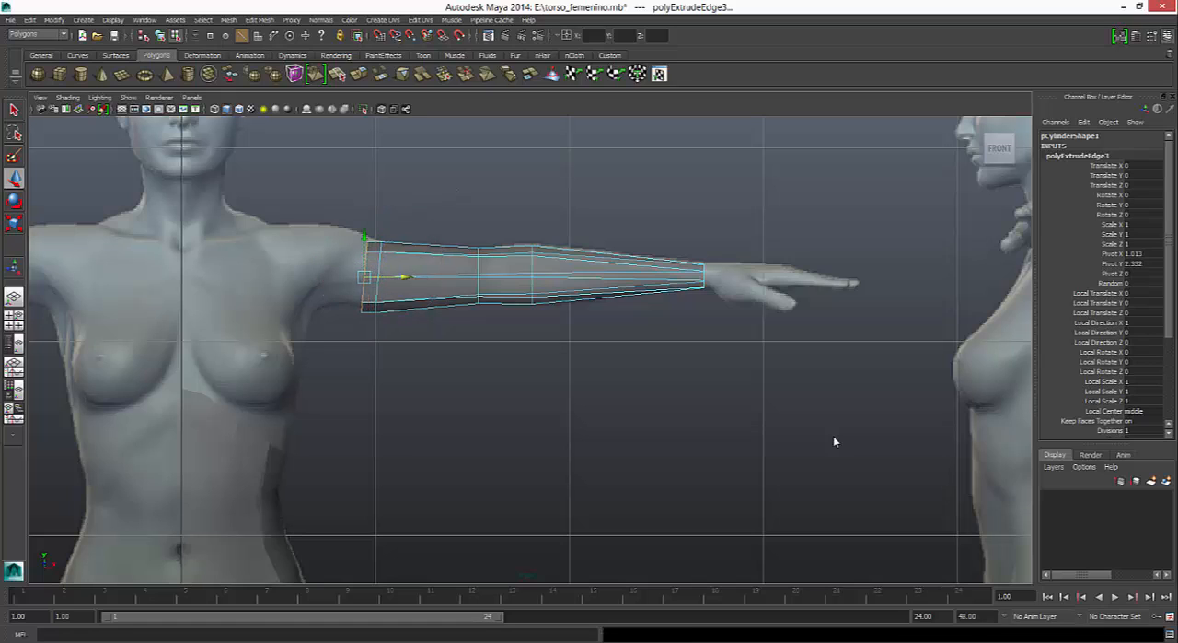
{"action": "left_click_drag", "start_coordinate": [364, 235], "coordinate": [364, 232]}
{"action": "key", "text": "r"}
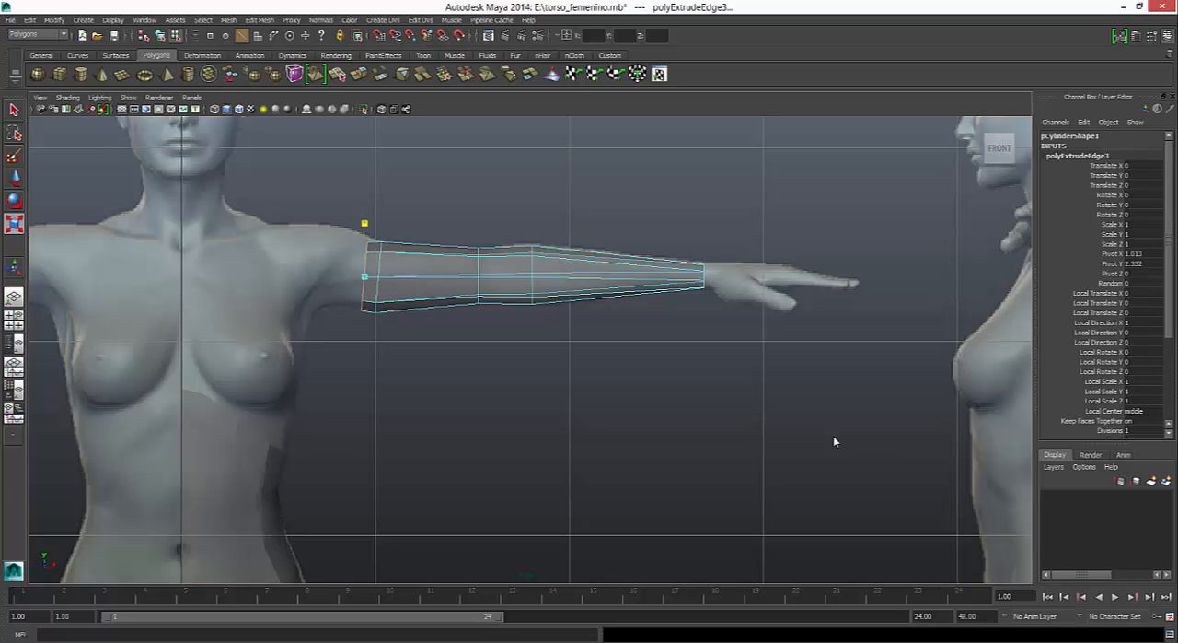
{"action": "key", "text": "w"}
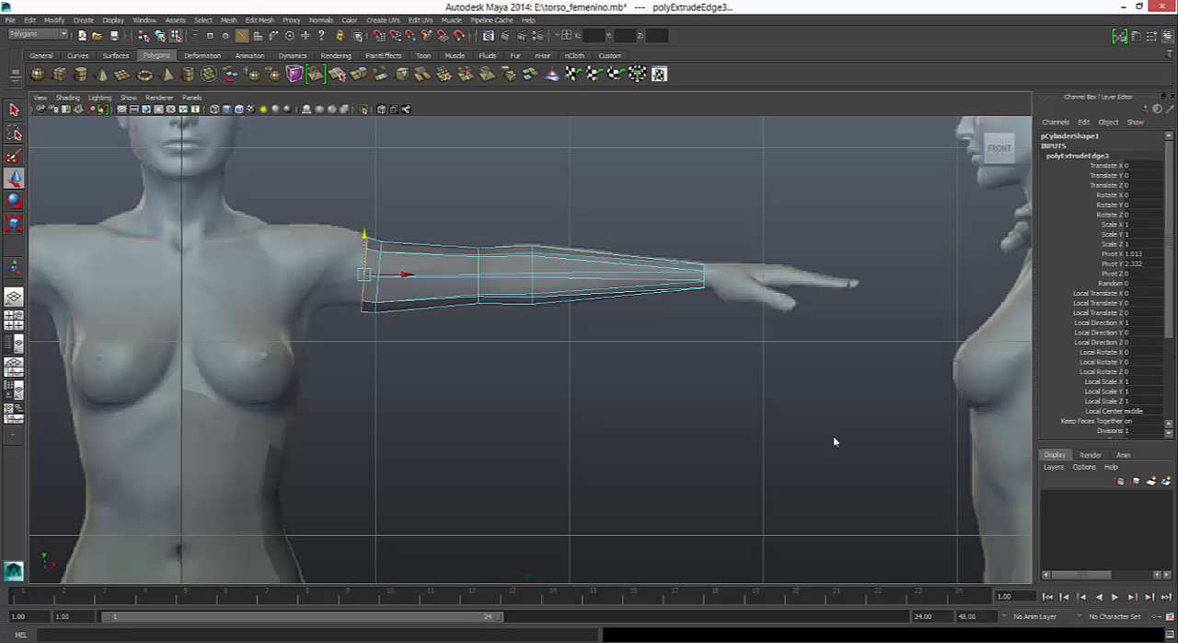
{"action": "left_click_drag", "start_coordinate": [407, 274], "coordinate": [403, 274]}
- Select the two top edges of the arm's open end and extrude them twice inward along the shoulder's upper contour
{"action": "right_click_drag", "start_coordinate": [414, 253], "coordinate": [411, 228]}
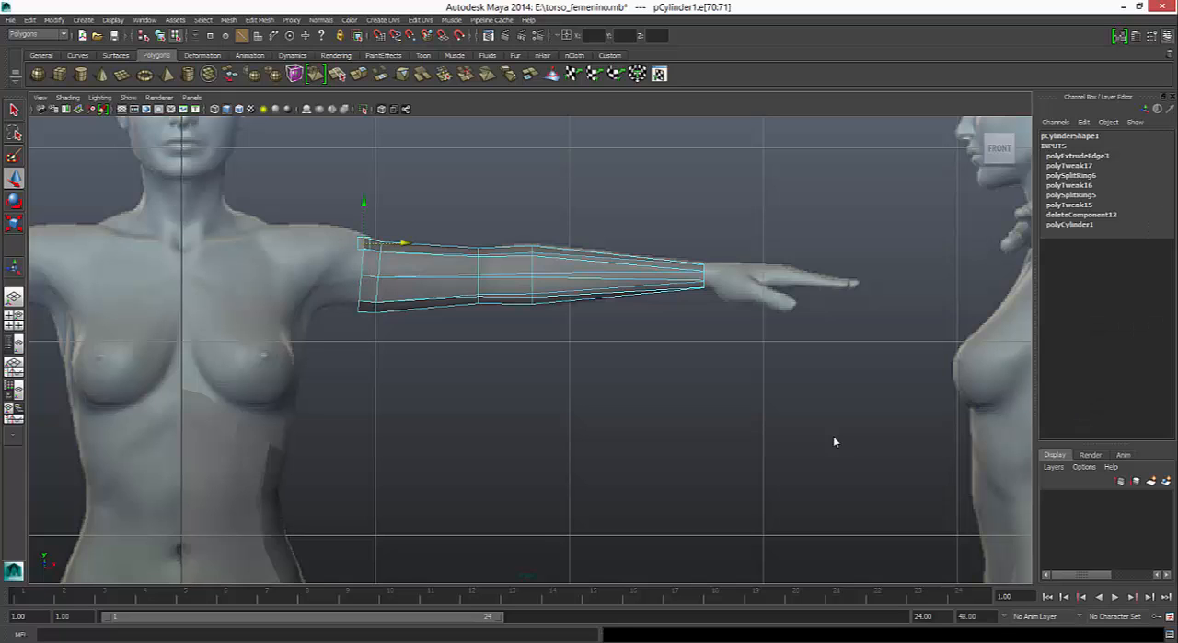
{"action": "key", "text": "space"}
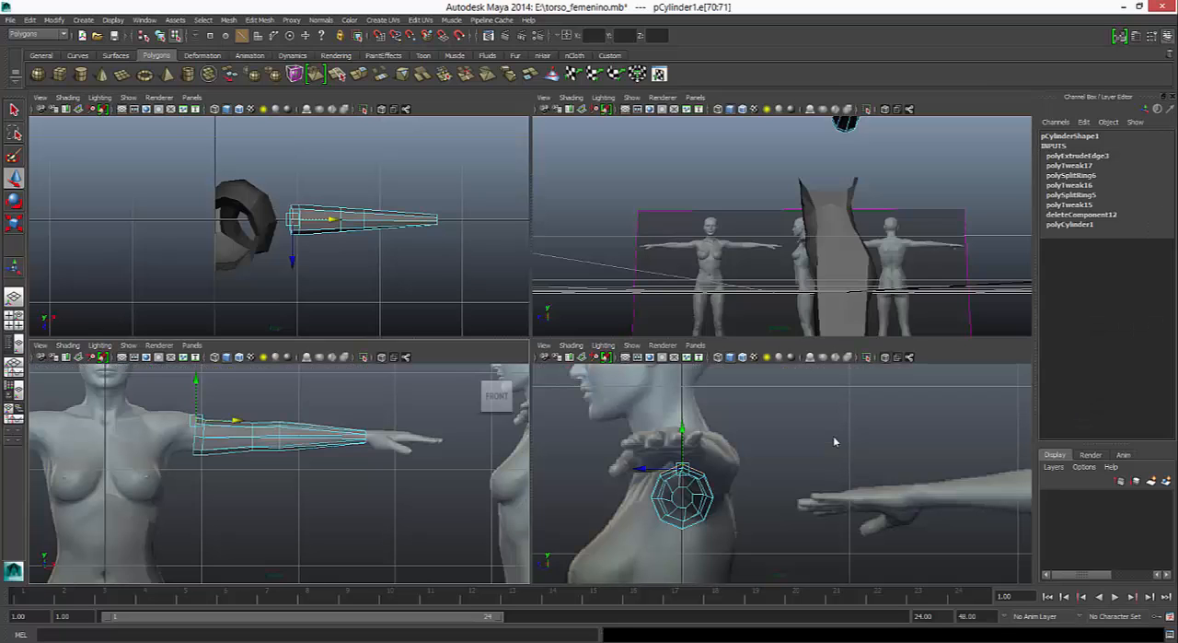
{"action": "scroll", "coordinate": [279, 225], "scroll_direction": "up", "scroll_amount": 7}
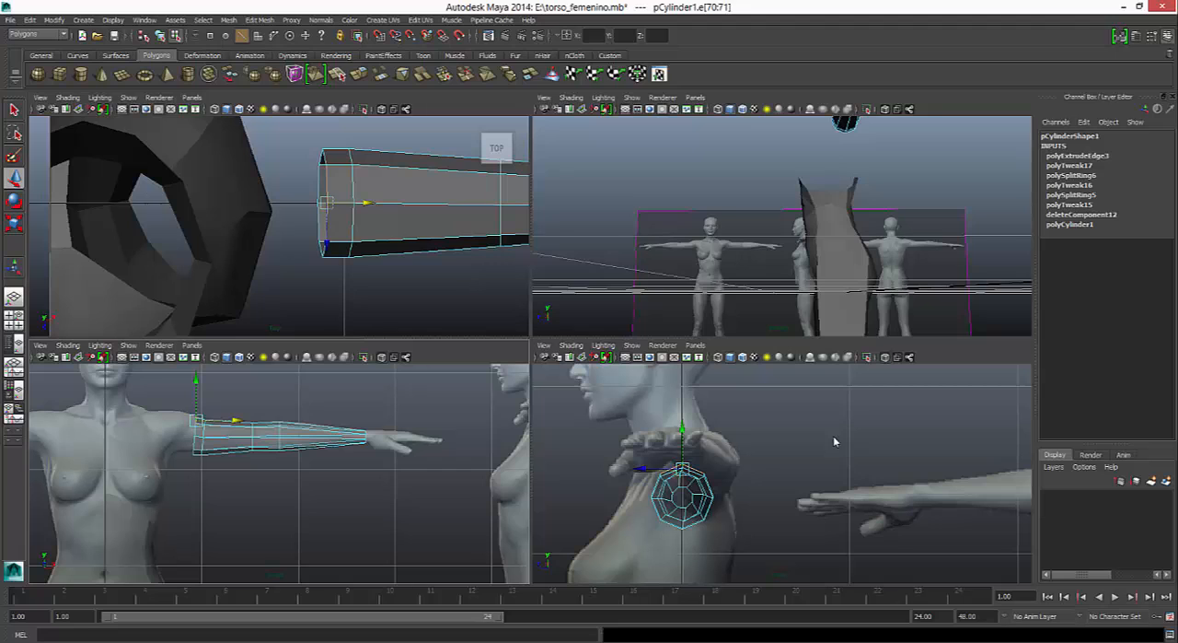
{"action": "key", "text": "space"}
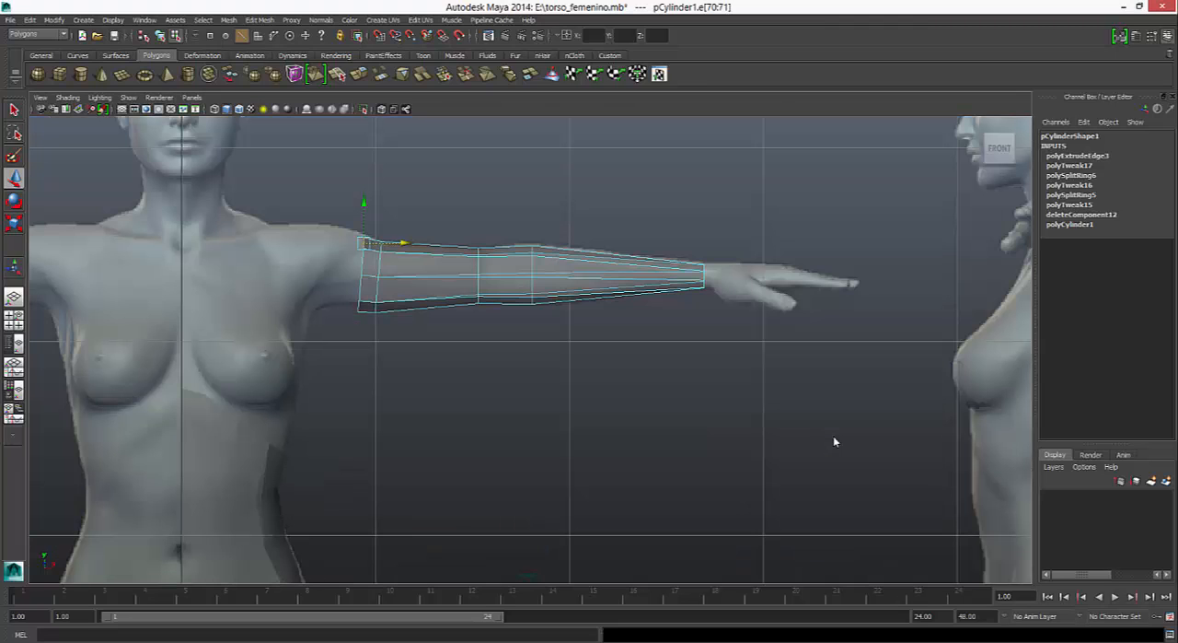
{"action": "key", "text": "ctrl+e"}
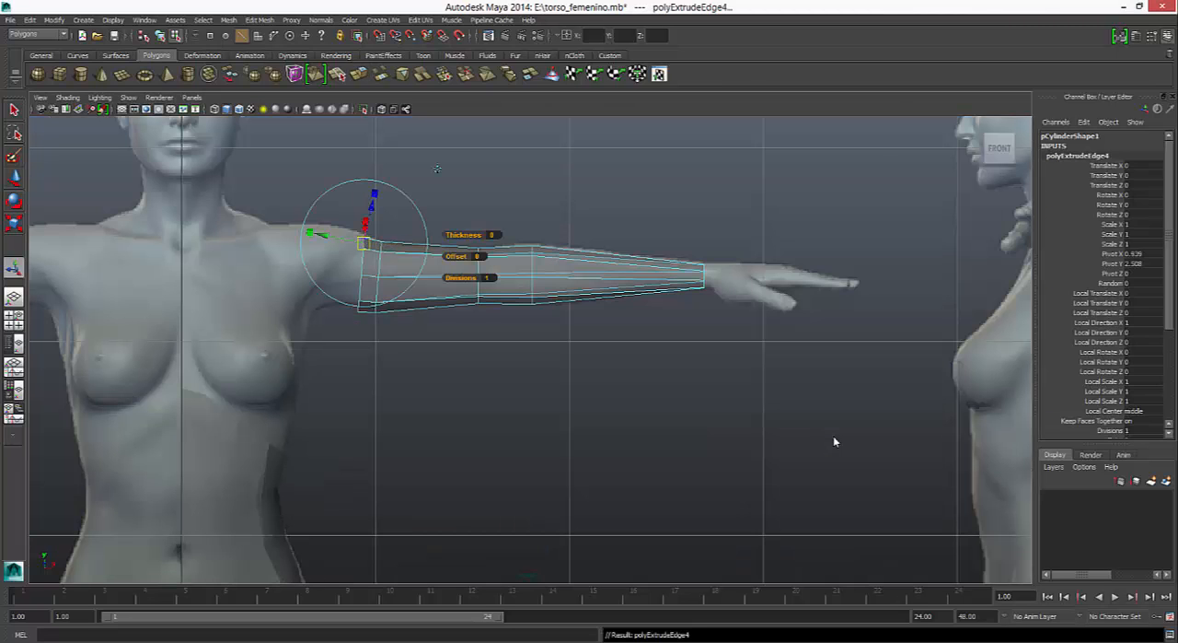
{"action": "key", "text": "q"}
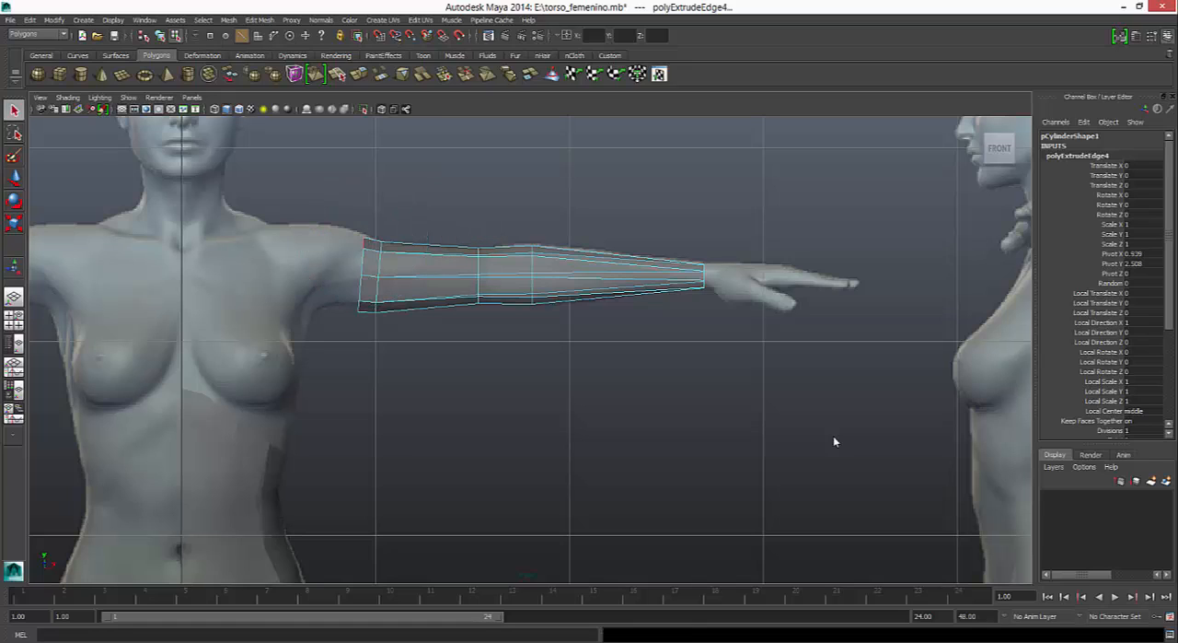
{"action": "key", "text": "w"}
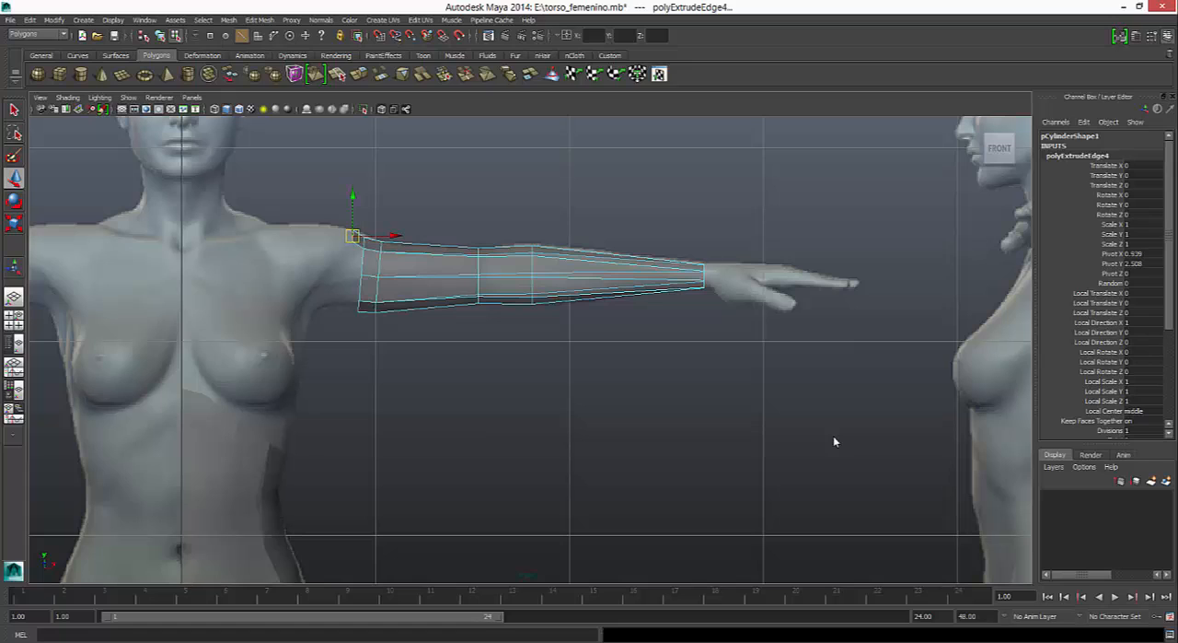
{"action": "key", "text": "ctrl+e"}
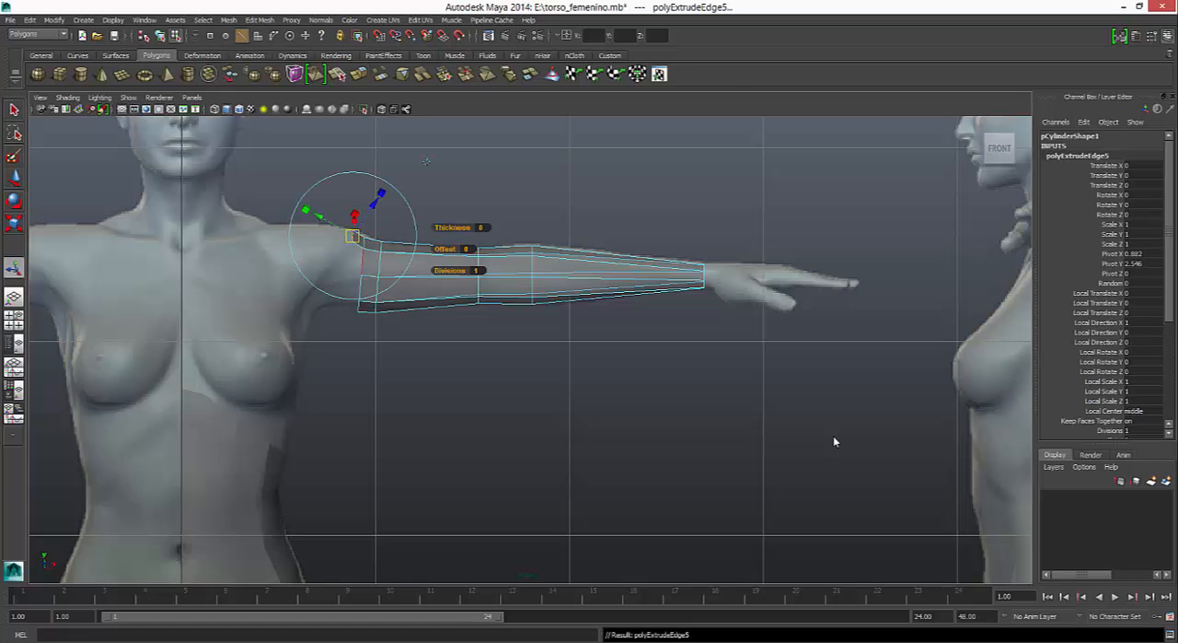
{"action": "key", "text": "w"}
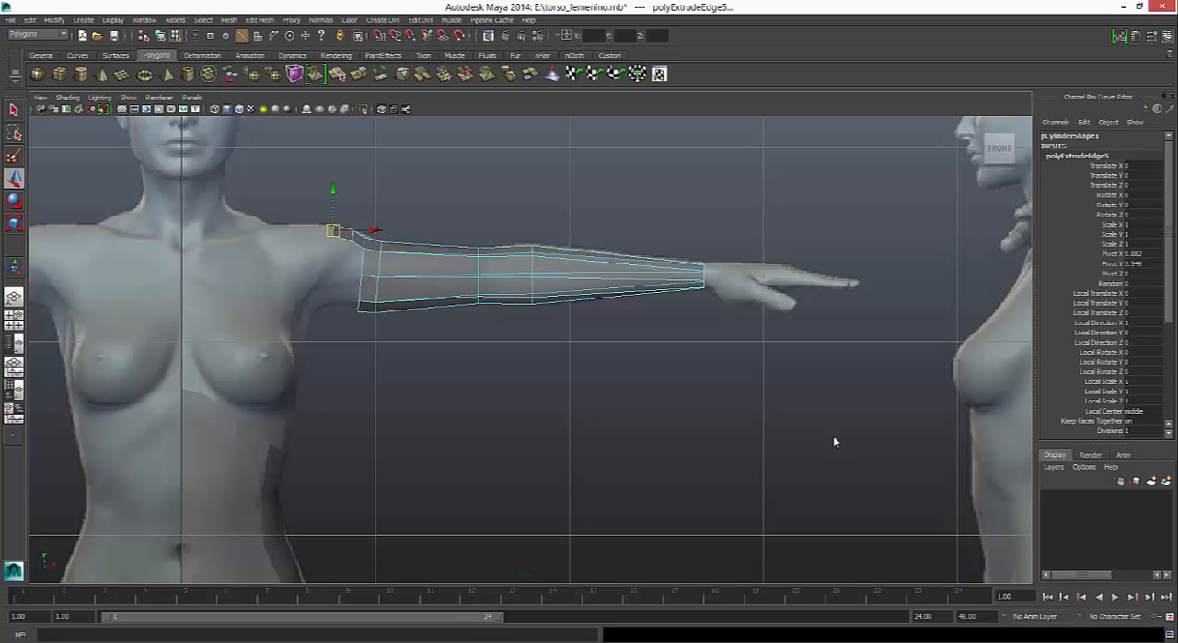
- Adjust the vertices along the top of the new shoulder strip to fit the reference contour
{"action": "right_click_drag", "start_coordinate": [368, 243], "coordinate": [316, 242]}
{"action": "left_click", "coordinate": [353, 232]}
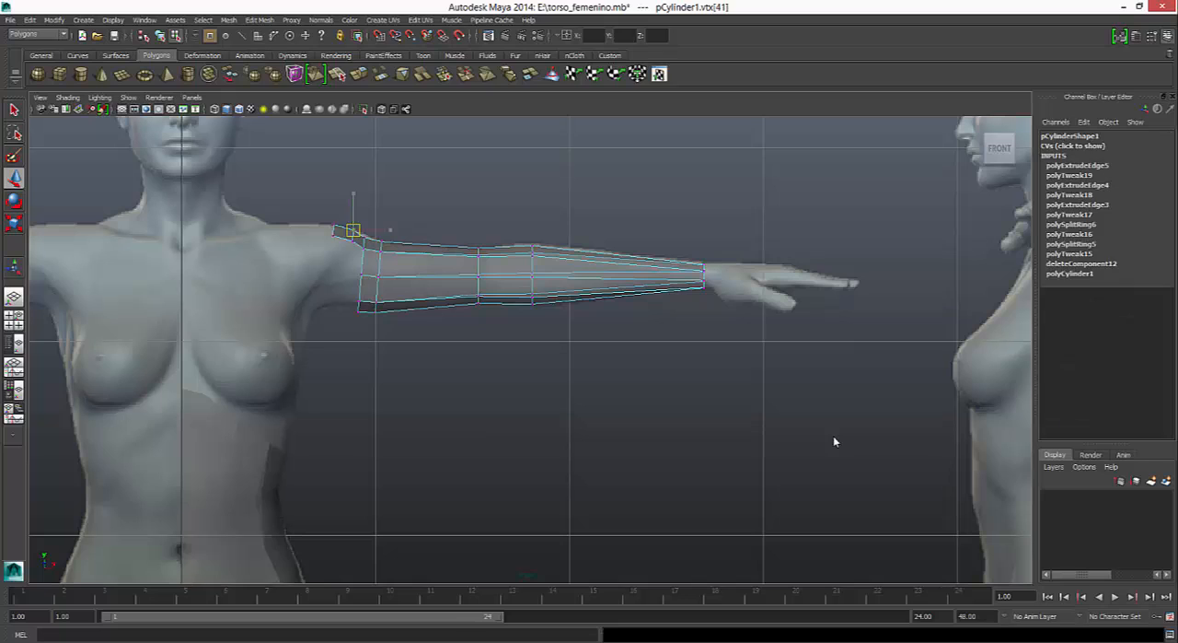
{"action": "left_click_drag", "start_coordinate": [353, 231], "coordinate": [366, 235]}
{"action": "left_click", "coordinate": [363, 239]}
- Select the front side edge at the shoulder strip's inner end and extrude it twice diagonally down across the chest, past the armpit
{"action": "right_click_drag", "start_coordinate": [368, 242], "coordinate": [381, 225]}
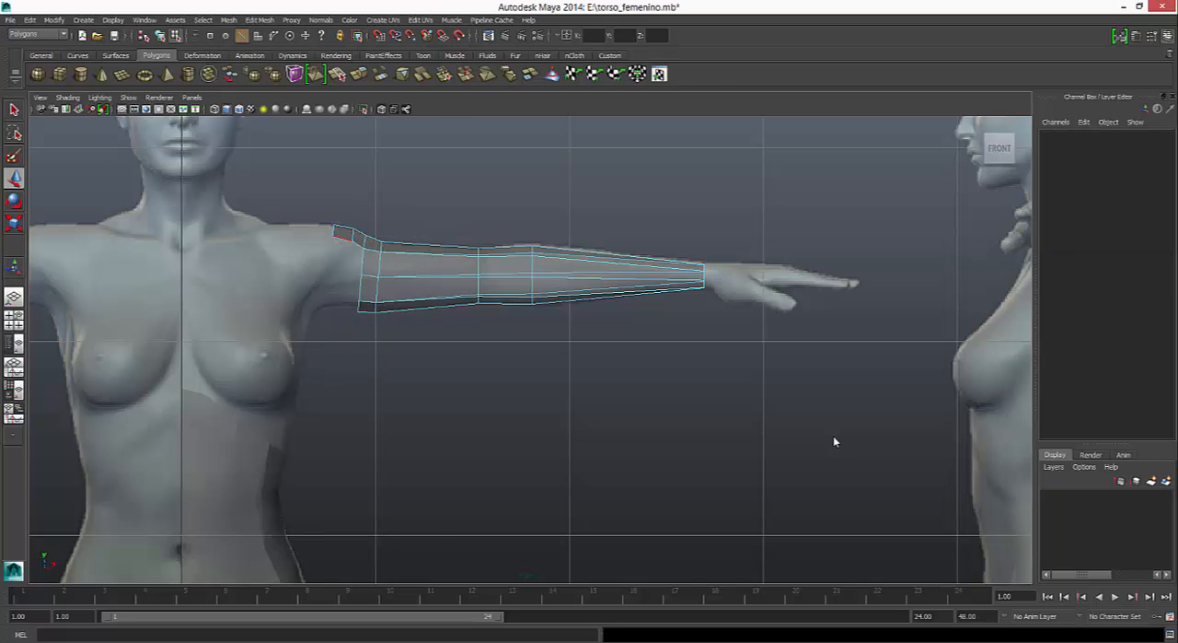
{"action": "left_click", "coordinate": [343, 239]}
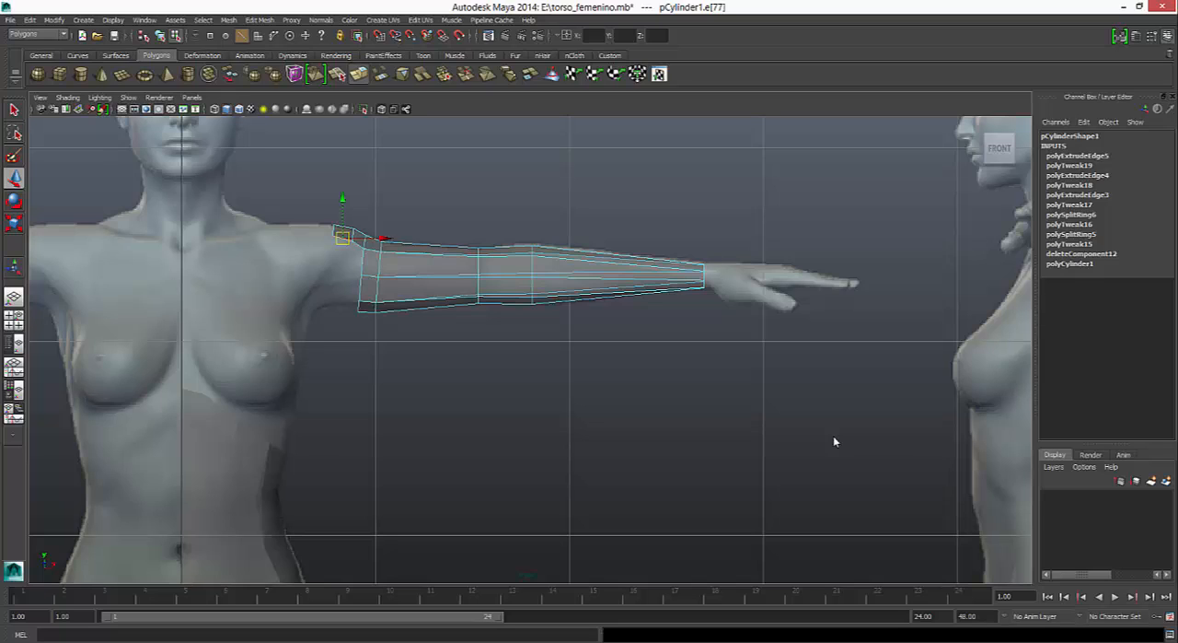
{"action": "left_click", "coordinate": [359, 74]}
{"action": "key", "text": "w"}
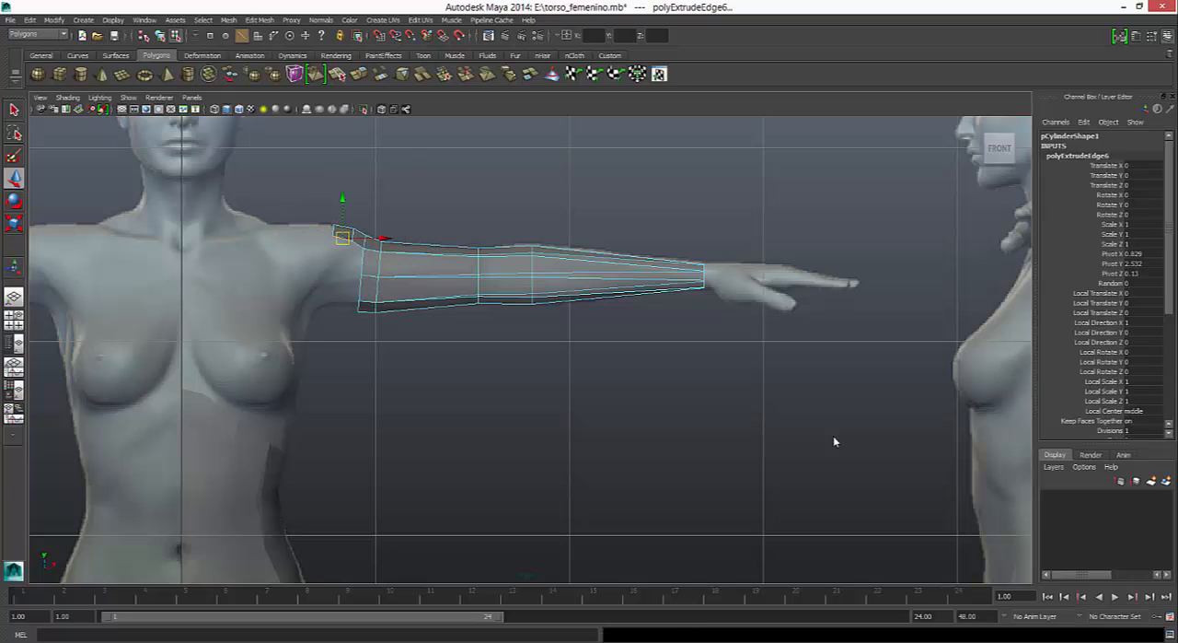
{"action": "left_click_drag", "start_coordinate": [343, 239], "coordinate": [316, 266]}
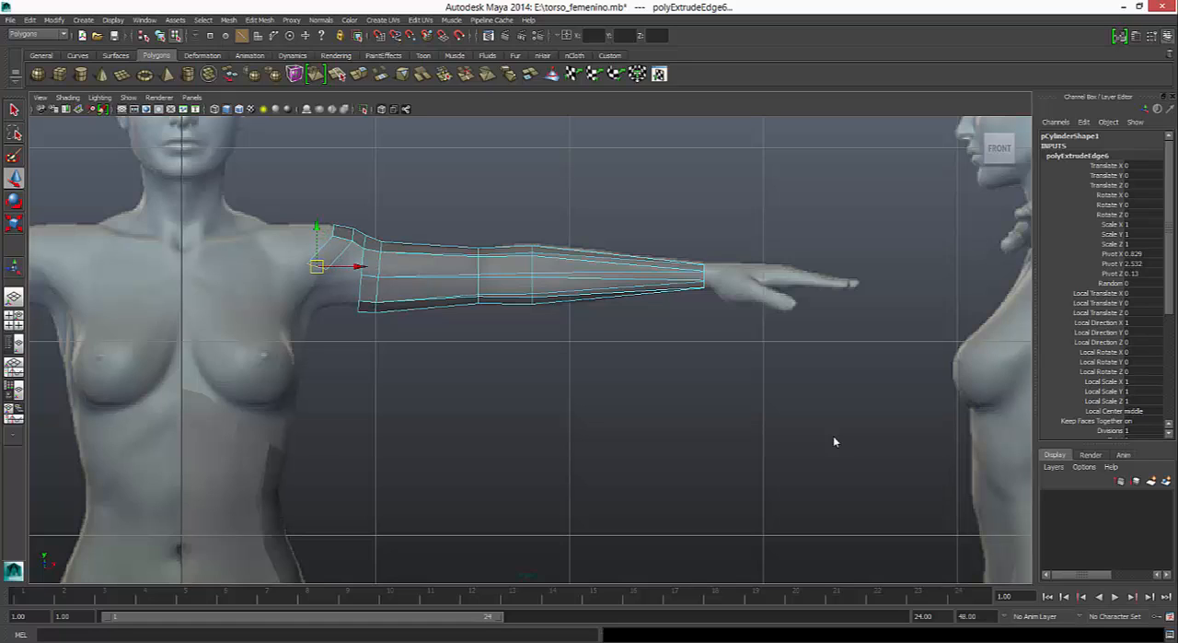
{"action": "key", "text": "ctrl+e"}
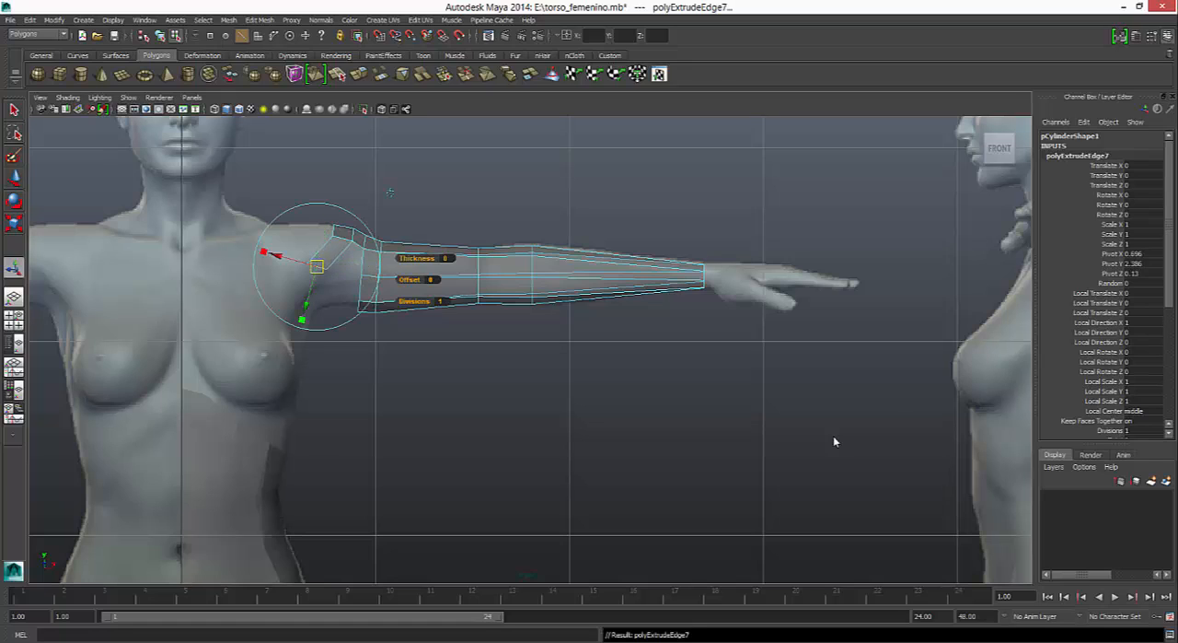
{"action": "key", "text": "w"}
{"action": "left_click_drag", "start_coordinate": [316, 266], "coordinate": [289, 298]}
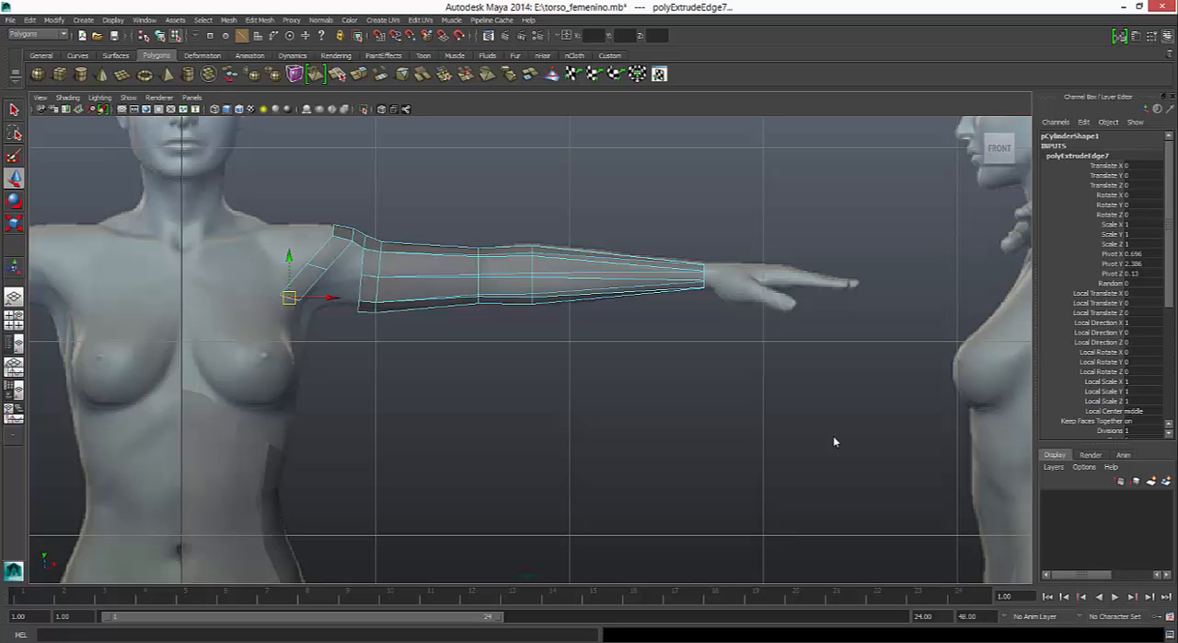
- Extrude the chest strip's end edge twice more, down to the outer side of the breast at nipple height
{"action": "key", "text": "ctrl+e"}
{"action": "key", "text": "g"}
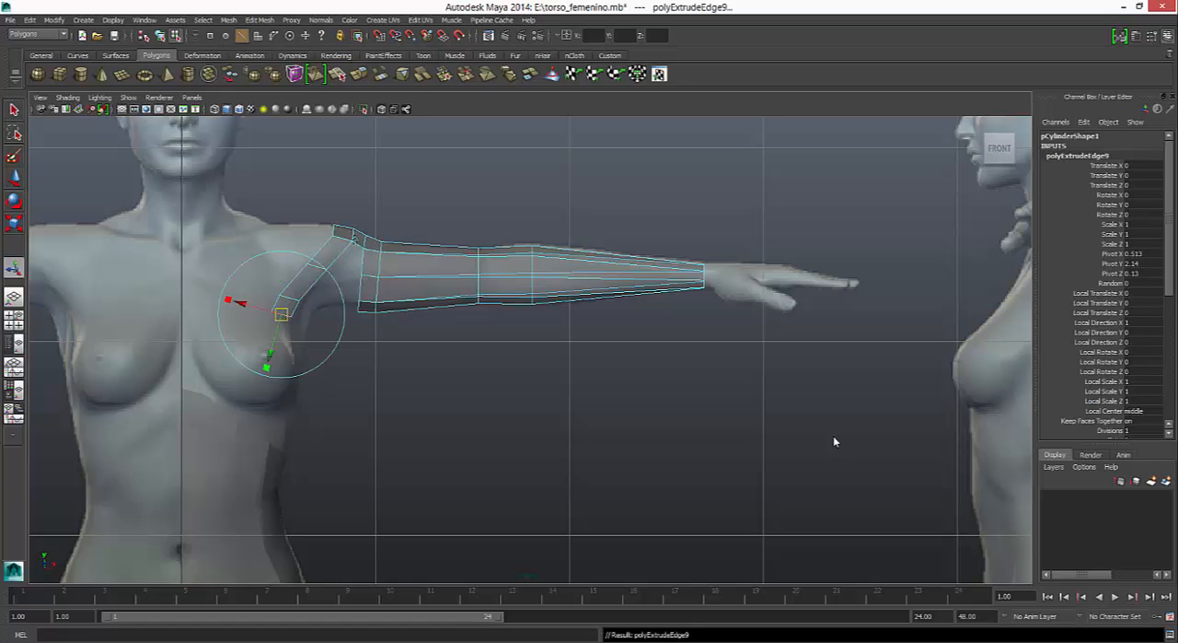
{"action": "left_click_drag", "start_coordinate": [281, 314], "coordinate": [282, 351]}
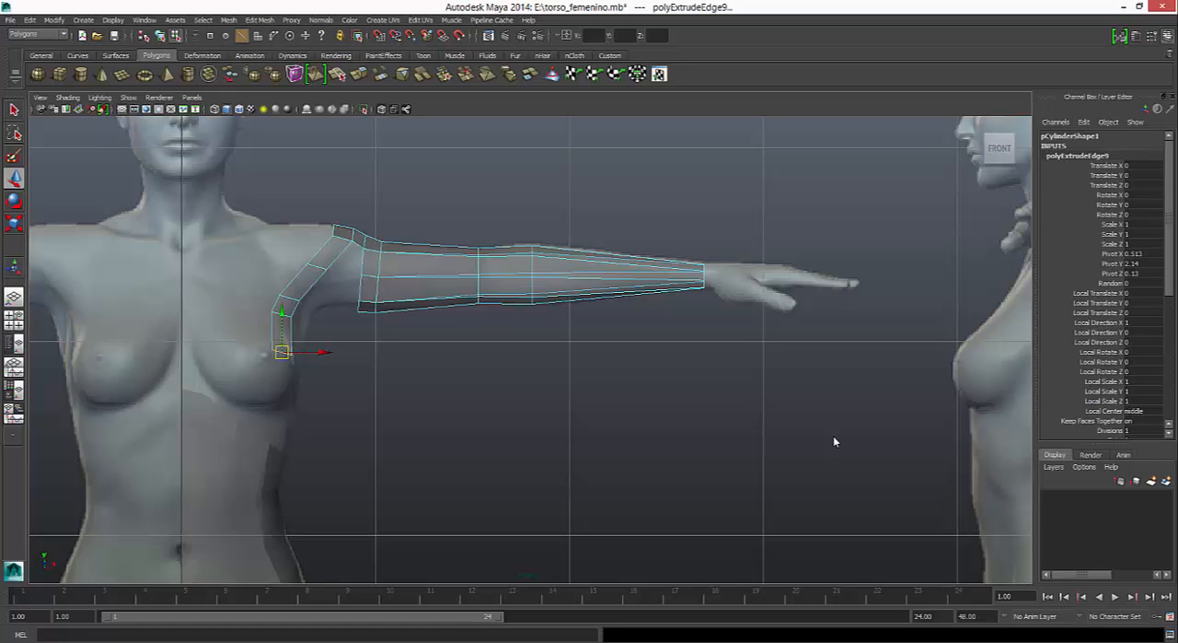
- Extrude the strip's end edge to the breast's lower outer side and rotate it to follow the curve
{"action": "key", "text": "g"}
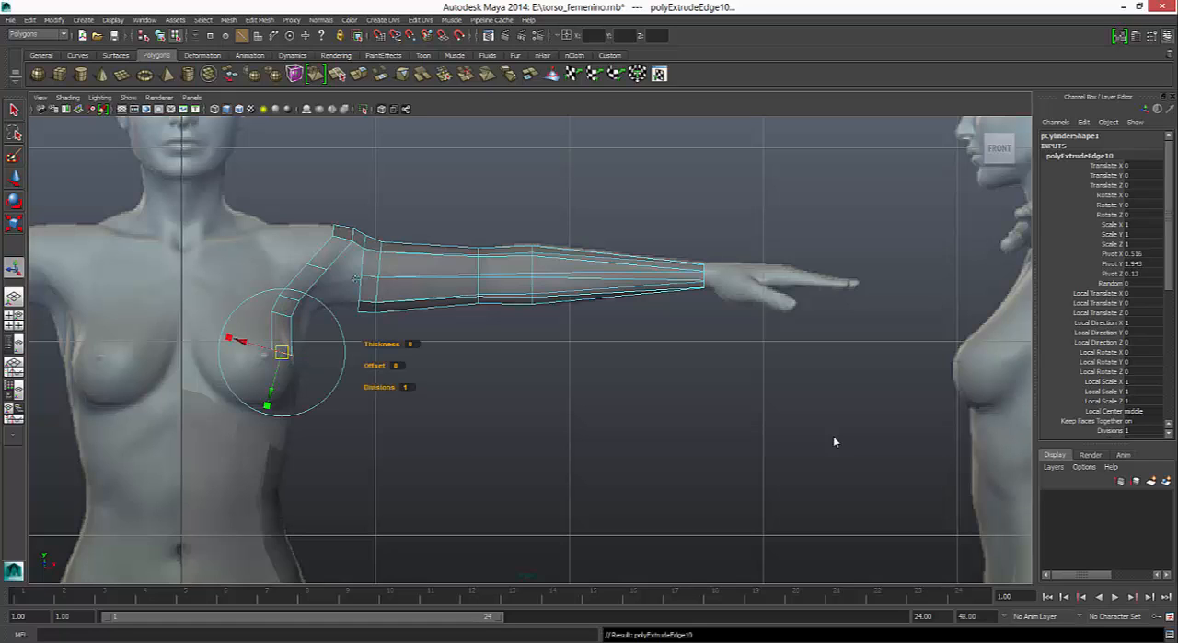
{"action": "key", "text": "w"}
{"action": "left_click_drag", "start_coordinate": [282, 352], "coordinate": [276, 385]}
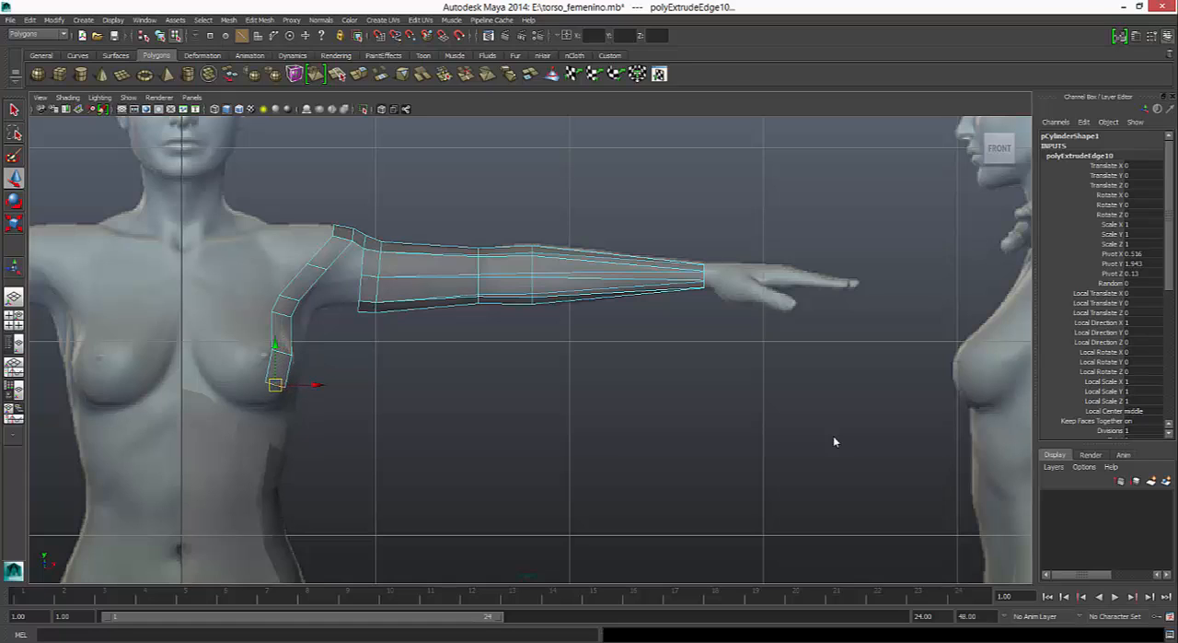
{"action": "key", "text": "e"}
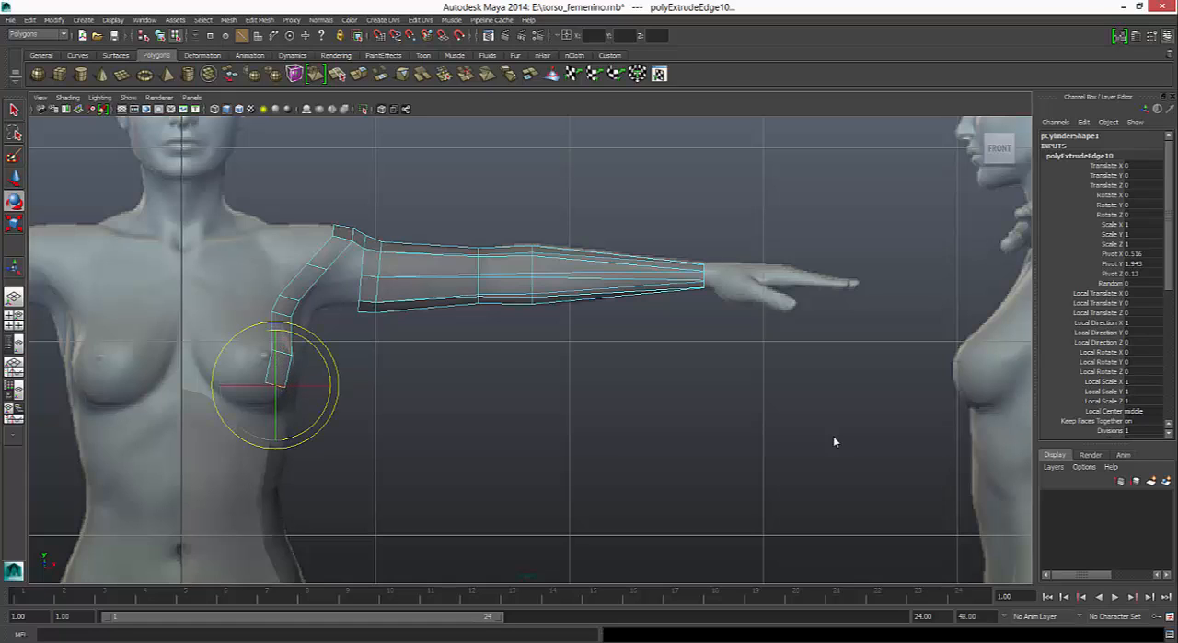
{"action": "left_click_drag", "start_coordinate": [305, 338], "coordinate": [326, 362]}
{"action": "key", "text": "w"}
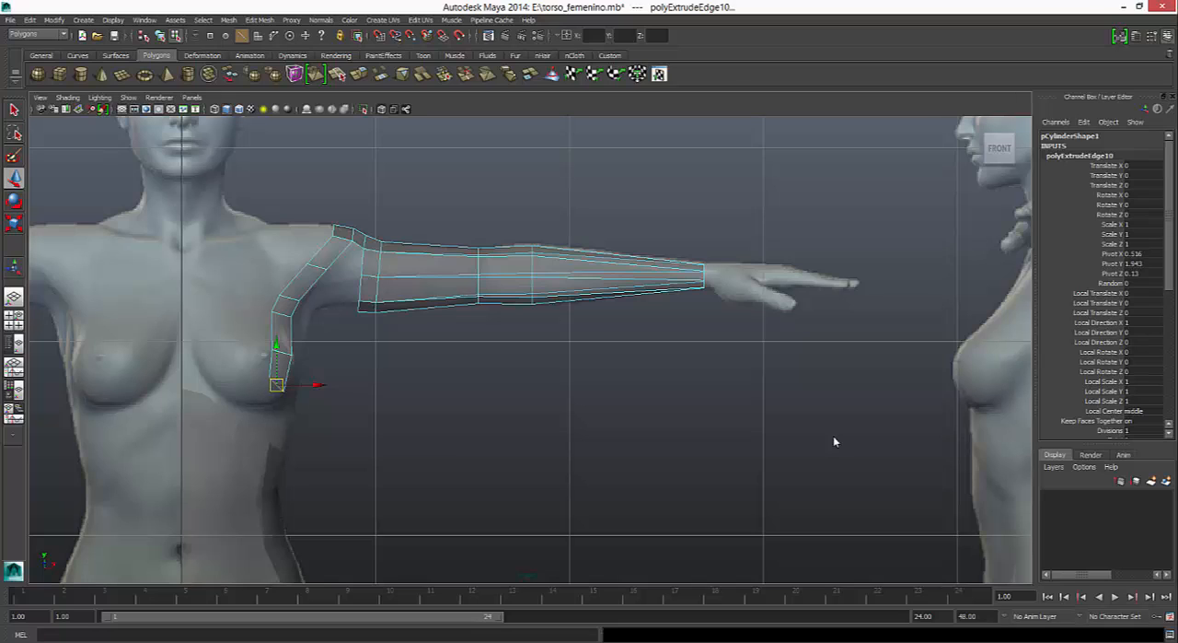
- Extrude the end edge inward to start the strip beneath the breast, rotating and repositioning it along the lower contour
{"action": "key", "text": "g"}
{"action": "key", "text": "w"}
{"action": "middle_click_drag", "start_coordinate": [835, 442], "coordinate": [819, 448]}
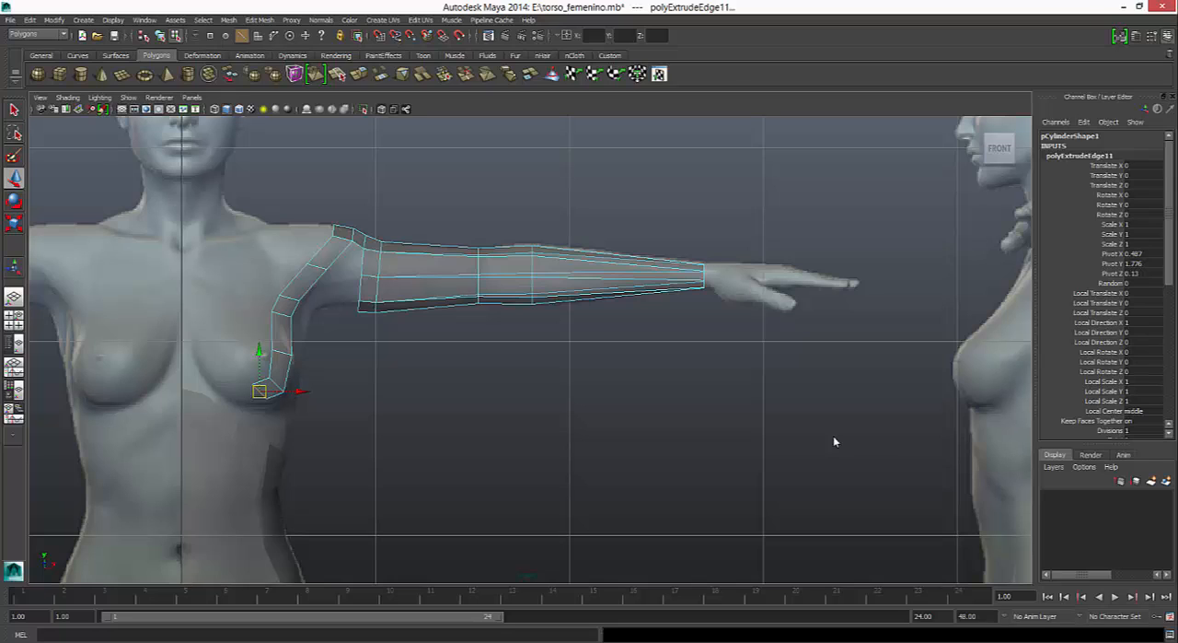
{"action": "key", "text": "e"}
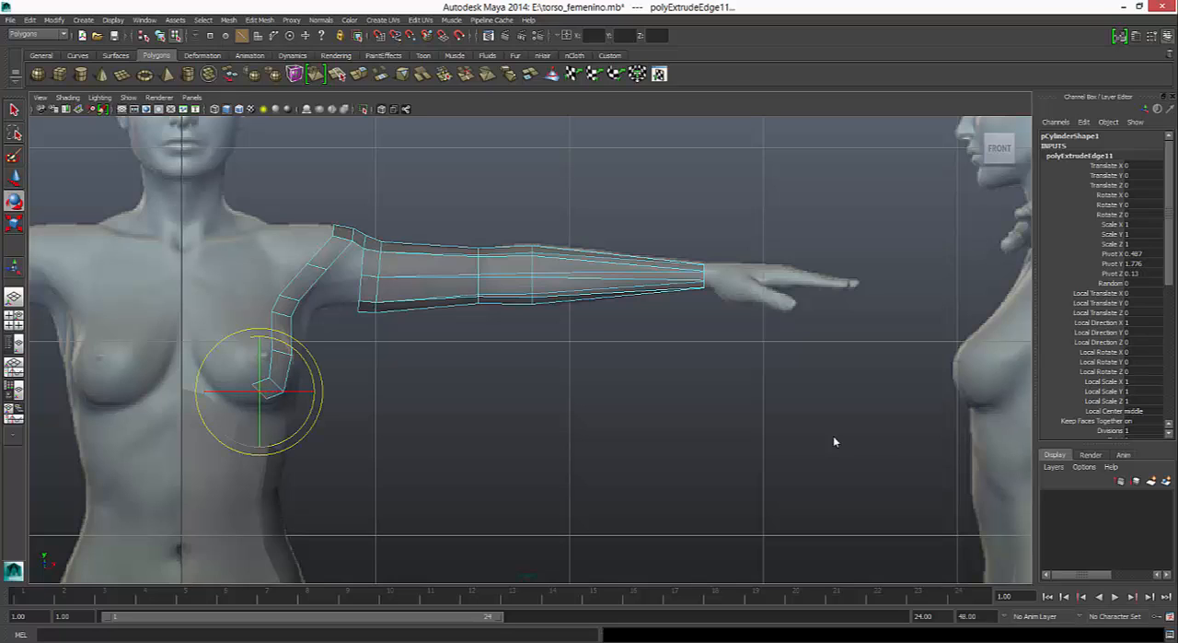
{"action": "middle_click_drag", "start_coordinate": [834, 442], "coordinate": [832, 441]}
{"action": "key", "text": "w"}
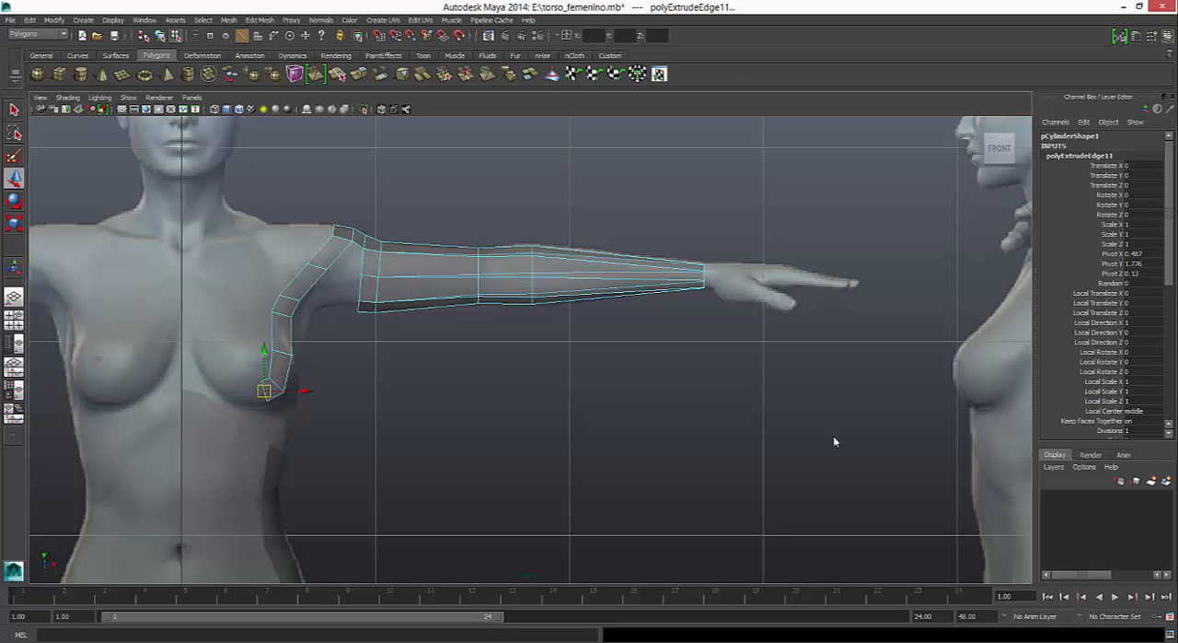
- Extrude the end edge twice along the breast's underside to its inner side, rotating and moving the last edge to fit the contour
{"action": "key", "text": "ctrl+e"}
{"action": "key", "text": "w"}
{"action": "middle_click_drag", "start_coordinate": [834, 442], "coordinate": [834, 442]}
{"action": "key", "text": "ctrl+e"}
{"action": "key", "text": "w"}
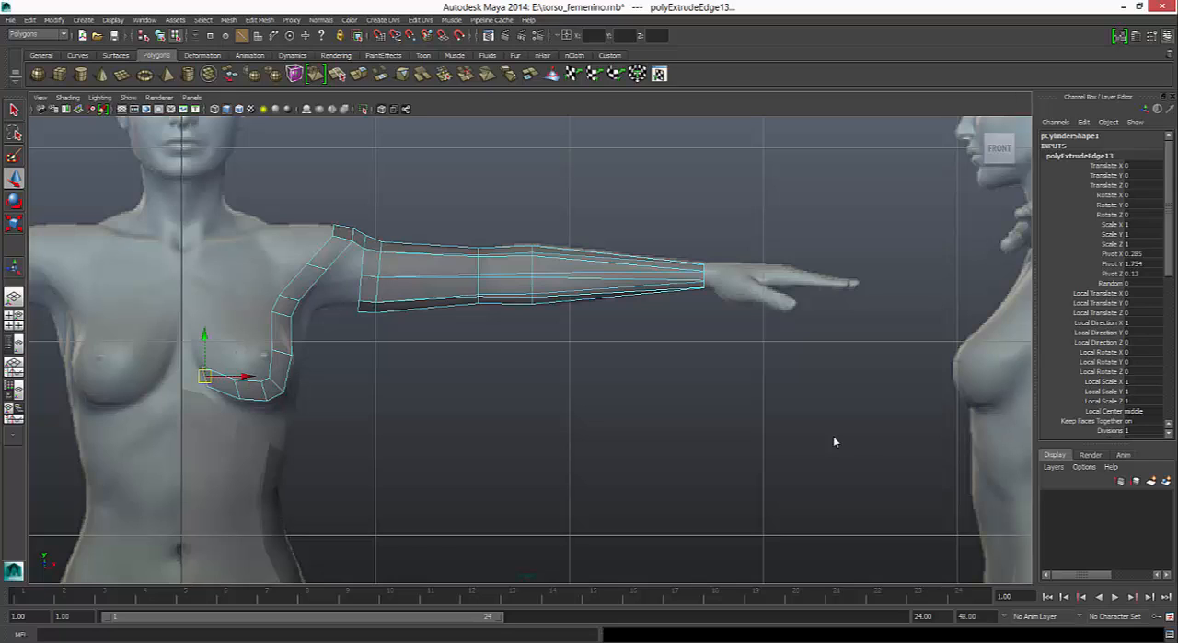
{"action": "key", "text": "e"}
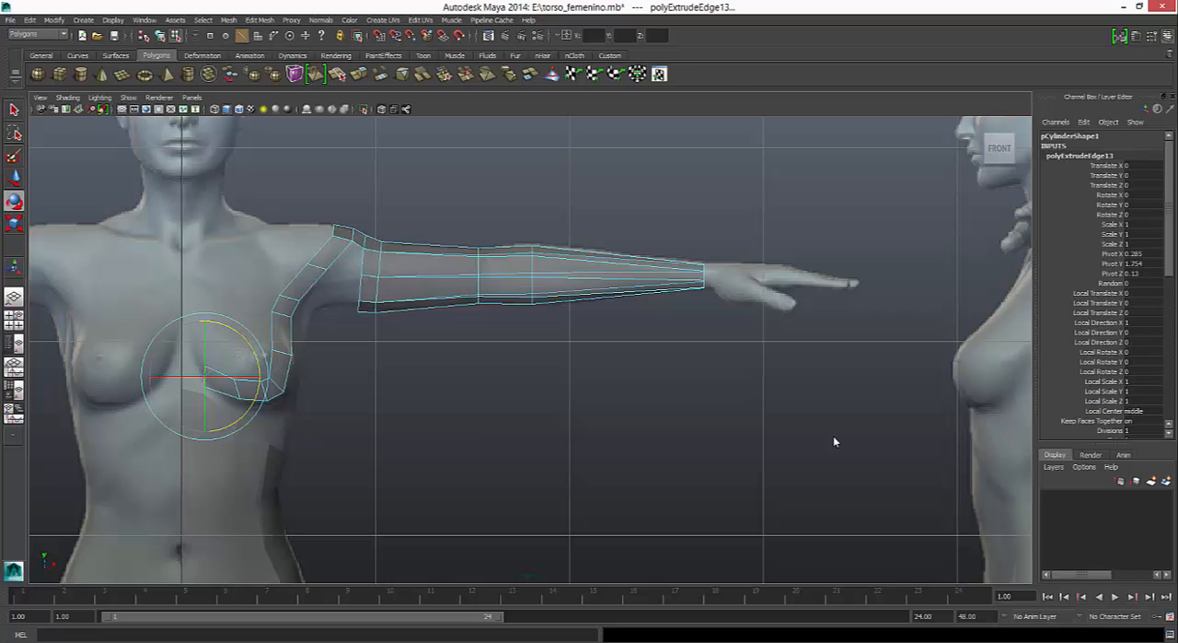
{"action": "middle_click_drag", "start_coordinate": [834, 442], "coordinate": [834, 442]}
{"action": "key", "text": "w"}
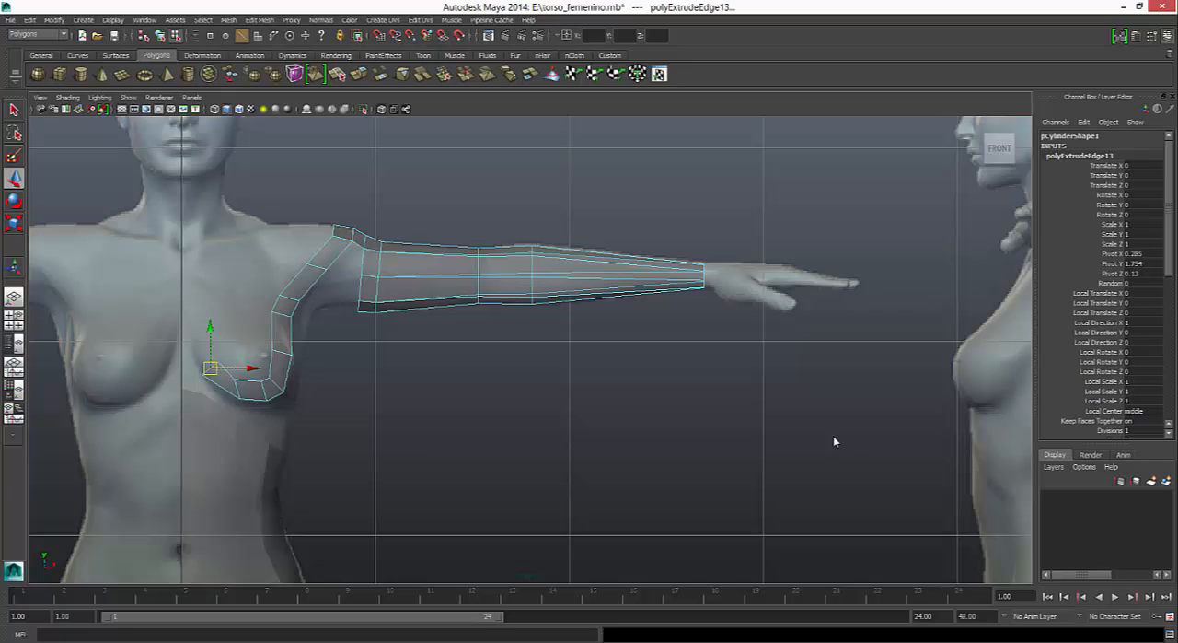
- Extrude the strip's end edge upward along the breast's inner side to about nipple height
{"action": "key", "text": "g"}
{"action": "key", "text": "w"}
{"action": "middle_click_drag", "start_coordinate": [834, 442], "coordinate": [834, 442]}
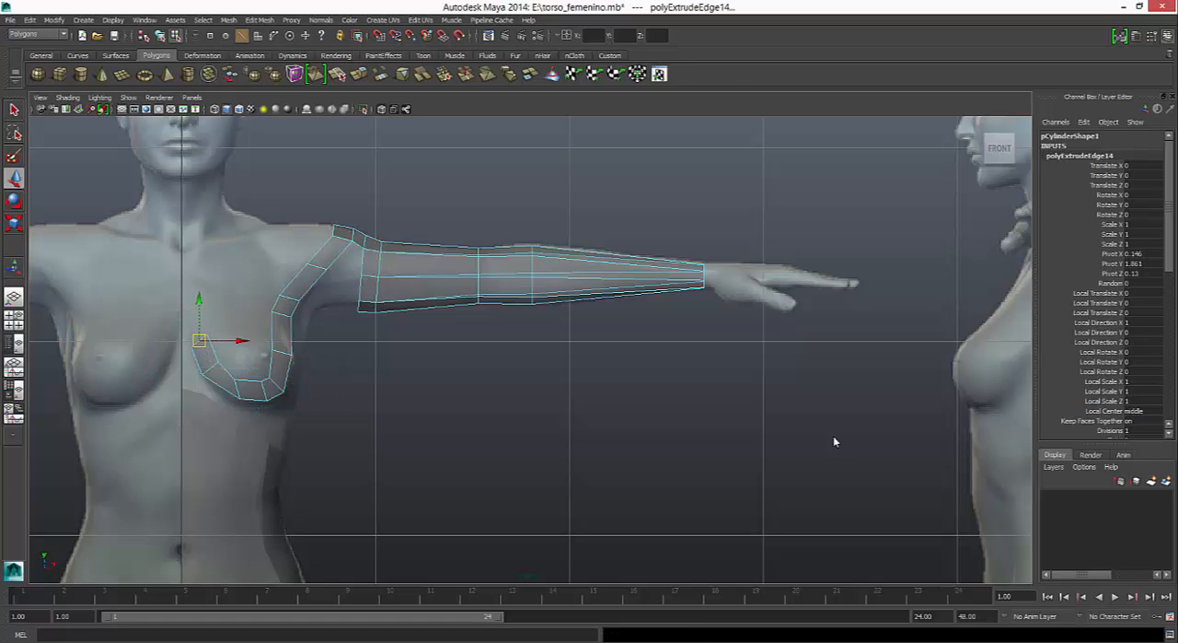
- Extrude the strip's side edge on the inner side of the breast to the body's centre line at X 0
{"action": "left_click", "coordinate": [197, 361]}
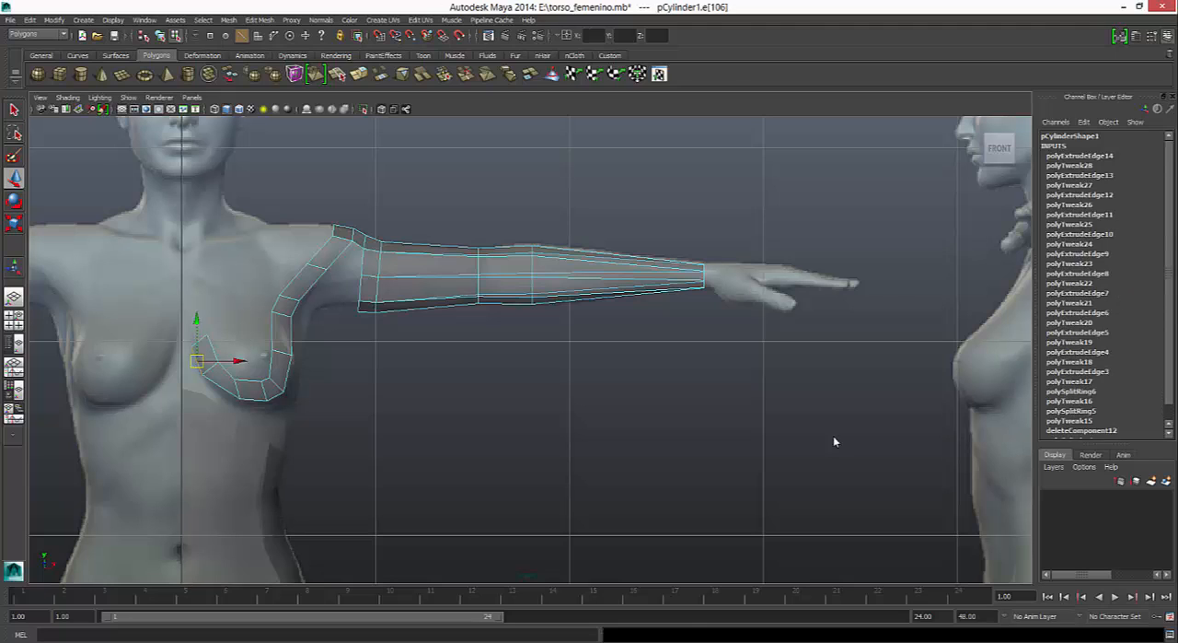
{"action": "left_click", "coordinate": [359, 74]}
{"action": "key", "text": "w"}
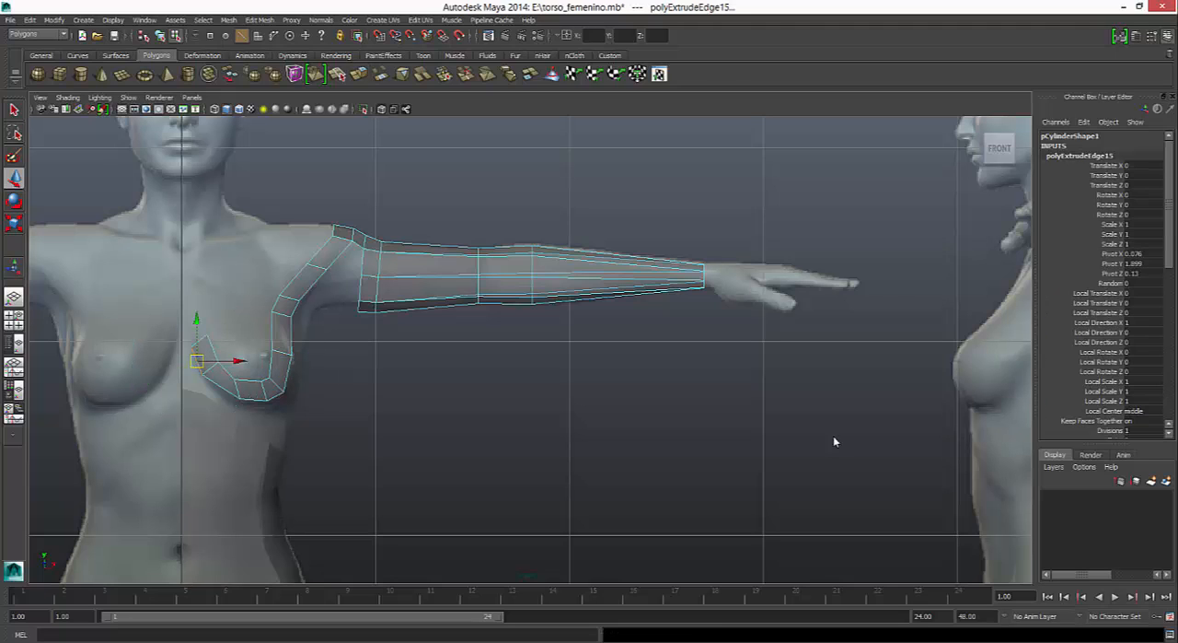
{"action": "key", "text": "alt+grave"}
{"action": "type", "text": "0"}
{"action": "key", "text": "Return"}
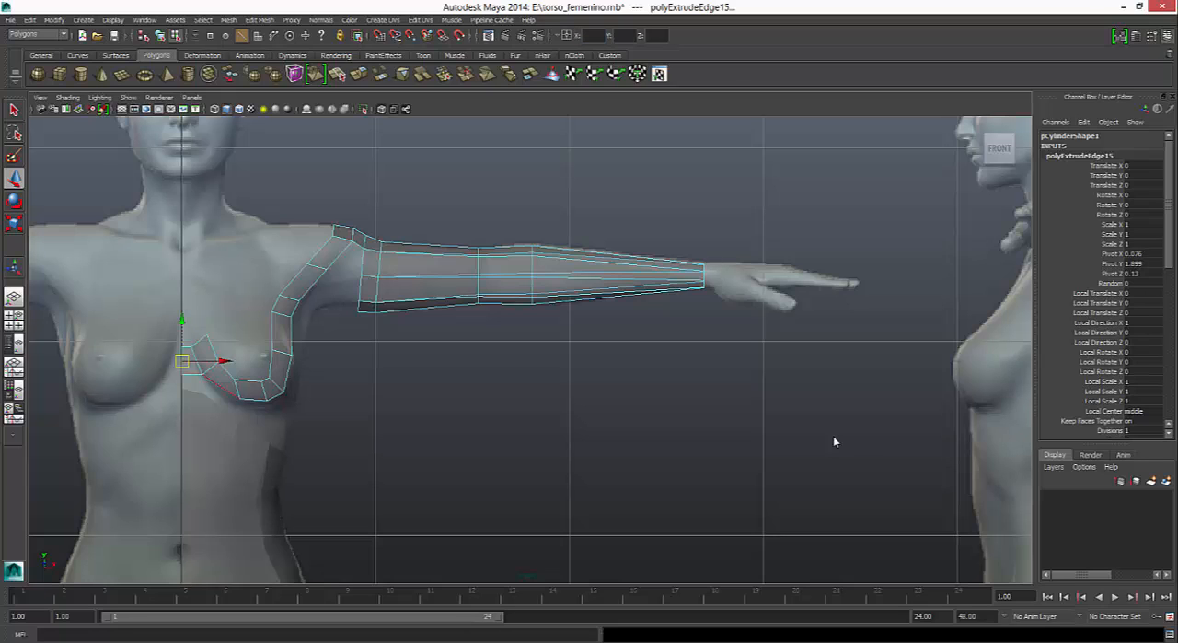
{"action": "right_click_drag", "start_coordinate": [241, 368], "coordinate": [195, 365]}
- Reposition the strip's vertices along the inner part of the breast's underside to follow the reference contour
{"action": "scroll", "coordinate": [834, 442], "scroll_direction": "up", "scroll_amount": 2}
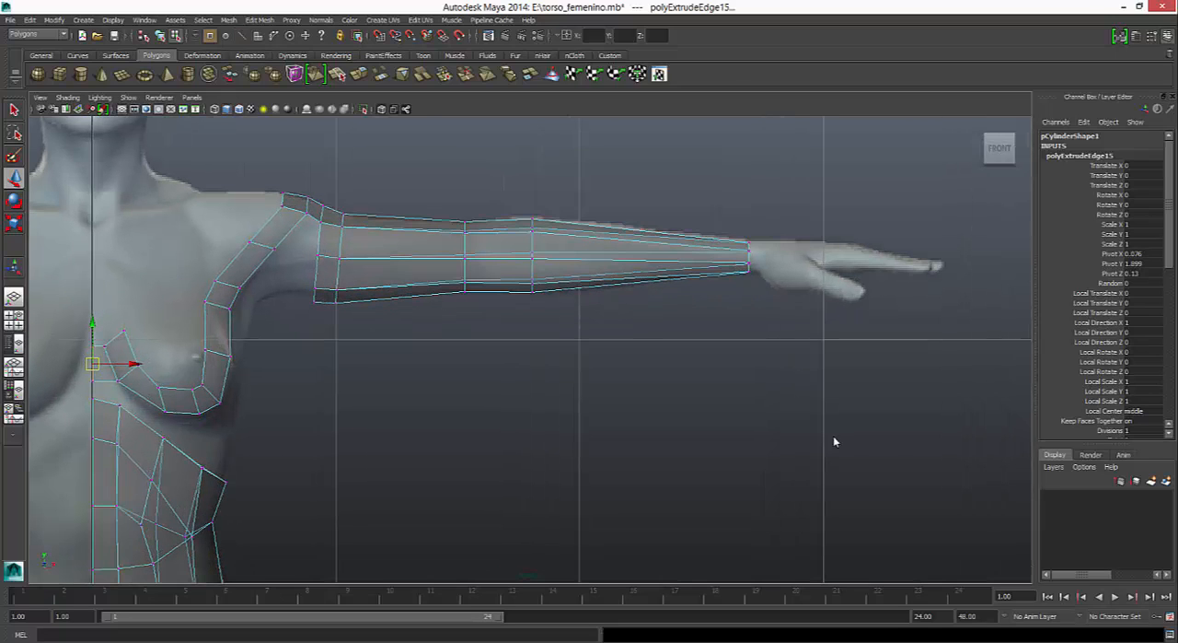
{"action": "left_click", "coordinate": [166, 411]}
{"action": "left_click_drag", "start_coordinate": [166, 411], "coordinate": [120, 384]}
{"action": "left_click", "coordinate": [118, 381]}
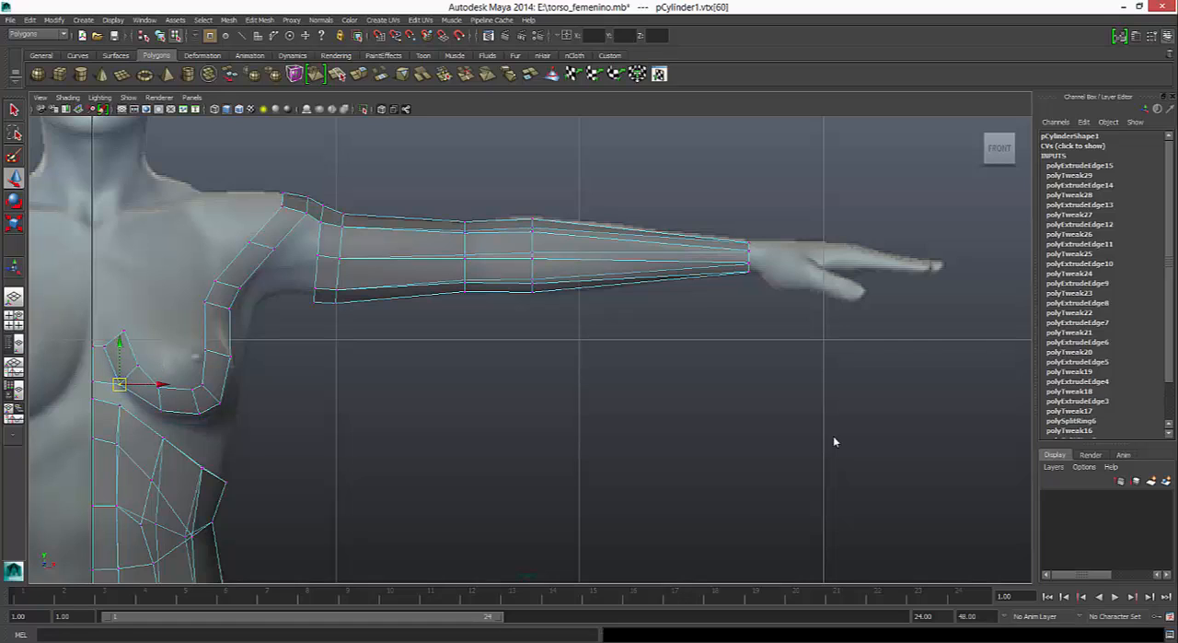
- Move the vertices at the strip's lower outer corner outward and down to round off the curve under the breast
{"action": "left_click", "coordinate": [199, 413]}
{"action": "mouse_move", "coordinate": [199, 413]}
{"action": "left_mouse_down"}
{"action": "mouse_move", "coordinate": [231, 398]}
{"action": "mouse_move", "coordinate": [211, 381]}
{"action": "mouse_move", "coordinate": [195, 398]}
{"action": "mouse_move", "coordinate": [201, 420]}
{"action": "left_mouse_up"}
{"action": "left_click", "coordinate": [220, 402]}
{"action": "left_click", "coordinate": [202, 384]}
{"action": "left_click", "coordinate": [192, 390]}
{"action": "left_click", "coordinate": [200, 419]}
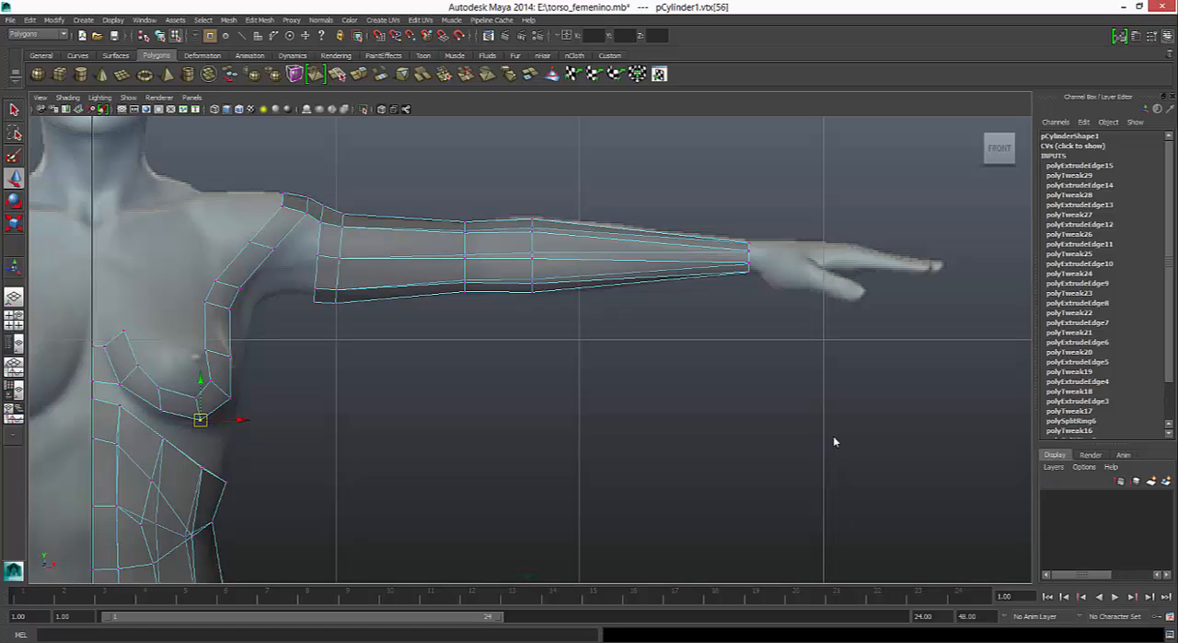
- Adjust the strip's vertices from the breast's outer side past the armpit to the front of the shoulder, narrowing the strip
{"action": "left_click", "coordinate": [230, 356]}
{"action": "left_click", "coordinate": [214, 352]}
{"action": "left_click", "coordinate": [206, 302]}
{"action": "mouse_move", "coordinate": [206, 302]}
{"action": "left_mouse_down"}
{"action": "mouse_move", "coordinate": [218, 308]}
{"action": "mouse_move", "coordinate": [225, 284]}
{"action": "left_mouse_up"}
{"action": "left_click", "coordinate": [215, 281]}
{"action": "left_click", "coordinate": [250, 242]}
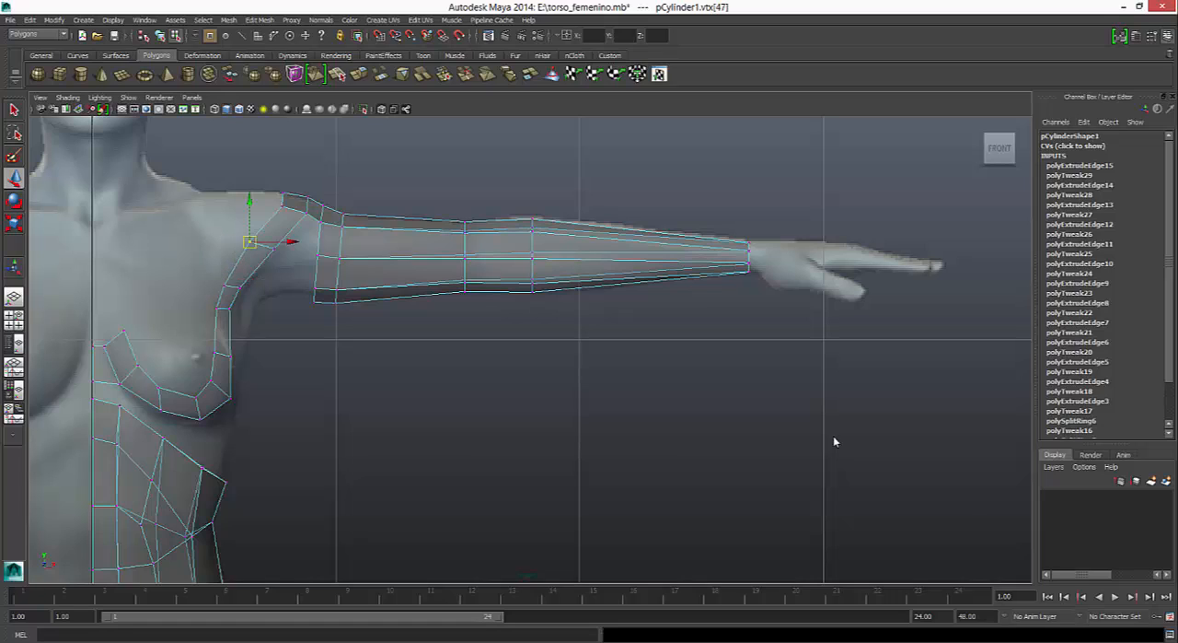
{"action": "left_click_drag", "start_coordinate": [292, 241], "coordinate": [302, 241]}
- With the front and side views side by side, move the strip's outer vertex just below the shoulder forward onto the chest
{"action": "key", "text": "space"}
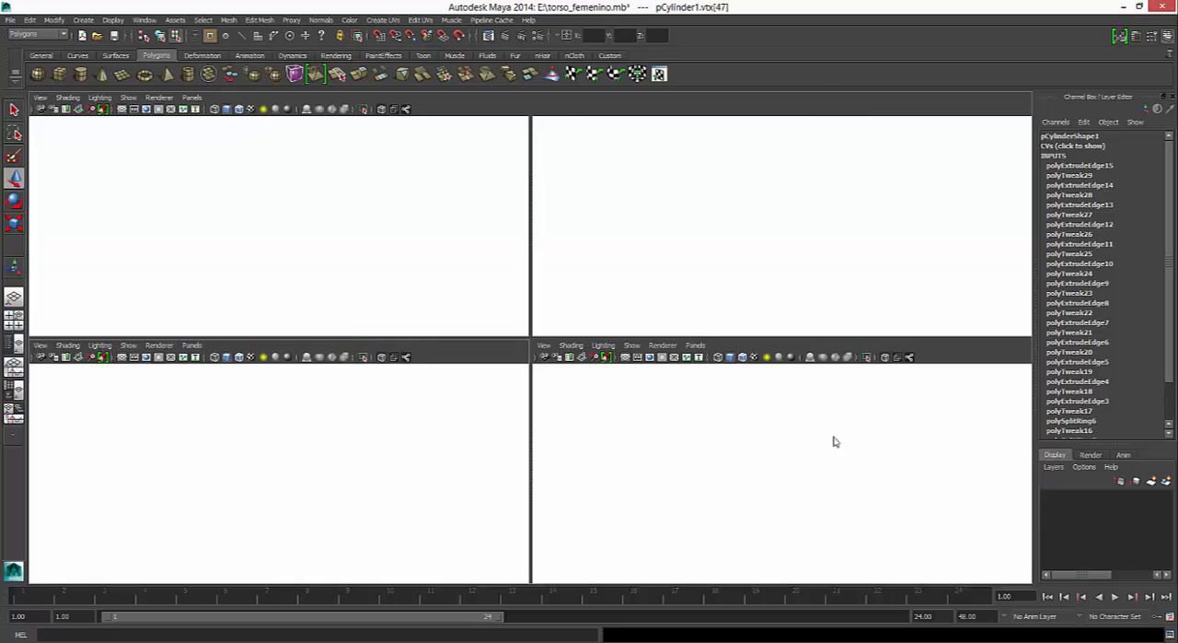
{"action": "left_click_drag", "start_coordinate": [423, 338], "coordinate": [423, 128]}
{"action": "scroll", "coordinate": [279, 368], "scroll_direction": "up", "scroll_amount": 8}
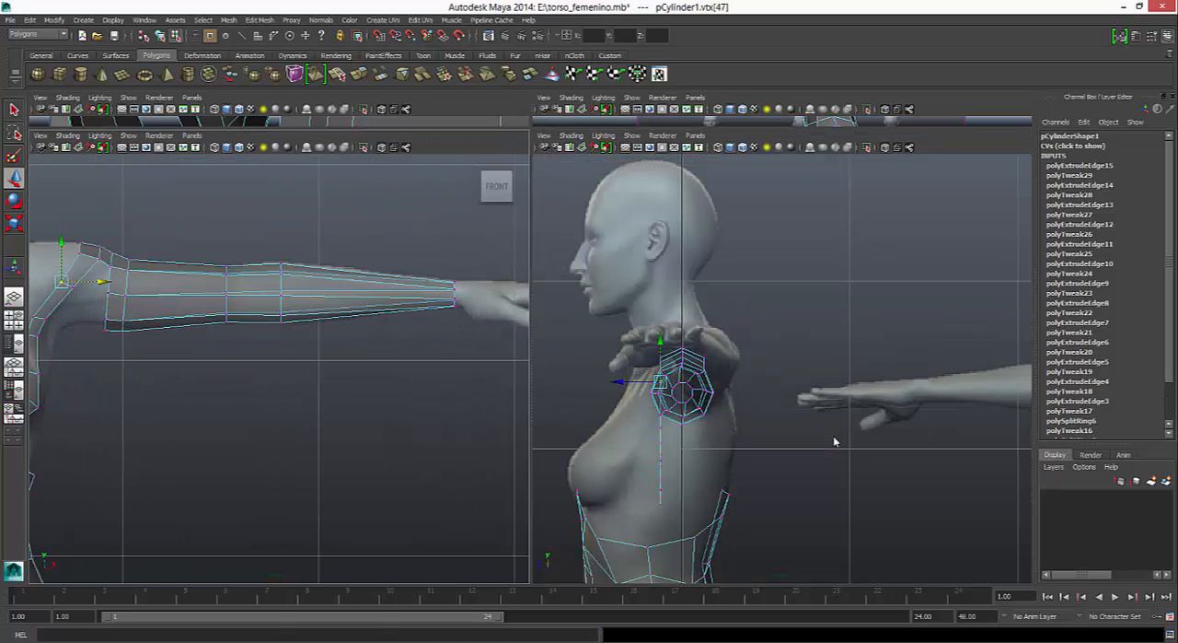
{"action": "middle_click_drag", "start_coordinate": [184, 363], "coordinate": [408, 363], "text": "alt"}
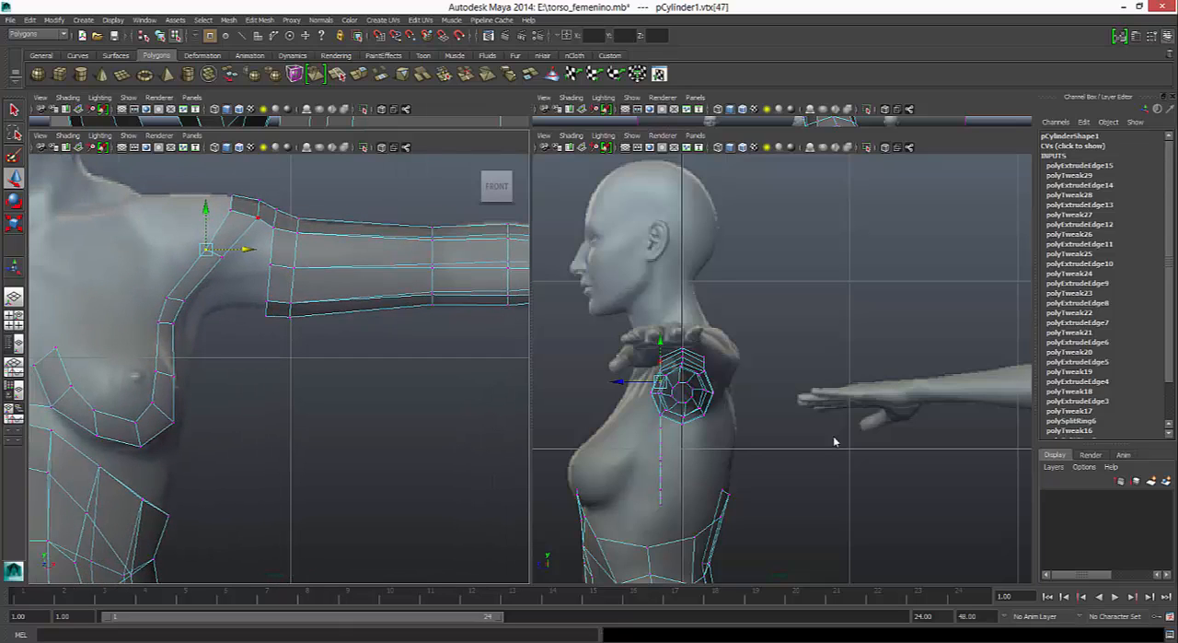
{"action": "left_click", "coordinate": [258, 217]}
{"action": "scroll", "coordinate": [782, 369], "scroll_direction": "up", "scroll_amount": 3}
{"action": "middle_click_drag", "start_coordinate": [648, 397], "coordinate": [810, 402], "text": "alt"}
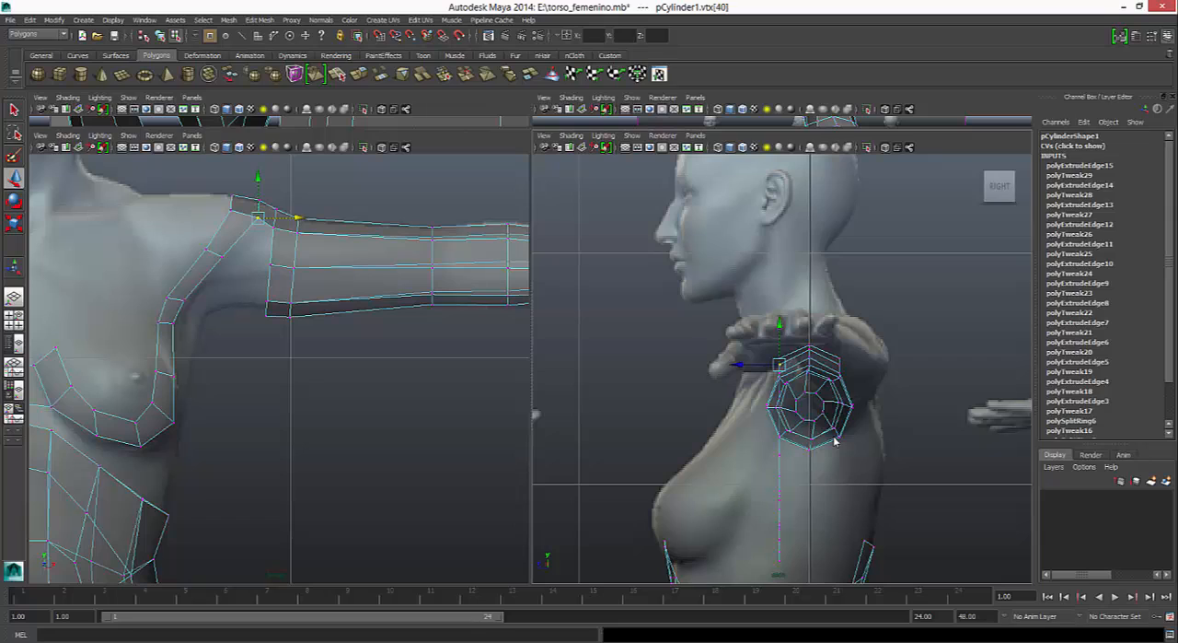
{"action": "left_click", "coordinate": [222, 256]}
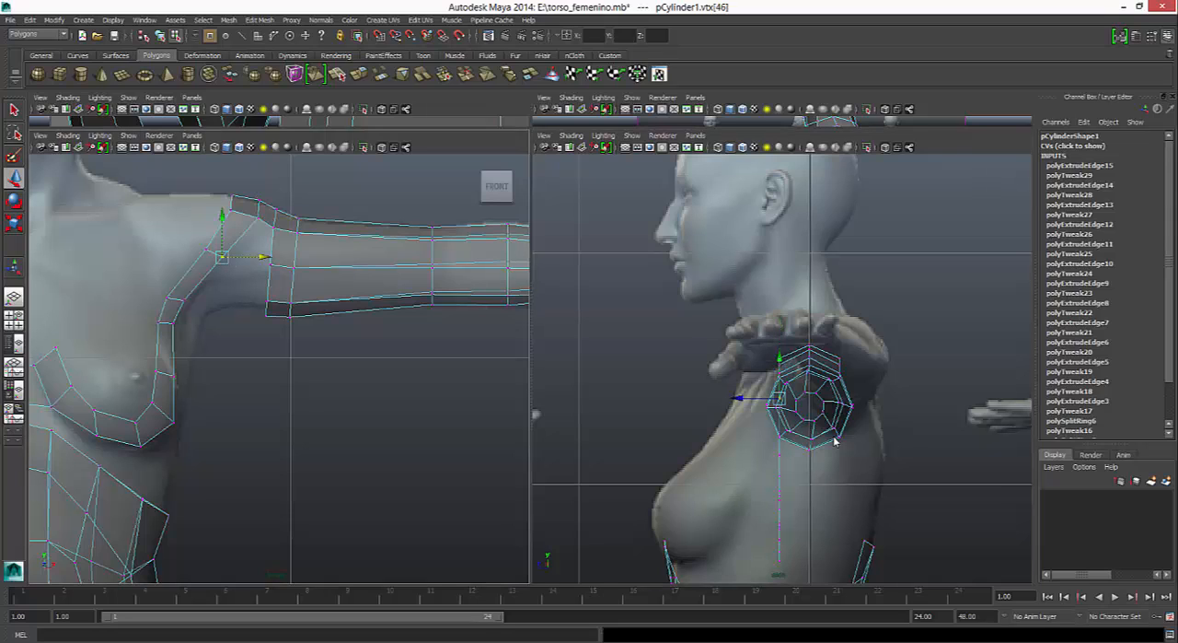
{"action": "left_click_drag", "start_coordinate": [757, 398], "coordinate": [743, 398]}
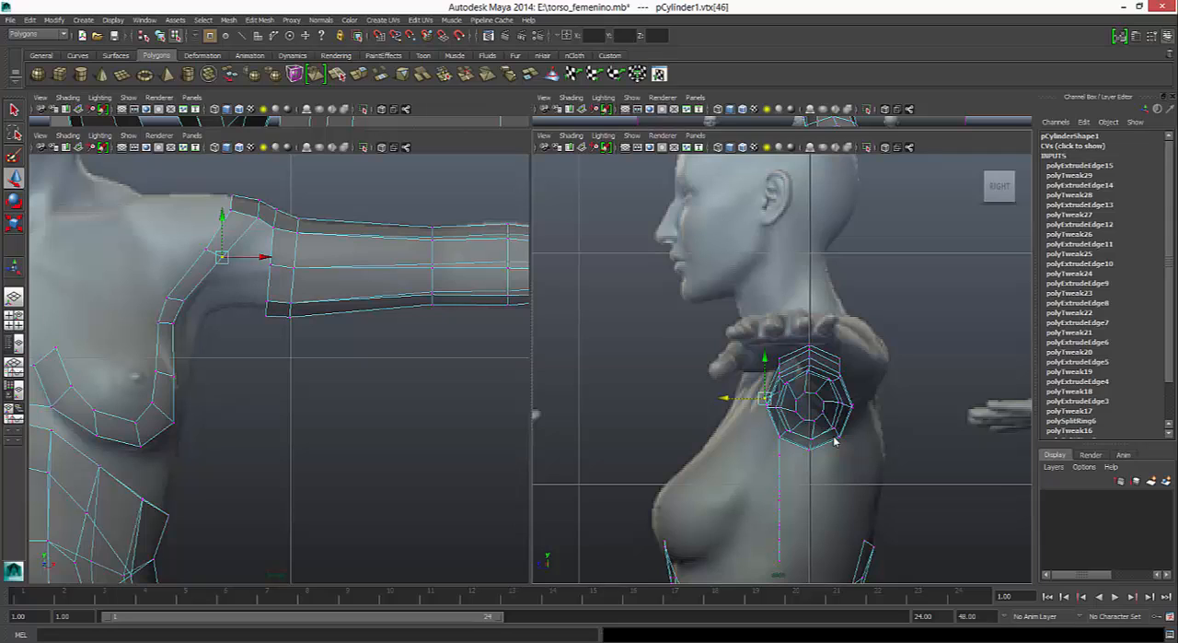
{"action": "left_click_drag", "start_coordinate": [725, 398], "coordinate": [727, 397]}
- Shift the strip's vertices beside the armpit slightly up and outward, and move the outer one forward in the side view
{"action": "left_click", "coordinate": [183, 300]}
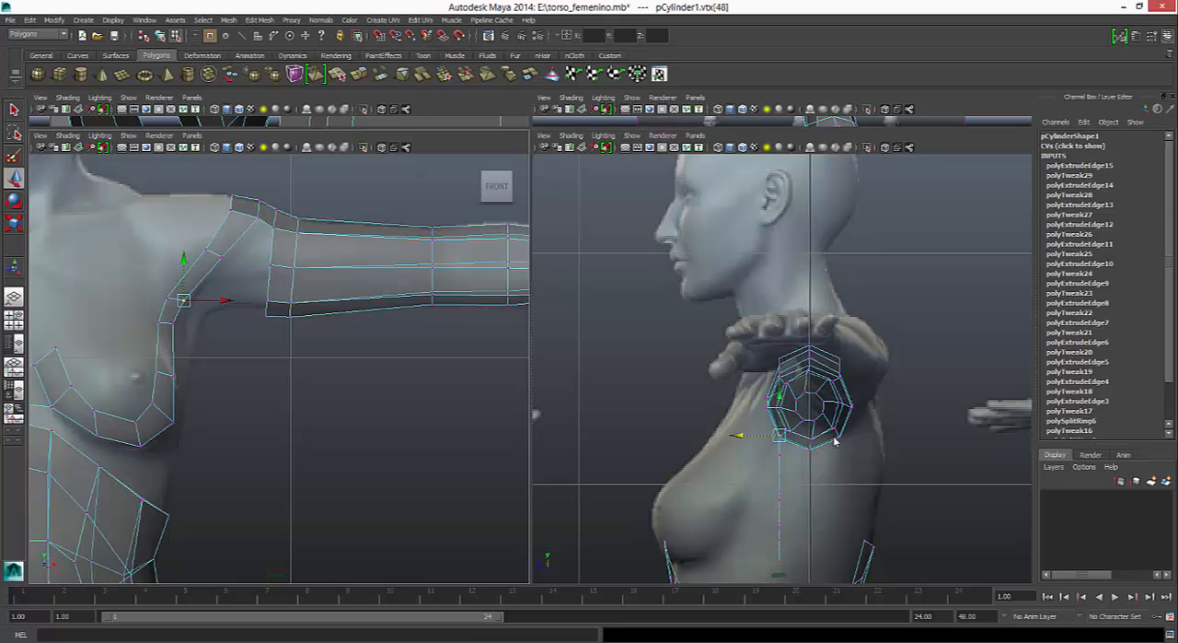
{"action": "left_click", "coordinate": [168, 298], "text": "shift"}
{"action": "left_click_drag", "start_coordinate": [175, 299], "coordinate": [181, 292]}
{"action": "left_click", "coordinate": [189, 294]}
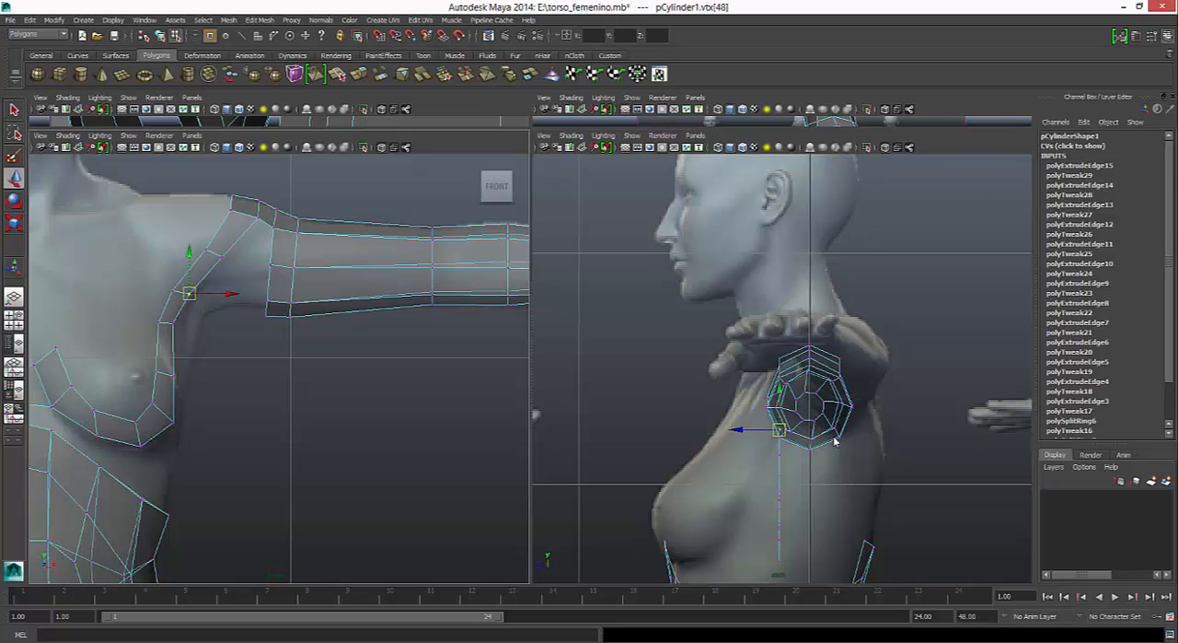
{"action": "left_click_drag", "start_coordinate": [748, 429], "coordinate": [729, 429]}
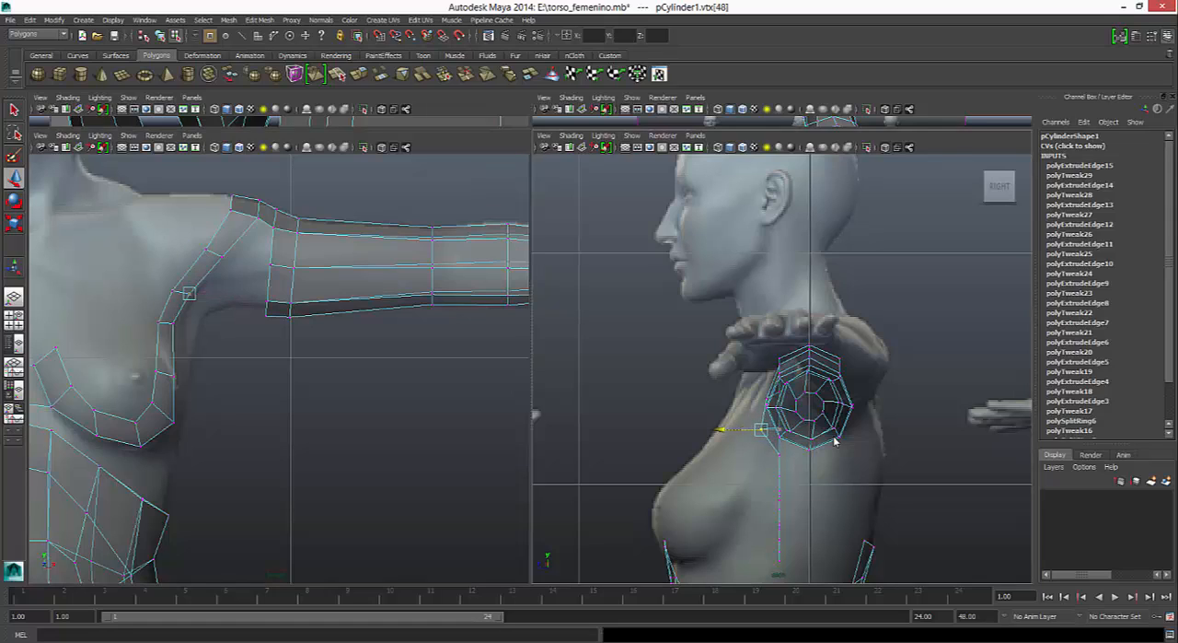
- Move the strip's outer vertices from below the armpit to the breast's lower outer corner forward in the side view, increasingly far
{"action": "left_click", "coordinate": [173, 323]}
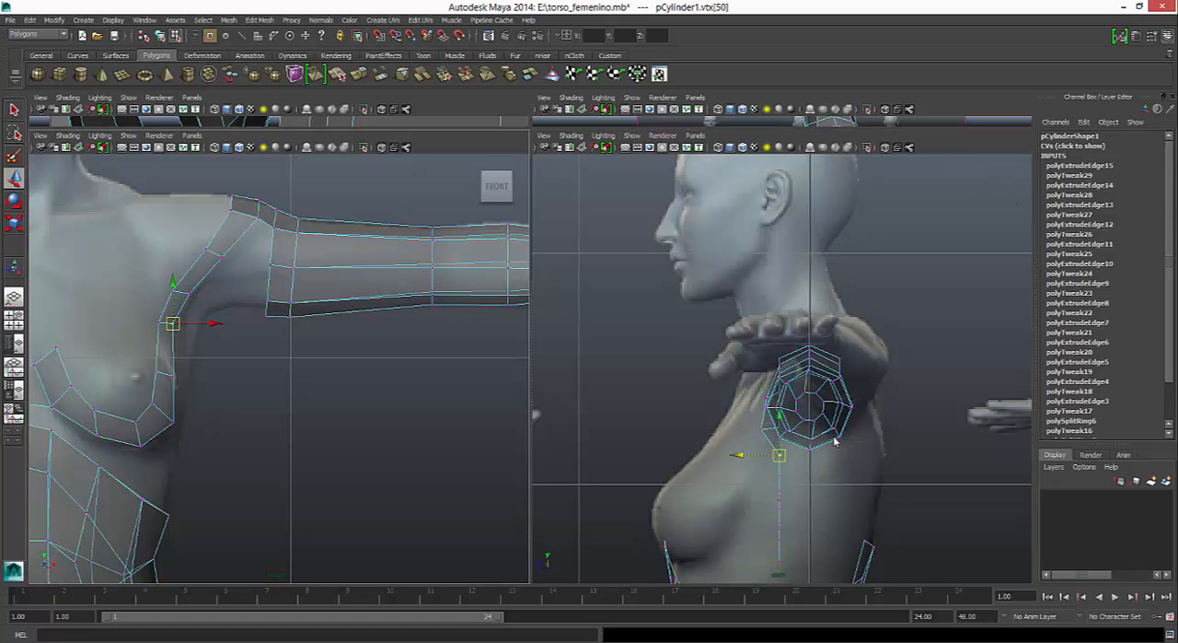
{"action": "left_click", "coordinate": [835, 442]}
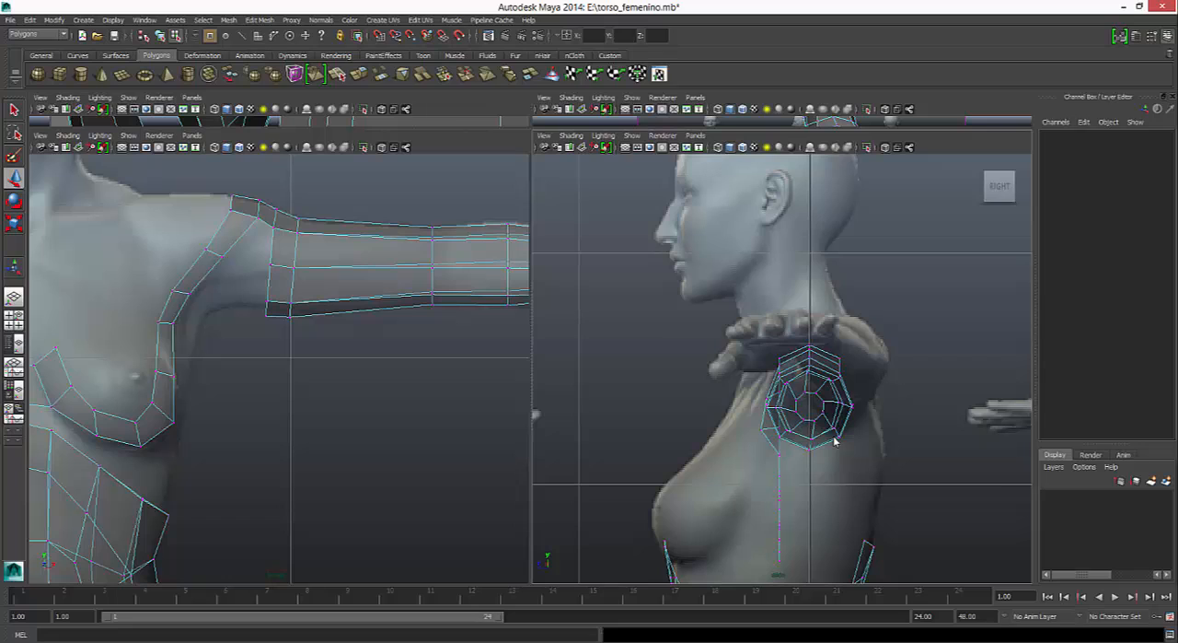
{"action": "key", "text": "ctrl+z"}
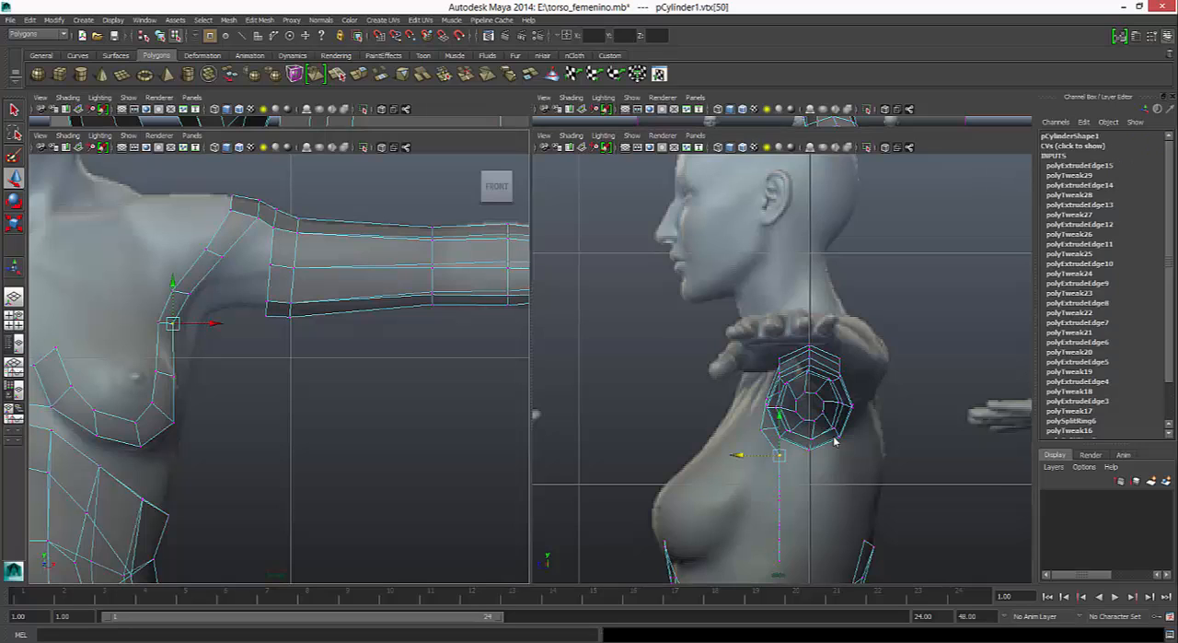
{"action": "left_click_drag", "start_coordinate": [738, 455], "coordinate": [713, 455]}
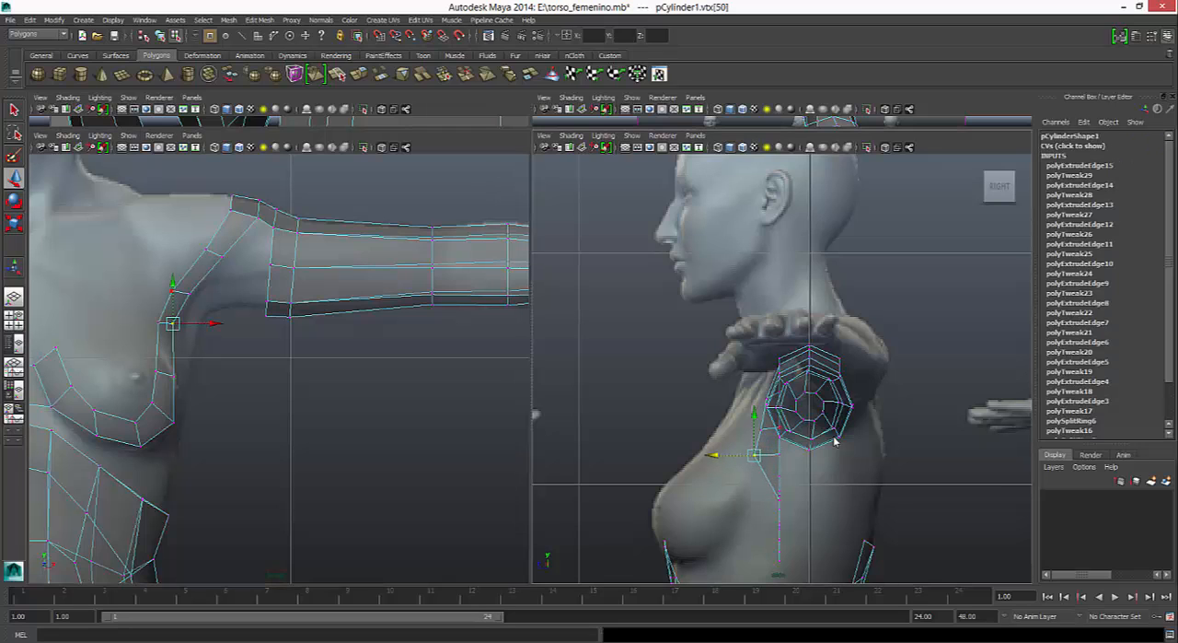
{"action": "left_click", "coordinate": [173, 376]}
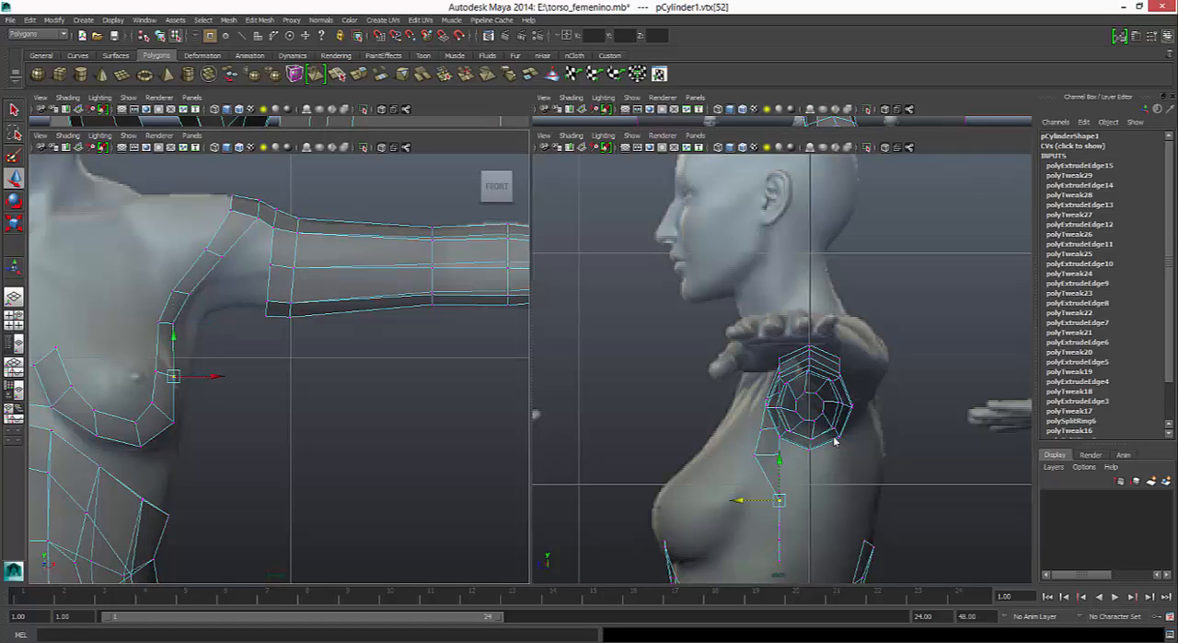
{"action": "left_click_drag", "start_coordinate": [738, 500], "coordinate": [699, 500]}
{"action": "left_click_drag", "start_coordinate": [198, 434], "coordinate": [164, 411]}
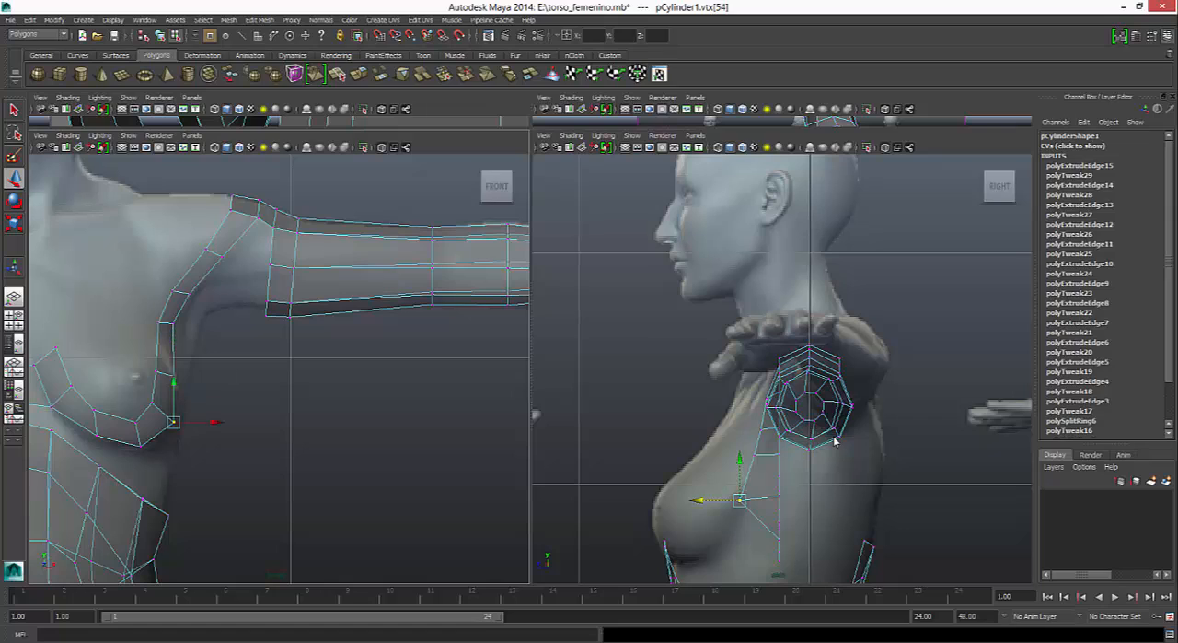
{"action": "left_click_drag", "start_coordinate": [740, 540], "coordinate": [683, 539]}
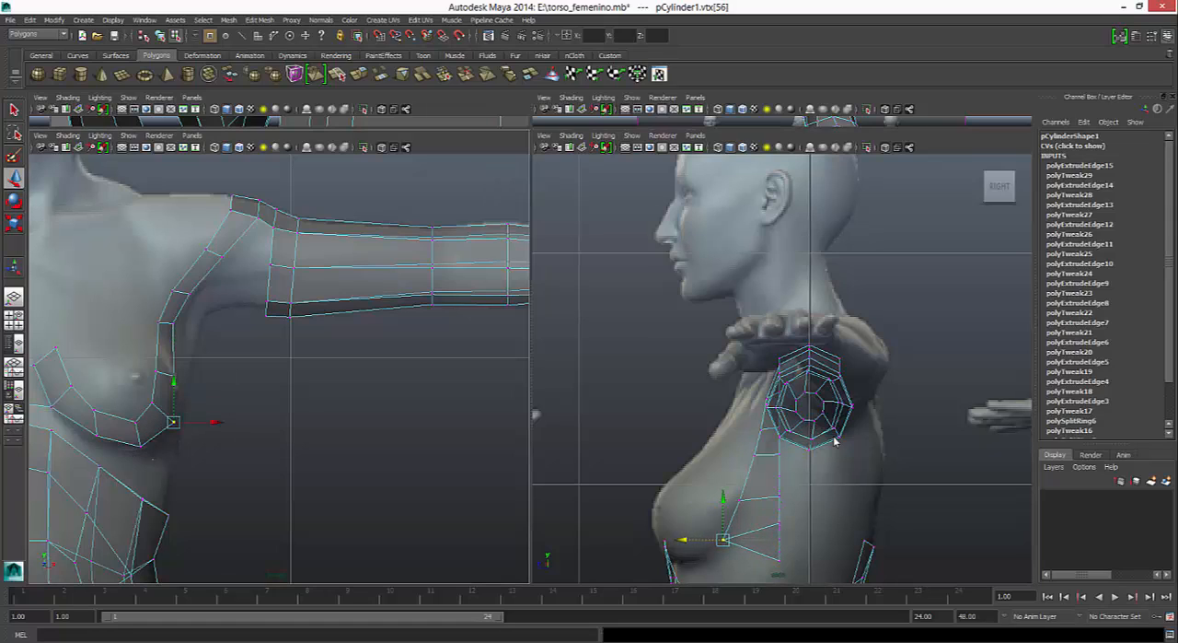
- Move the two lower vertices beneath the breast forward in the side view to match the crease under the breast
{"action": "left_click_drag", "start_coordinate": [160, 461], "coordinate": [126, 434]}
{"action": "left_click_drag", "start_coordinate": [740, 559], "coordinate": [677, 557]}
{"action": "middle_click_drag", "start_coordinate": [835, 442], "coordinate": [812, 373], "text": "alt"}
{"action": "left_click_drag", "start_coordinate": [602, 475], "coordinate": [610, 511]}
{"action": "left_click_drag", "start_coordinate": [667, 484], "coordinate": [689, 505]}
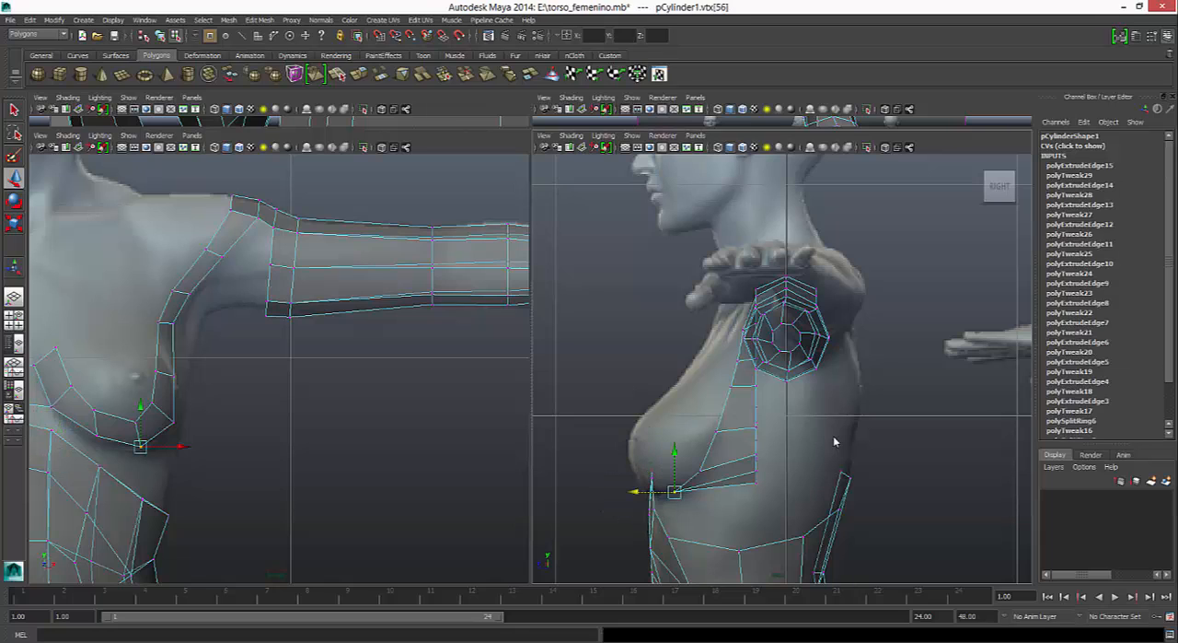
{"action": "left_click_drag", "start_coordinate": [87, 426], "coordinate": [107, 446]}
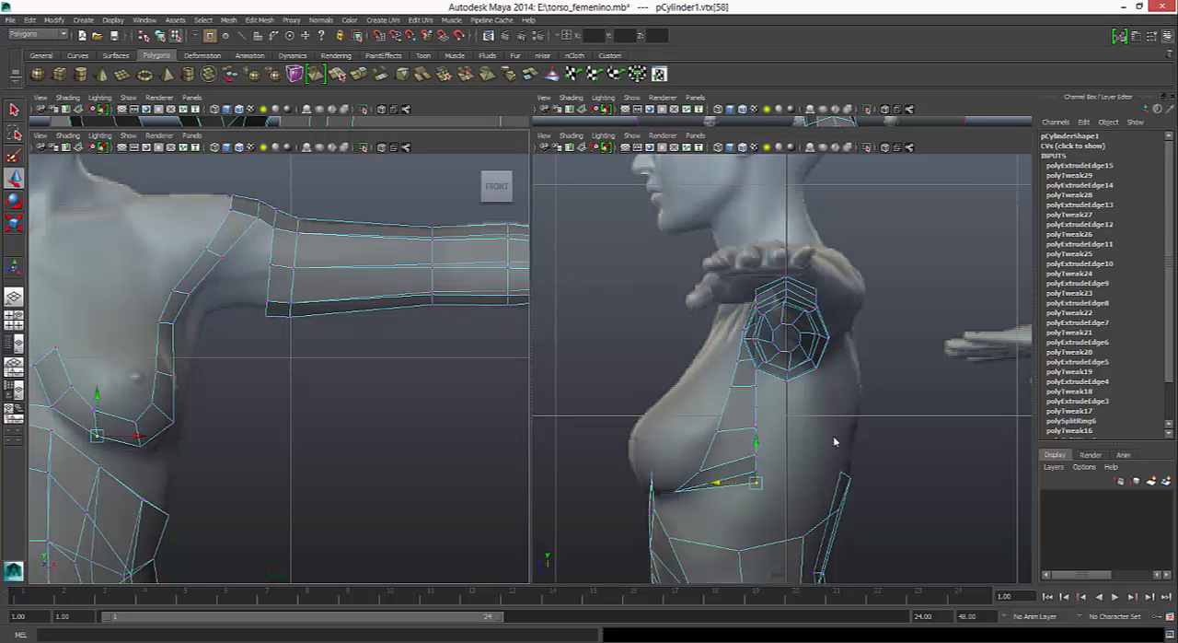
{"action": "left_click_drag", "start_coordinate": [716, 481], "coordinate": [606, 482]}
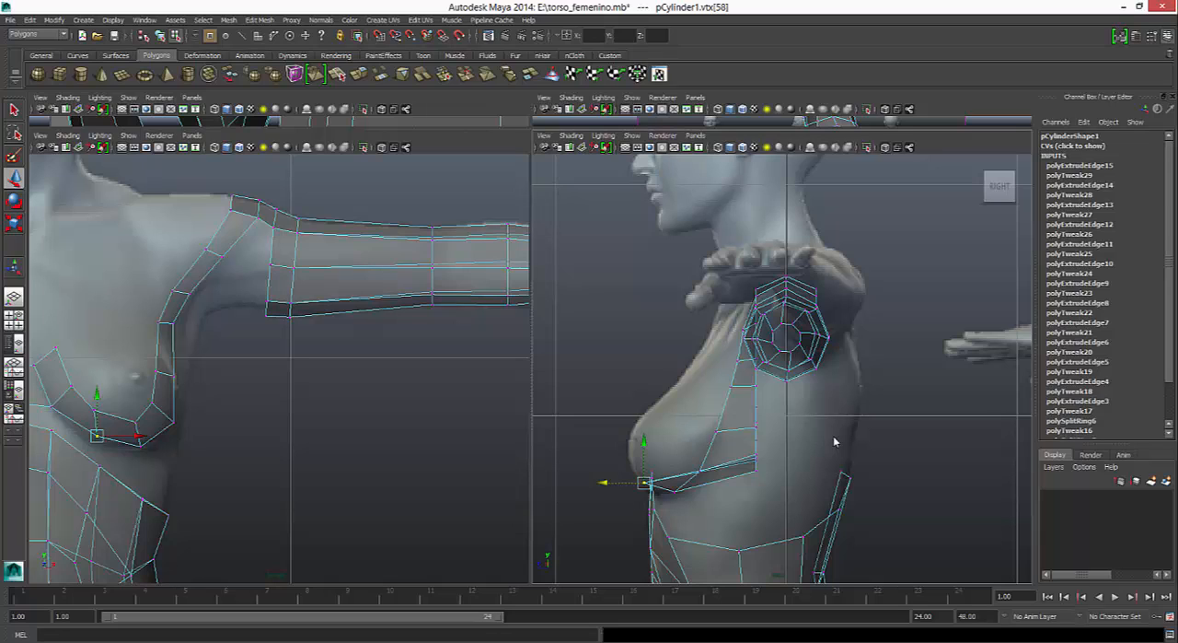
{"action": "mouse_move", "coordinate": [835, 442]}
{"action": "middle_mouse_down"}
{"action": "mouse_move", "coordinate": [846, 442]}
{"action": "mouse_move", "coordinate": [835, 442]}
{"action": "middle_mouse_up"}
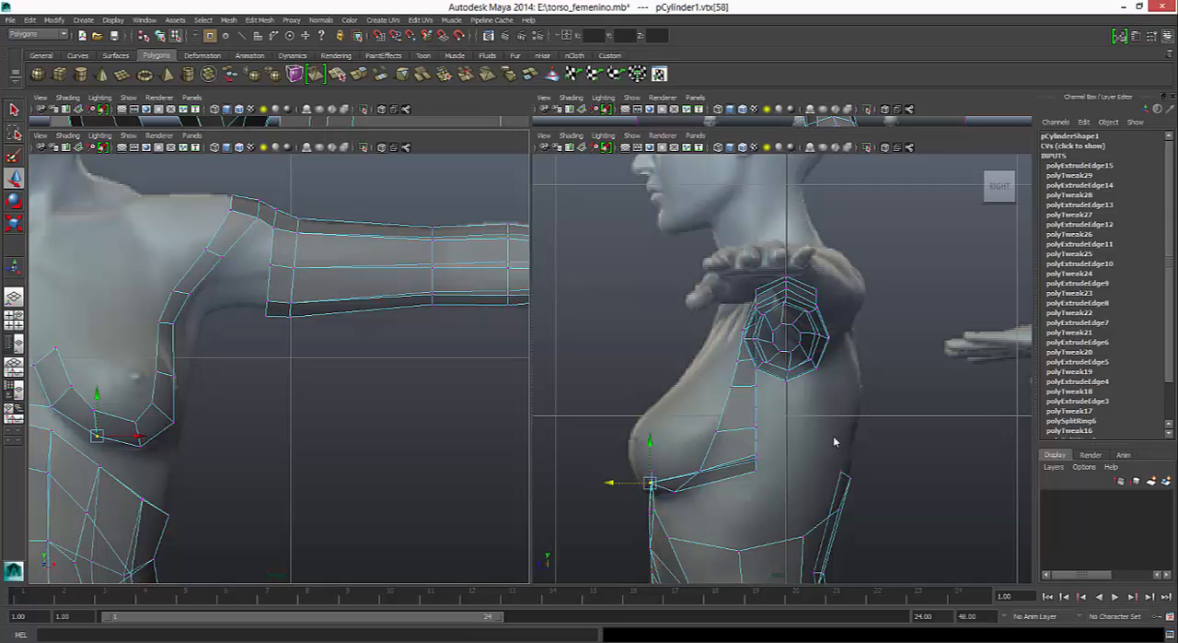
- Move the vertices along the breast's inner side and at the strip's upper end forward in the side view to follow the breast profile
{"action": "left_click", "coordinate": [51, 406]}
{"action": "middle_click_drag", "start_coordinate": [835, 442], "coordinate": [835, 441]}
{"action": "middle_click_drag", "start_coordinate": [230, 377], "coordinate": [328, 360], "text": "alt"}
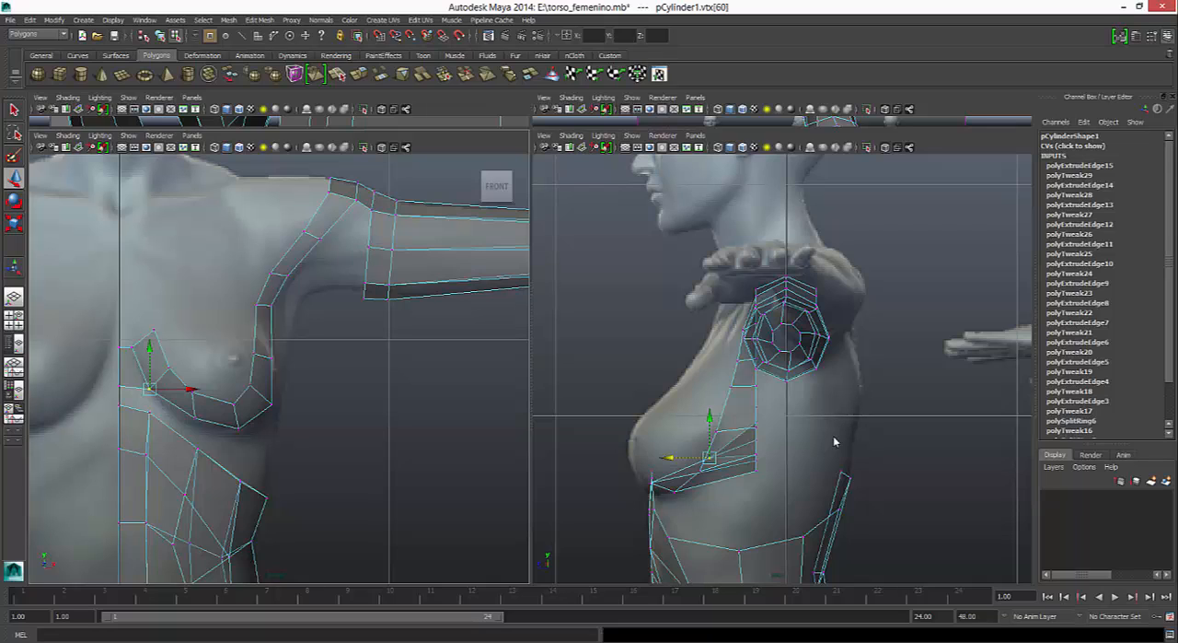
{"action": "middle_click_drag", "start_coordinate": [835, 442], "coordinate": [835, 442]}
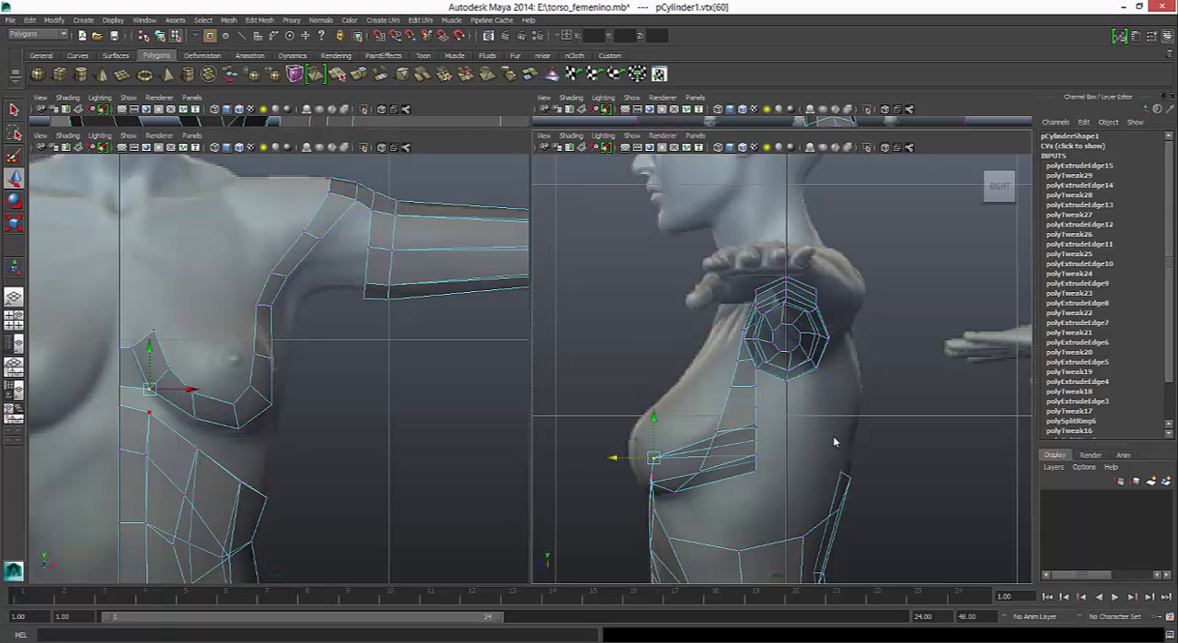
{"action": "left_click", "coordinate": [132, 347]}
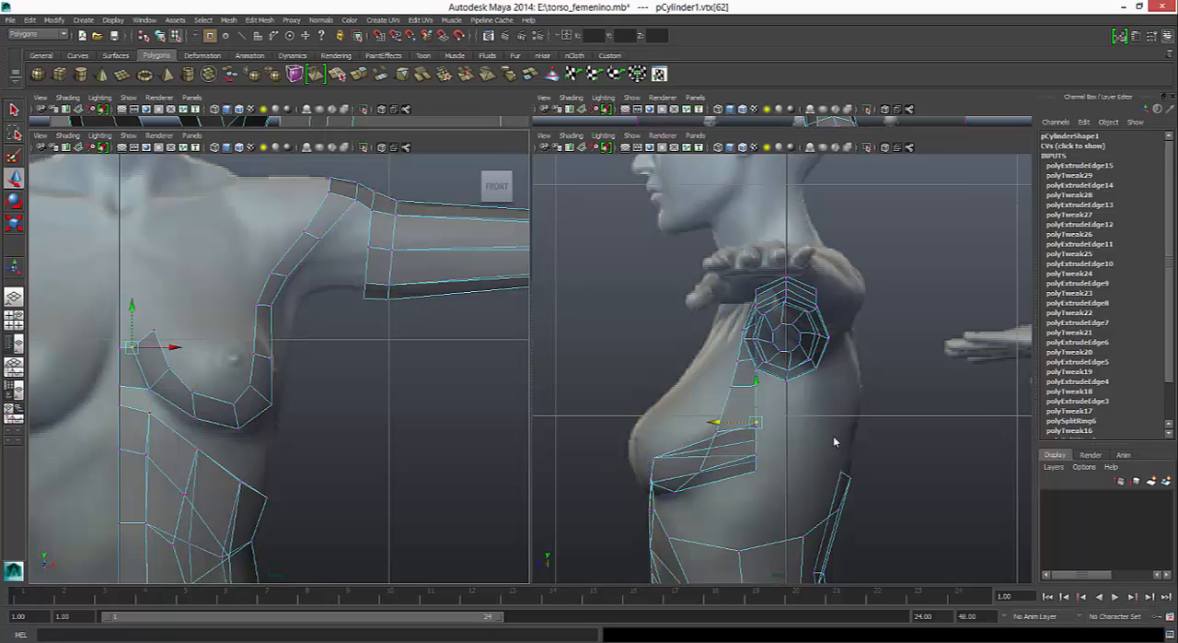
{"action": "left_click_drag", "start_coordinate": [715, 422], "coordinate": [625, 421]}
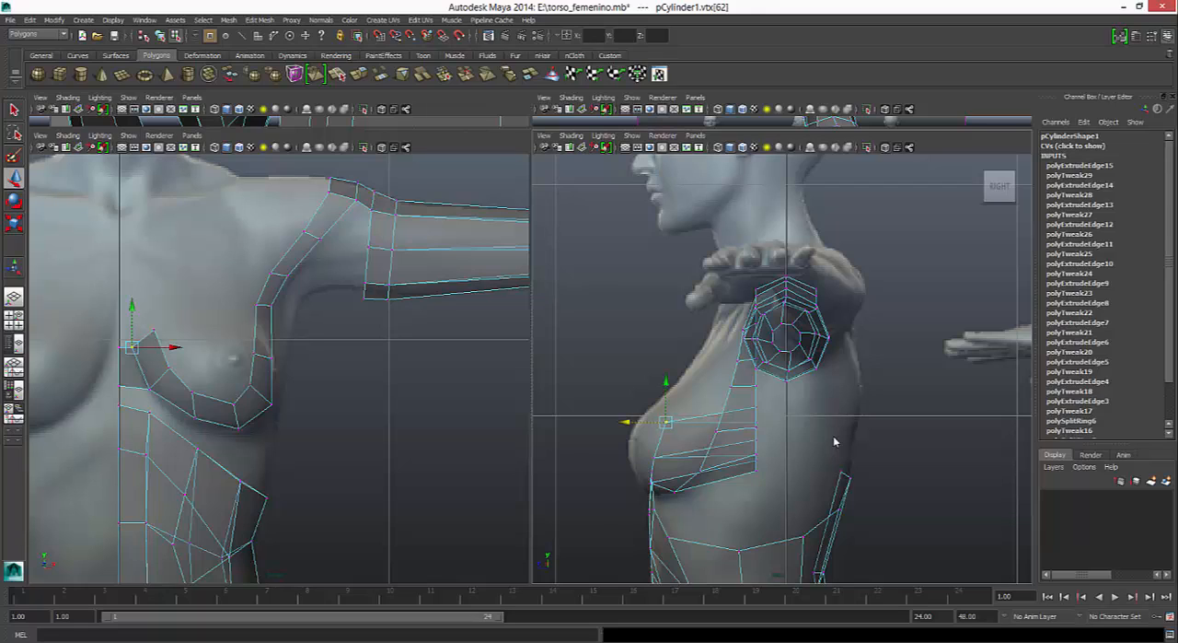
{"action": "left_click", "coordinate": [154, 330]}
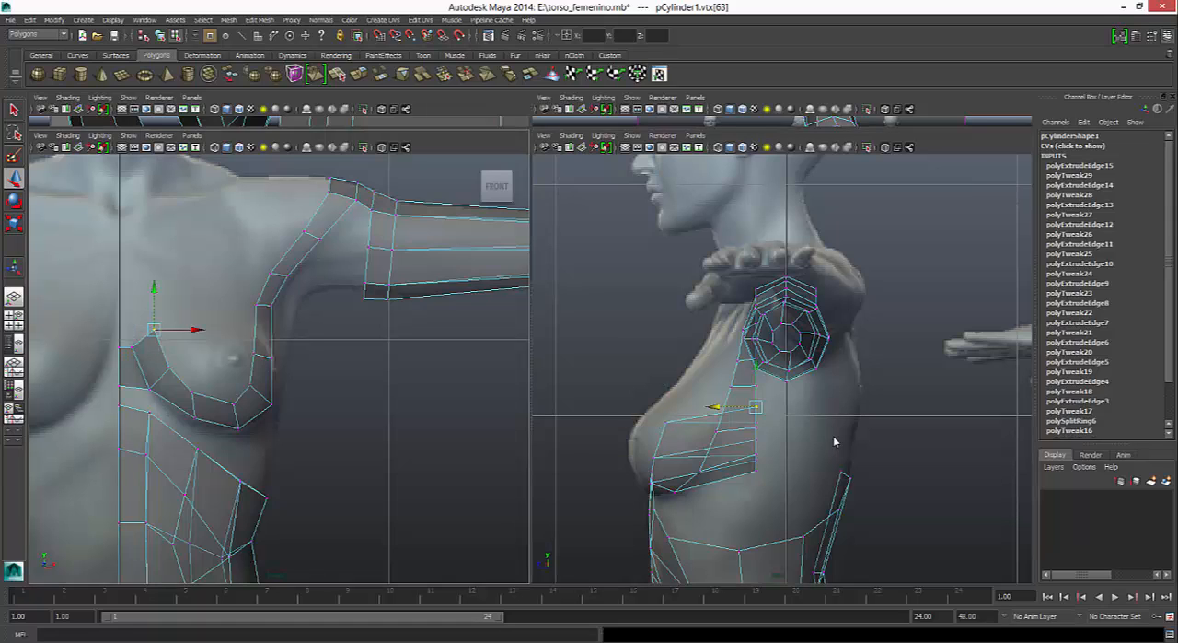
{"action": "left_click_drag", "start_coordinate": [714, 406], "coordinate": [638, 406]}
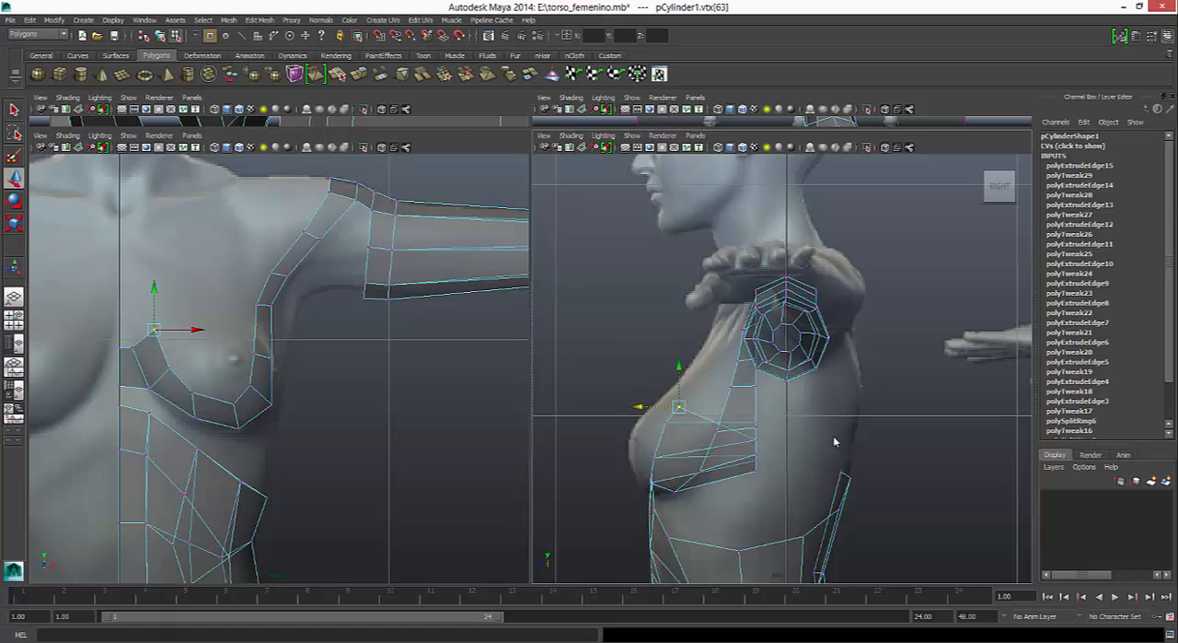
- Lower the strip's outer-edge vertex beneath the breast slightly in the front view to follow the underside contour
{"action": "left_click", "coordinate": [194, 416]}
{"action": "left_click_drag", "start_coordinate": [194, 416], "coordinate": [195, 424]}
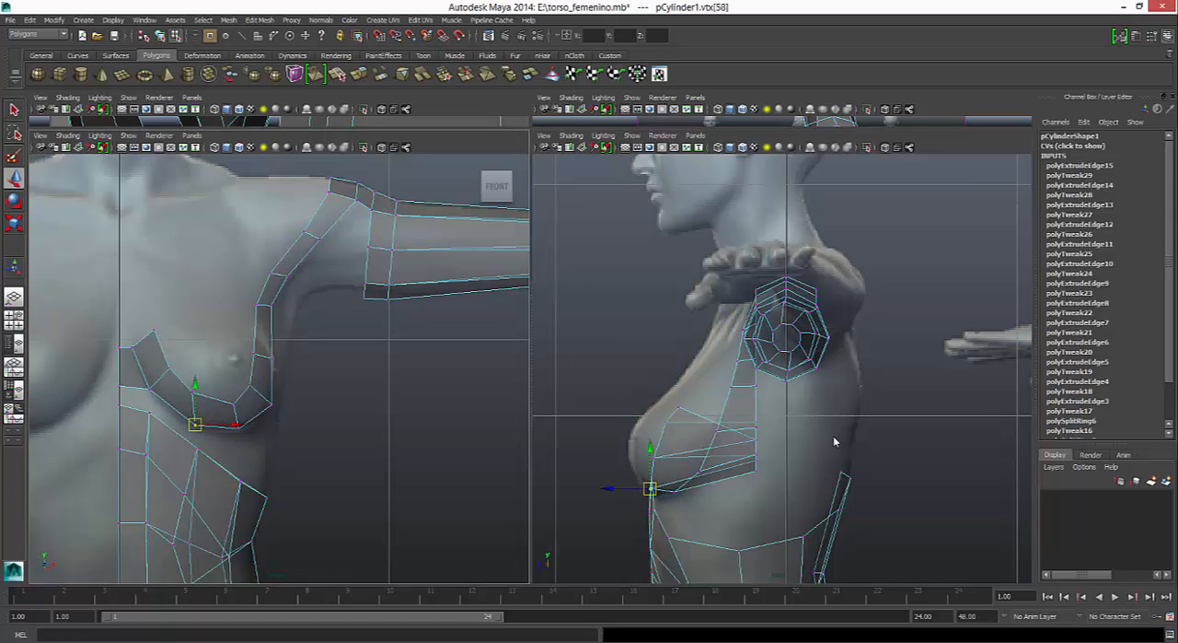
- Reposition the strip's inner-edge vertices beneath and beside the breast in the front view to even out its width
{"action": "left_click", "coordinate": [238, 428]}
{"action": "left_click", "coordinate": [194, 393]}
{"action": "mouse_move", "coordinate": [193, 393]}
{"action": "left_mouse_down"}
{"action": "mouse_move", "coordinate": [205, 401]}
{"action": "mouse_move", "coordinate": [175, 370]}
{"action": "left_mouse_up"}
{"action": "left_click", "coordinate": [168, 368]}
{"action": "middle_click_drag", "start_coordinate": [175, 370], "coordinate": [183, 126], "text": "alt"}
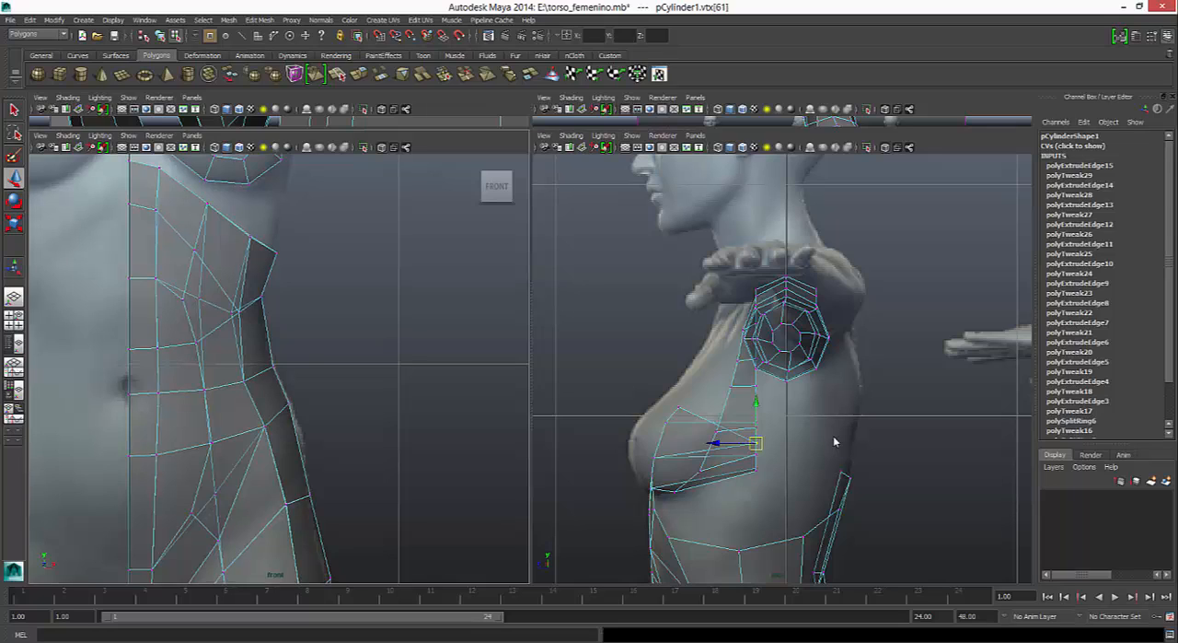
- Turn off X-ray display in the front view and deselect the strip to inspect the lower torso mesh
{"action": "left_click", "coordinate": [382, 148]}
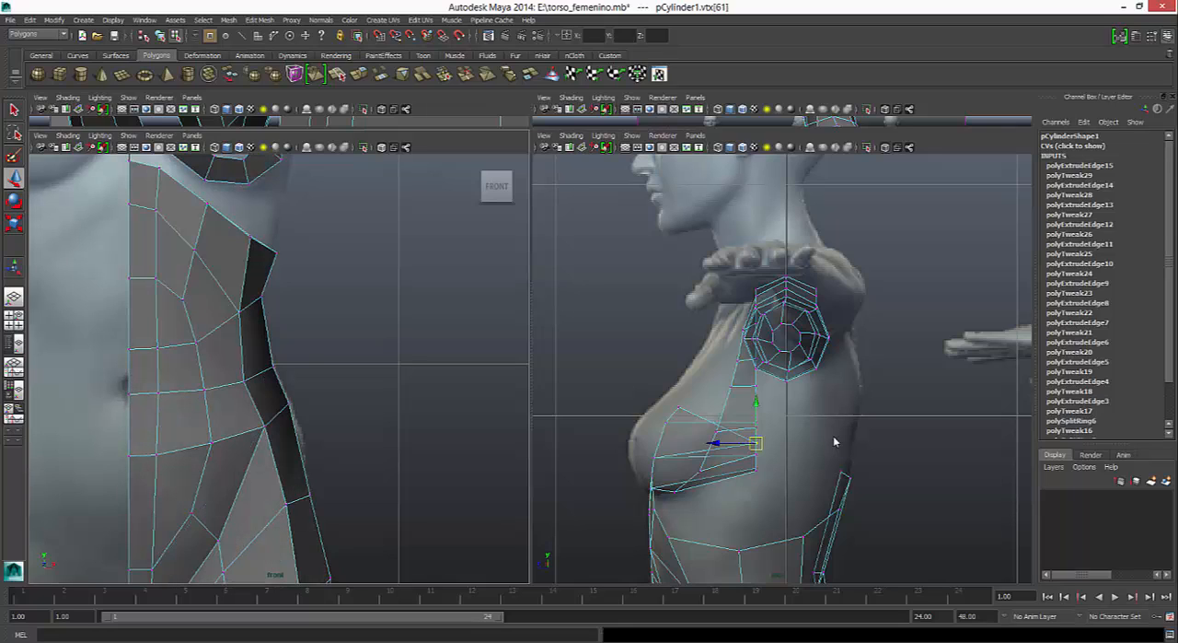
{"action": "middle_click_drag", "start_coordinate": [276, 368], "coordinate": [293, 310], "text": "alt"}
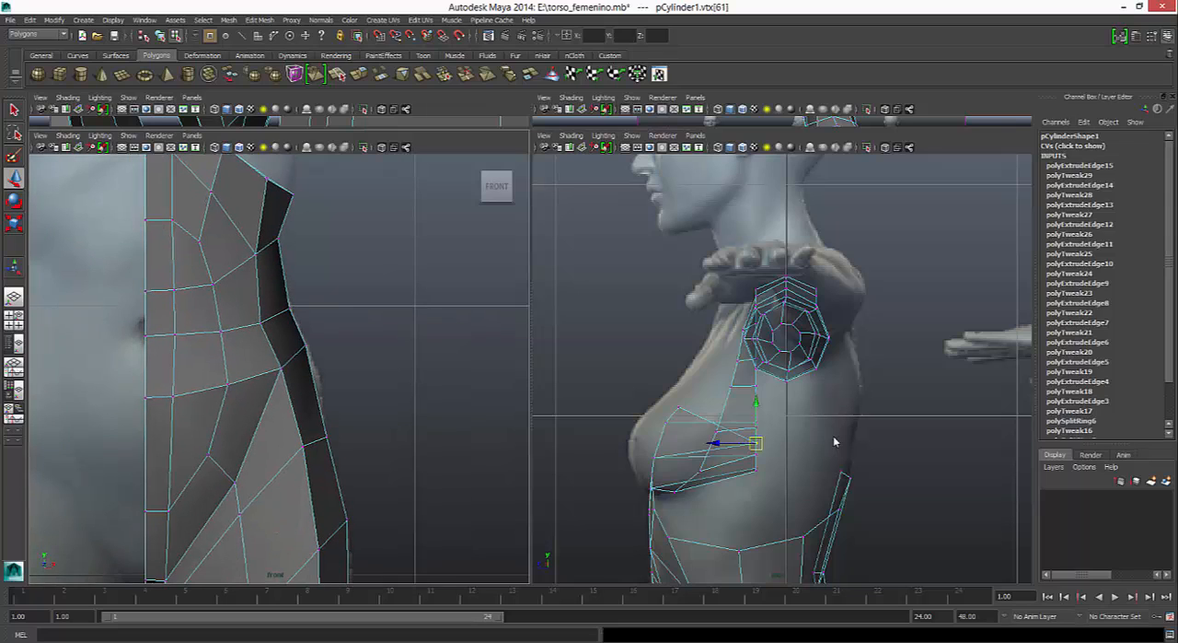
{"action": "left_click", "coordinate": [834, 442]}
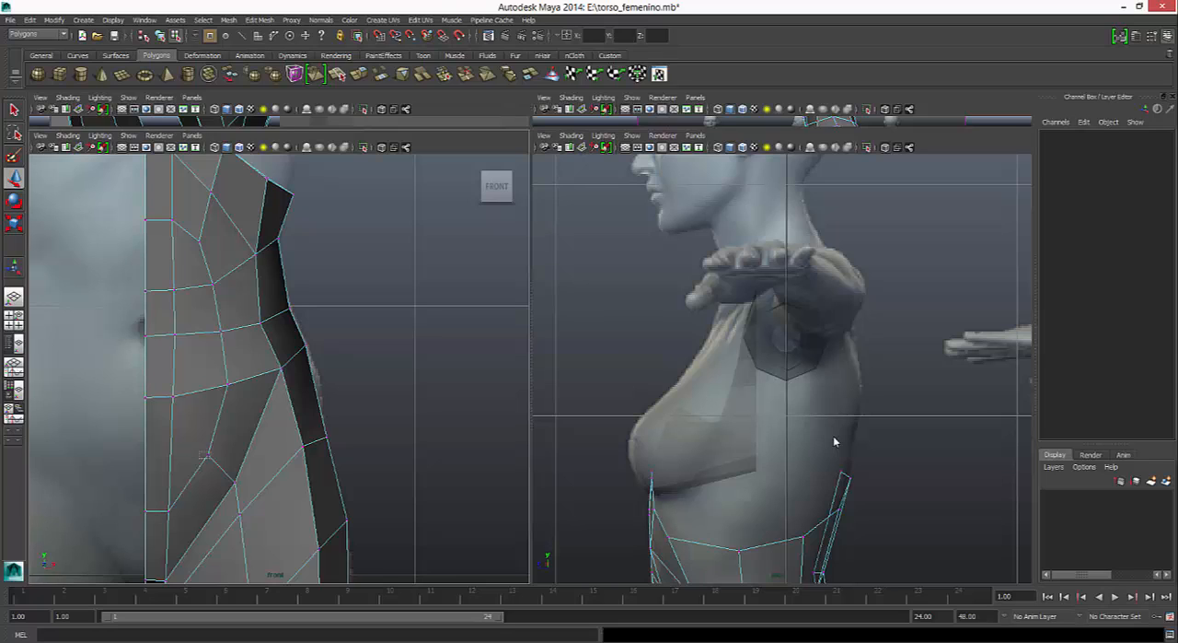
- Try to move the torso vertex at the front of the hip up and outward in the front view
{"action": "left_click", "coordinate": [206, 453]}
{"action": "left_click_drag", "start_coordinate": [207, 453], "coordinate": [243, 422]}
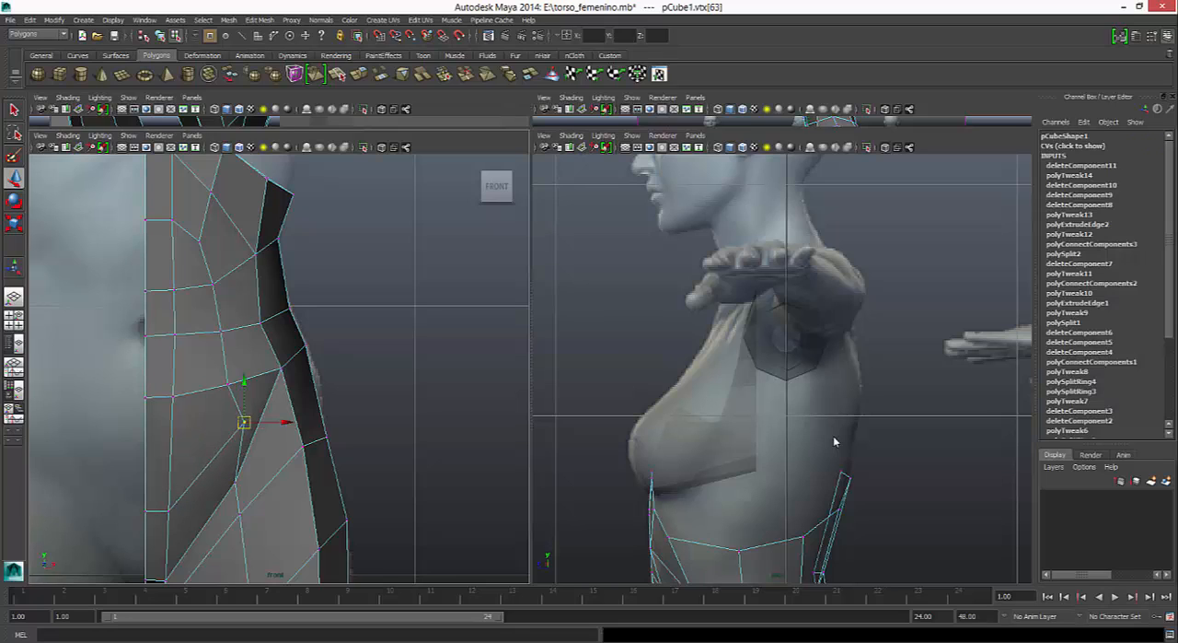
{"action": "key", "text": "ctrl+z"}
- Move the strip's inner vertex at the breast's lower outer side down toward the outer edge in the front view
{"action": "middle_click_drag", "start_coordinate": [244, 313], "coordinate": [240, 582], "text": "alt"}
{"action": "left_click", "coordinate": [197, 338]}
{"action": "key", "text": "ctrl+z"}
{"action": "left_click", "coordinate": [197, 338], "text": "shift"}
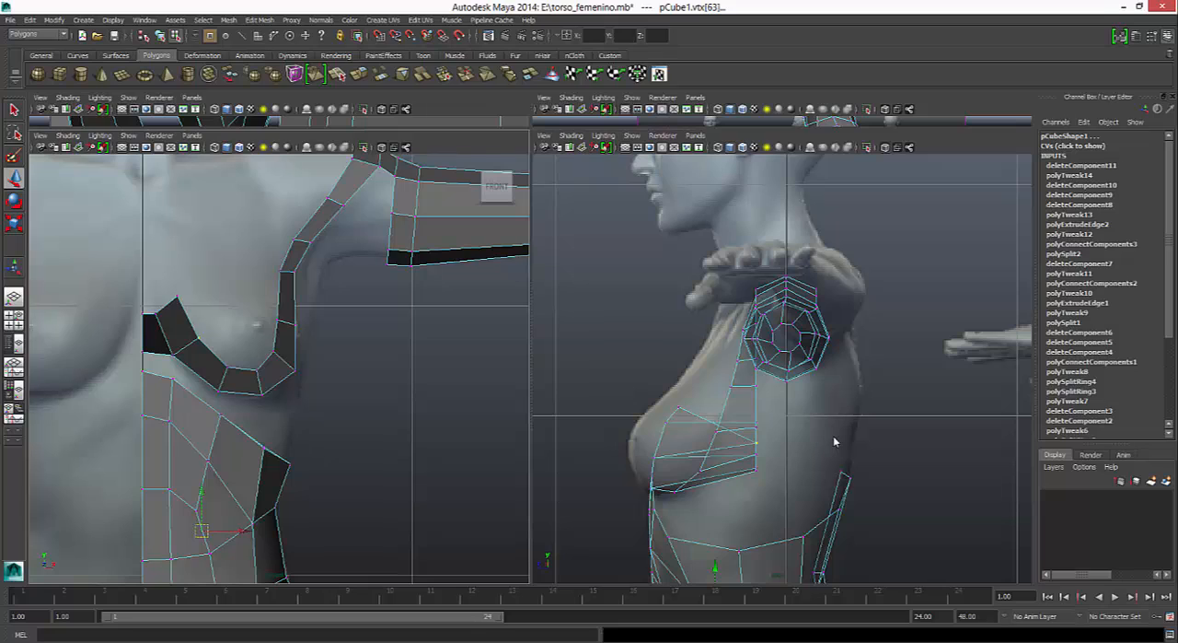
{"action": "key", "text": "ctrl+z"}
{"action": "key", "text": "ctrl+z"}
{"action": "key", "text": "ctrl+z"}
{"action": "key", "text": "ctrl+z"}
{"action": "key", "text": "ctrl+z"}
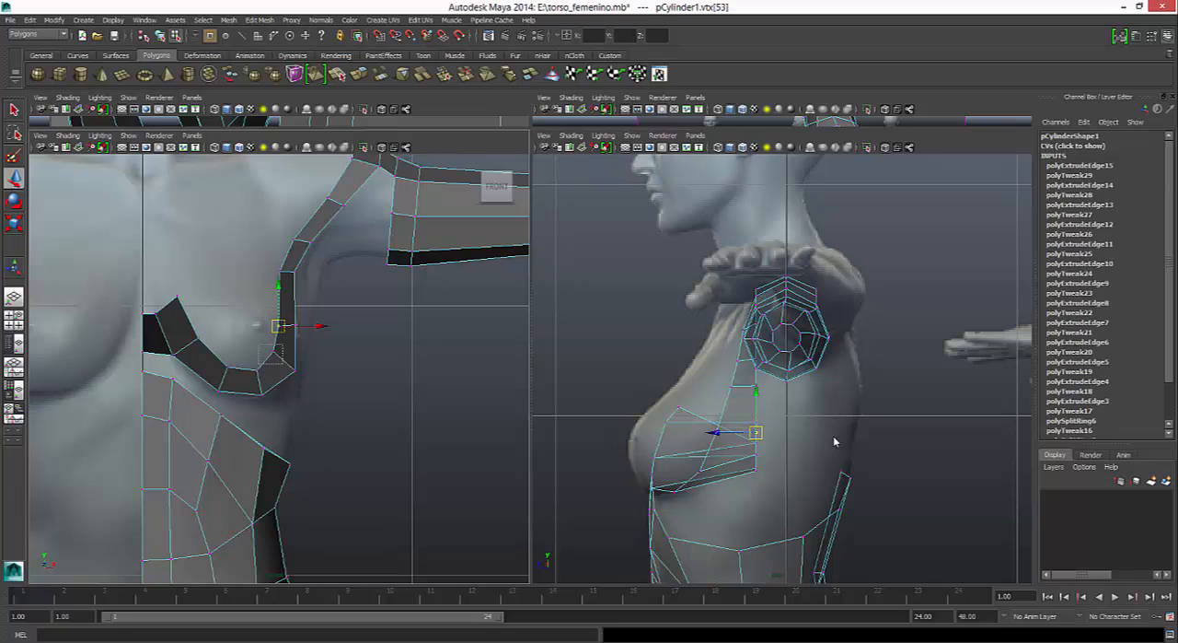
{"action": "key", "text": "ctrl+z"}
{"action": "key", "text": "ctrl+z"}
{"action": "key", "text": "ctrl+z"}
{"action": "key", "text": "ctrl+z"}
{"action": "key", "text": "ctrl+z"}
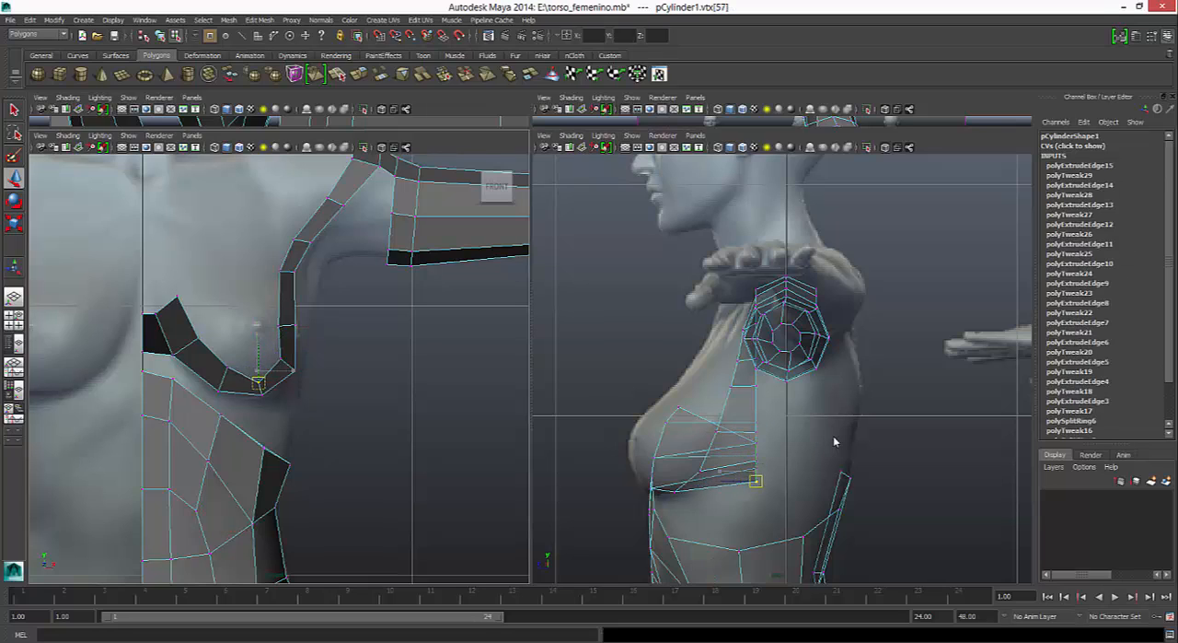
{"action": "left_click_drag", "start_coordinate": [263, 392], "coordinate": [258, 391]}
{"action": "key", "text": "ctrl+z"}
{"action": "key", "text": "ctrl+z"}
{"action": "key", "text": "ctrl+z"}
{"action": "key", "text": "ctrl+z"}
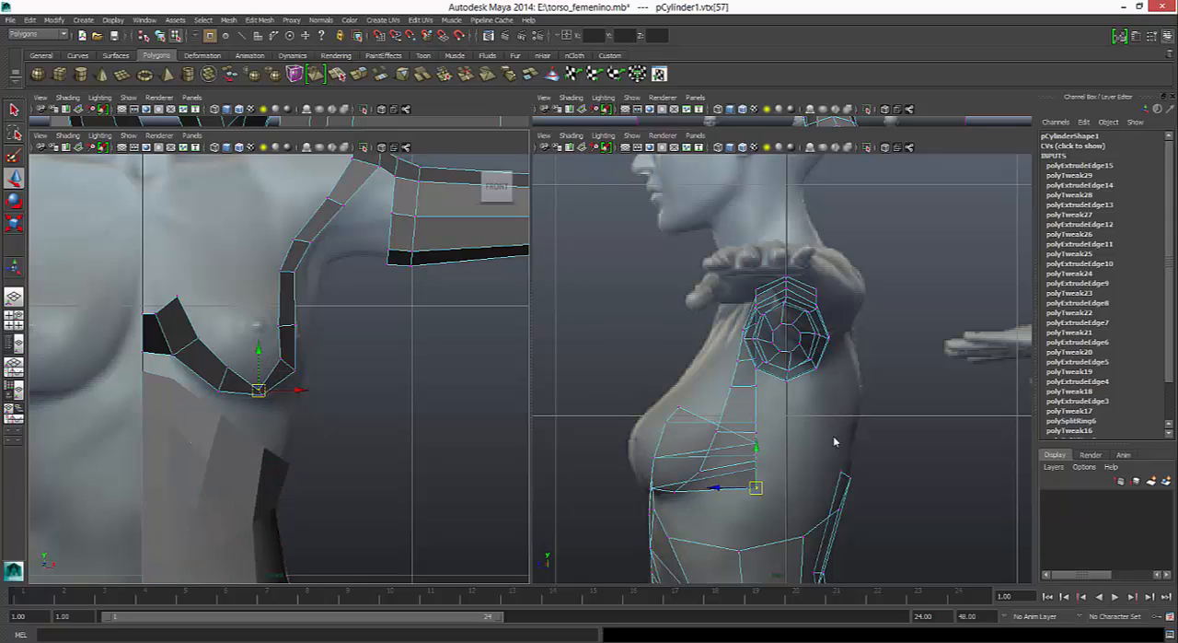
- Move the strip's inner vertices along the breast's outer side close to the outer edge in the front view
{"action": "key", "text": "ctrl+z"}
{"action": "key", "text": "ctrl+z"}
{"action": "key", "text": "ctrl+z"}
{"action": "key", "text": "ctrl+z"}
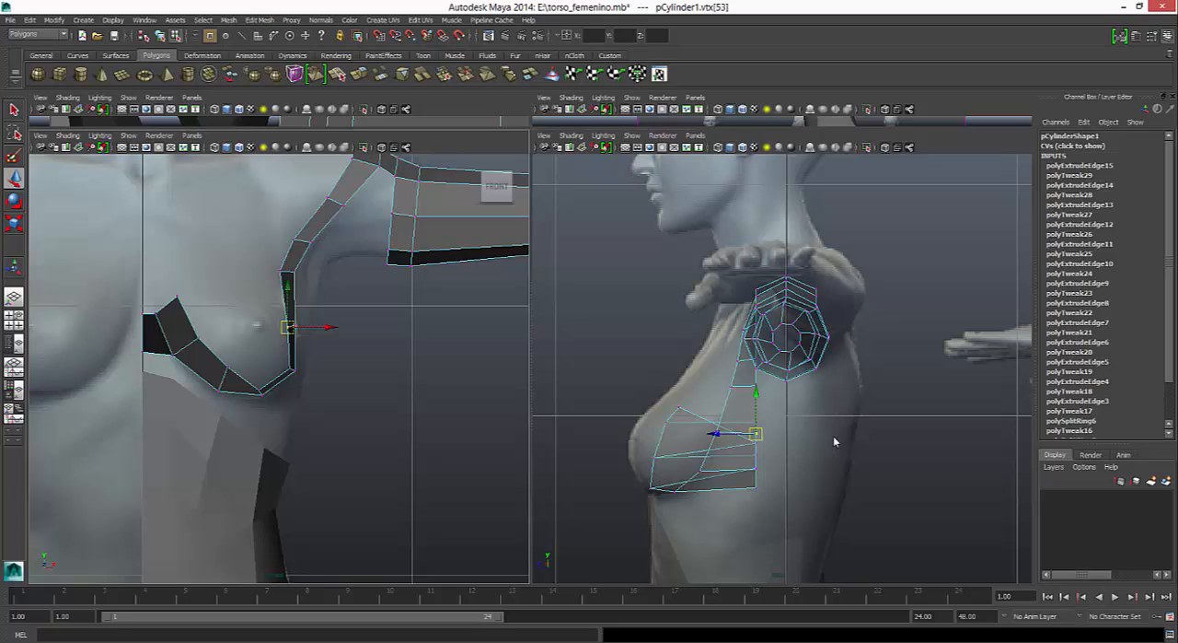
- Narrow the strip beneath and on the inner side of the breast by moving two inner vertices toward its outer edge
{"action": "key", "text": "shift+z"}
{"action": "key", "text": "shift+z"}
{"action": "key", "text": "shift+z"}
{"action": "key", "text": "shift+z"}
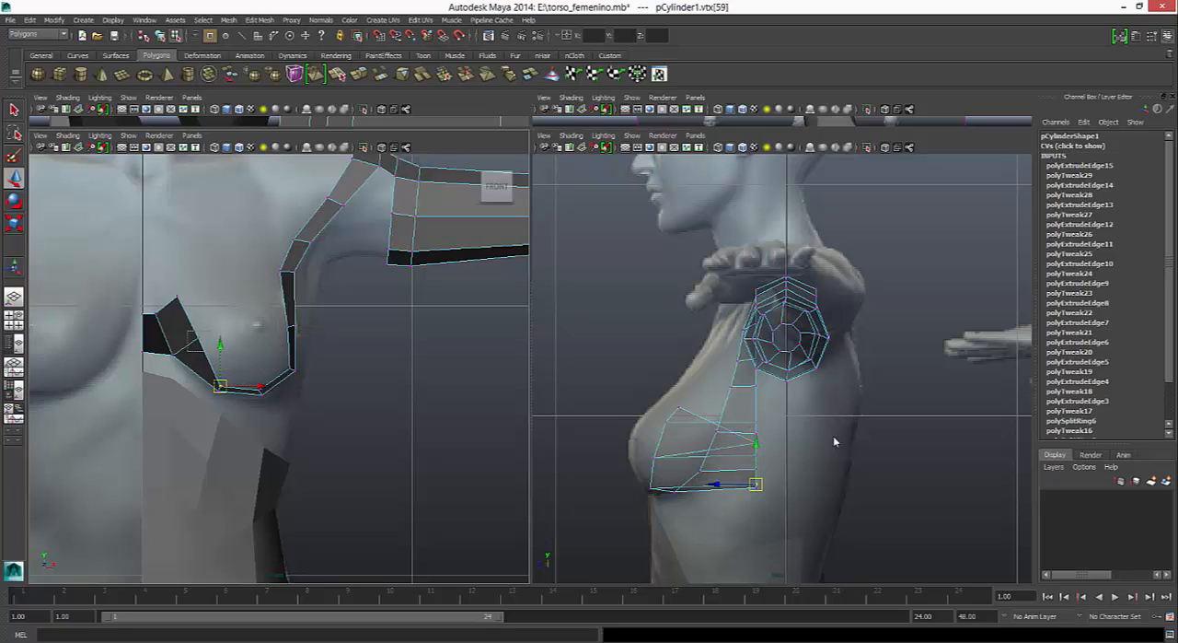
{"action": "key", "text": "shift+z"}
{"action": "key", "text": "shift+z"}
{"action": "key", "text": "shift+z"}
{"action": "key", "text": "shift+z"}
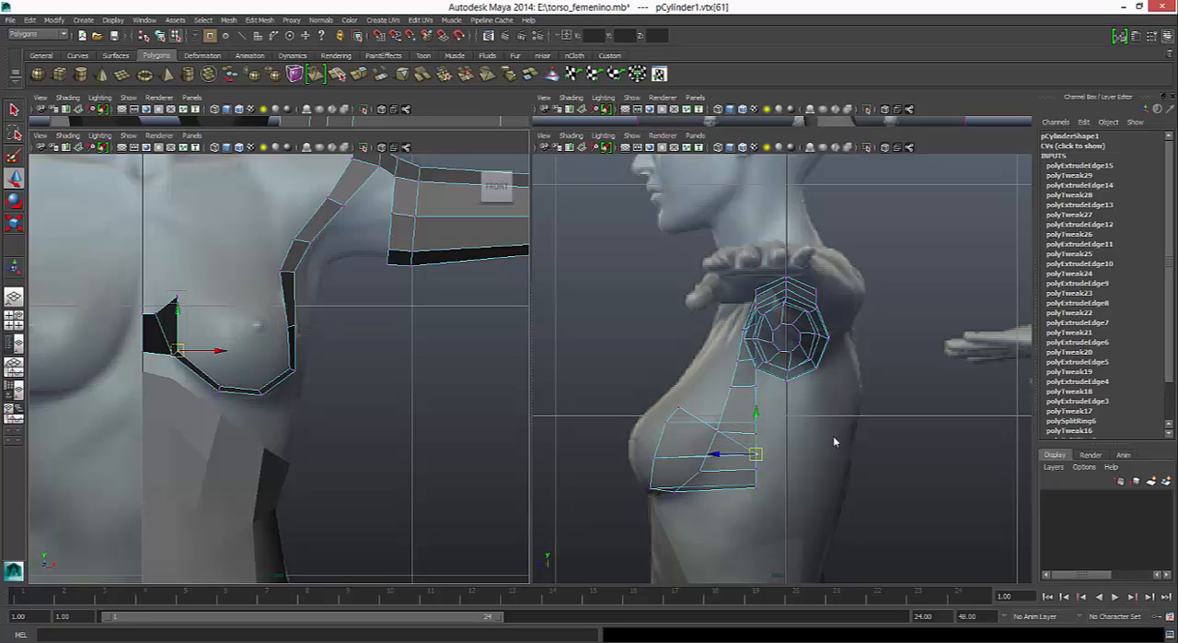
- Shift the strip's top vertex toward the sternum and the inner vertex below it away from the sternum in the front view
{"action": "key", "text": "shift+z"}
{"action": "key", "text": "shift+z"}
{"action": "key", "text": "shift+z"}
{"action": "key", "text": "shift+z"}
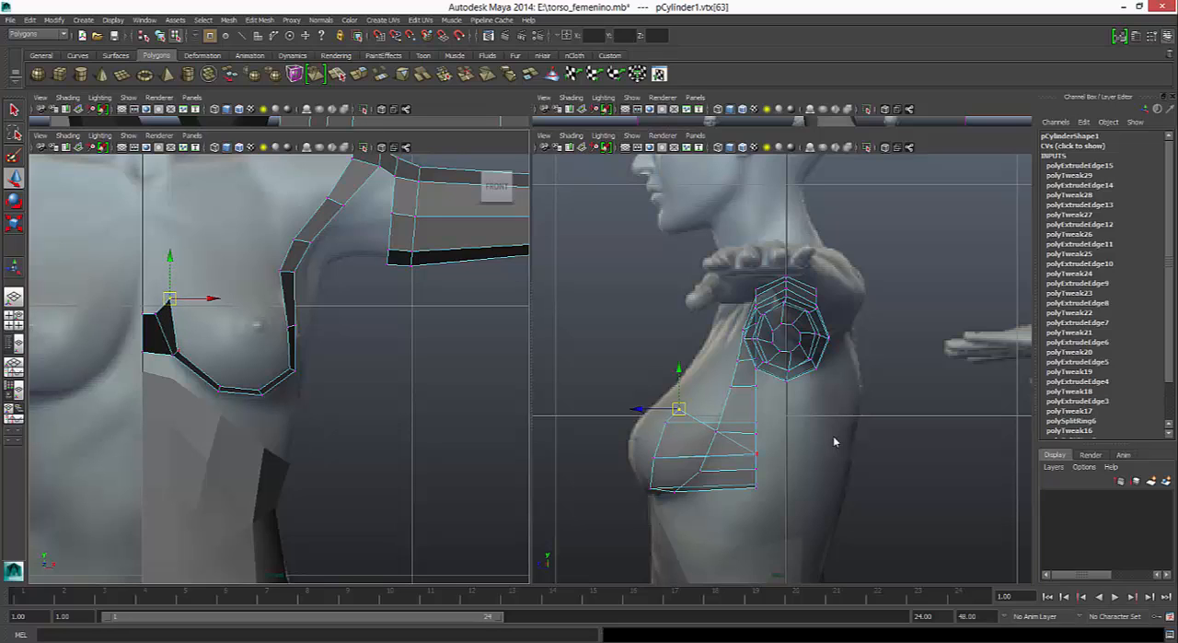
{"action": "key", "text": "z"}
{"action": "key", "text": "z"}
{"action": "key", "text": "z"}
{"action": "key", "text": "z"}
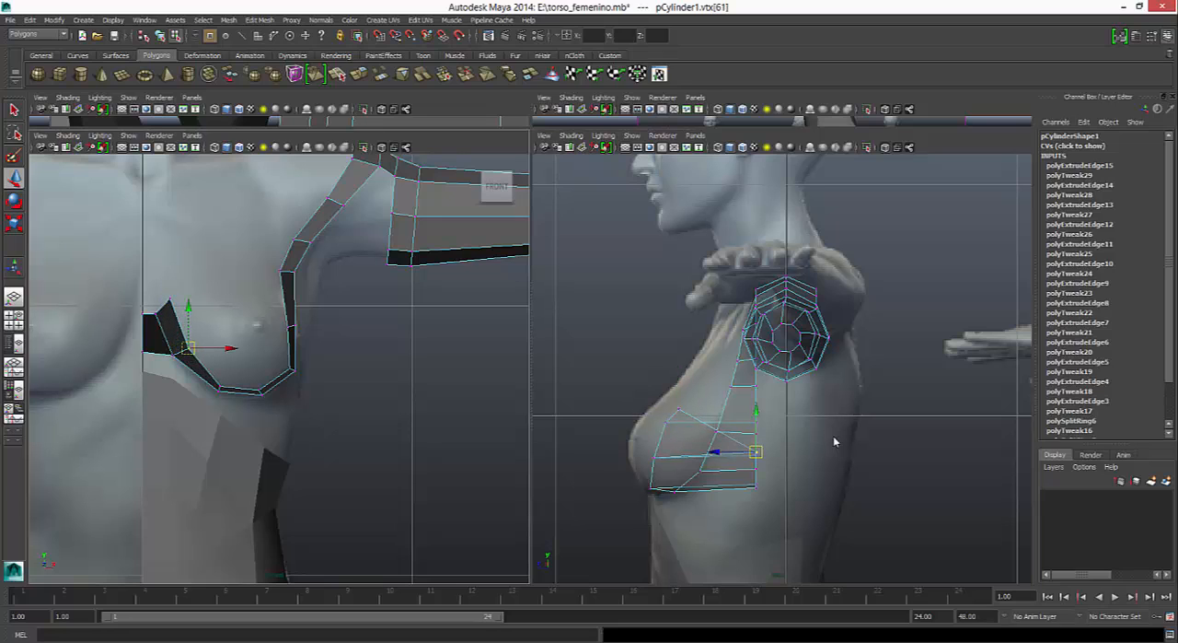
- Lower the strip's top vertex slightly and nudge the inner vertex below it toward the sternum in the front view
{"action": "middle_click_drag", "start_coordinate": [203, 368], "coordinate": [310, 312], "text": "alt"}
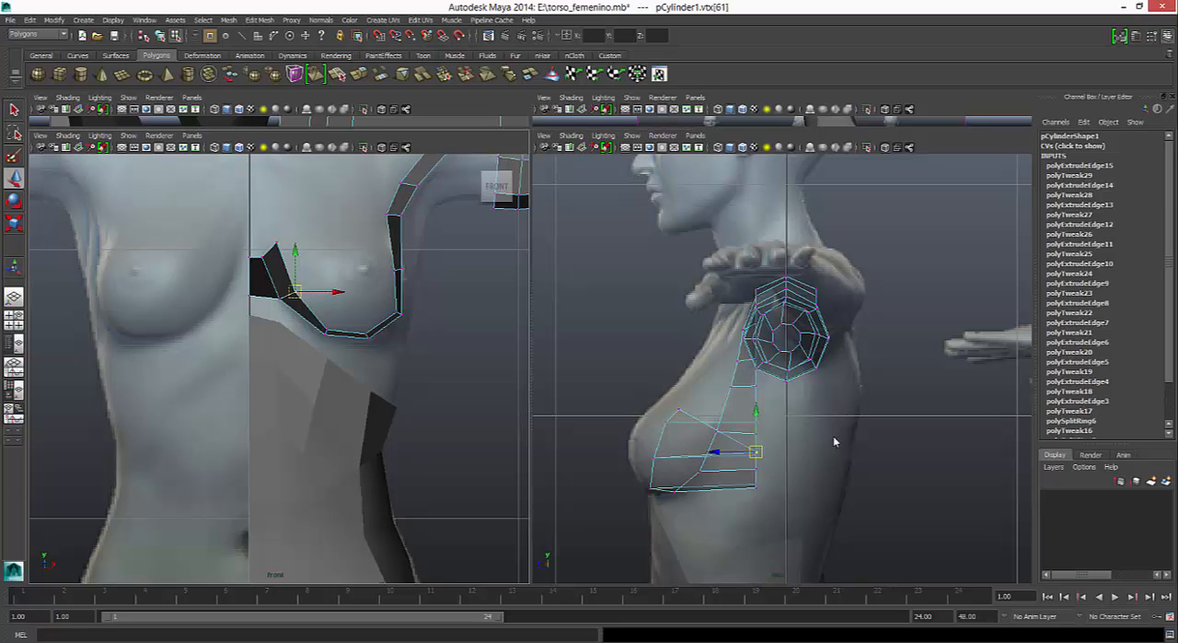
{"action": "middle_click_drag", "start_coordinate": [309, 312], "coordinate": [275, 372], "text": "alt"}
{"action": "left_click_drag", "start_coordinate": [223, 294], "coordinate": [240, 311]}
{"action": "left_click", "coordinate": [243, 302]}
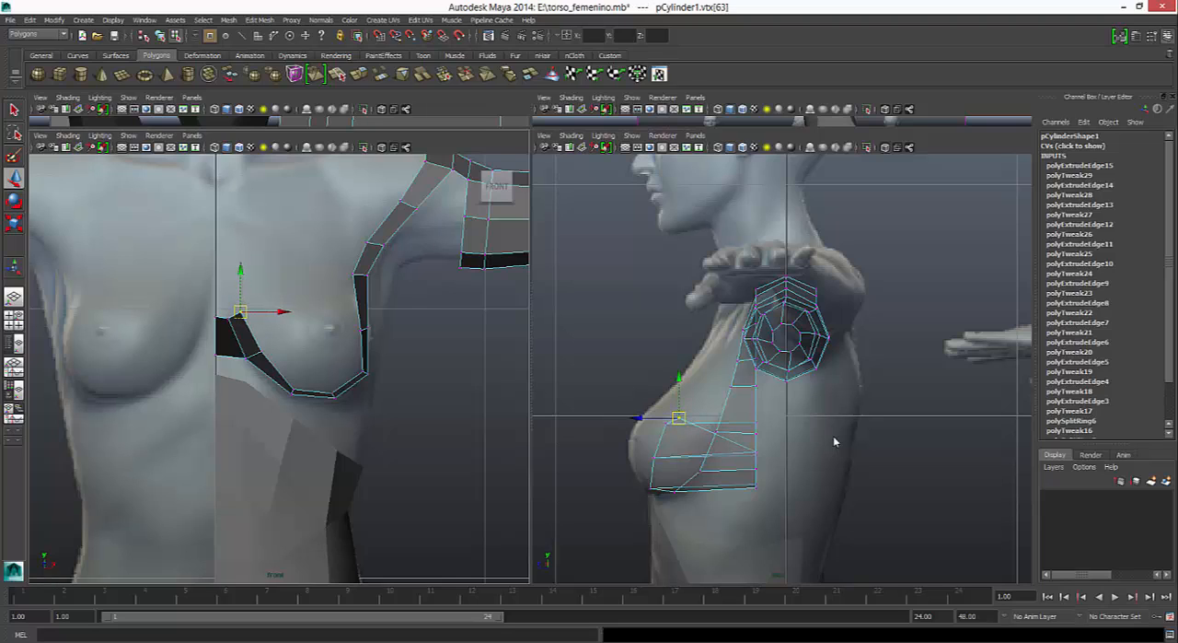
{"action": "left_click", "coordinate": [256, 349]}
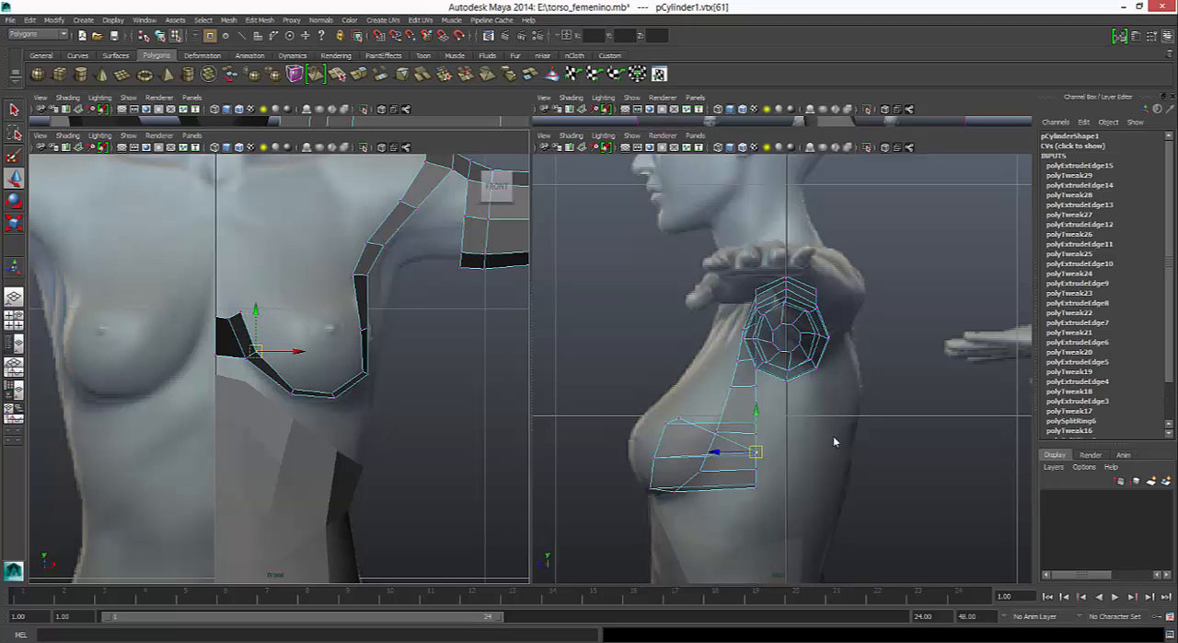
- Move the three inner vertices between the breast's outer side and the armpit outward in the front view, narrowing the strip
{"action": "left_click_drag", "start_coordinate": [350, 315], "coordinate": [406, 330]}
{"action": "left_click", "coordinate": [369, 330]}
{"action": "left_click", "coordinate": [355, 274]}
{"action": "left_click_drag", "start_coordinate": [395, 274], "coordinate": [412, 242]}
{"action": "left_click", "coordinate": [365, 242]}
- Move the two inner vertices along the breast's outer side forward in the side view, onto the strip's outer edge line
{"action": "middle_click_drag", "start_coordinate": [833, 435], "coordinate": [789, 377], "text": "alt"}
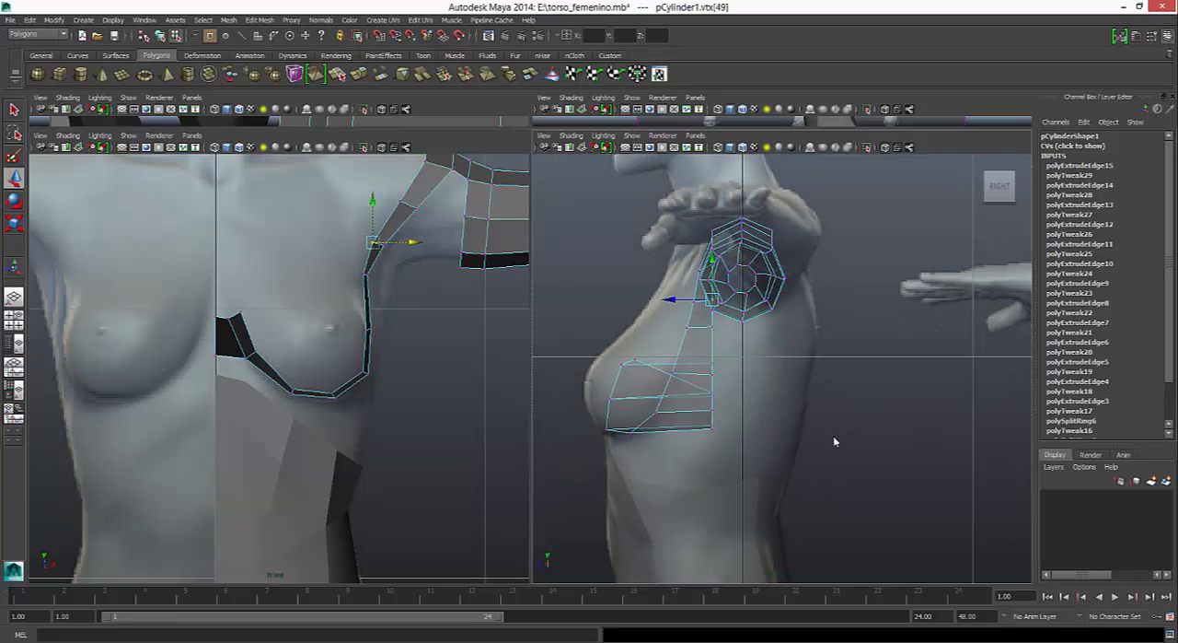
{"action": "middle_click", "coordinate": [373, 304], "text": "alt"}
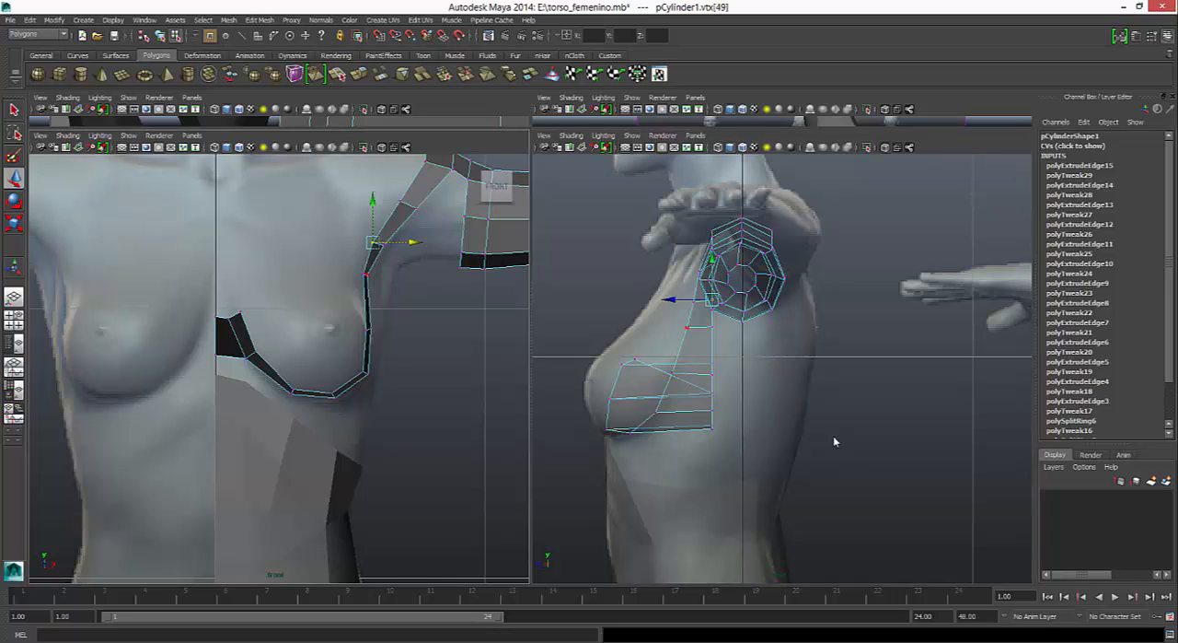
{"action": "left_click", "coordinate": [364, 273]}
{"action": "left_click_drag", "start_coordinate": [671, 327], "coordinate": [641, 327]}
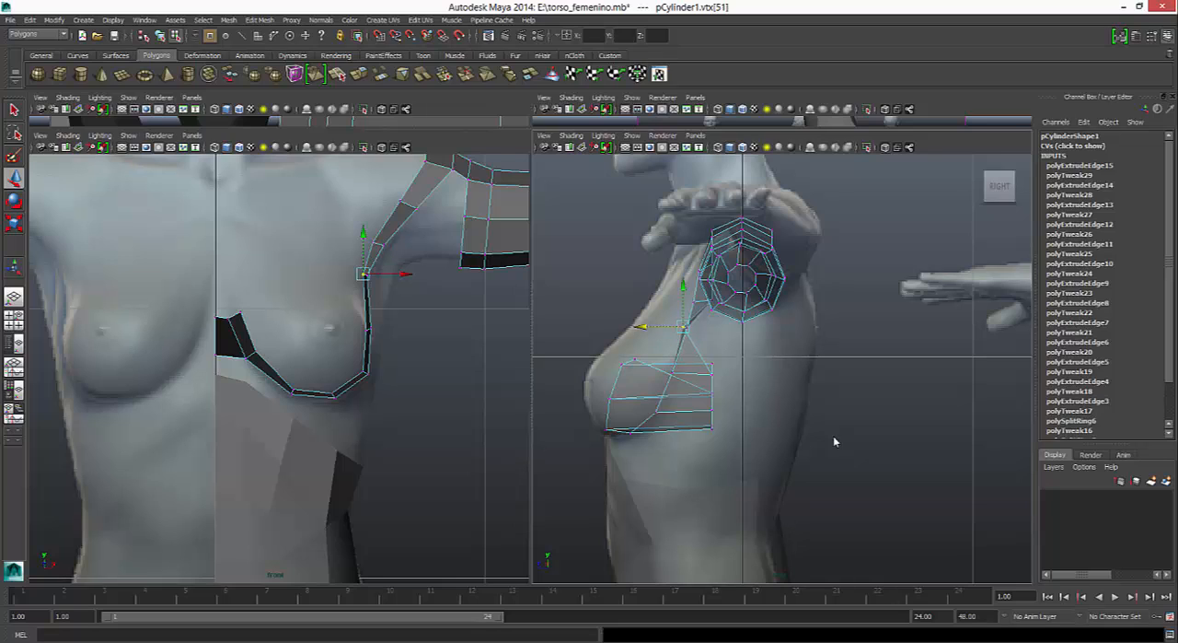
{"action": "left_click", "coordinate": [368, 330]}
{"action": "left_click_drag", "start_coordinate": [671, 375], "coordinate": [626, 375]}
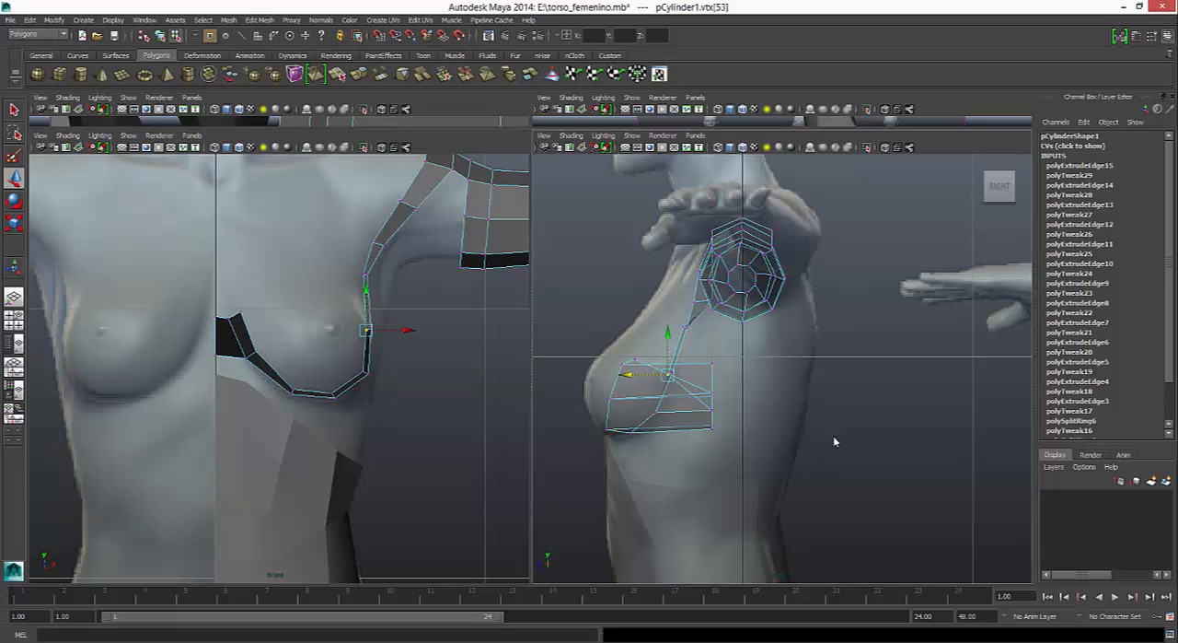
- Move the inner vertices at the breast's lower outer corner and underside forward in the side view to follow the breast crease
{"action": "left_click", "coordinate": [363, 371]}
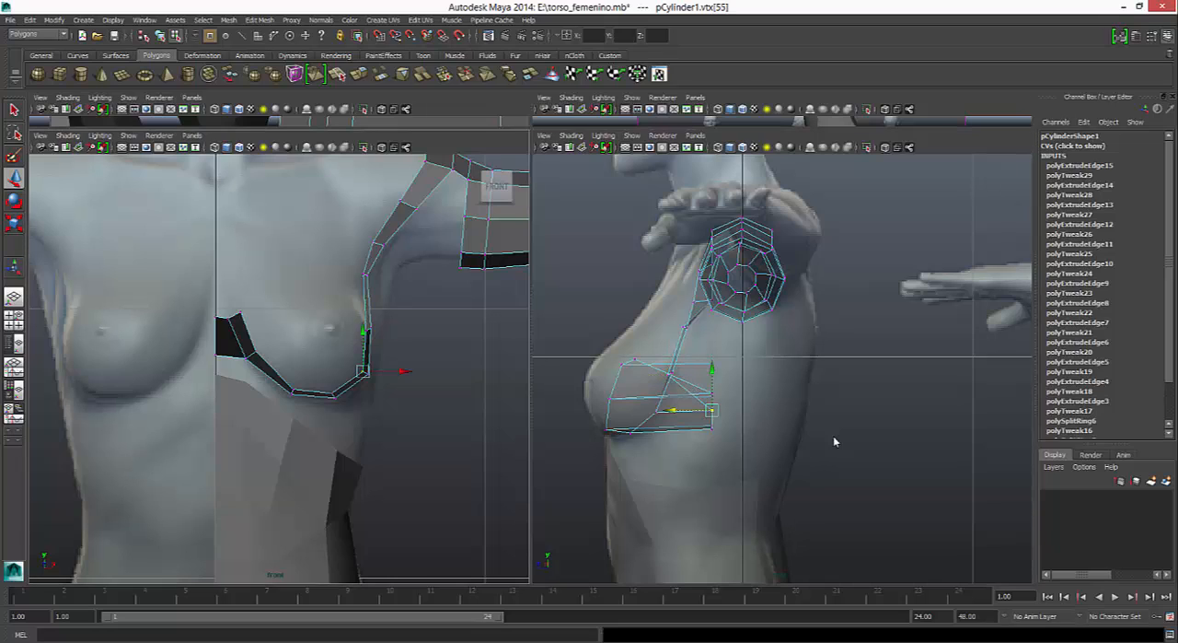
{"action": "left_click_drag", "start_coordinate": [673, 410], "coordinate": [613, 410]}
{"action": "left_click", "coordinate": [333, 394]}
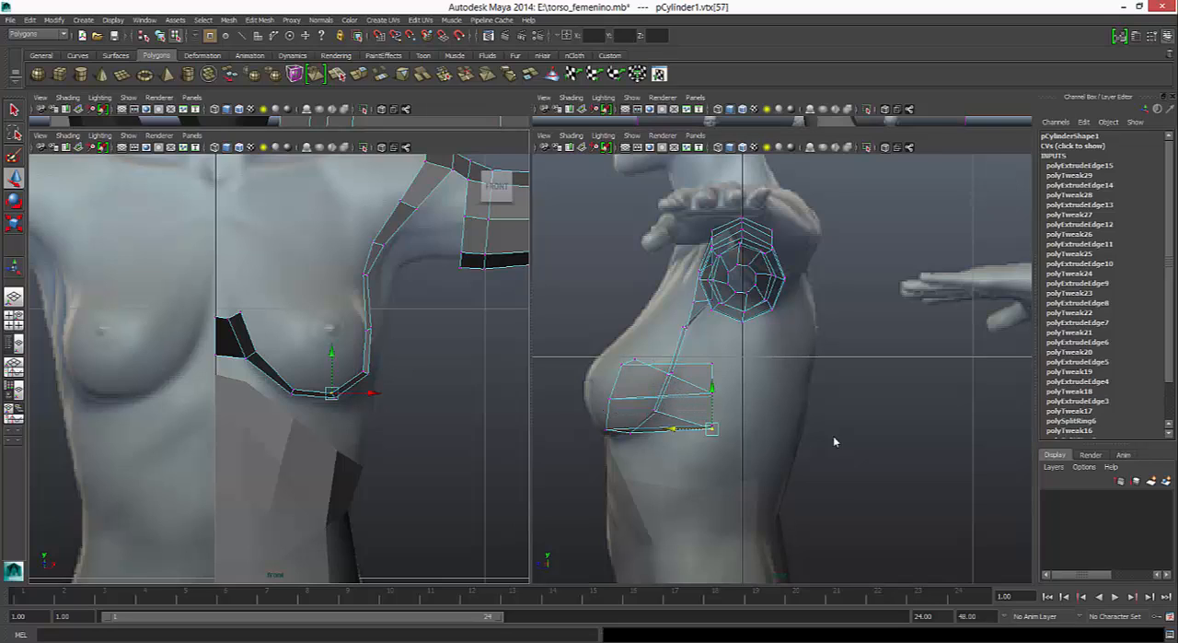
{"action": "left_click_drag", "start_coordinate": [334, 392], "coordinate": [333, 393]}
{"action": "left_click_drag", "start_coordinate": [674, 428], "coordinate": [594, 428]}
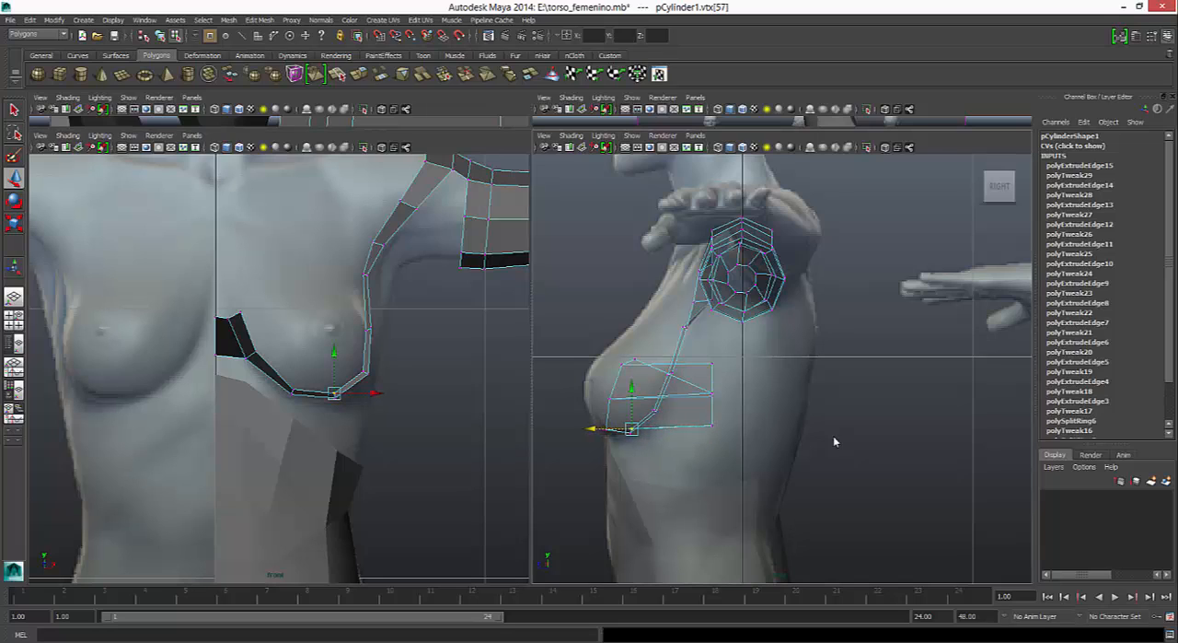
- Move the inner vertices from the breast's underside up to the strip's top end forward in the side view
{"action": "left_click", "coordinate": [293, 392]}
{"action": "left_click_drag", "start_coordinate": [673, 426], "coordinate": [560, 426]}
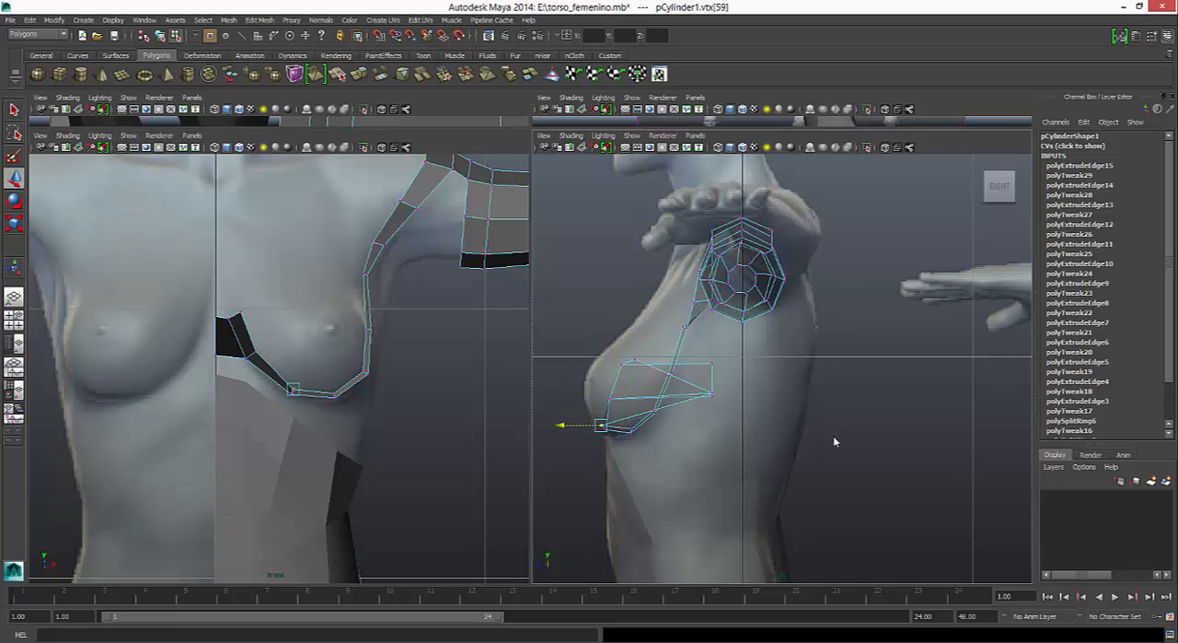
{"action": "left_click", "coordinate": [256, 351]}
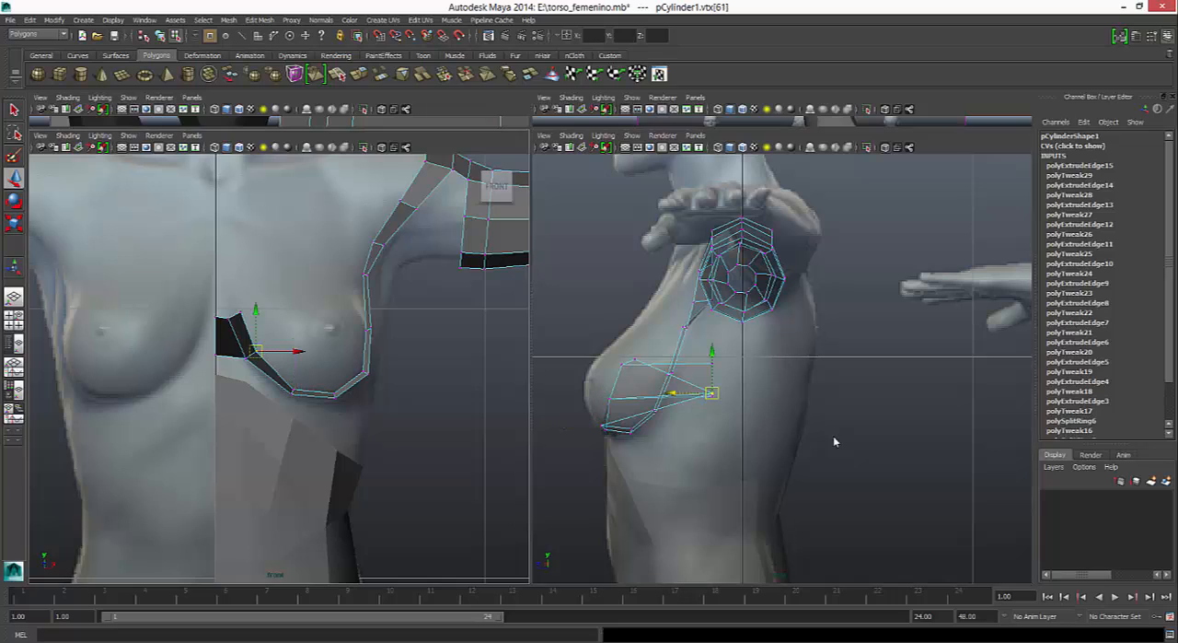
{"action": "left_click_drag", "start_coordinate": [671, 394], "coordinate": [570, 393]}
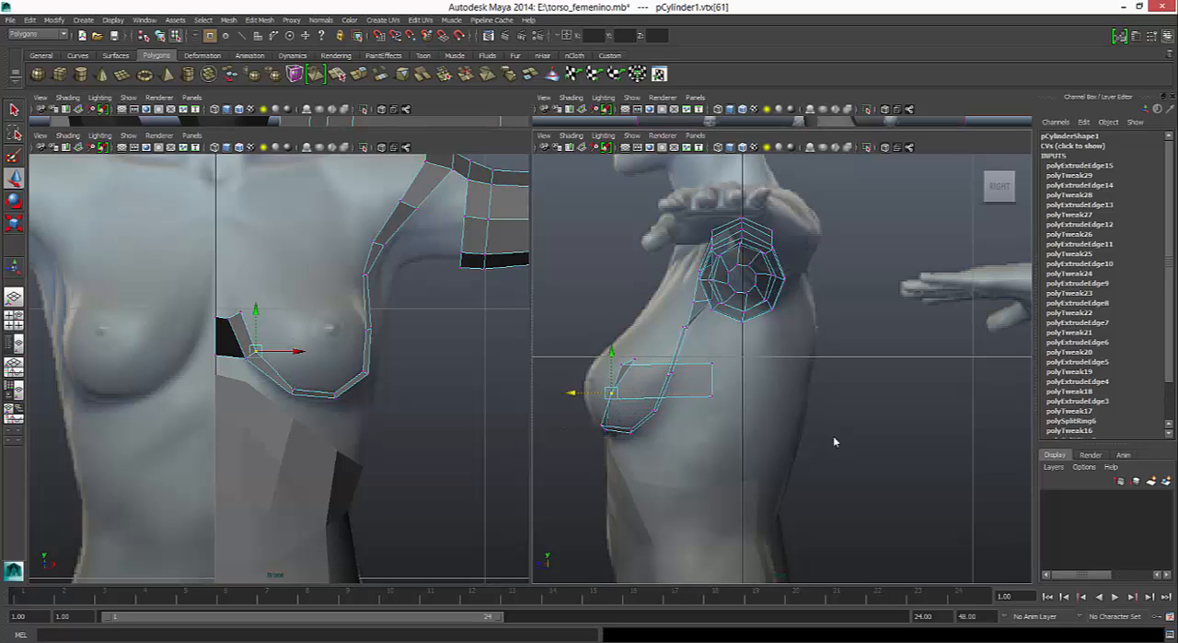
{"action": "left_click", "coordinate": [239, 311]}
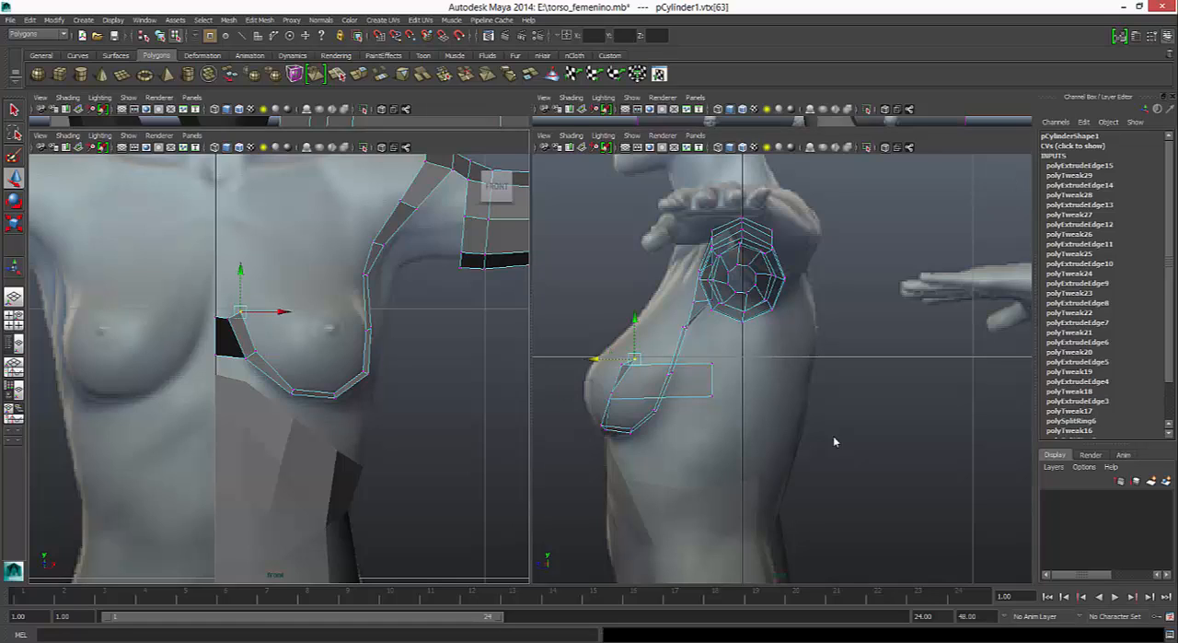
{"action": "left_click_drag", "start_coordinate": [594, 359], "coordinate": [582, 359]}
- Move the strip's two centerline vertices forward in the side view, with the lower one slightly farther
{"action": "key", "text": "ctrl+z"}
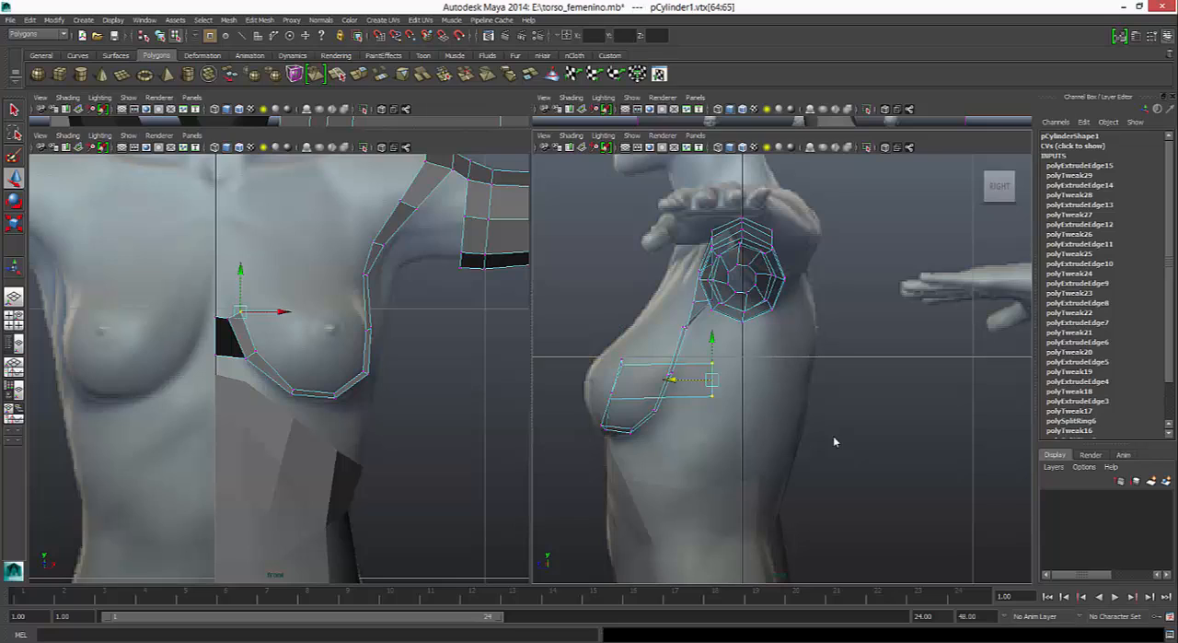
{"action": "left_click_drag", "start_coordinate": [671, 380], "coordinate": [581, 380]}
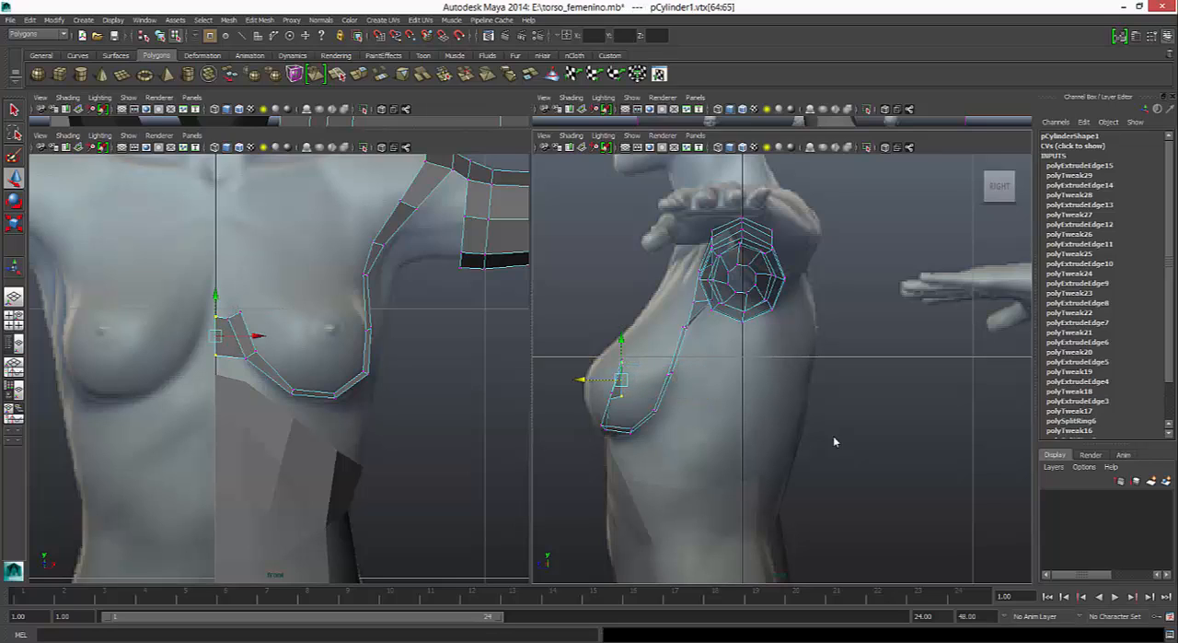
{"action": "left_click", "coordinate": [622, 396]}
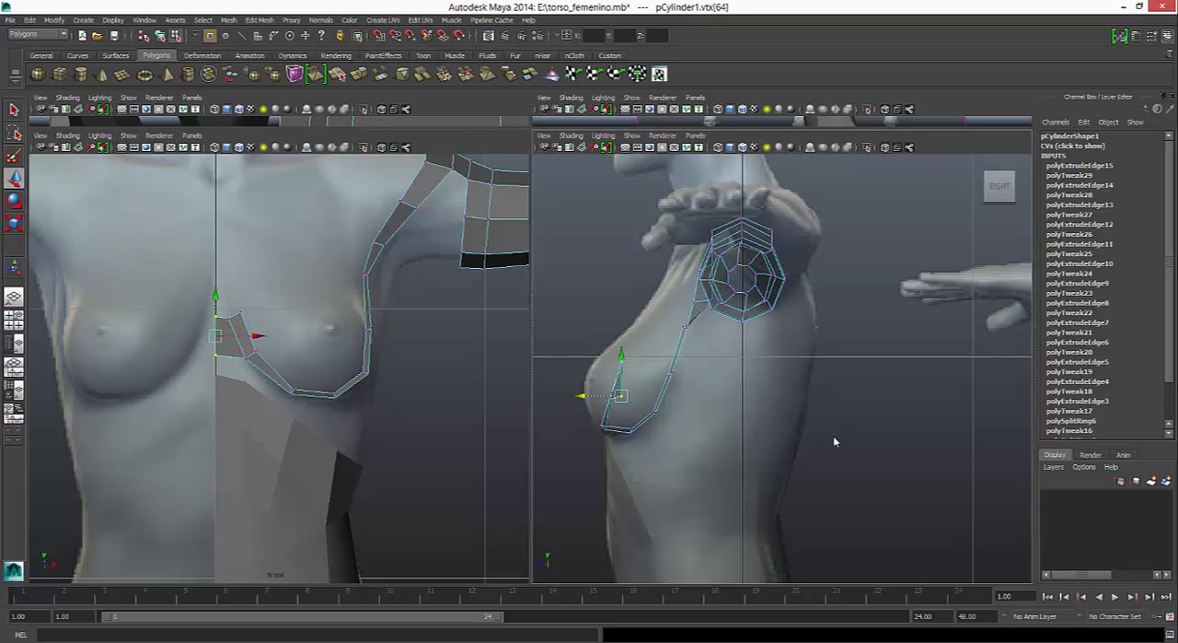
{"action": "left_click_drag", "start_coordinate": [581, 396], "coordinate": [572, 396]}
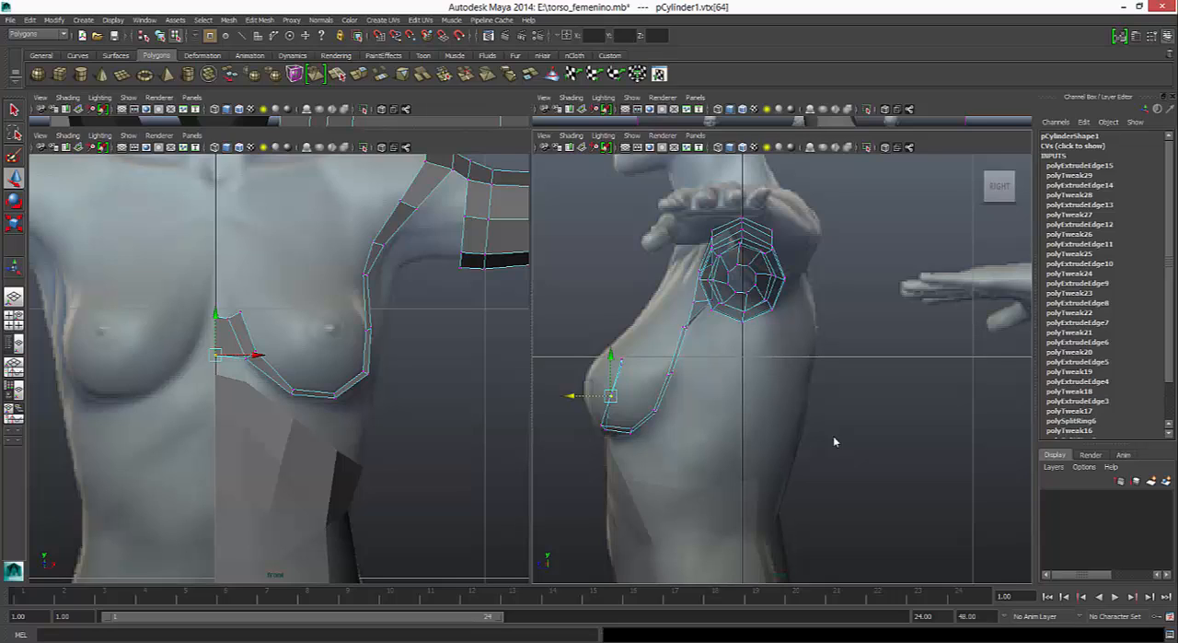
- Nudge the strip's inner vertex below the armpit slightly outward in the front view, and show the model in a maximized perspective view
{"action": "left_click", "coordinate": [215, 355]}
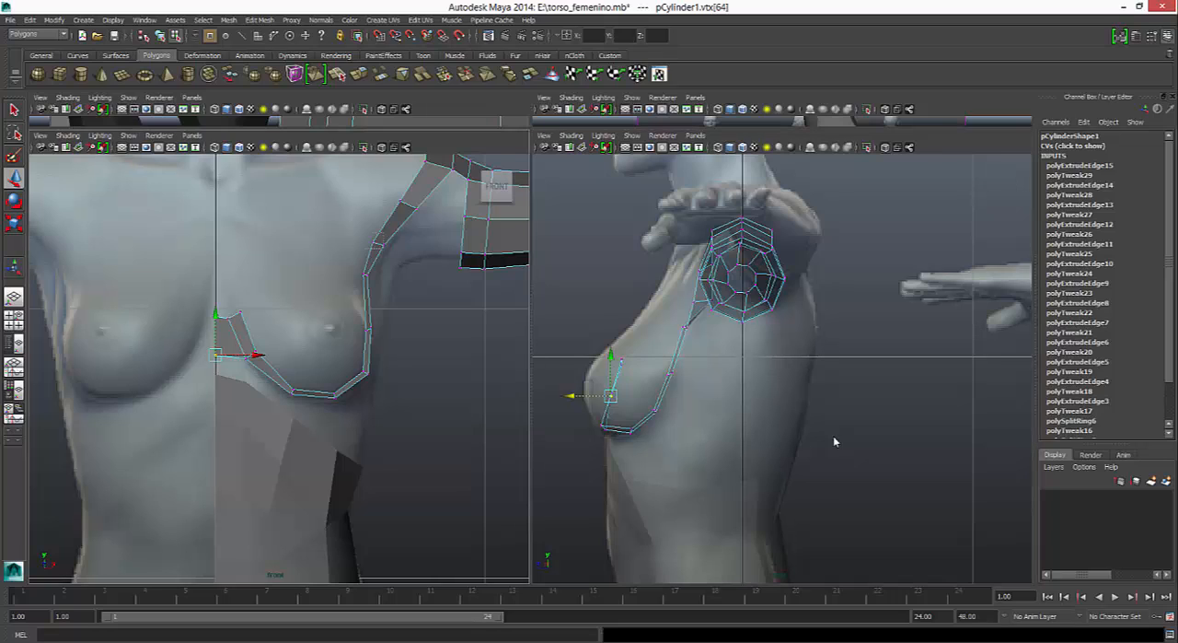
{"action": "left_click", "coordinate": [374, 243]}
{"action": "left_click_drag", "start_coordinate": [375, 243], "coordinate": [375, 241]}
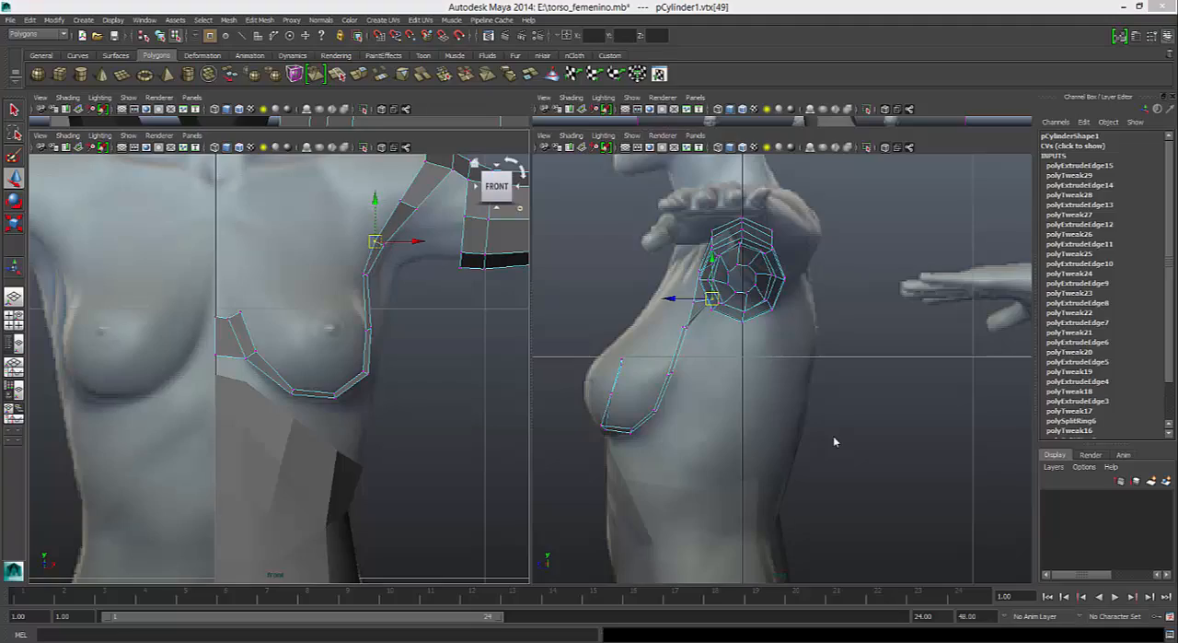
{"action": "key", "text": "space"}
{"action": "left_click_drag", "start_coordinate": [835, 442], "coordinate": [835, 442], "text": "alt"}
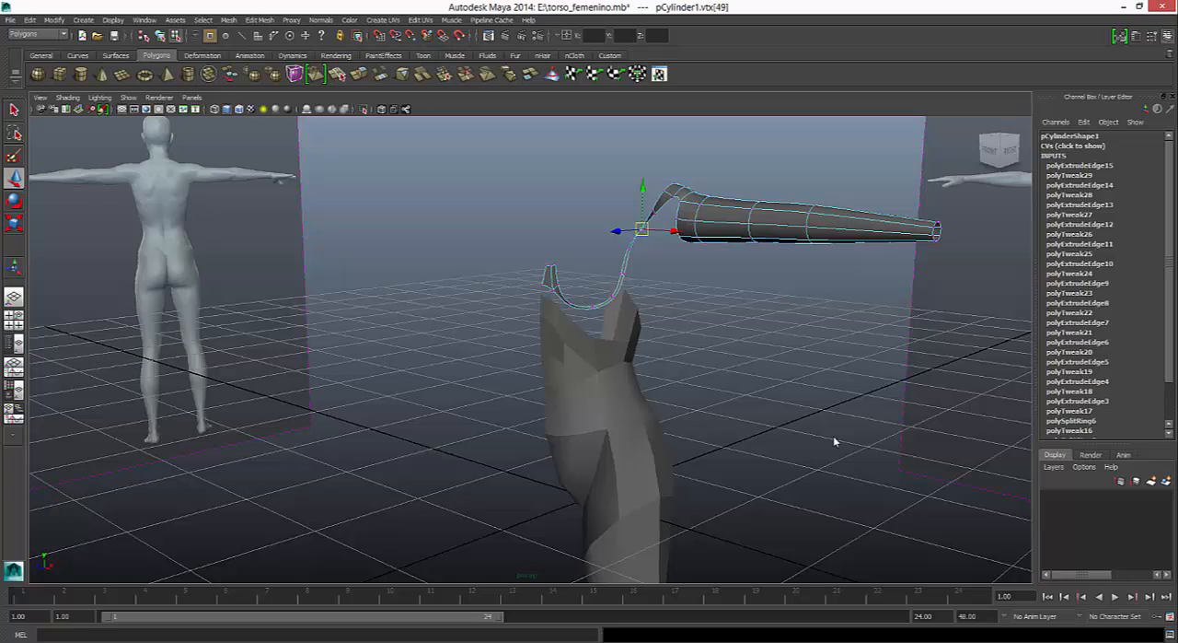
- Undo the last vertex move, turn off smooth preview, and move the strip's vertices near the armpit forward in the side view
{"action": "key", "text": "ctrl+z"}
{"action": "key", "text": "space"}
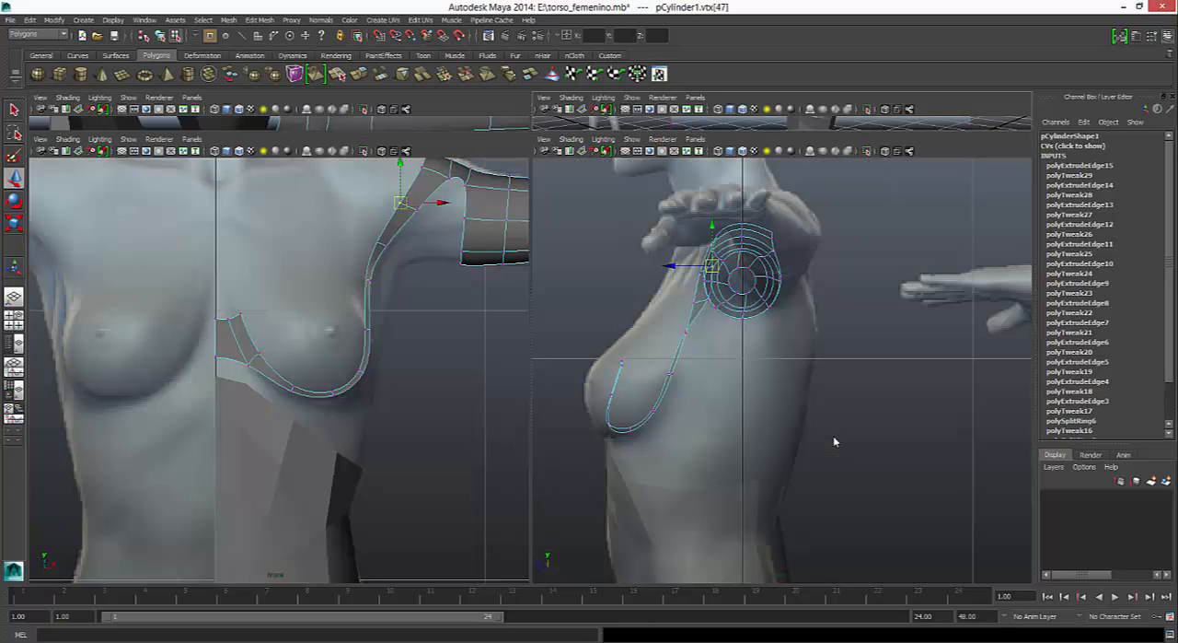
{"action": "key", "text": "1"}
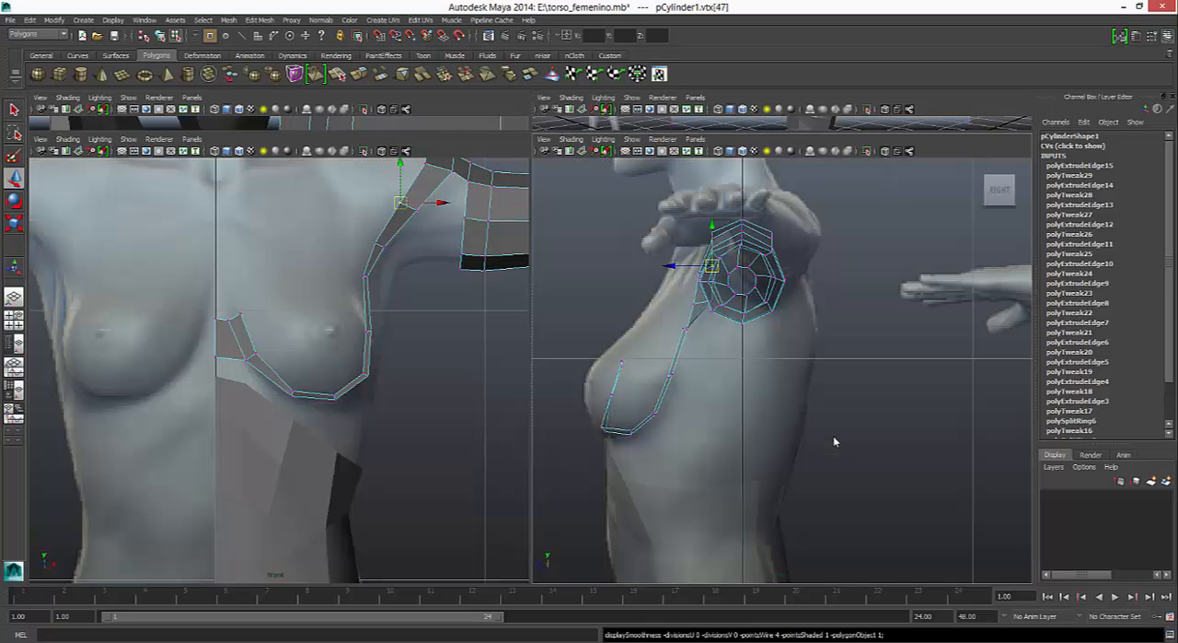
{"action": "left_click_drag", "start_coordinate": [671, 265], "coordinate": [648, 300]}
{"action": "left_click", "coordinate": [376, 244]}
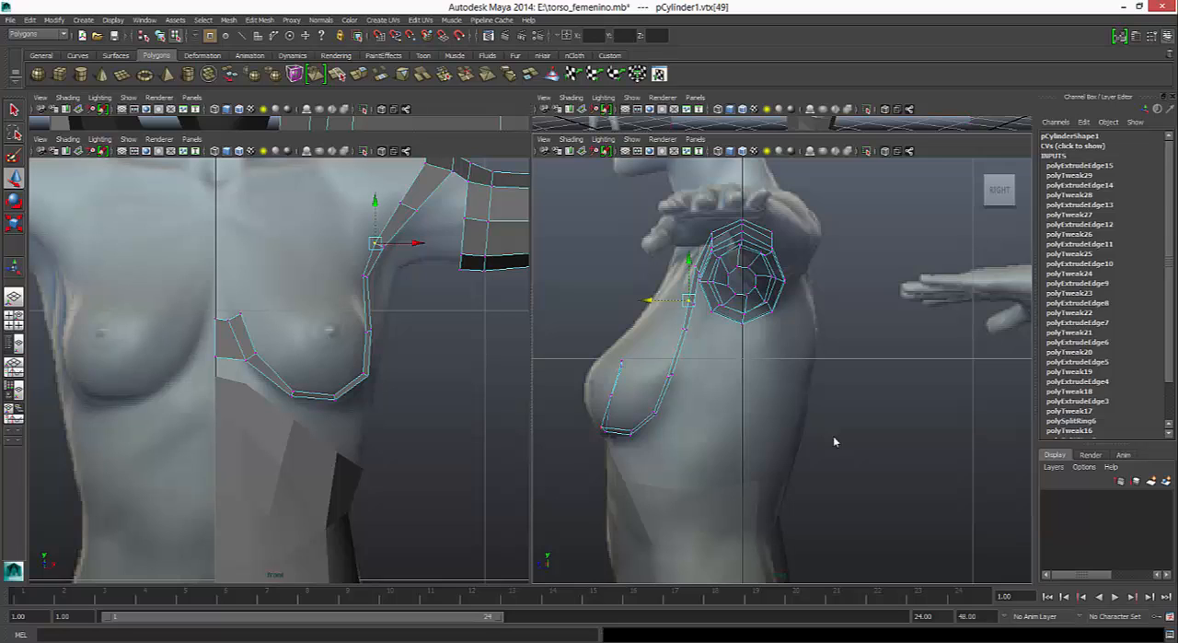
- Adjust the strip's vertices along the breast's underside, lower outer corner and outer side in the front view to follow the reference
{"action": "left_click_drag", "start_coordinate": [323, 384], "coordinate": [294, 396]}
{"action": "mouse_move", "coordinate": [352, 360]}
{"action": "left_mouse_down"}
{"action": "mouse_move", "coordinate": [378, 385]}
{"action": "mouse_move", "coordinate": [367, 370]}
{"action": "left_mouse_up"}
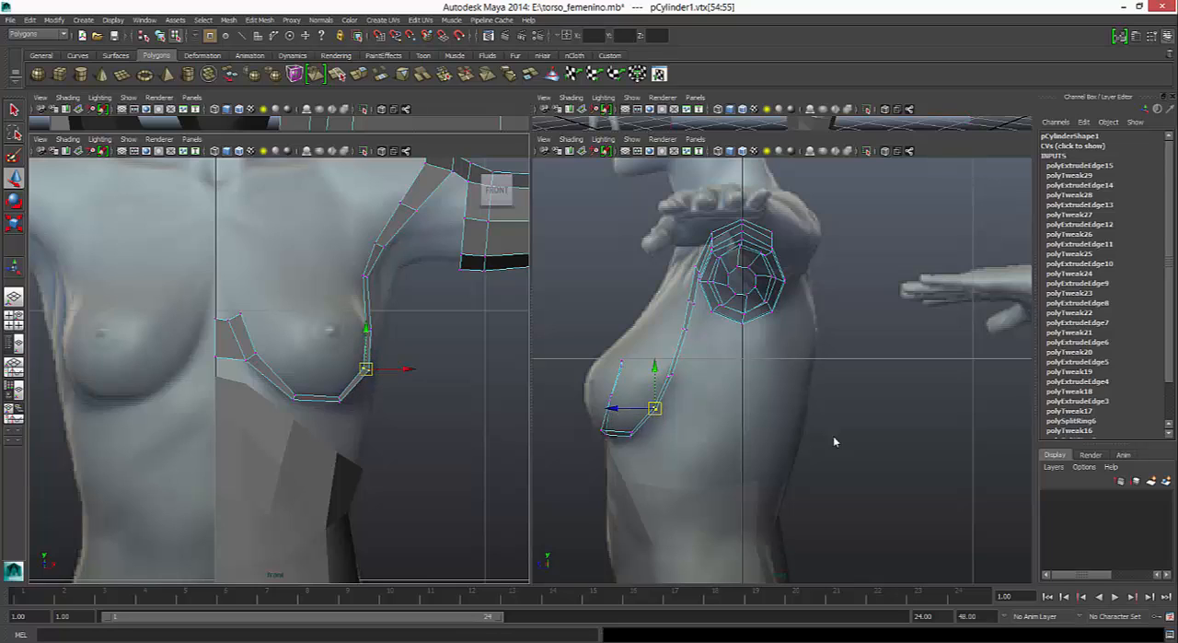
{"action": "mouse_move", "coordinate": [354, 317]}
{"action": "left_mouse_down"}
{"action": "mouse_move", "coordinate": [380, 343]}
{"action": "mouse_move", "coordinate": [368, 335]}
{"action": "left_mouse_up"}
{"action": "left_click_drag", "start_coordinate": [367, 288], "coordinate": [366, 285]}
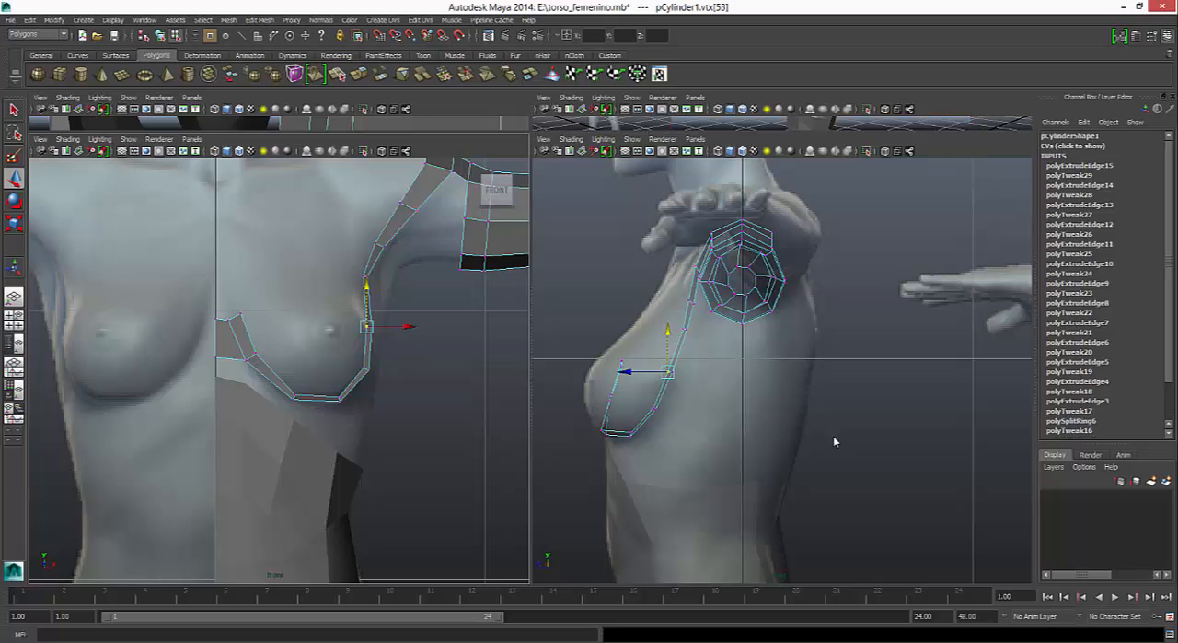
- Lower the strip's outer underside vertices slightly in the front view, and shift its inner underside and centerline vertices slightly backward in the side view
{"action": "left_click_drag", "start_coordinate": [339, 403], "coordinate": [351, 411]}
{"action": "left_click_drag", "start_coordinate": [340, 358], "coordinate": [340, 360]}
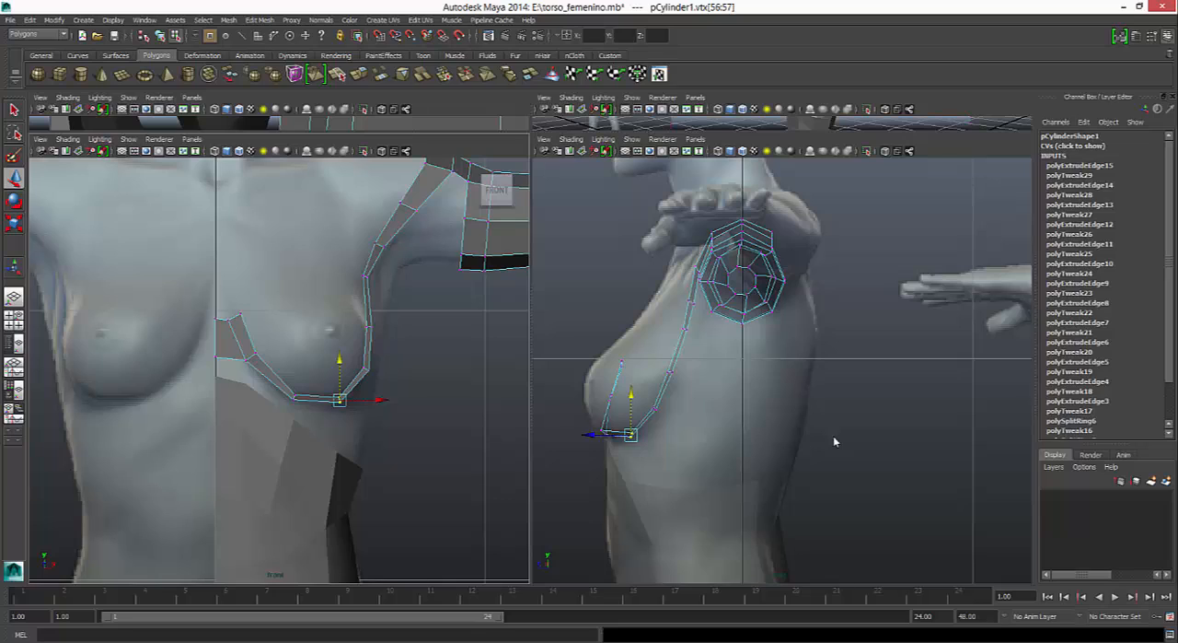
{"action": "left_click_drag", "start_coordinate": [597, 384], "coordinate": [566, 397]}
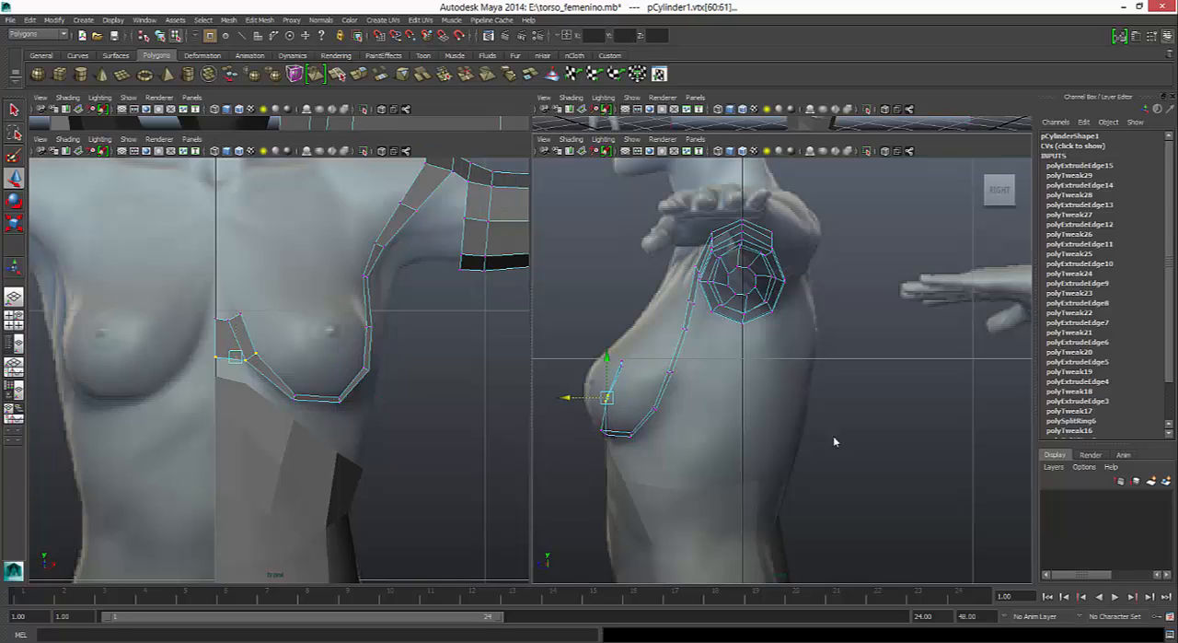
{"action": "left_click_drag", "start_coordinate": [587, 448], "coordinate": [566, 432]}
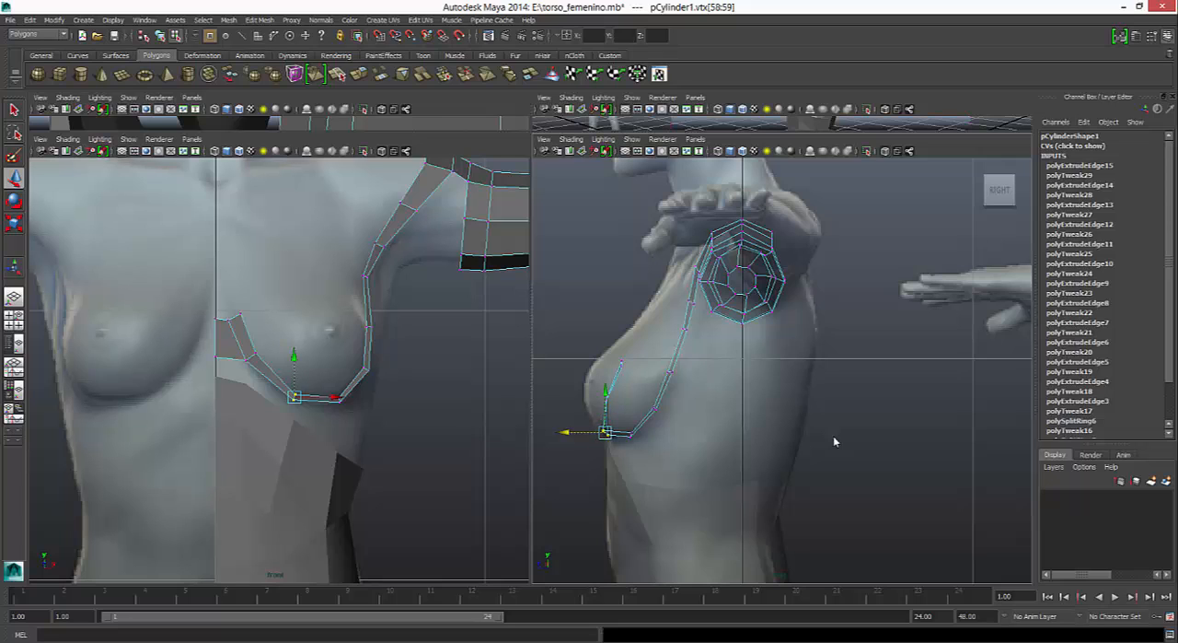
- Select the torso mesh together with the arm and breast strip mesh, and combine them into one object
{"action": "left_click", "coordinate": [287, 453]}
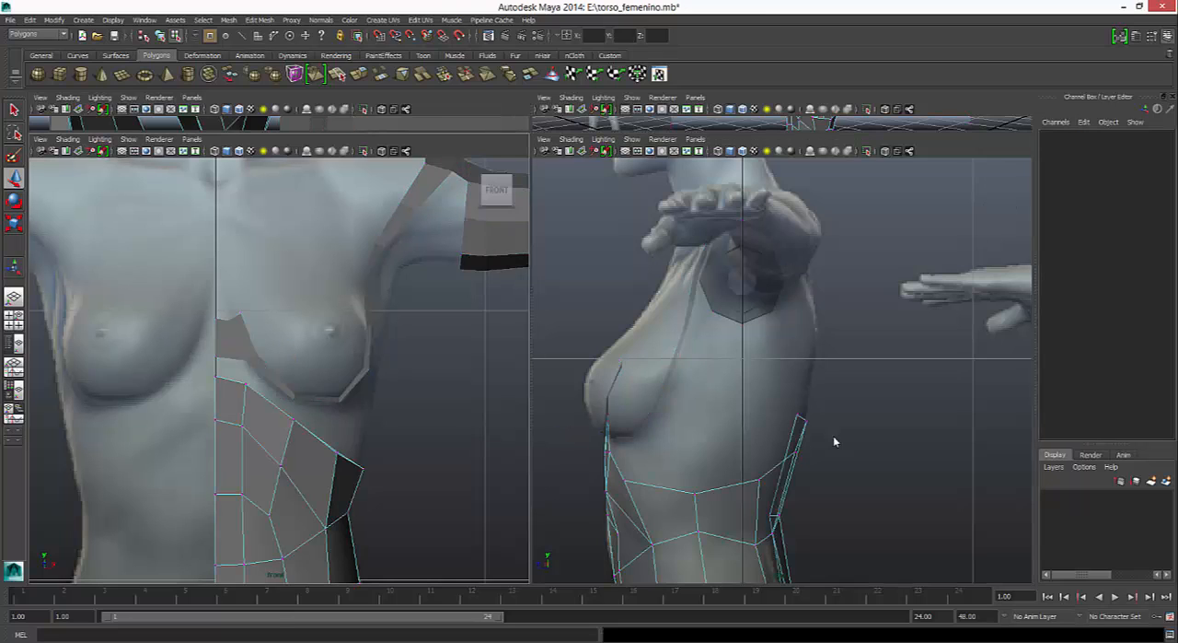
{"action": "right_click_drag", "start_coordinate": [229, 339], "coordinate": [282, 327]}
{"action": "left_click", "coordinate": [242, 339]}
{"action": "left_click", "coordinate": [246, 405], "text": "shift"}
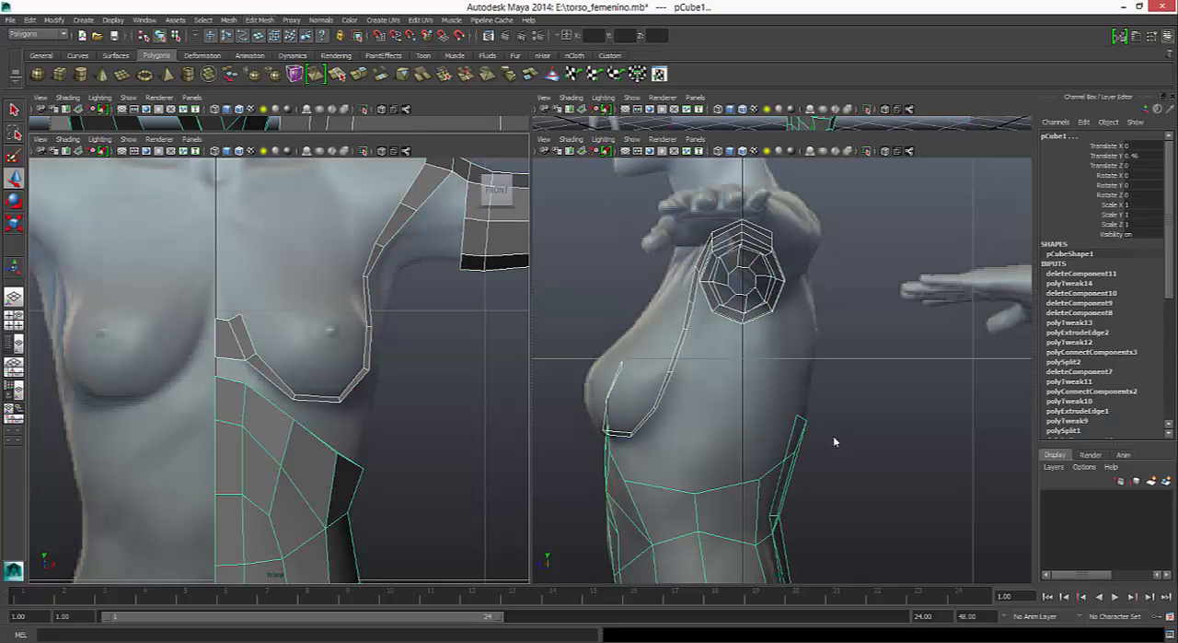
{"action": "left_click", "coordinate": [228, 20]}
{"action": "left_click", "coordinate": [246, 38]}
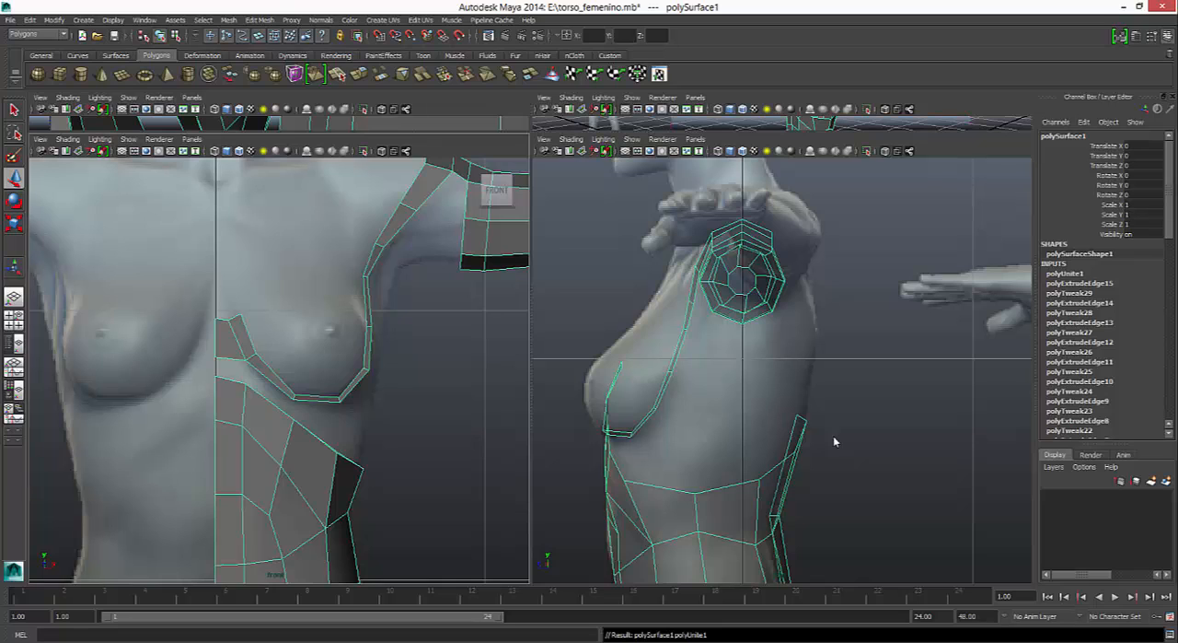
- Append a polygon between the strip's lower edge beside the centerline and the torso's top edge beneath it
{"action": "left_click", "coordinate": [260, 20]}
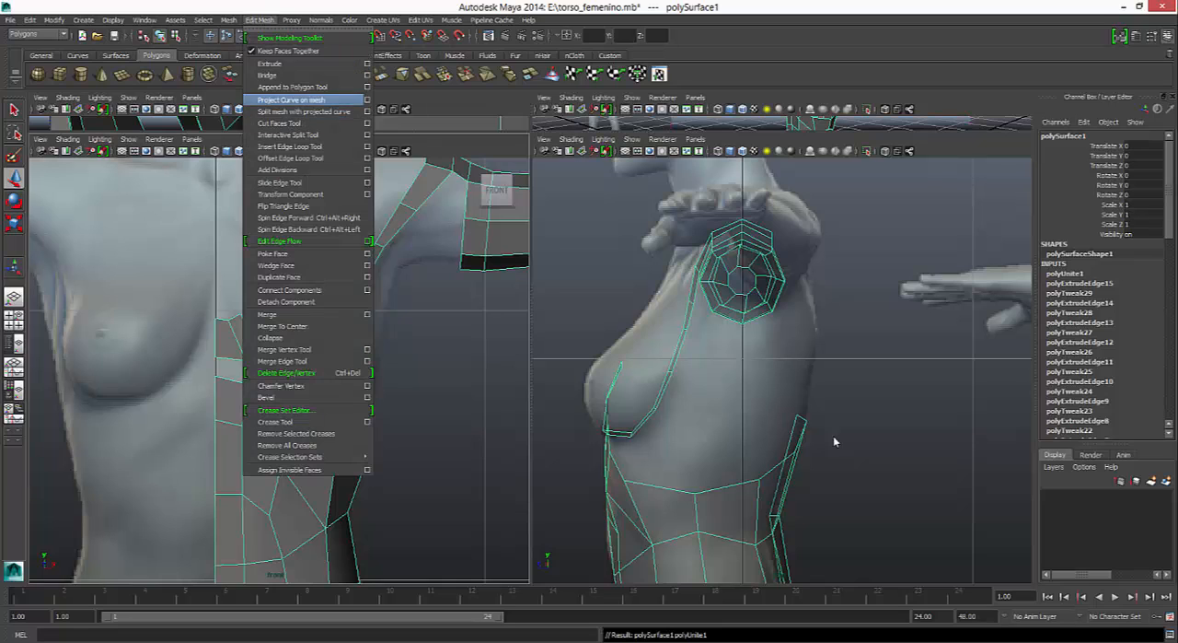
{"action": "left_click", "coordinate": [292, 87]}
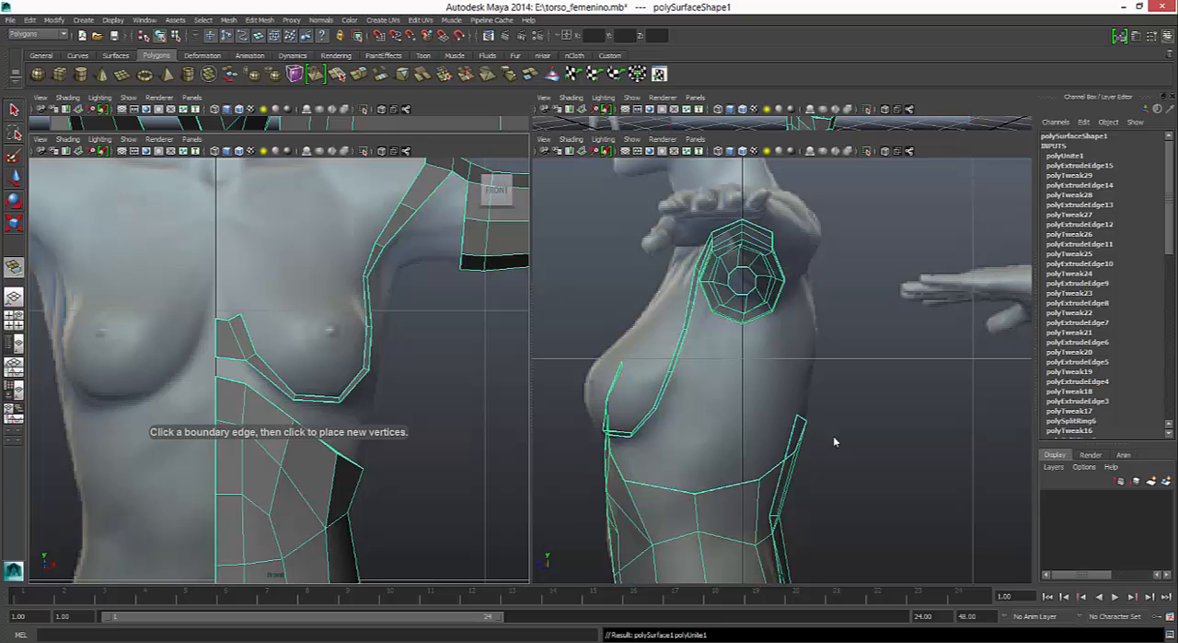
{"action": "left_click", "coordinate": [230, 359]}
{"action": "left_click", "coordinate": [230, 379]}
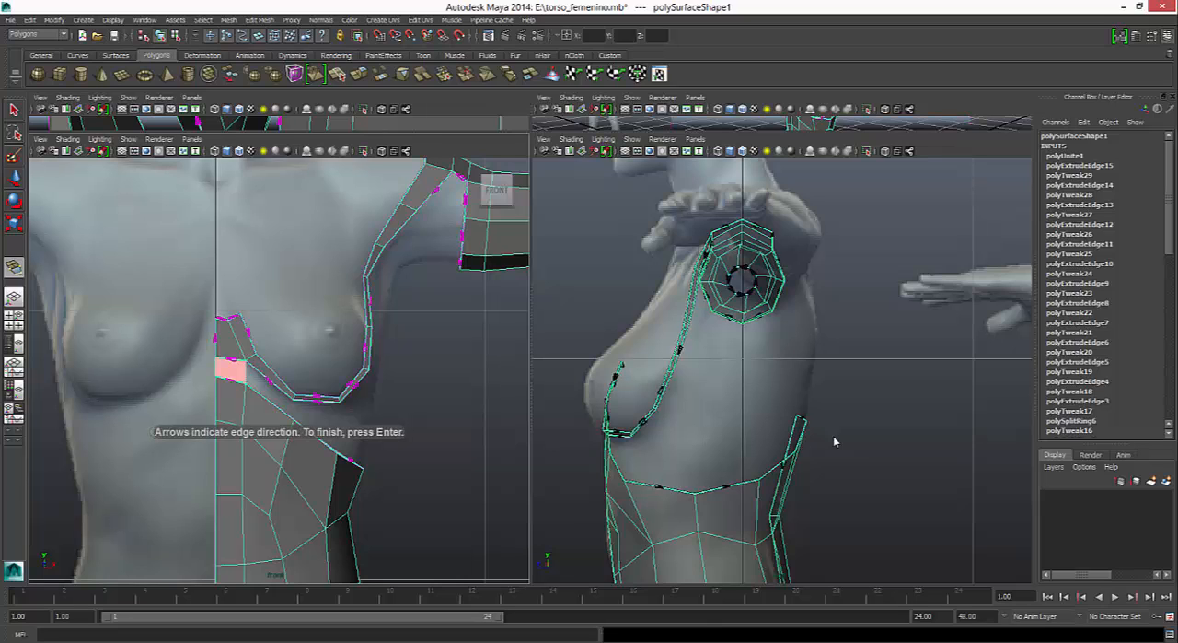
{"action": "key", "text": "Return"}
- Append a polygon filling the gap between the breast strip's lower inner diagonal edge and the adjacent torso edge
{"action": "key", "text": "g"}
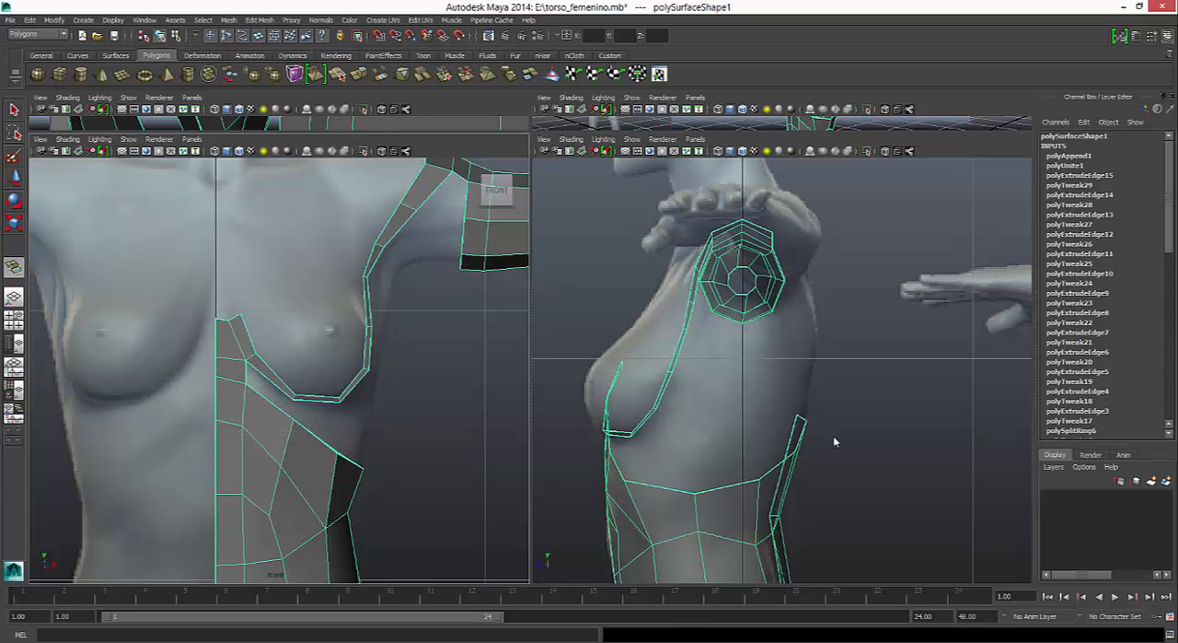
{"action": "left_click", "coordinate": [269, 380]}
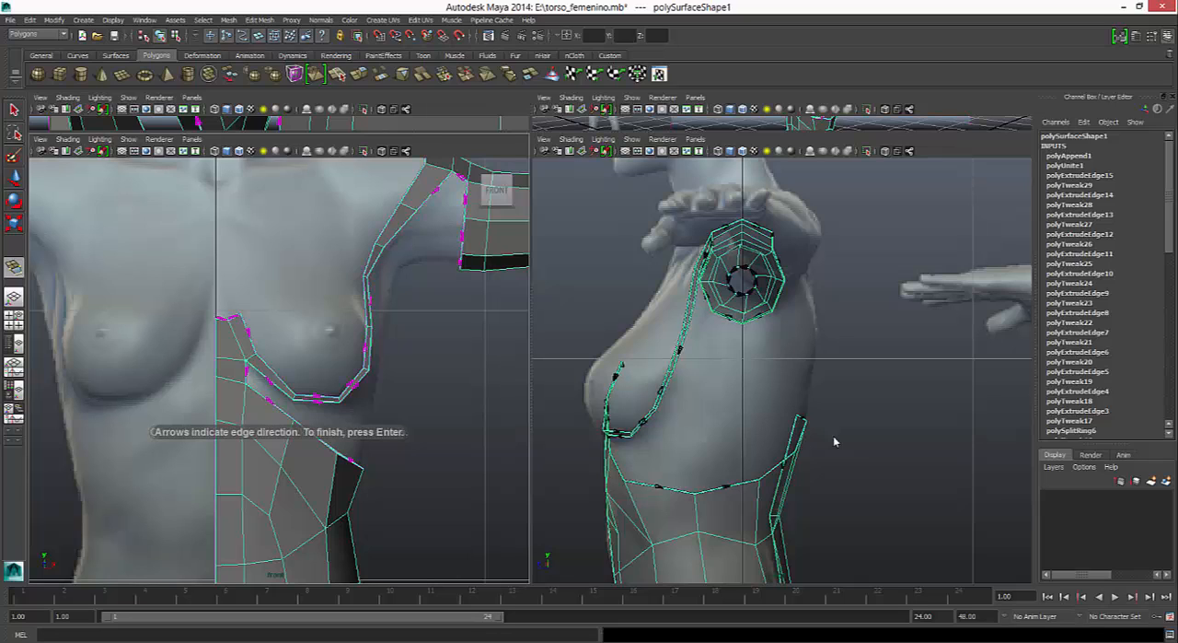
{"action": "left_click", "coordinate": [246, 372]}
{"action": "left_click", "coordinate": [270, 400]}
{"action": "key", "text": "Return"}
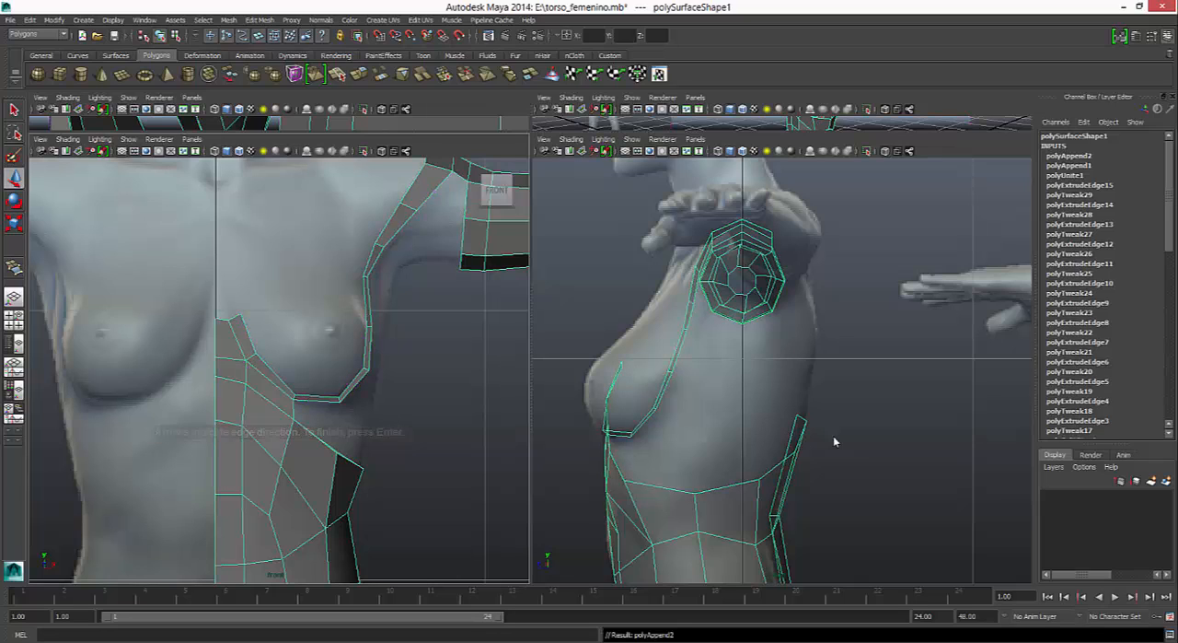
- Append a polygon between the strip's horizontal edge under the breast and the torso's upper edge below it
{"action": "key", "text": "g"}
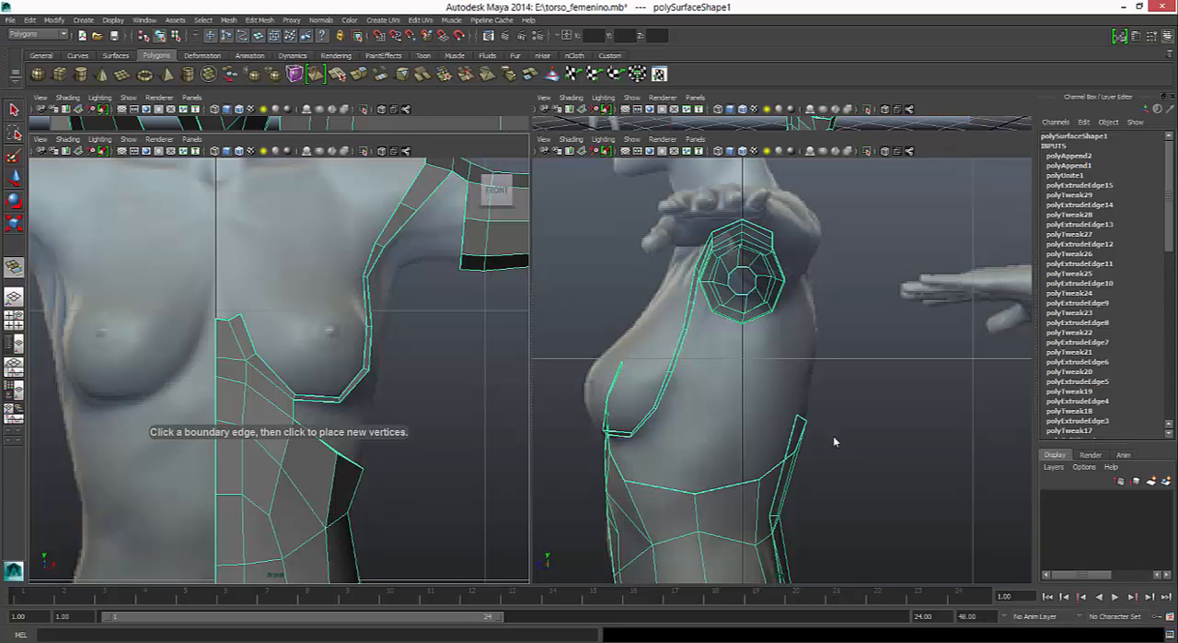
{"action": "left_click", "coordinate": [317, 400]}
{"action": "left_click", "coordinate": [316, 435]}
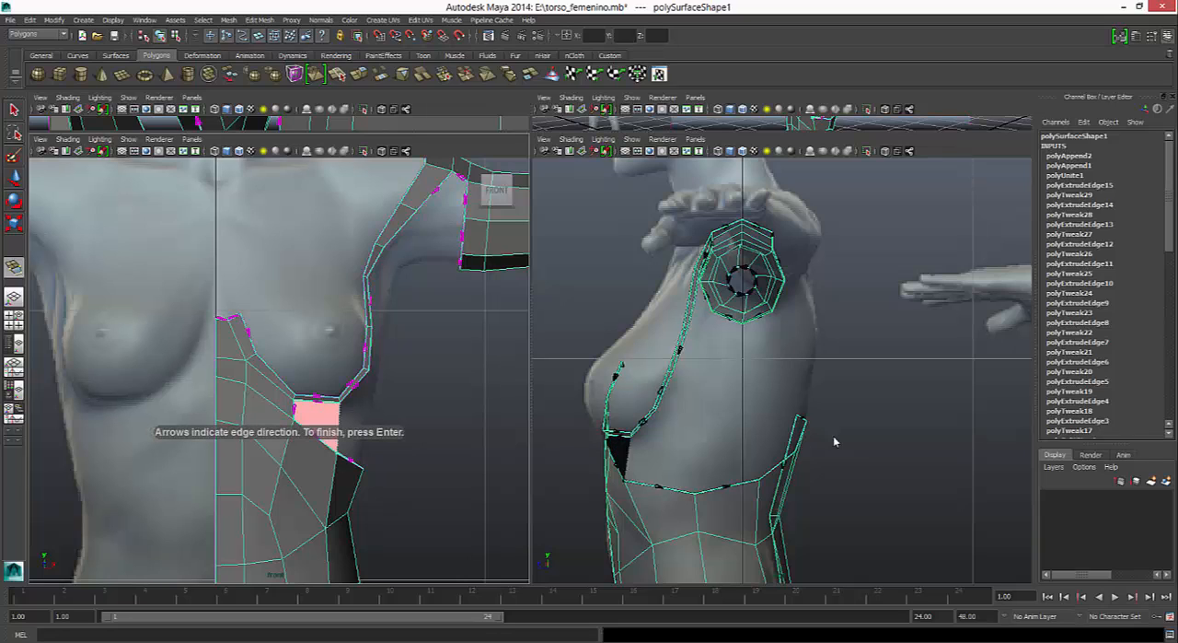
{"action": "key", "text": "Return"}
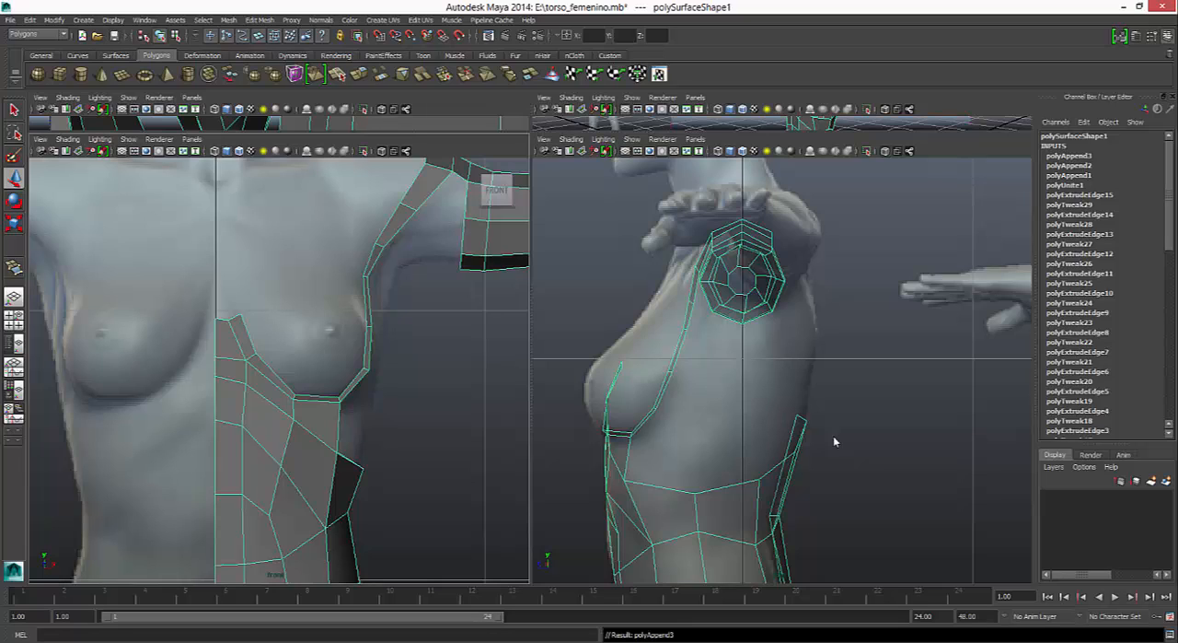
- Extrude the strip's outer edge at the breast's lower outer corner and pull it backward along the ribs in the side view
{"action": "right_click_drag", "start_coordinate": [397, 227], "coordinate": [397, 198]}
{"action": "left_click", "coordinate": [355, 386]}
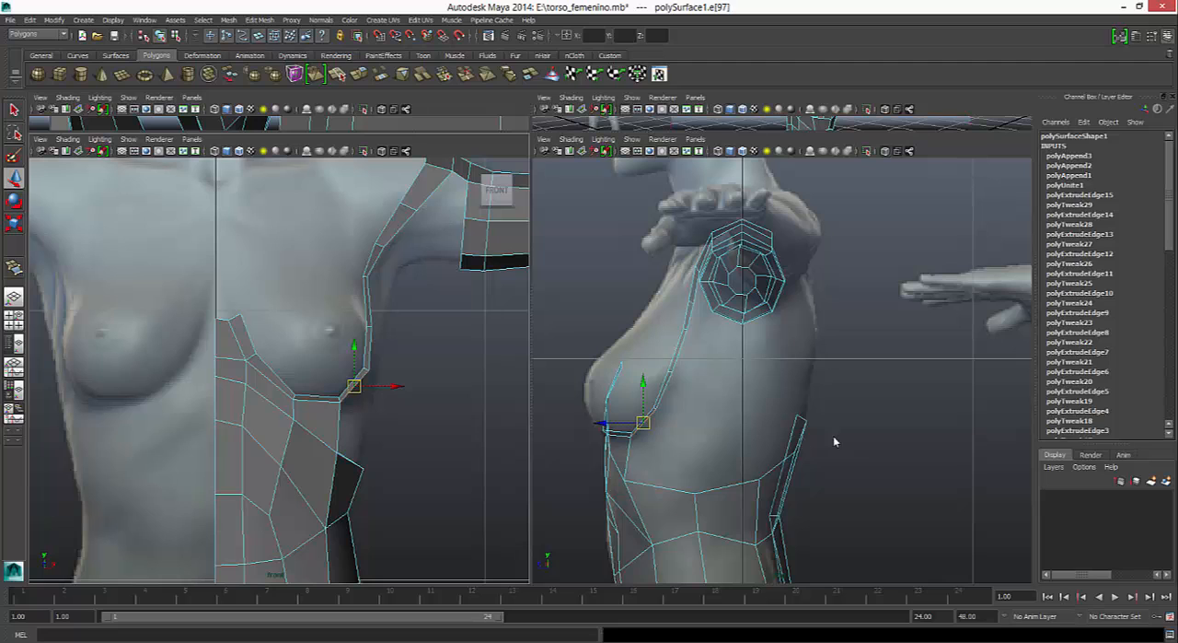
{"action": "scroll", "coordinate": [835, 442], "scroll_direction": "up", "scroll_amount": 3}
{"action": "middle_click_drag", "start_coordinate": [835, 442], "coordinate": [856, 376], "text": "alt"}
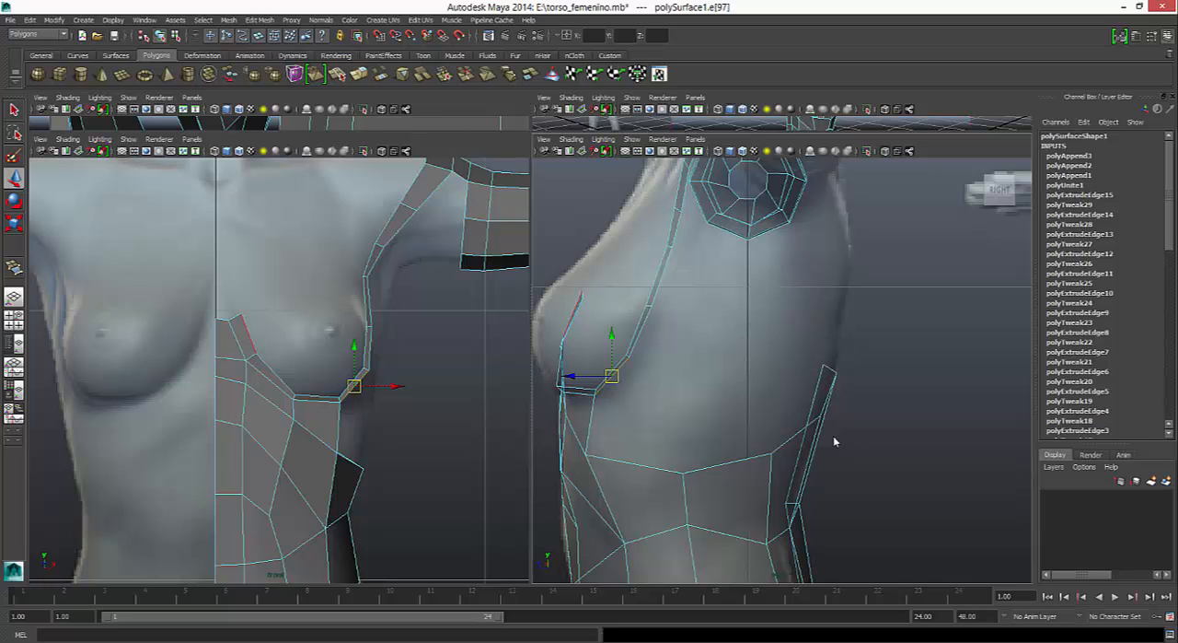
{"action": "key", "text": "ctrl+e"}
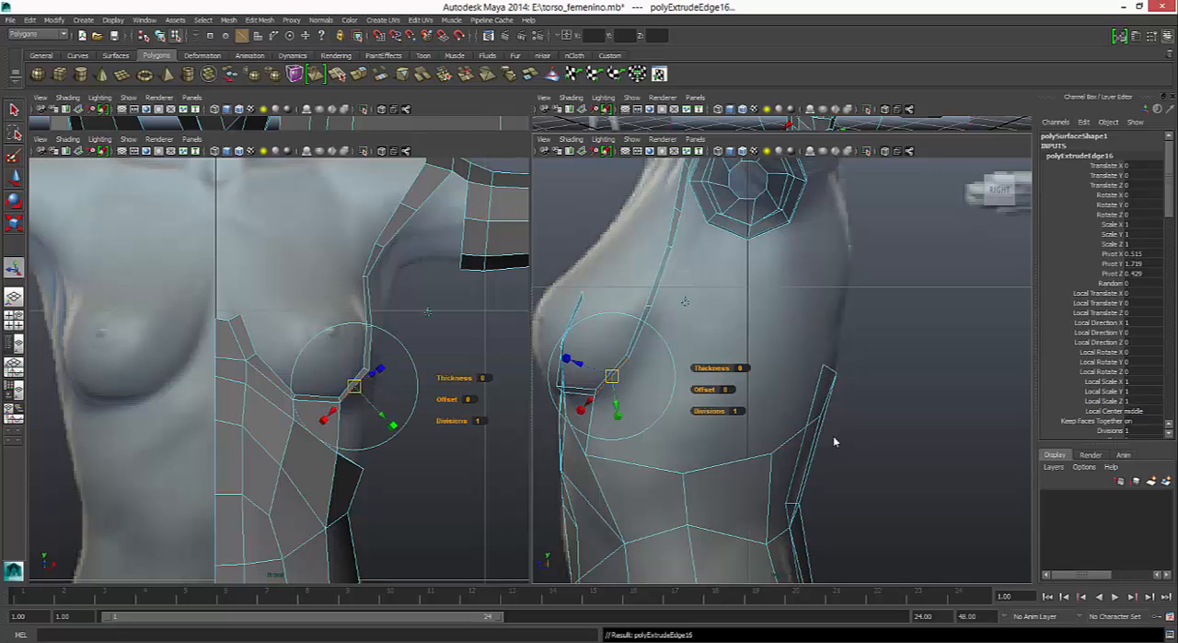
{"action": "key", "text": "w"}
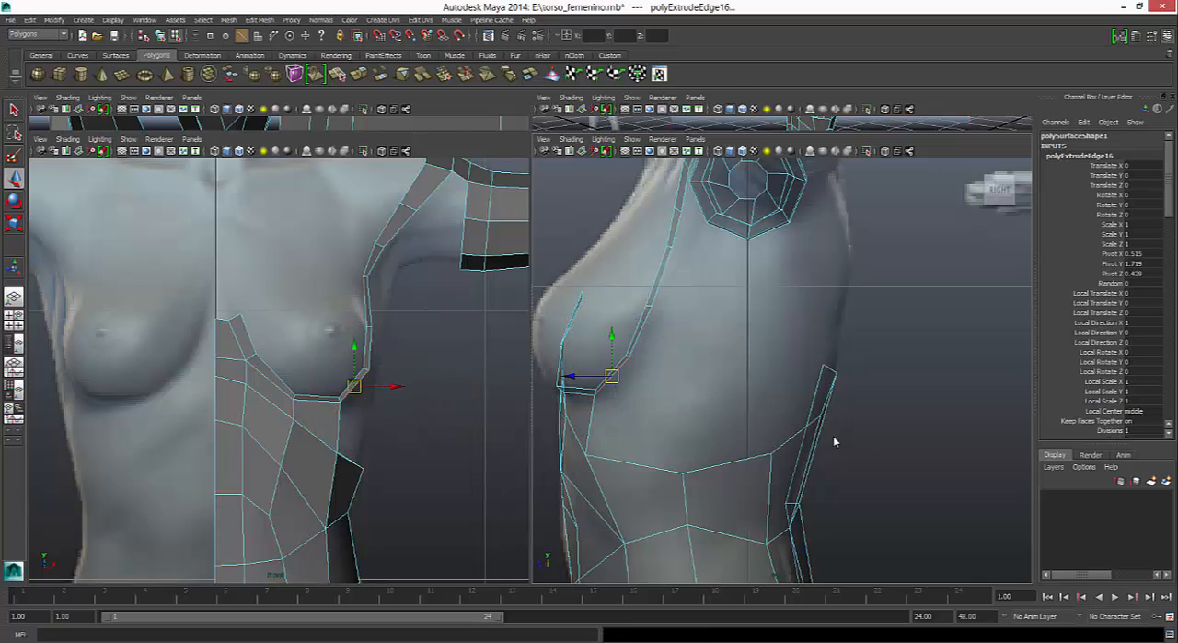
{"action": "left_click_drag", "start_coordinate": [571, 376], "coordinate": [655, 376]}
- Rotate the extruded edge to nearly vertical in the side view and shift it slightly forward
{"action": "key", "text": "e"}
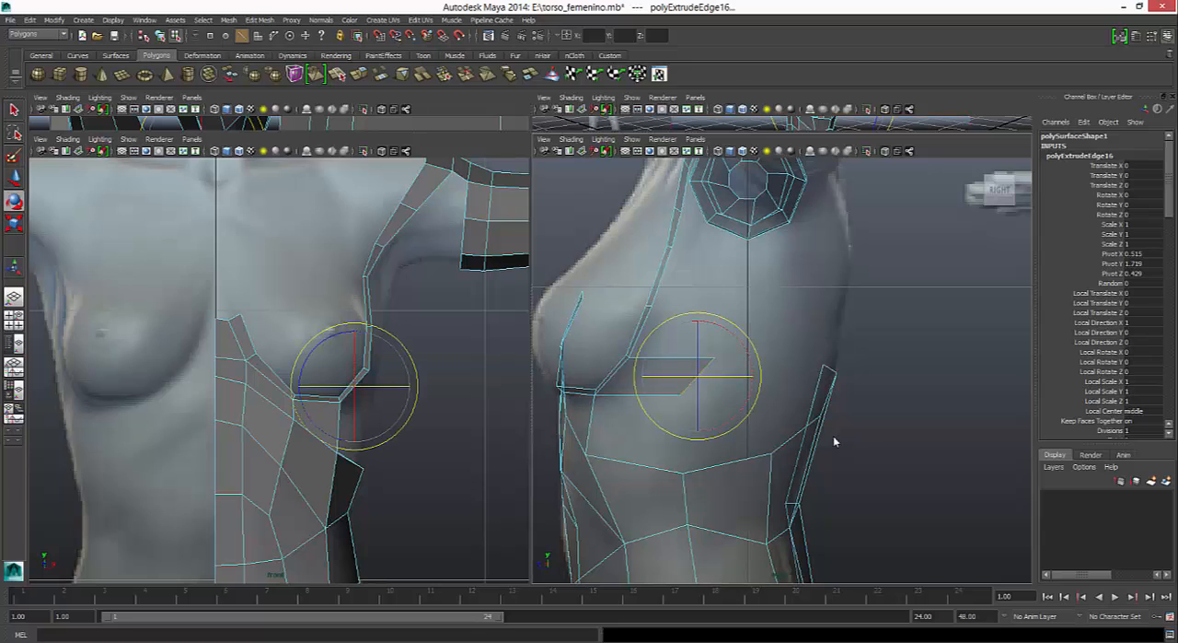
{"action": "mouse_move", "coordinate": [751, 361]}
{"action": "left_mouse_down"}
{"action": "mouse_move", "coordinate": [736, 335]}
{"action": "mouse_move", "coordinate": [698, 322]}
{"action": "left_mouse_up"}
{"action": "key", "text": "r"}
{"action": "key", "text": "w"}
{"action": "left_click_drag", "start_coordinate": [667, 375], "coordinate": [658, 376]}
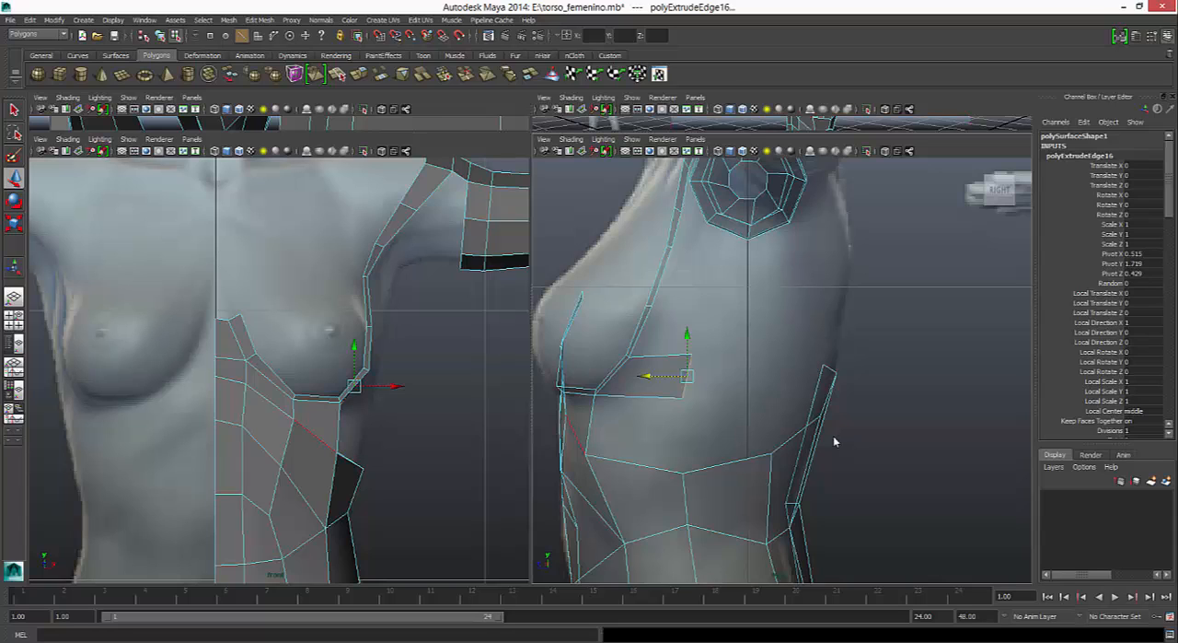
- Move the extruded edge outward in the front view, and pull its upper and lower vertices back in toward the torso's side contour
{"action": "left_click_drag", "start_coordinate": [396, 386], "coordinate": [426, 386]}
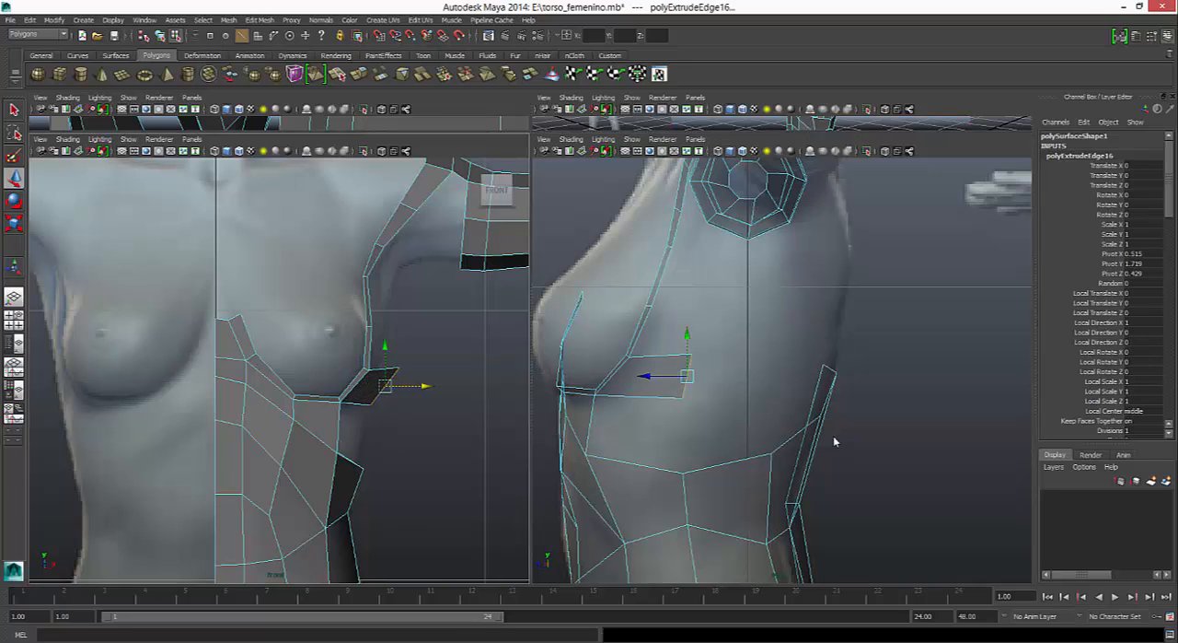
{"action": "right_click_drag", "start_coordinate": [387, 385], "coordinate": [346, 368]}
{"action": "left_click", "coordinate": [398, 367]}
{"action": "left_click_drag", "start_coordinate": [439, 368], "coordinate": [419, 368]}
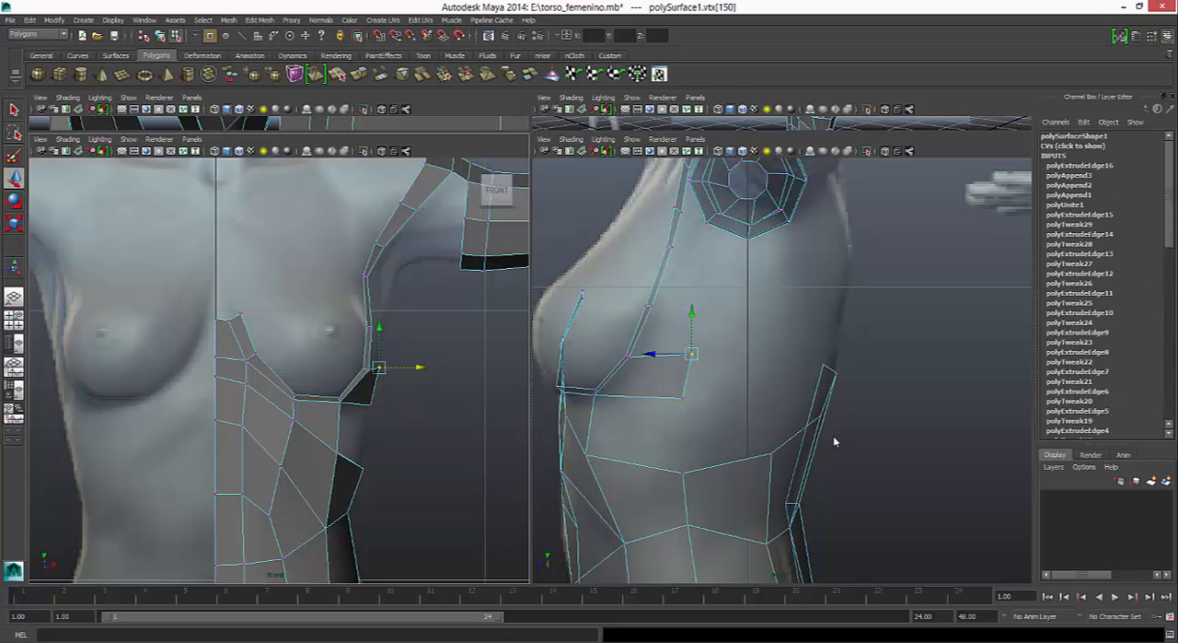
{"action": "left_click", "coordinate": [372, 406]}
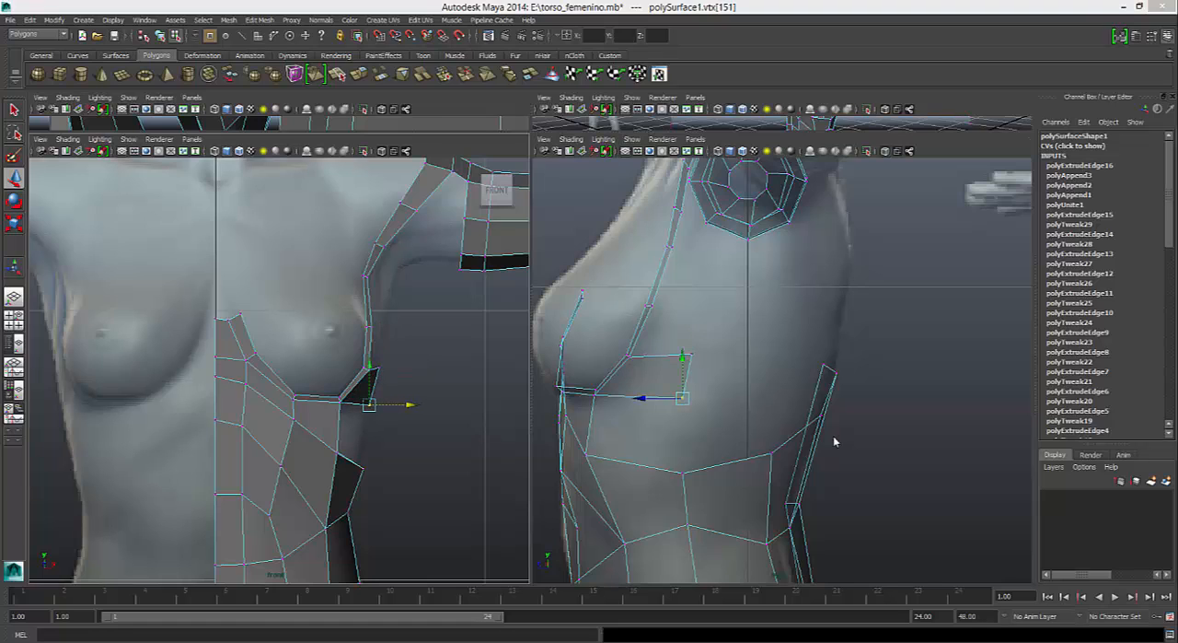
{"action": "left_click", "coordinate": [835, 442]}
- Append a polygon joining the extruded rib face's lower edge, the face under the breast and the torso's upper side edge
{"action": "key", "text": "space"}
{"action": "mouse_move", "coordinate": [835, 442]}
{"action": "left_mouse_down", "text": "alt"}
{"action": "mouse_move", "coordinate": [700, 442]}
{"action": "mouse_move", "coordinate": [835, 442]}
{"action": "left_mouse_up", "text": "alt"}
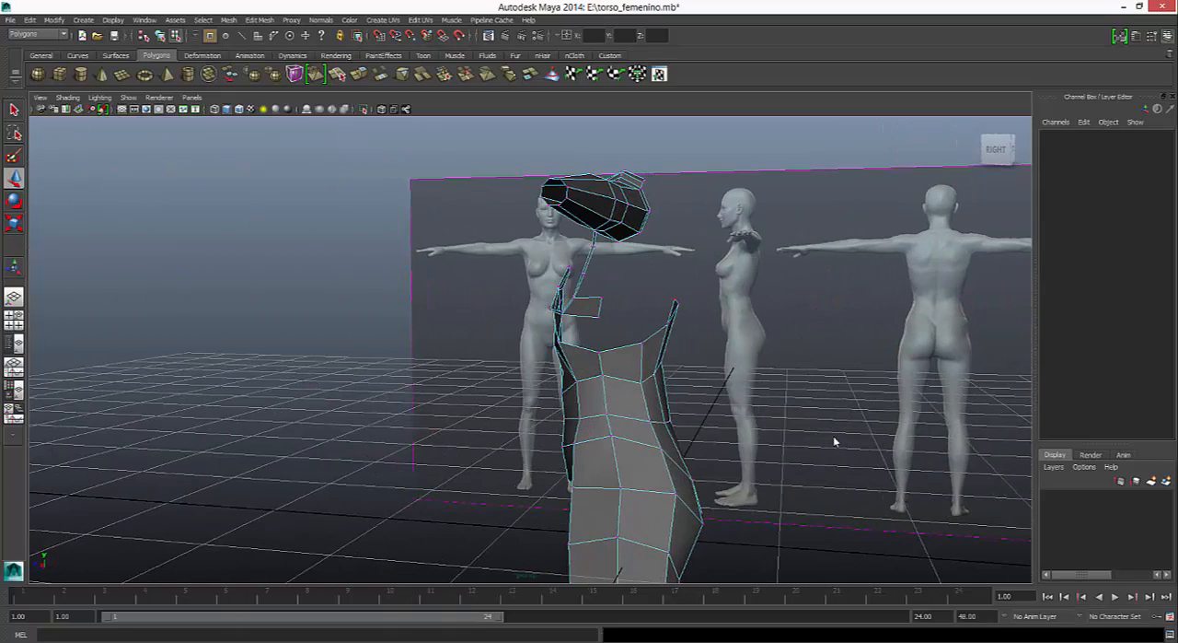
{"action": "key", "text": "space"}
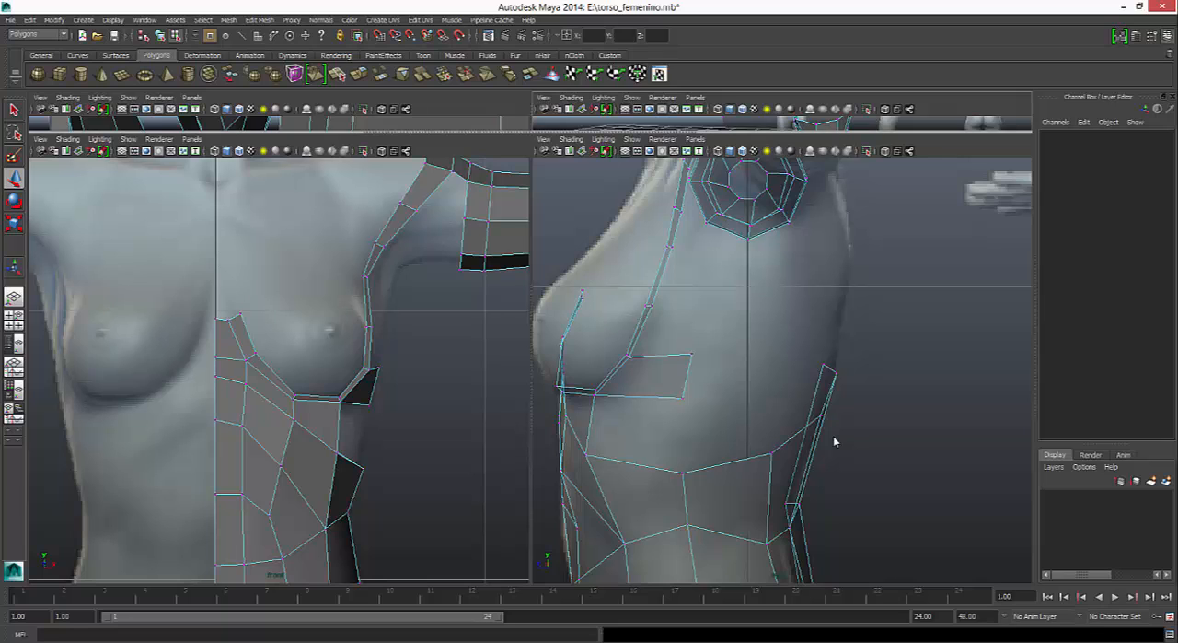
{"action": "left_click", "coordinate": [260, 20]}
{"action": "left_click", "coordinate": [293, 87]}
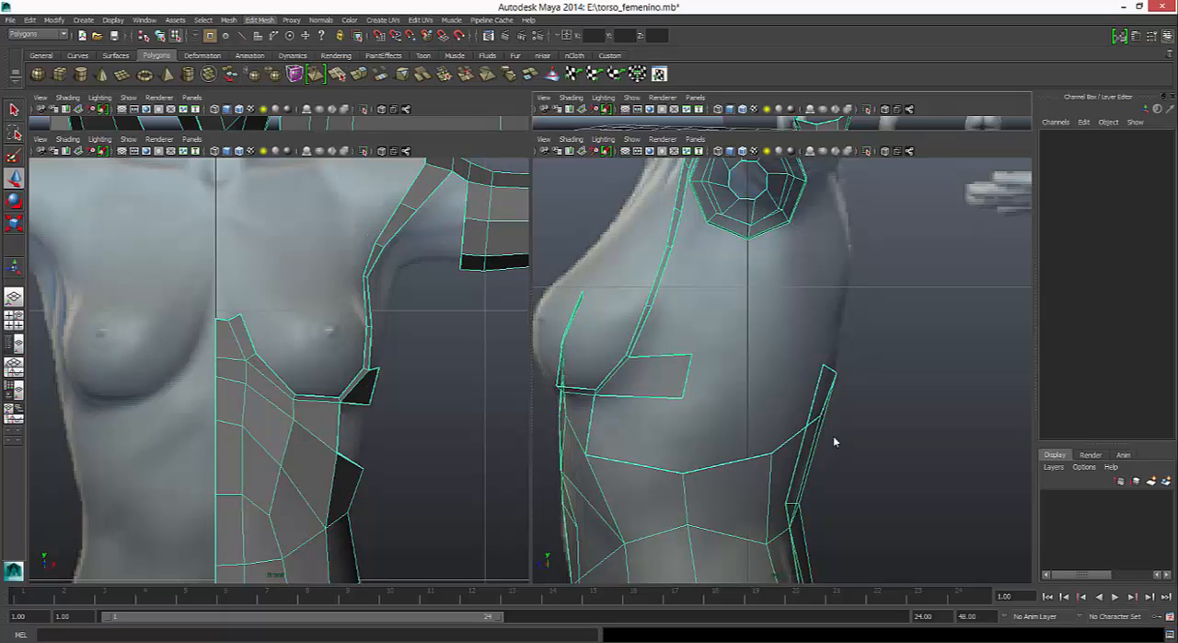
{"action": "left_click", "coordinate": [639, 397]}
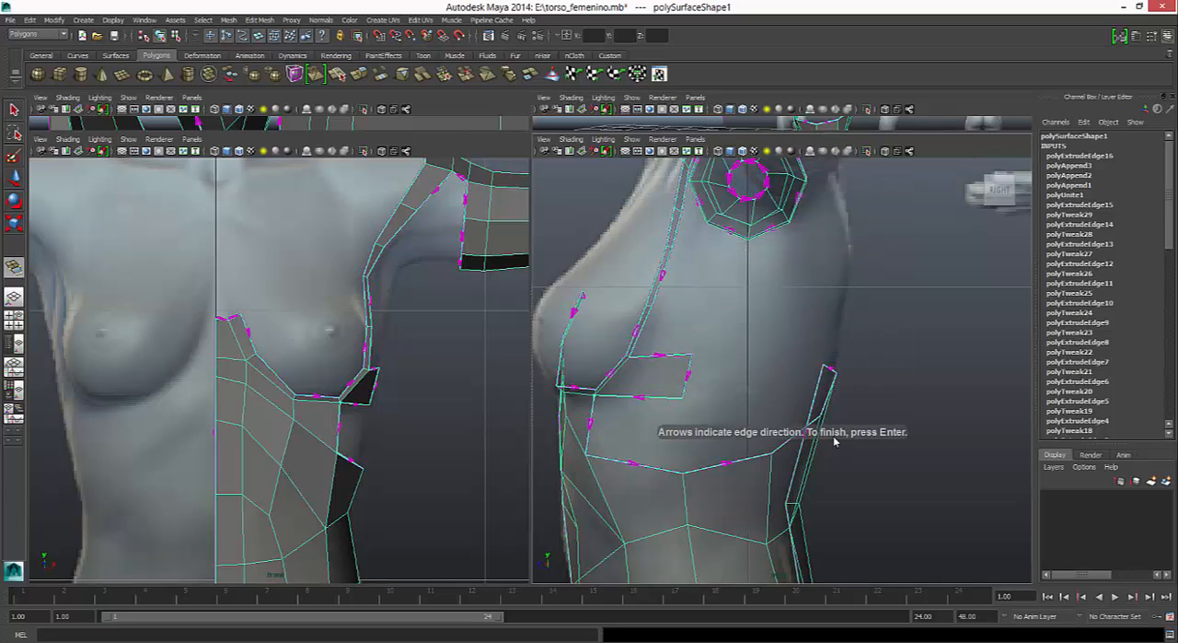
{"action": "left_click", "coordinate": [590, 426]}
{"action": "left_click", "coordinate": [635, 463]}
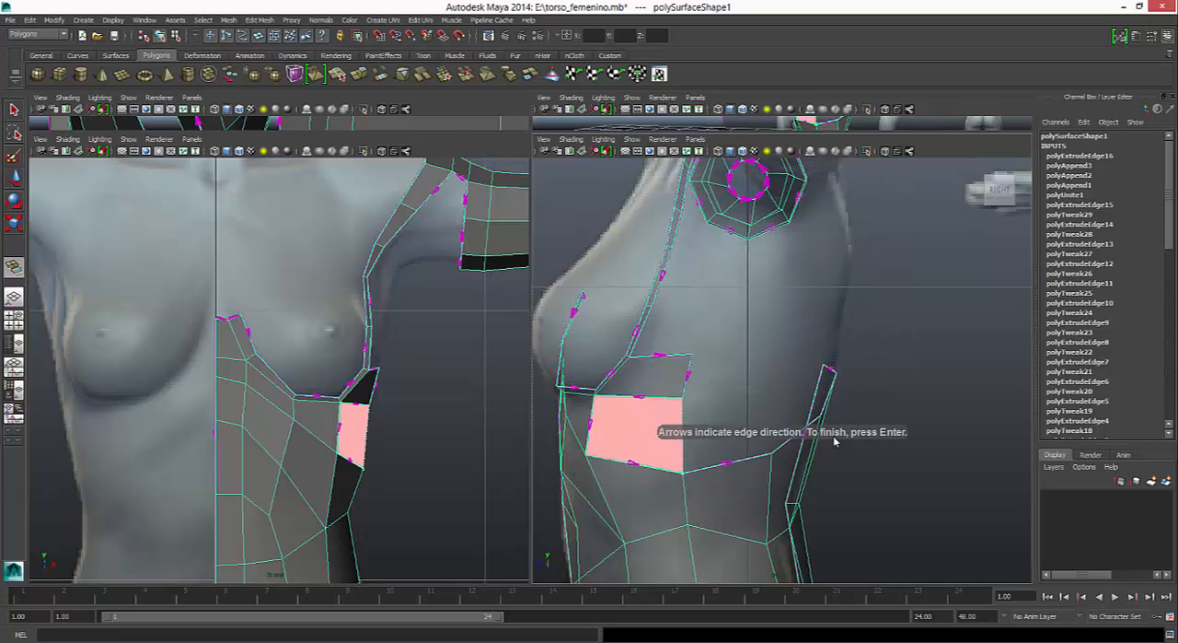
{"action": "key", "text": "Return"}
{"action": "left_click", "coordinate": [835, 441], "text": "alt"}
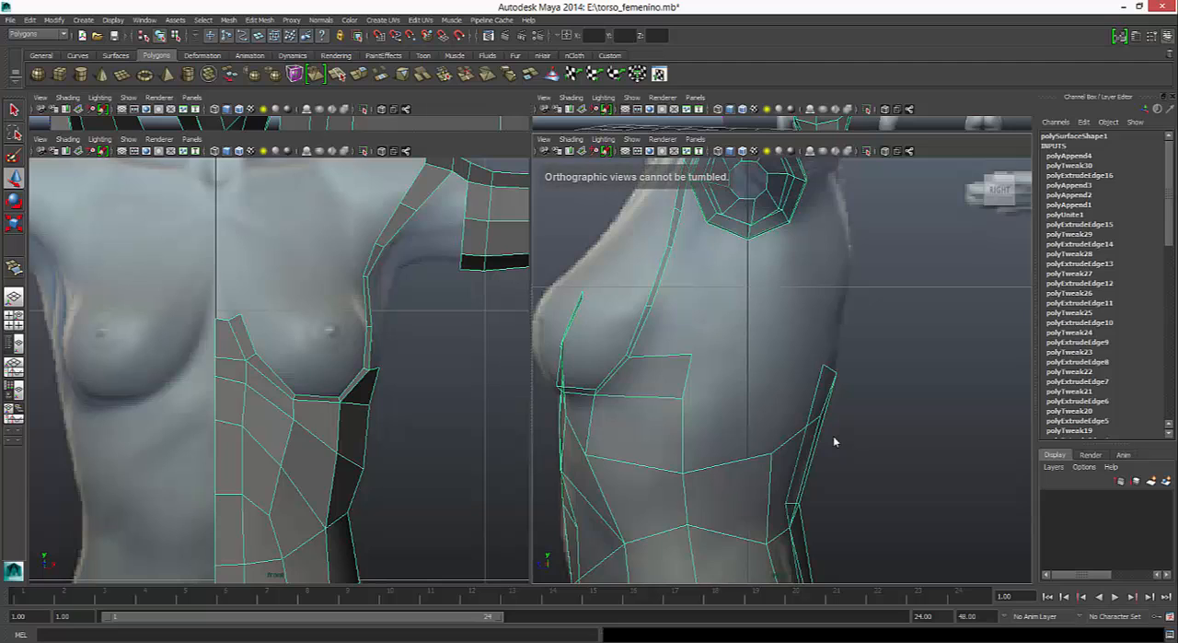
- Examine the open gap between the arm's underside and the torso's upper side edge from several angles
{"action": "middle_click_drag", "start_coordinate": [835, 441], "coordinate": [820, 476], "text": "alt"}
{"action": "right_click_drag", "start_coordinate": [835, 441], "coordinate": [856, 446], "text": "alt"}
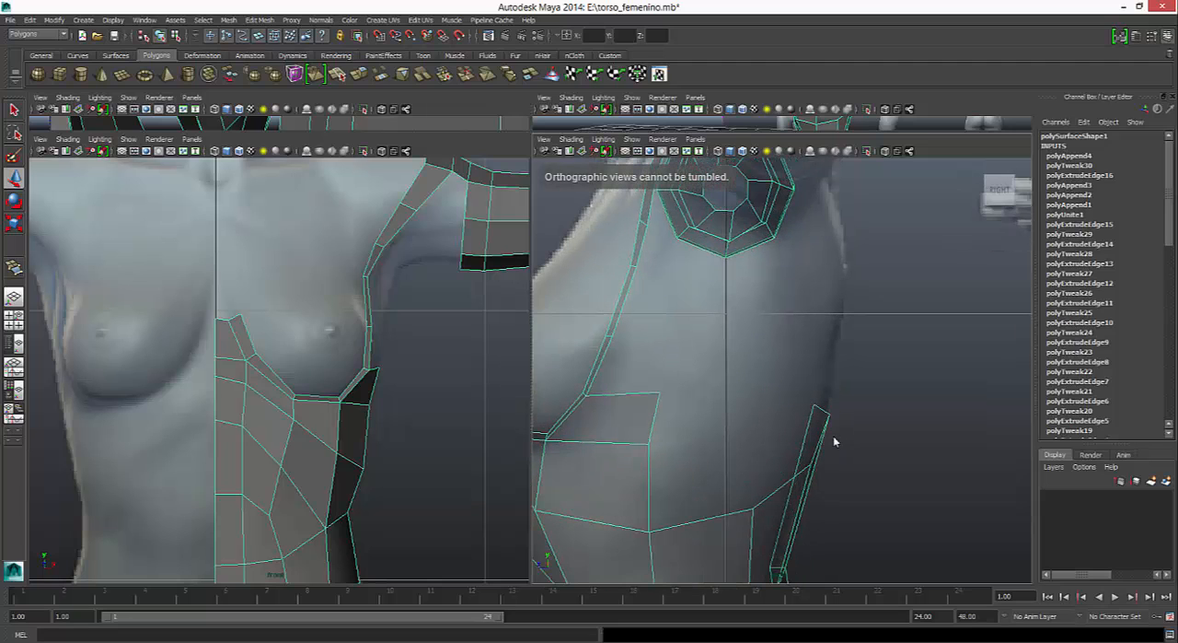
{"action": "middle_click_drag", "start_coordinate": [835, 441], "coordinate": [824, 432], "text": "alt"}
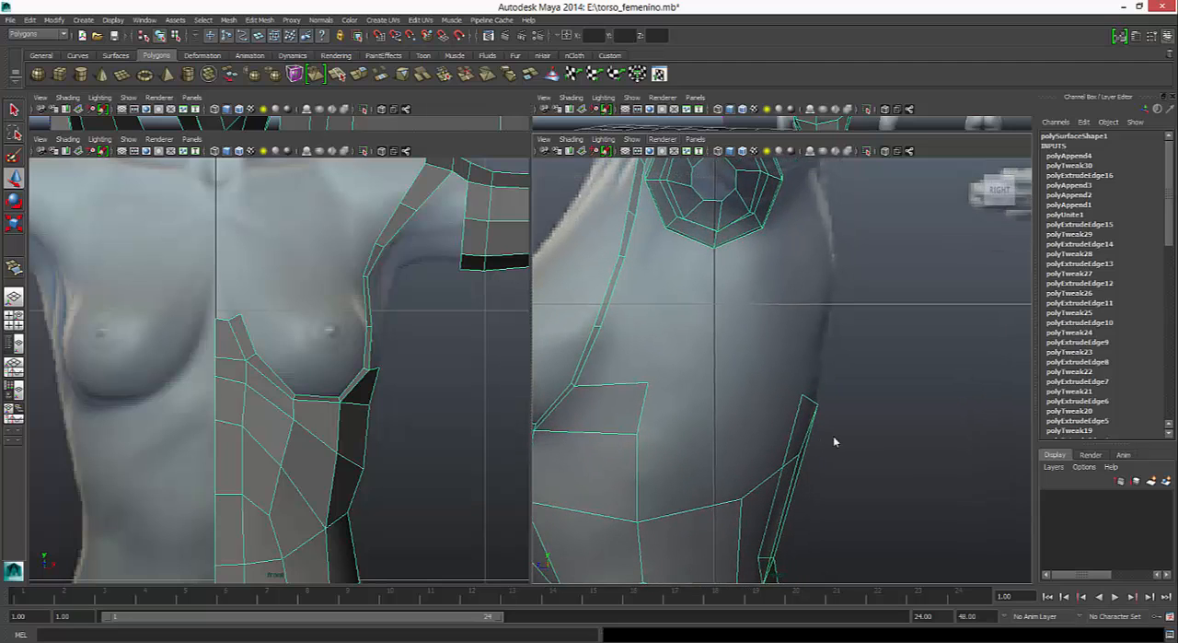
{"action": "key", "text": "space"}
{"action": "mouse_move", "coordinate": [835, 441]}
{"action": "left_mouse_down", "text": "alt"}
{"action": "mouse_move", "coordinate": [751, 470]}
{"action": "mouse_move", "coordinate": [806, 391]}
{"action": "mouse_move", "coordinate": [811, 443]}
{"action": "mouse_move", "coordinate": [768, 446]}
{"action": "left_mouse_up", "text": "alt"}
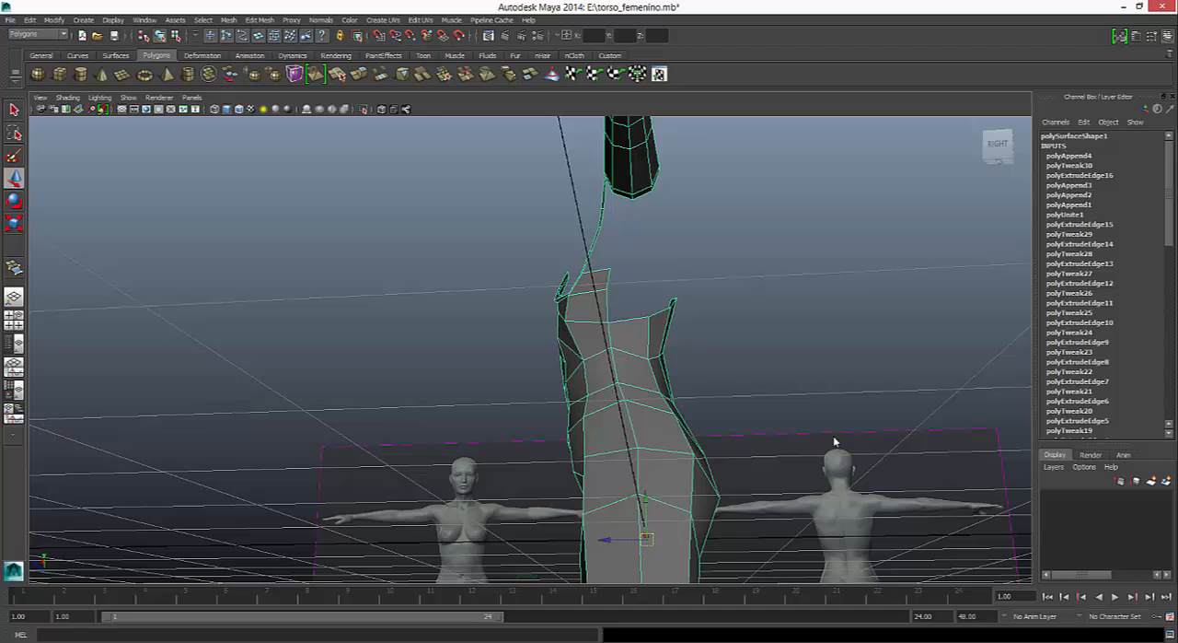
{"action": "left_click_drag", "start_coordinate": [835, 441], "coordinate": [833, 488], "text": "alt"}
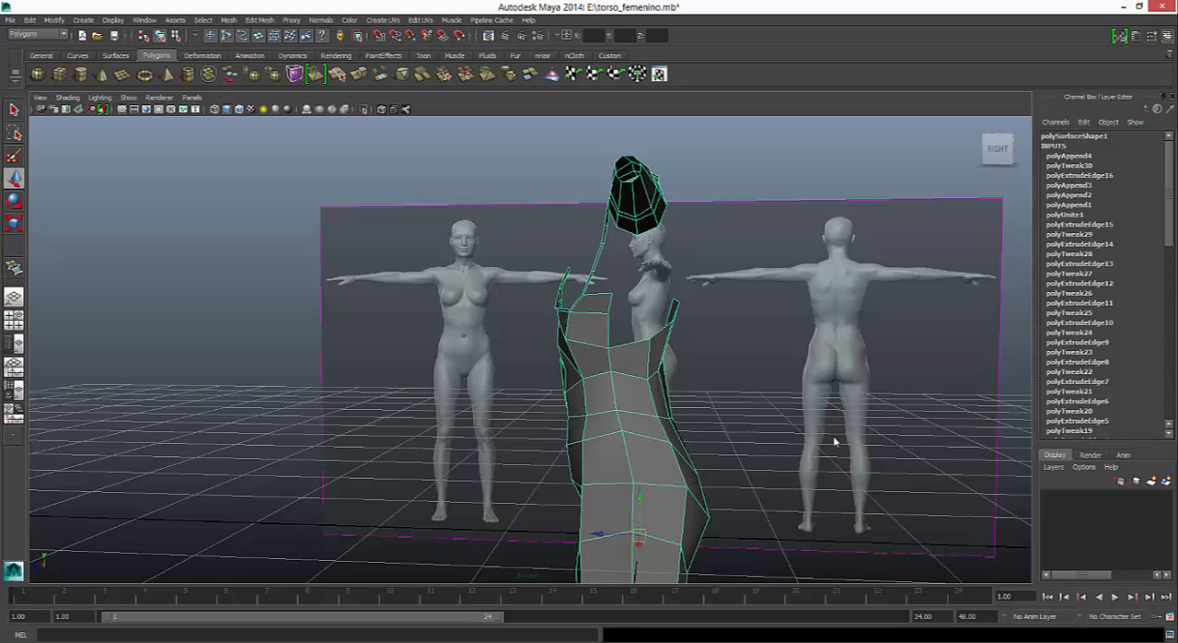
{"action": "left_click_drag", "start_coordinate": [835, 441], "coordinate": [835, 396], "text": "alt"}
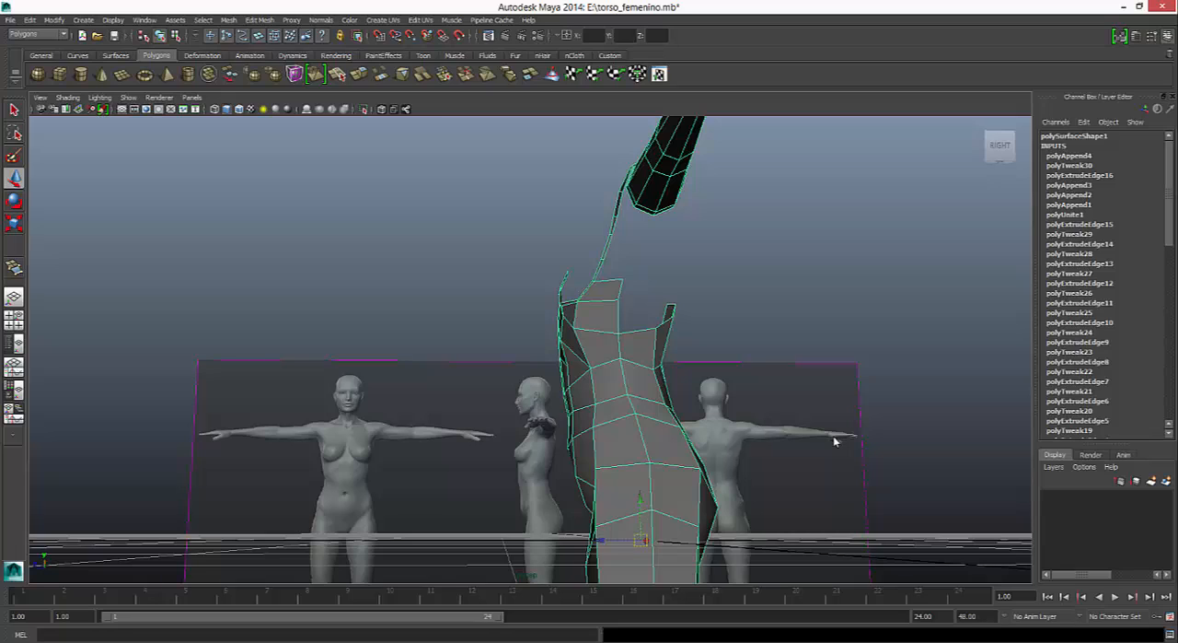
{"action": "left_click_drag", "start_coordinate": [835, 441], "coordinate": [835, 441], "text": "alt"}
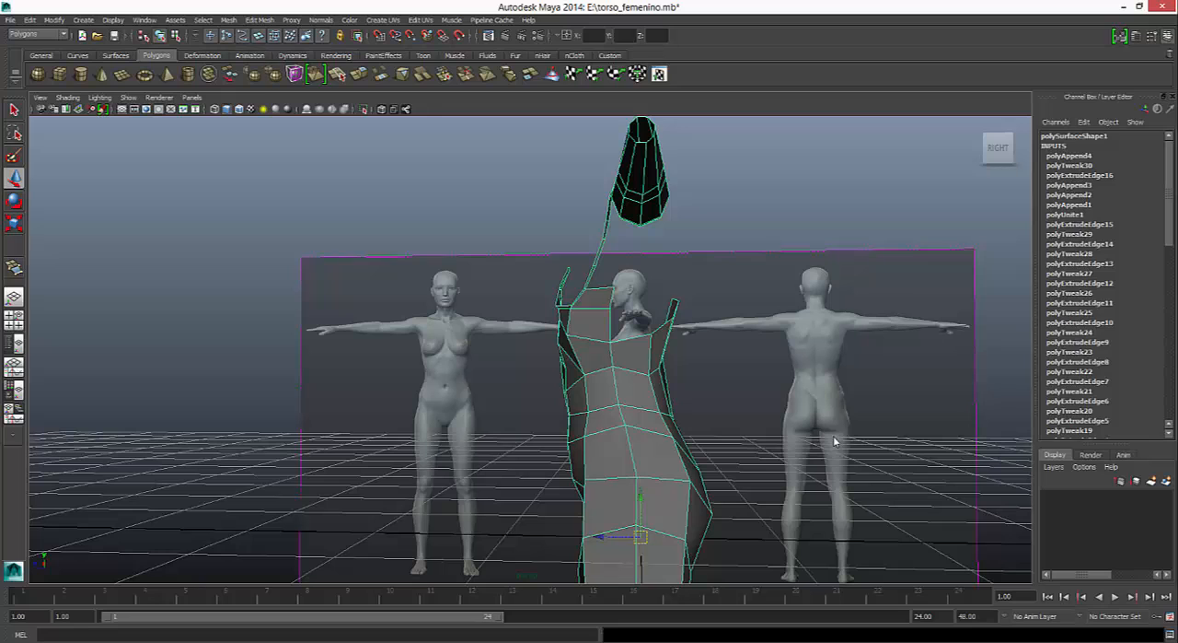
- Append a polygon joining the torso's upper side edge behind the rib face to the underside edge of the arm
{"action": "left_click", "coordinate": [260, 20]}
{"action": "left_click", "coordinate": [291, 87]}
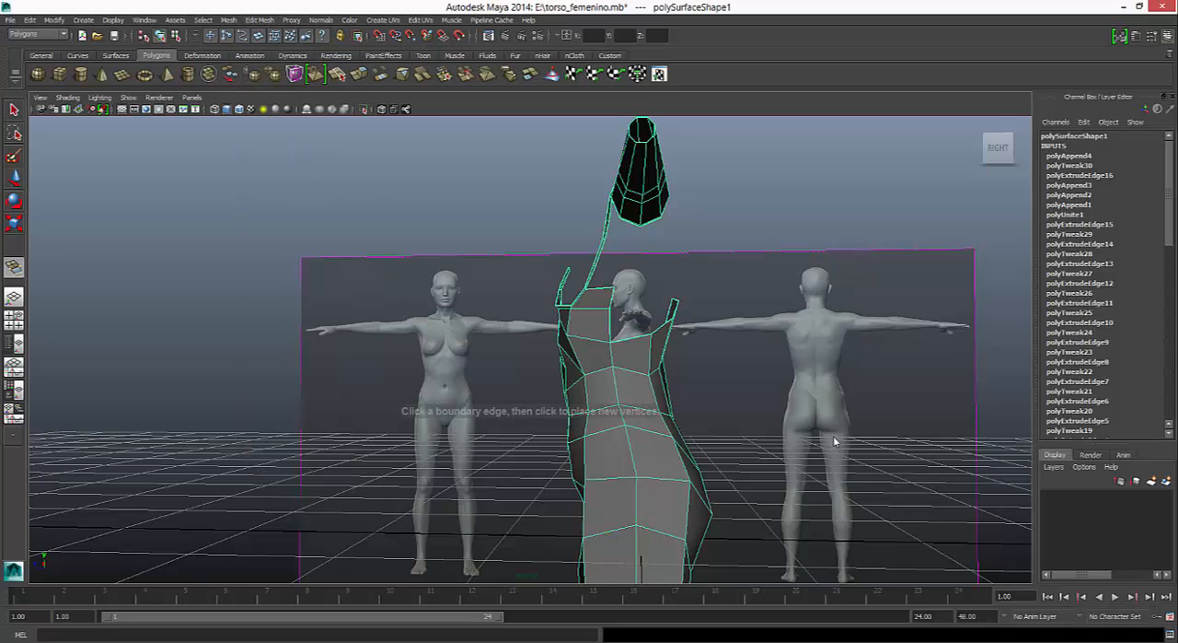
{"action": "left_click", "coordinate": [599, 289]}
{"action": "left_click_drag", "start_coordinate": [835, 441], "coordinate": [835, 441], "text": "alt"}
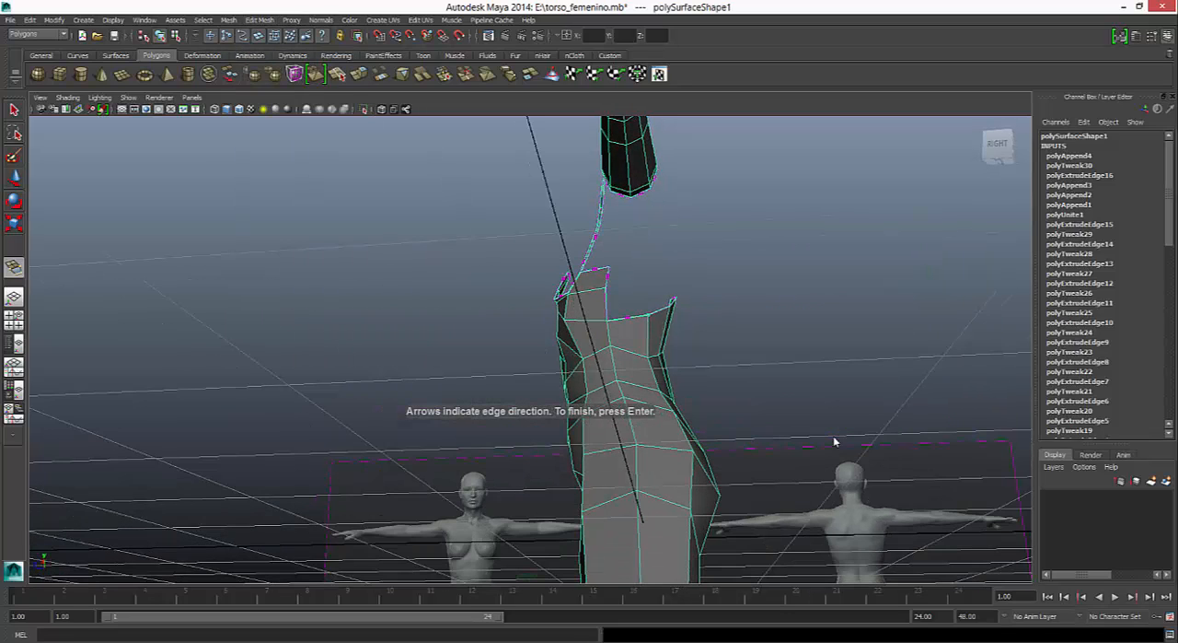
{"action": "left_click", "coordinate": [642, 193]}
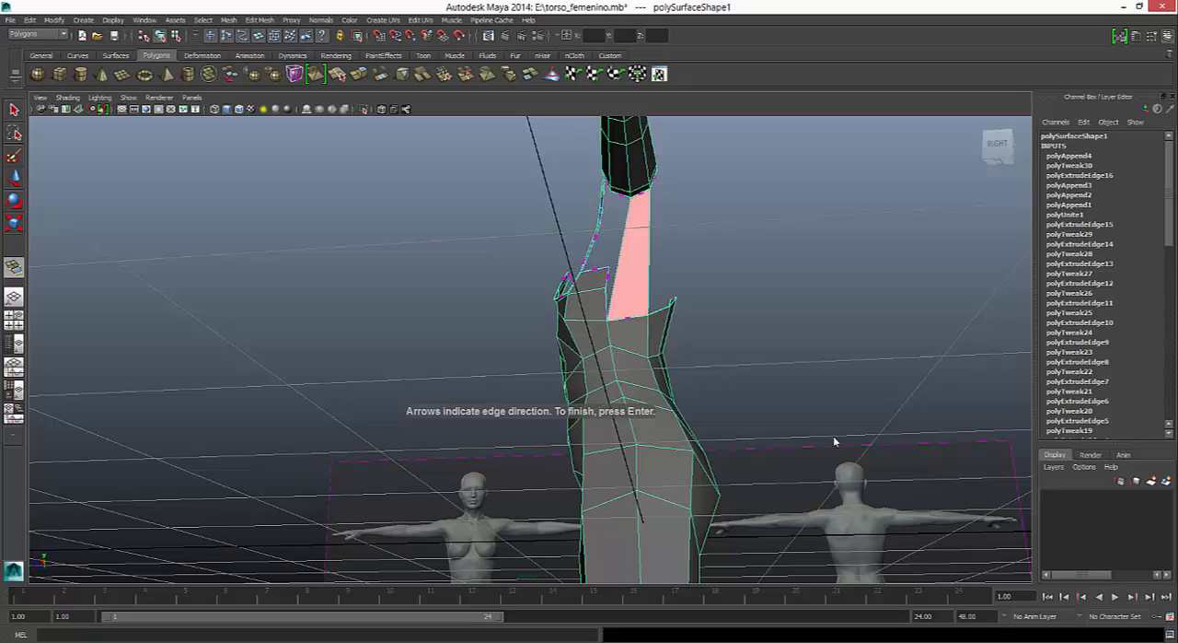
{"action": "key", "text": "Return"}
- Insert two horizontal edge loops across the lower part of the new face between torso and arm
{"action": "left_click_drag", "start_coordinate": [835, 441], "coordinate": [835, 441], "text": "alt"}
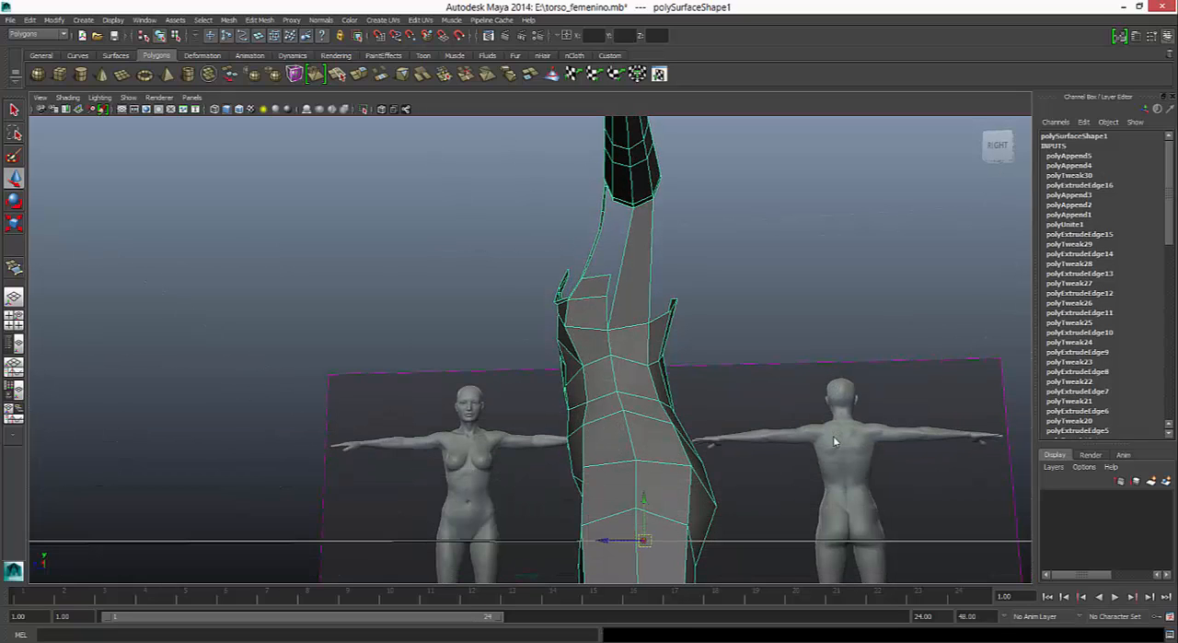
{"action": "left_click", "coordinate": [259, 20]}
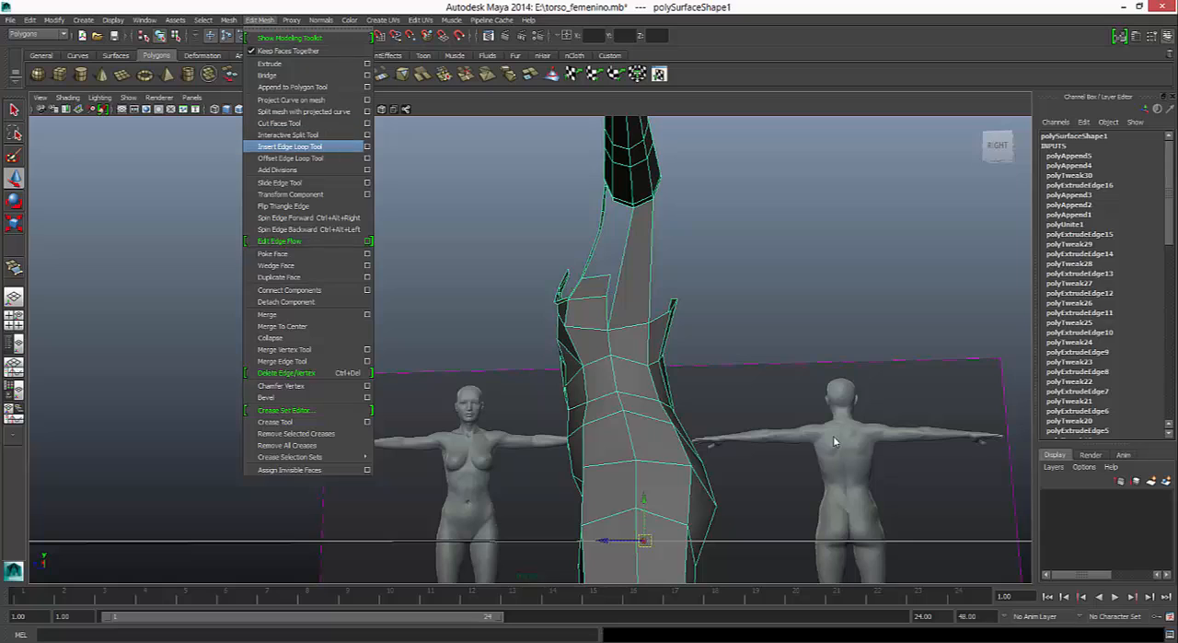
{"action": "left_click", "coordinate": [290, 147]}
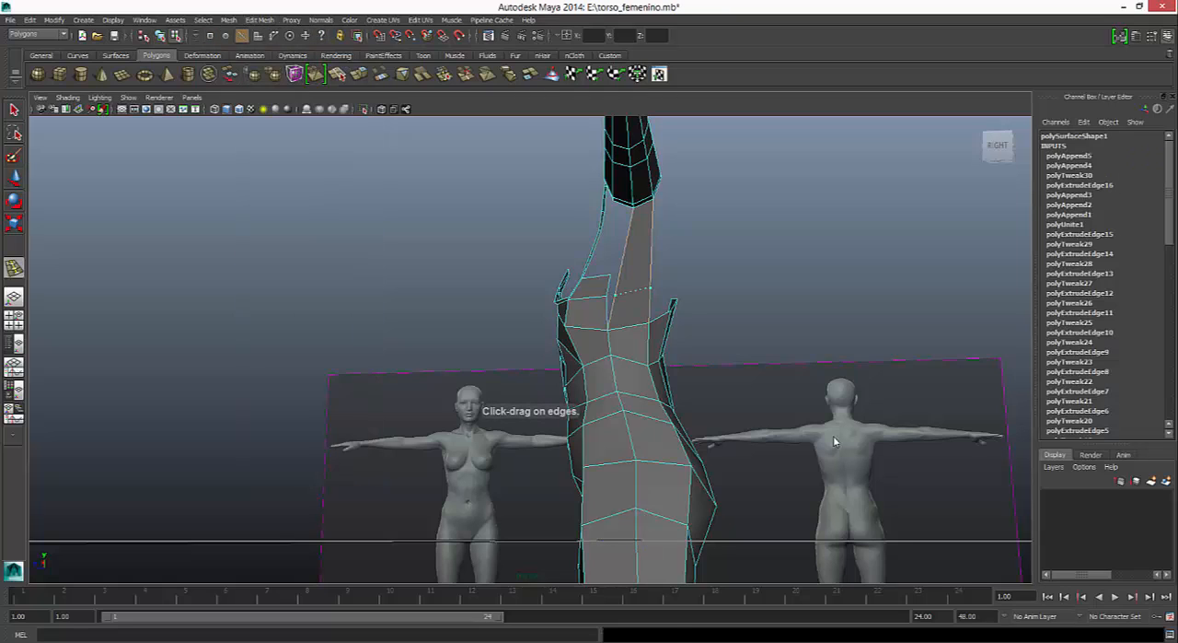
{"action": "left_click", "coordinate": [651, 288]}
{"action": "left_click", "coordinate": [651, 266]}
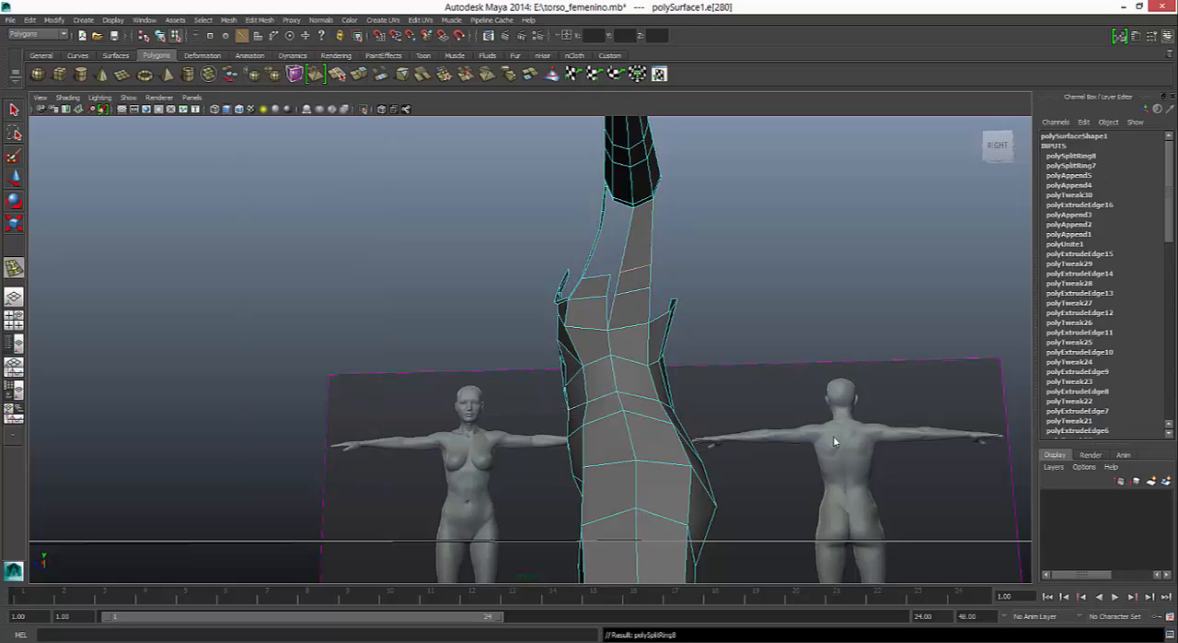
{"action": "key", "text": "q"}
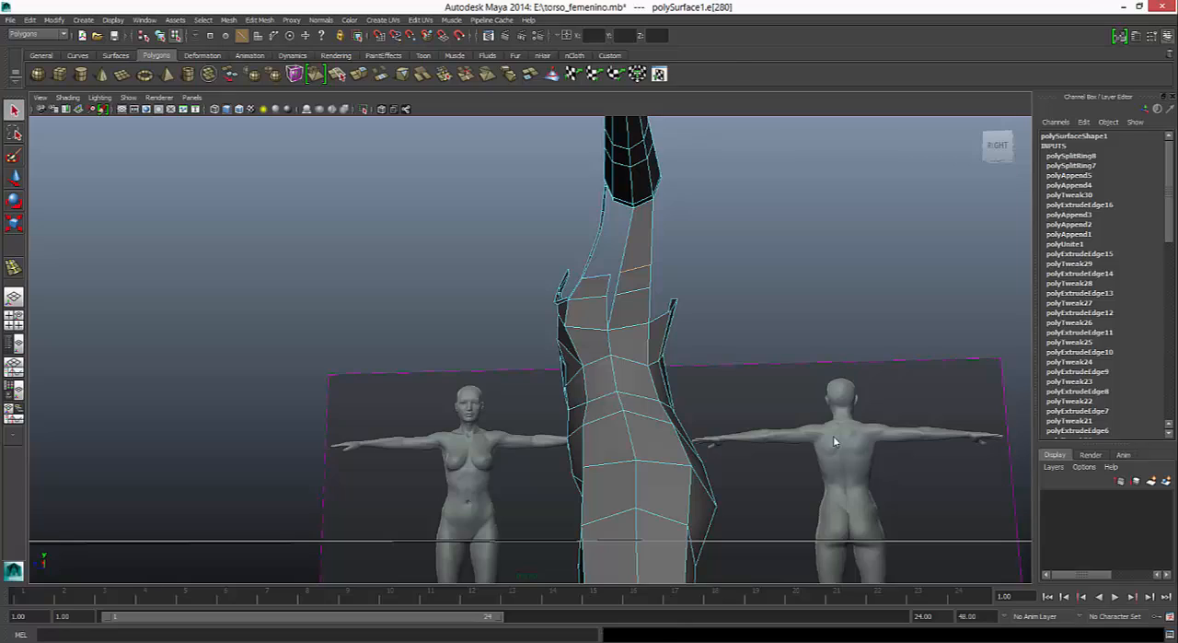
- Try to move the upper inserted edge inward toward the torso's side contour in the front view
{"action": "mouse_move", "coordinate": [835, 442]}
{"action": "left_mouse_down", "text": "alt"}
{"action": "mouse_move", "coordinate": [912, 497]}
{"action": "mouse_move", "coordinate": [985, 442]}
{"action": "mouse_move", "coordinate": [835, 442]}
{"action": "left_mouse_up", "text": "alt"}
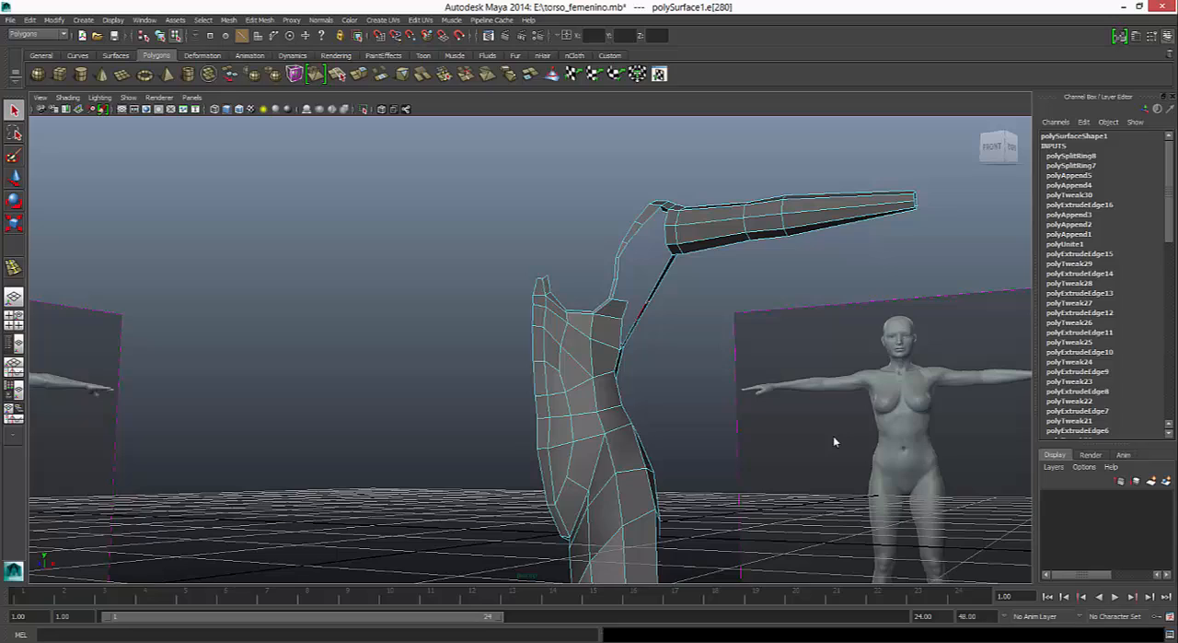
{"action": "left_click_drag", "start_coordinate": [835, 442], "coordinate": [835, 442], "text": "alt"}
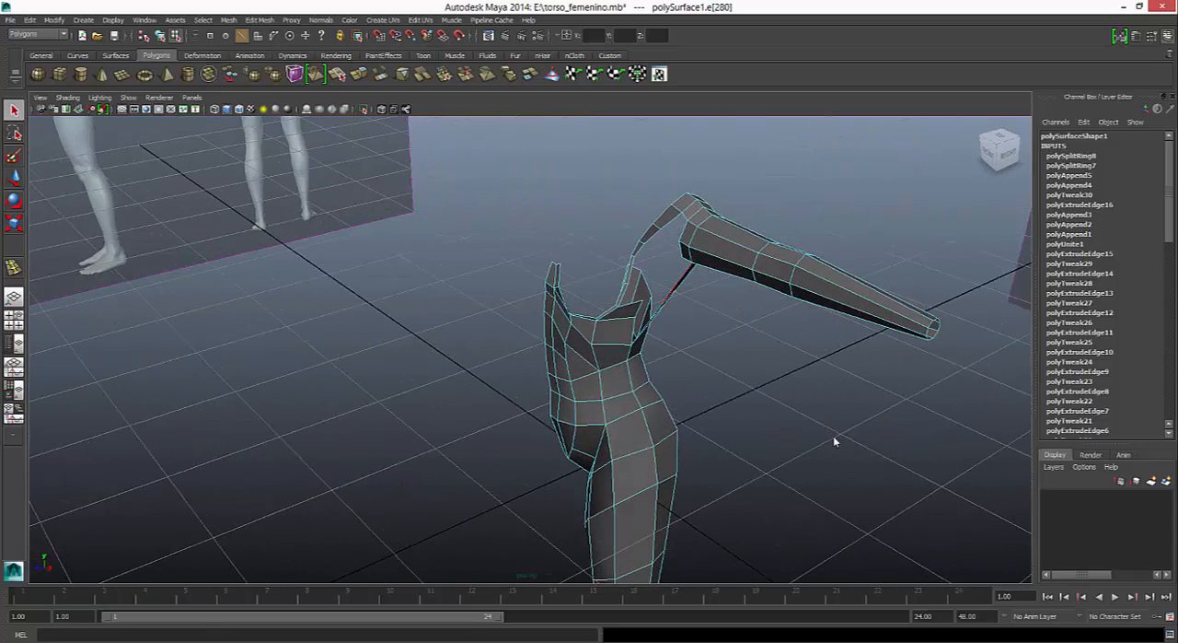
{"action": "key", "text": "space"}
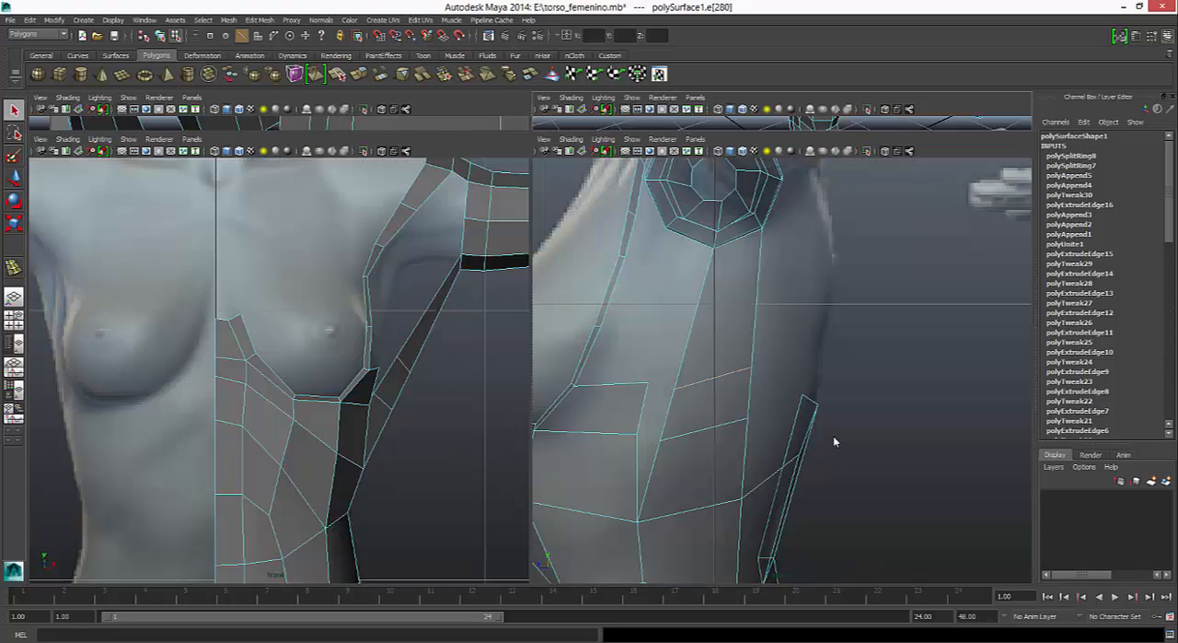
{"action": "key", "text": "w"}
{"action": "left_click_drag", "start_coordinate": [444, 364], "coordinate": [426, 363]}
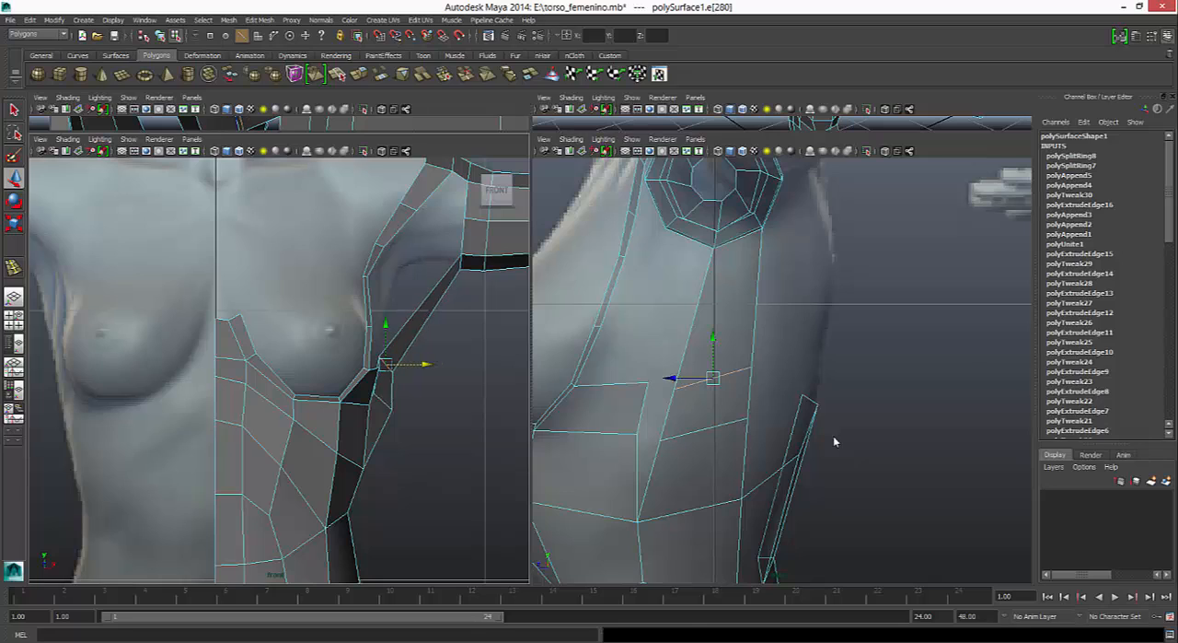
{"action": "key", "text": "ctrl+z"}
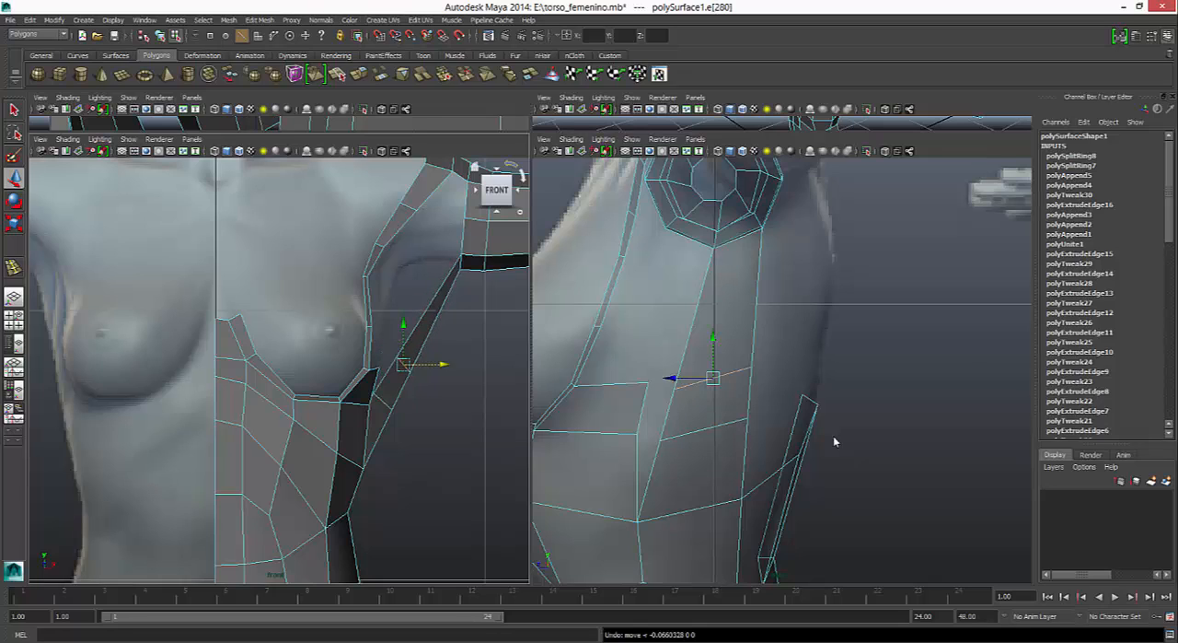
- Merge the front vertices of both inserted edges into the rib face's upper and lower rear corner vertices
{"action": "left_click", "coordinate": [259, 19]}
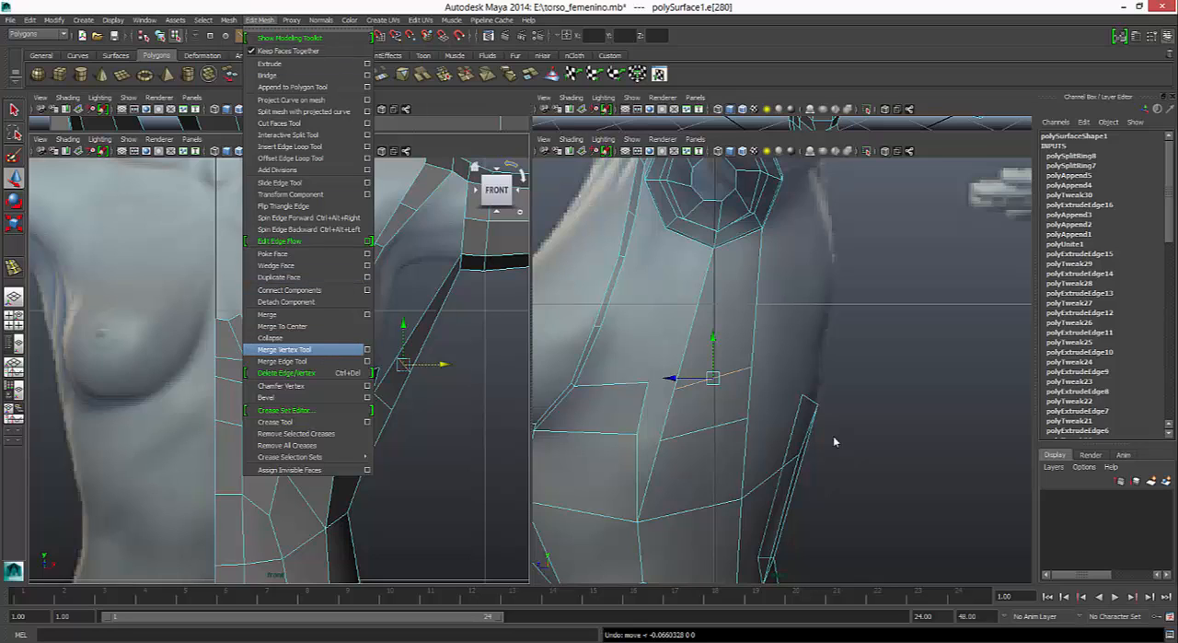
{"action": "left_click", "coordinate": [284, 348]}
{"action": "left_click", "coordinate": [674, 388]}
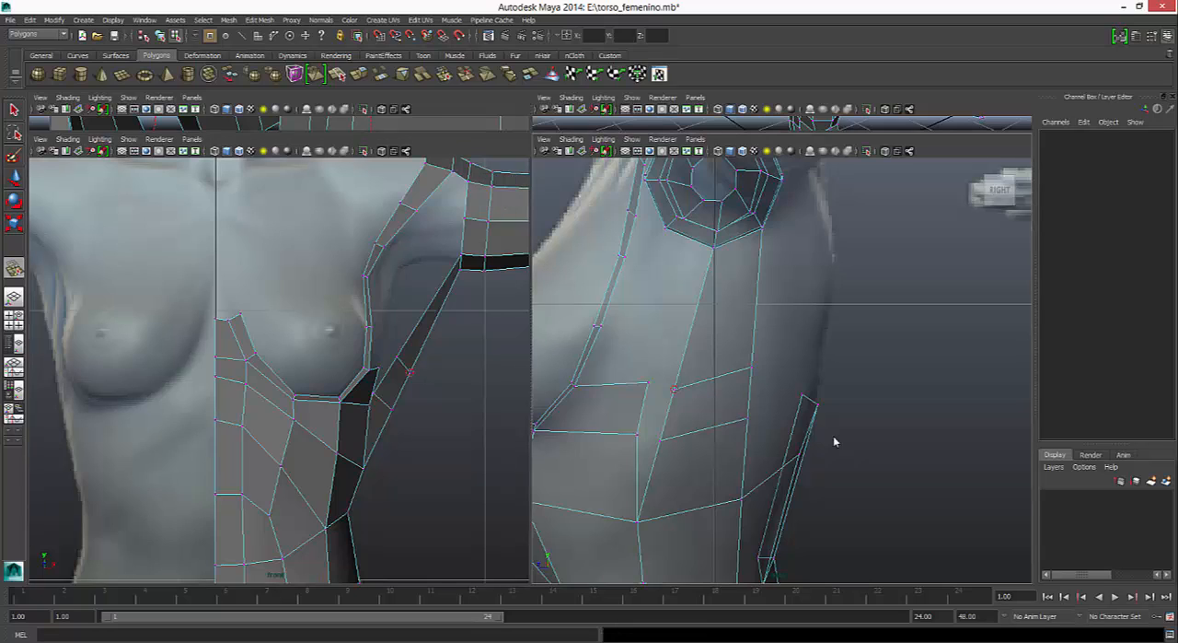
{"action": "left_click_drag", "start_coordinate": [674, 389], "coordinate": [648, 382]}
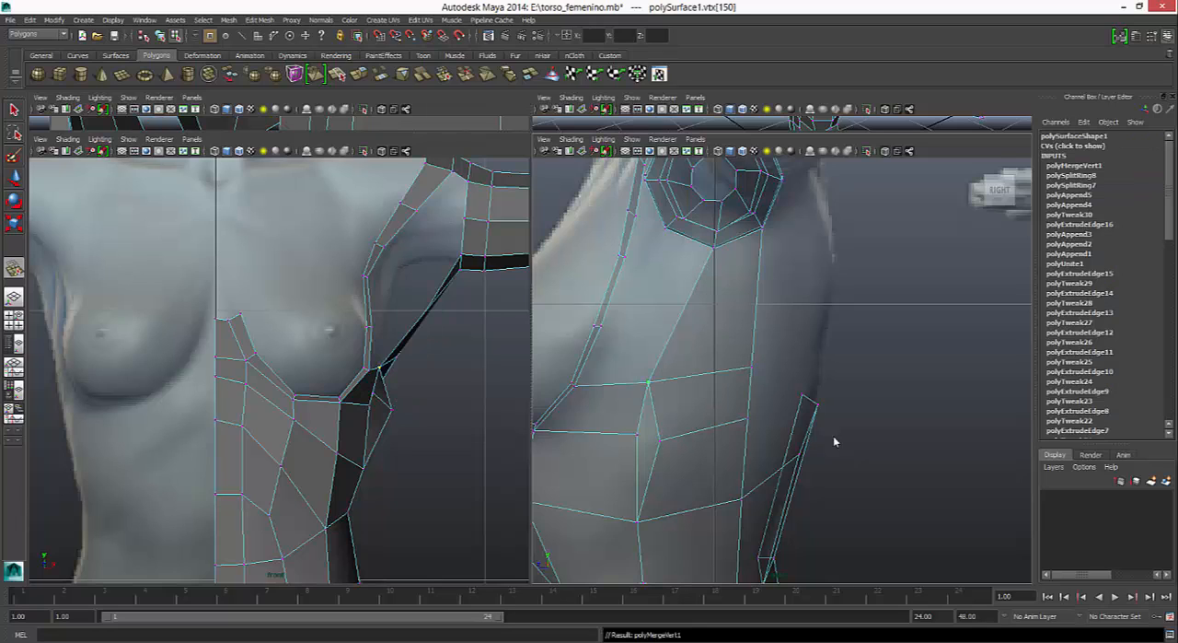
{"action": "left_click_drag", "start_coordinate": [660, 440], "coordinate": [637, 433]}
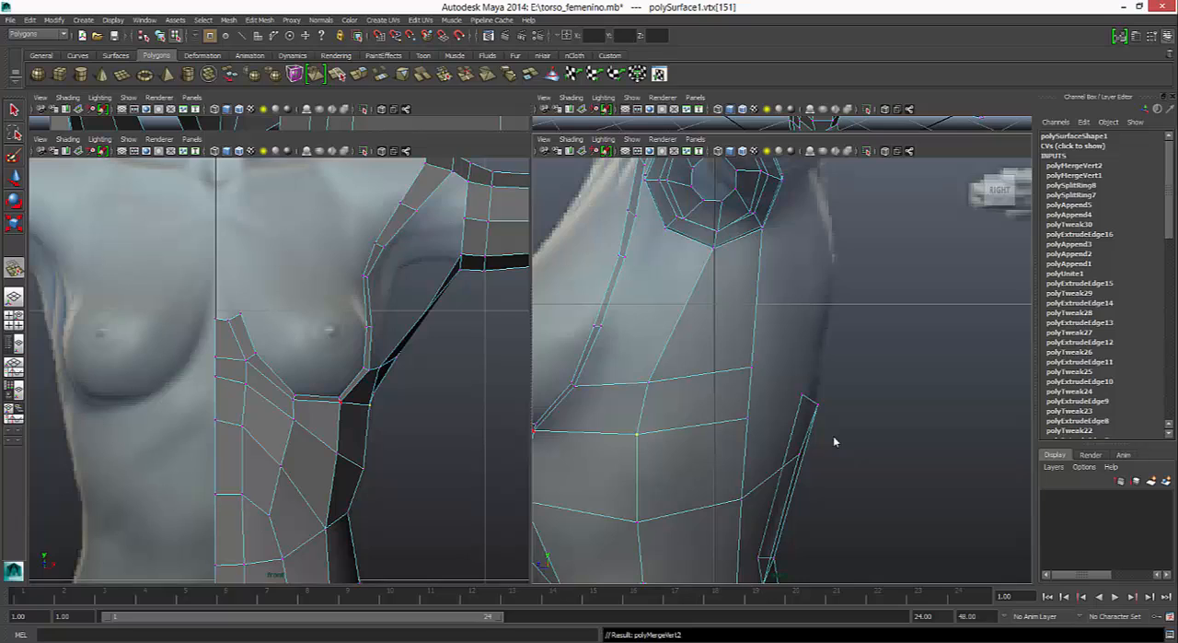
- Move the rear vertices of both inserted edges inward onto the torso's side contour in the front view
{"action": "key", "text": "q"}
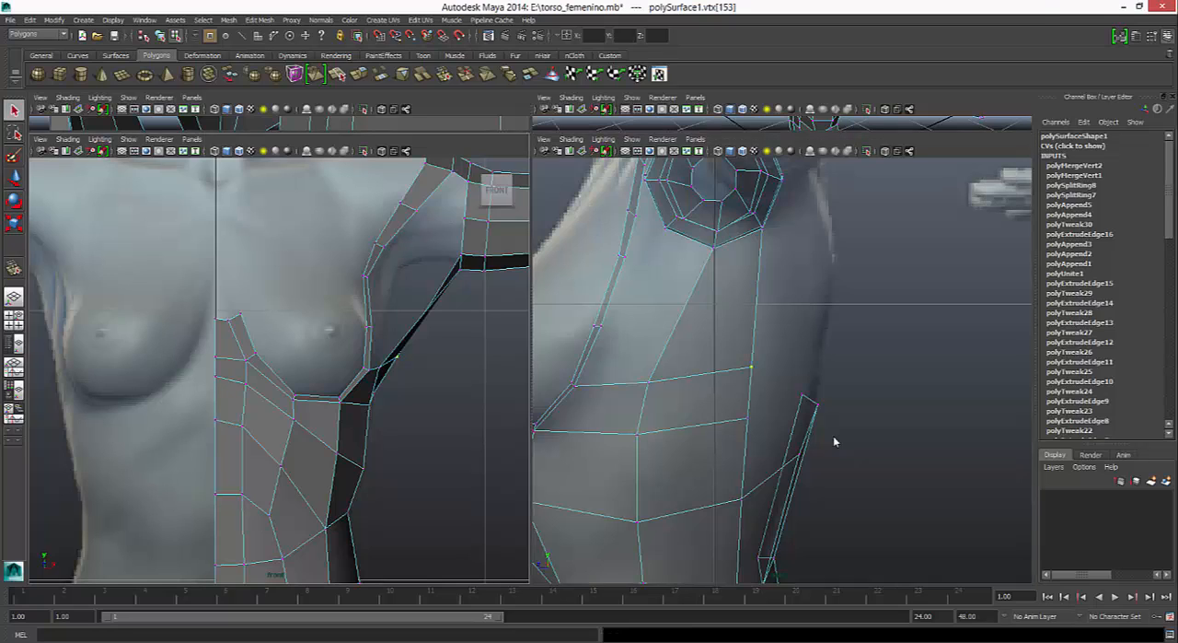
{"action": "key", "text": "w"}
{"action": "mouse_move", "coordinate": [439, 357]}
{"action": "left_mouse_down"}
{"action": "mouse_move", "coordinate": [418, 356]}
{"action": "mouse_move", "coordinate": [409, 393]}
{"action": "left_mouse_up"}
{"action": "left_click", "coordinate": [378, 367]}
{"action": "left_click", "coordinate": [373, 393]}
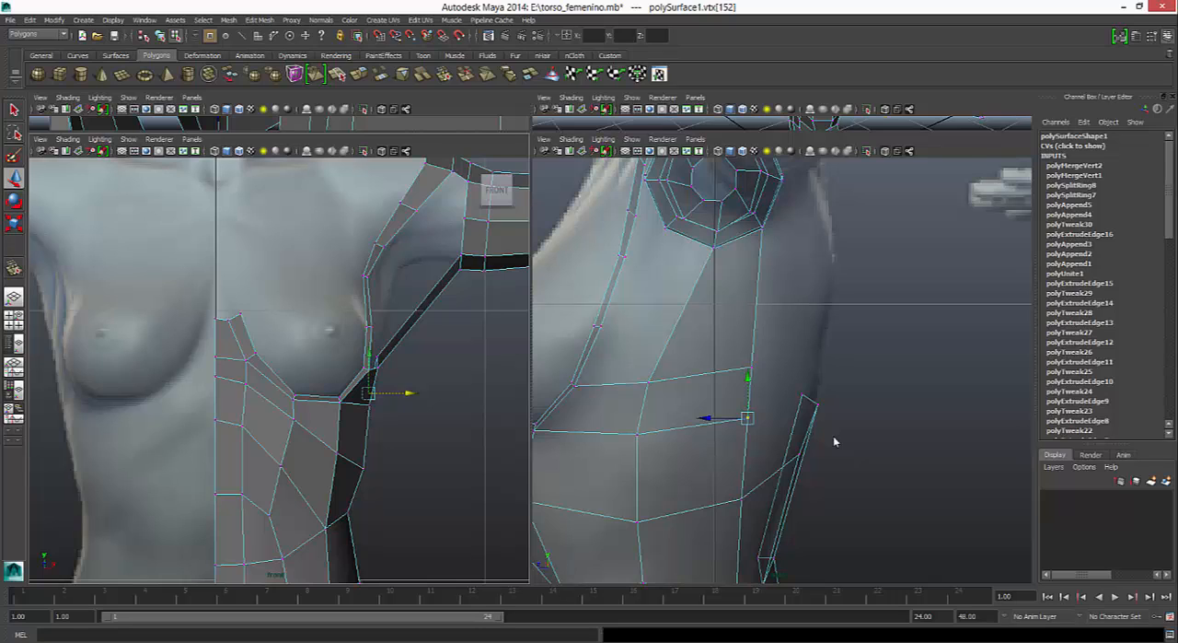
- Insert three edge loops across the upper part of the side face between the ribs and the arm
{"action": "left_click", "coordinate": [260, 20]}
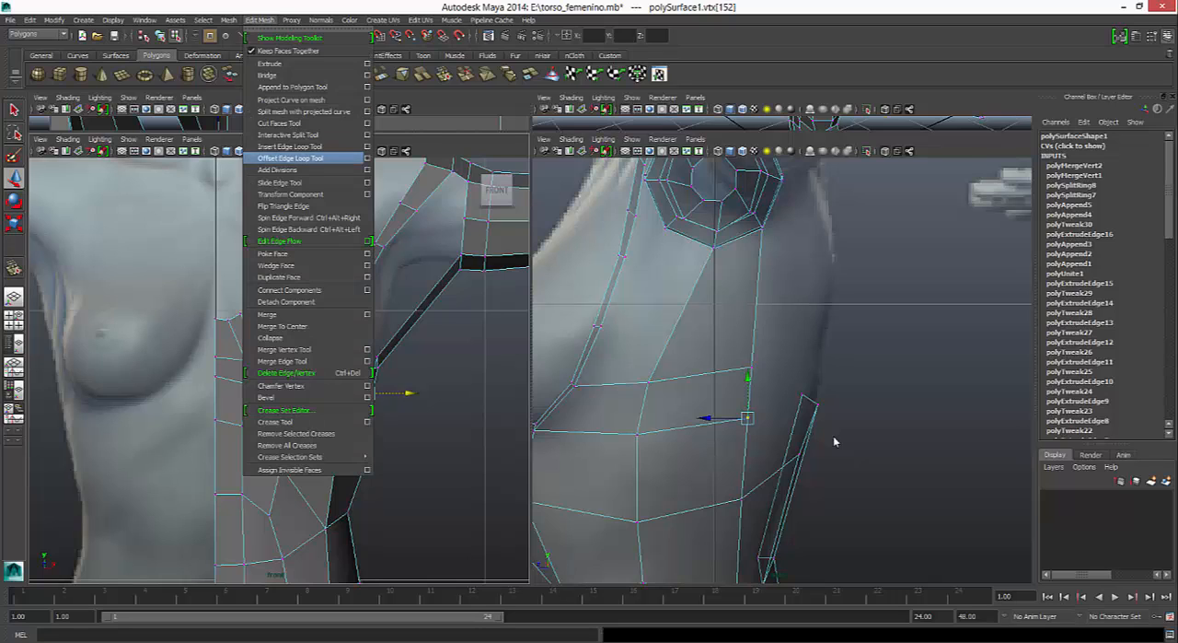
{"action": "left_click", "coordinate": [290, 145]}
{"action": "left_click_drag", "start_coordinate": [401, 329], "coordinate": [442, 283]}
{"action": "key", "text": "q"}
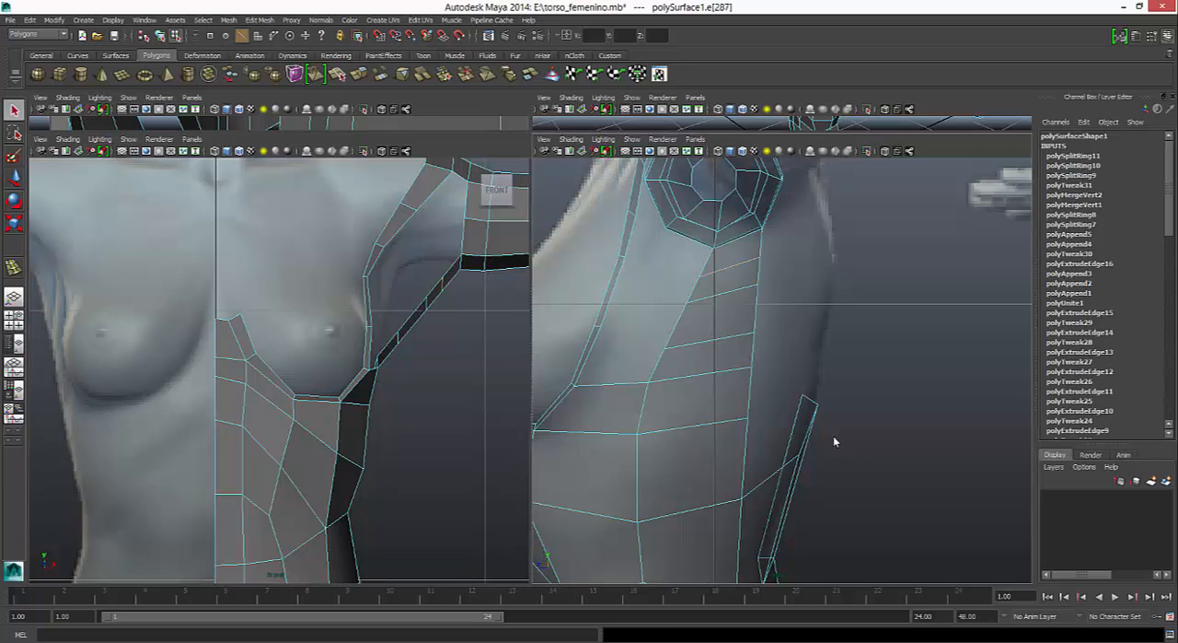
- Raise the front vertex of the lowest new edge loop slightly in the side view
{"action": "right_click_drag", "start_coordinate": [694, 350], "coordinate": [643, 350]}
{"action": "left_click", "coordinate": [664, 349]}
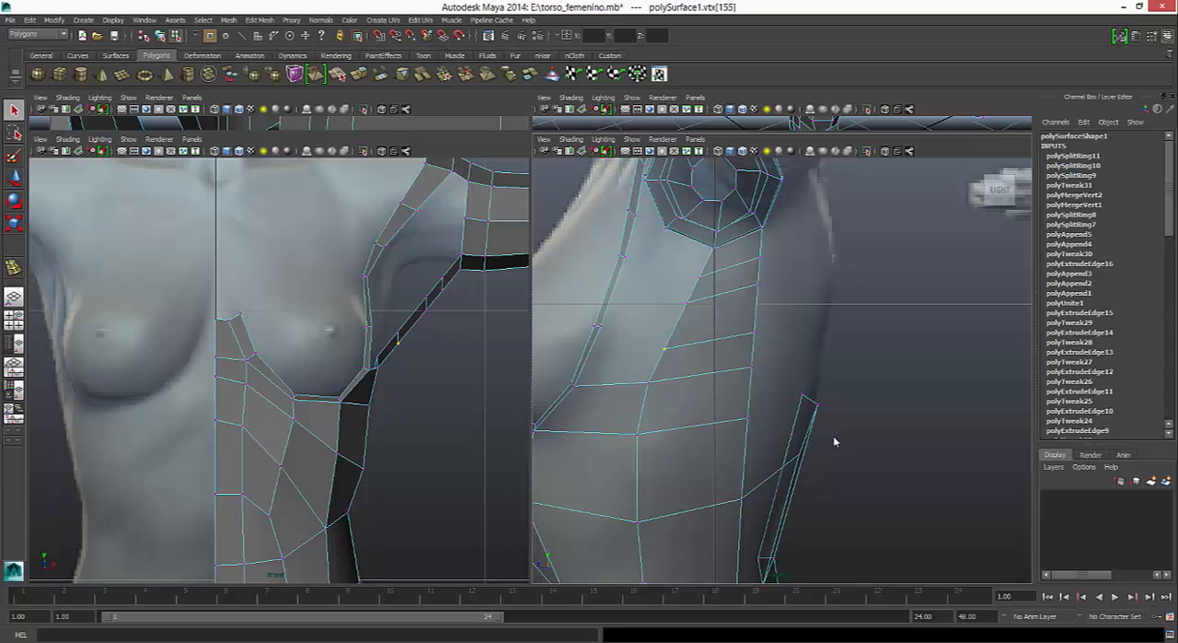
{"action": "key", "text": "w"}
{"action": "left_click_drag", "start_coordinate": [665, 349], "coordinate": [665, 330]}
{"action": "left_click", "coordinate": [685, 302]}
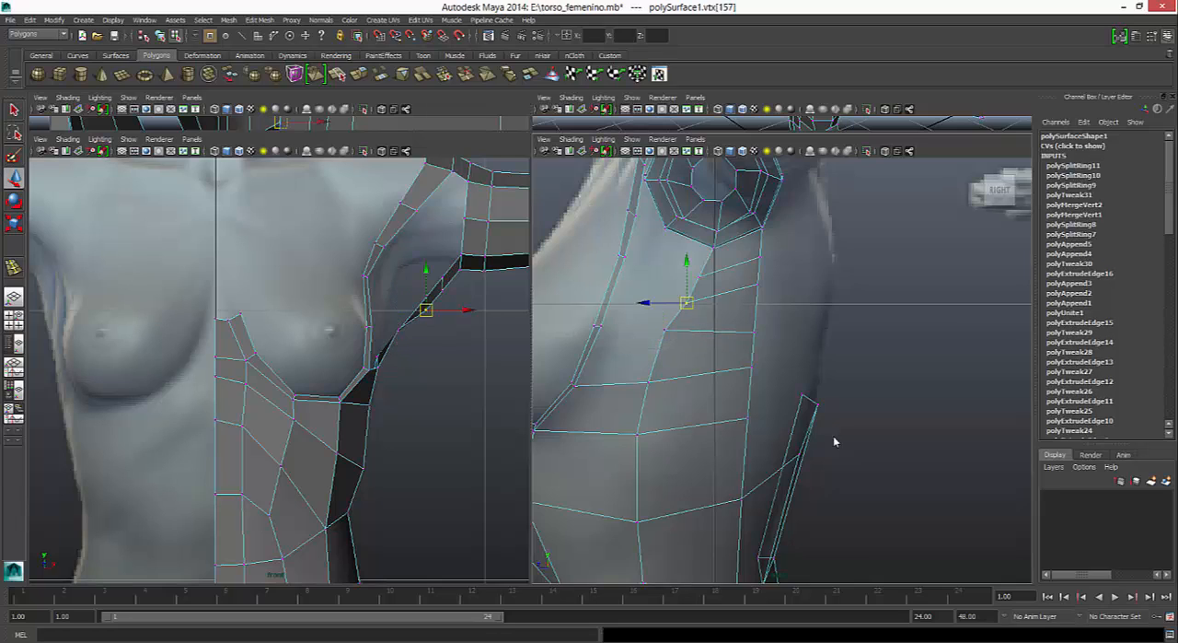
- Delete the topmost new edge just below the arm, along with its two leftover vertices
{"action": "right_click_drag", "start_coordinate": [725, 270], "coordinate": [725, 243]}
{"action": "left_click", "coordinate": [730, 267]}
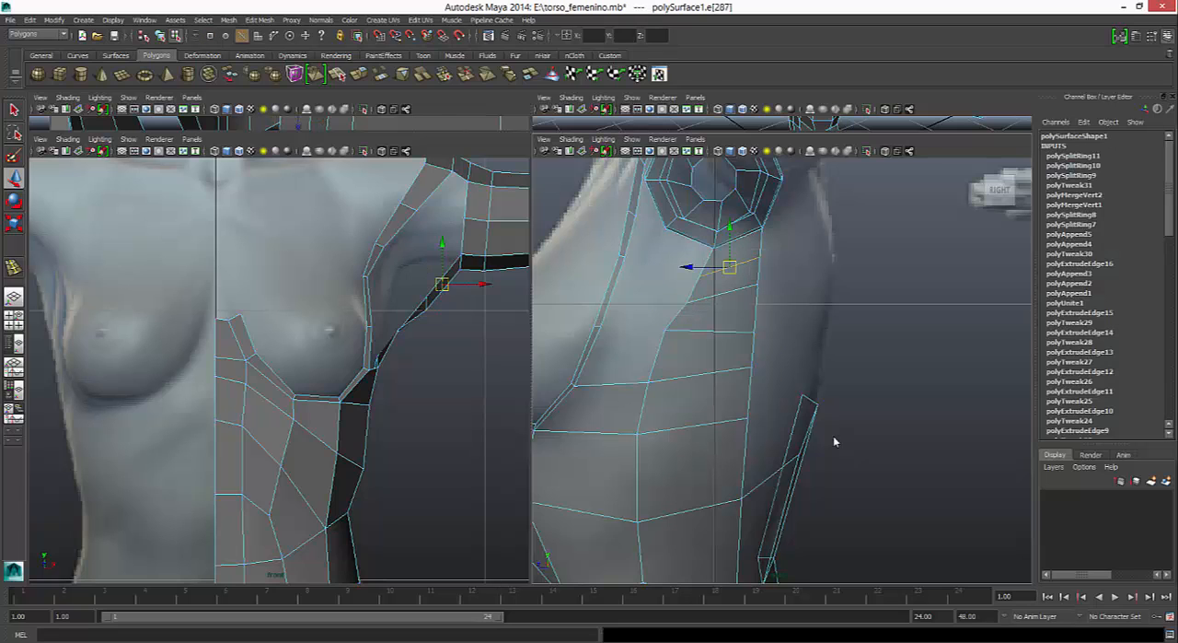
{"action": "key", "text": "Delete"}
{"action": "right_click_drag", "start_coordinate": [726, 292], "coordinate": [677, 292]}
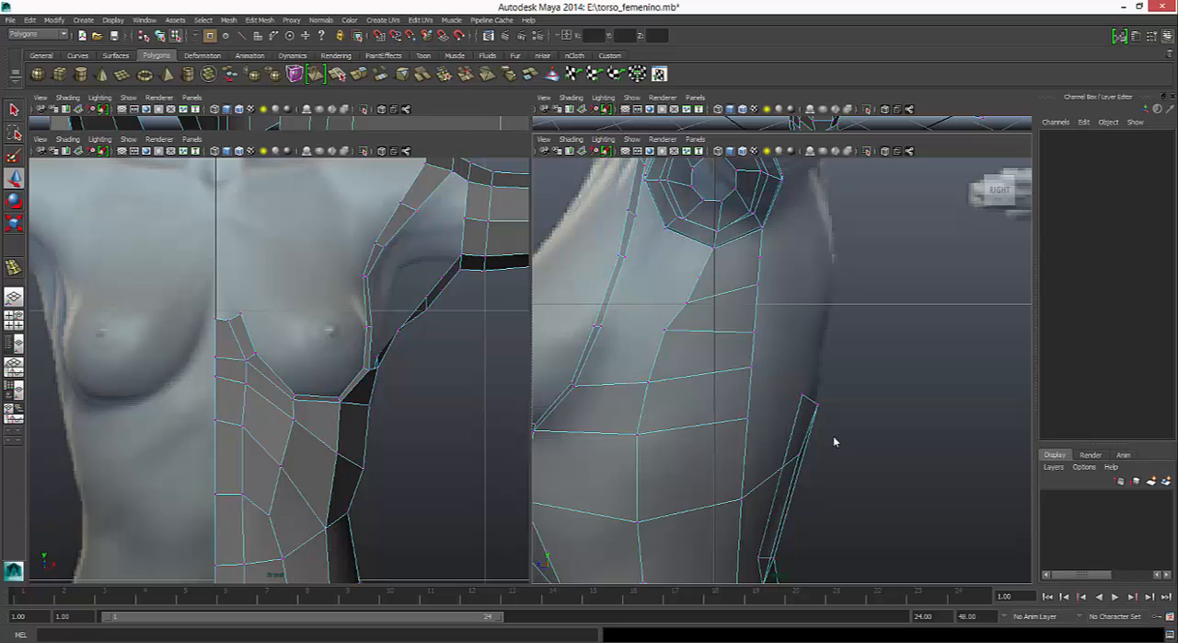
{"action": "left_click", "coordinate": [729, 267]}
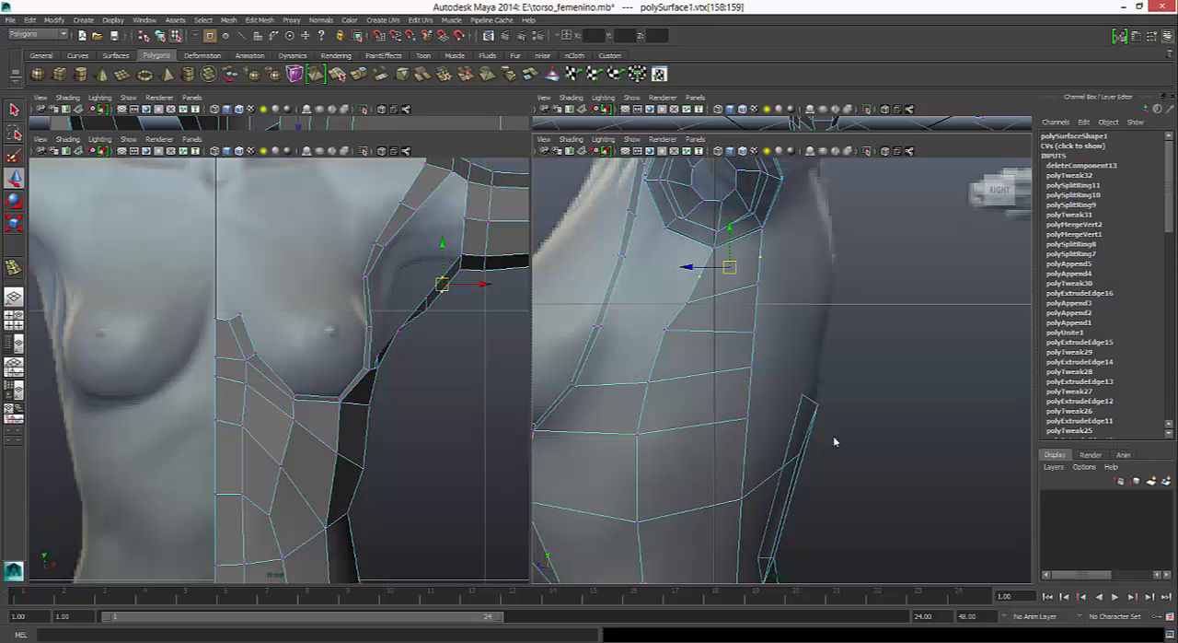
{"action": "key", "text": "Delete"}
- Move the front vertex of the upper remaining inserted edge up and back toward the armpit in the side view
{"action": "left_click", "coordinate": [687, 302]}
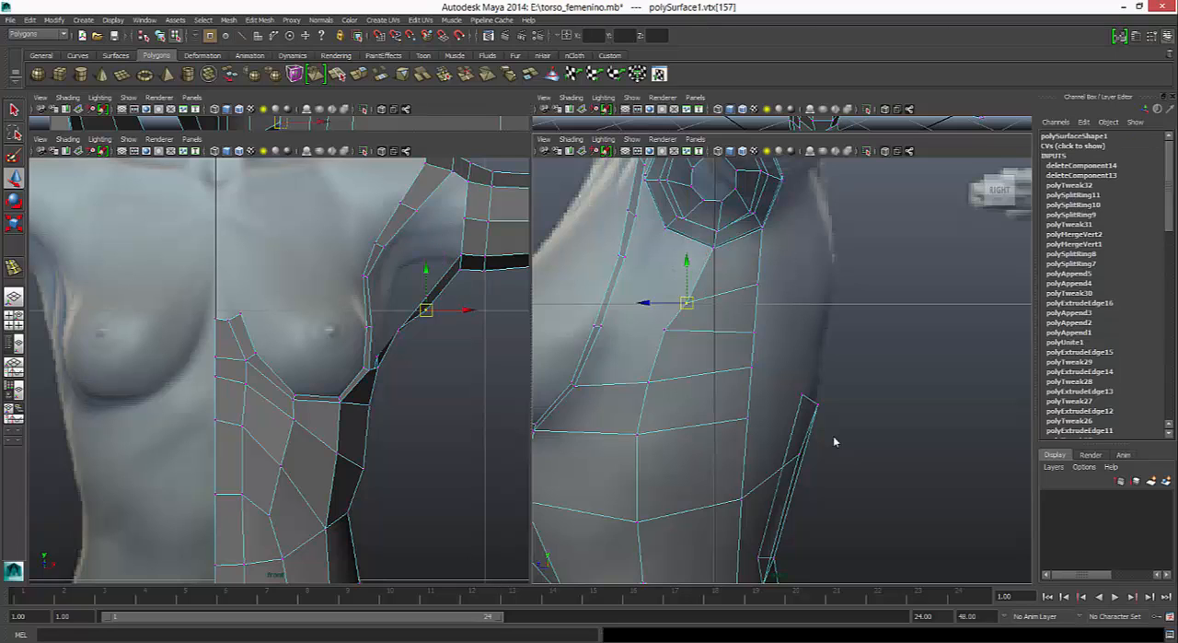
{"action": "left_click_drag", "start_coordinate": [687, 302], "coordinate": [711, 272]}
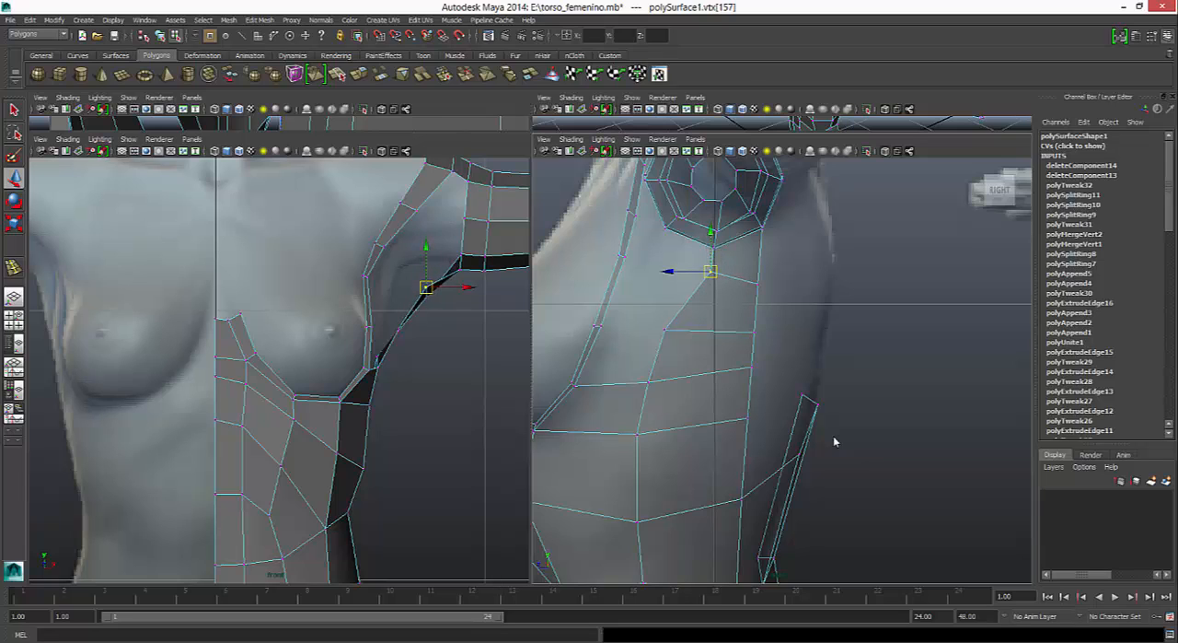
{"action": "left_click_drag", "start_coordinate": [711, 271], "coordinate": [706, 272]}
{"action": "left_click", "coordinate": [758, 282]}
- Shift the middle column of side vertices between the armpit and the lower ribs backward in the side view
{"action": "left_click", "coordinate": [665, 330]}
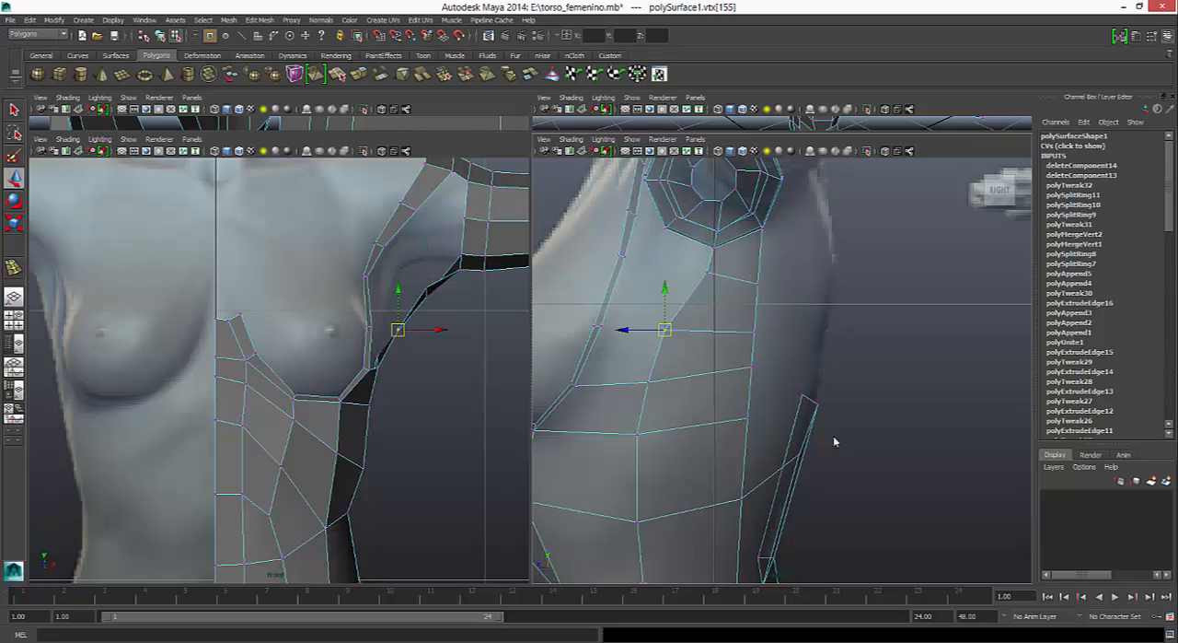
{"action": "left_click", "coordinate": [649, 382], "text": "shift"}
{"action": "left_click", "coordinate": [637, 434], "text": "shift"}
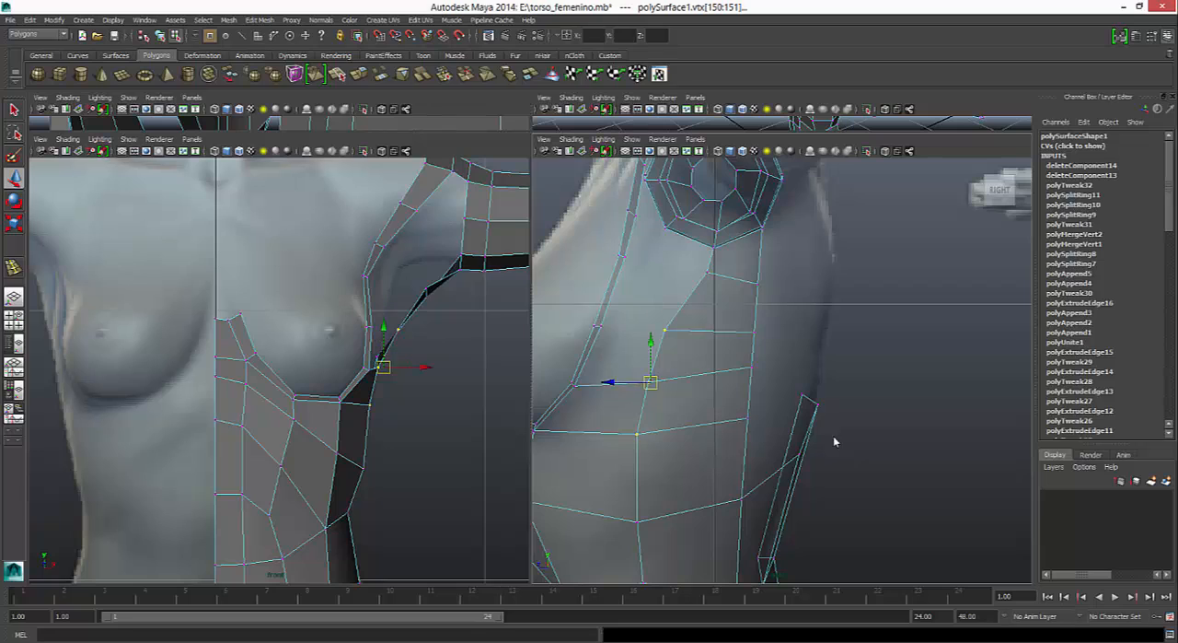
{"action": "left_click", "coordinate": [638, 522], "text": "shift"}
{"action": "mouse_move", "coordinate": [611, 426]}
{"action": "left_mouse_down"}
{"action": "mouse_move", "coordinate": [628, 426]}
{"action": "mouse_move", "coordinate": [622, 433]}
{"action": "left_mouse_up"}
{"action": "left_click", "coordinate": [656, 434]}
{"action": "middle_click_drag", "start_coordinate": [834, 442], "coordinate": [822, 263], "text": "alt"}
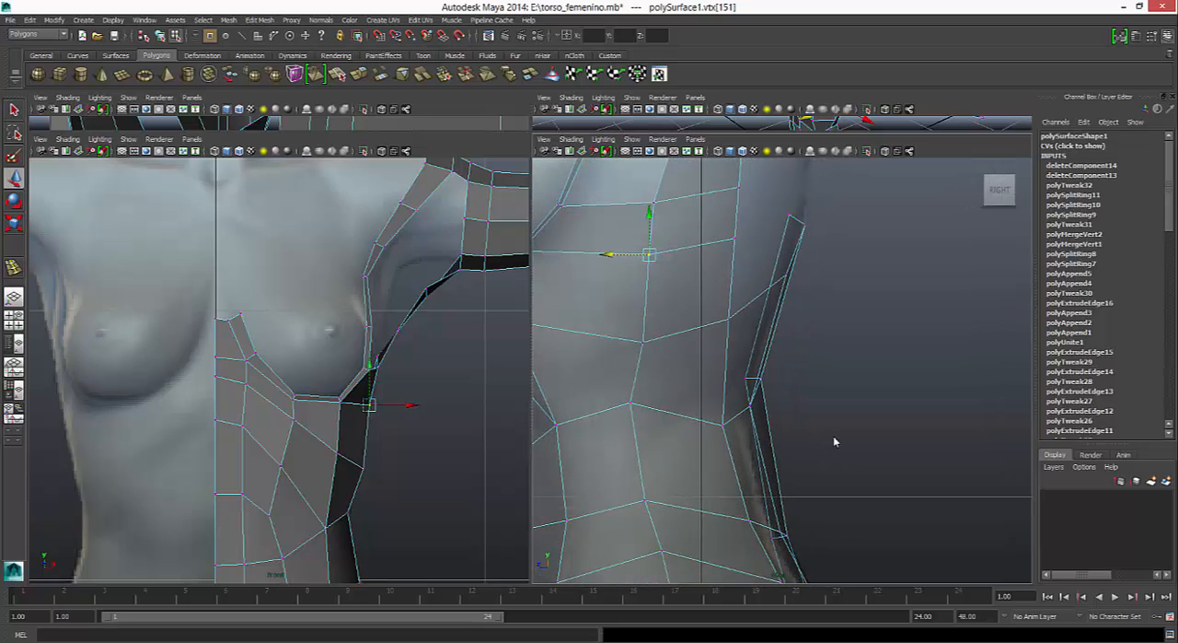
- Shift the same column's waist and hip vertices backward in the side view to continue the straightened line
{"action": "left_click", "coordinate": [632, 402]}
{"action": "left_click_drag", "start_coordinate": [611, 402], "coordinate": [622, 402]}
{"action": "left_click", "coordinate": [644, 500]}
{"action": "left_click_drag", "start_coordinate": [603, 500], "coordinate": [620, 500]}
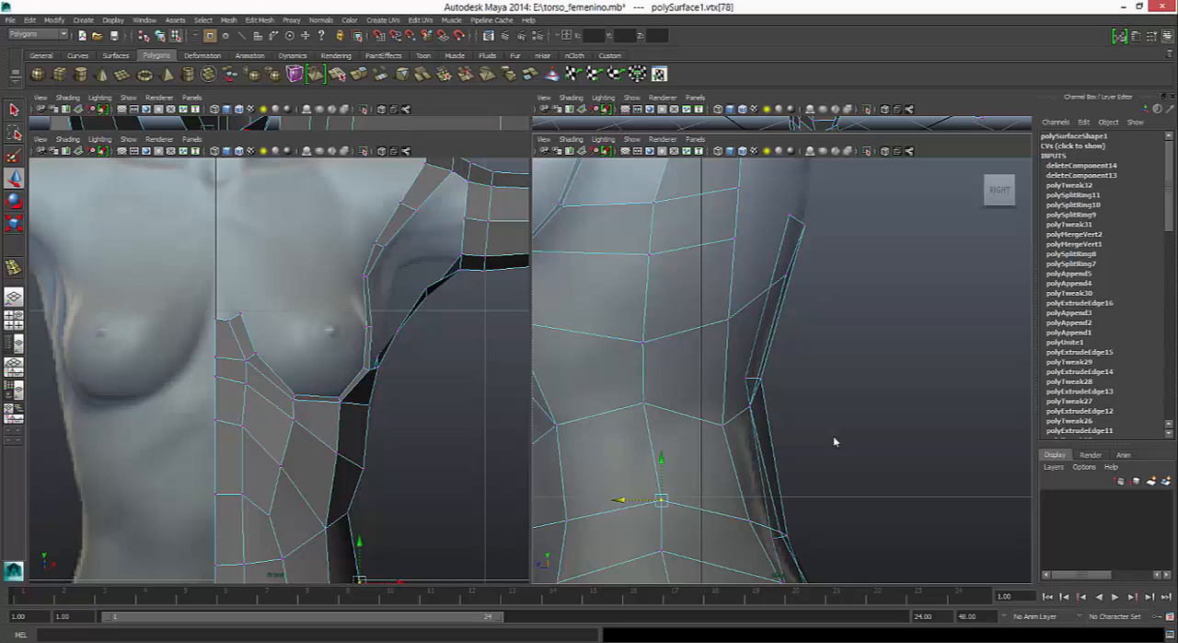
{"action": "mouse_move", "coordinate": [834, 442]}
{"action": "middle_mouse_down", "text": "alt"}
{"action": "mouse_move", "coordinate": [777, 240]}
{"action": "mouse_move", "coordinate": [833, 434]}
{"action": "middle_mouse_up", "text": "alt"}
{"action": "left_click_drag", "start_coordinate": [585, 326], "coordinate": [652, 488]}
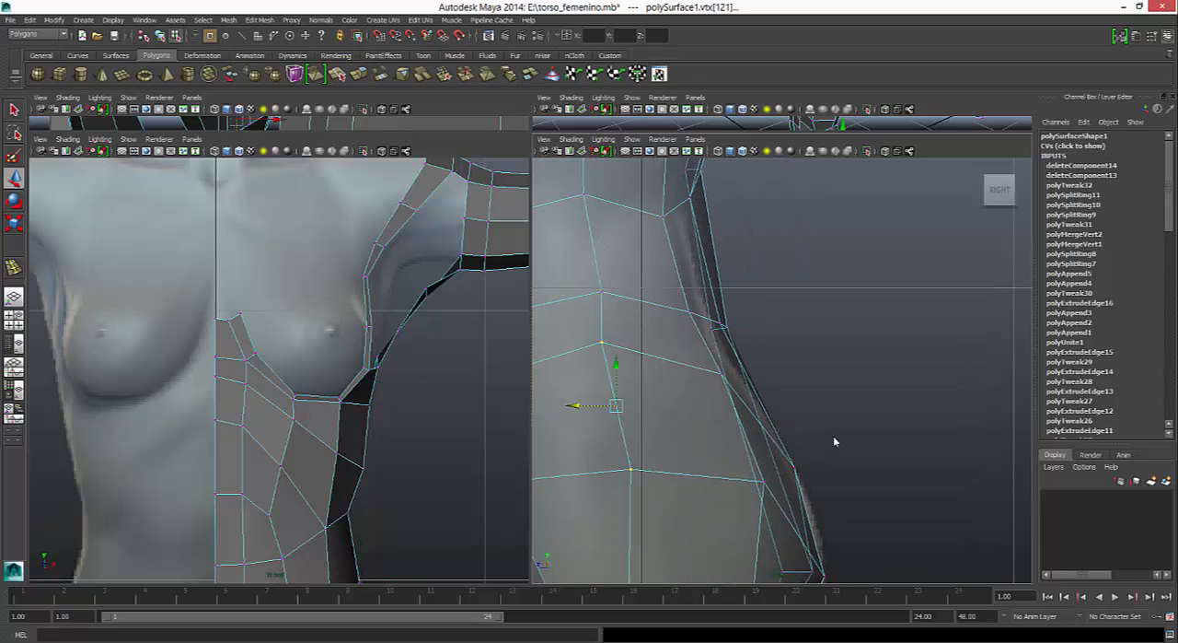
{"action": "left_click_drag", "start_coordinate": [575, 406], "coordinate": [590, 405]}
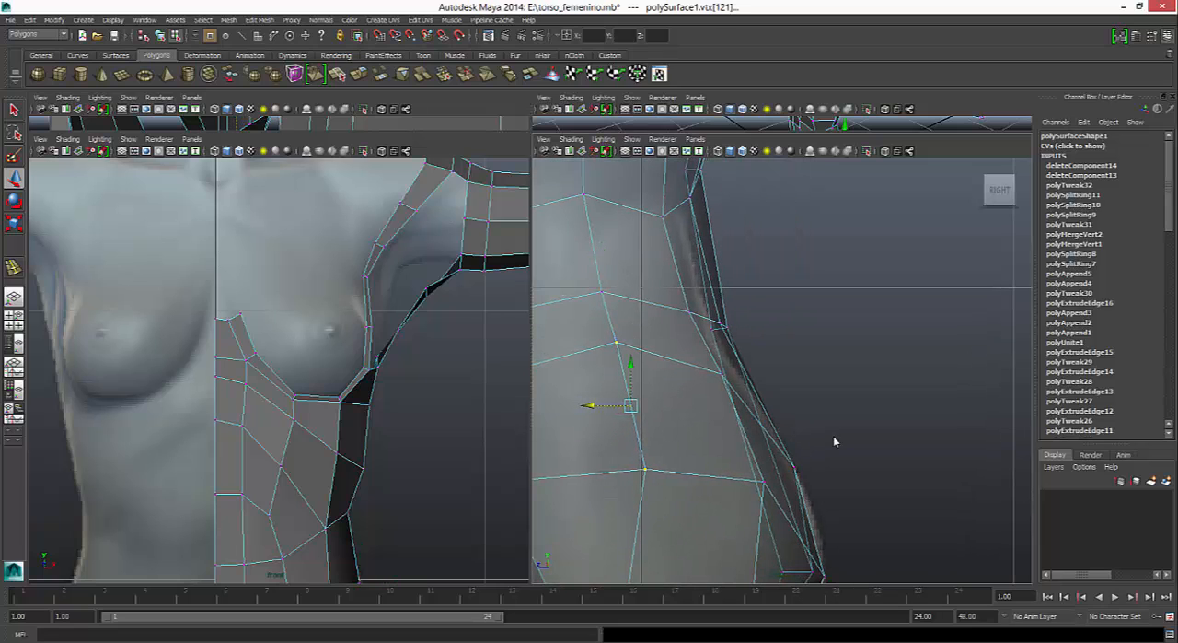
- Nudge the column's vertex at breast-base height slightly farther backward in the side view
{"action": "mouse_move", "coordinate": [834, 442]}
{"action": "middle_mouse_down", "text": "alt"}
{"action": "mouse_move", "coordinate": [827, 608]}
{"action": "mouse_move", "coordinate": [880, 572]}
{"action": "mouse_move", "coordinate": [842, 464]}
{"action": "mouse_move", "coordinate": [858, 510]}
{"action": "middle_mouse_up", "text": "alt"}
{"action": "left_click", "coordinate": [656, 359]}
{"action": "left_click_drag", "start_coordinate": [615, 359], "coordinate": [618, 359]}
- Move both remaining inserted edges under the armpit inward to the torso's side contour in the front view
{"action": "mouse_move", "coordinate": [389, 319]}
{"action": "left_mouse_down"}
{"action": "mouse_move", "coordinate": [408, 340]}
{"action": "mouse_move", "coordinate": [437, 330]}
{"action": "mouse_move", "coordinate": [423, 330]}
{"action": "left_mouse_up"}
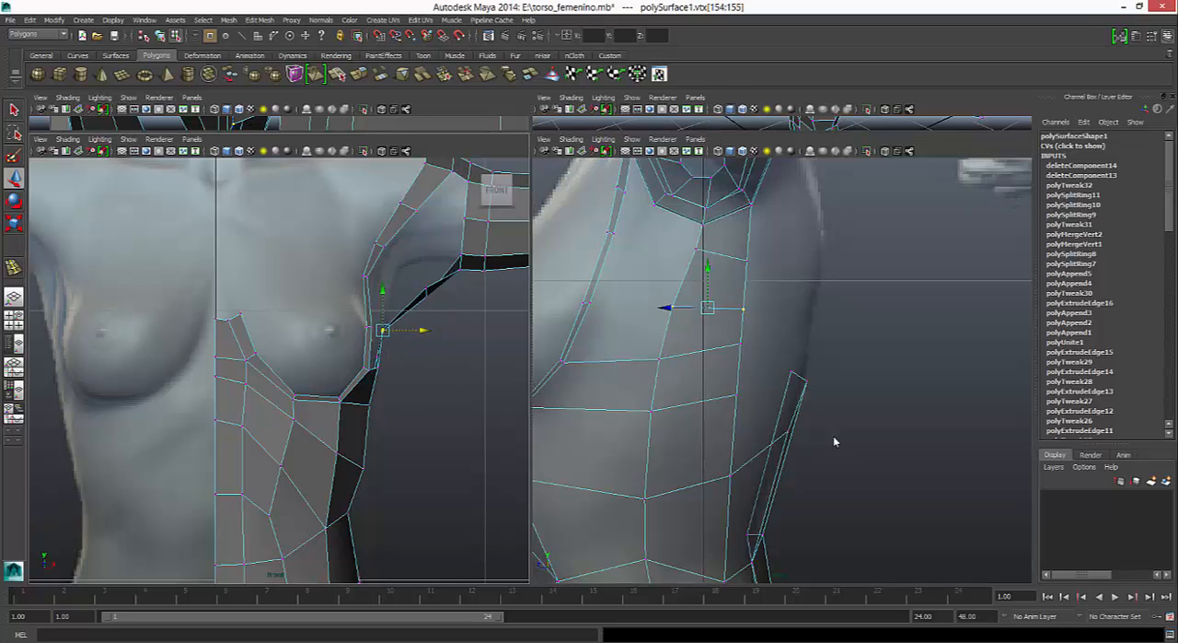
{"action": "mouse_move", "coordinate": [417, 281]}
{"action": "left_mouse_down"}
{"action": "mouse_move", "coordinate": [440, 302]}
{"action": "mouse_move", "coordinate": [456, 292]}
{"action": "mouse_move", "coordinate": [427, 292]}
{"action": "left_mouse_up"}
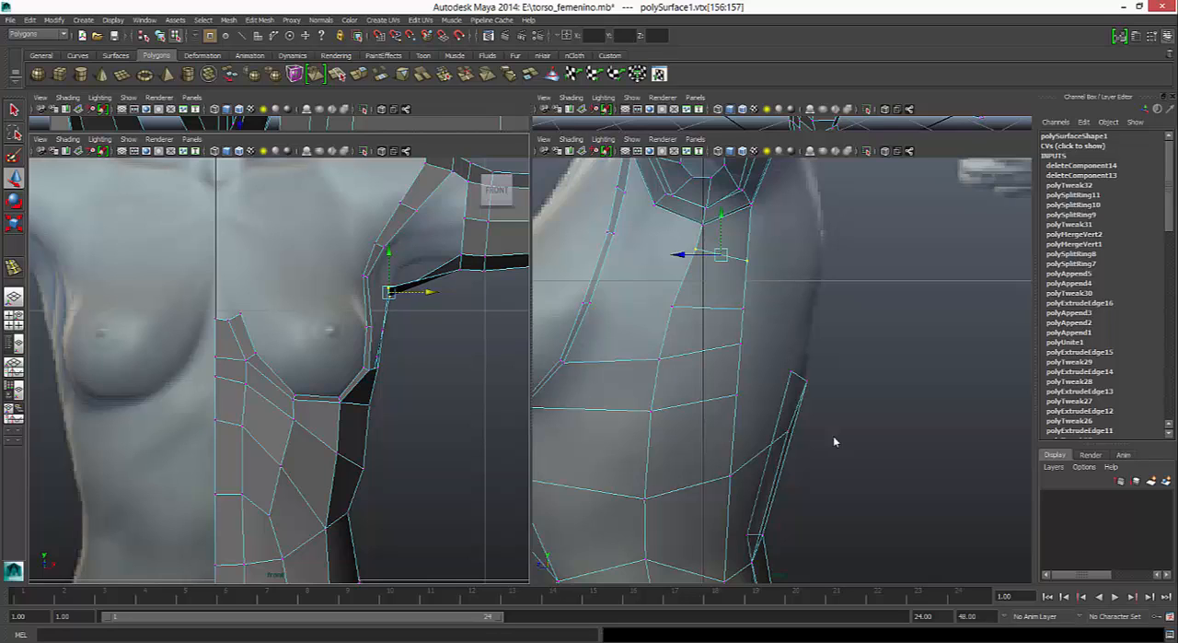
{"action": "left_click", "coordinate": [835, 442]}
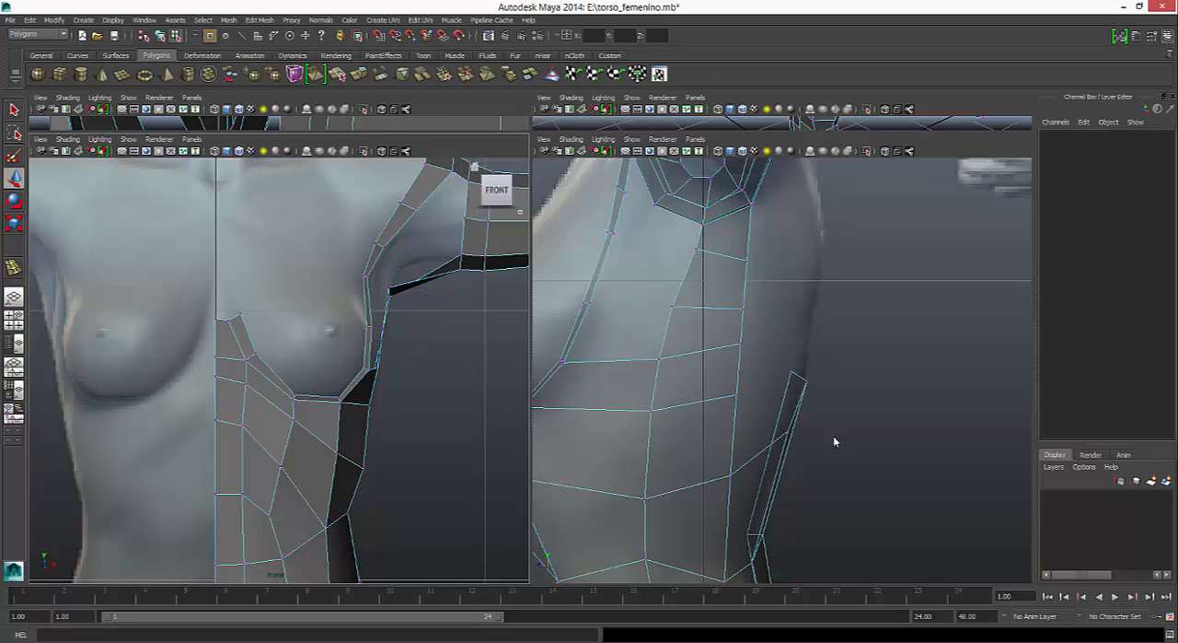
- Preview the torso smoothed in perspective, and append two unsmoothed faces between the breast strip and the side strip below the armpit
{"action": "key", "text": "space"}
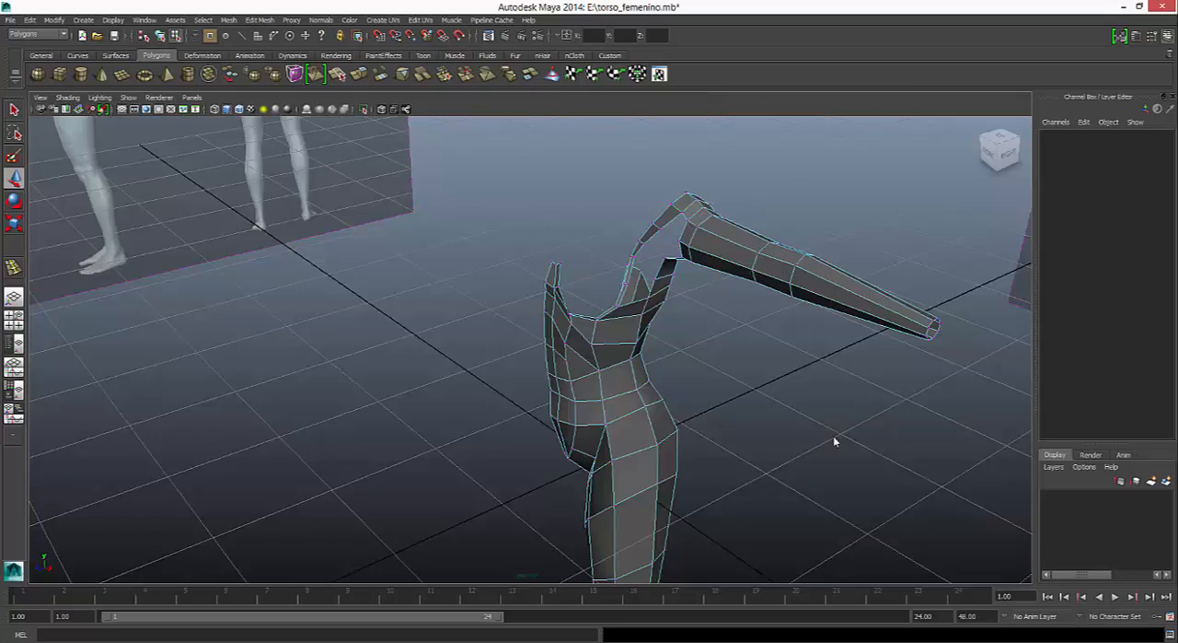
{"action": "left_click_drag", "start_coordinate": [835, 442], "coordinate": [835, 442], "text": "alt"}
{"action": "key", "text": "3"}
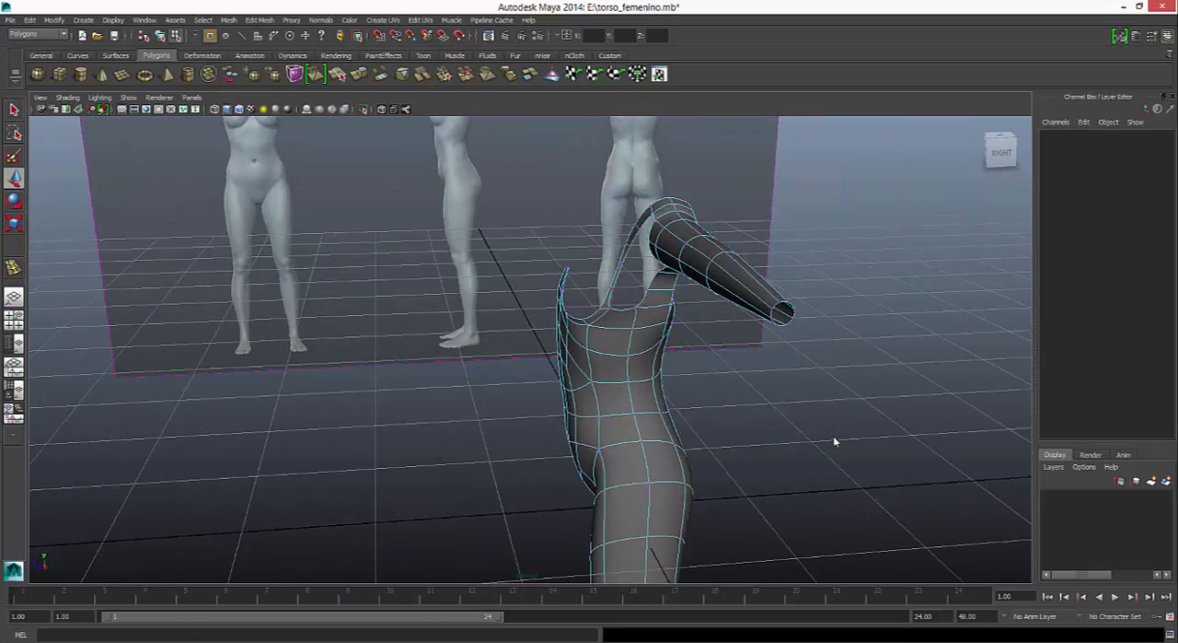
{"action": "left_click_drag", "start_coordinate": [835, 442], "coordinate": [835, 442], "text": "alt"}
{"action": "left_click", "coordinate": [260, 19]}
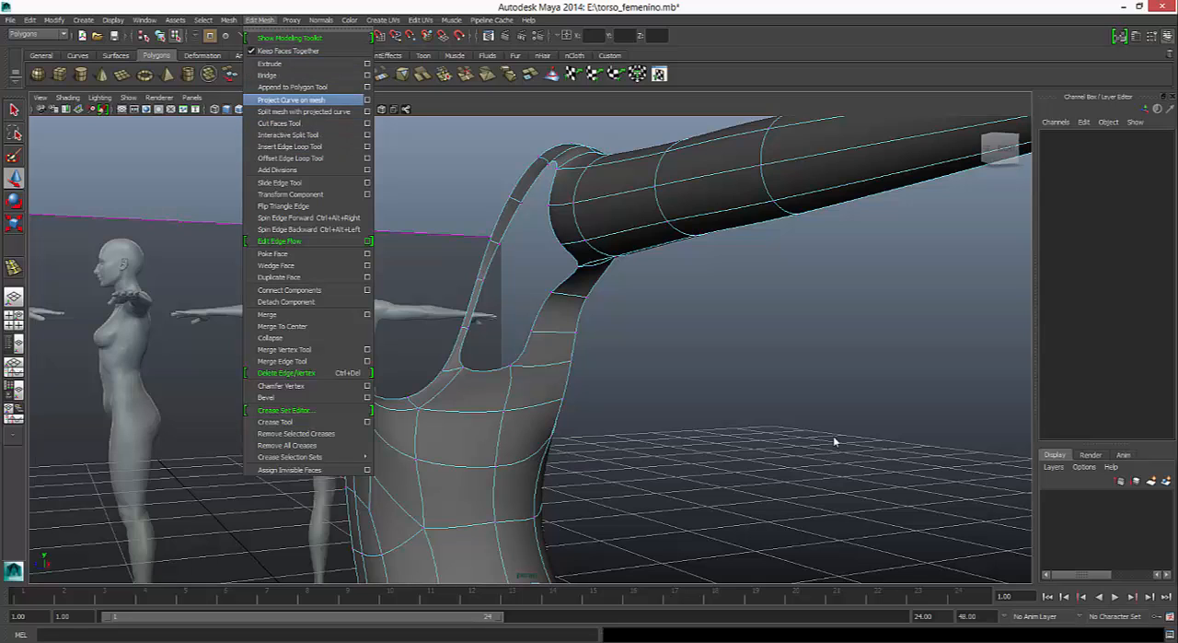
{"action": "left_click", "coordinate": [293, 86]}
{"action": "key", "text": "1"}
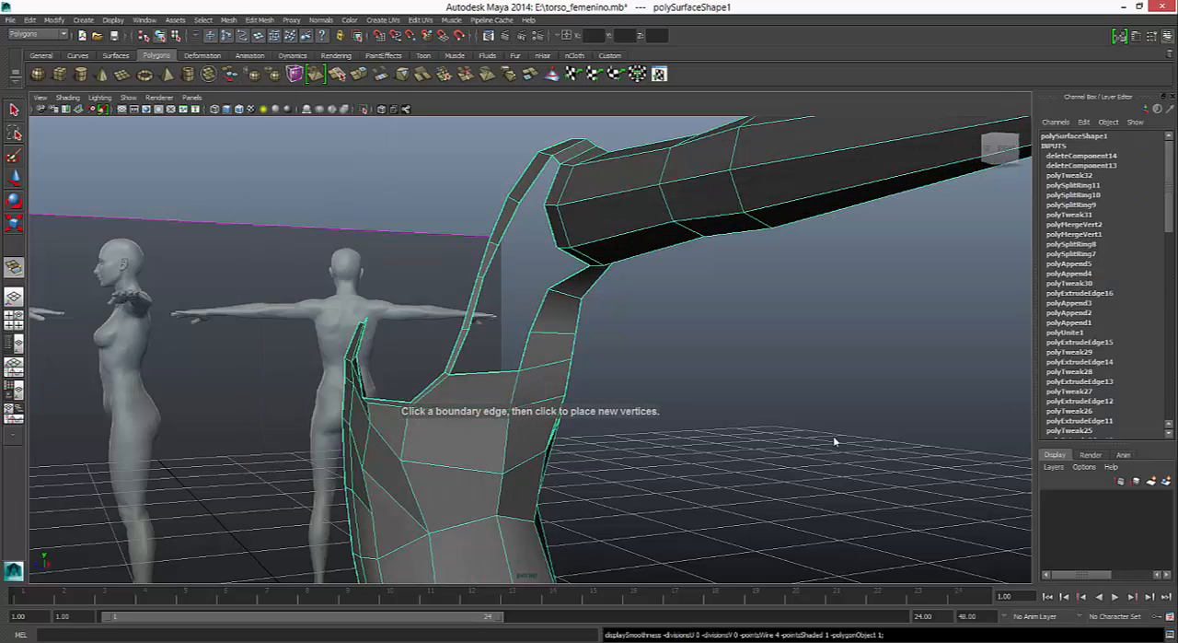
{"action": "left_click", "coordinate": [539, 311]}
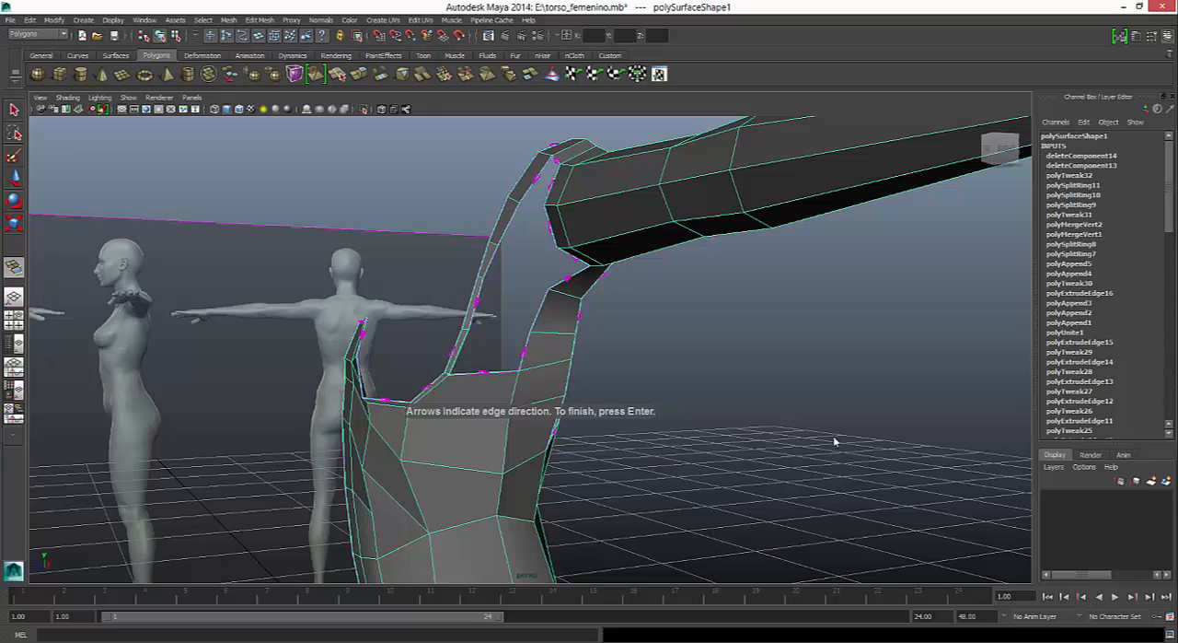
{"action": "key", "text": "Return"}
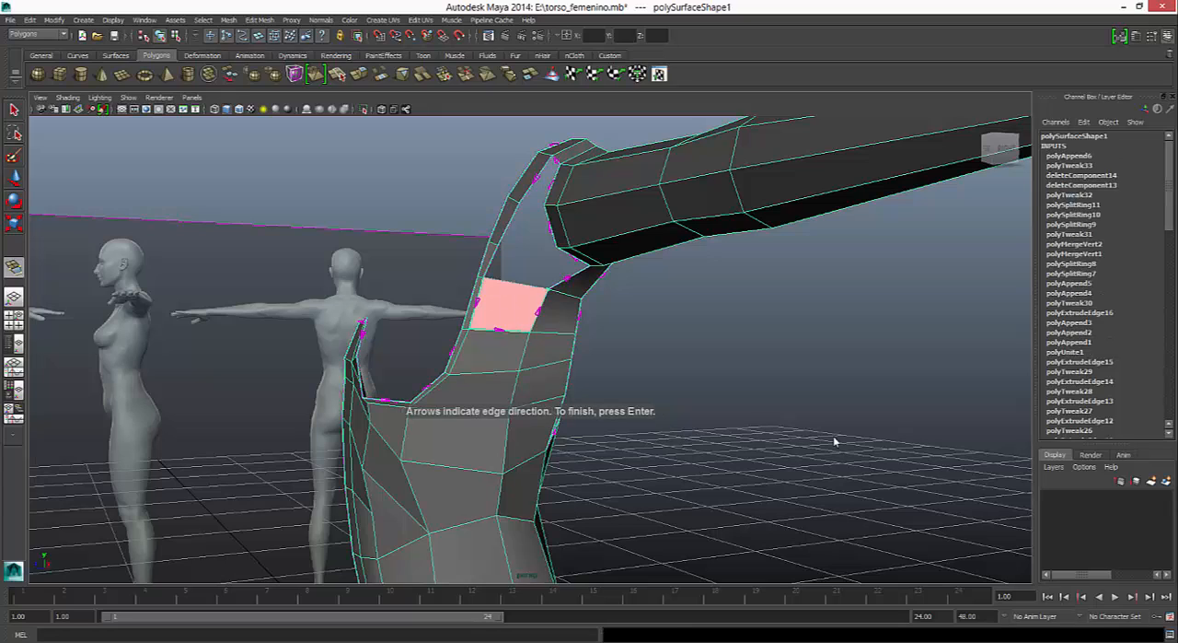
{"action": "key", "text": "Return"}
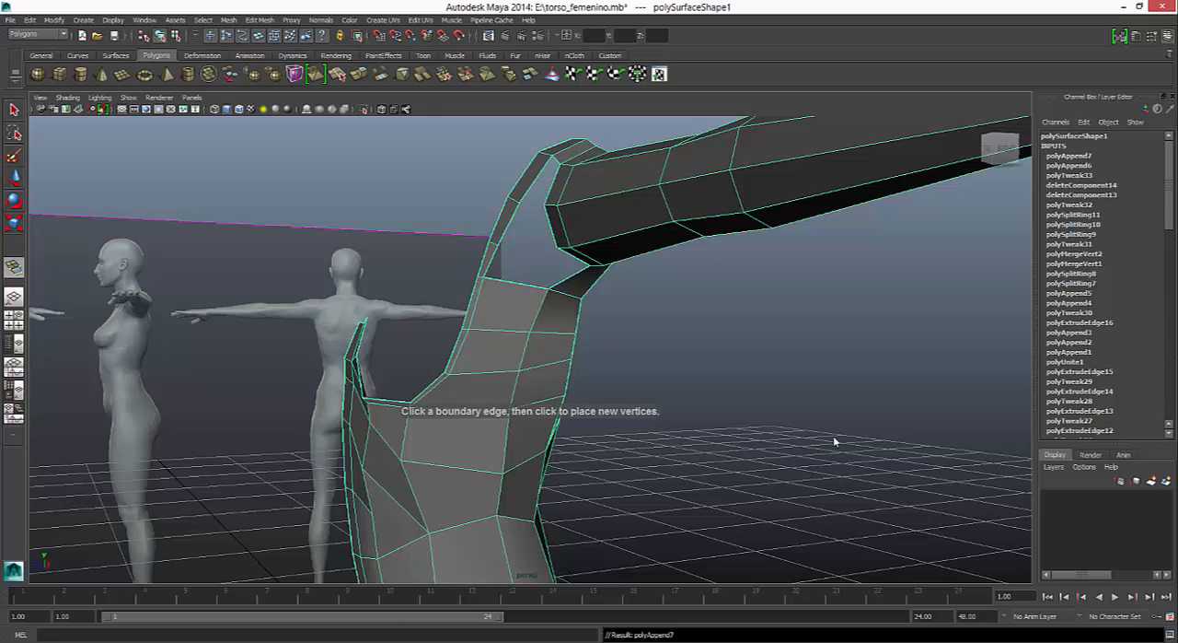
- Append a face bridging the top edge of the new side faces to the arm opening's lower front edge
{"action": "left_click_drag", "start_coordinate": [835, 442], "coordinate": [835, 442], "text": "alt"}
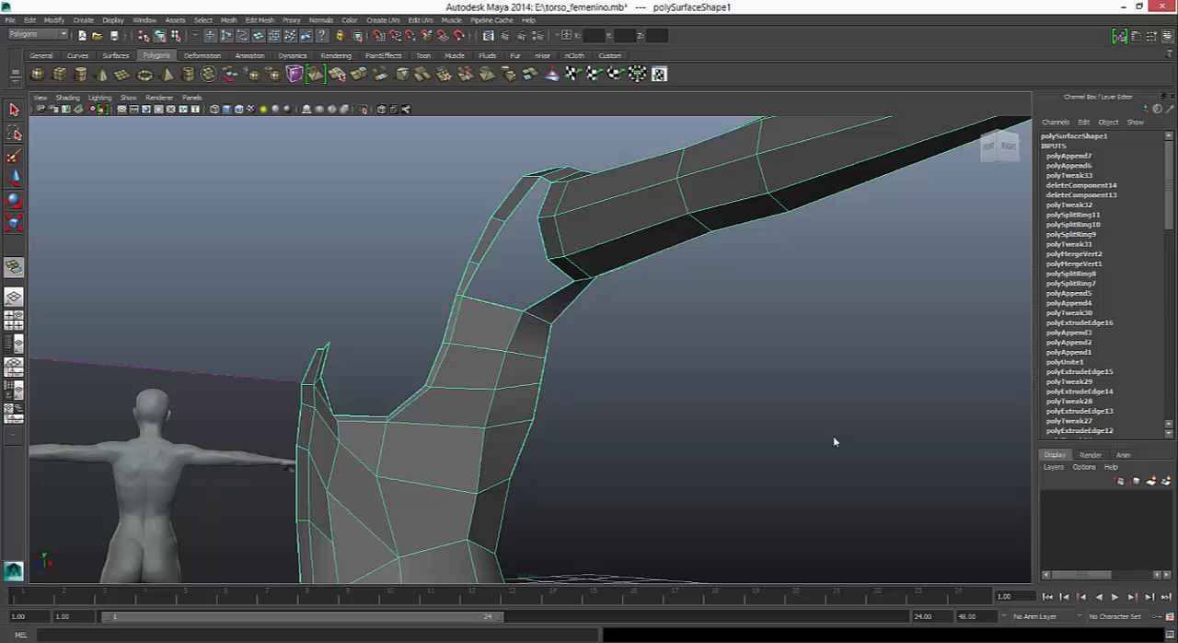
{"action": "left_click", "coordinate": [493, 303]}
{"action": "left_click", "coordinate": [562, 269]}
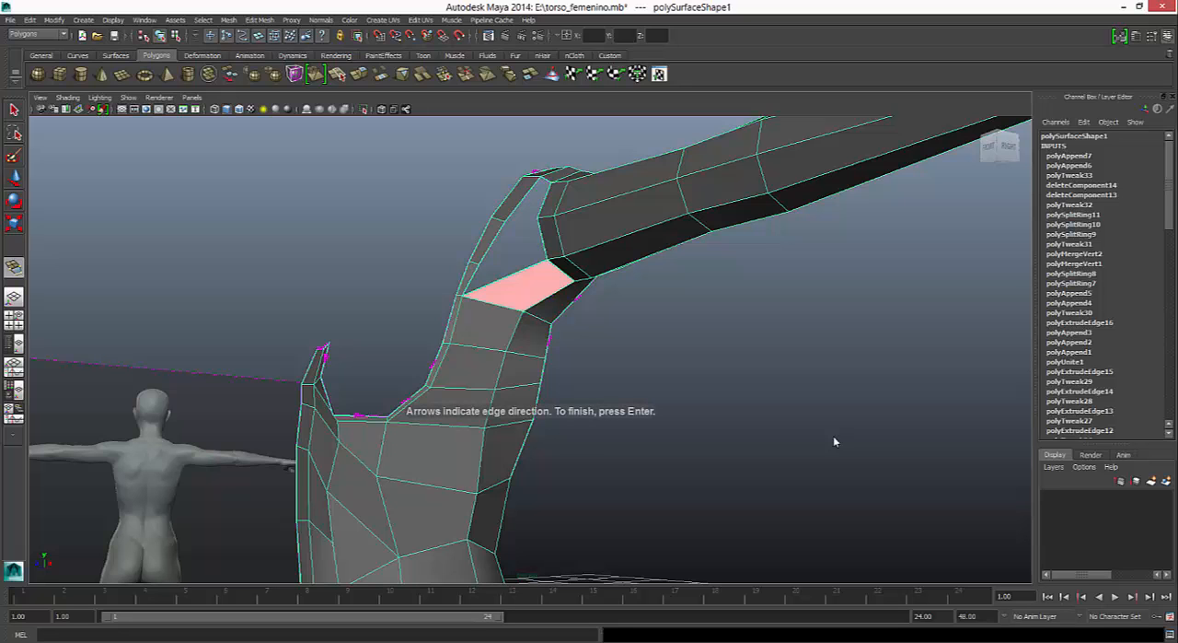
{"action": "key", "text": "Return"}
{"action": "left_click_drag", "start_coordinate": [835, 442], "coordinate": [836, 442], "text": "alt"}
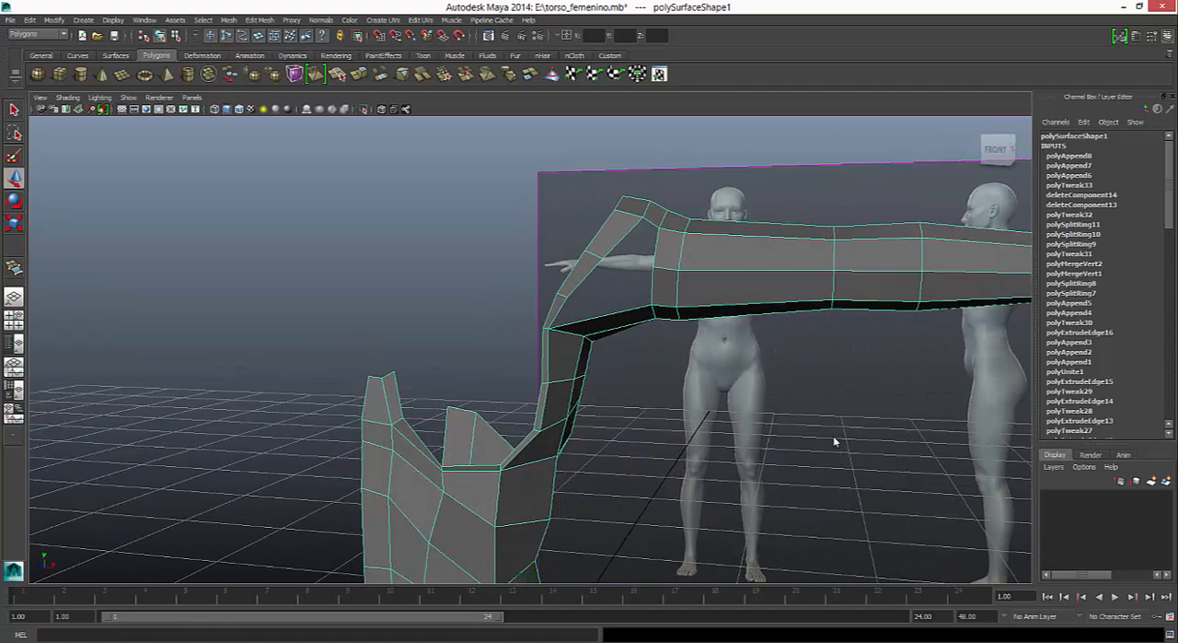
- Try to append two faces filling the gap between the shoulder strip and the arm opening's front edges
{"action": "key", "text": "y"}
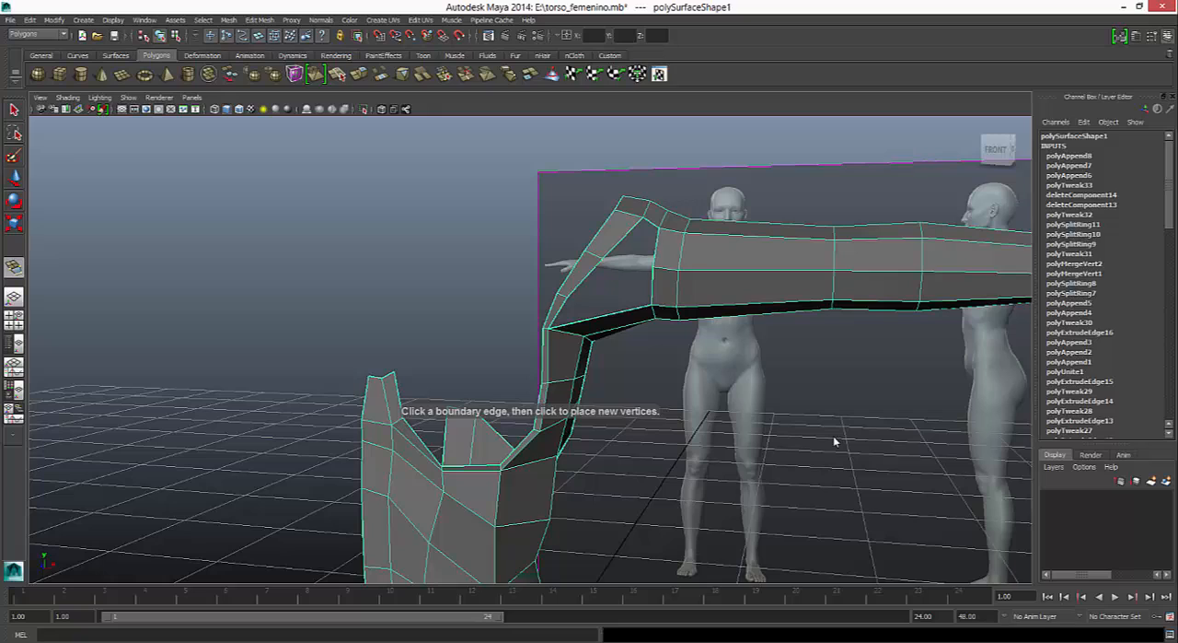
{"action": "left_click", "coordinate": [623, 239]}
{"action": "left_click", "coordinate": [656, 246]}
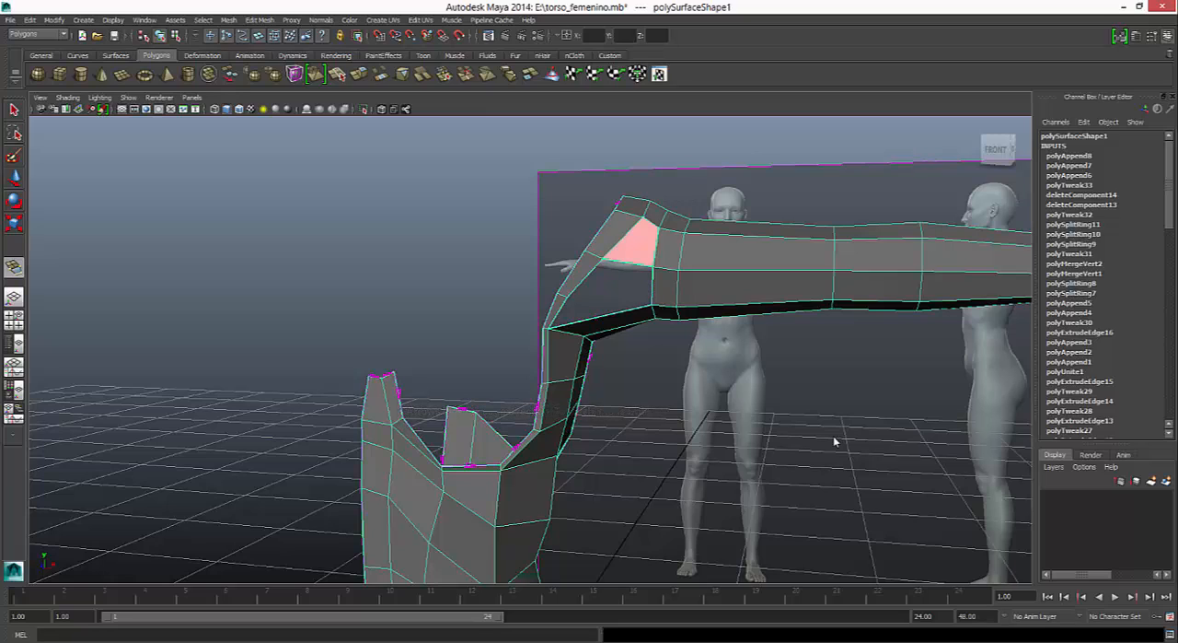
{"action": "left_click_drag", "start_coordinate": [835, 442], "coordinate": [835, 442], "text": "alt"}
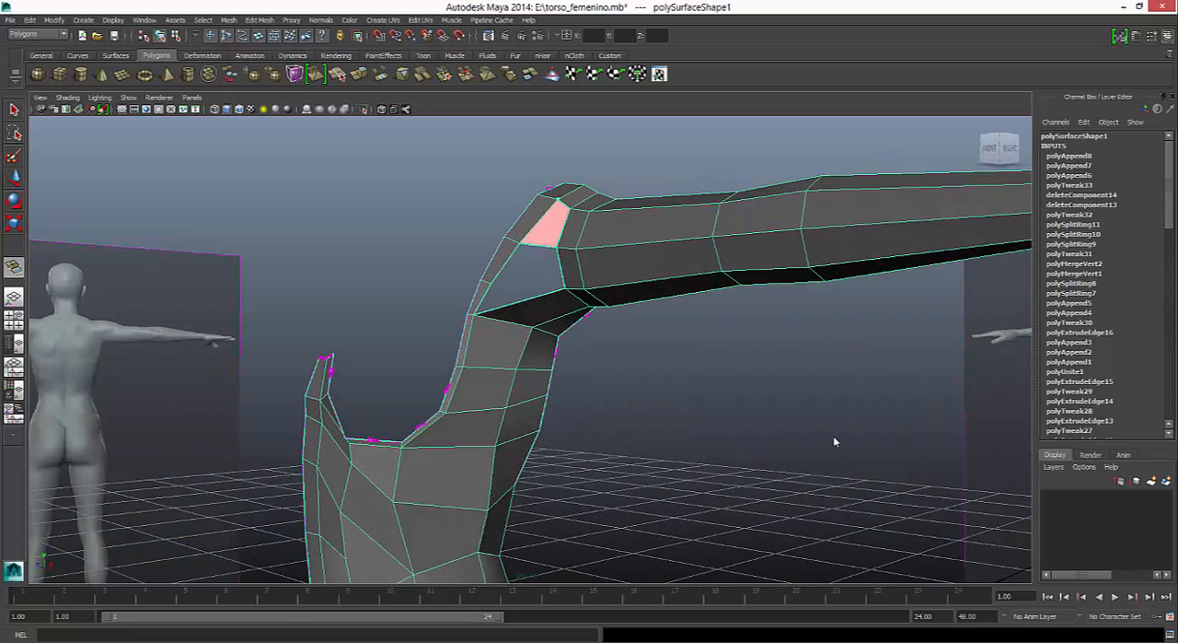
{"action": "key", "text": "Return"}
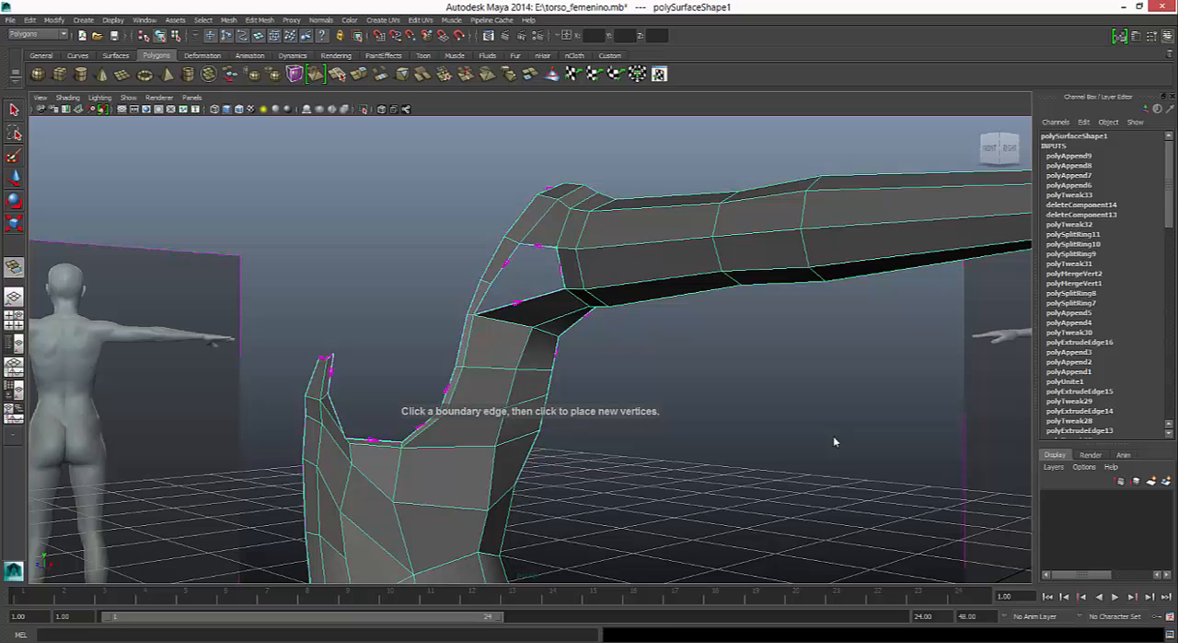
{"action": "left_click", "coordinate": [561, 268]}
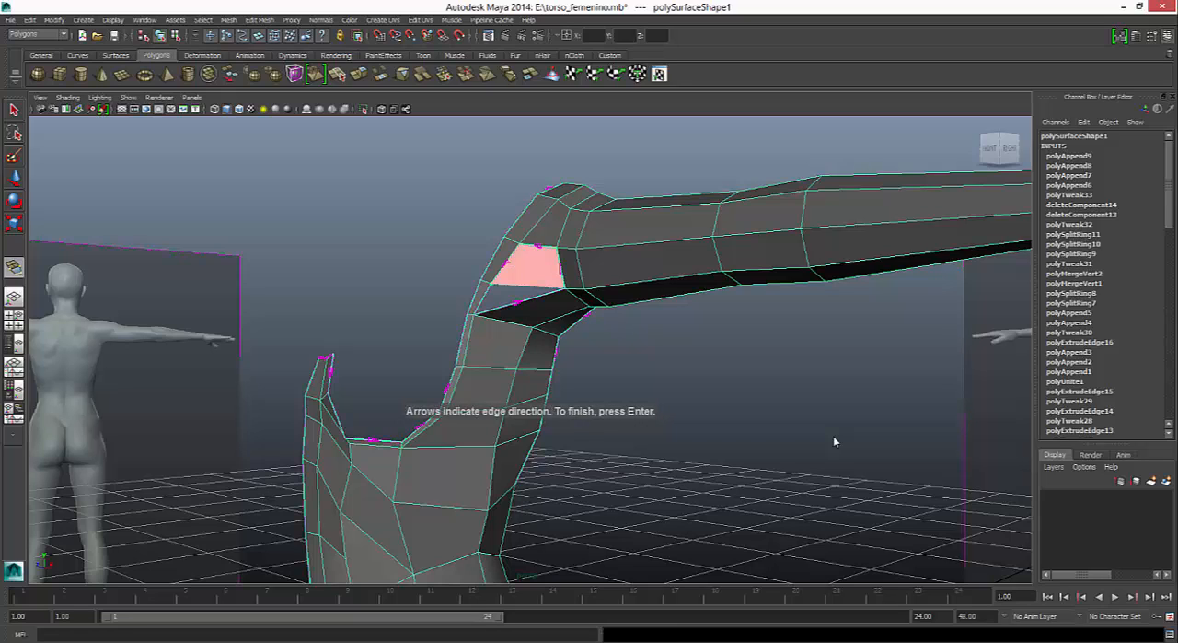
{"action": "key", "text": "ctrl+z"}
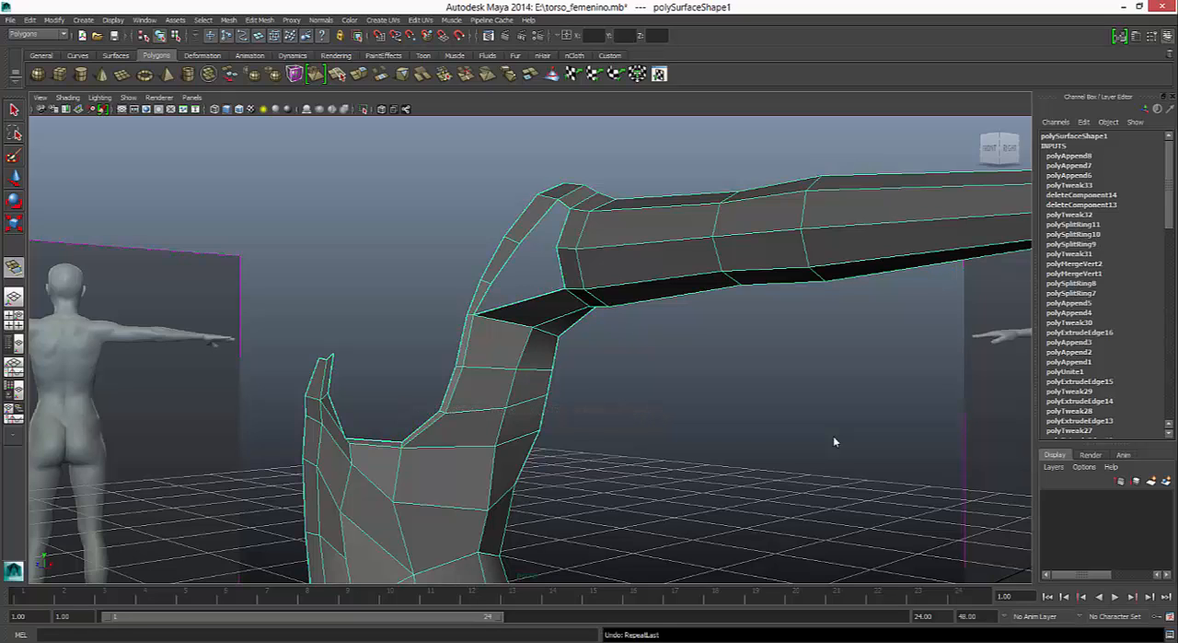
{"action": "key", "text": "g"}
{"action": "key", "text": "q"}
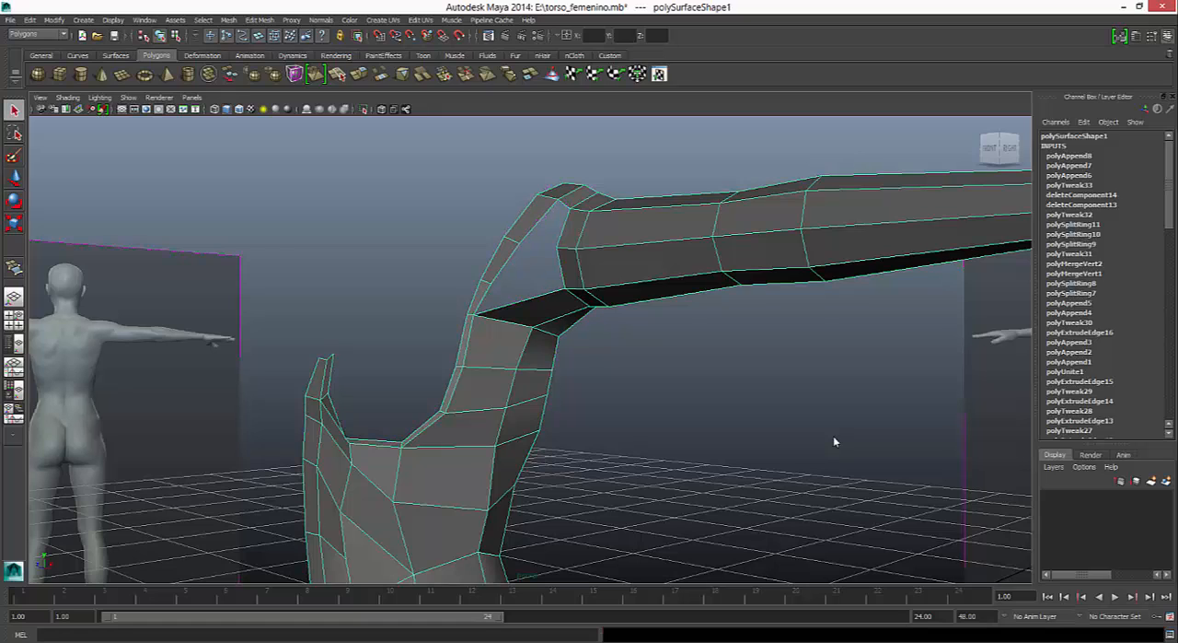
- Append a face filling the upper gap between the shoulder strip and arm opening, undoing the second face appended below it
{"action": "key", "text": "g"}
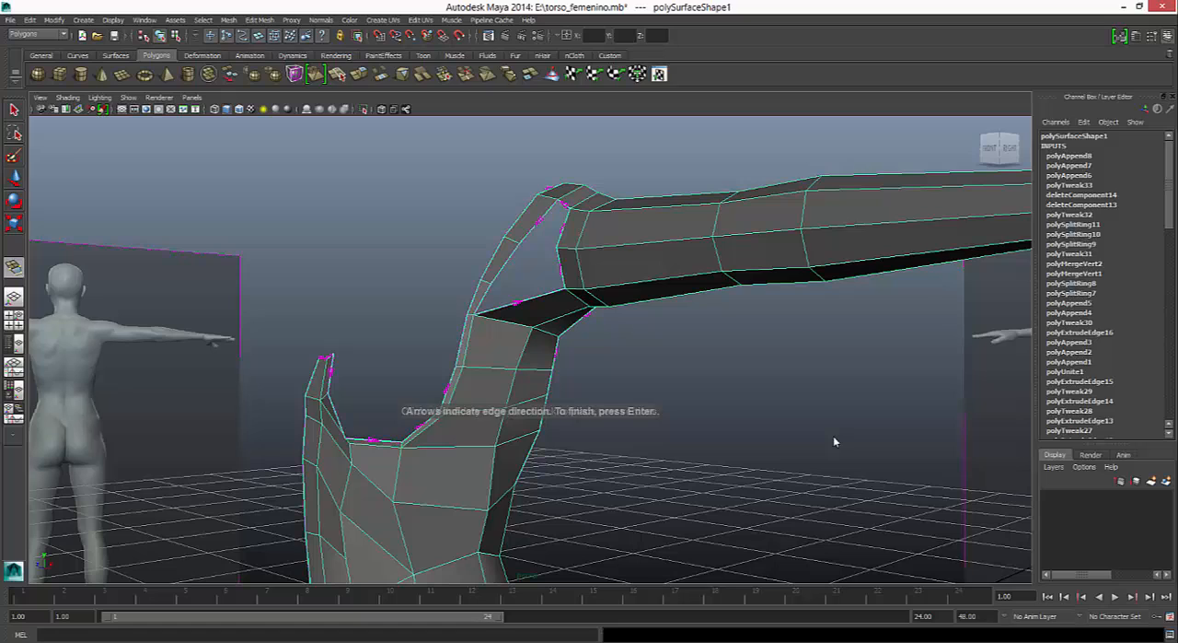
{"action": "key", "text": "Return"}
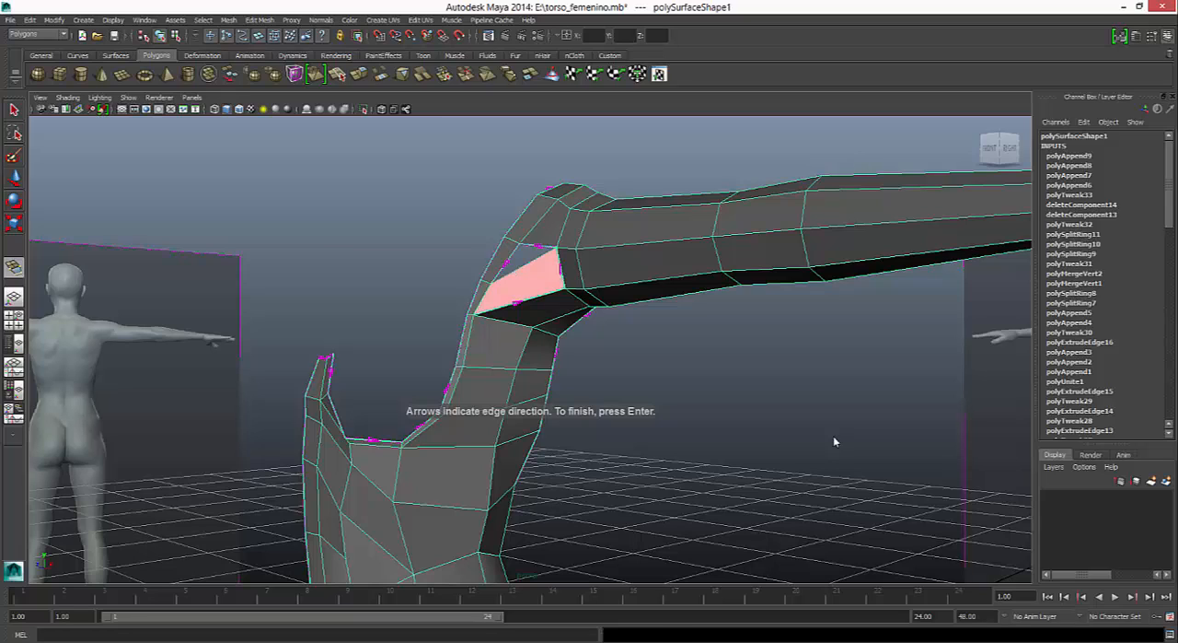
{"action": "key", "text": "Return"}
{"action": "key", "text": "ctrl+z"}
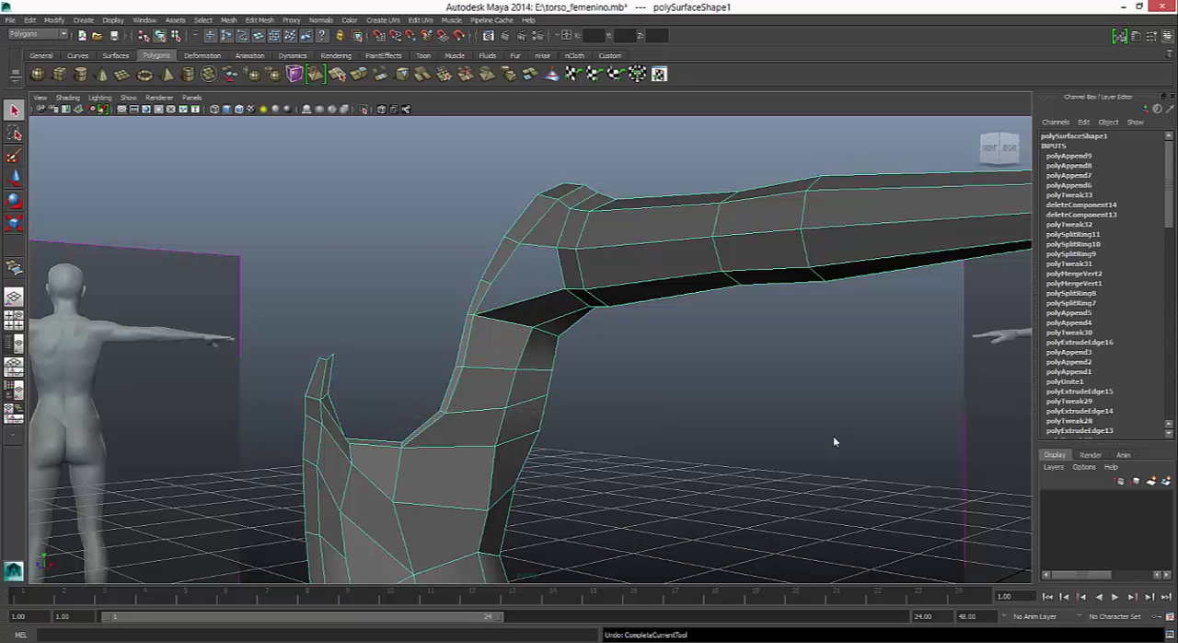
- Delete the edge crossing the lower part of the front shoulder strip, along with its two leftover vertices
{"action": "right_click_drag", "start_coordinate": [501, 261], "coordinate": [500, 234]}
{"action": "left_click", "coordinate": [486, 282]}
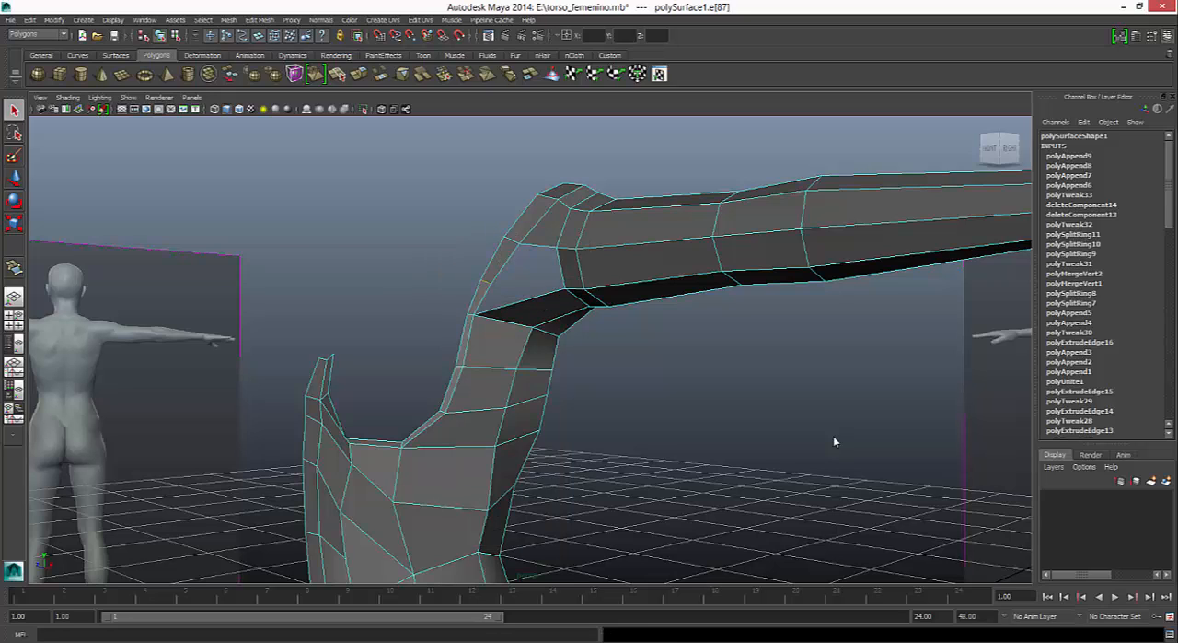
{"action": "left_click", "coordinate": [835, 442]}
{"action": "right_click_drag", "start_coordinate": [495, 268], "coordinate": [443, 269]}
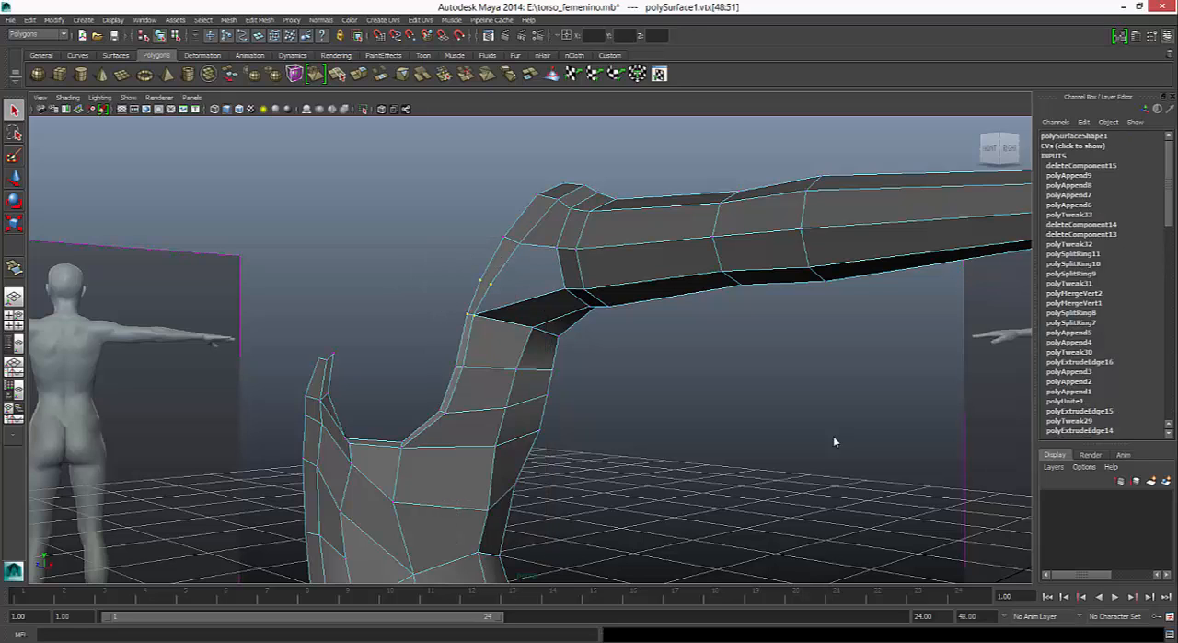
{"action": "key", "text": "Delete"}
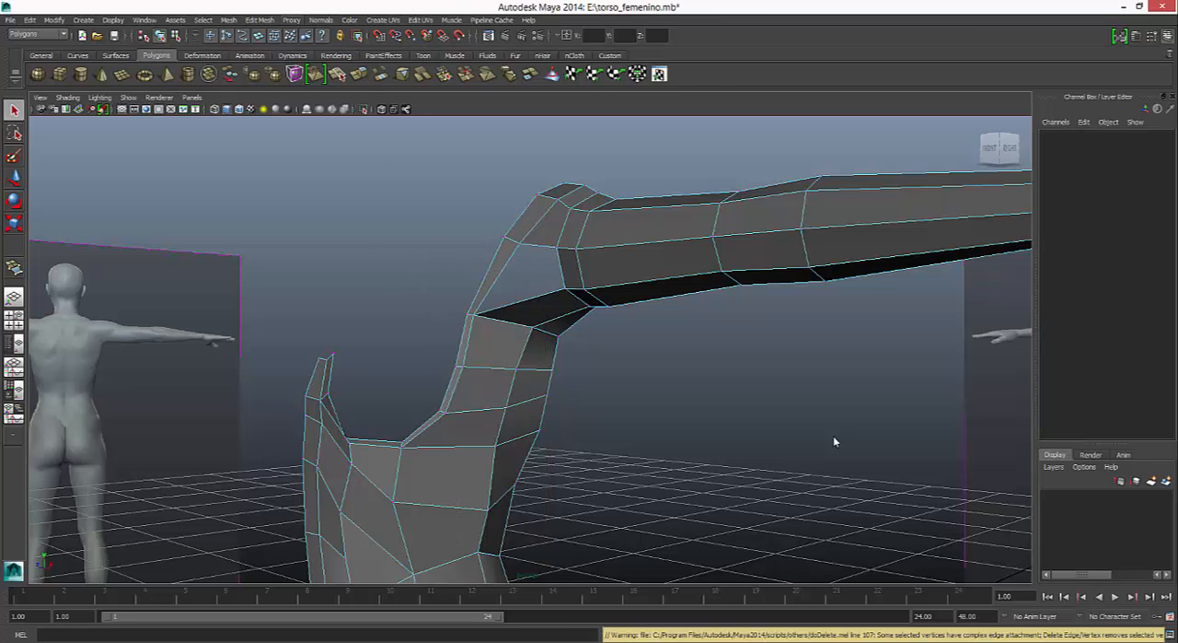
- Append a face closing the remaining gap between the front shoulder strip and the arm opening, and preview the mesh smoothed
{"action": "left_click", "coordinate": [260, 21]}
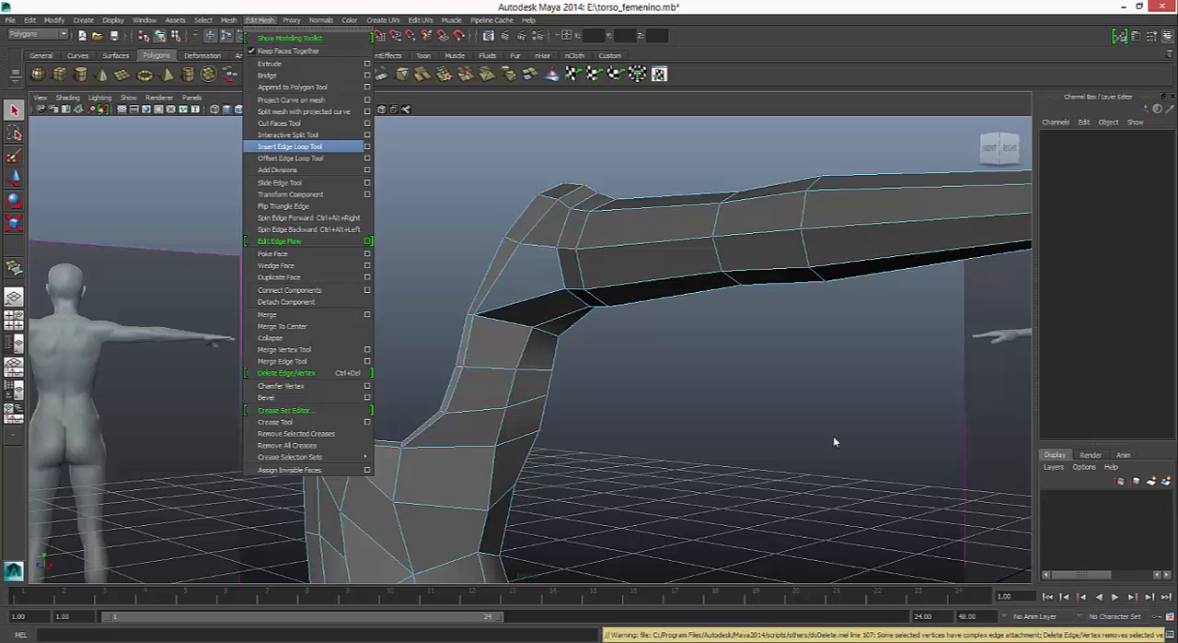
{"action": "left_click", "coordinate": [293, 87]}
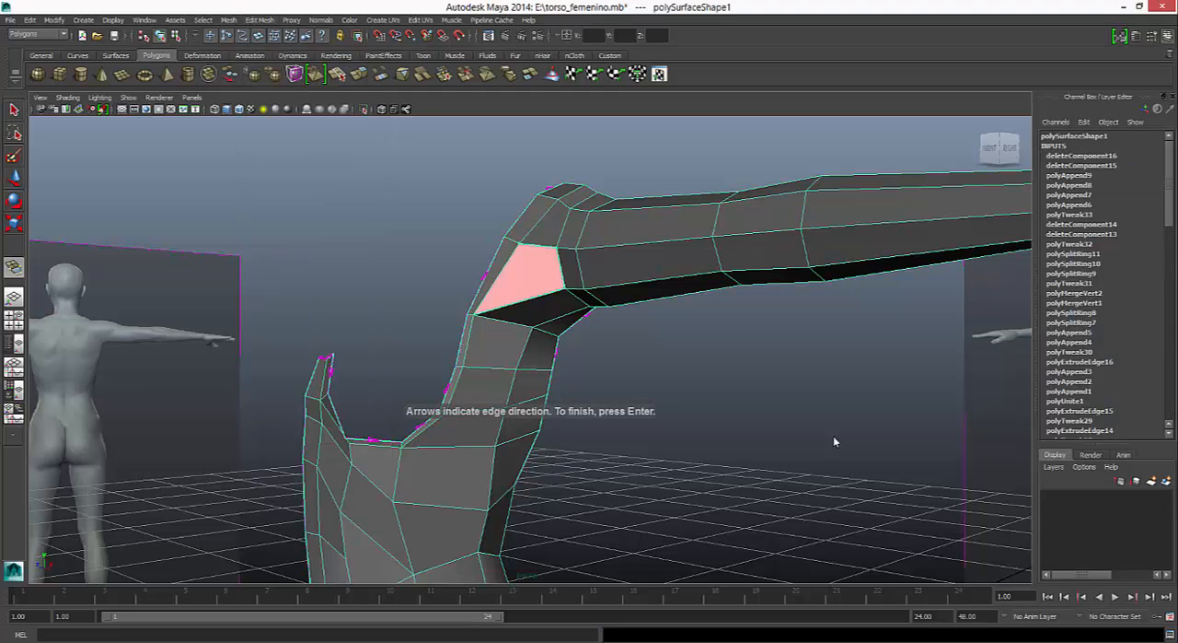
{"action": "key", "text": "Return"}
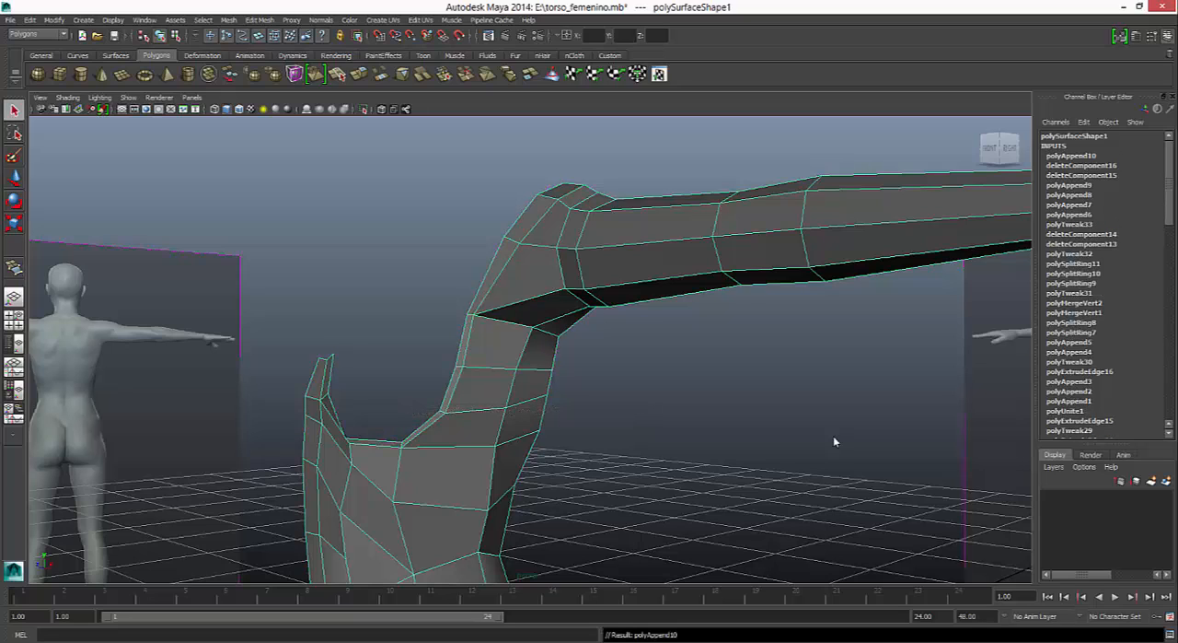
{"action": "key", "text": "2"}
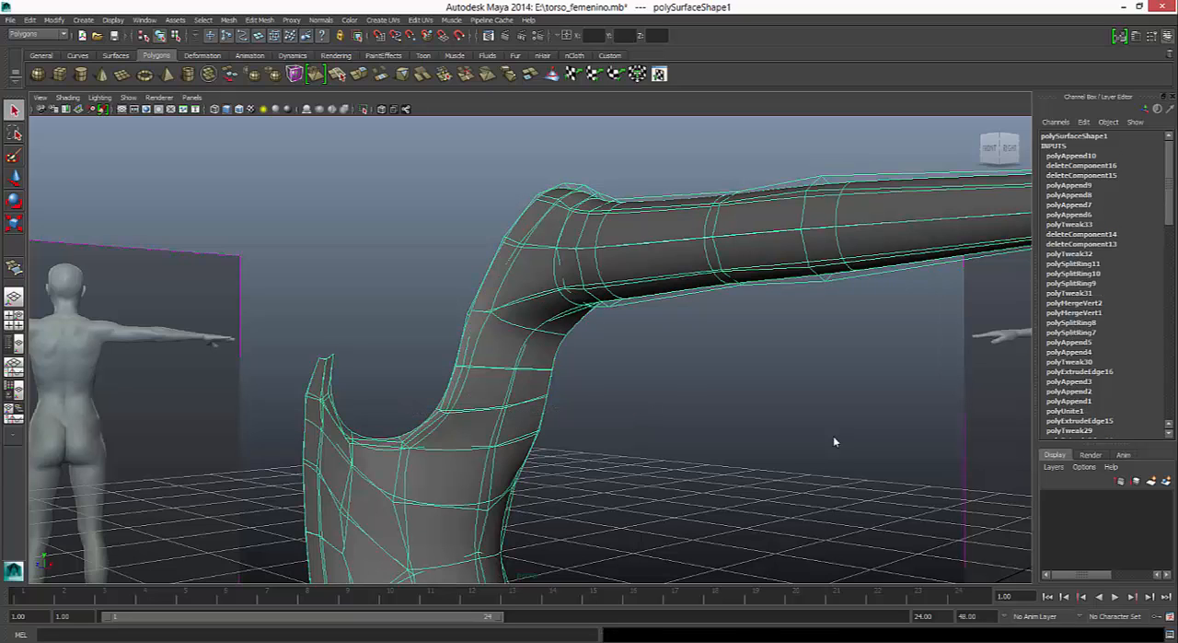
{"action": "key", "text": "1"}
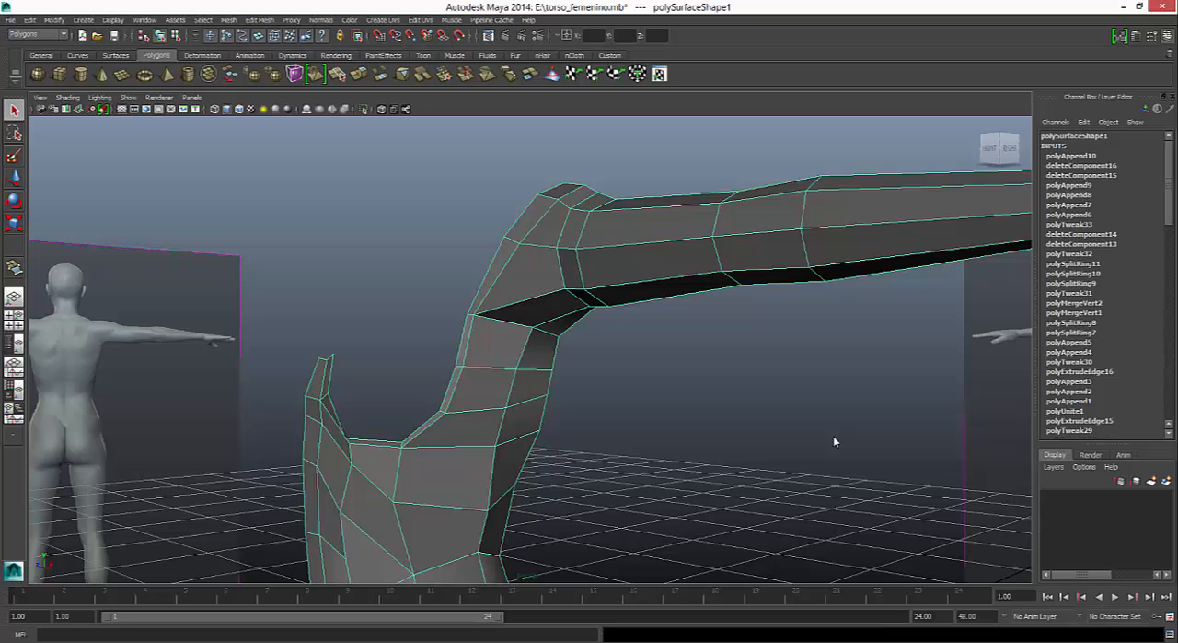
{"action": "right_click_drag", "start_coordinate": [516, 298], "coordinate": [564, 281]}
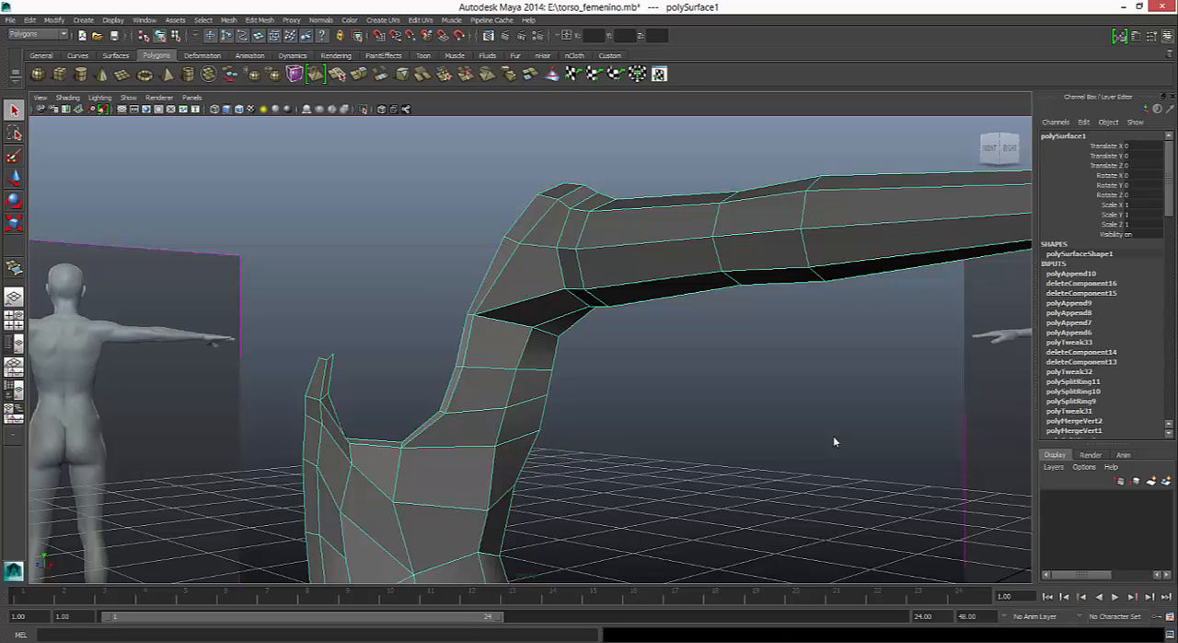
{"action": "key", "text": "3"}
{"action": "left_click_drag", "start_coordinate": [836, 441], "coordinate": [834, 442], "text": "alt"}
- Turn on X-ray in the front view, show the mesh unsmoothed, and raise the front and side armpit vertices to the reference's armpit
{"action": "key", "text": "space"}
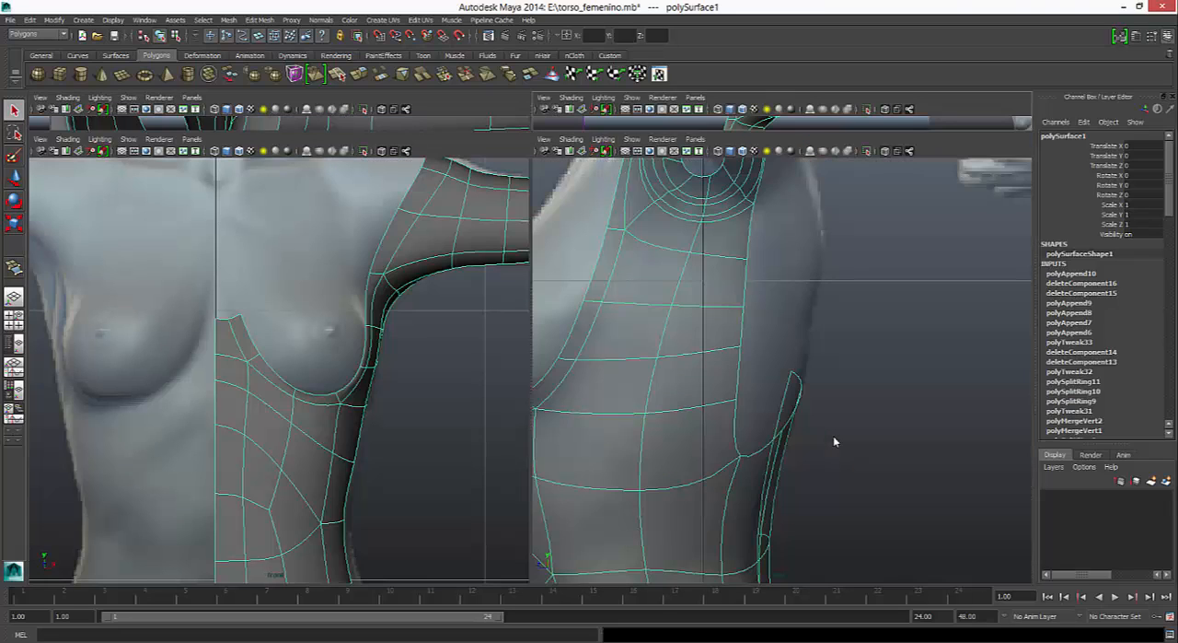
{"action": "left_click", "coordinate": [382, 151]}
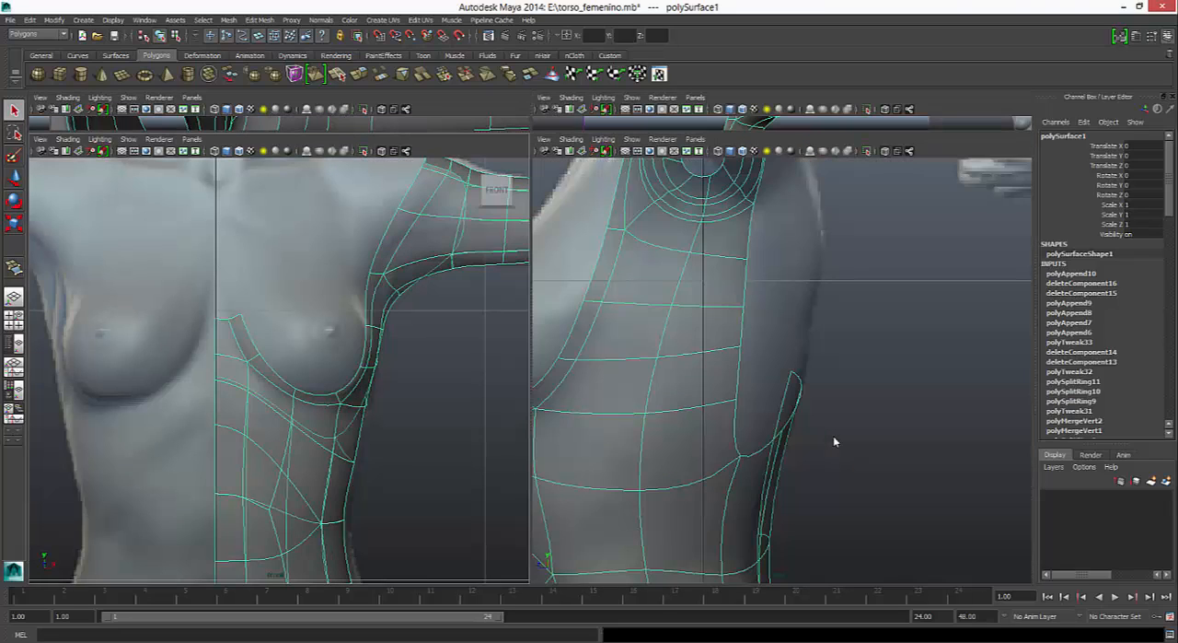
{"action": "scroll", "coordinate": [313, 340], "scroll_direction": "up", "scroll_amount": 2}
{"action": "middle_click_drag", "start_coordinate": [340, 318], "coordinate": [273, 370], "text": "alt"}
{"action": "right_click_drag", "start_coordinate": [368, 296], "coordinate": [320, 296]}
{"action": "key", "text": "1"}
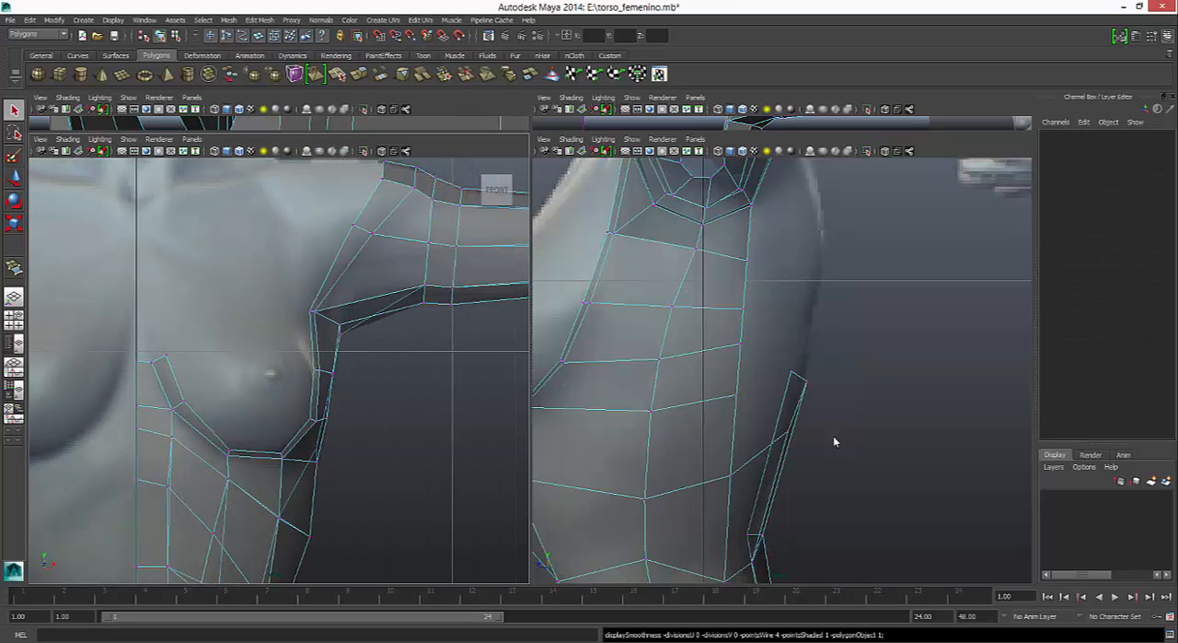
{"action": "left_click_drag", "start_coordinate": [329, 317], "coordinate": [353, 345]}
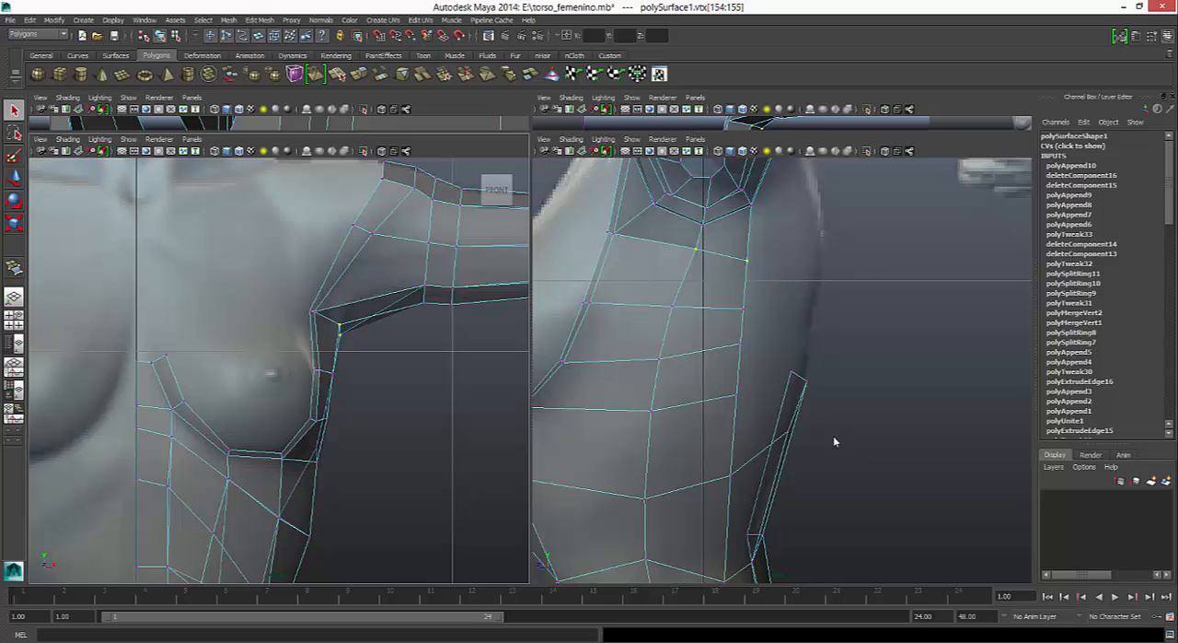
{"action": "key", "text": "w"}
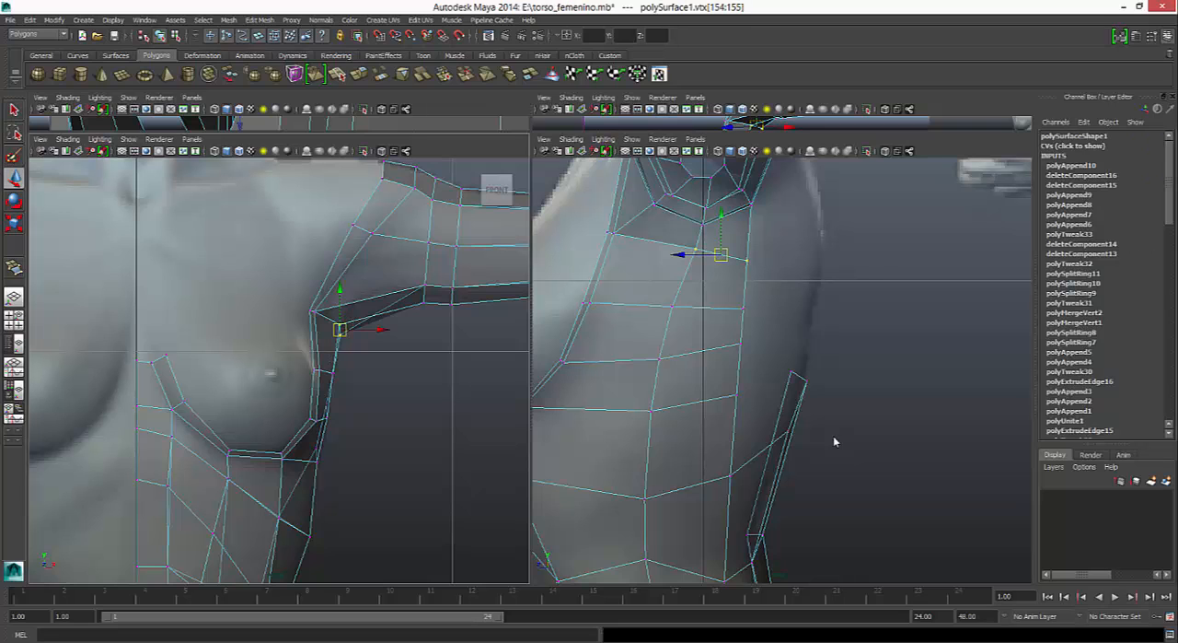
{"action": "mouse_move", "coordinate": [340, 329]}
{"action": "left_mouse_down"}
{"action": "mouse_move", "coordinate": [355, 293]}
{"action": "mouse_move", "coordinate": [325, 322]}
{"action": "mouse_move", "coordinate": [319, 295]}
{"action": "left_mouse_up"}
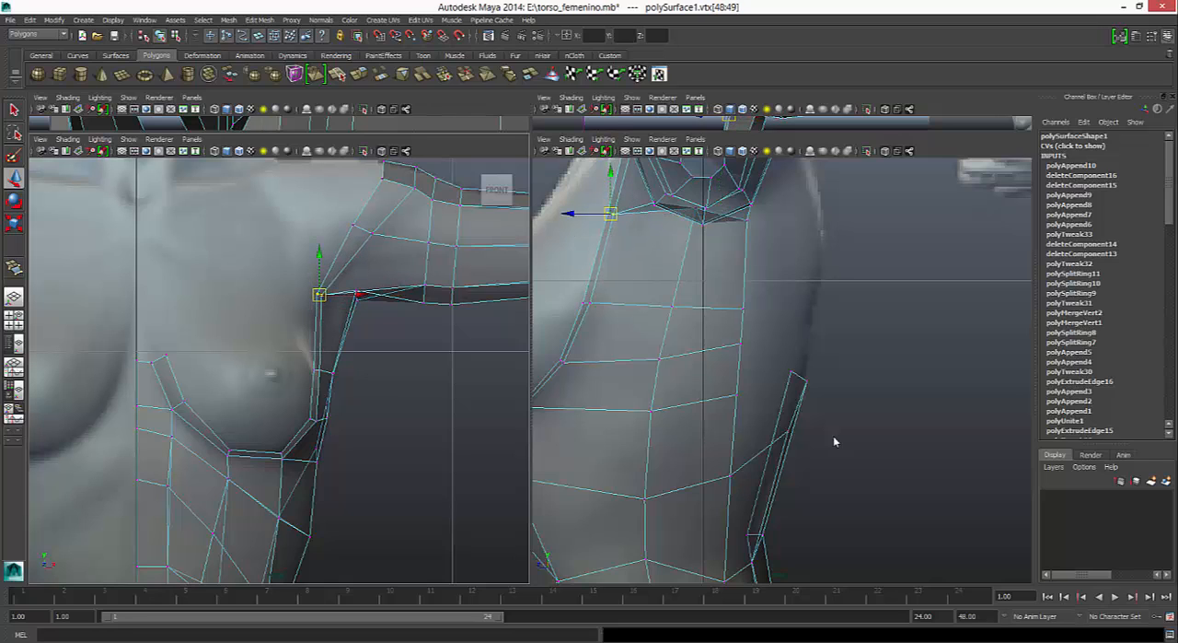
- Nudge the upper front shoulder vertex down and outward, and raise the vertex below it slightly in the front view
{"action": "left_click_drag", "start_coordinate": [405, 179], "coordinate": [421, 196]}
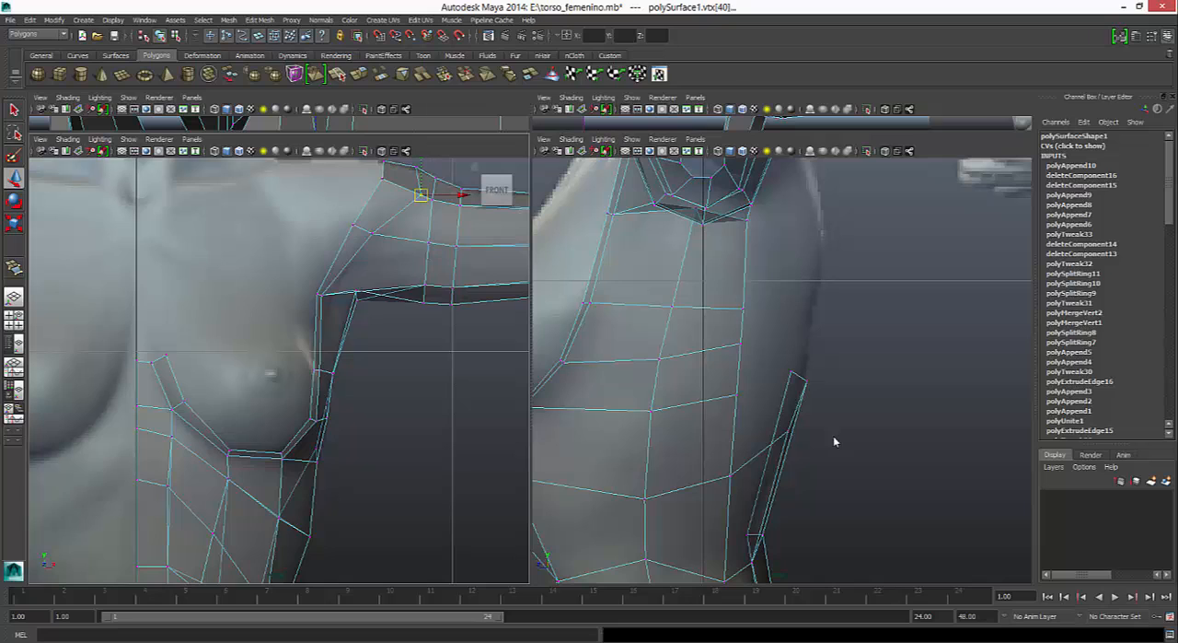
{"action": "middle_click_drag", "start_coordinate": [420, 195], "coordinate": [382, 266], "text": "alt"}
{"action": "left_click", "coordinate": [333, 304]}
{"action": "left_click_drag", "start_coordinate": [333, 303], "coordinate": [333, 302]}
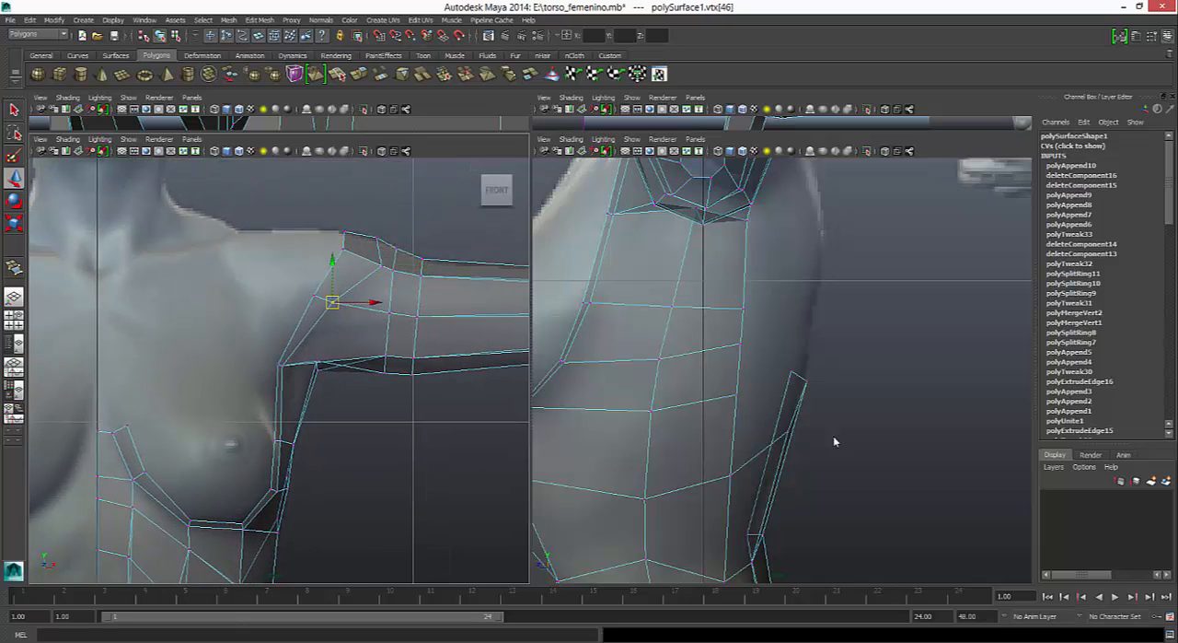
- Raise the vertex row just below the armpit and shift the front armpit vertices in line with the breast's outer edge
{"action": "left_click_drag", "start_coordinate": [270, 360], "coordinate": [282, 364]}
{"action": "left_click", "coordinate": [284, 367]}
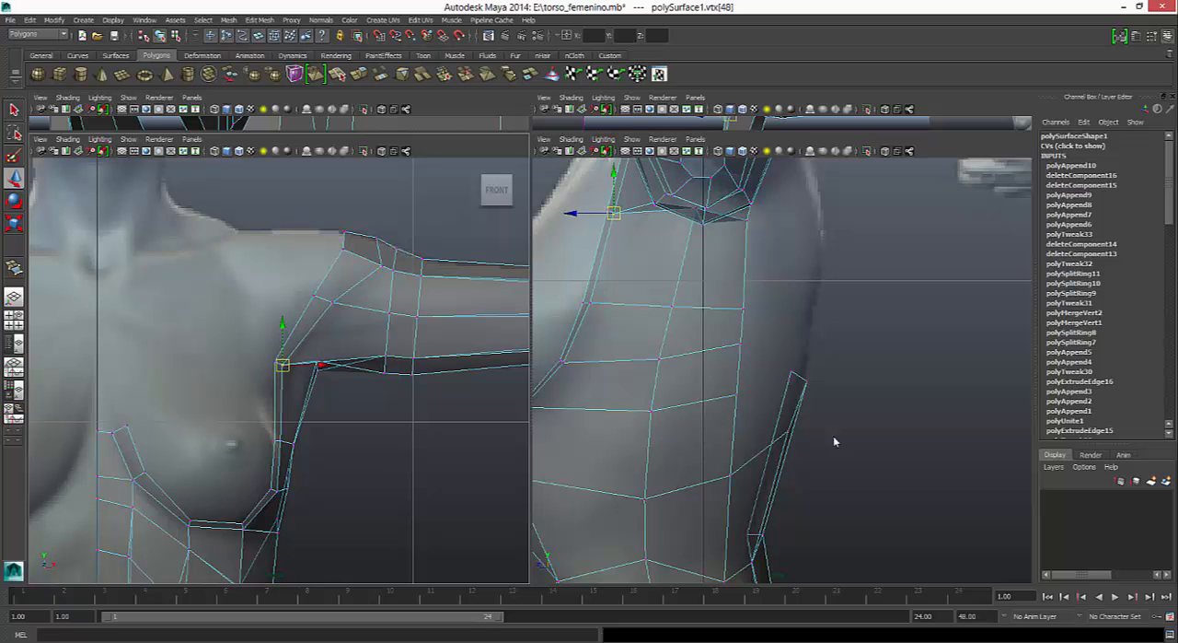
{"action": "mouse_move", "coordinate": [275, 449]}
{"action": "left_mouse_down"}
{"action": "mouse_move", "coordinate": [304, 451]}
{"action": "mouse_move", "coordinate": [283, 428]}
{"action": "mouse_move", "coordinate": [312, 450]}
{"action": "mouse_move", "coordinate": [293, 430]}
{"action": "mouse_move", "coordinate": [285, 437]}
{"action": "left_mouse_up"}
{"action": "mouse_move", "coordinate": [267, 352]}
{"action": "left_mouse_down"}
{"action": "mouse_move", "coordinate": [289, 372]}
{"action": "mouse_move", "coordinate": [273, 367]}
{"action": "left_mouse_up"}
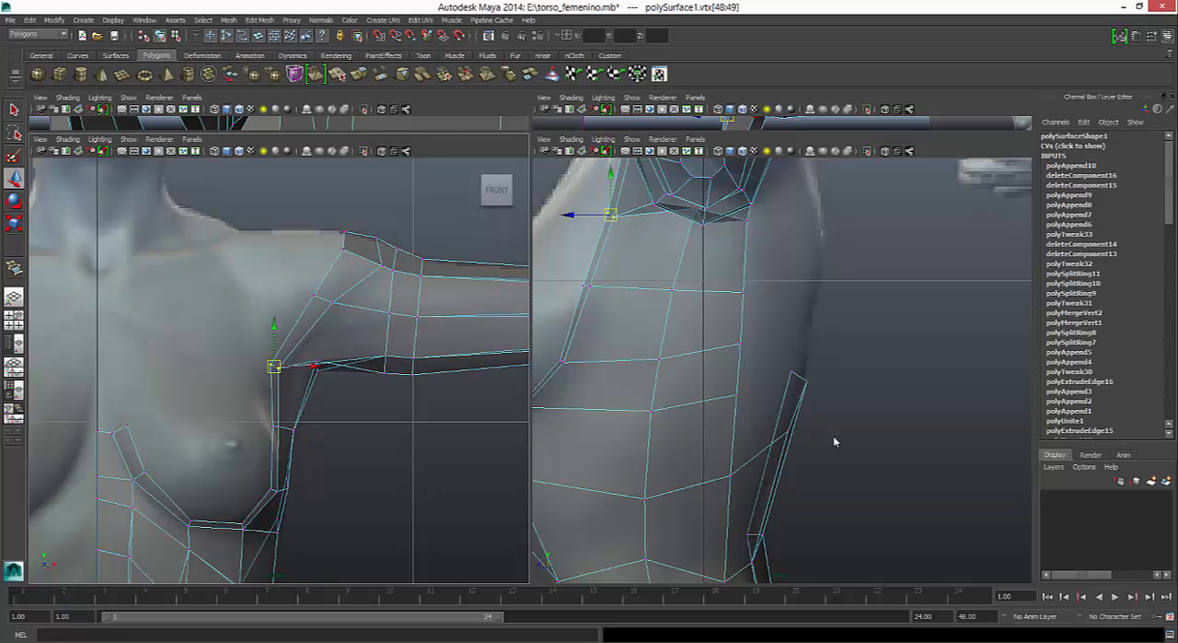
- Select the whole body mesh in the front view and preview it smoothed against the full-figure reference
{"action": "right_click_drag", "start_coordinate": [394, 310], "coordinate": [448, 294]}
{"action": "left_click", "coordinate": [451, 442]}
{"action": "scroll", "coordinate": [451, 442], "scroll_direction": "down", "scroll_amount": 10}
{"action": "scroll", "coordinate": [267, 442], "scroll_direction": "up", "scroll_amount": 9}
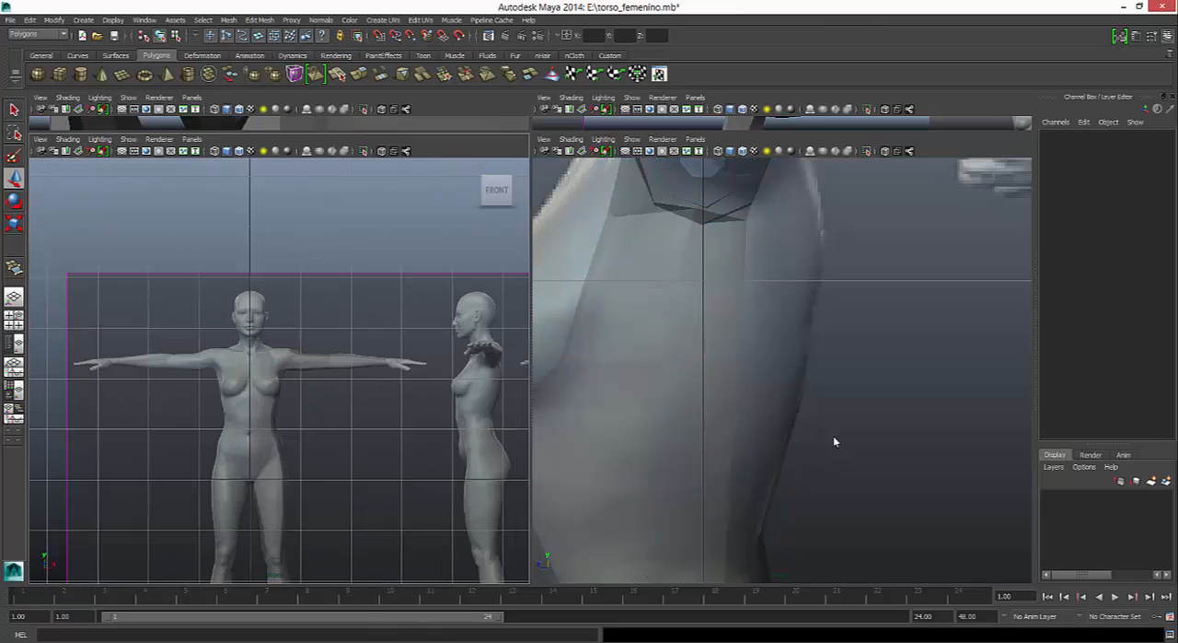
{"action": "left_click", "coordinate": [267, 461]}
{"action": "middle_click_drag", "start_coordinate": [267, 460], "coordinate": [267, 378], "text": "alt"}
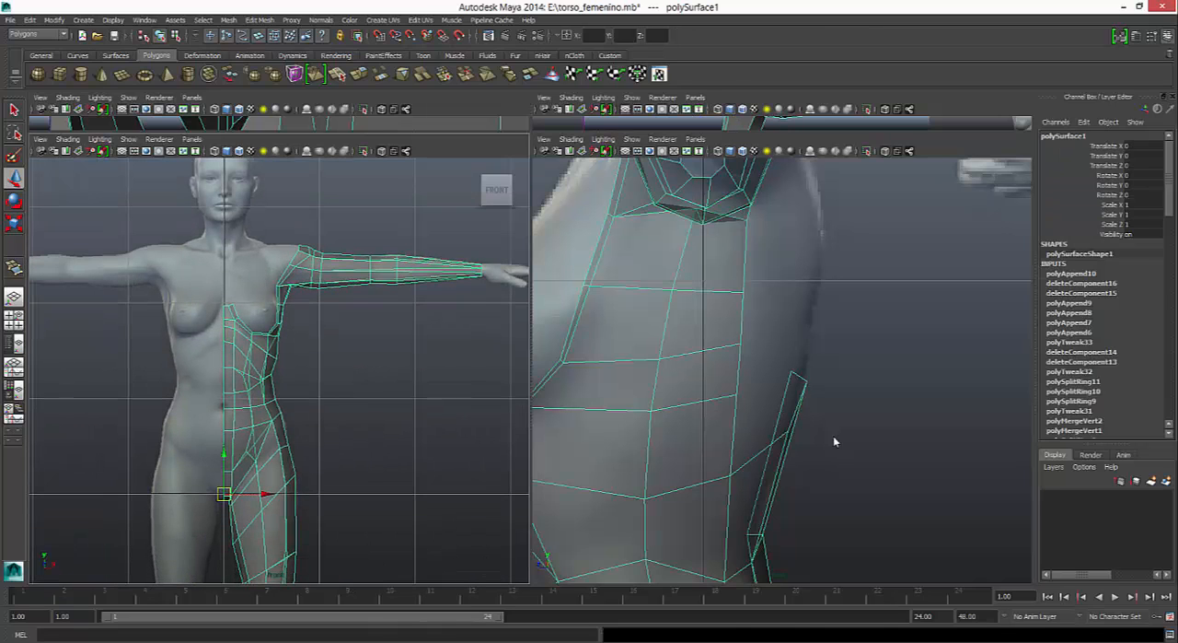
{"action": "key", "text": "3"}
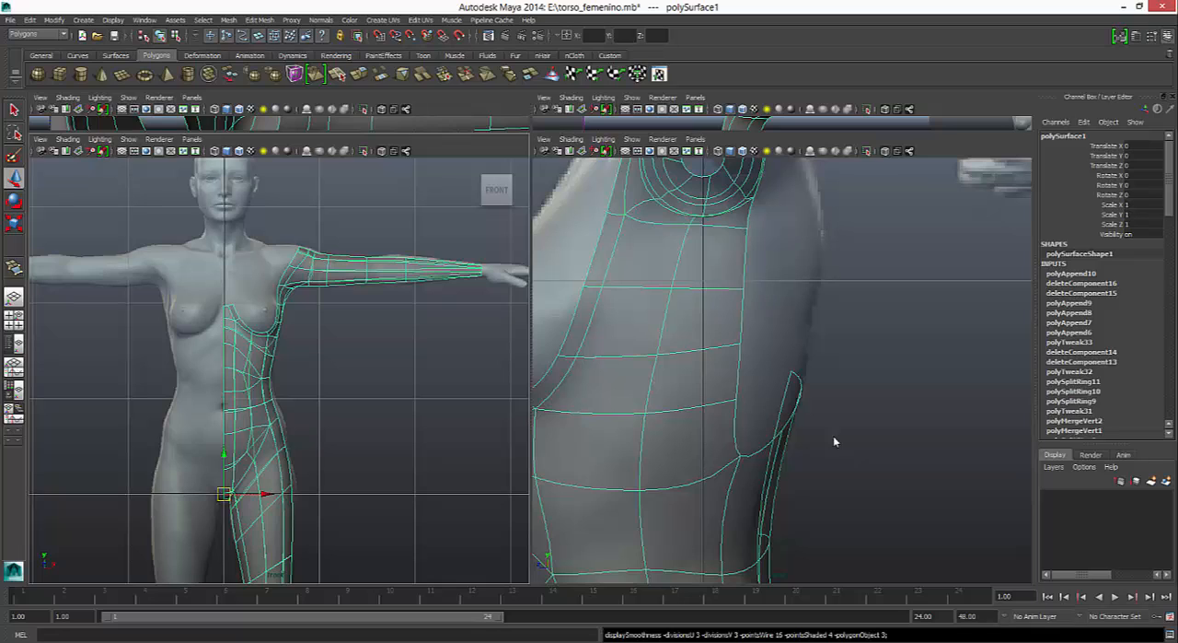
- Try applying Smooth to the body mesh and inspect the shoulder and armpit in the perspective view
{"action": "left_click", "coordinate": [228, 19]}
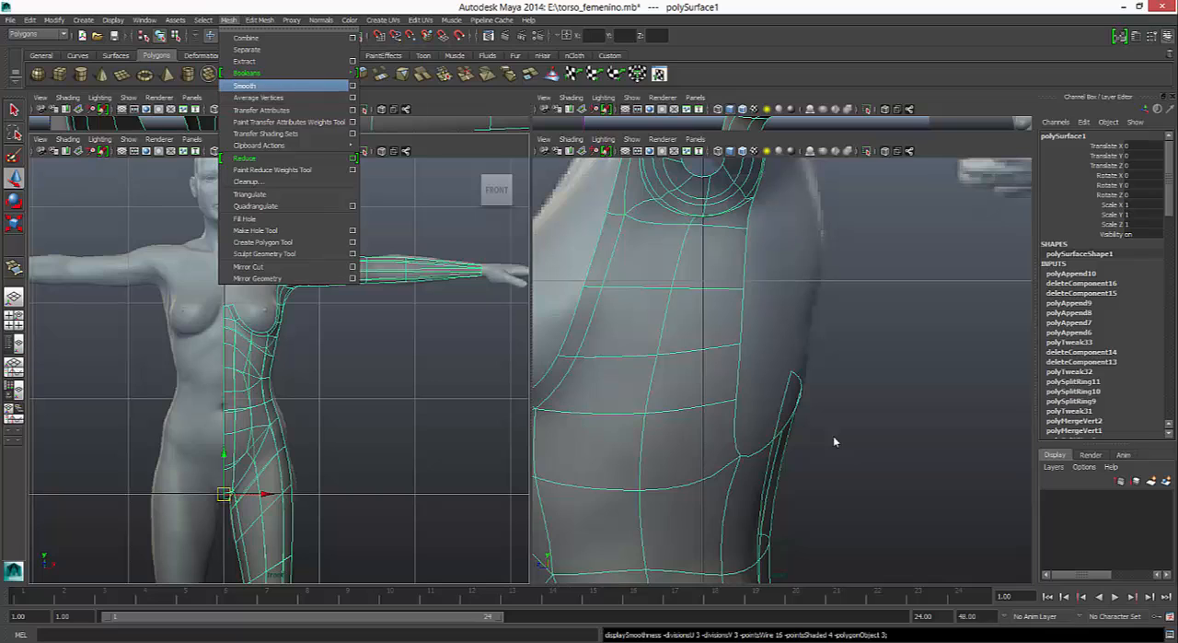
{"action": "left_click", "coordinate": [244, 85]}
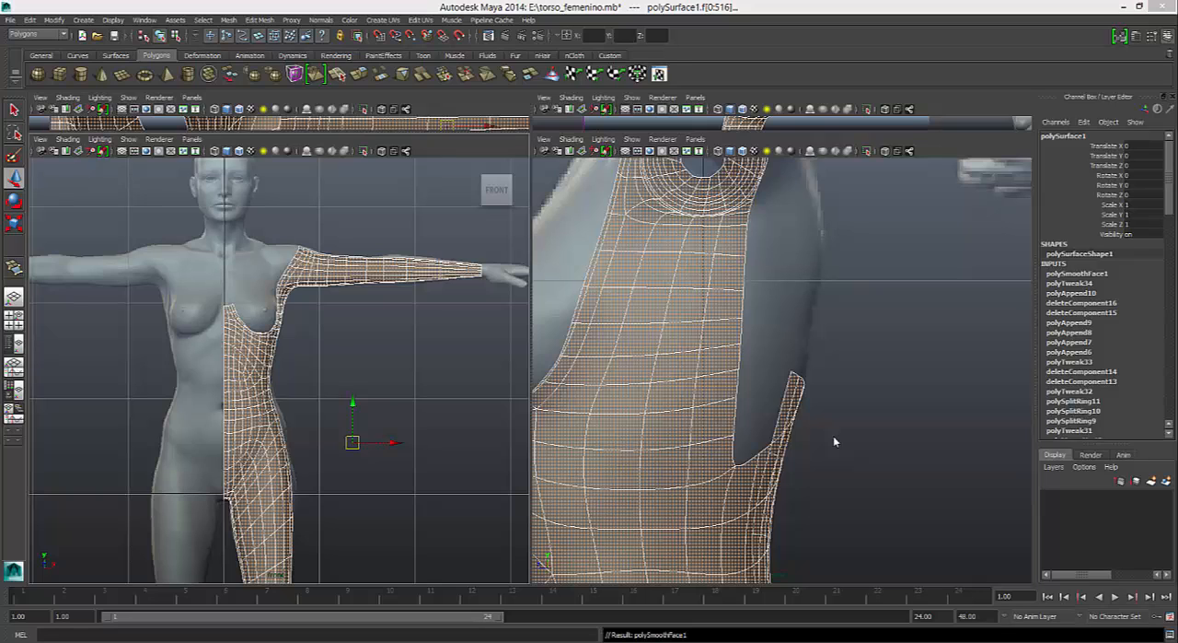
{"action": "key", "text": "space"}
{"action": "left_click_drag", "start_coordinate": [835, 442], "coordinate": [921, 396], "text": "alt"}
{"action": "left_click", "coordinate": [835, 442]}
{"action": "middle_click_drag", "start_coordinate": [921, 396], "coordinate": [921, 354], "text": "alt"}
{"action": "left_click", "coordinate": [644, 221]}
{"action": "left_click_drag", "start_coordinate": [645, 221], "coordinate": [618, 245], "text": "alt"}
{"action": "left_click_drag", "start_coordinate": [835, 442], "coordinate": [782, 439], "text": "alt"}
- Undo the mesh smoothing and show the body mesh unsmoothed in the front and side views
{"action": "key", "text": "ctrl+z"}
{"action": "key", "text": "ctrl+z"}
{"action": "key", "text": "ctrl+z"}
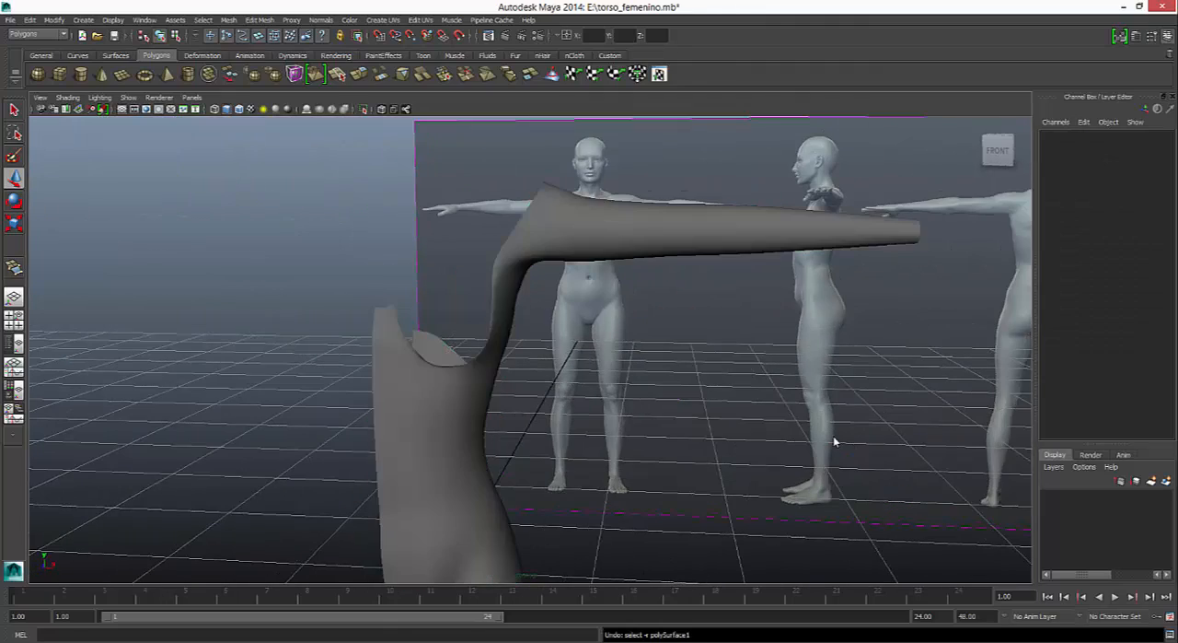
{"action": "key", "text": "space"}
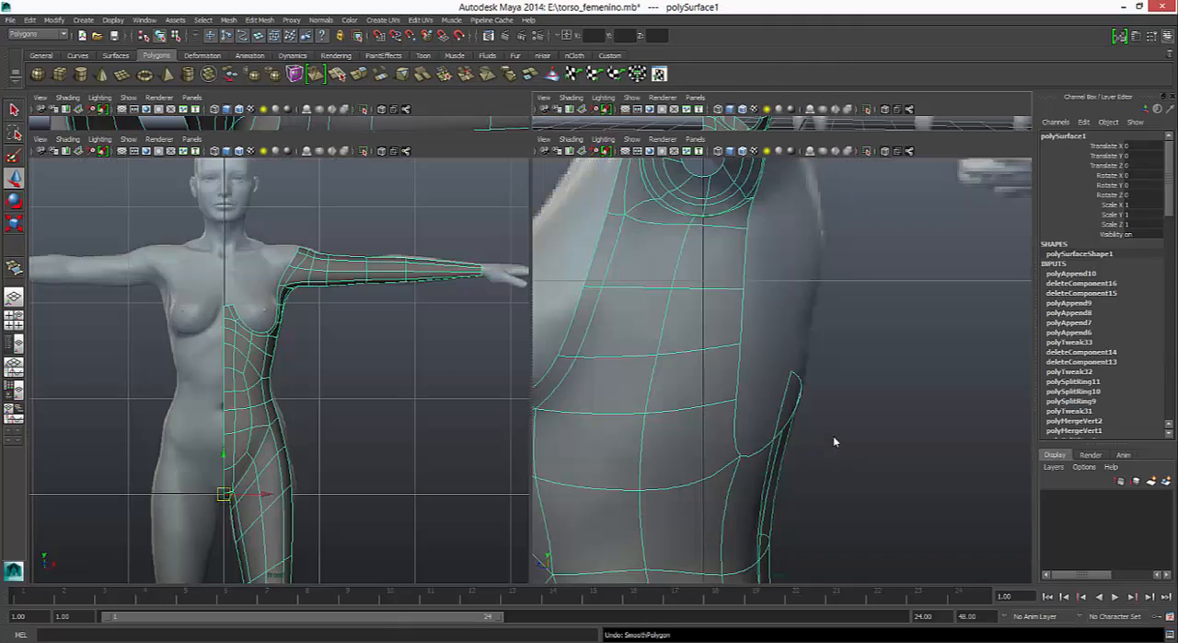
{"action": "key", "text": "1"}
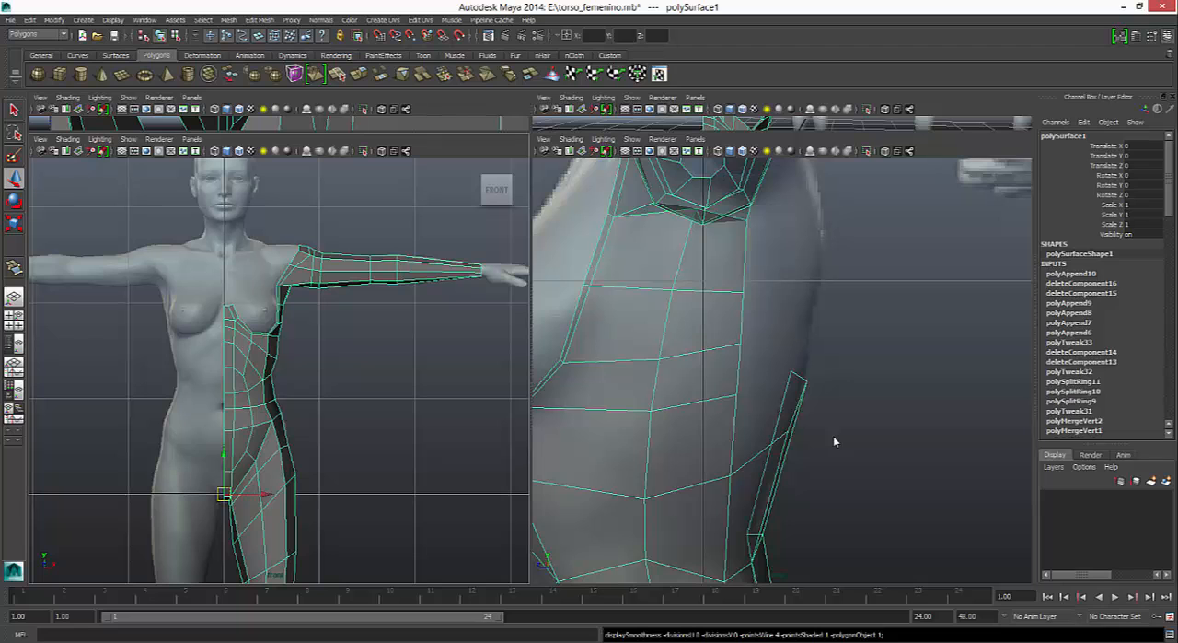
- With X-ray on in the front view, move the shoulder's top vertex outward and the front vertex below it slightly inward
{"action": "left_click", "coordinate": [382, 151]}
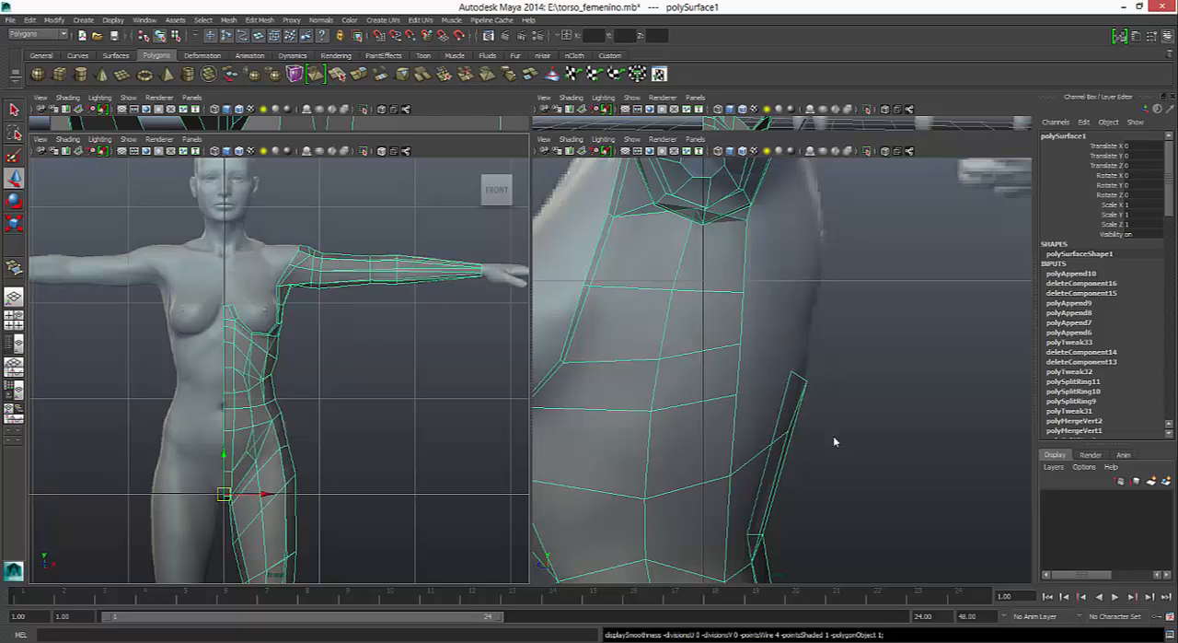
{"action": "scroll", "coordinate": [280, 370], "scroll_direction": "up", "scroll_amount": 5}
{"action": "middle_click_drag", "start_coordinate": [280, 350], "coordinate": [280, 400], "text": "alt"}
{"action": "scroll", "coordinate": [280, 370], "scroll_direction": "up", "scroll_amount": 3}
{"action": "middle_click_drag", "start_coordinate": [280, 276], "coordinate": [266, 413], "text": "alt"}
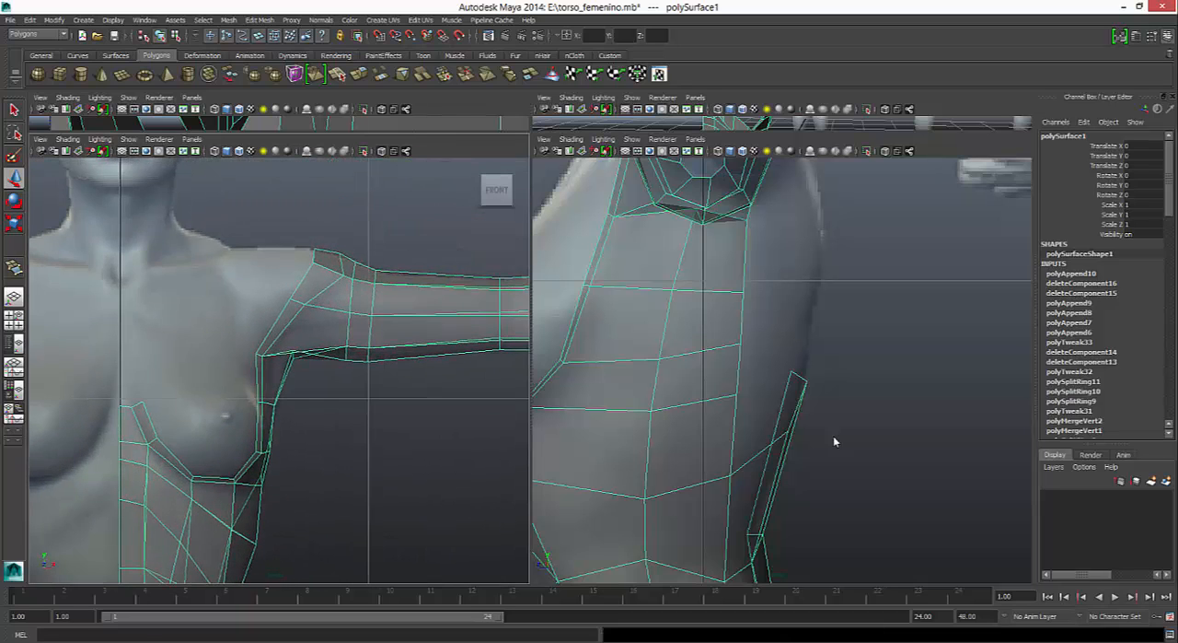
{"action": "right_click_drag", "start_coordinate": [360, 272], "coordinate": [310, 273]}
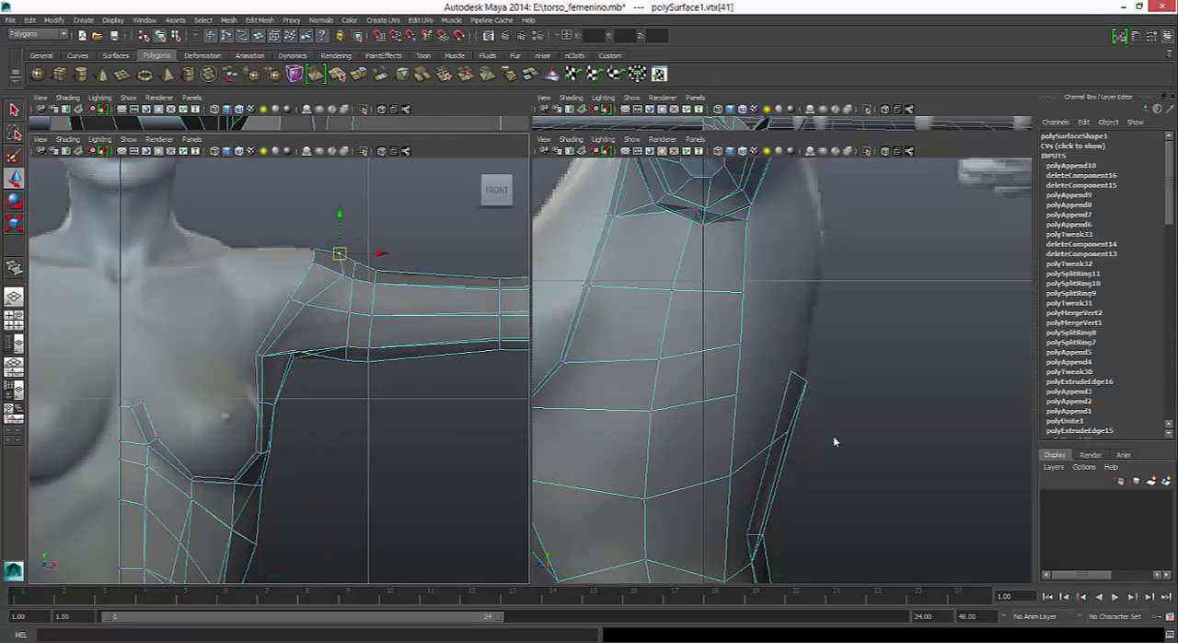
{"action": "left_click", "coordinate": [345, 258]}
{"action": "left_click_drag", "start_coordinate": [338, 269], "coordinate": [351, 283]}
{"action": "left_click_drag", "start_coordinate": [346, 275], "coordinate": [338, 274]}
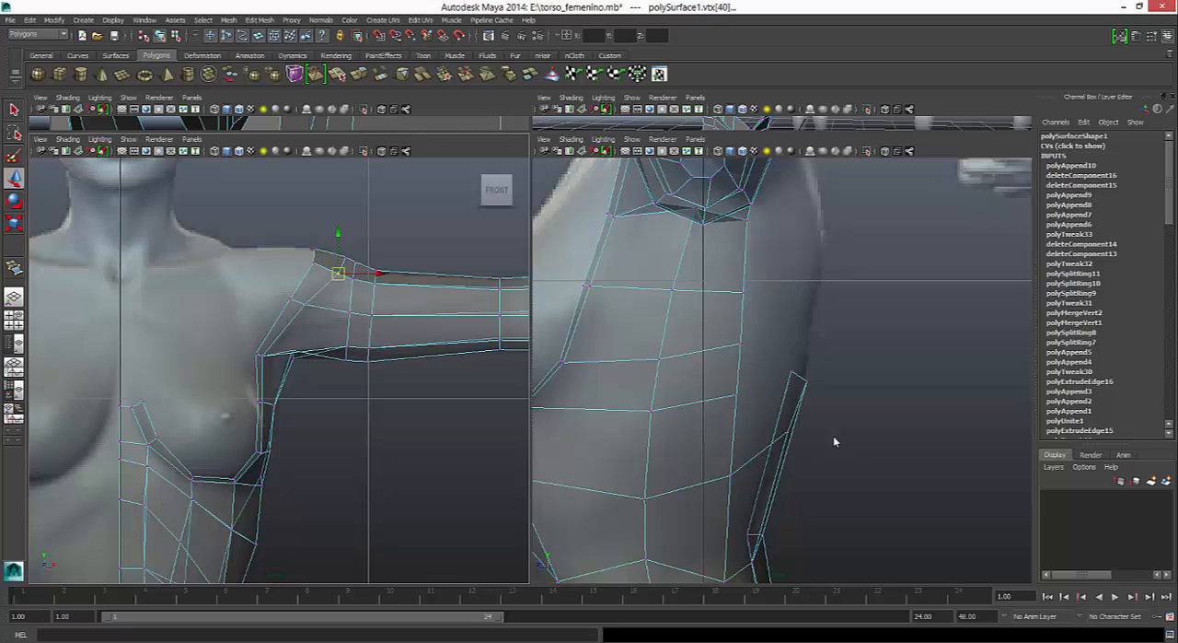
- Move the pair of front armpit vertices slightly outward toward the arm in the front view
{"action": "middle_click_drag", "start_coordinate": [338, 274], "coordinate": [340, 240], "text": "alt"}
{"action": "mouse_move", "coordinate": [289, 313]}
{"action": "left_mouse_down"}
{"action": "mouse_move", "coordinate": [311, 342]}
{"action": "mouse_move", "coordinate": [333, 320]}
{"action": "left_mouse_up"}
{"action": "mouse_move", "coordinate": [256, 317]}
{"action": "left_mouse_down"}
{"action": "mouse_move", "coordinate": [273, 329]}
{"action": "mouse_move", "coordinate": [306, 321]}
{"action": "left_mouse_up"}
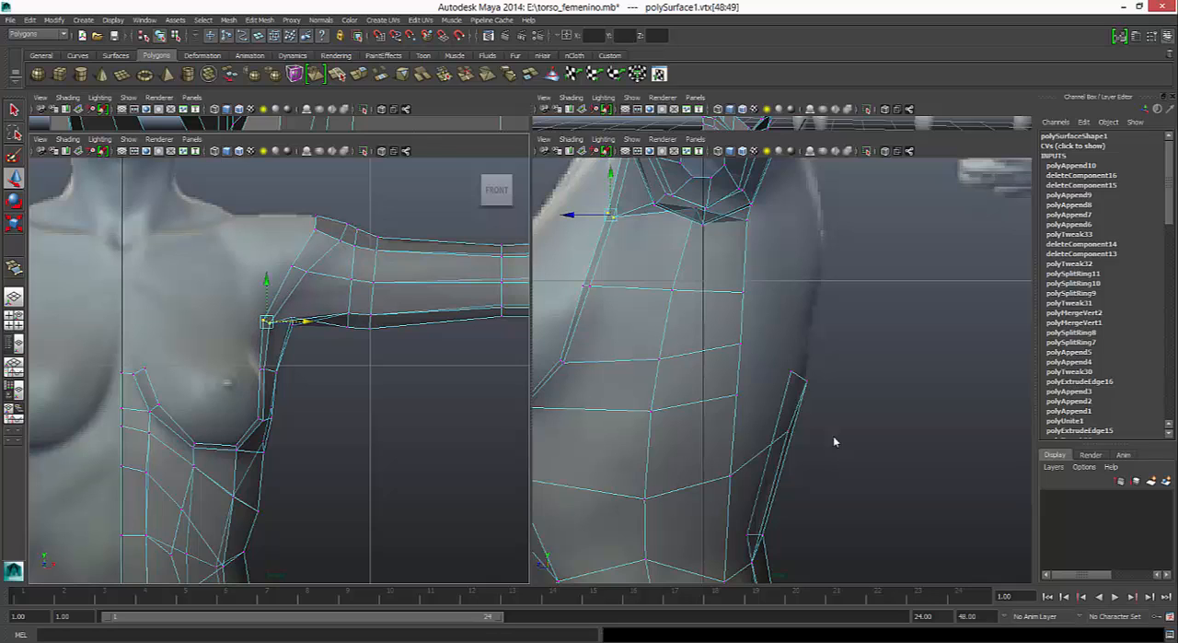
- Move the pair of chest-side vertices just below the front armpit slightly backward in the side view
{"action": "middle_click_drag", "start_coordinate": [834, 441], "coordinate": [937, 439], "text": "alt"}
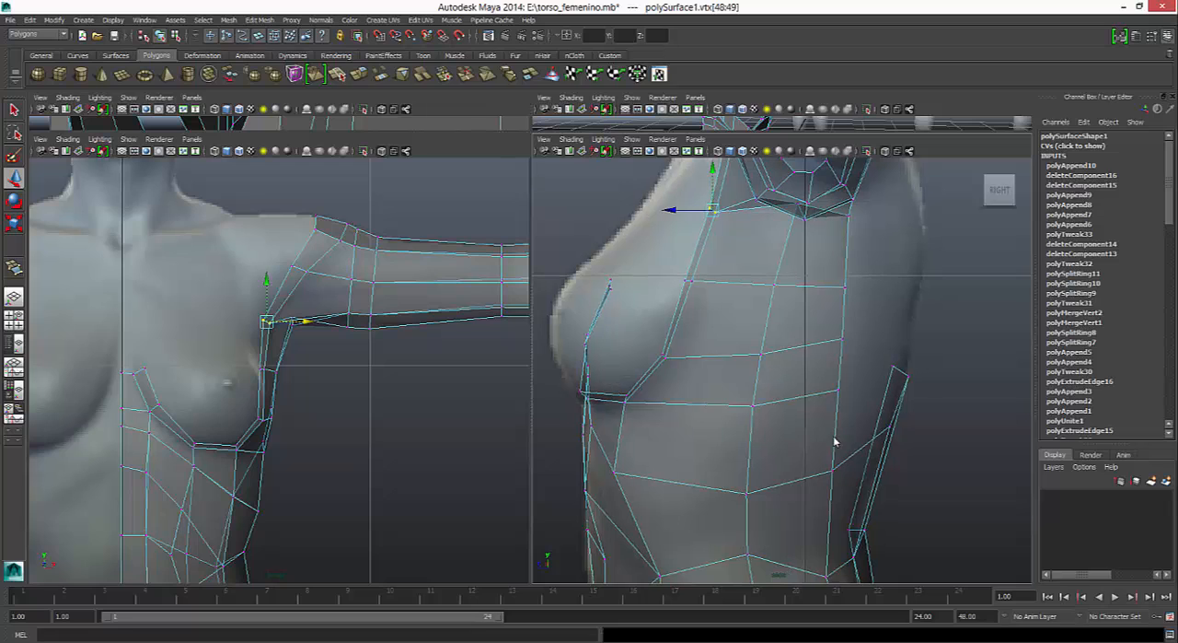
{"action": "mouse_move", "coordinate": [681, 273]}
{"action": "left_mouse_down"}
{"action": "mouse_move", "coordinate": [698, 289]}
{"action": "mouse_move", "coordinate": [653, 281]}
{"action": "left_mouse_up"}
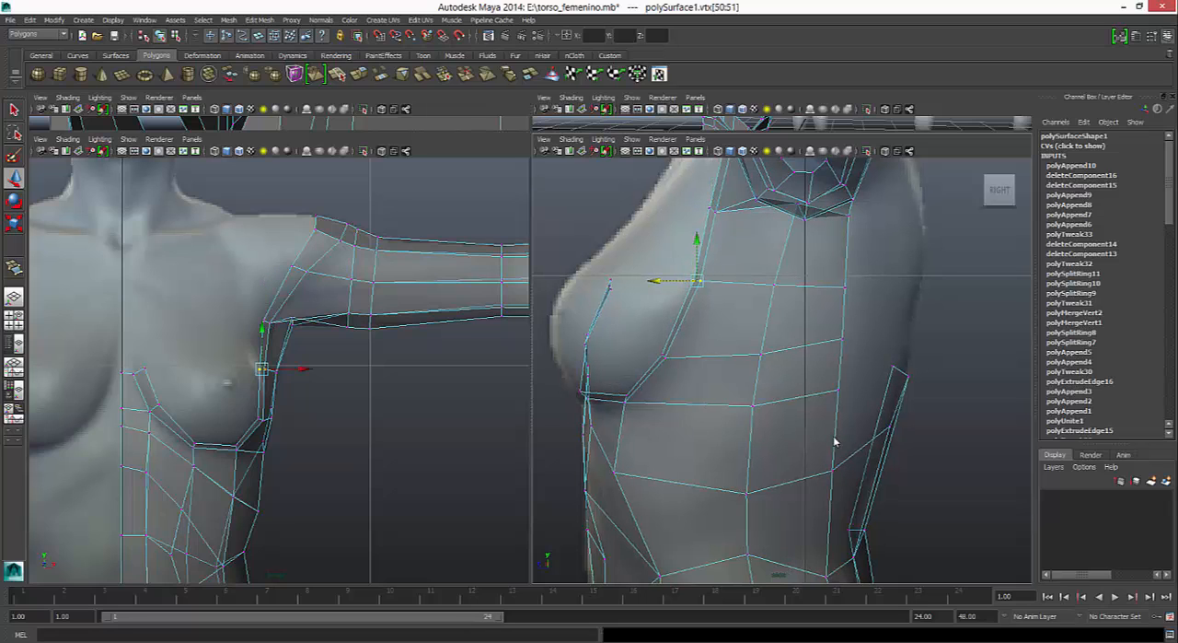
{"action": "scroll", "coordinate": [279, 370], "scroll_direction": "up", "scroll_amount": 1}
{"action": "middle_click_drag", "start_coordinate": [279, 370], "coordinate": [282, 344], "text": "alt"}
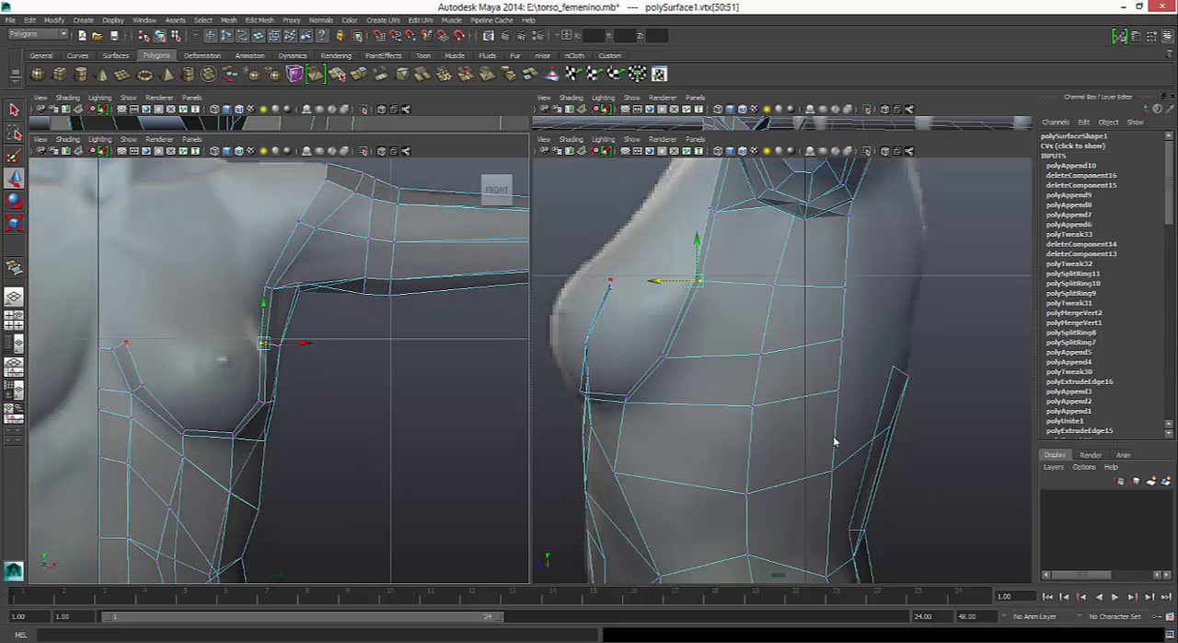
- Select the inner rim vertices around the breast opening up to the armpit and scale them slightly smaller in width and height
{"action": "left_click", "coordinate": [126, 343]}
{"action": "left_click", "coordinate": [142, 385], "text": "shift"}
{"action": "left_click", "coordinate": [185, 430], "text": "shift"}
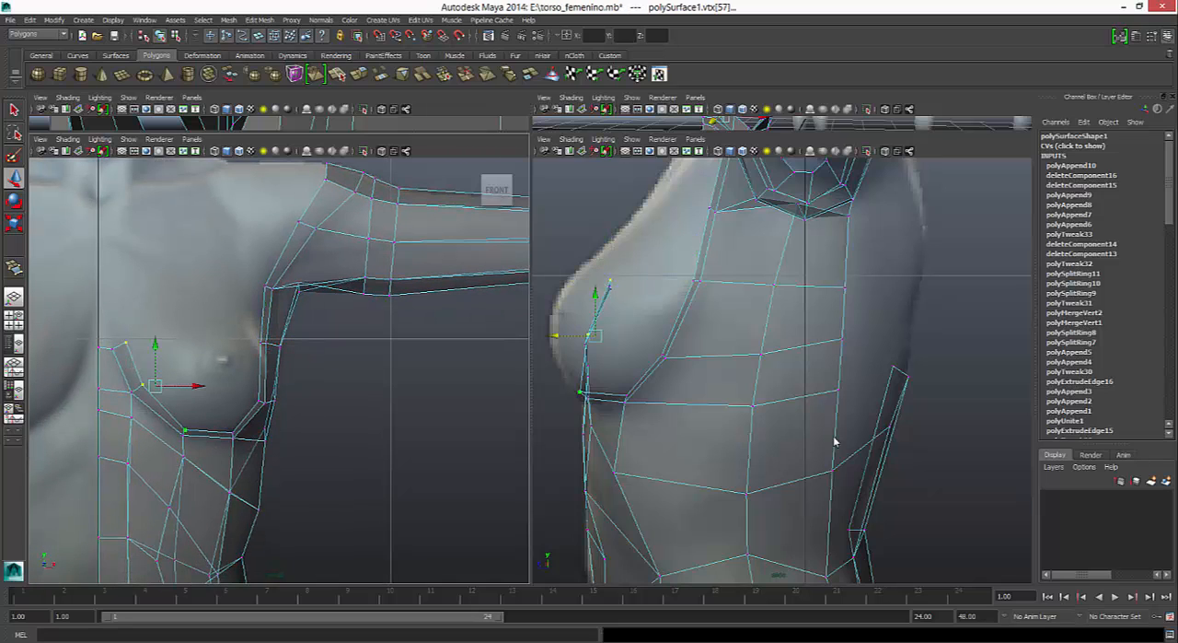
{"action": "left_click", "coordinate": [232, 434], "text": "shift"}
{"action": "left_click", "coordinate": [663, 356], "text": "shift"}
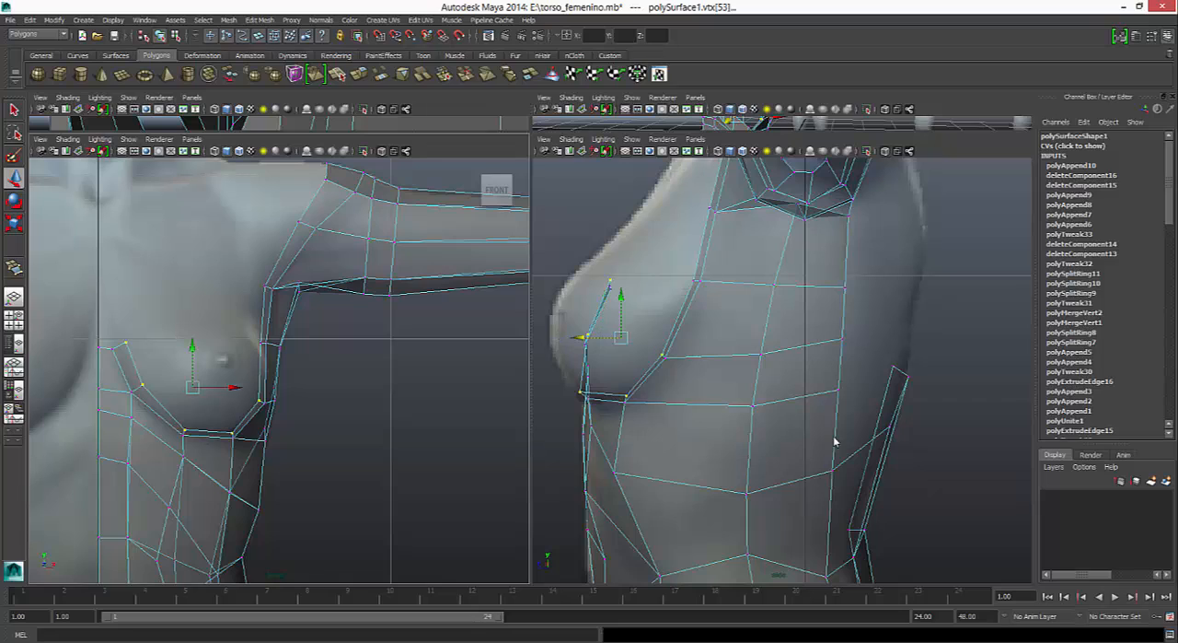
{"action": "left_click", "coordinate": [697, 281], "text": "shift"}
{"action": "left_click", "coordinate": [709, 208], "text": "shift"}
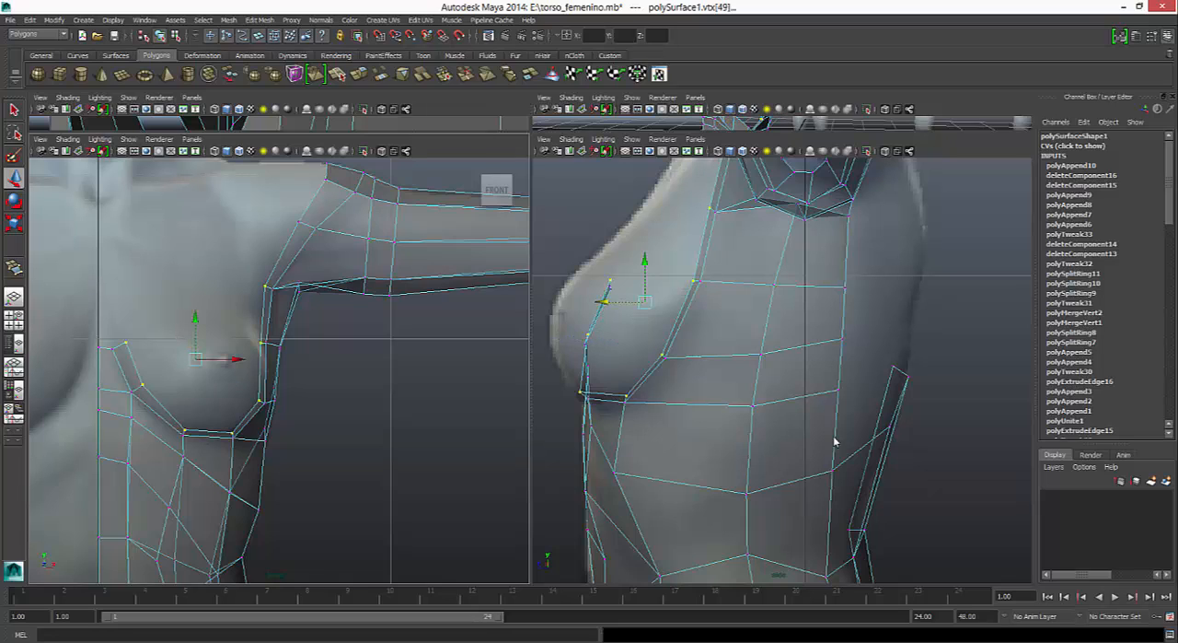
{"action": "key", "text": "r"}
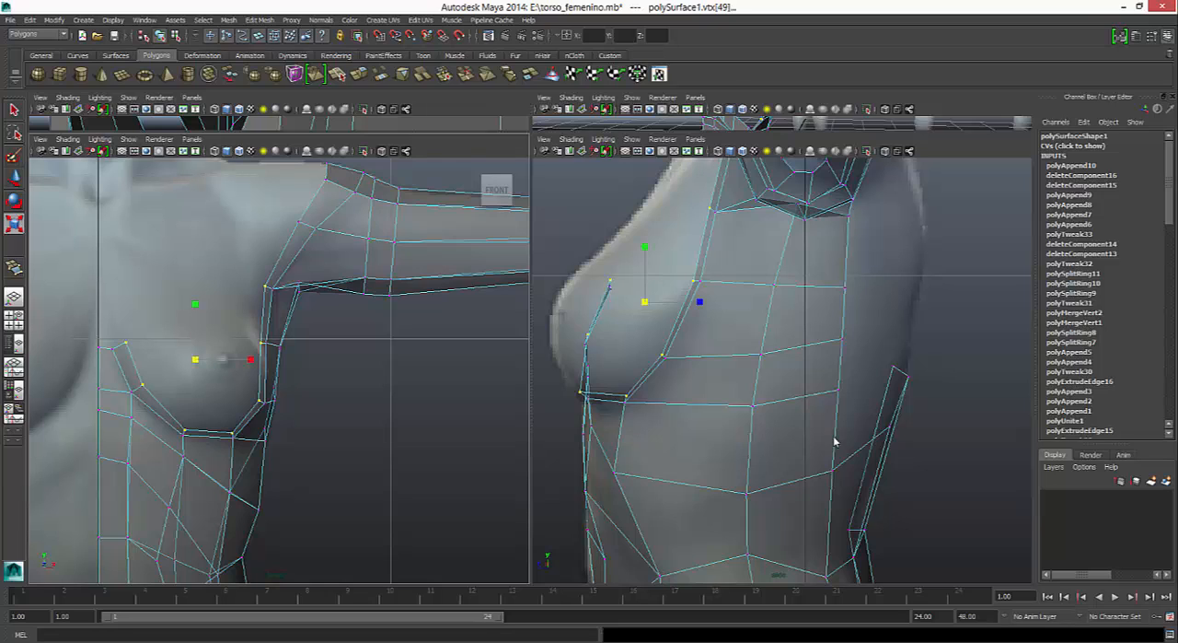
{"action": "left_click_drag", "start_coordinate": [250, 360], "coordinate": [249, 359]}
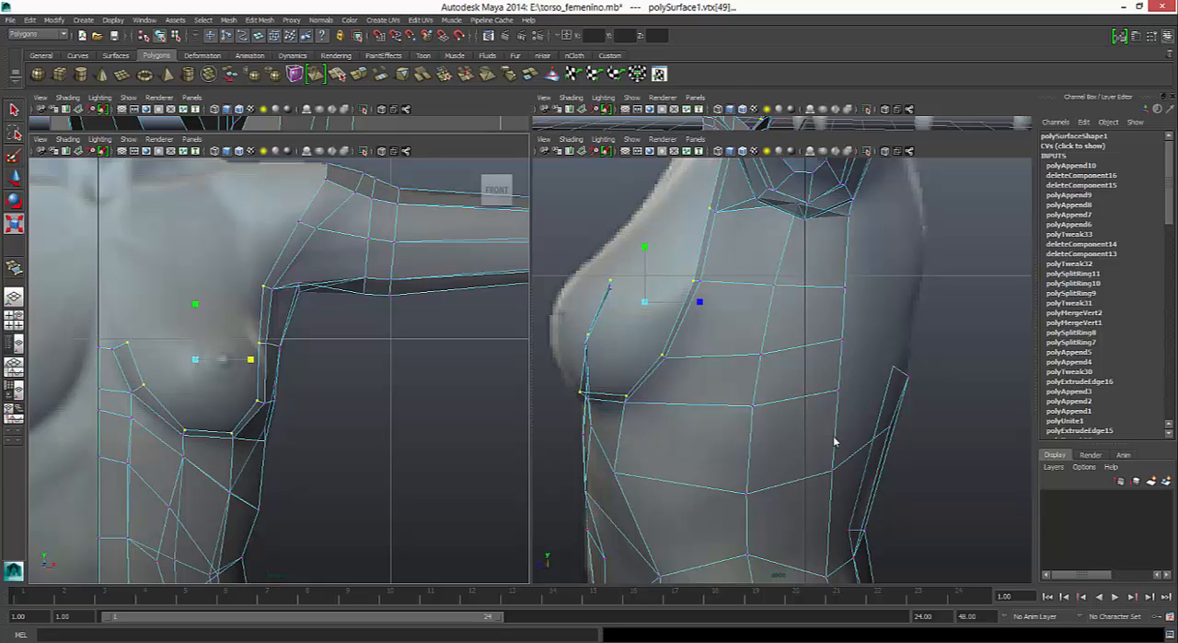
{"action": "left_click_drag", "start_coordinate": [195, 303], "coordinate": [195, 309]}
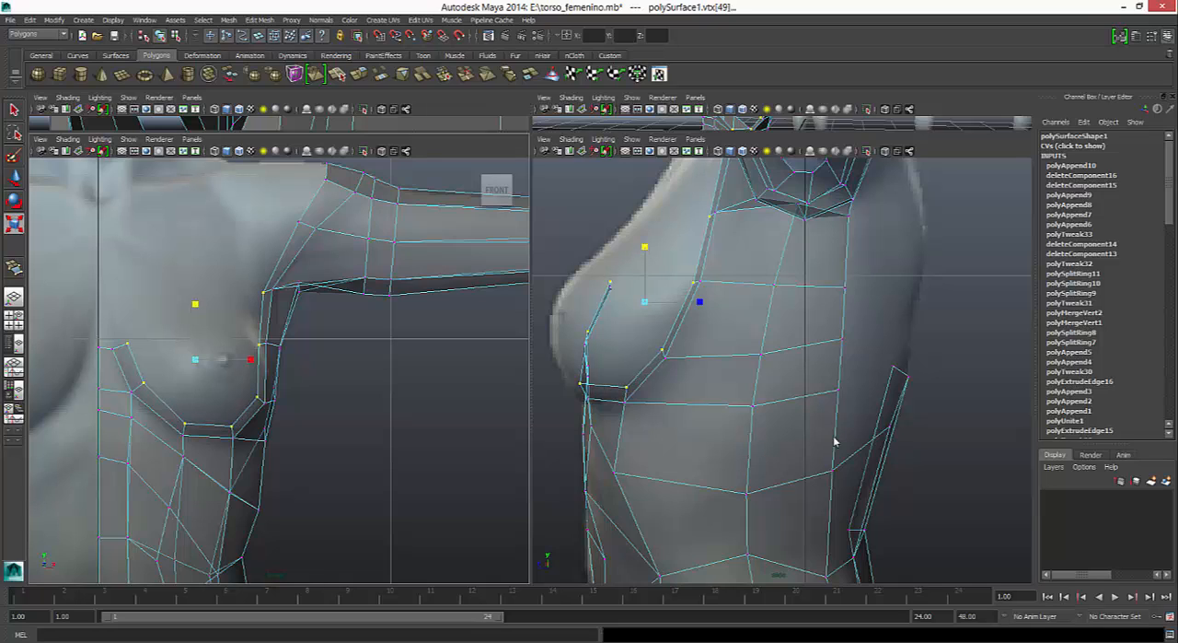
- Move the selected breast-opening rim vertices slightly forward in the side view
{"action": "key", "text": "w"}
{"action": "left_click_drag", "start_coordinate": [603, 301], "coordinate": [597, 301]}
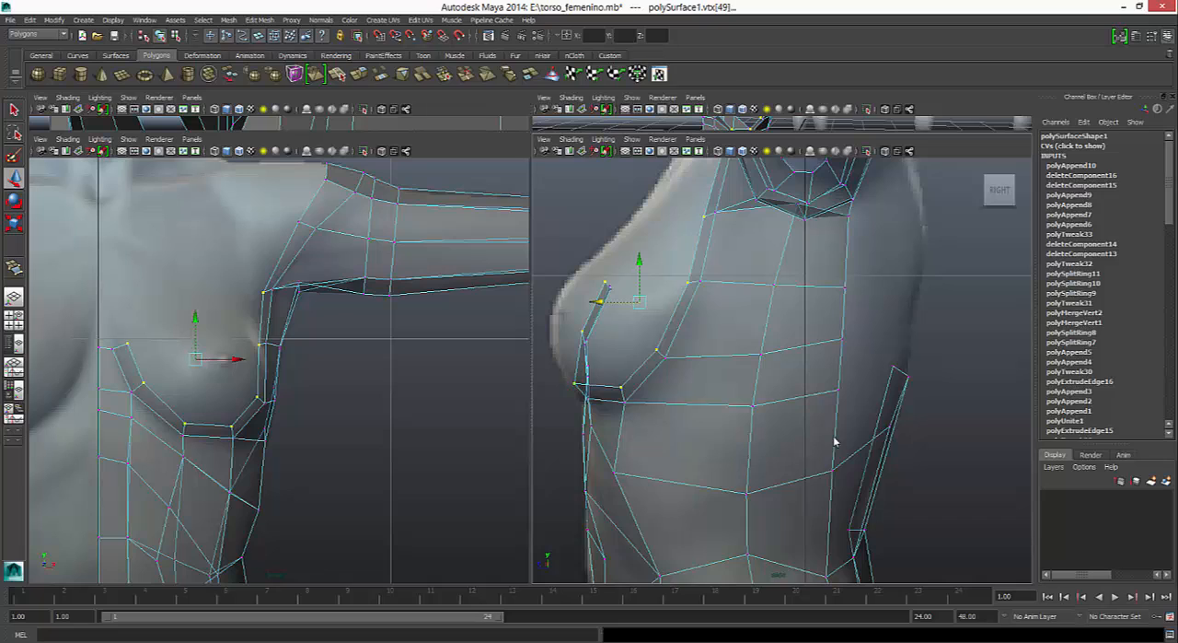
{"action": "left_click_drag", "start_coordinate": [597, 301], "coordinate": [596, 301]}
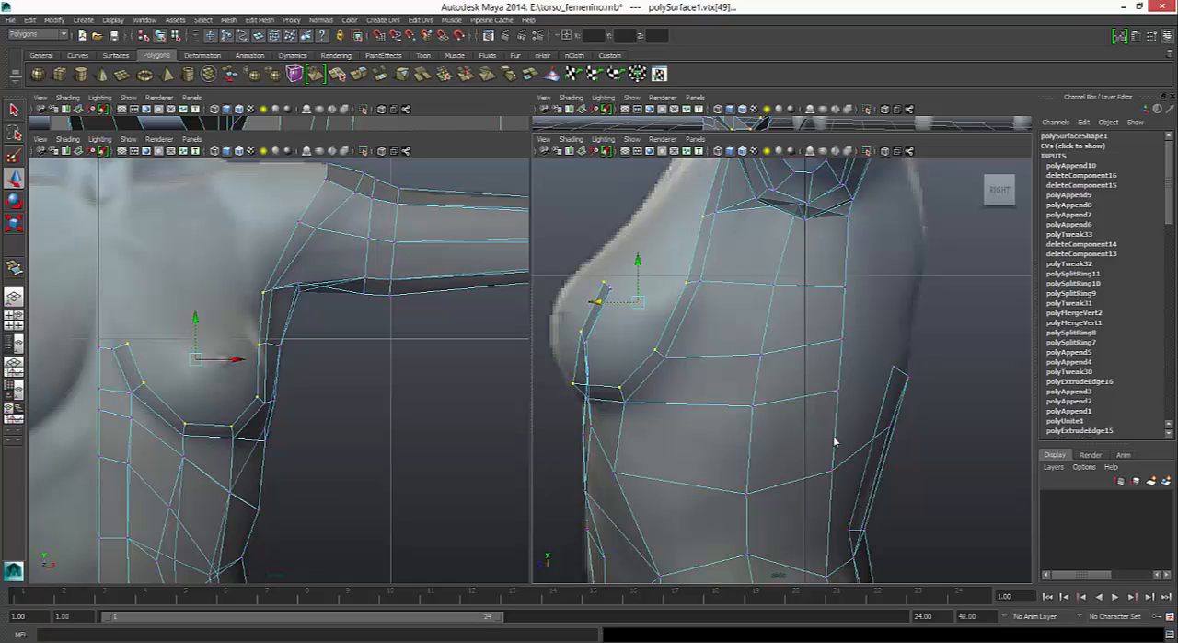
- Insert an edge loop along the narrow strip that runs around the breast opening and up over the shoulder
{"action": "left_click", "coordinate": [260, 19]}
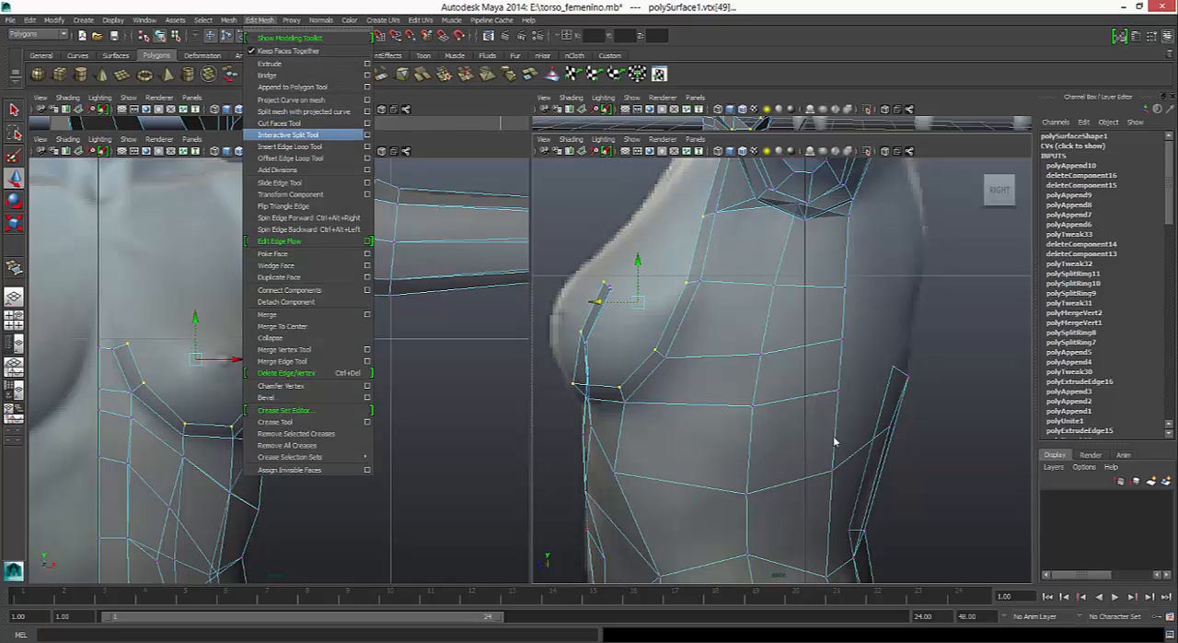
{"action": "left_click", "coordinate": [290, 146]}
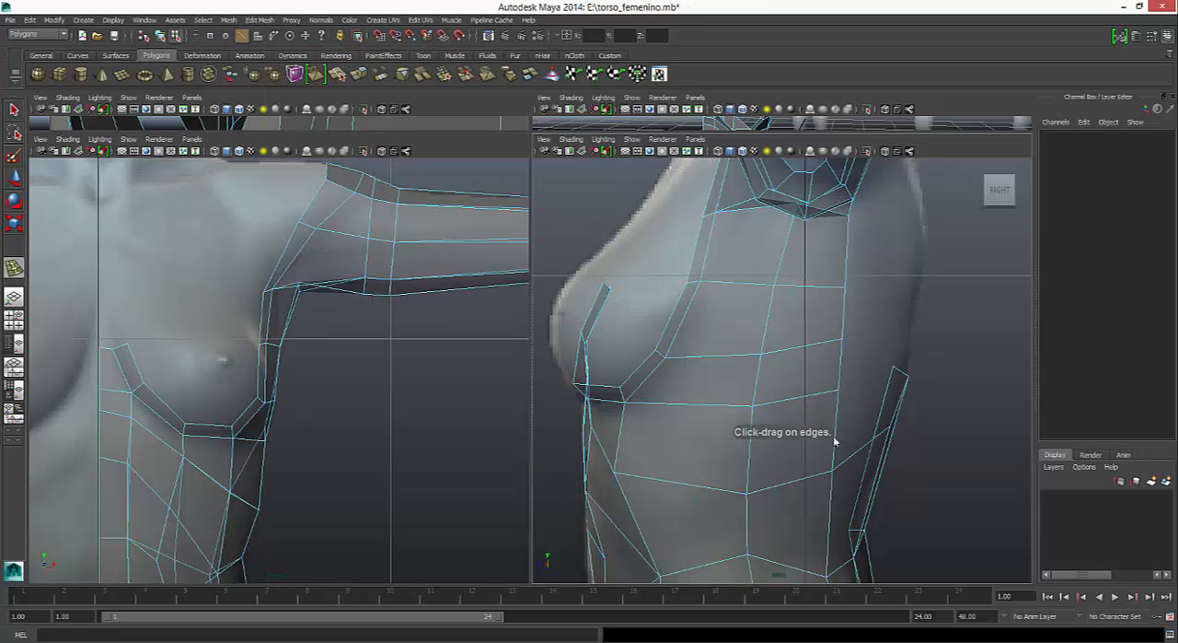
{"action": "left_click_drag", "start_coordinate": [623, 396], "coordinate": [624, 394]}
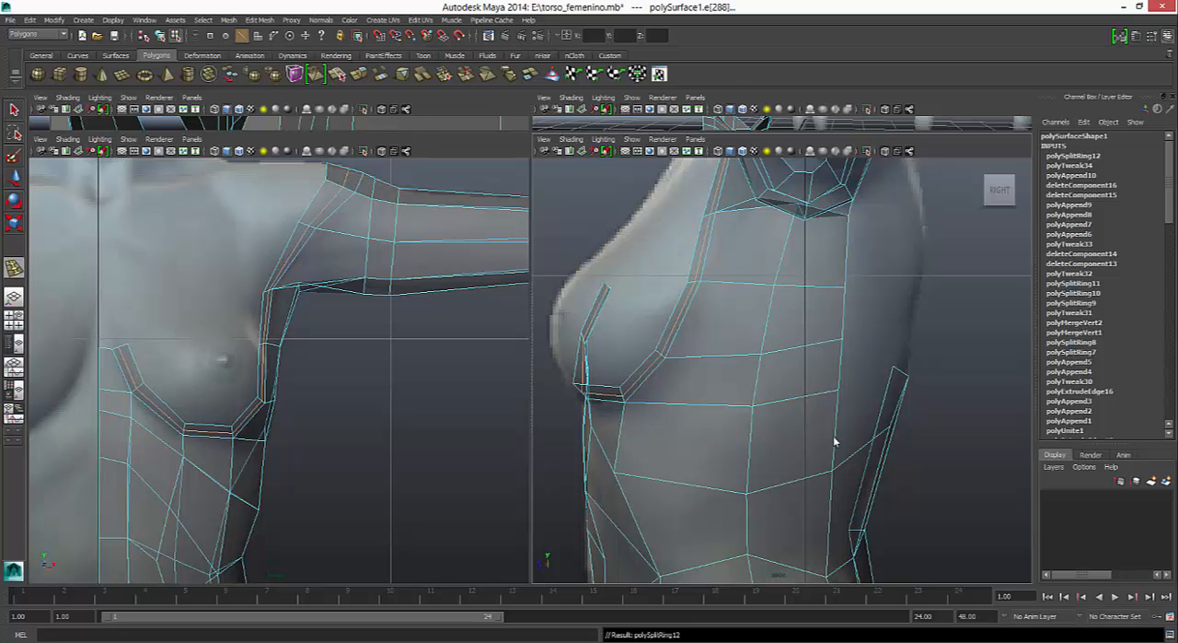
{"action": "key", "text": "q"}
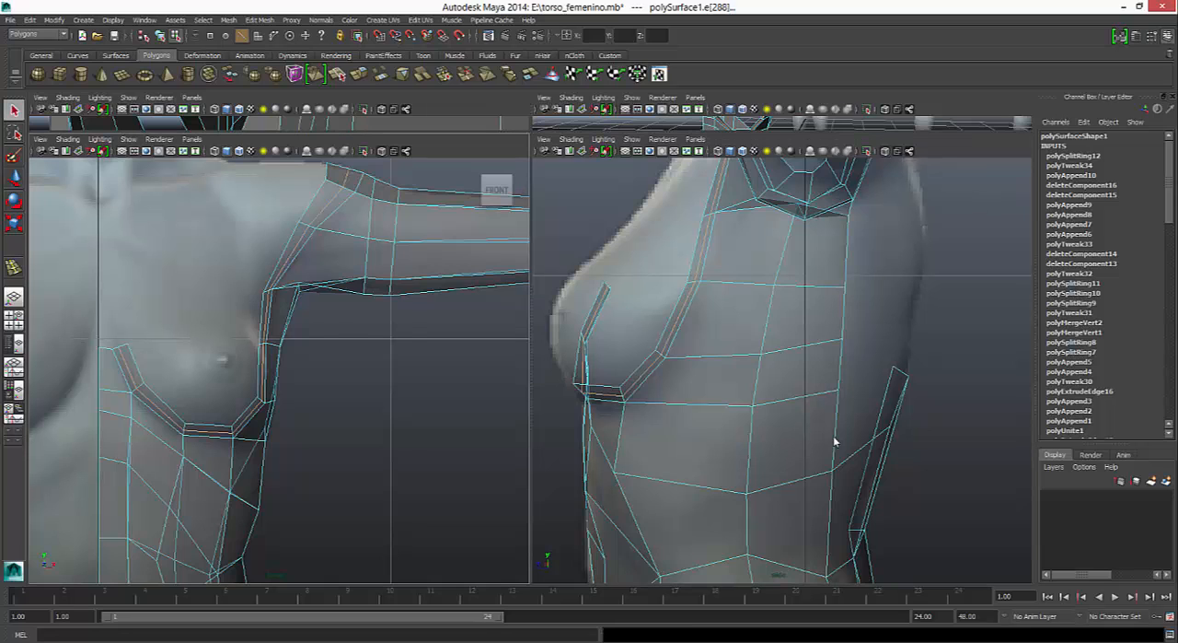
- Reposition the new loop's shoulder-top vertices and their outer neighbours in the front view to round the shoulder contour
{"action": "right_click_drag", "start_coordinate": [355, 219], "coordinate": [303, 219]}
{"action": "mouse_move", "coordinate": [334, 178]}
{"action": "left_mouse_down"}
{"action": "mouse_move", "coordinate": [352, 195]}
{"action": "mouse_move", "coordinate": [358, 176]}
{"action": "left_mouse_up"}
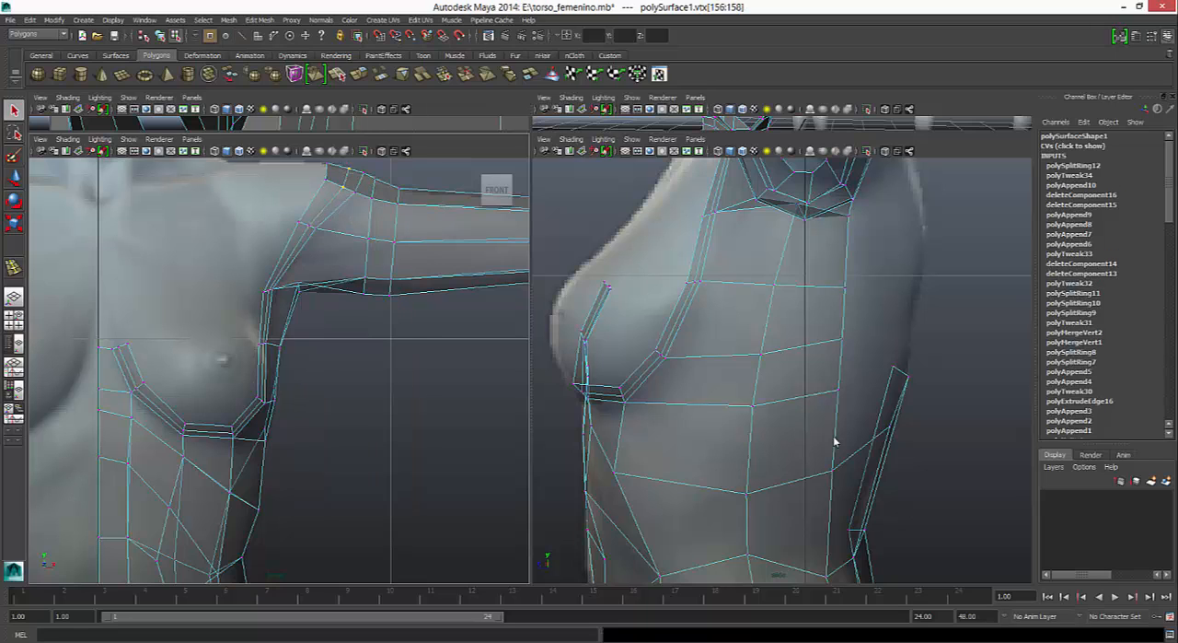
{"action": "middle_click_drag", "start_coordinate": [357, 176], "coordinate": [343, 235], "text": "alt"}
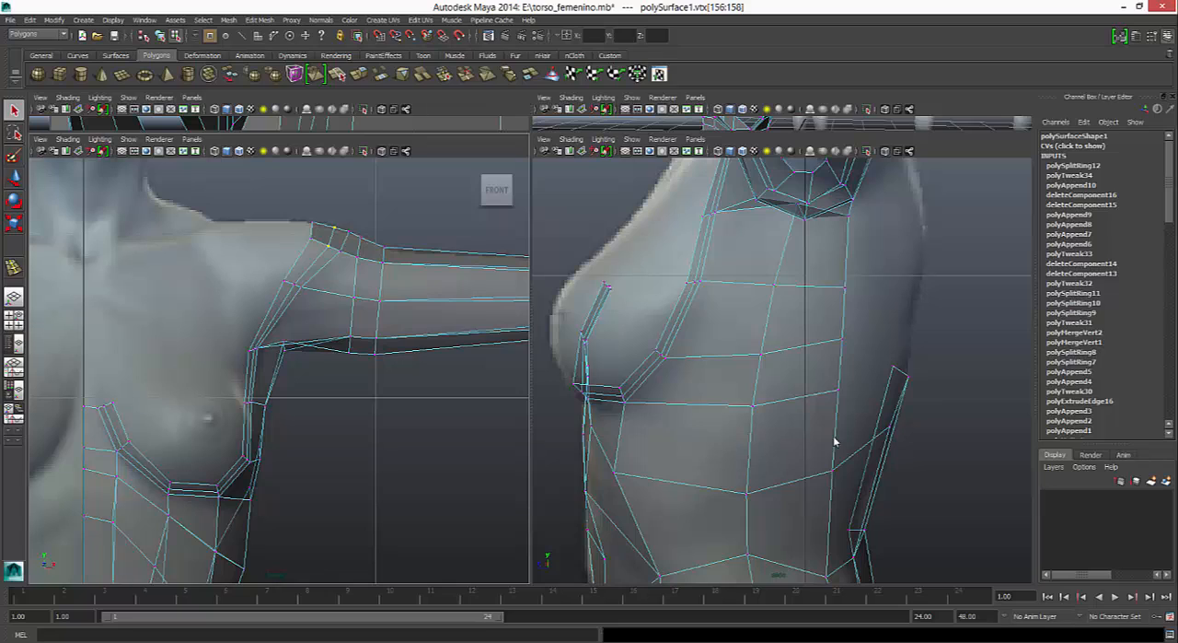
{"action": "key", "text": "w"}
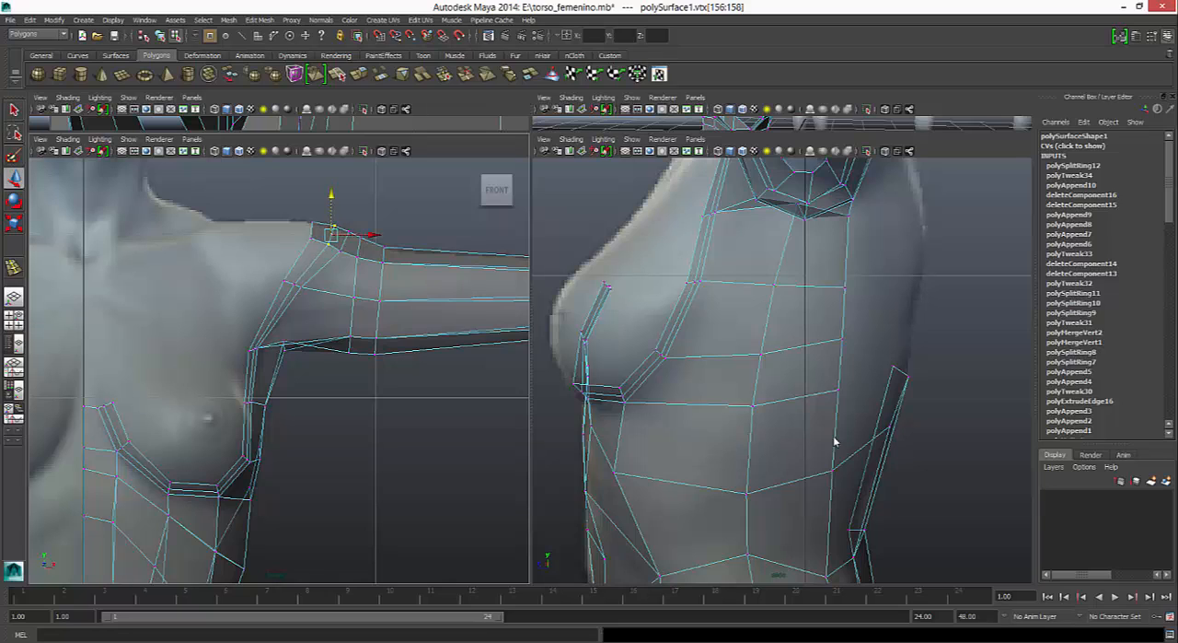
{"action": "left_click", "coordinate": [352, 233]}
{"action": "left_click", "coordinate": [351, 234]}
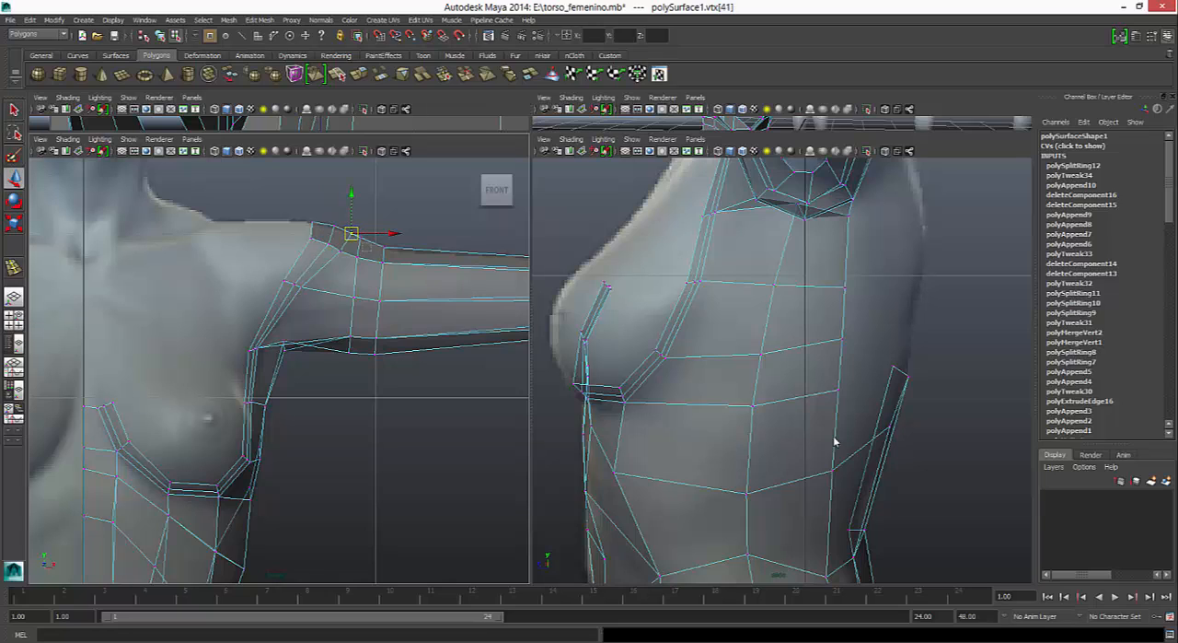
{"action": "mouse_move", "coordinate": [361, 243]}
{"action": "left_mouse_down"}
{"action": "mouse_move", "coordinate": [356, 232]}
{"action": "mouse_move", "coordinate": [369, 242]}
{"action": "mouse_move", "coordinate": [352, 250]}
{"action": "mouse_move", "coordinate": [360, 260]}
{"action": "mouse_move", "coordinate": [334, 245]}
{"action": "mouse_move", "coordinate": [346, 254]}
{"action": "mouse_move", "coordinate": [346, 227]}
{"action": "mouse_move", "coordinate": [357, 236]}
{"action": "mouse_move", "coordinate": [323, 238]}
{"action": "mouse_move", "coordinate": [347, 249]}
{"action": "left_mouse_up"}
{"action": "left_click", "coordinate": [346, 253]}
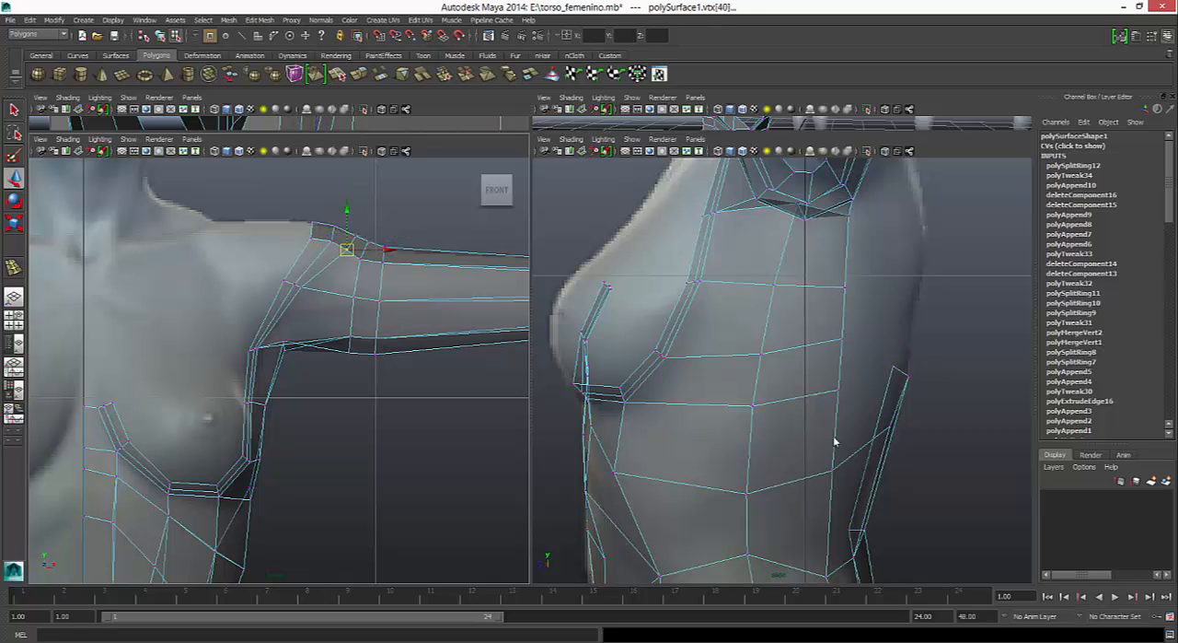
- Adjust the new loop's vertex on the front of the shoulder to even the edge spacing in the front view
{"action": "left_click", "coordinate": [299, 286]}
{"action": "left_click_drag", "start_coordinate": [299, 285], "coordinate": [296, 285]}
{"action": "left_click", "coordinate": [293, 282]}
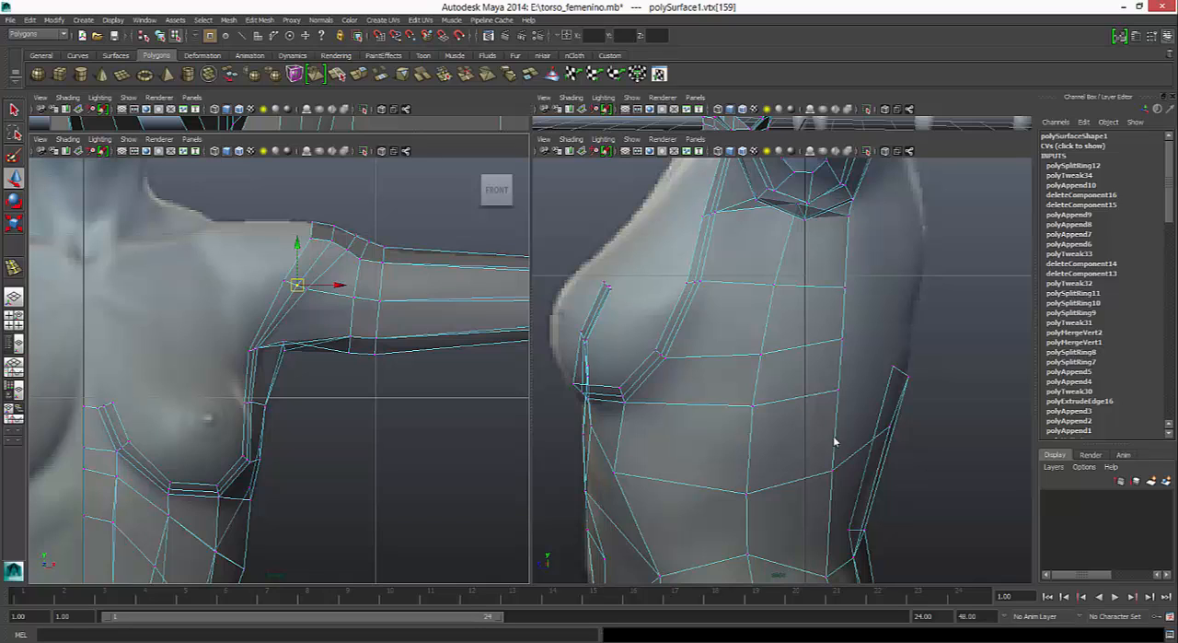
- Move the inner rim vertex at the front armpit corner slightly inward and up in the front view
{"action": "left_click", "coordinate": [257, 348]}
{"action": "scroll", "coordinate": [257, 348], "scroll_direction": "up", "scroll_amount": 2}
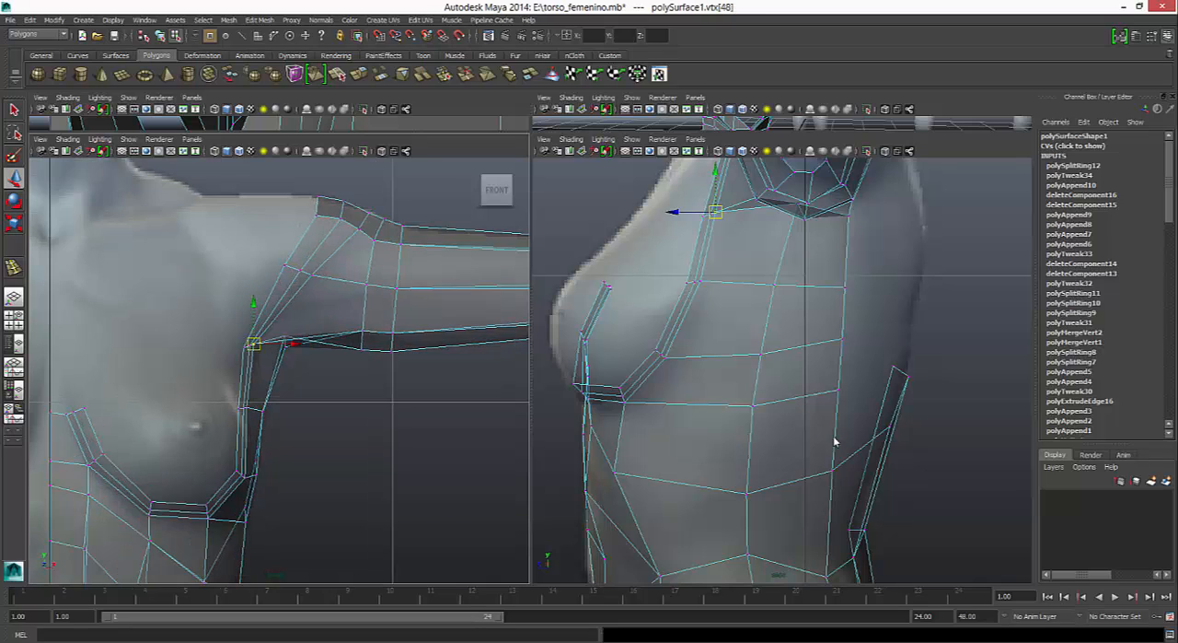
{"action": "mouse_move", "coordinate": [257, 348]}
{"action": "middle_mouse_down", "text": "alt"}
{"action": "mouse_move", "coordinate": [327, 311]}
{"action": "mouse_move", "coordinate": [312, 307]}
{"action": "middle_mouse_up", "text": "alt"}
{"action": "scroll", "coordinate": [328, 311], "scroll_direction": "up", "scroll_amount": 5}
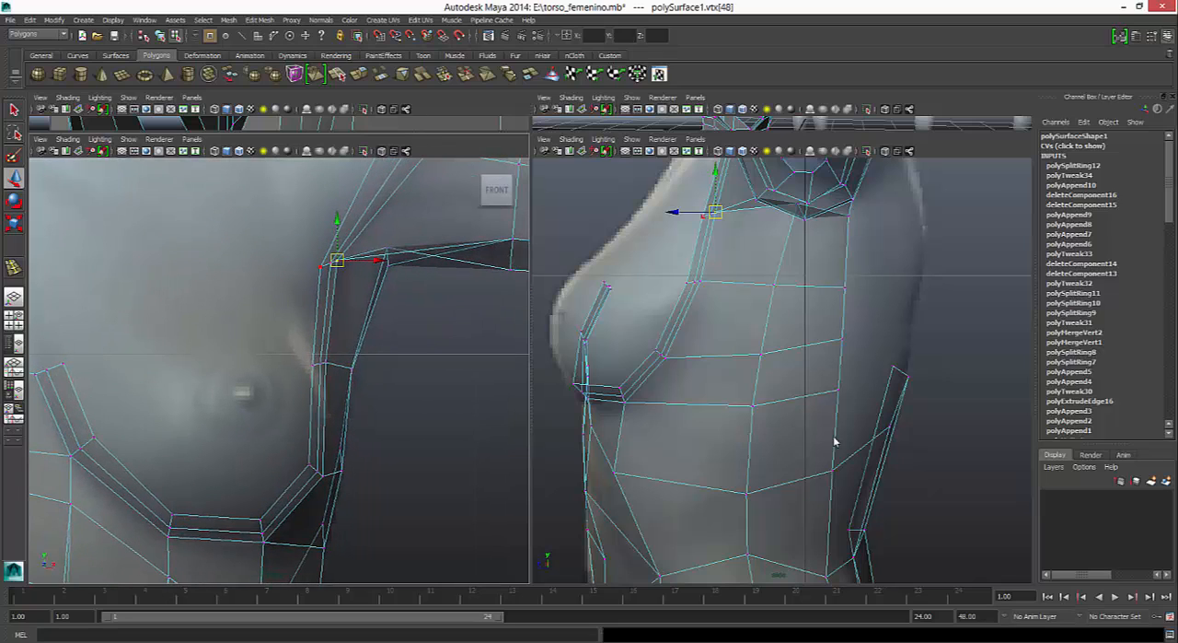
{"action": "left_click", "coordinate": [321, 266]}
{"action": "left_click_drag", "start_coordinate": [360, 267], "coordinate": [358, 267]}
{"action": "left_click_drag", "start_coordinate": [318, 227], "coordinate": [319, 224]}
{"action": "left_click_drag", "start_coordinate": [359, 263], "coordinate": [356, 263]}
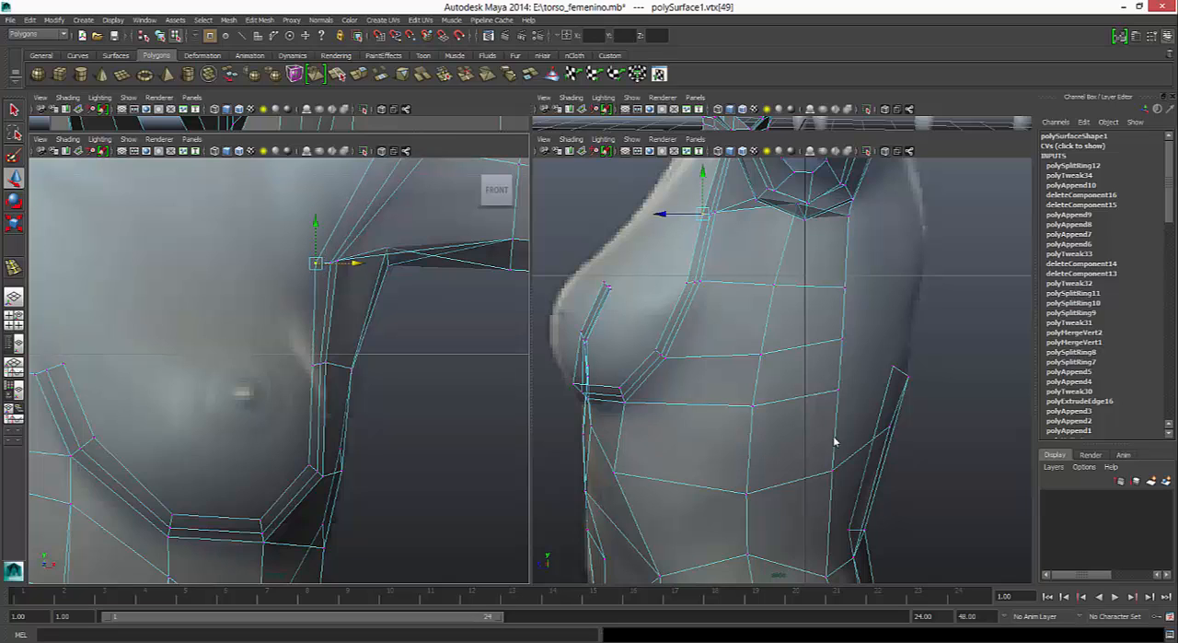
- Adjust the new loop's vertex at the armpit corner, and move the outer corner vertex slightly backward in the side view
{"action": "left_click", "coordinate": [331, 263]}
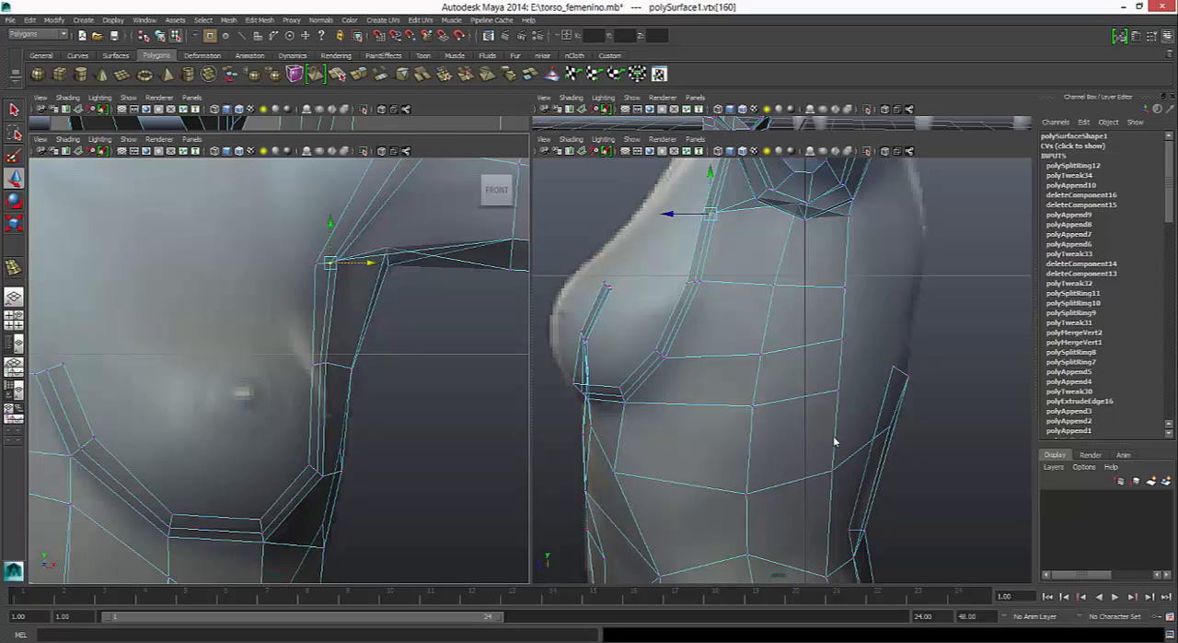
{"action": "left_click_drag", "start_coordinate": [340, 280], "coordinate": [335, 248]}
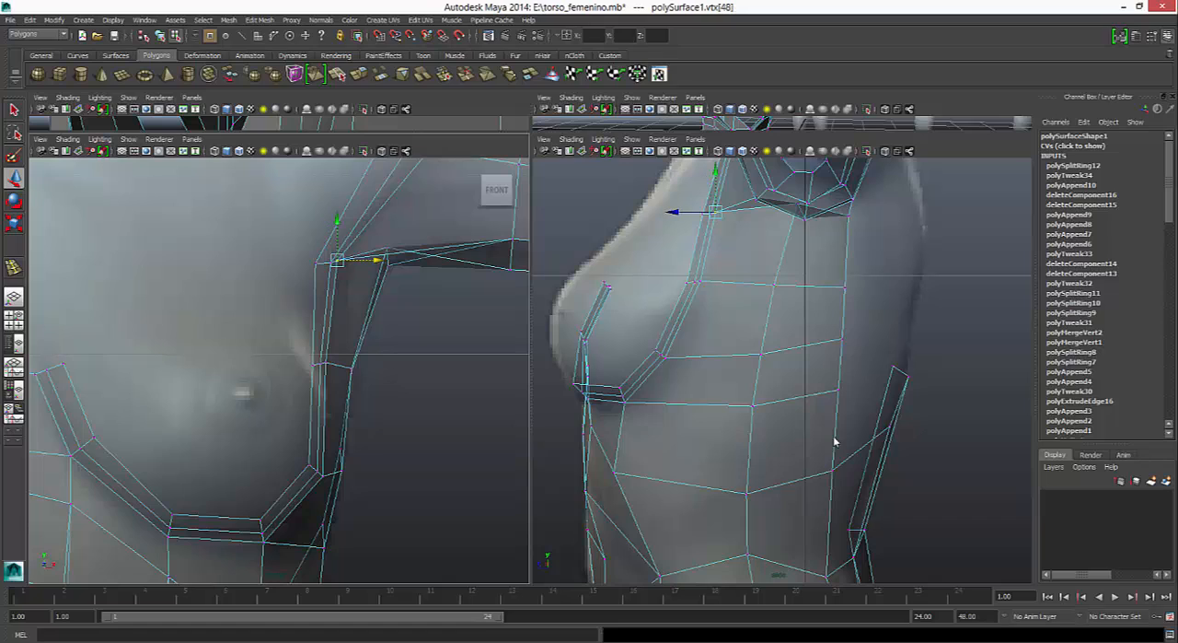
{"action": "left_click_drag", "start_coordinate": [675, 211], "coordinate": [682, 211]}
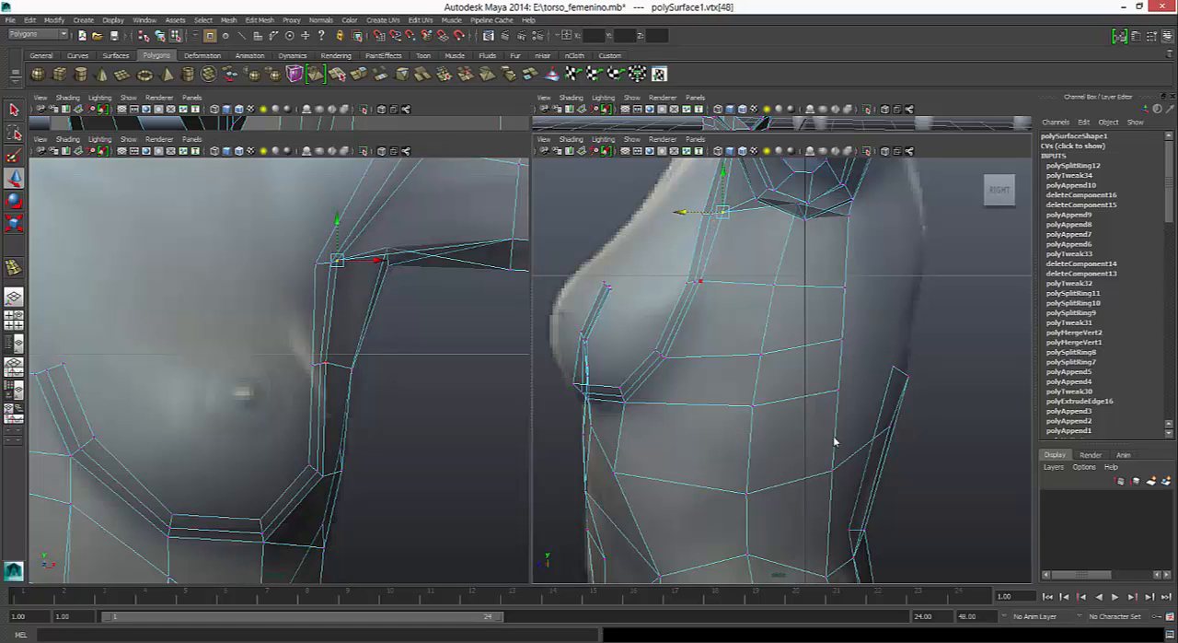
- Try moving the two outer strip vertices below the armpit slightly backward in the side view and inward in the front view
{"action": "left_click", "coordinate": [700, 281]}
{"action": "left_click_drag", "start_coordinate": [656, 280], "coordinate": [661, 281]}
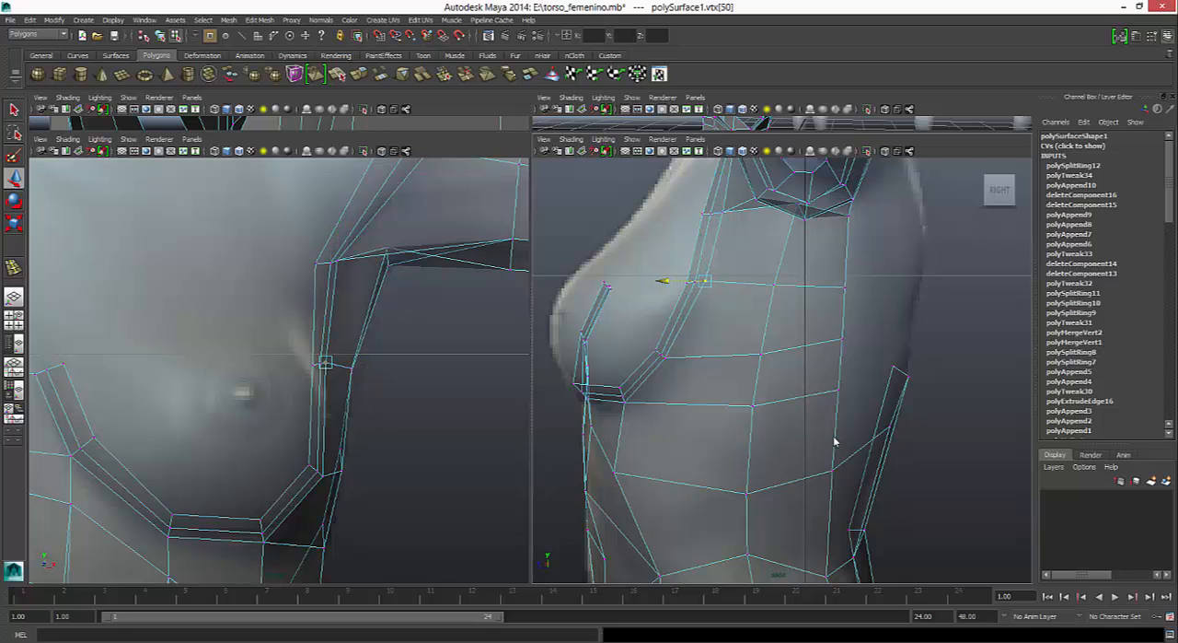
{"action": "left_click", "coordinate": [663, 357]}
{"action": "left_click_drag", "start_coordinate": [622, 356], "coordinate": [626, 357]}
{"action": "left_click_drag", "start_coordinate": [361, 476], "coordinate": [356, 476]}
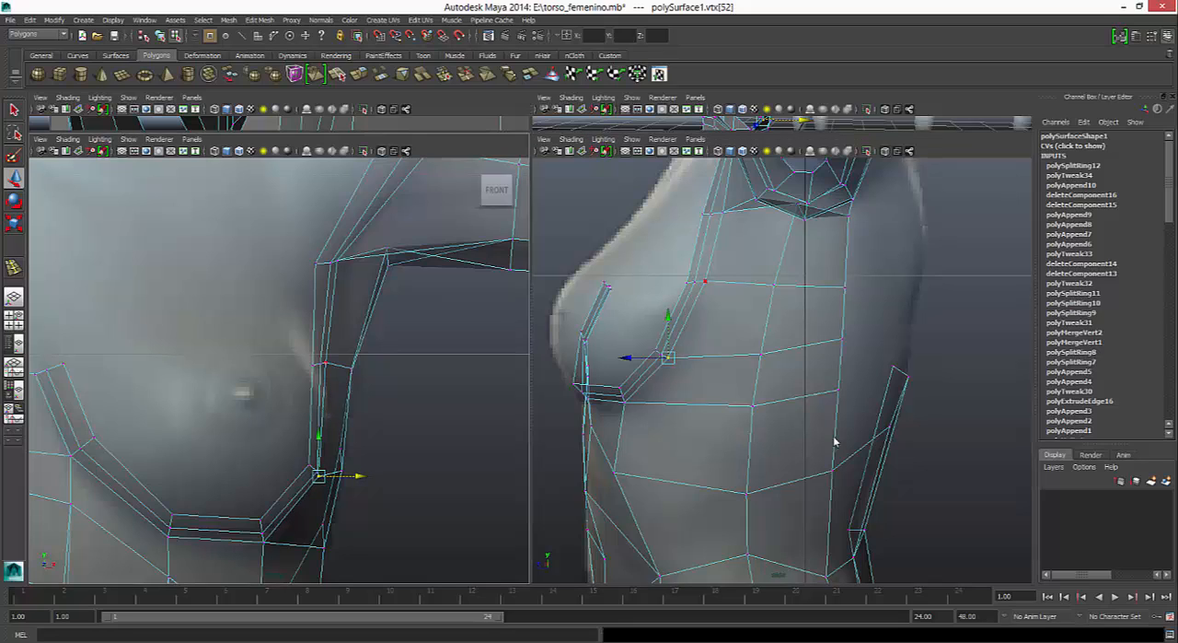
- Undo the last moves of the outer strip vertices below the armpit
{"action": "key", "text": "ctrl+z"}
{"action": "key", "text": "ctrl+z"}
{"action": "key", "text": "ctrl+z"}
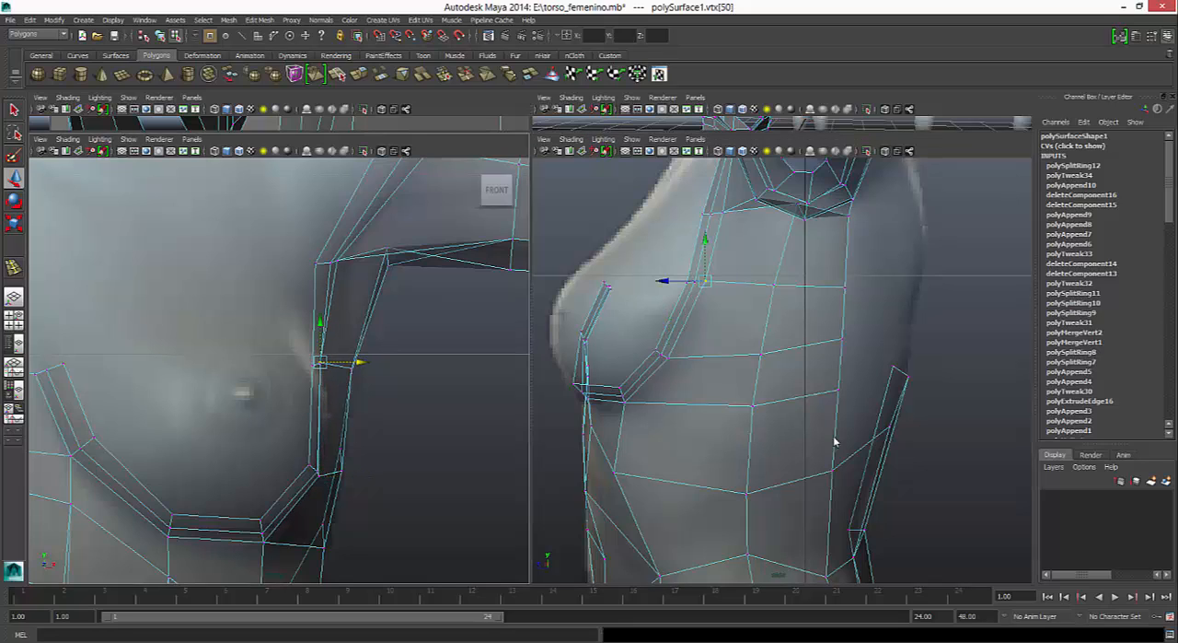
{"action": "key", "text": "ctrl+z"}
{"action": "key", "text": "ctrl+z"}
{"action": "key", "text": "ctrl+z"}
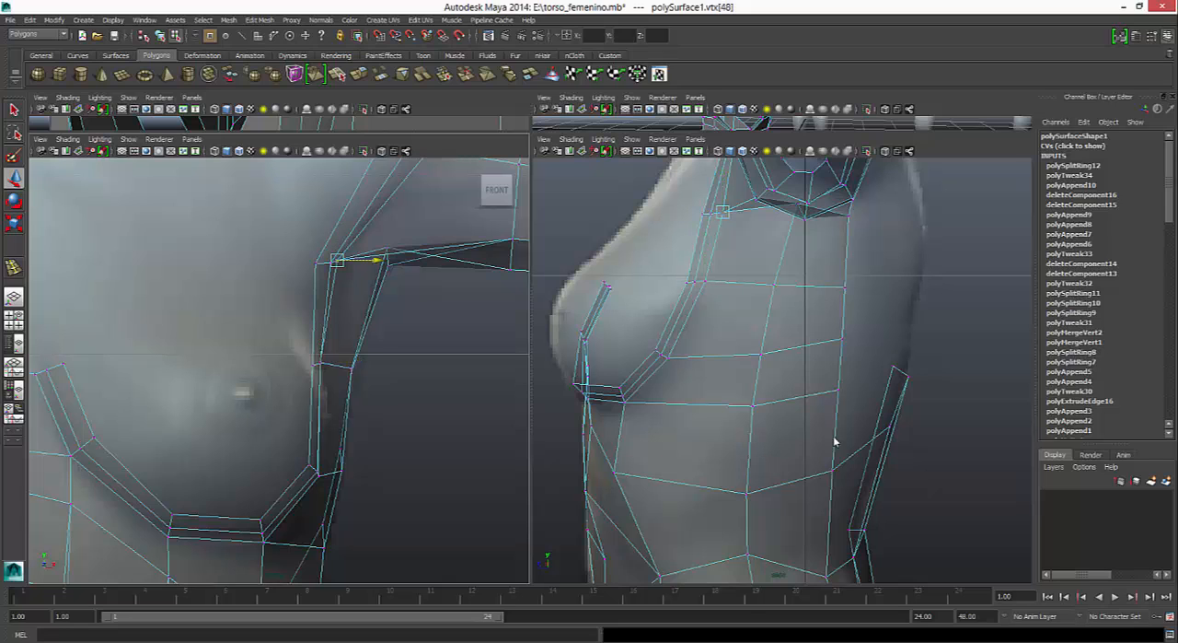
- Show the body mesh in smooth preview in the perspective view and inspect the breast opening, armpit and shoulder
{"action": "key", "text": "space"}
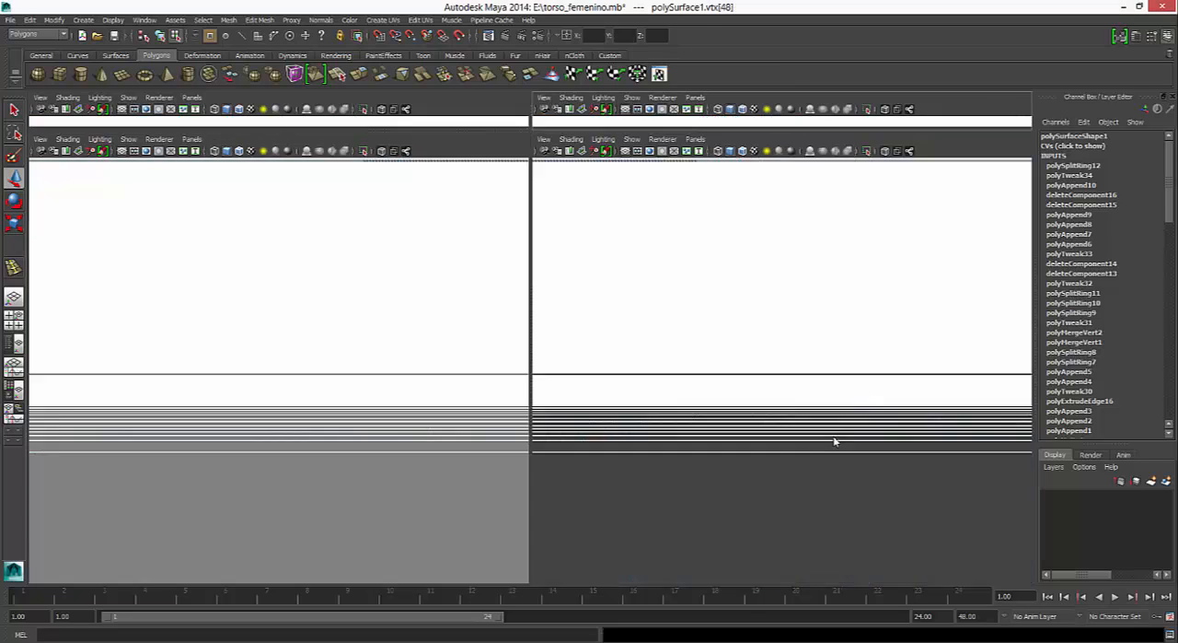
{"action": "key", "text": "3"}
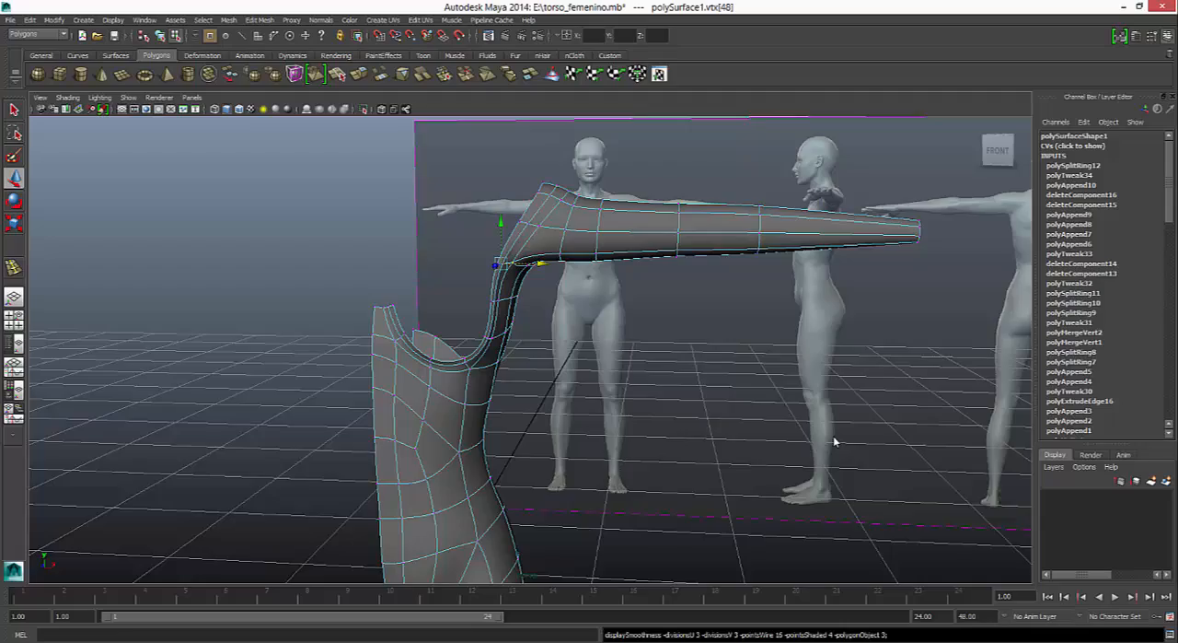
{"action": "left_click_drag", "start_coordinate": [834, 442], "coordinate": [834, 442], "text": "alt"}
{"action": "right_click_drag", "start_coordinate": [834, 442], "coordinate": [834, 442], "text": "alt"}
{"action": "left_click_drag", "start_coordinate": [834, 442], "coordinate": [834, 442], "text": "alt"}
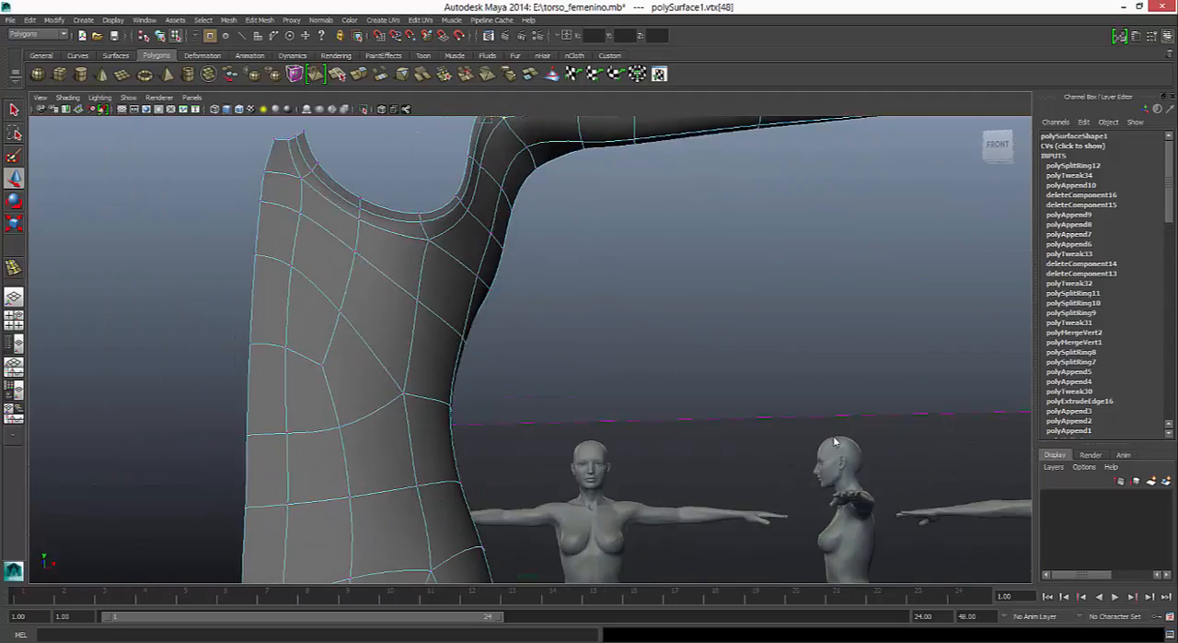
{"action": "middle_click_drag", "start_coordinate": [834, 442], "coordinate": [835, 442], "text": "alt"}
{"action": "left_click_drag", "start_coordinate": [834, 441], "coordinate": [834, 442], "text": "alt"}
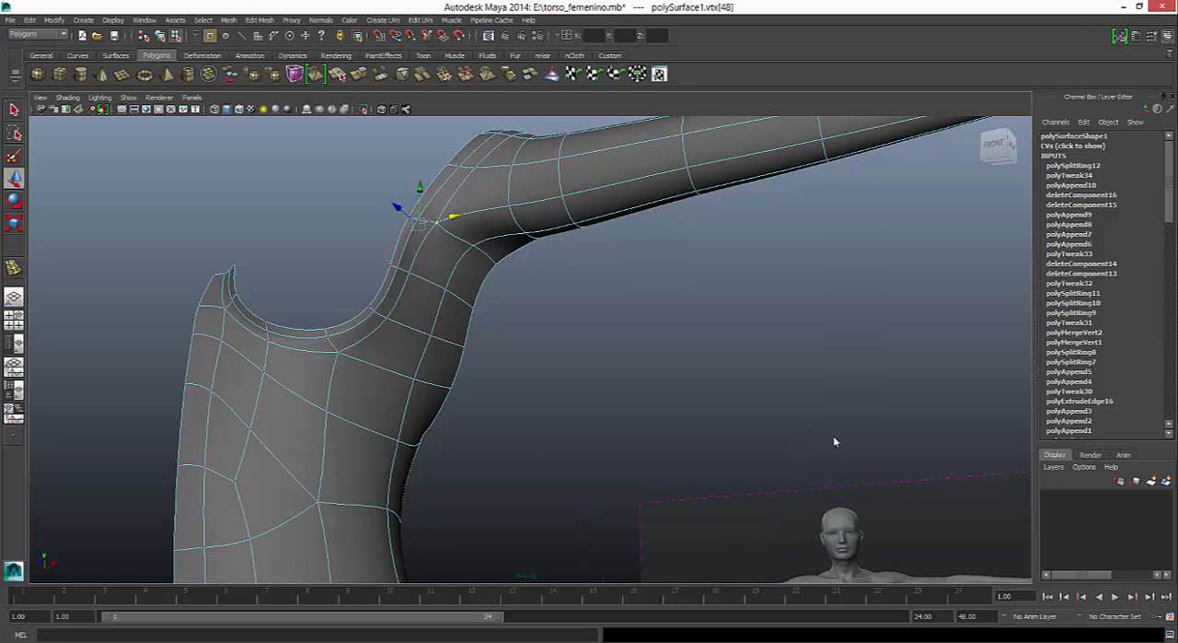
- Try nudging the border strip vertices at and below the armpit sideways in the perspective view
{"action": "left_click_drag", "start_coordinate": [834, 442], "coordinate": [834, 442], "text": "alt"}
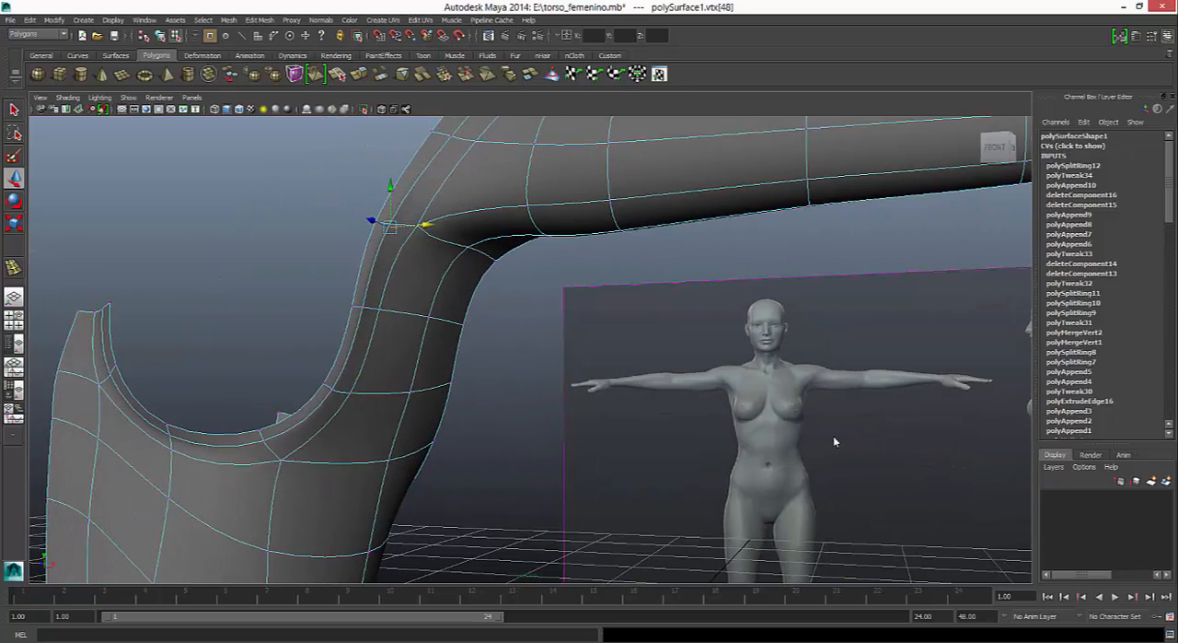
{"action": "key", "text": "Down"}
{"action": "key", "text": "Down"}
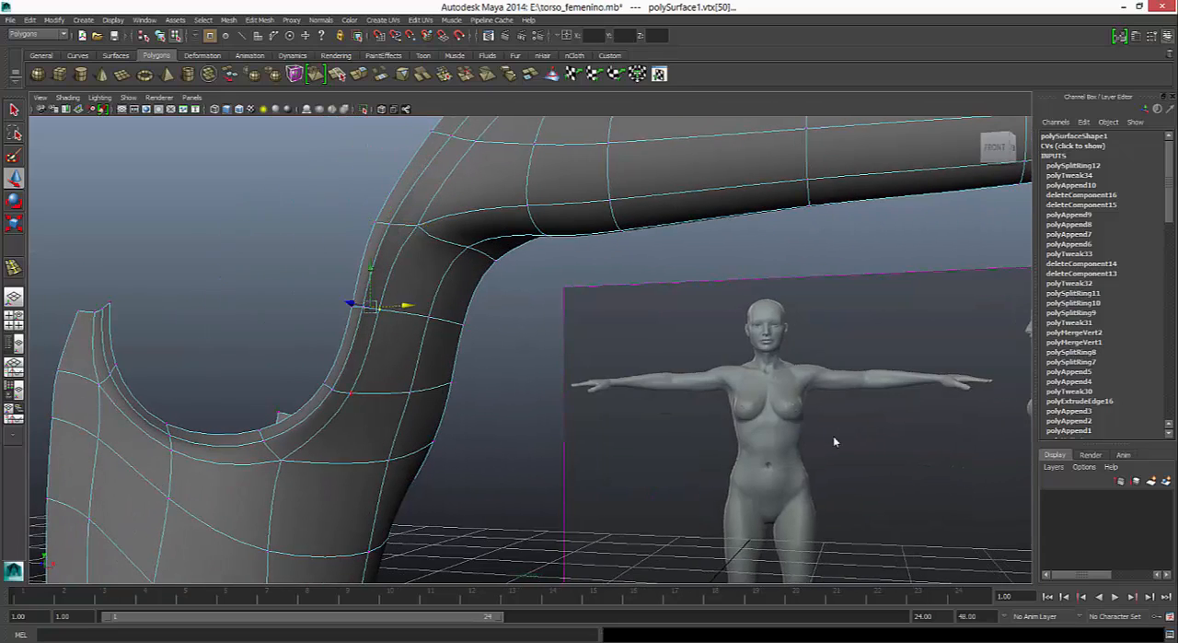
{"action": "left_click_drag", "start_coordinate": [834, 442], "coordinate": [835, 442], "text": "alt"}
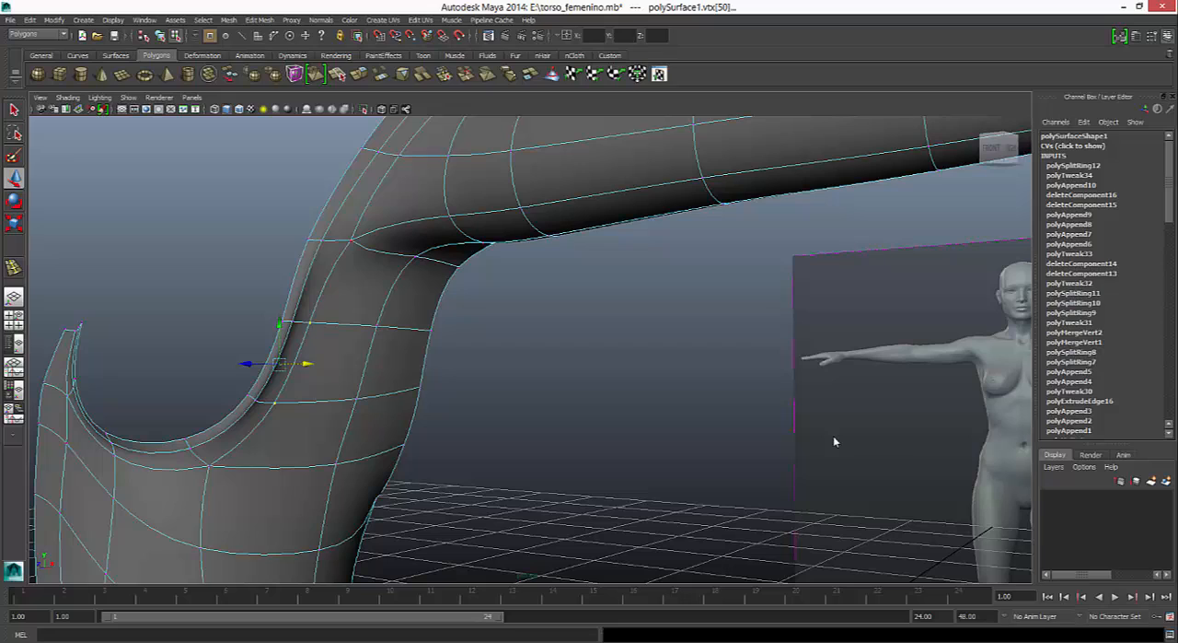
{"action": "key", "text": "ctrl+z"}
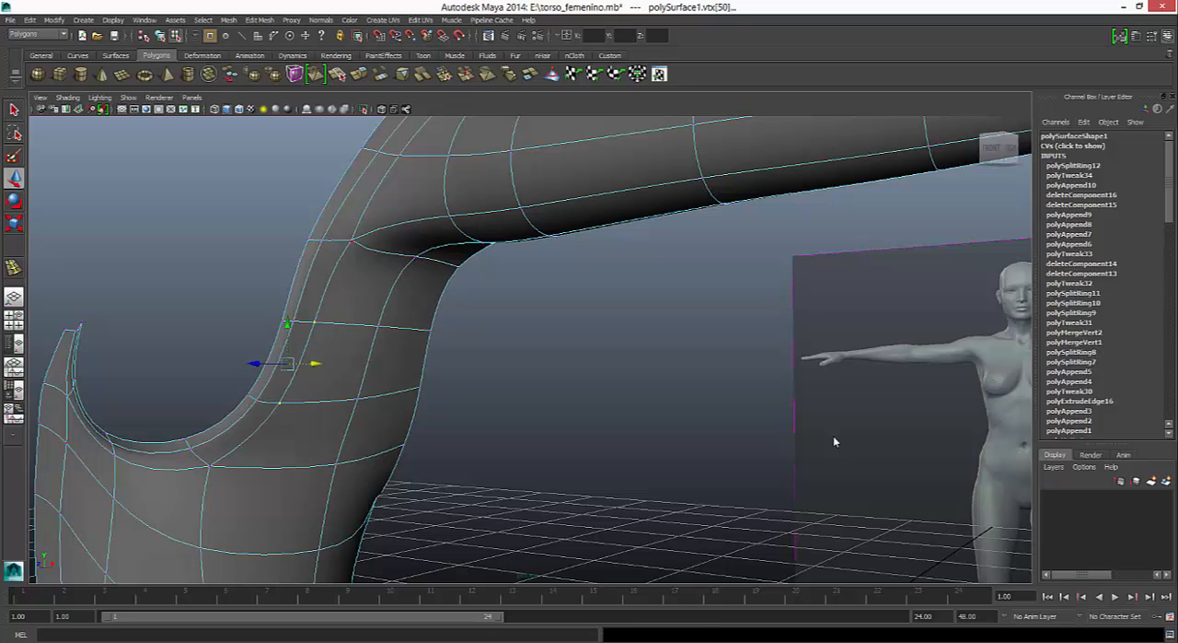
{"action": "key", "text": "Up"}
{"action": "left_click_drag", "start_coordinate": [336, 241], "coordinate": [340, 241]}
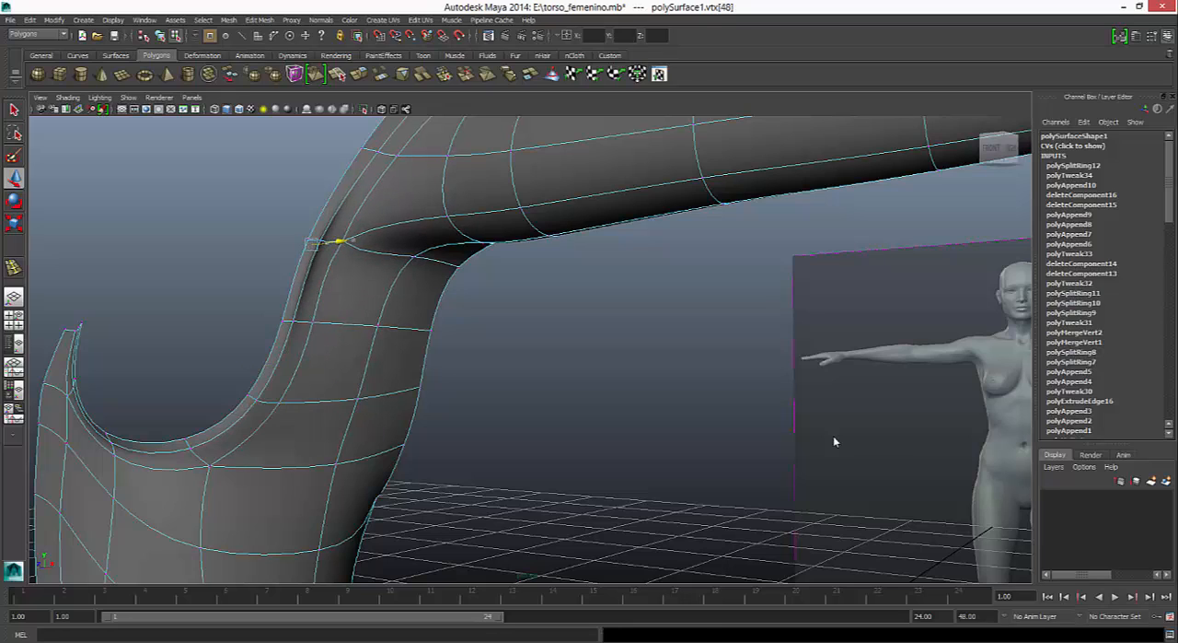
{"action": "key", "text": "ctrl+z"}
{"action": "left_click_drag", "start_coordinate": [834, 442], "coordinate": [833, 442], "text": "alt"}
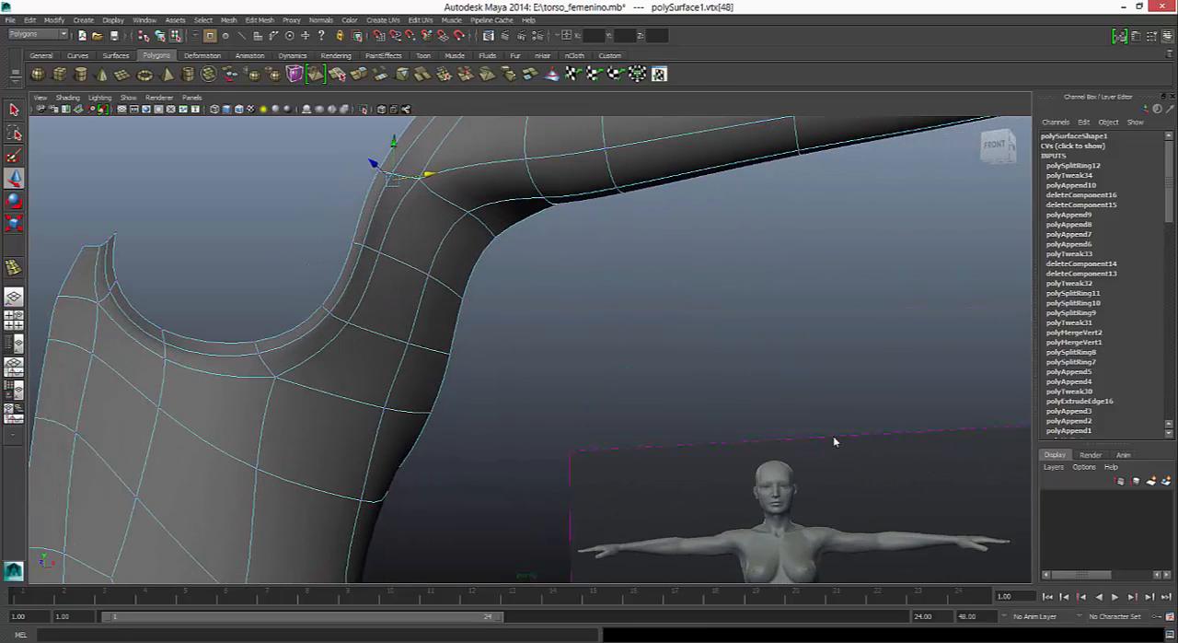
- Show the body mesh unsmoothed in the front and side views, framed on the breast opening and armpit
{"action": "key", "text": "space"}
{"action": "middle_click_drag", "start_coordinate": [350, 313], "coordinate": [369, 278], "text": "alt"}
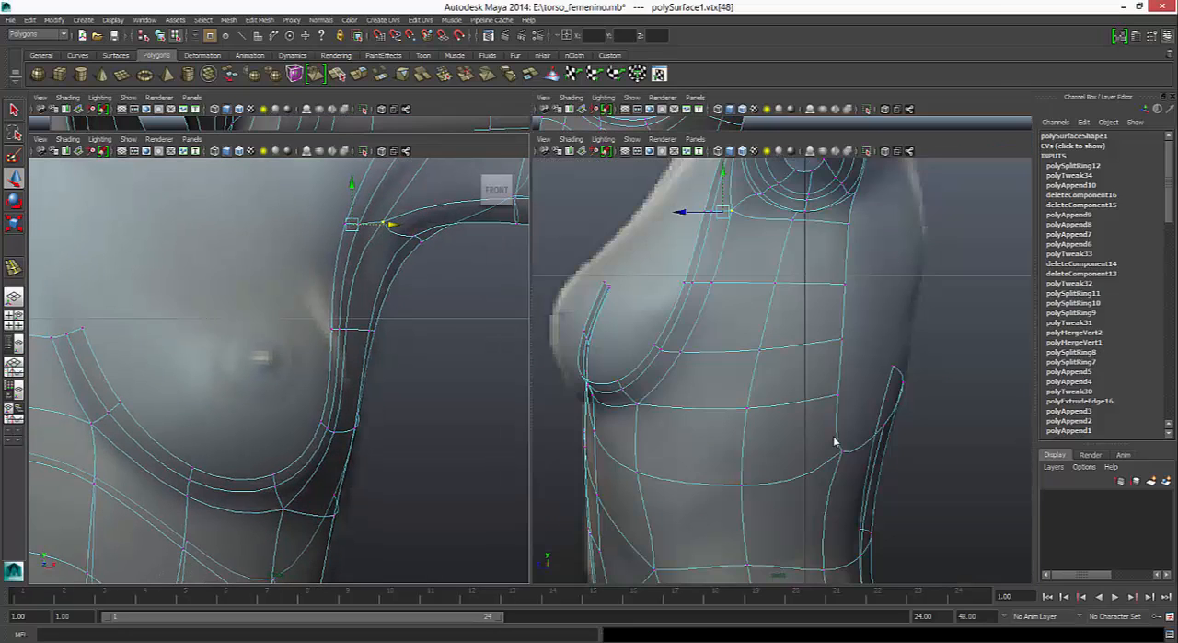
{"action": "key", "text": "1"}
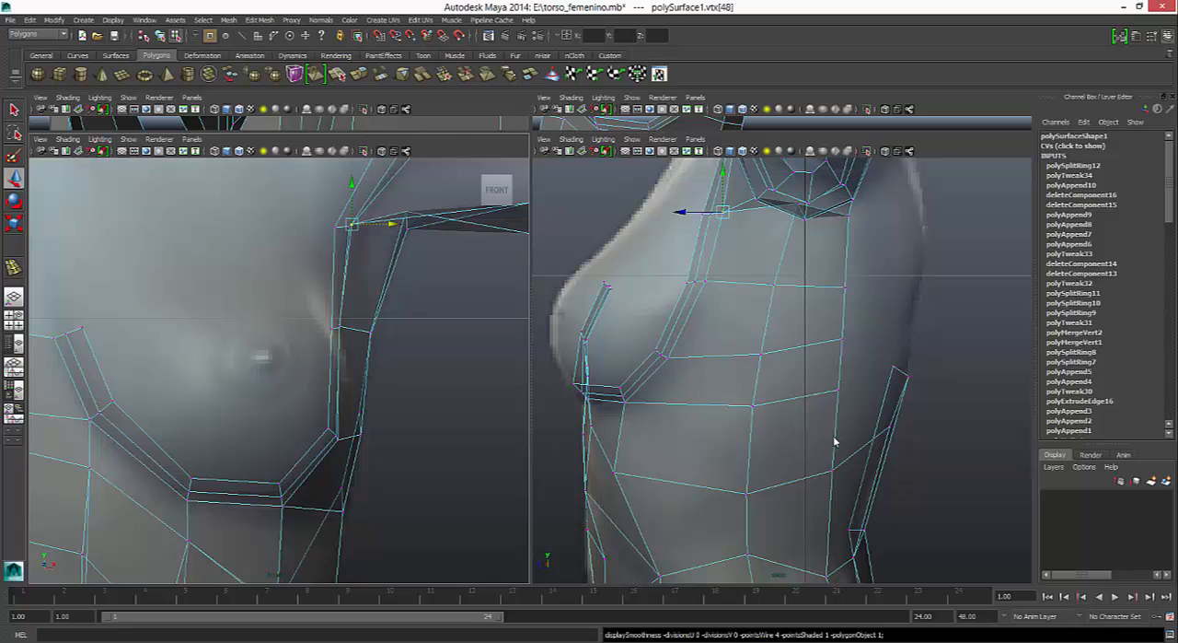
{"action": "left_click", "coordinate": [350, 313], "text": "alt"}
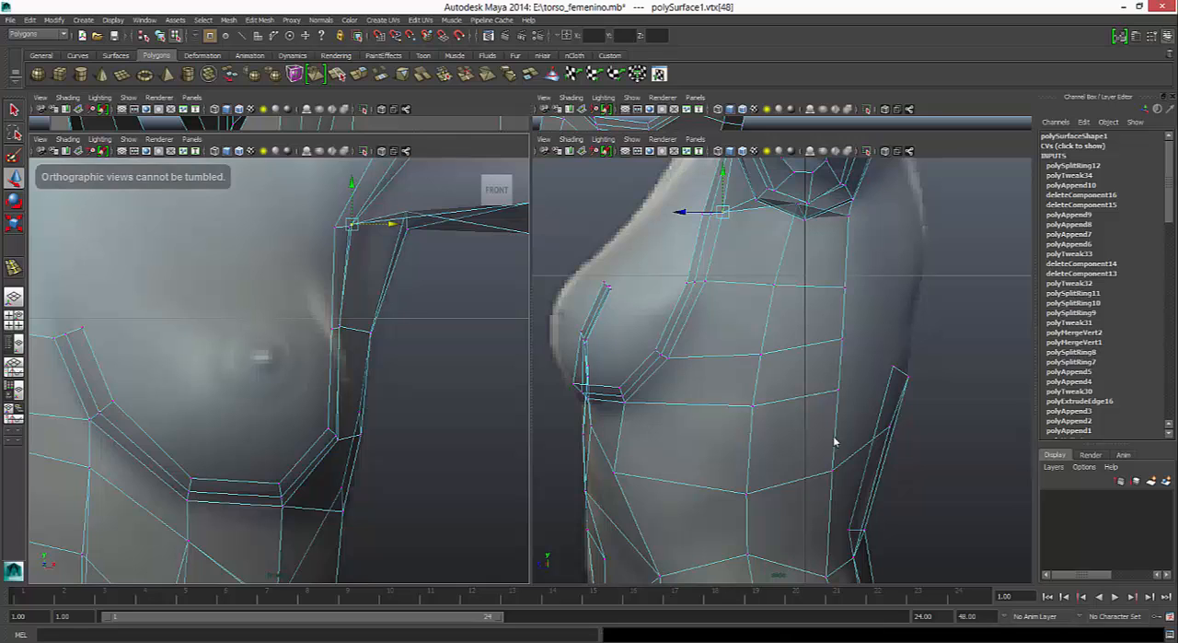
{"action": "middle_click_drag", "start_coordinate": [350, 313], "coordinate": [382, 290], "text": "alt"}
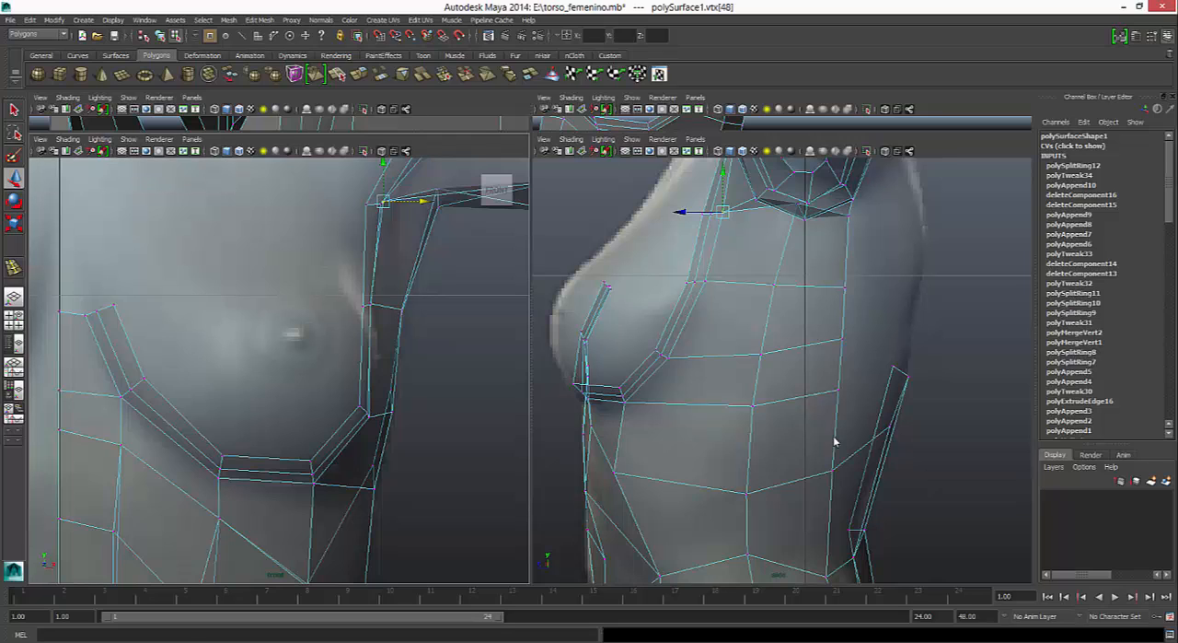
- Select the border edges of the breast opening, from its inner end around the underside up to the armpit corner
{"action": "right_click_drag", "start_coordinate": [133, 344], "coordinate": [133, 316]}
{"action": "left_click", "coordinate": [130, 344]}
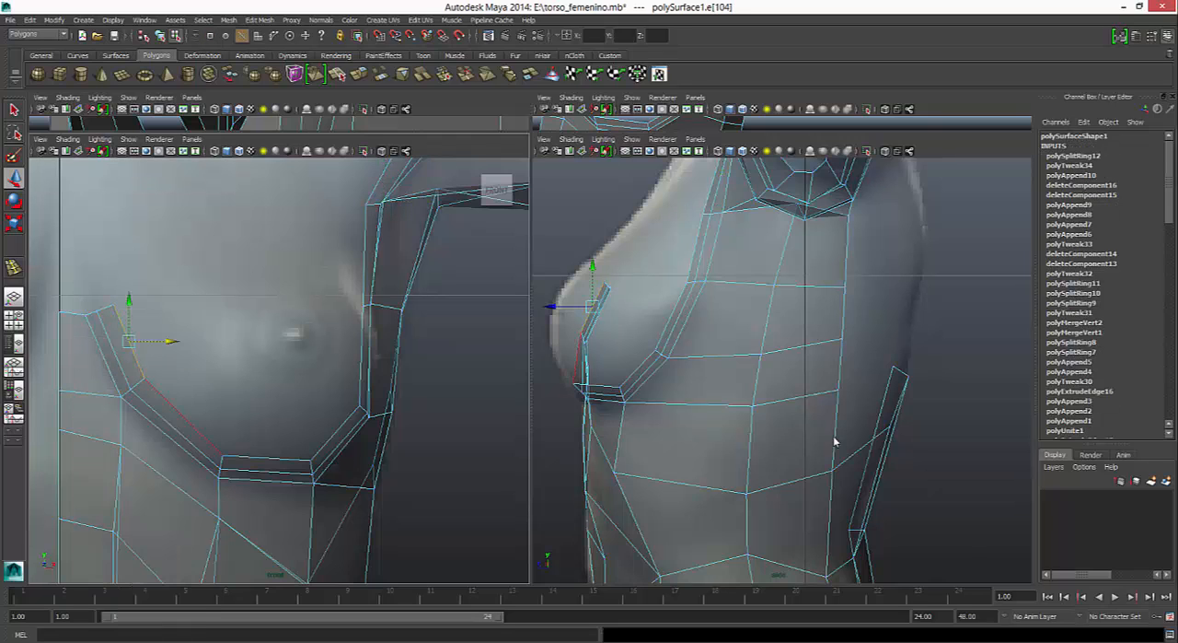
{"action": "left_click", "coordinate": [183, 416], "text": "shift"}
{"action": "left_click", "coordinate": [267, 458], "text": "shift"}
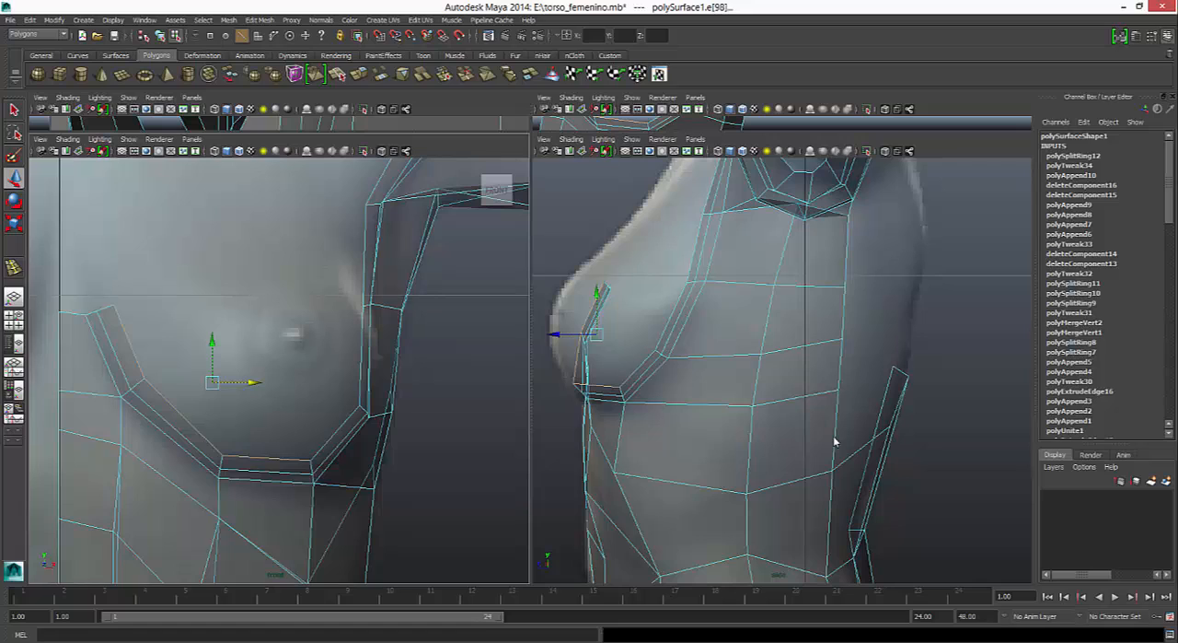
{"action": "left_click", "coordinate": [337, 433], "text": "shift"}
{"action": "left_click", "coordinate": [361, 357], "text": "shift"}
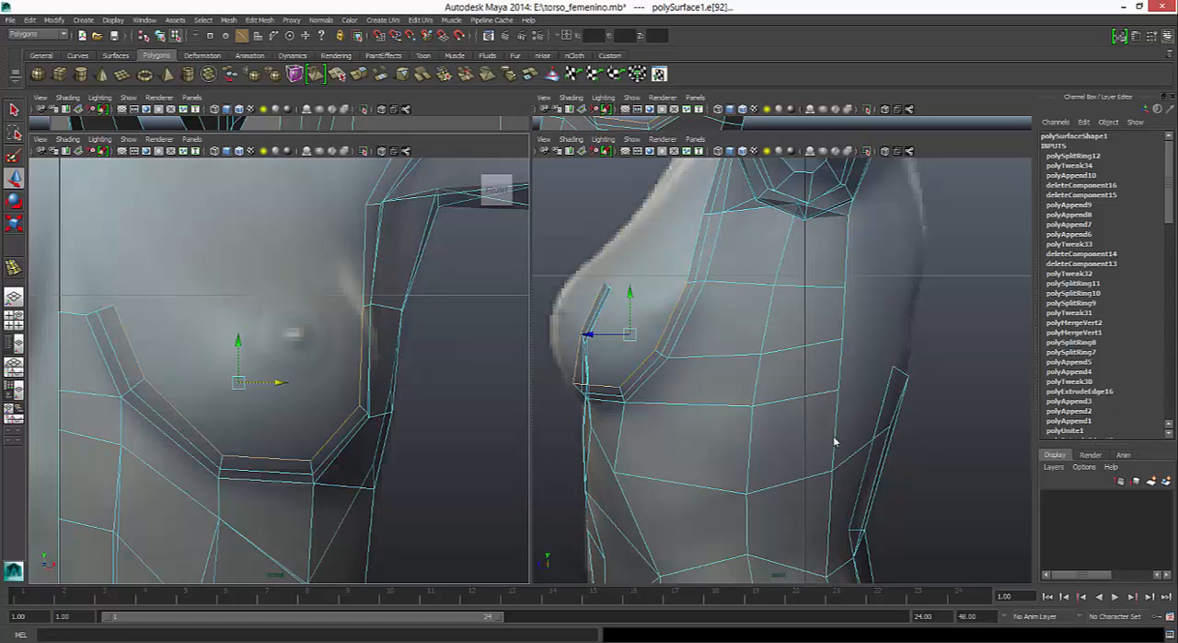
{"action": "left_click", "coordinate": [366, 255], "text": "shift"}
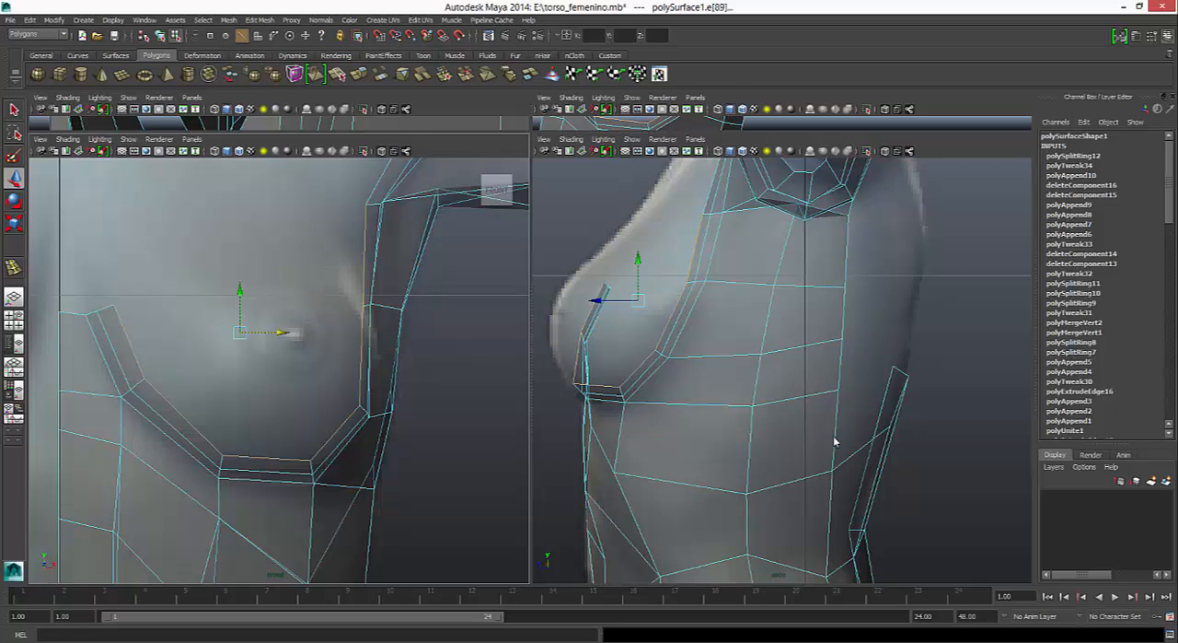
- Undo the last sideways move of the border edges between the breast and the armpit
{"action": "key", "text": "ctrl+z"}
{"action": "key", "text": "ctrl+z"}
{"action": "key", "text": "ctrl+z"}
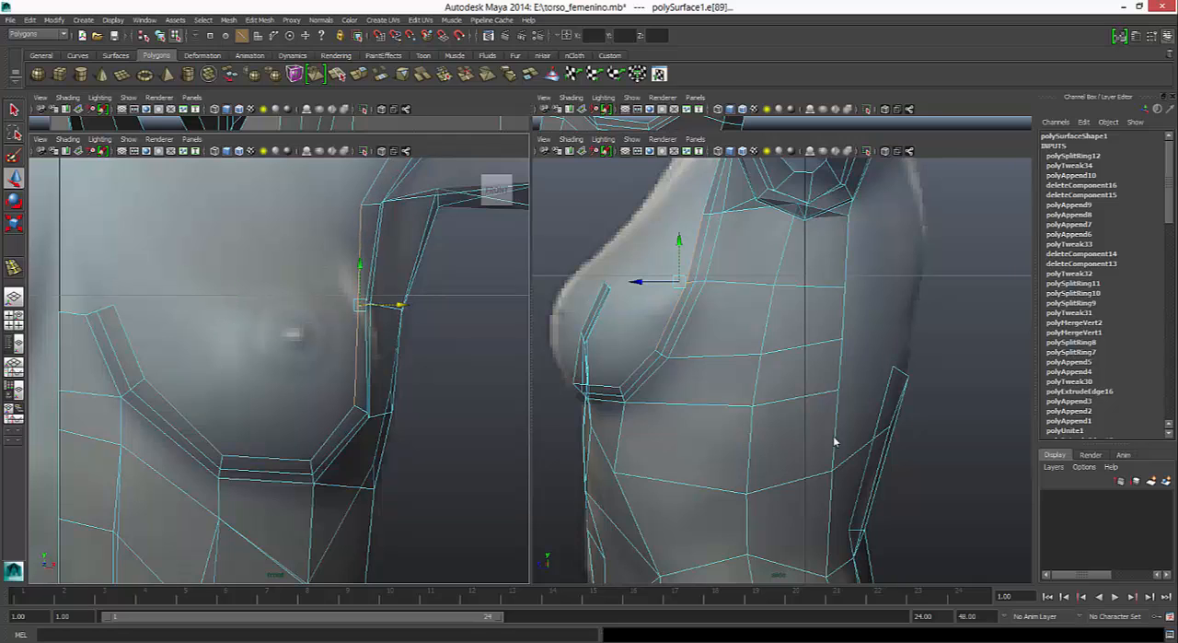
{"action": "key", "text": "ctrl+z"}
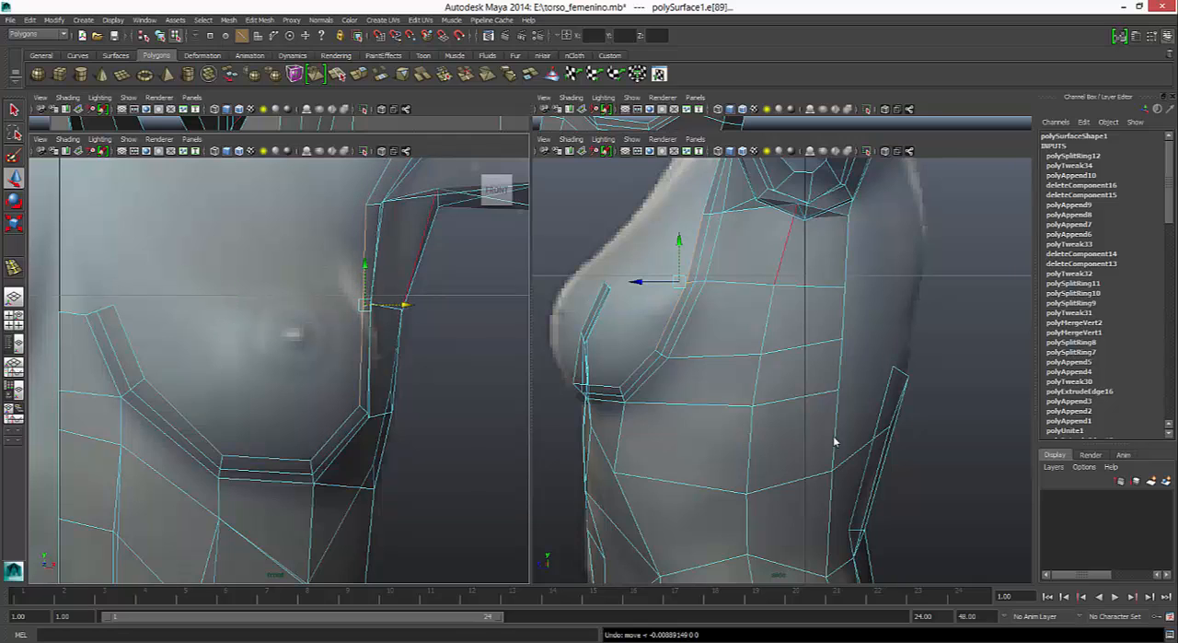
- Raise the border vertex beside the breast and move the strip vertices at the opening's outer and lower corners slightly outward
{"action": "right_click", "coordinate": [416, 263]}
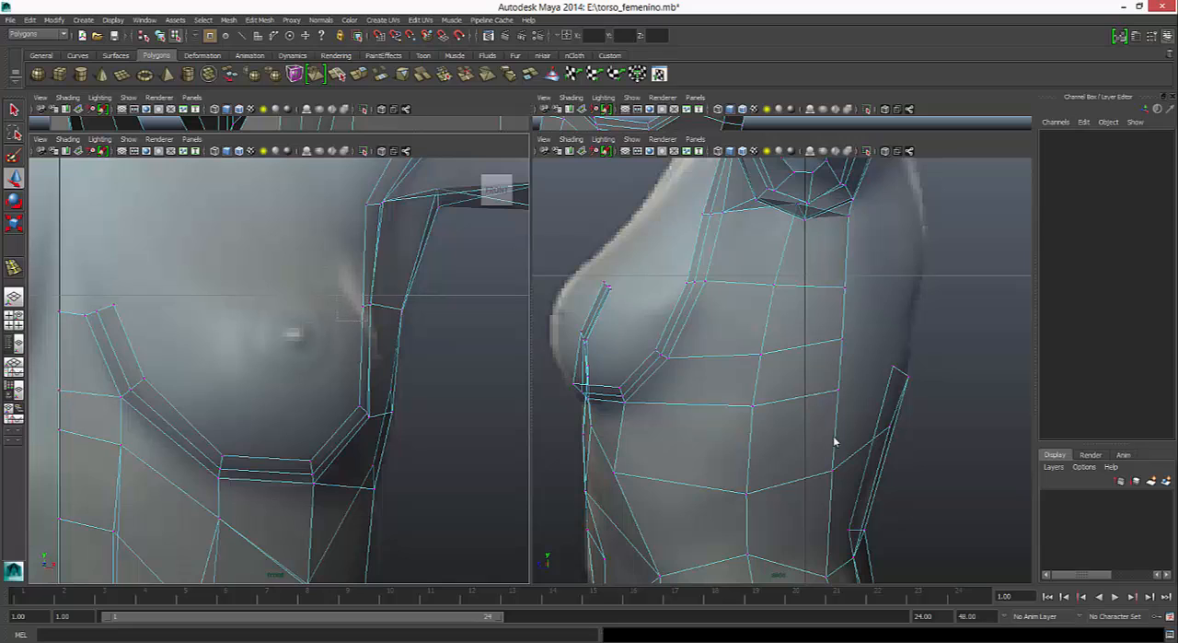
{"action": "mouse_move", "coordinate": [337, 295]}
{"action": "left_mouse_down"}
{"action": "mouse_move", "coordinate": [368, 320]}
{"action": "mouse_move", "coordinate": [362, 294]}
{"action": "left_mouse_up"}
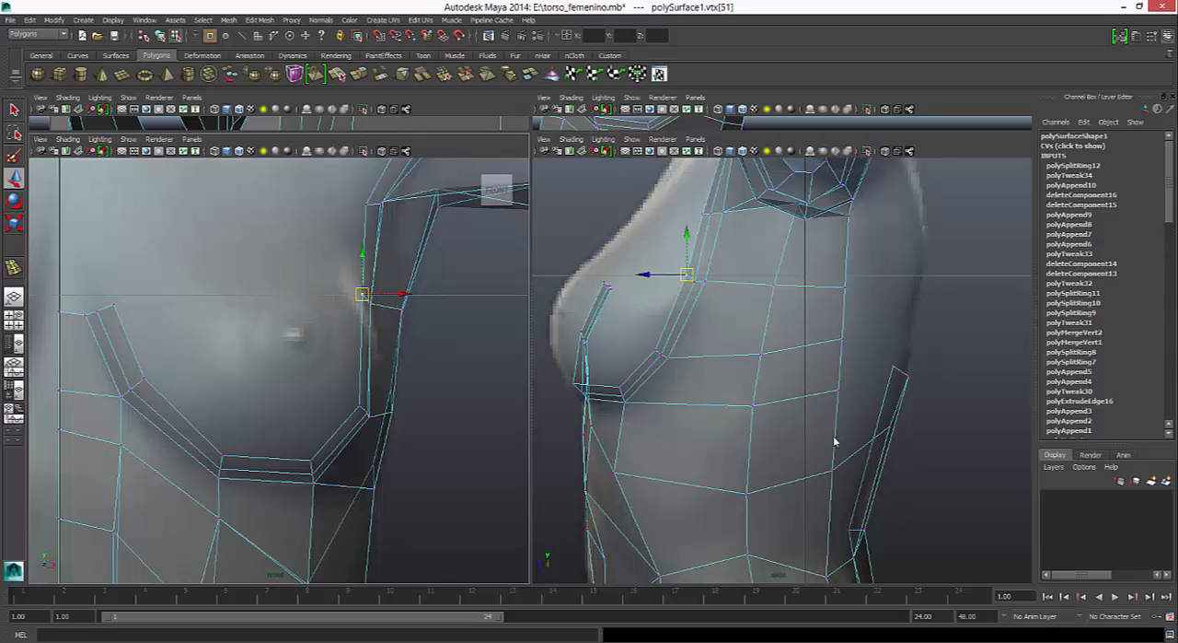
{"action": "mouse_move", "coordinate": [344, 393]}
{"action": "left_mouse_down"}
{"action": "mouse_move", "coordinate": [379, 427]}
{"action": "mouse_move", "coordinate": [371, 405]}
{"action": "left_mouse_up"}
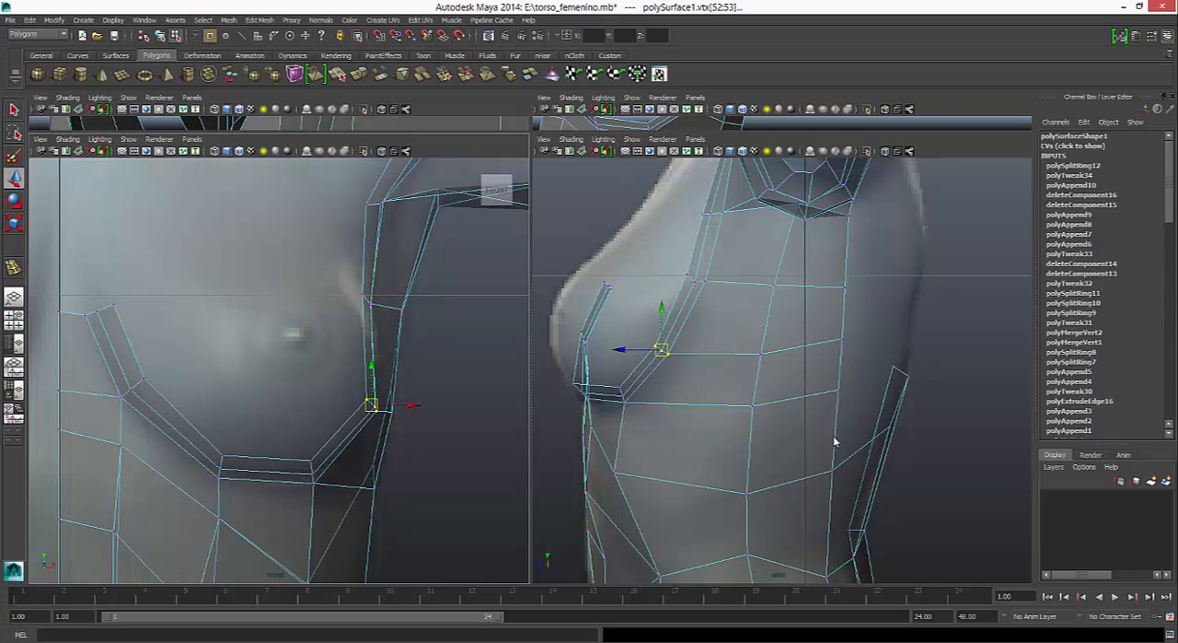
{"action": "mouse_move", "coordinate": [302, 454]}
{"action": "left_mouse_down"}
{"action": "mouse_move", "coordinate": [325, 493]}
{"action": "mouse_move", "coordinate": [317, 469]}
{"action": "left_mouse_up"}
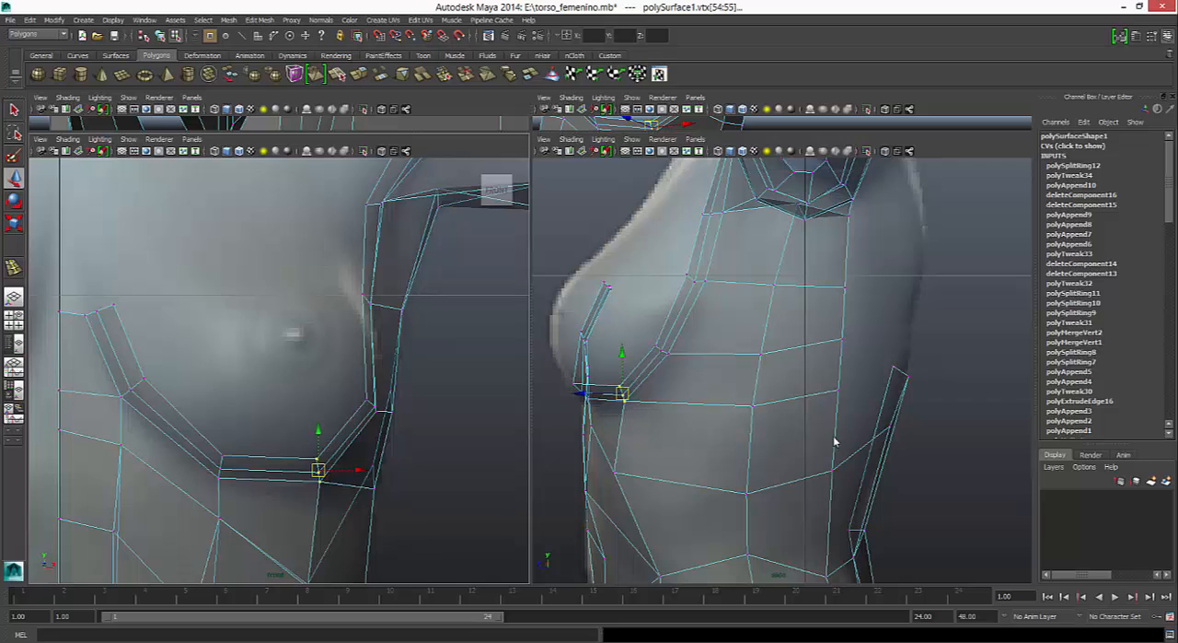
- Fine-tune the strip vertices beside the breast in the front view, shifting the border vertex below the armpit slightly inward
{"action": "key", "text": "ctrl+z"}
{"action": "key", "text": "ctrl+z"}
{"action": "key", "text": "ctrl+z"}
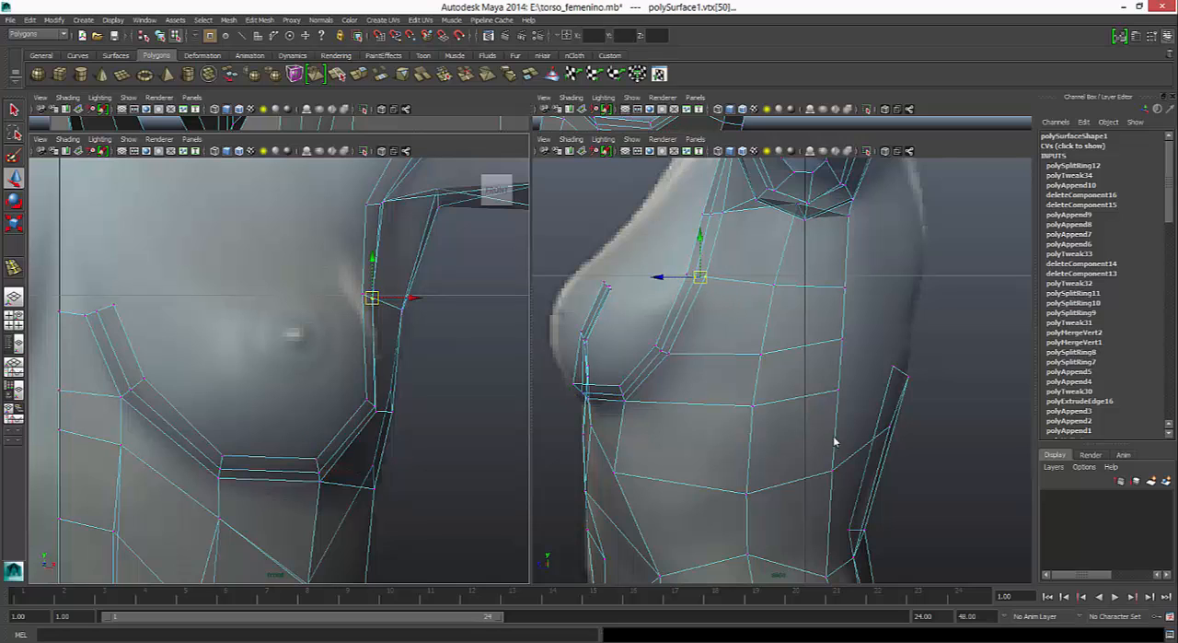
{"action": "key", "text": "ctrl+z"}
{"action": "key", "text": "ctrl+z"}
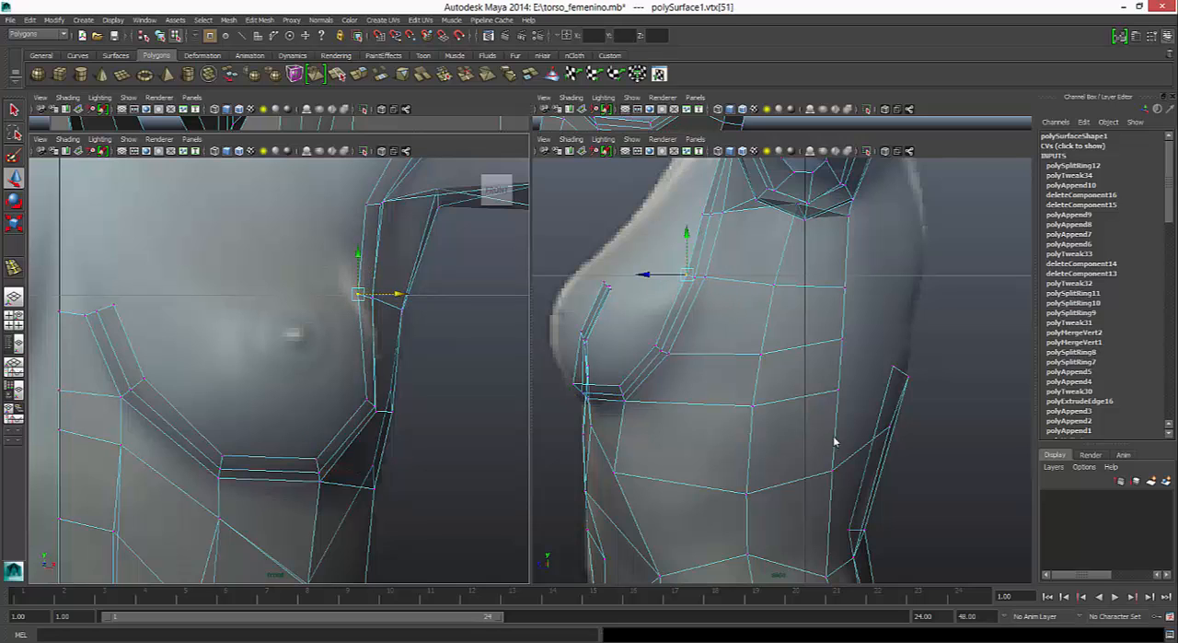
{"action": "key", "text": "ctrl+z"}
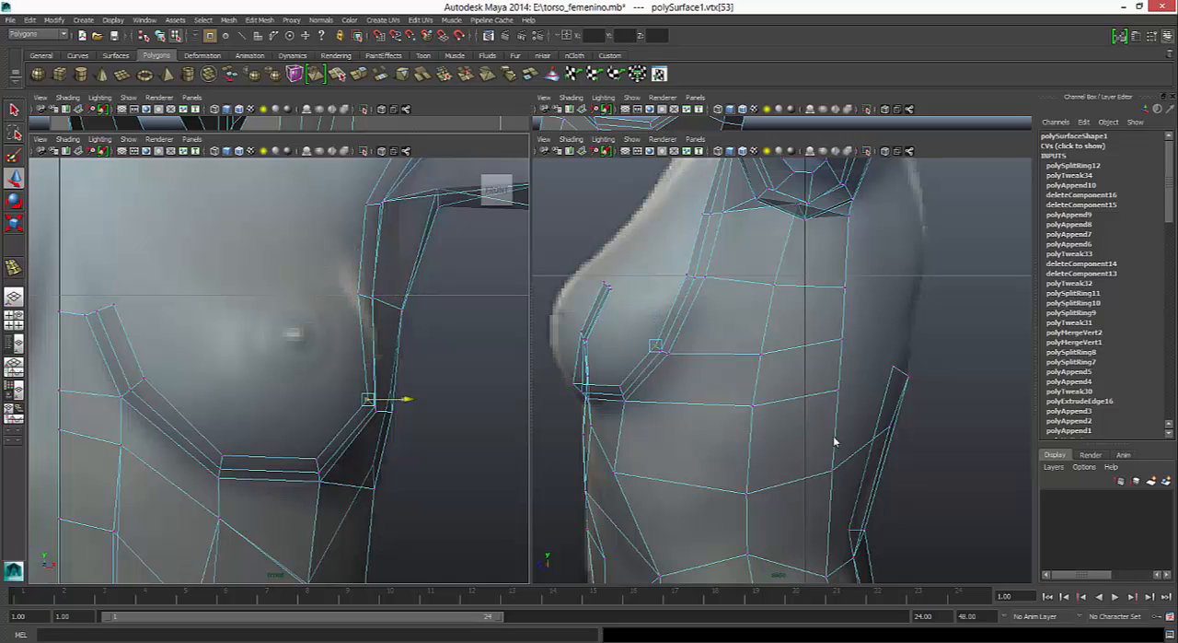
{"action": "key", "text": "ctrl+z"}
{"action": "key", "text": "ctrl+z"}
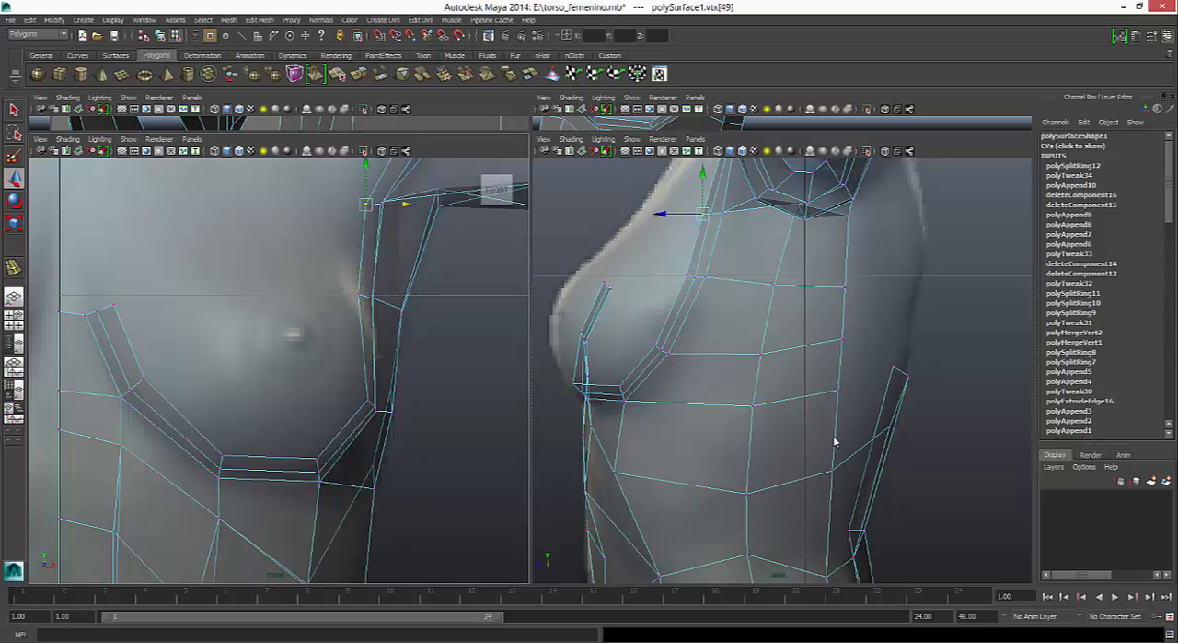
- Move the border vertices at the armpit corner, shoulder front and shoulder top inward toward the neck in the front view
{"action": "middle_click_drag", "start_coordinate": [345, 205], "coordinate": [302, 433], "text": "alt"}
{"action": "key", "text": "ctrl+z"}
{"action": "key", "text": "ctrl+z"}
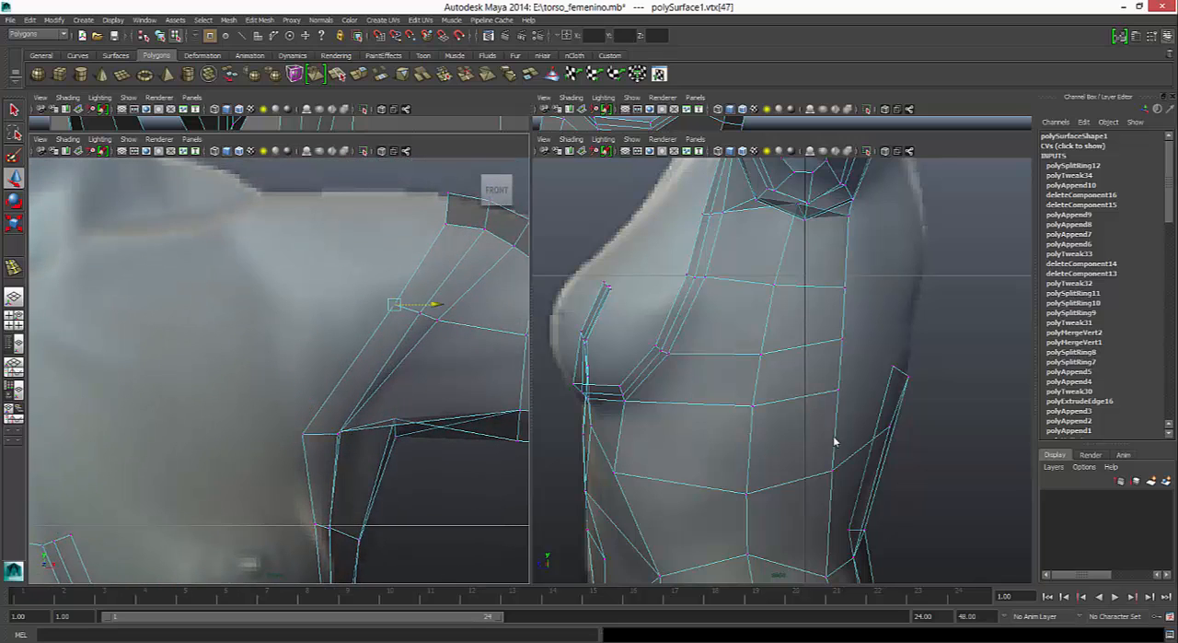
{"action": "key", "text": "ctrl+z"}
{"action": "key", "text": "ctrl+z"}
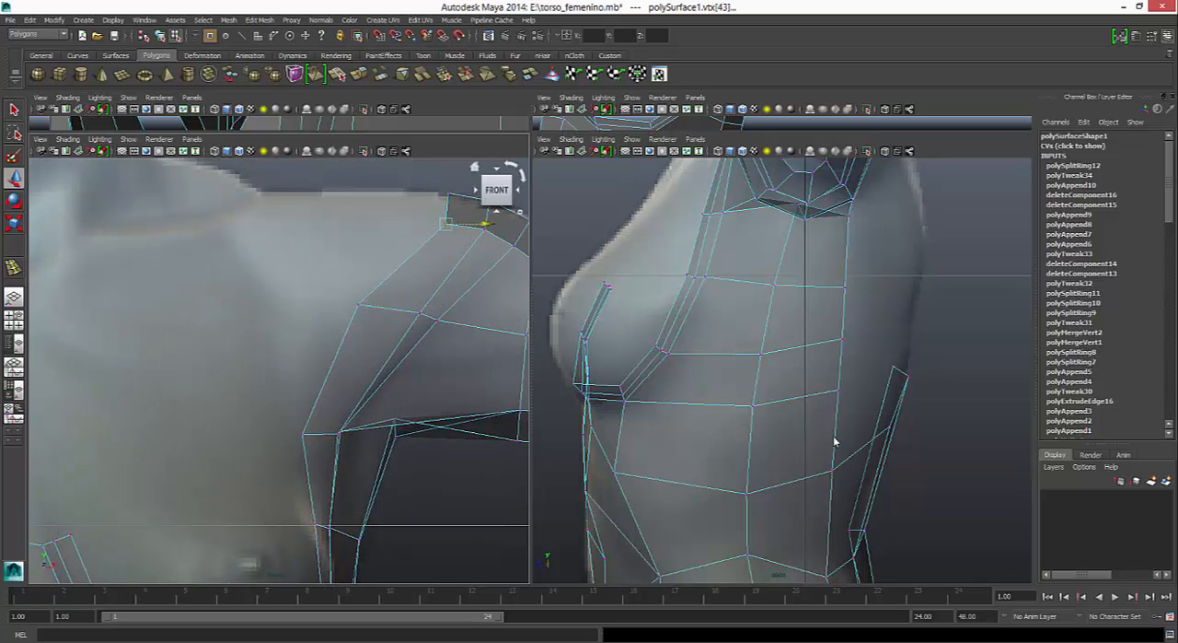
{"action": "key", "text": "ctrl+z"}
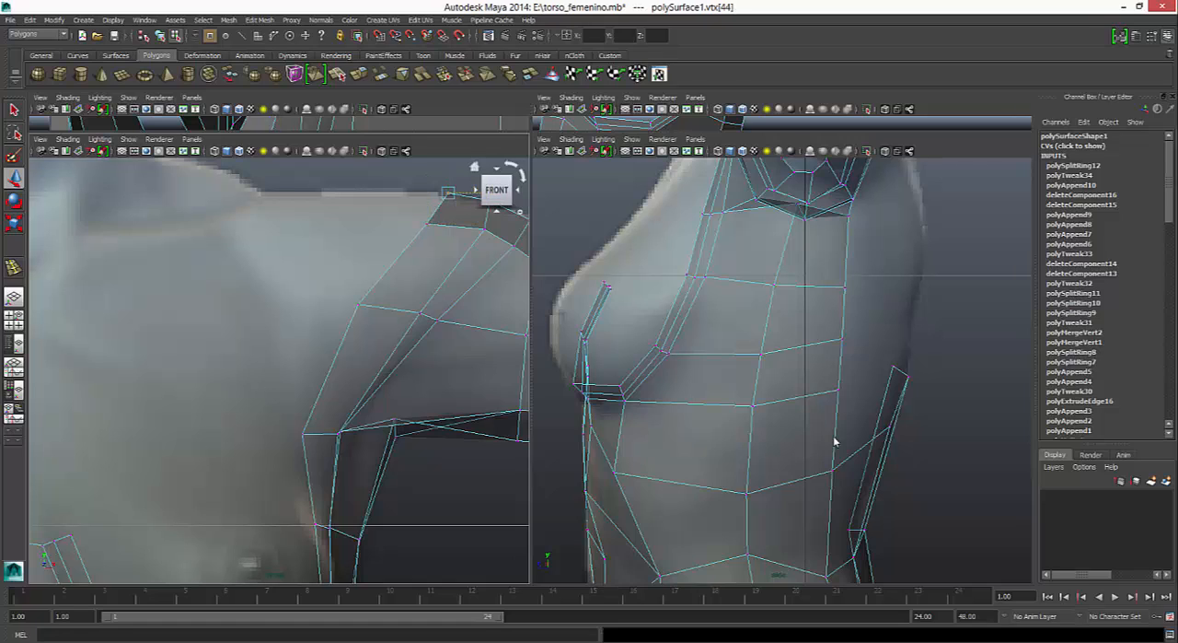
{"action": "key", "text": "ctrl+z"}
{"action": "key", "text": "ctrl+z"}
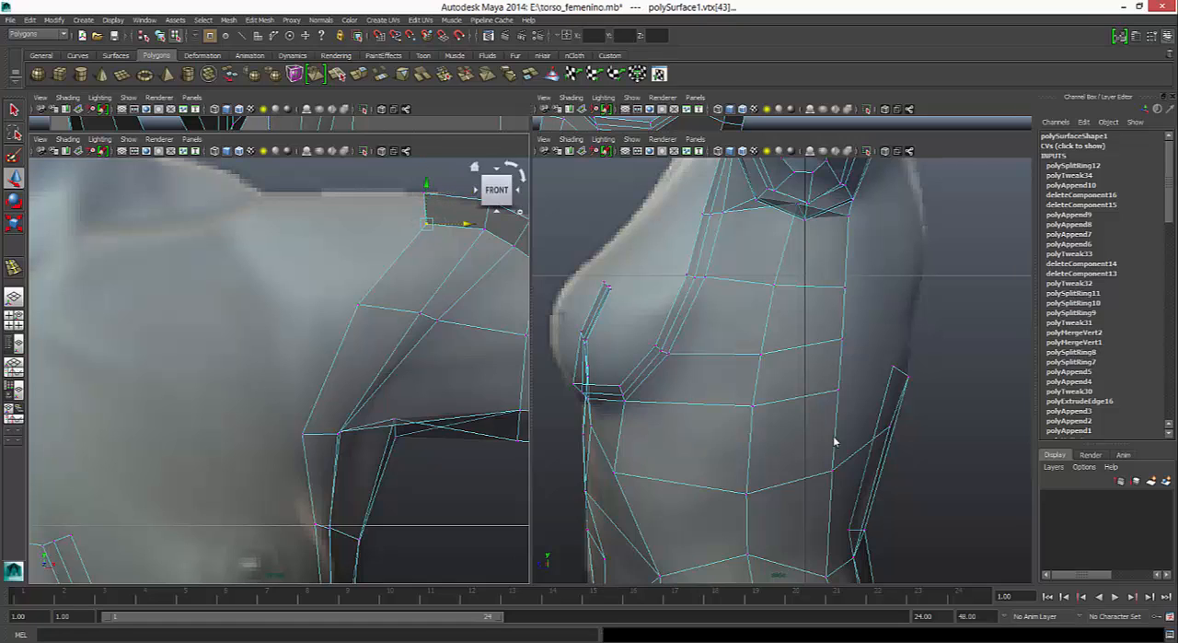
{"action": "key", "text": "ctrl+z"}
{"action": "left_click_drag", "start_coordinate": [452, 224], "coordinate": [446, 224]}
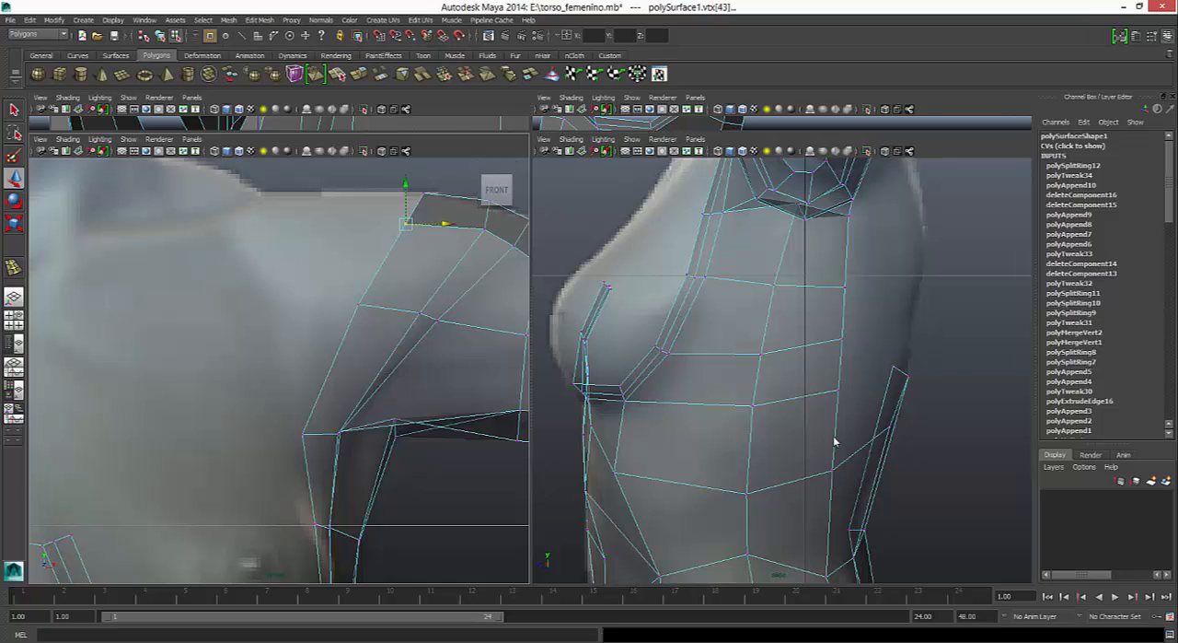
- Adjust the spacing of the inner loop vertices across the shoulder's front and top edge in the front view
{"action": "middle_click_drag", "start_coordinate": [406, 276], "coordinate": [360, 331], "text": "alt"}
{"action": "left_click", "coordinate": [439, 285]}
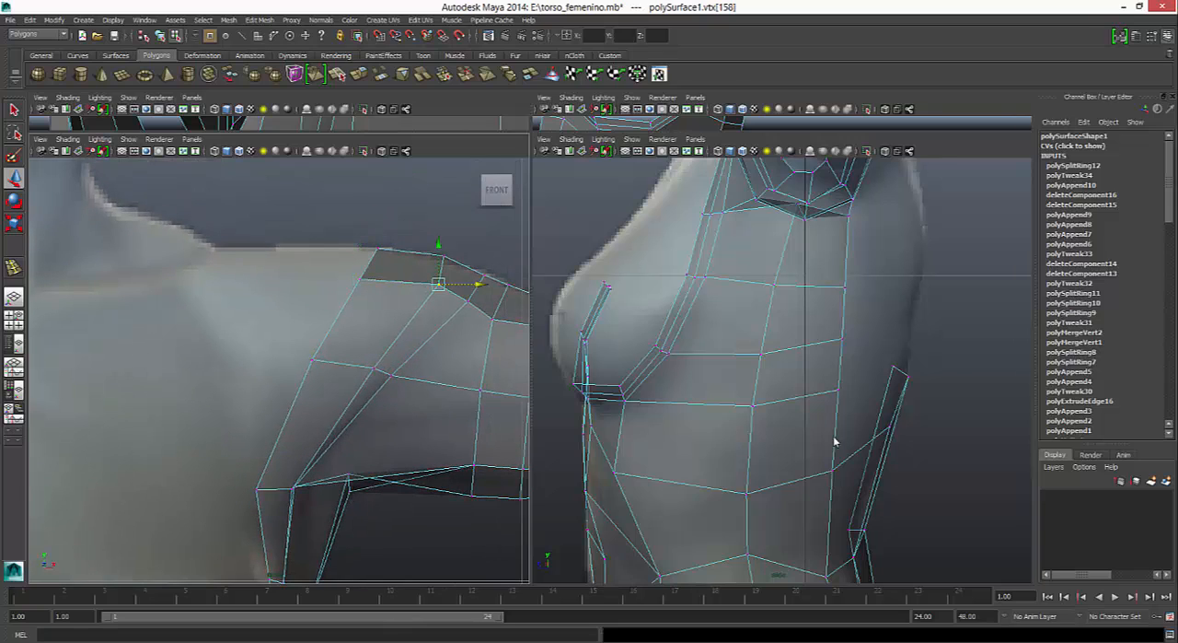
{"action": "left_click_drag", "start_coordinate": [478, 285], "coordinate": [484, 284]}
{"action": "left_click", "coordinate": [392, 375]}
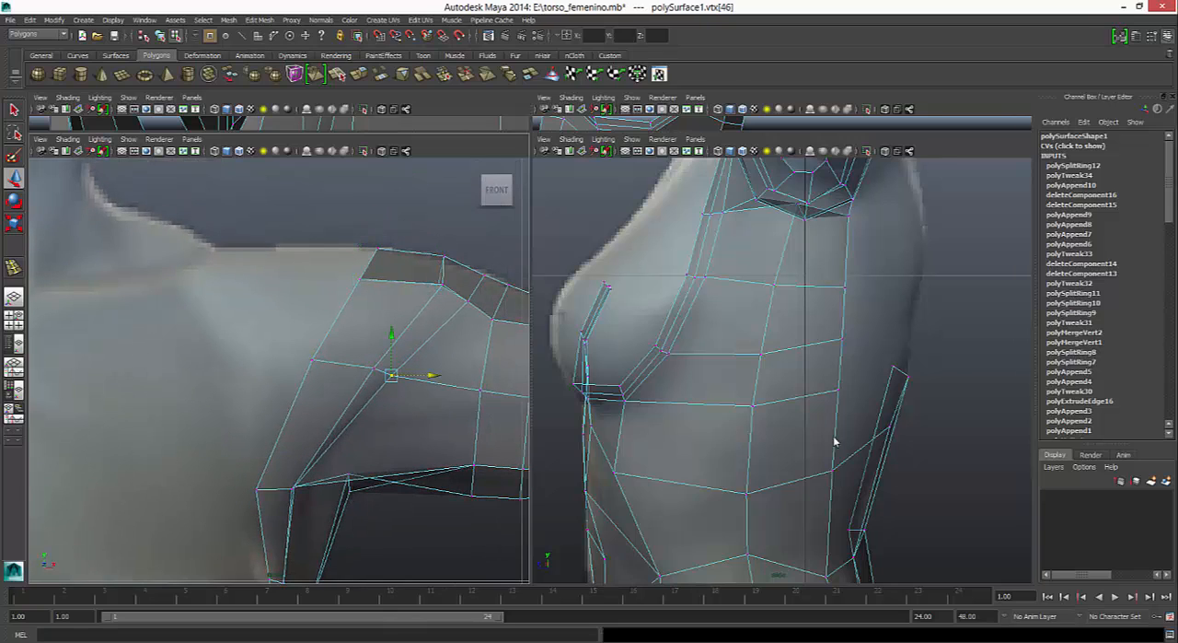
{"action": "left_click_drag", "start_coordinate": [429, 375], "coordinate": [425, 375]}
{"action": "left_click_drag", "start_coordinate": [461, 293], "coordinate": [475, 310]}
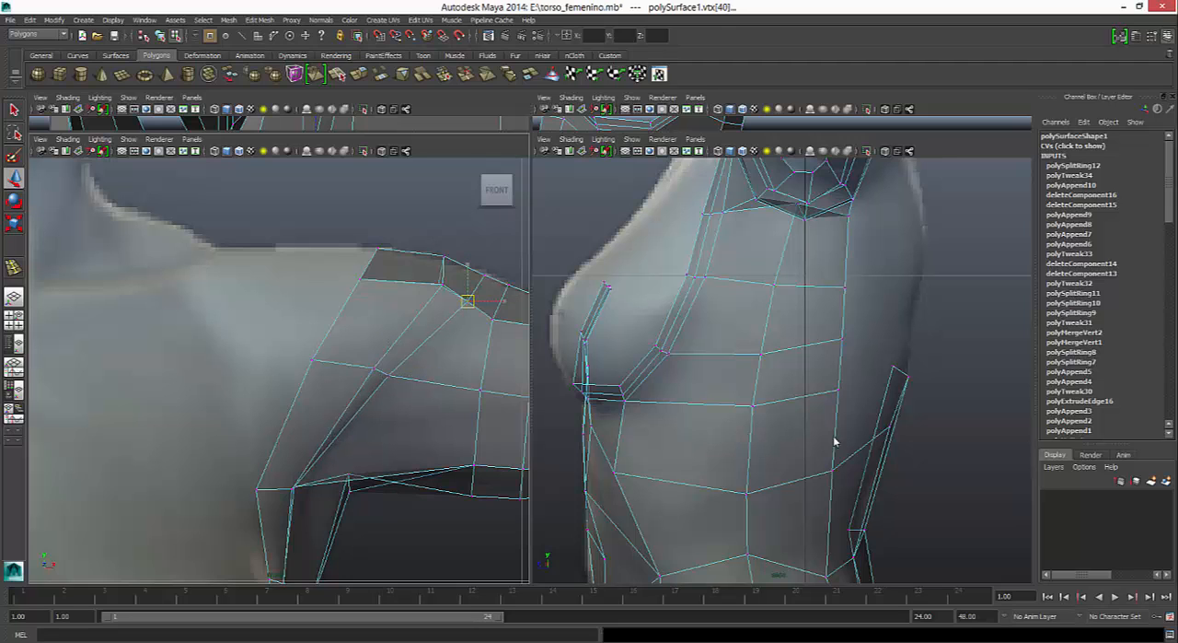
{"action": "left_click", "coordinate": [467, 301]}
- Nudge the border vertex at the breast opening's upper outer end slightly outward in the front view
{"action": "middle_click_drag", "start_coordinate": [387, 414], "coordinate": [458, 156], "text": "alt"}
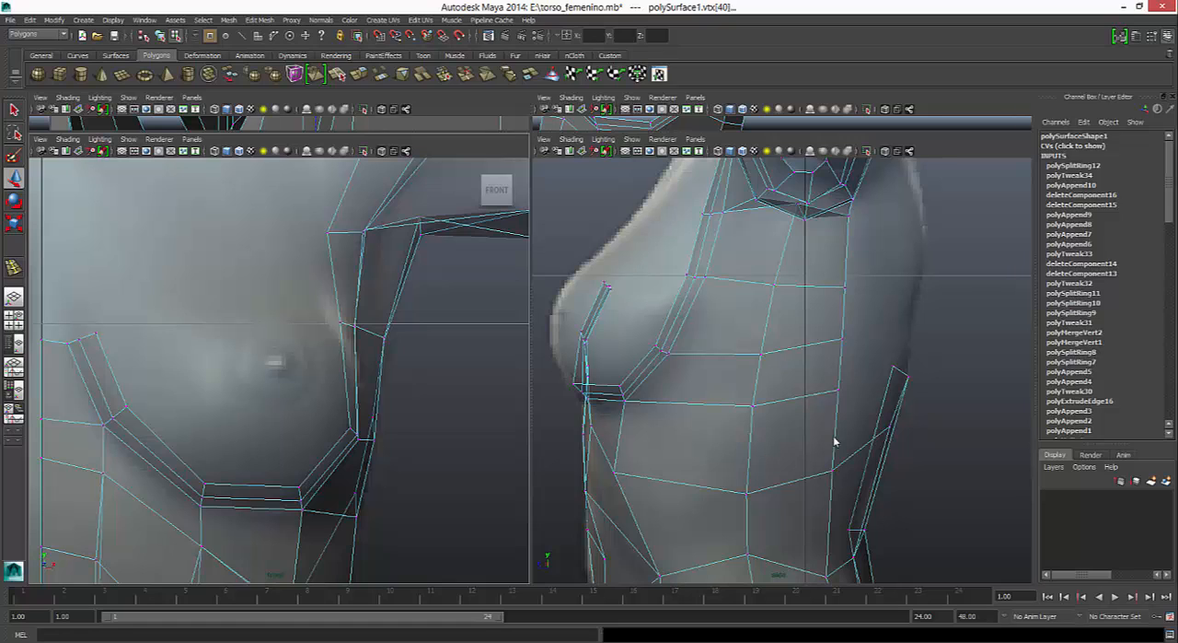
{"action": "key", "text": "ctrl+z"}
{"action": "left_click_drag", "start_coordinate": [380, 322], "coordinate": [384, 323]}
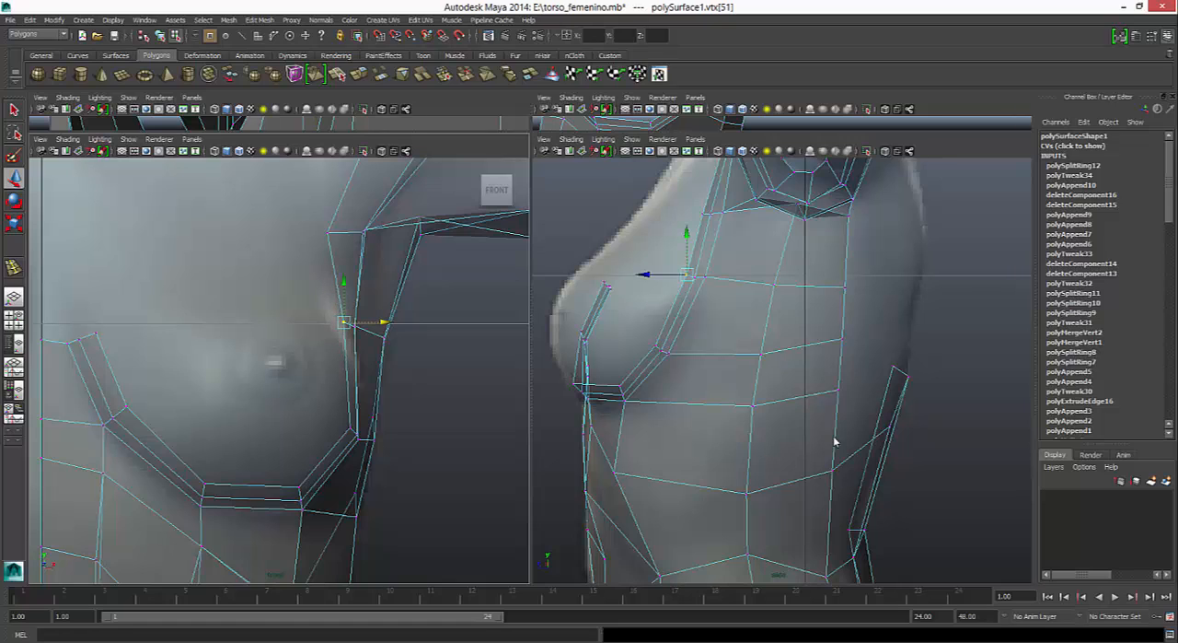
- Extrude the U-shaped inner border edges of the breast opening, scale them inward, and move them forward in the side view
{"action": "right_click", "coordinate": [109, 356]}
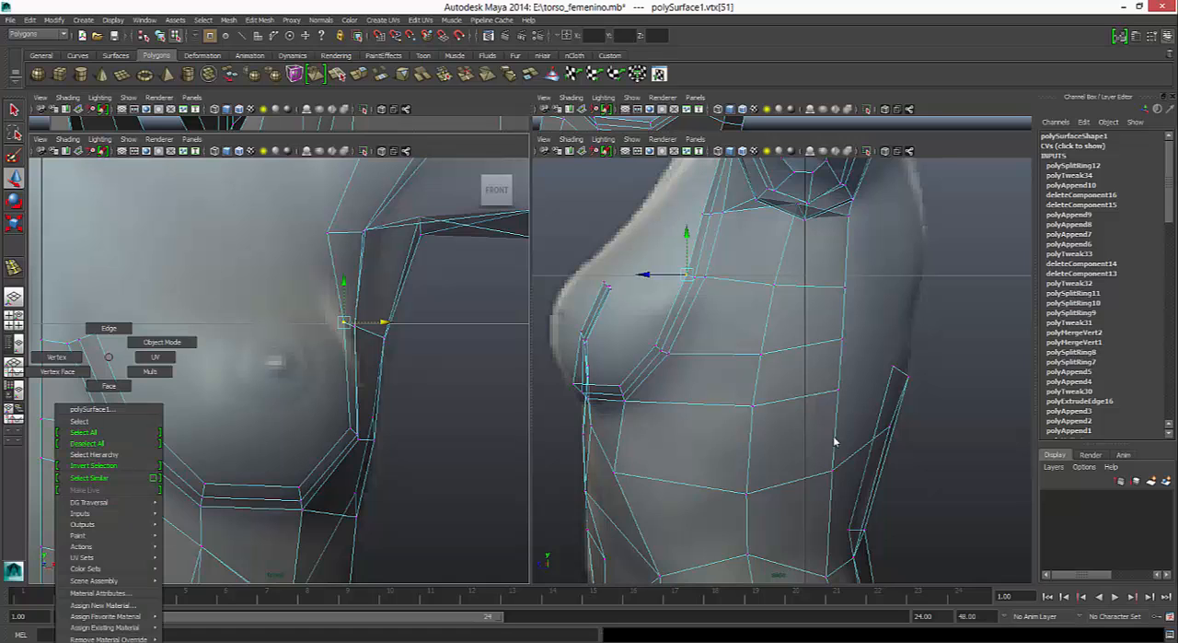
{"action": "right_click_drag", "start_coordinate": [109, 356], "coordinate": [109, 328]}
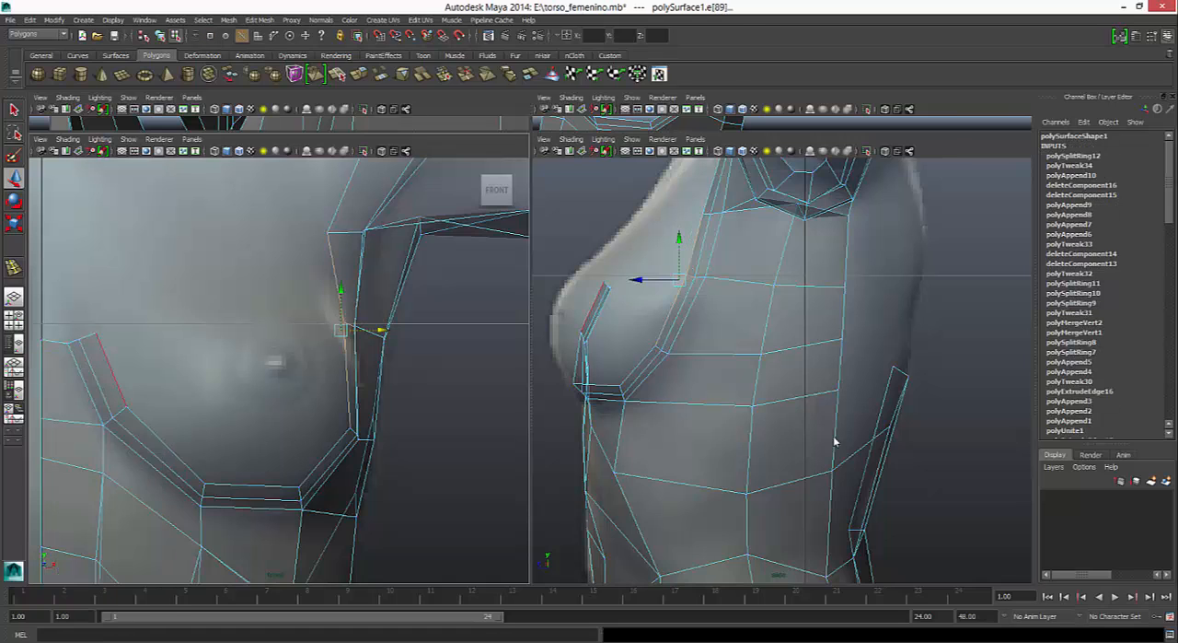
{"action": "left_click", "coordinate": [112, 370]}
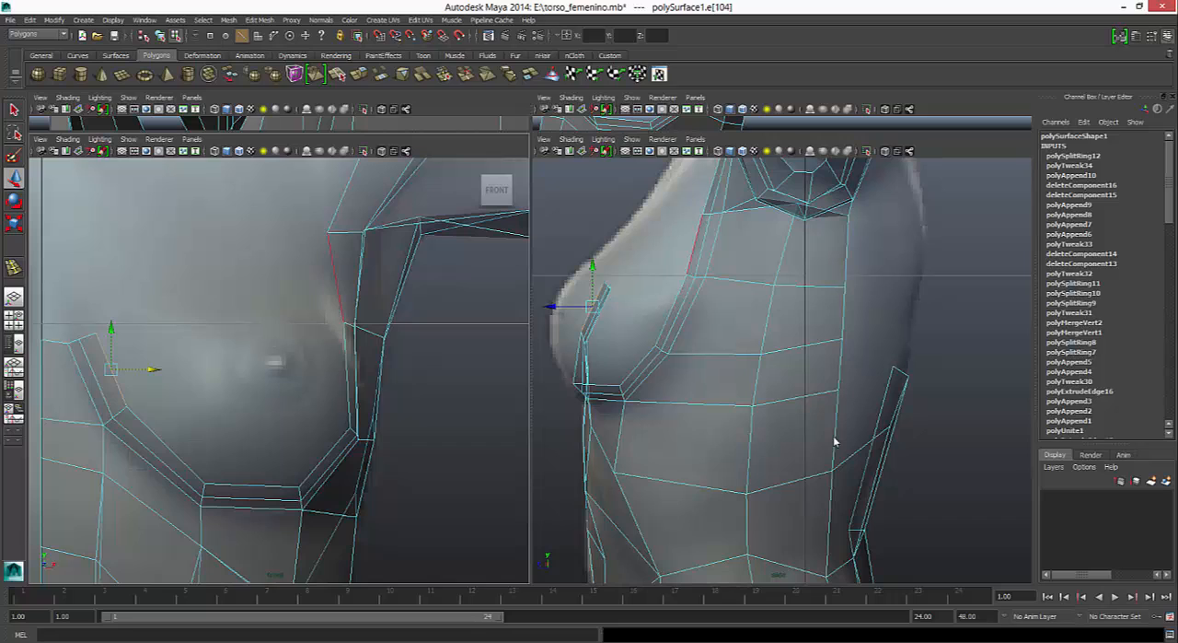
{"action": "double_click", "coordinate": [348, 378], "text": "shift"}
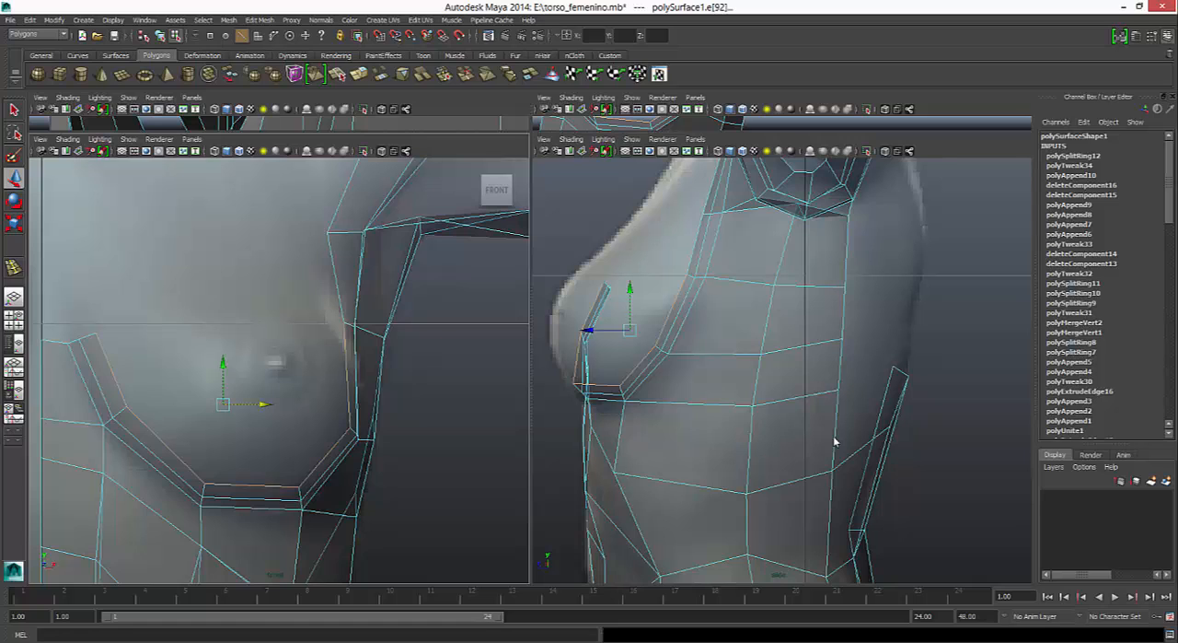
{"action": "left_click", "coordinate": [359, 73]}
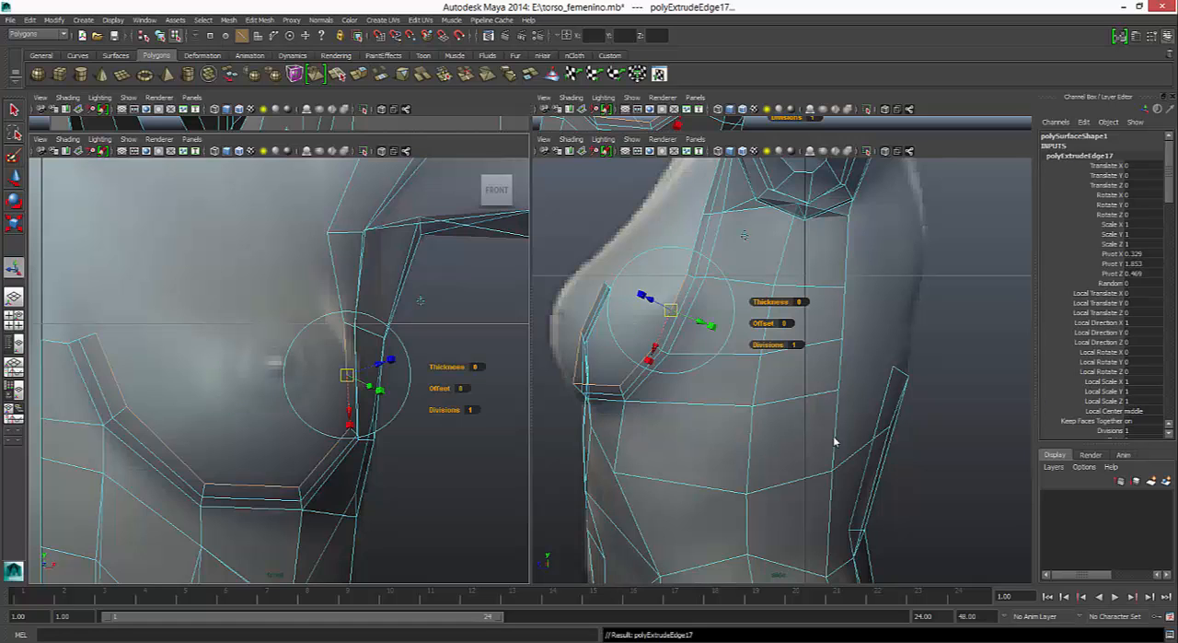
{"action": "key", "text": "r"}
{"action": "left_click_drag", "start_coordinate": [222, 404], "coordinate": [186, 404]}
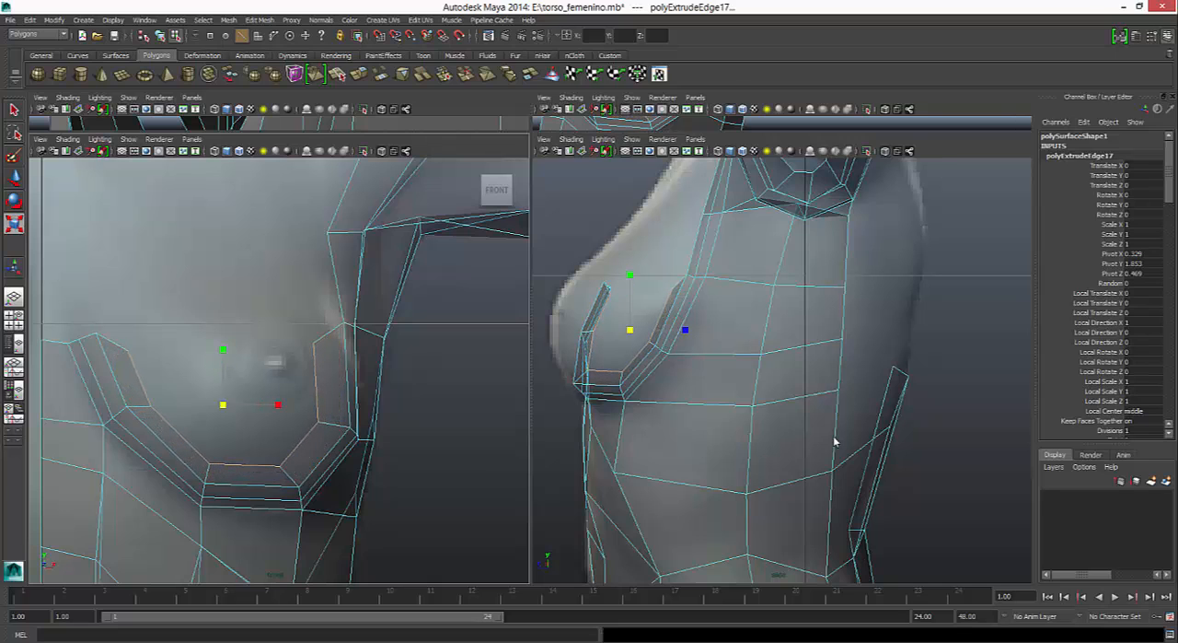
{"action": "key", "text": "w"}
{"action": "left_click_drag", "start_coordinate": [594, 330], "coordinate": [560, 329]}
- Raise the new strip's inner and outer top end vertices in the front view to line up with the adjoining edges
{"action": "mouse_move", "coordinate": [127, 360]}
{"action": "right_mouse_down"}
{"action": "mouse_move", "coordinate": [125, 337]}
{"action": "mouse_move", "coordinate": [75, 360]}
{"action": "right_mouse_up"}
{"action": "left_click", "coordinate": [127, 350]}
{"action": "left_click_drag", "start_coordinate": [127, 311], "coordinate": [127, 289]}
{"action": "left_click", "coordinate": [314, 344]}
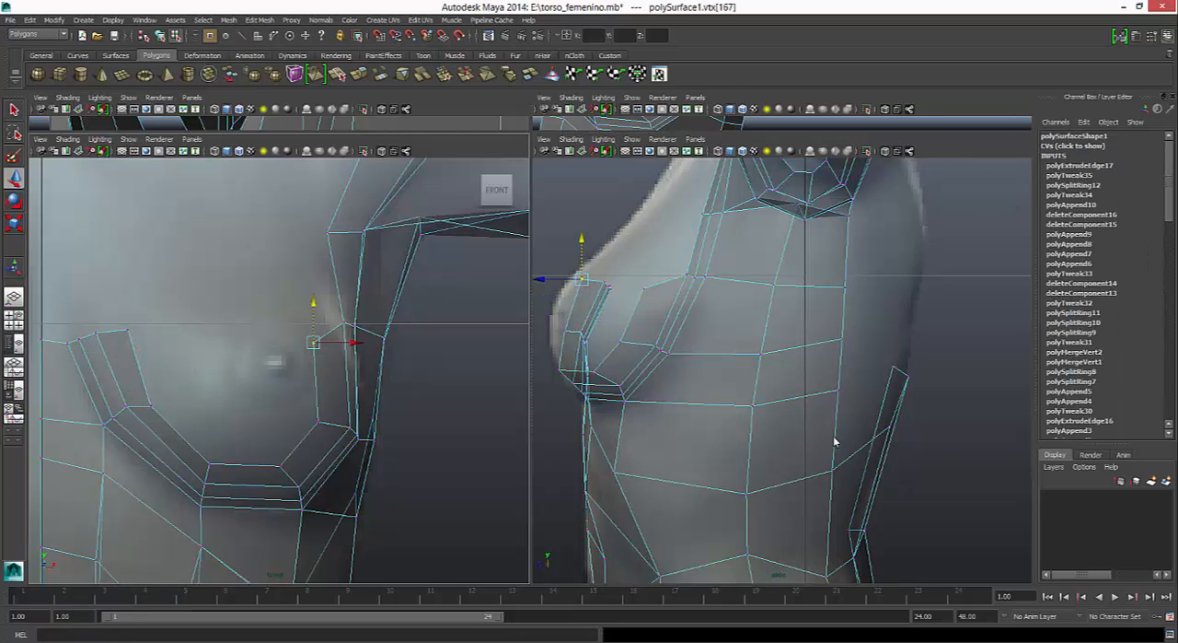
{"action": "left_click_drag", "start_coordinate": [314, 304], "coordinate": [314, 285]}
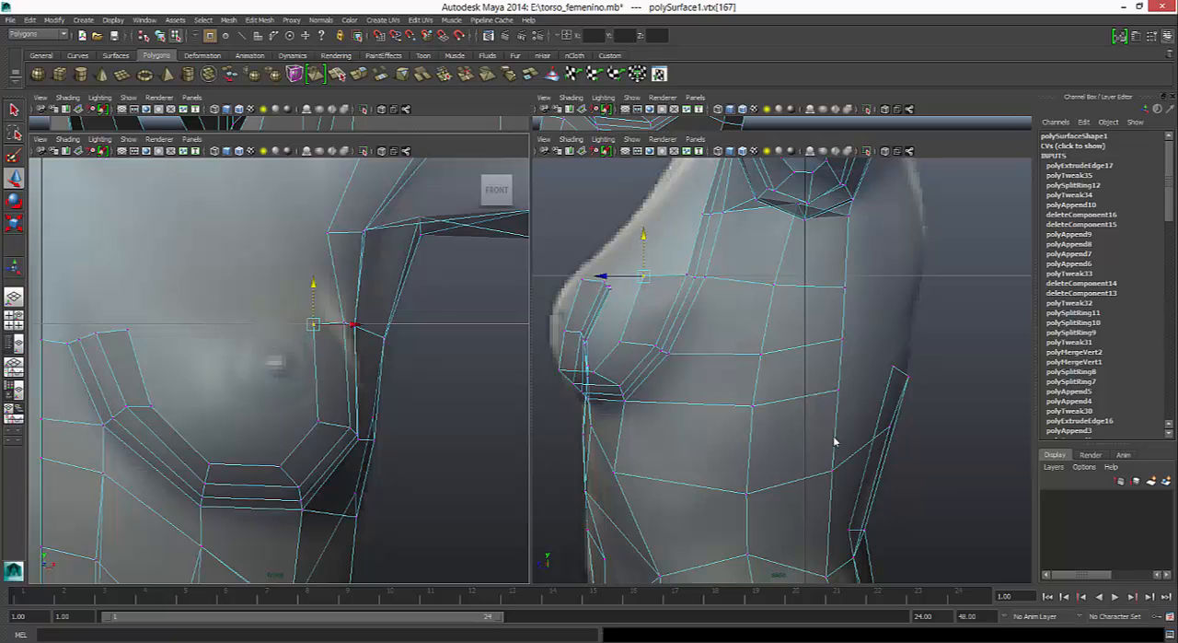
- Try shifting the outer two vertices of the new strip slightly outward, and undo the moves
{"action": "left_click_drag", "start_coordinate": [353, 324], "coordinate": [362, 324]}
{"action": "left_click", "coordinate": [325, 422]}
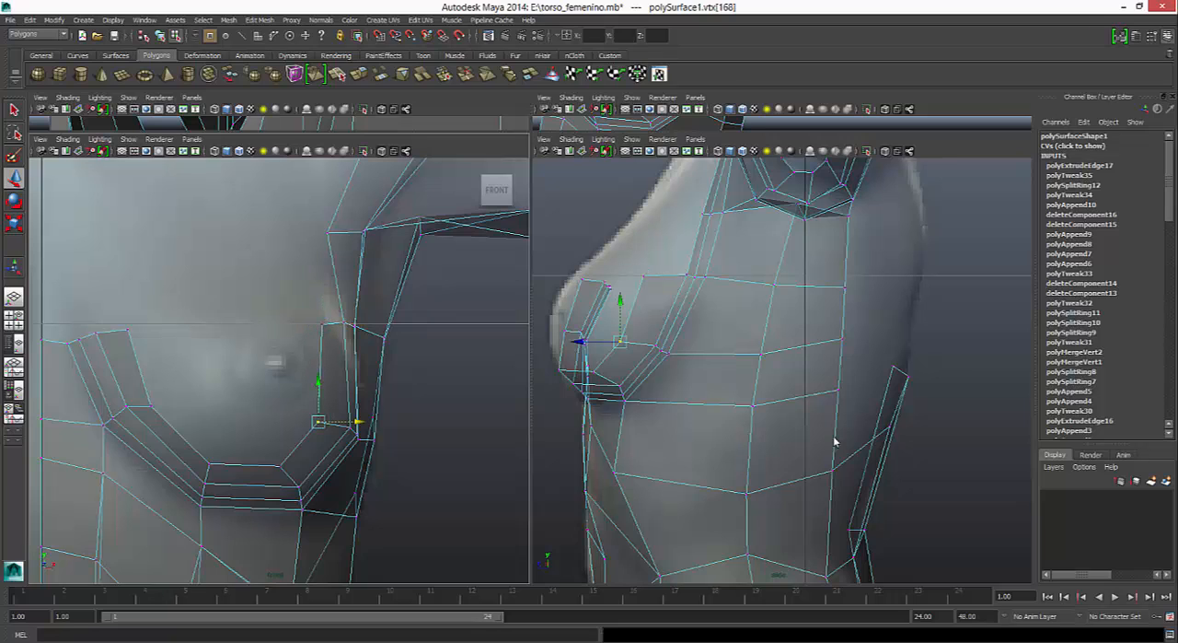
{"action": "right_click", "coordinate": [138, 350]}
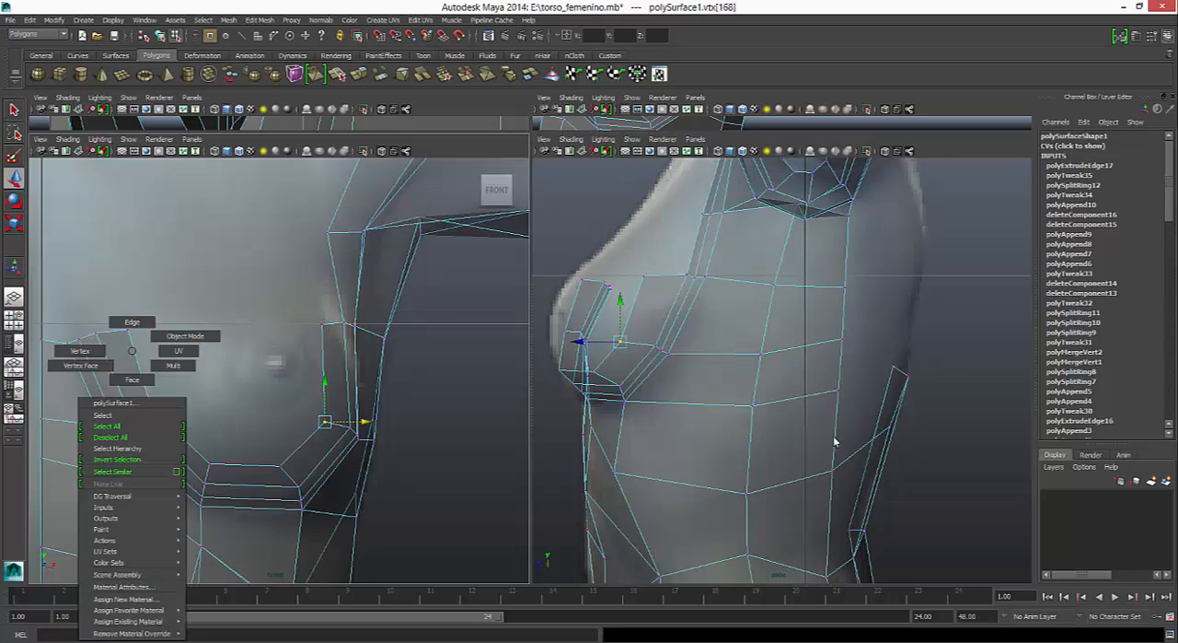
{"action": "key", "text": "ctrl+z"}
{"action": "key", "text": "ctrl+z"}
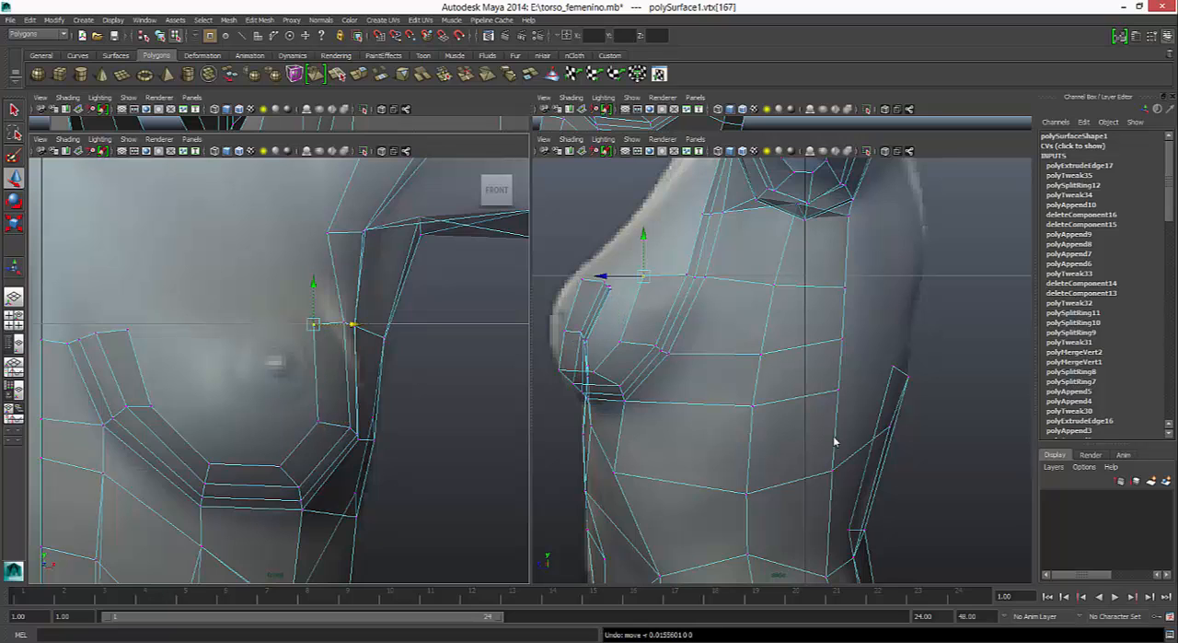
- Select the new strip's inner border edges and shift them slightly outward and up, centring them closer to the nipple
{"action": "right_click_drag", "start_coordinate": [133, 350], "coordinate": [133, 323]}
{"action": "left_click", "coordinate": [139, 366]}
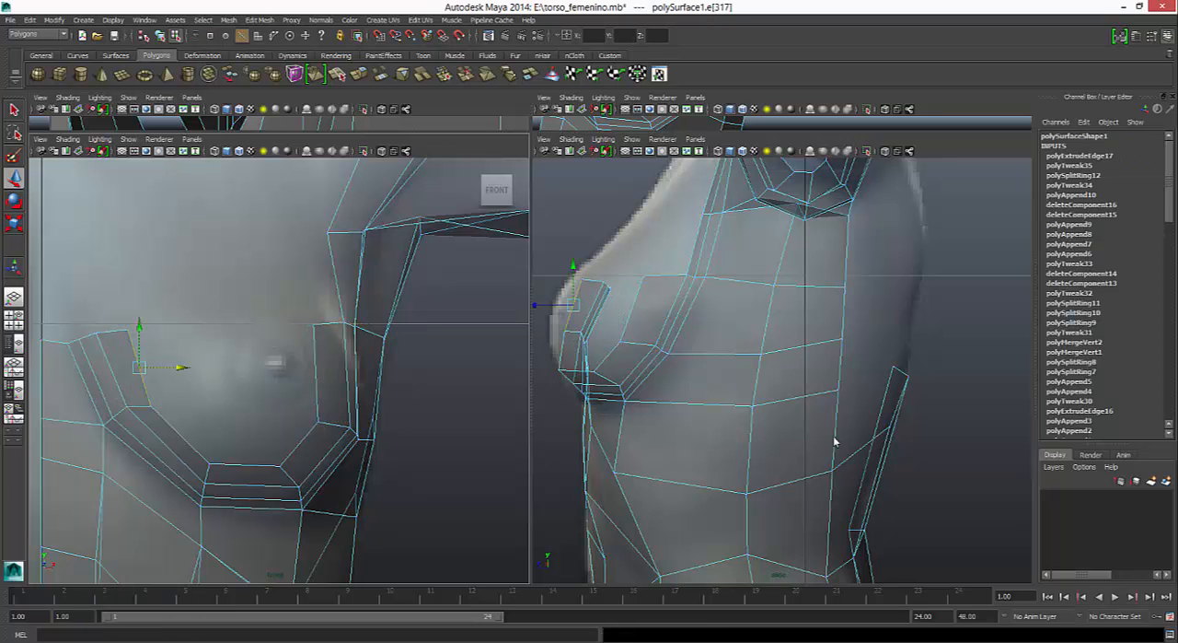
{"action": "double_click", "coordinate": [316, 373], "text": "shift"}
{"action": "left_click_drag", "start_coordinate": [264, 395], "coordinate": [278, 395]}
{"action": "middle_click_drag", "start_coordinate": [834, 437], "coordinate": [834, 436]}
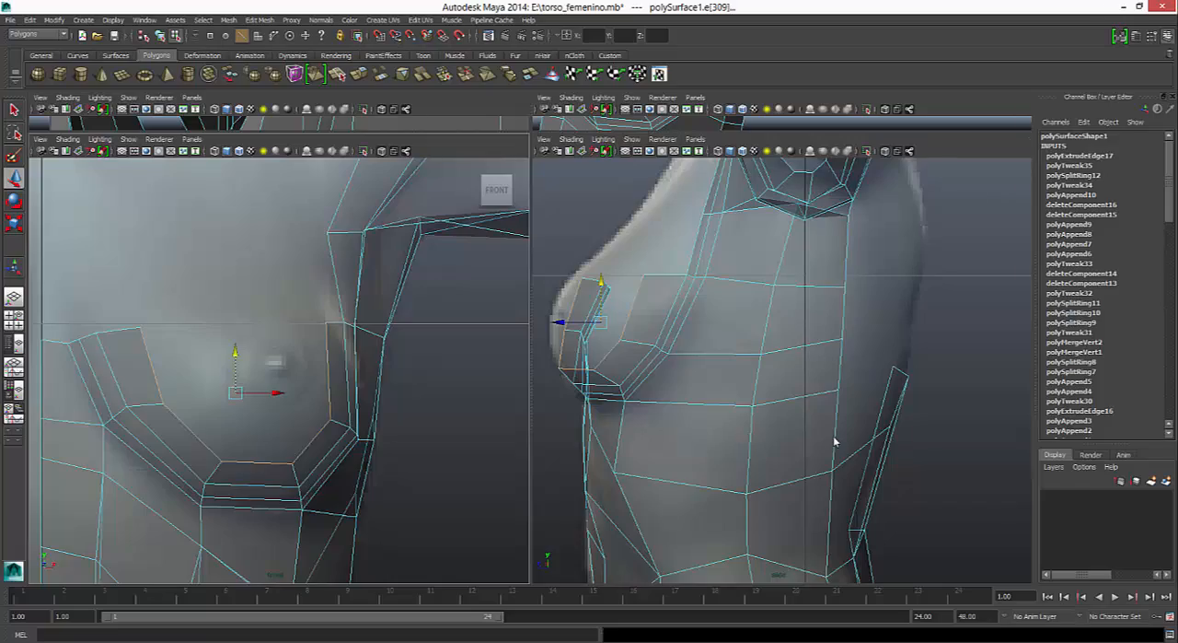
- Rotate the inner border edges in the perspective view to follow the breast's curvature, undoing the last rotation
{"action": "key", "text": "space"}
{"action": "left_click_drag", "start_coordinate": [834, 437], "coordinate": [834, 442], "text": "alt"}
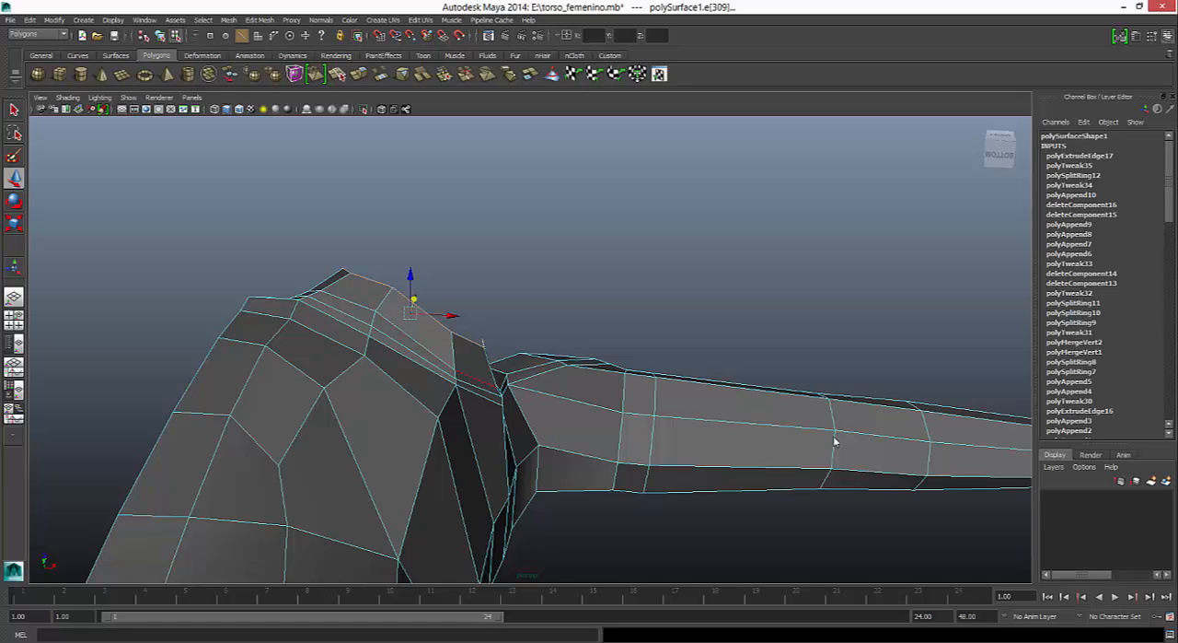
{"action": "key", "text": "e"}
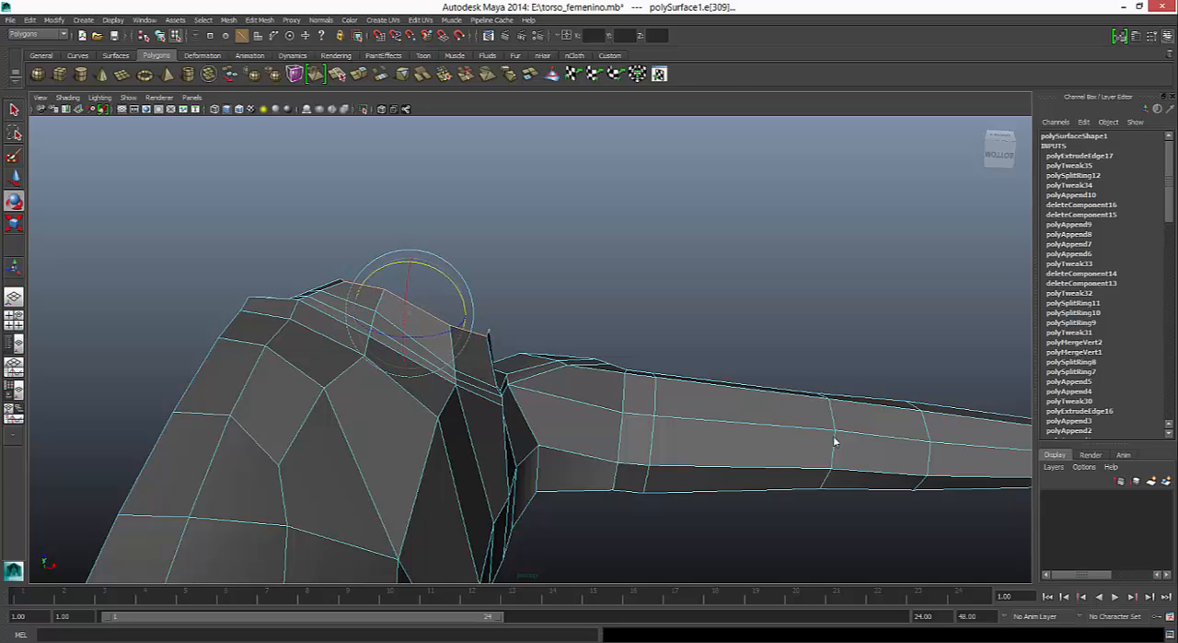
{"action": "left_click_drag", "start_coordinate": [833, 437], "coordinate": [833, 436], "text": "alt"}
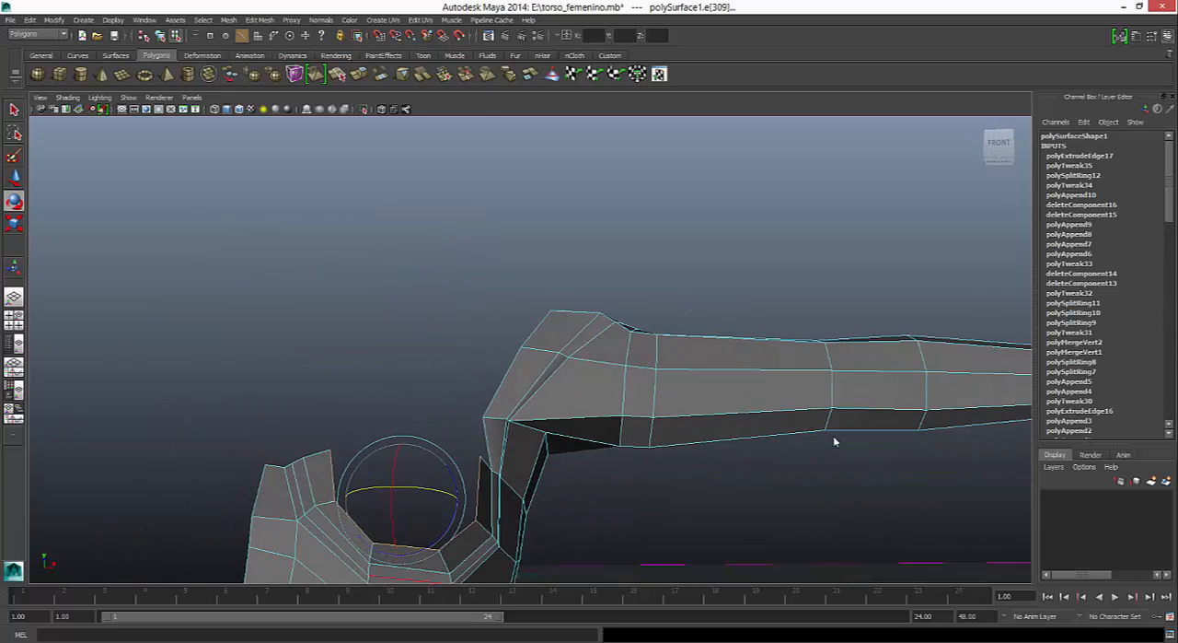
{"action": "middle_click_drag", "start_coordinate": [834, 437], "coordinate": [833, 437], "text": "alt"}
{"action": "left_click_drag", "start_coordinate": [834, 441], "coordinate": [834, 441], "text": "alt"}
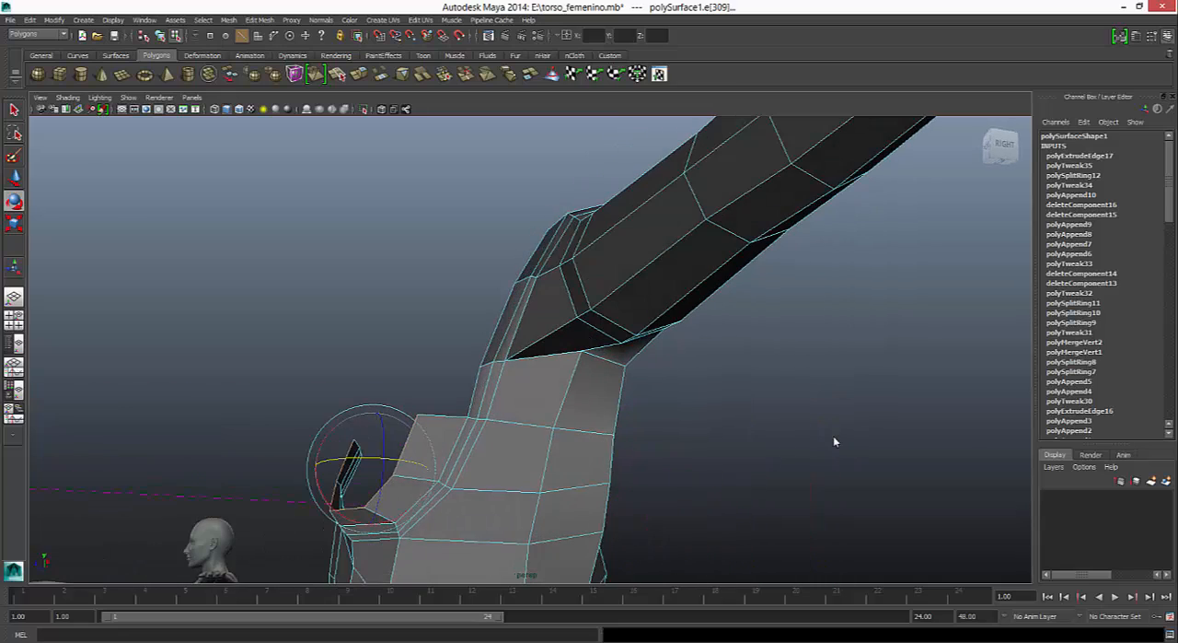
{"action": "key", "text": "space"}
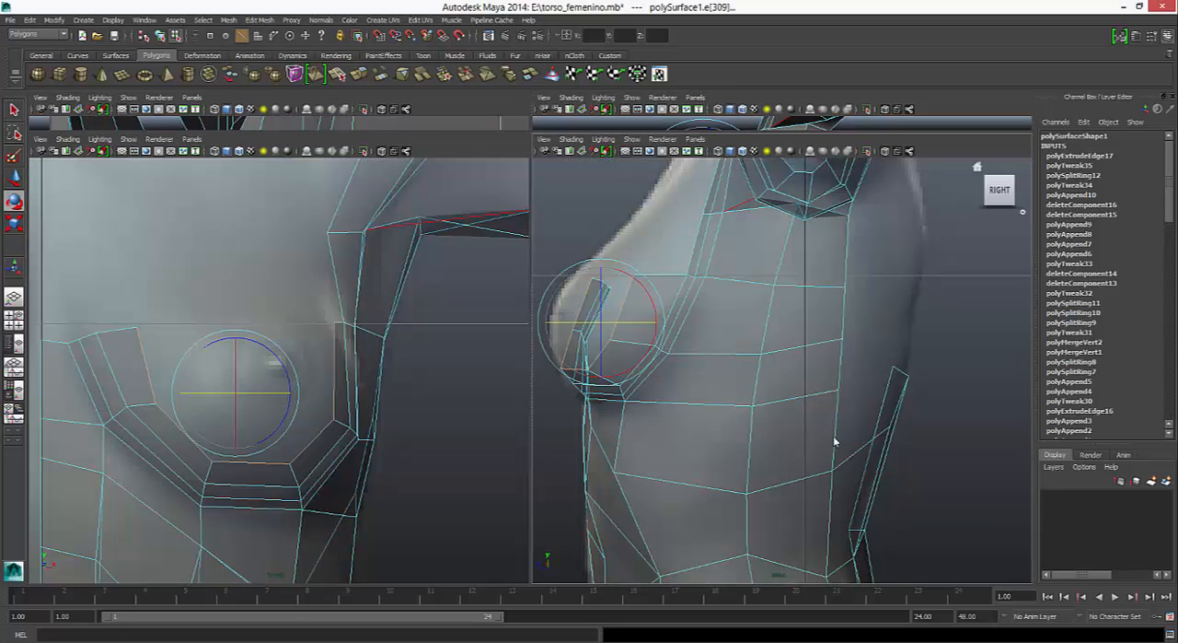
{"action": "key", "text": "ctrl+z"}
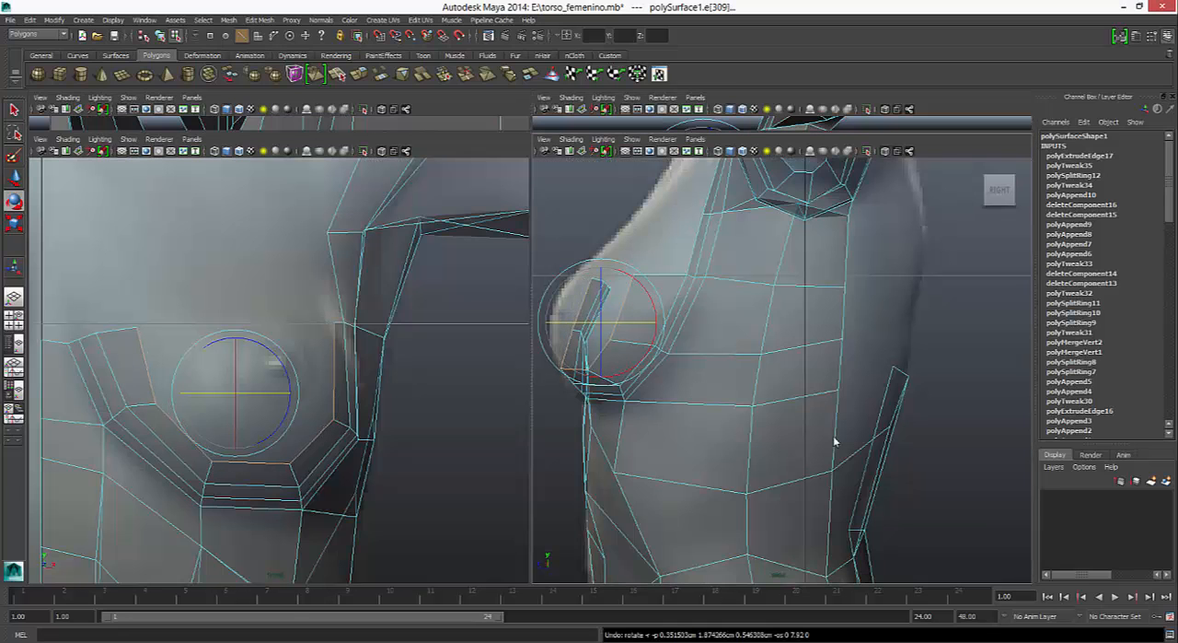
- Extrude the inner border edges again, scale them down, and position the new loop closer to the nipple
{"action": "key", "text": "ctrl+e"}
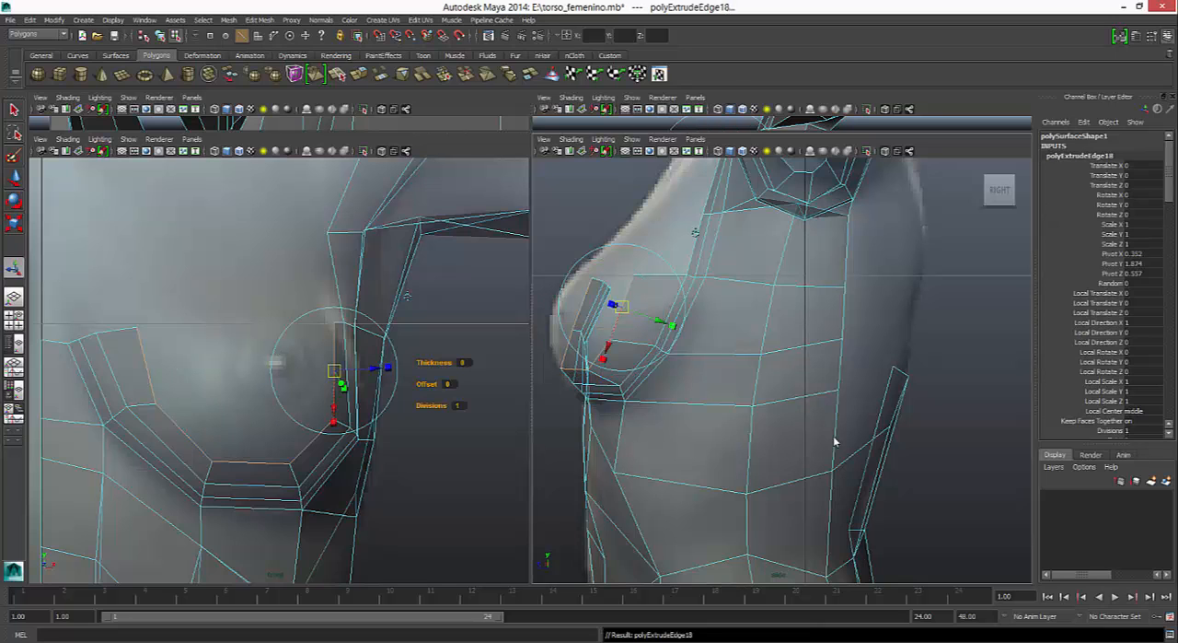
{"action": "key", "text": "r"}
{"action": "mouse_move", "coordinate": [236, 393]}
{"action": "left_mouse_down"}
{"action": "mouse_move", "coordinate": [195, 394]}
{"action": "mouse_move", "coordinate": [250, 388]}
{"action": "mouse_move", "coordinate": [250, 377]}
{"action": "left_mouse_up"}
{"action": "key", "text": "w"}
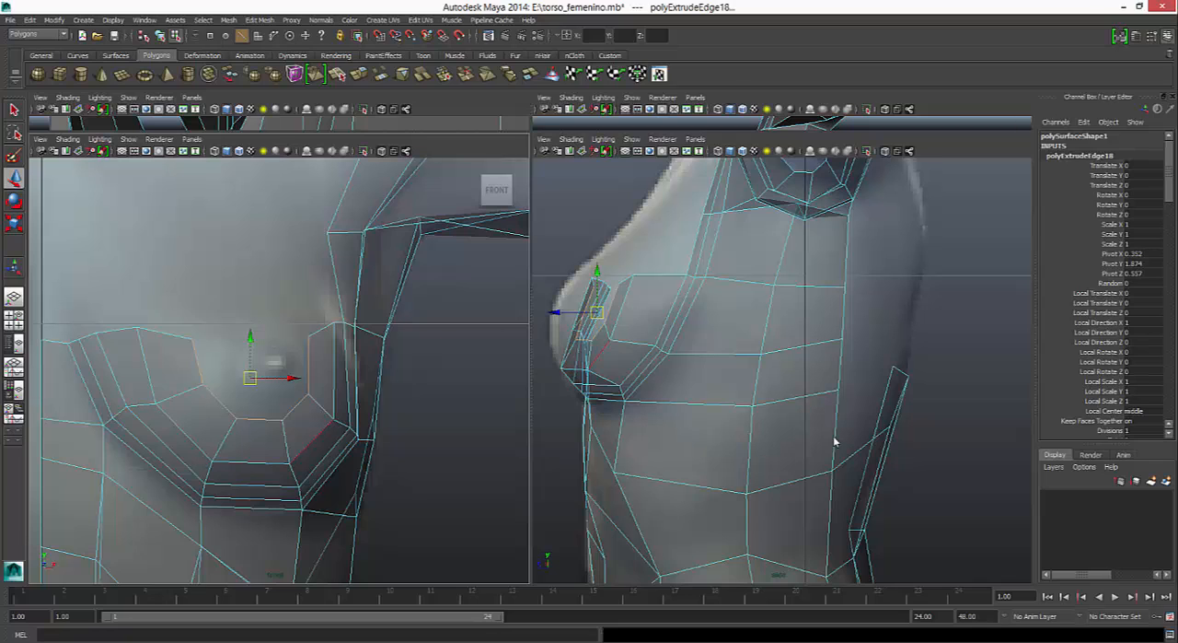
- Adjust the previous loop's outer, lower and inner corner vertices slightly in the front view to round its shape
{"action": "right_click_drag", "start_coordinate": [332, 369], "coordinate": [282, 369]}
{"action": "left_click", "coordinate": [333, 419]}
{"action": "left_click_drag", "start_coordinate": [334, 419], "coordinate": [333, 413]}
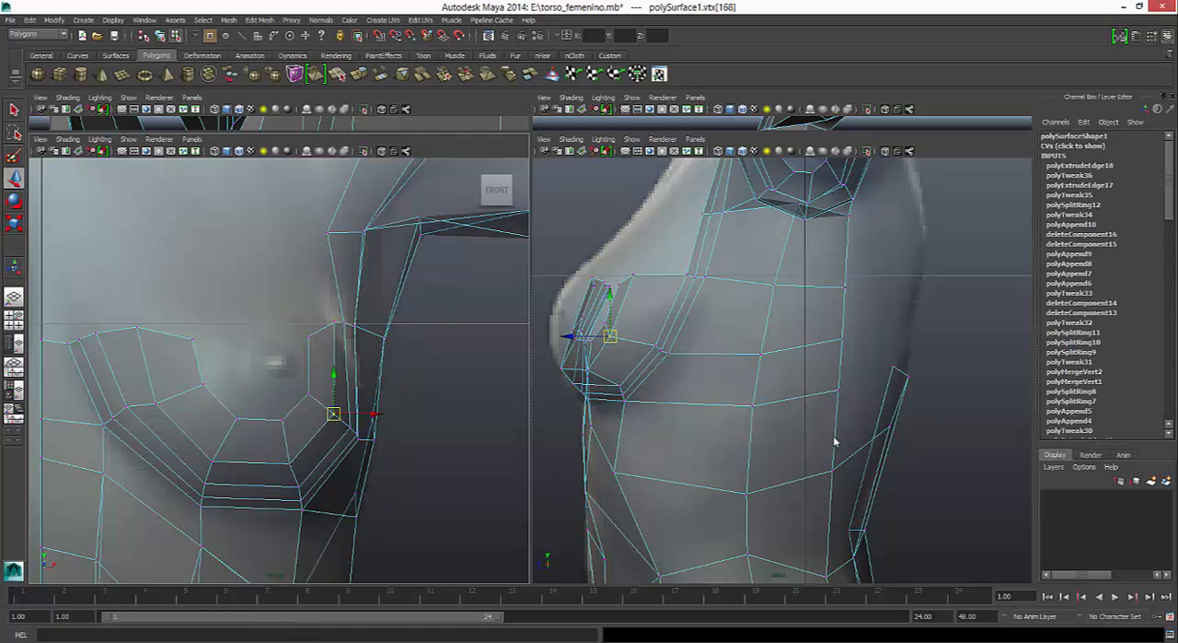
{"action": "left_click", "coordinate": [289, 463]}
{"action": "left_click_drag", "start_coordinate": [289, 463], "coordinate": [293, 463]}
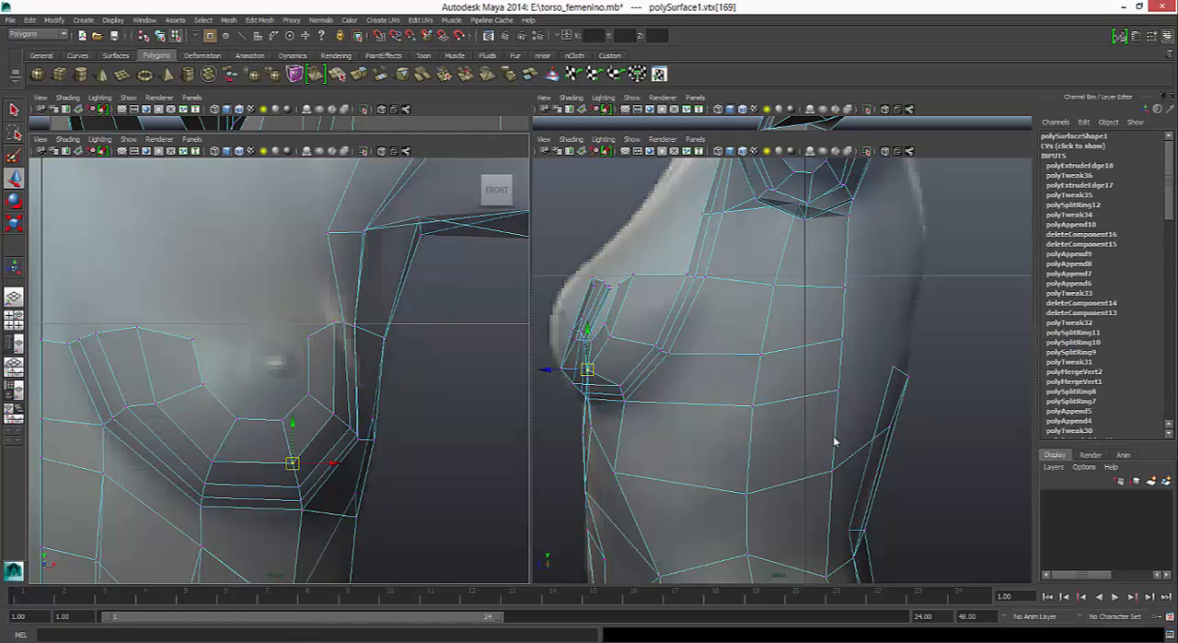
{"action": "left_click", "coordinate": [155, 403]}
{"action": "left_click_drag", "start_coordinate": [155, 404], "coordinate": [152, 399]}
- Raise the innermost loop's two top end vertices in the front view to align with the strips' upper edges
{"action": "left_click", "coordinate": [192, 338]}
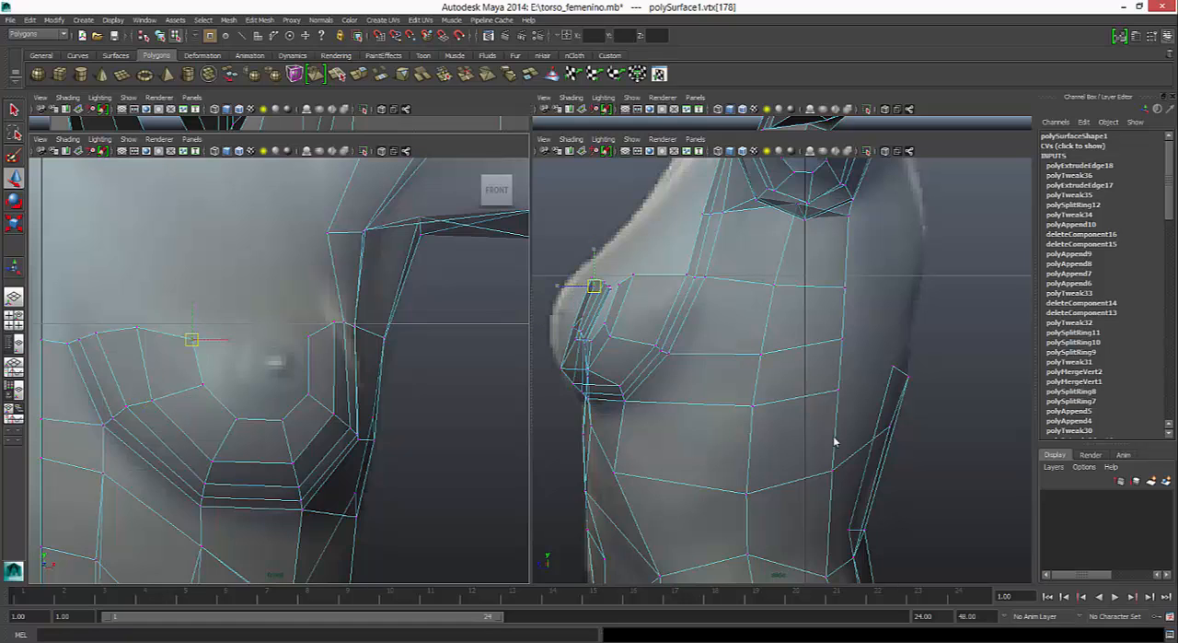
{"action": "left_click_drag", "start_coordinate": [192, 338], "coordinate": [192, 329]}
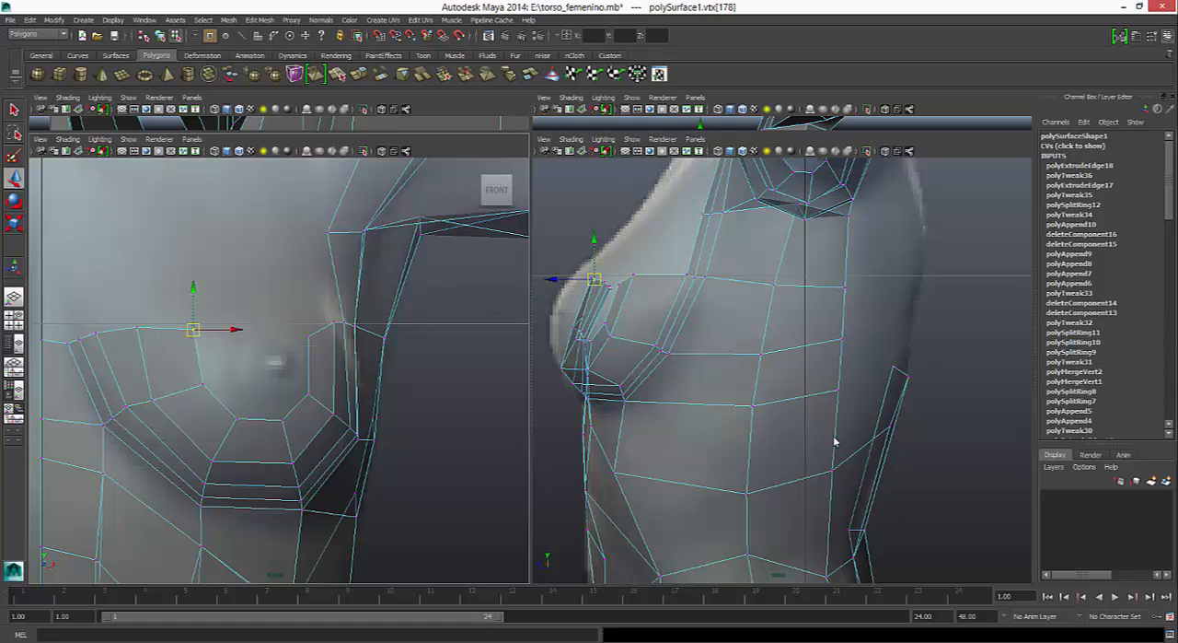
{"action": "left_click", "coordinate": [310, 332]}
{"action": "left_click_drag", "start_coordinate": [310, 332], "coordinate": [310, 325]}
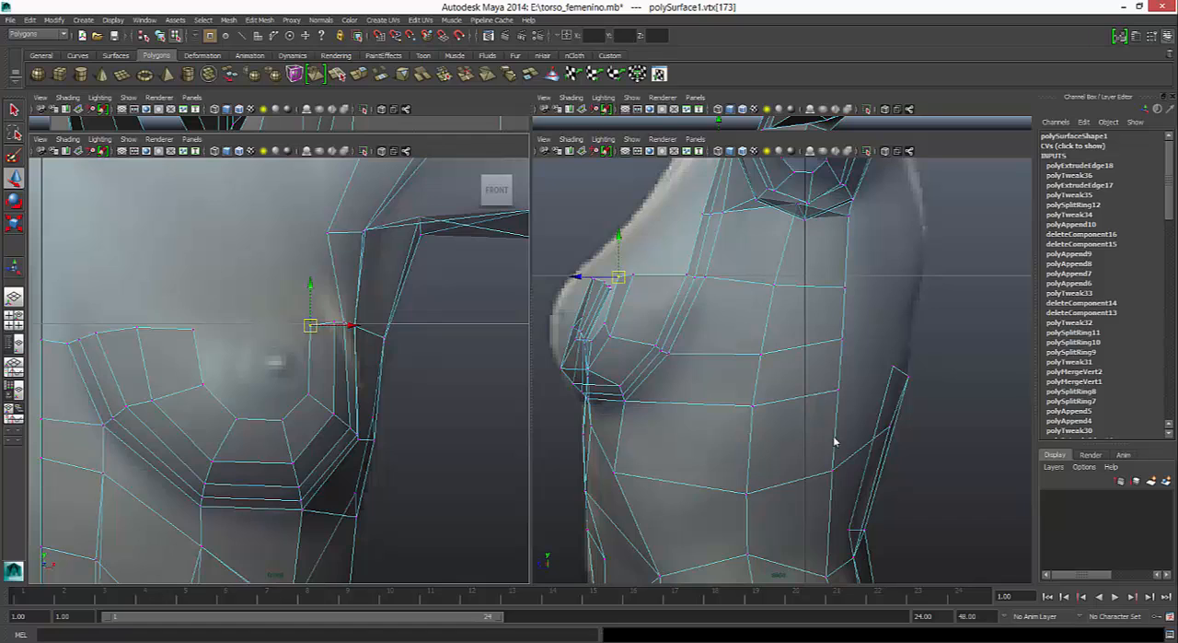
- Select the innermost loop's border edges and move them forward in the side view toward the breast's reference outline
{"action": "right_click_drag", "start_coordinate": [310, 343], "coordinate": [310, 316]}
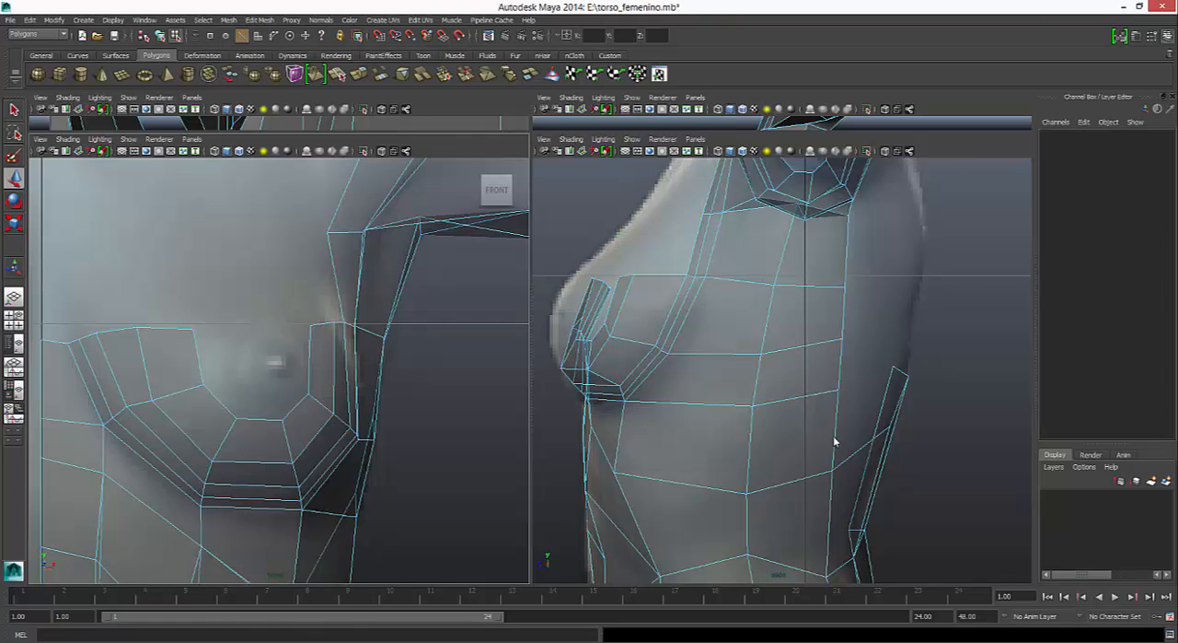
{"action": "left_click", "coordinate": [199, 357]}
{"action": "left_click", "coordinate": [252, 372]}
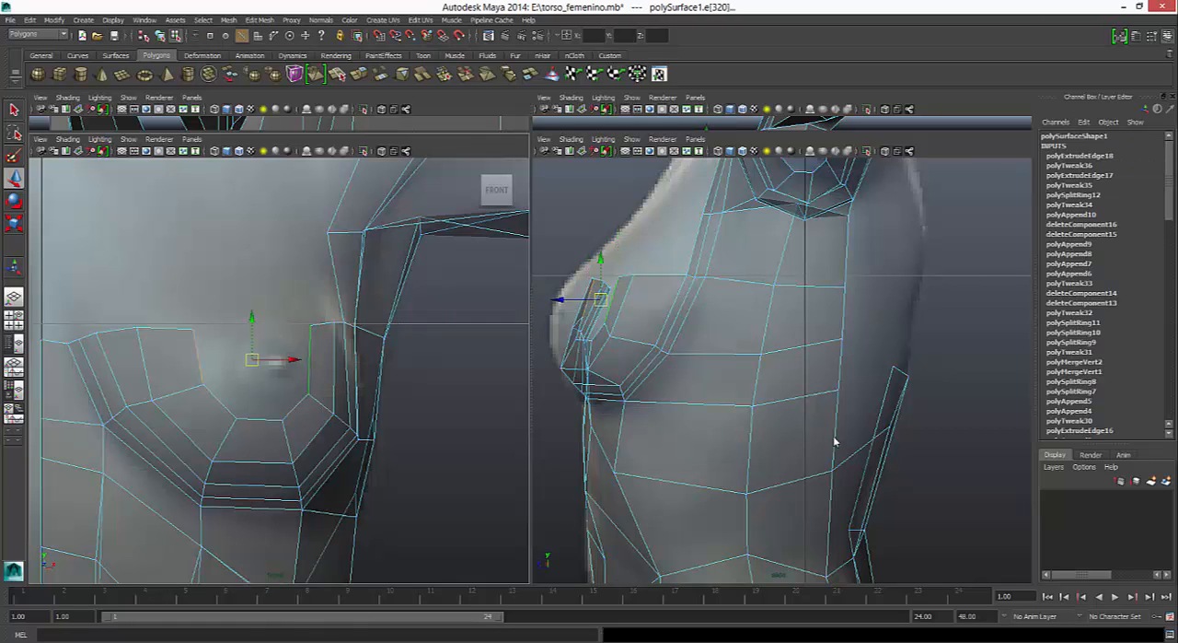
{"action": "middle_click_drag", "start_coordinate": [835, 442], "coordinate": [811, 441], "text": "shift"}
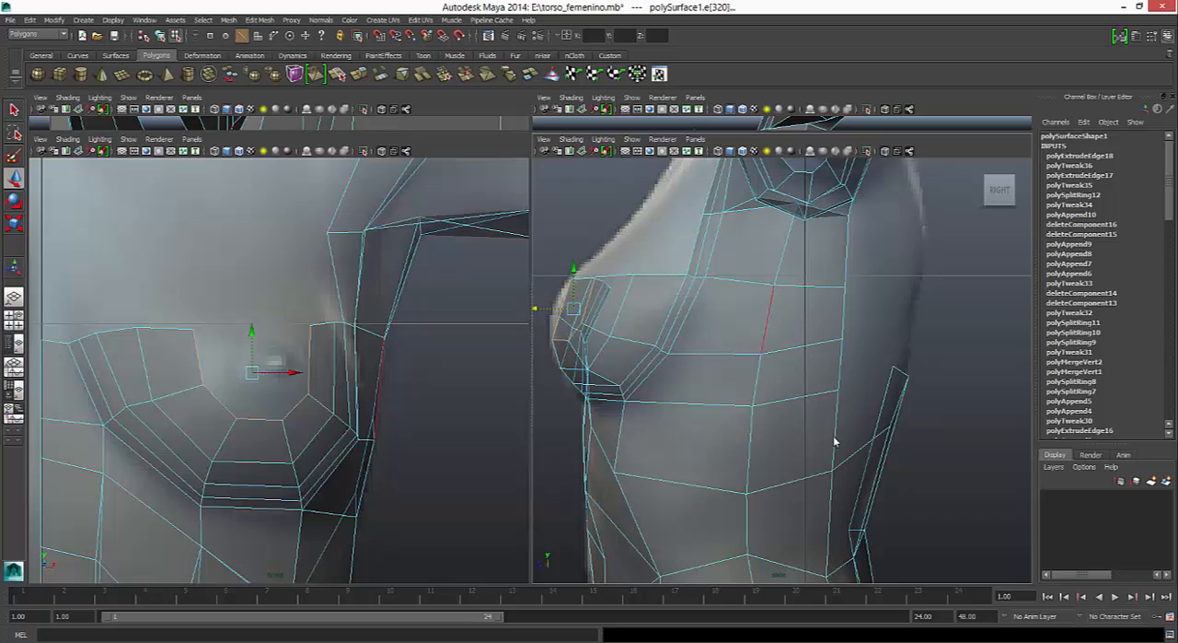
- Extrude the innermost border edges, scale them down, centre them around the nipple, and pull them forward in the side view
{"action": "key", "text": "ctrl+e"}
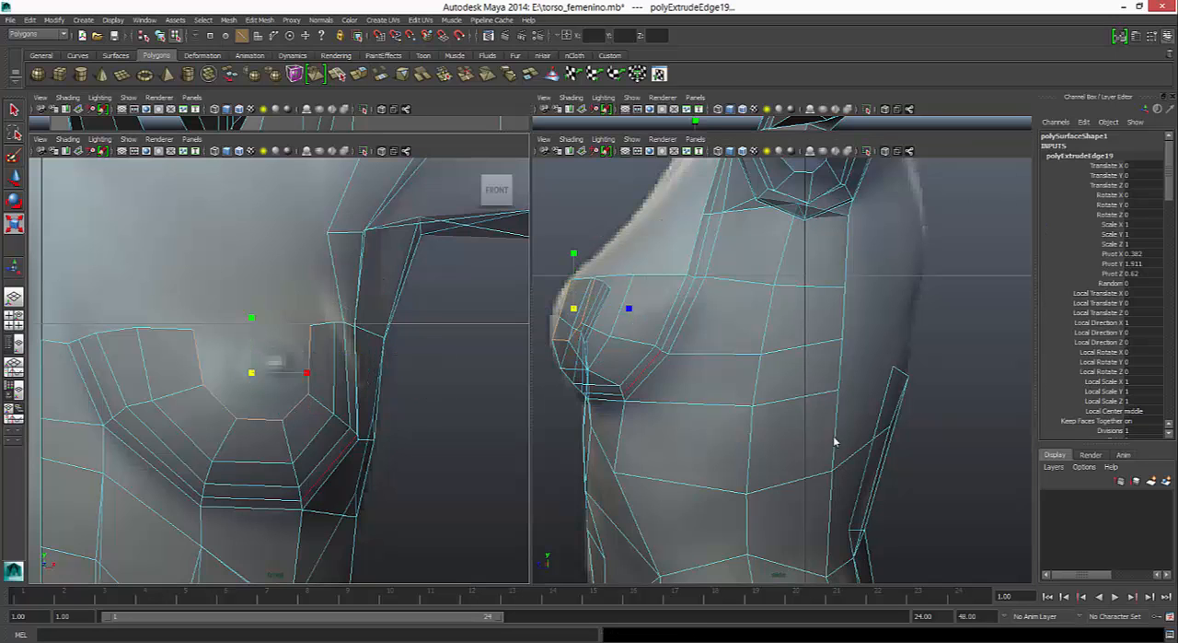
{"action": "middle_click_drag", "start_coordinate": [835, 442], "coordinate": [835, 442]}
{"action": "key", "text": "w"}
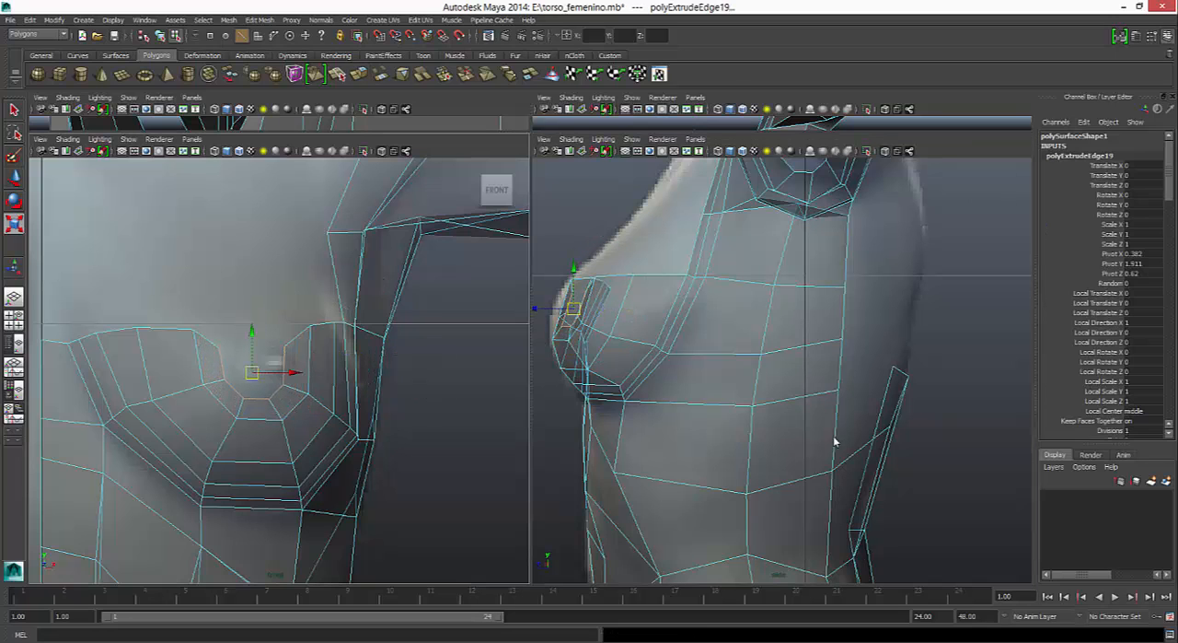
{"action": "left_click_drag", "start_coordinate": [252, 372], "coordinate": [266, 366]}
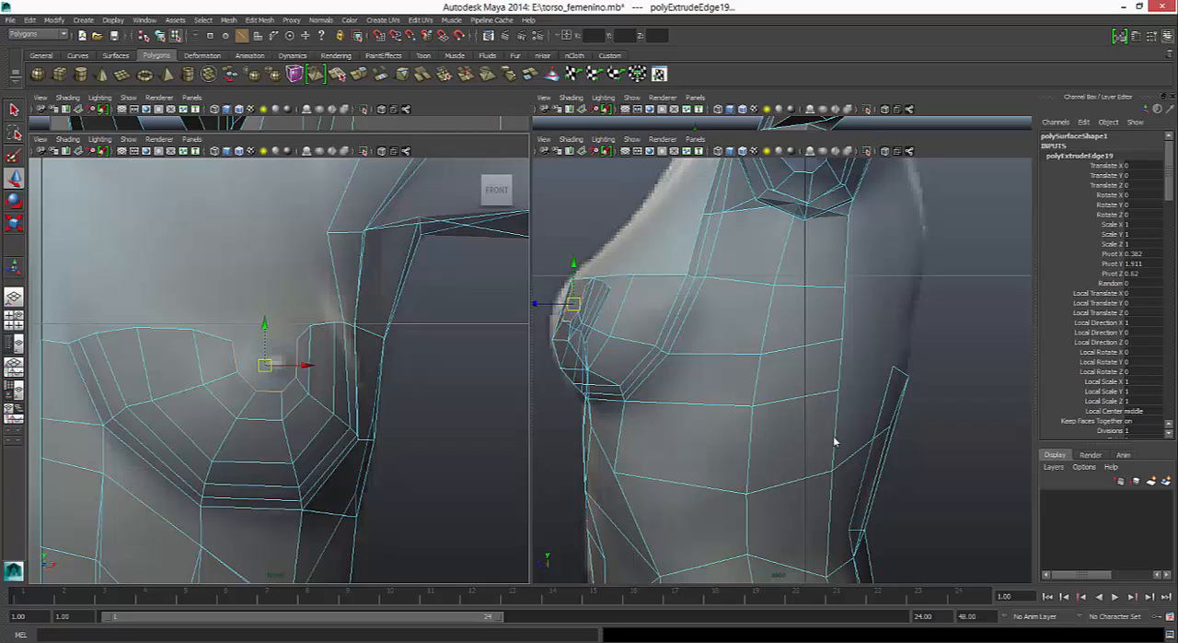
{"action": "left_click_drag", "start_coordinate": [539, 304], "coordinate": [528, 304]}
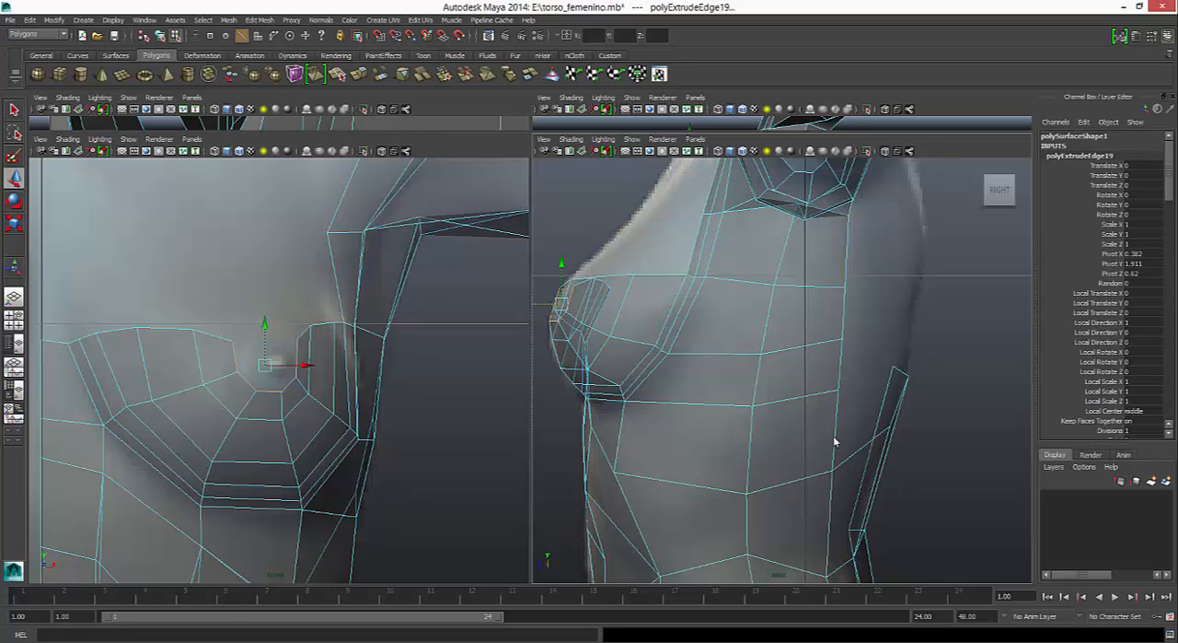
- Flatten the breast's open upper border by scaling its vertices vertically on the inner and outer sides of the nipple
{"action": "right_click_drag", "start_coordinate": [182, 362], "coordinate": [132, 362]}
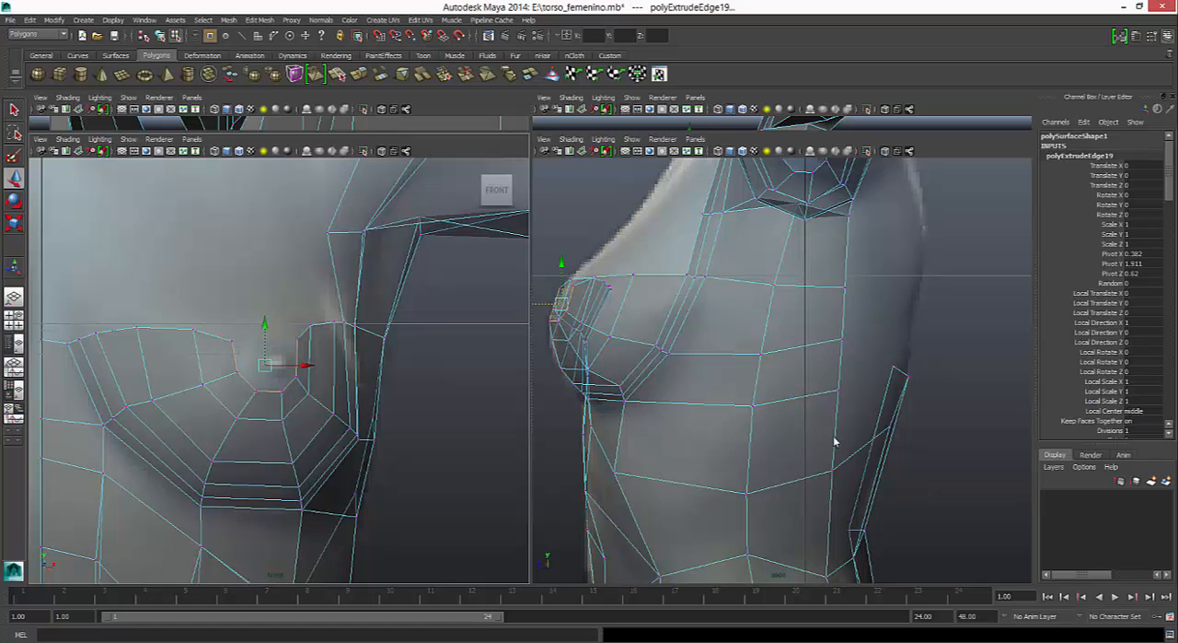
{"action": "key", "text": "ctrl+z"}
{"action": "key", "text": "r"}
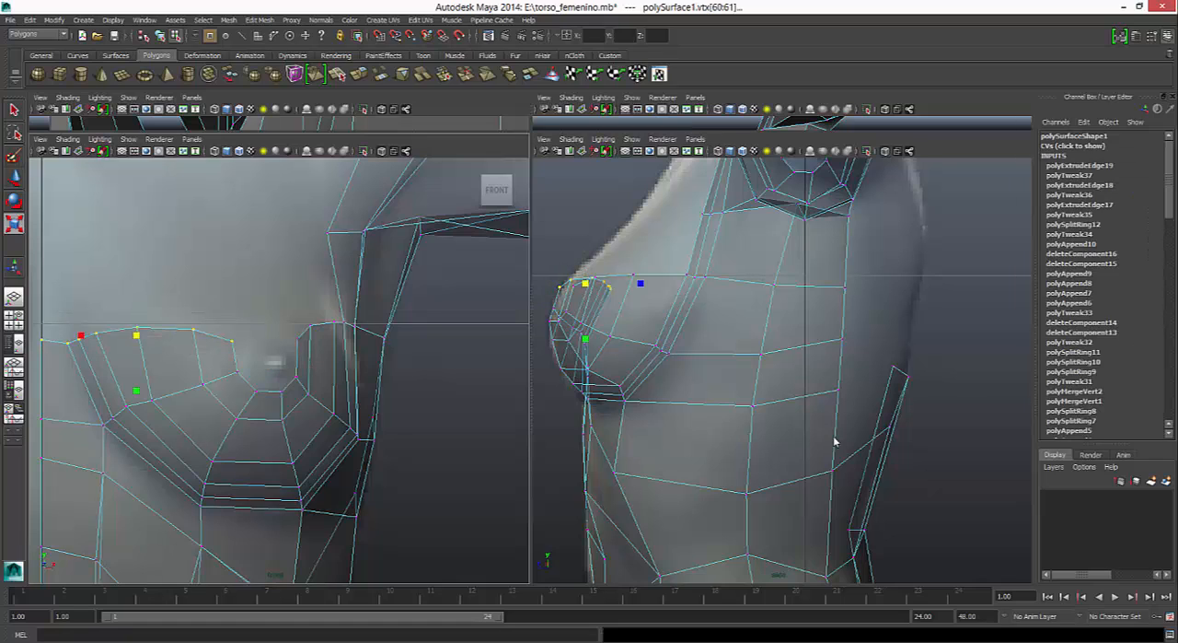
{"action": "left_click_drag", "start_coordinate": [136, 390], "coordinate": [136, 364]}
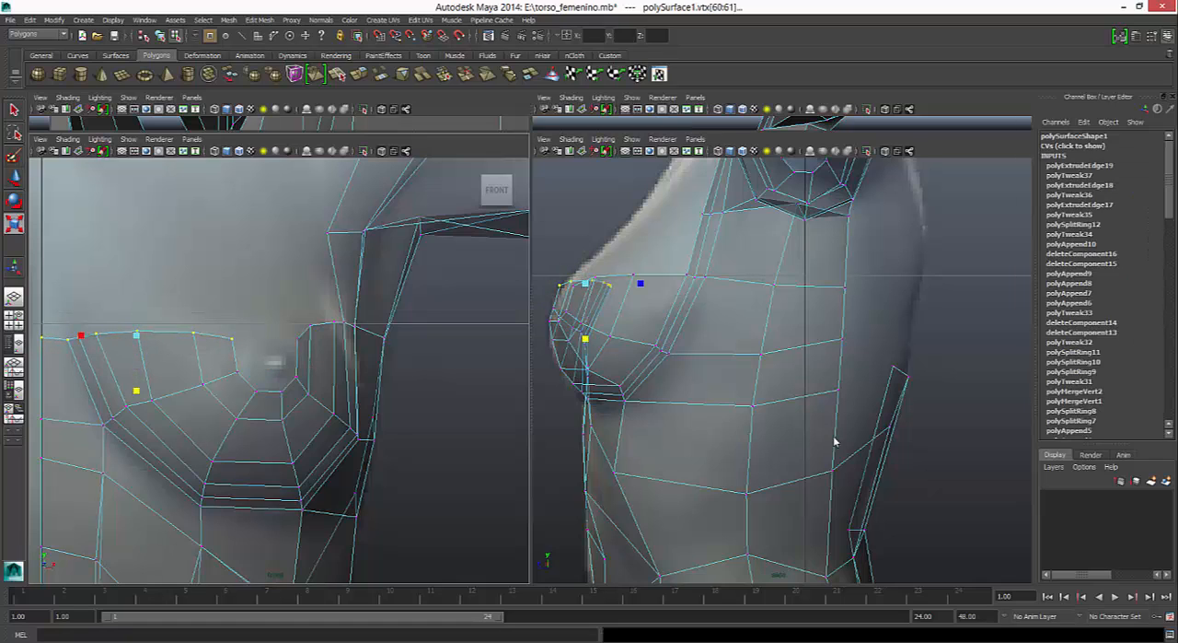
{"action": "left_click_drag", "start_coordinate": [375, 353], "coordinate": [377, 353]}
{"action": "left_click_drag", "start_coordinate": [326, 275], "coordinate": [326, 308]}
{"action": "right_click_drag", "start_coordinate": [360, 282], "coordinate": [354, 256]}
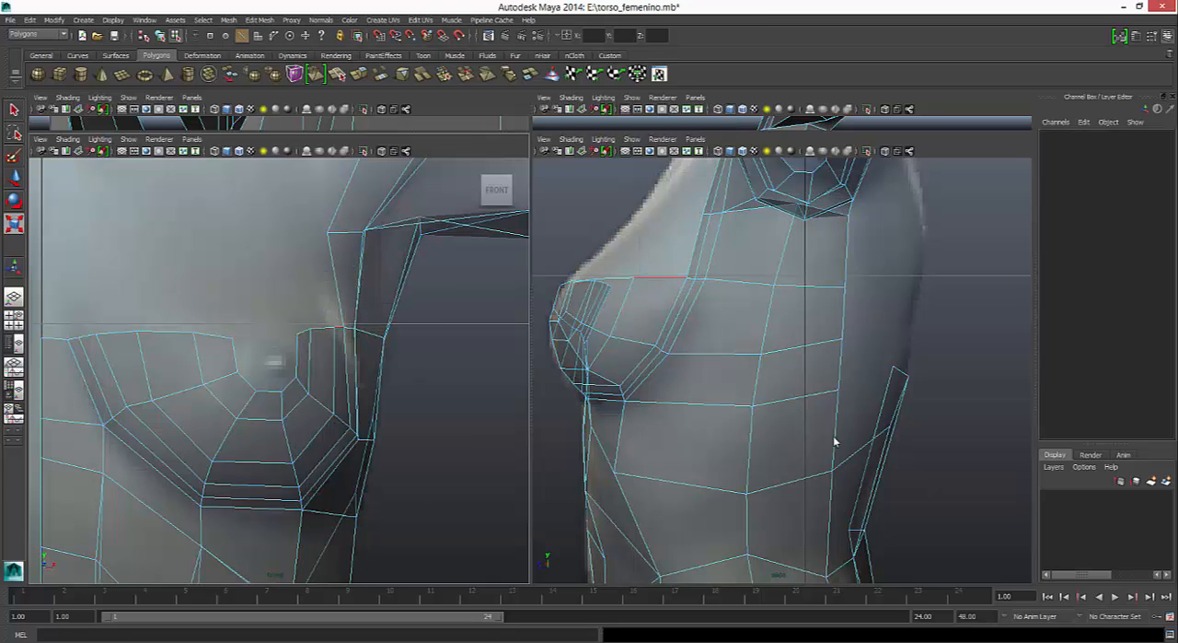
- Try to extrude all the upper border edges on both sides of the nipple and raise the new strips
{"action": "left_click", "coordinate": [340, 327]}
{"action": "left_click", "coordinate": [324, 328], "text": "shift"}
{"action": "left_click", "coordinate": [305, 330], "text": "shift"}
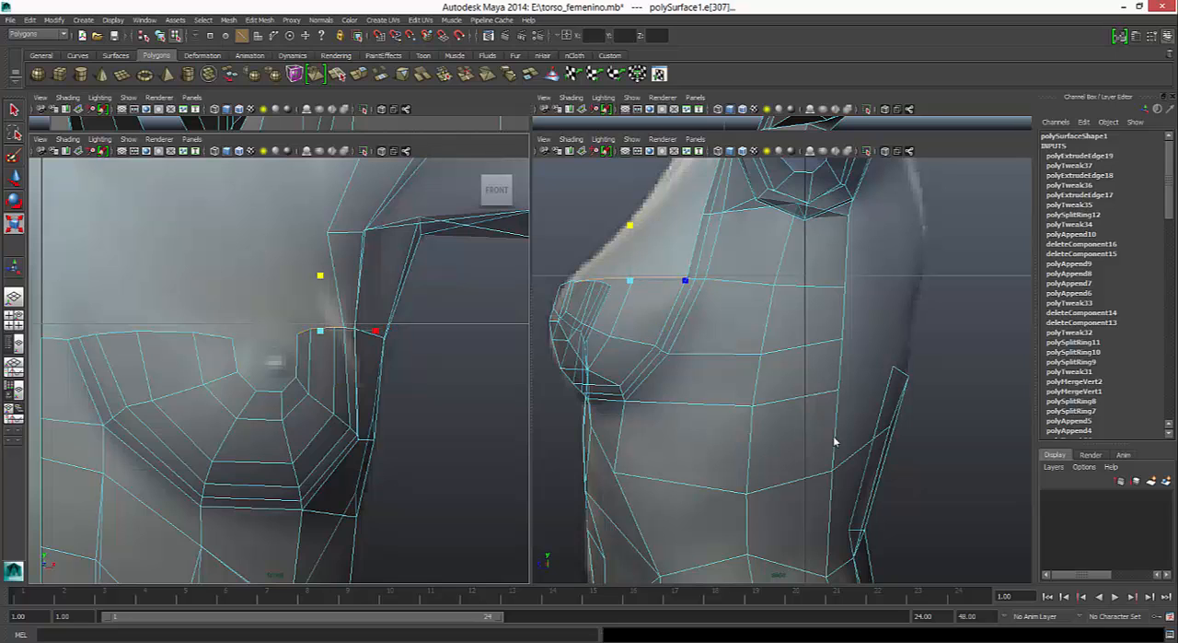
{"action": "left_click", "coordinate": [213, 335], "text": "shift"}
{"action": "left_click", "coordinate": [166, 332], "text": "shift"}
{"action": "left_click", "coordinate": [129, 313]}
{"action": "key", "text": "ctrl+z"}
{"action": "left_click", "coordinate": [116, 333]}
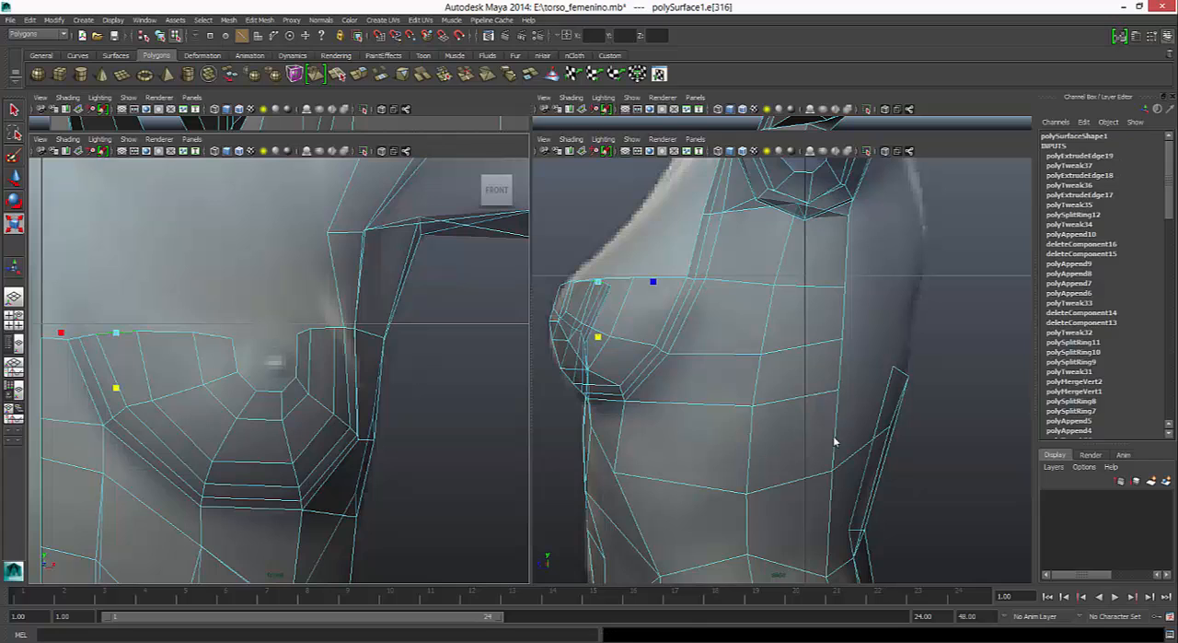
{"action": "left_click", "coordinate": [54, 337]}
{"action": "left_click", "coordinate": [213, 335], "text": "shift"}
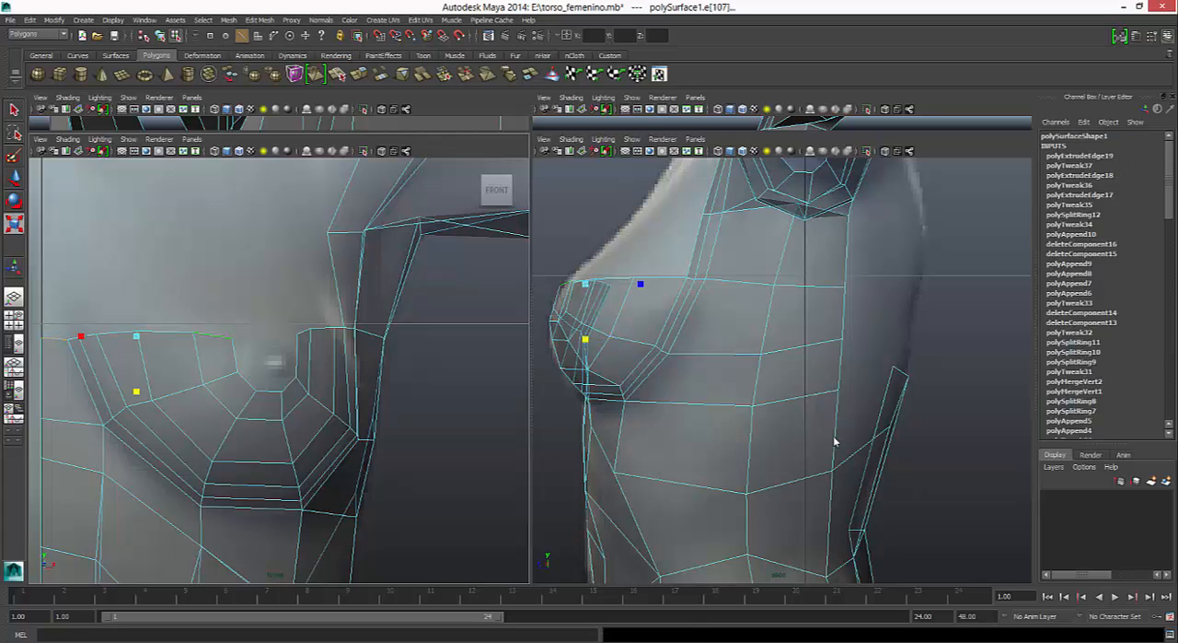
{"action": "left_click", "coordinate": [304, 330], "text": "shift"}
{"action": "left_click", "coordinate": [323, 328], "text": "shift"}
{"action": "key", "text": "ctrl+e"}
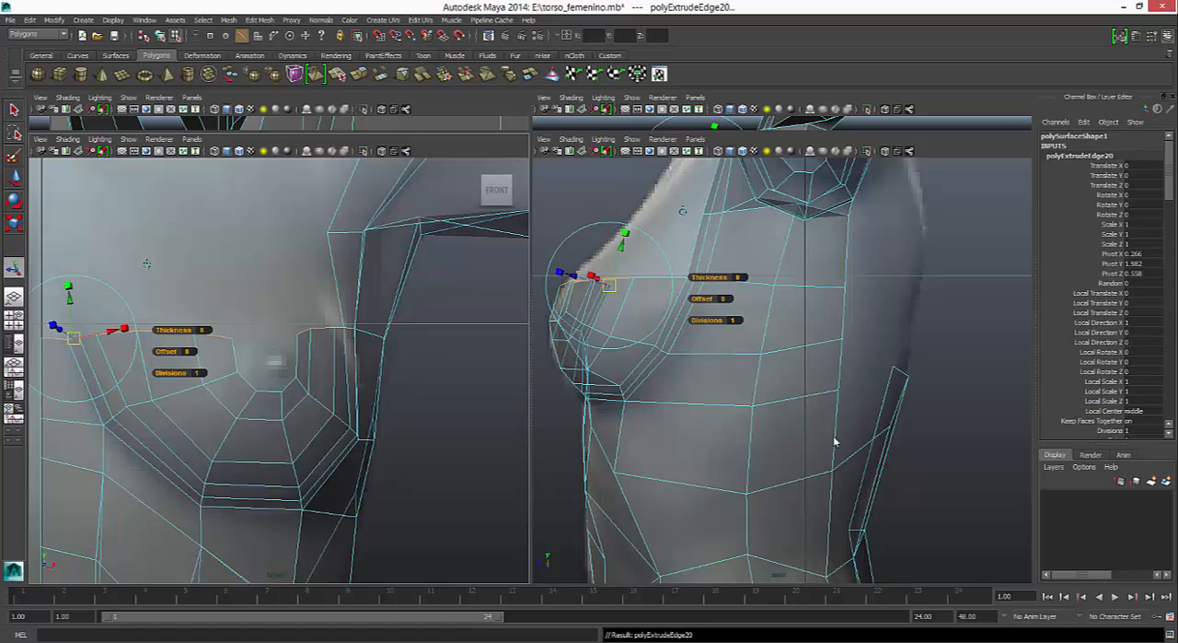
{"action": "key", "text": "w"}
{"action": "mouse_move", "coordinate": [835, 442]}
{"action": "middle_mouse_down", "text": "shift"}
{"action": "mouse_move", "coordinate": [835, 420]}
{"action": "mouse_move", "coordinate": [836, 441]}
{"action": "middle_mouse_up", "text": "shift"}
- Undo the upper border extrusion and step the selection back to the two inner edges beside the nipple
{"action": "key", "text": "ctrl+z"}
{"action": "key", "text": "ctrl+z"}
{"action": "key", "text": "ctrl+z"}
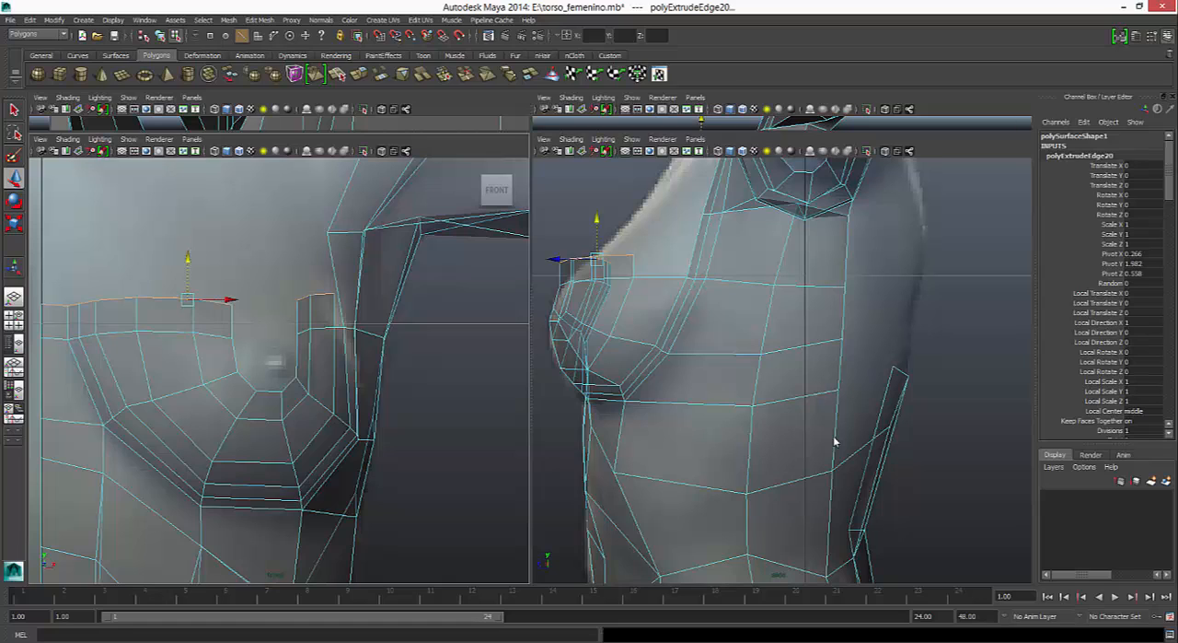
{"action": "key", "text": "ctrl+z"}
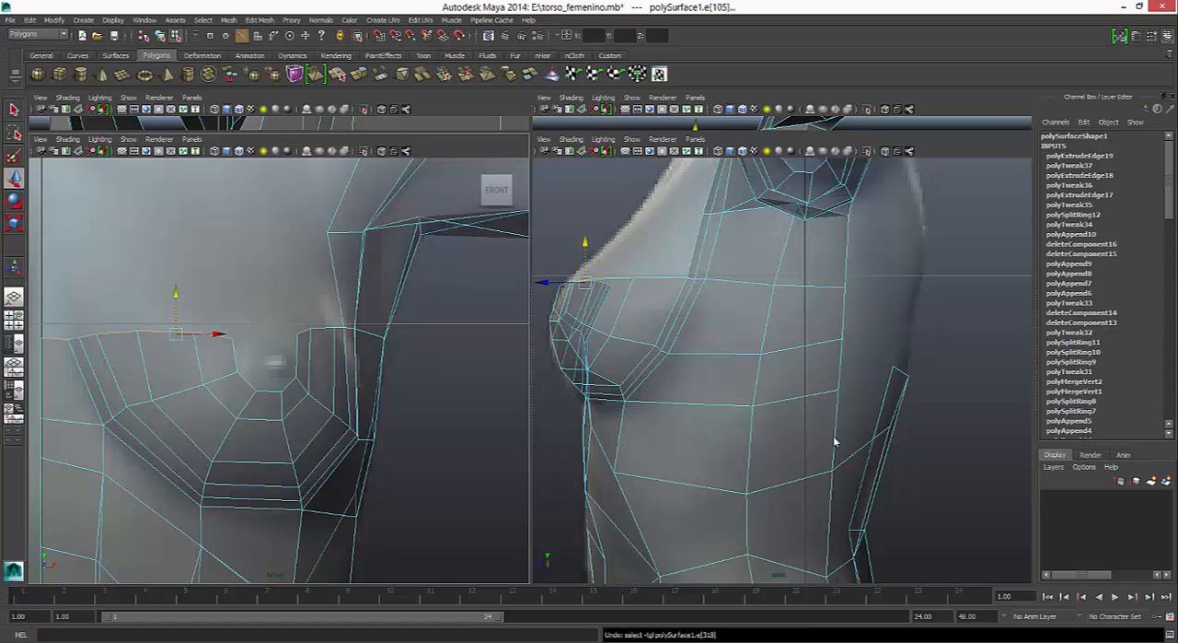
{"action": "key", "text": "ctrl+z"}
{"action": "key", "text": "ctrl+z"}
{"action": "key", "text": "ctrl+z"}
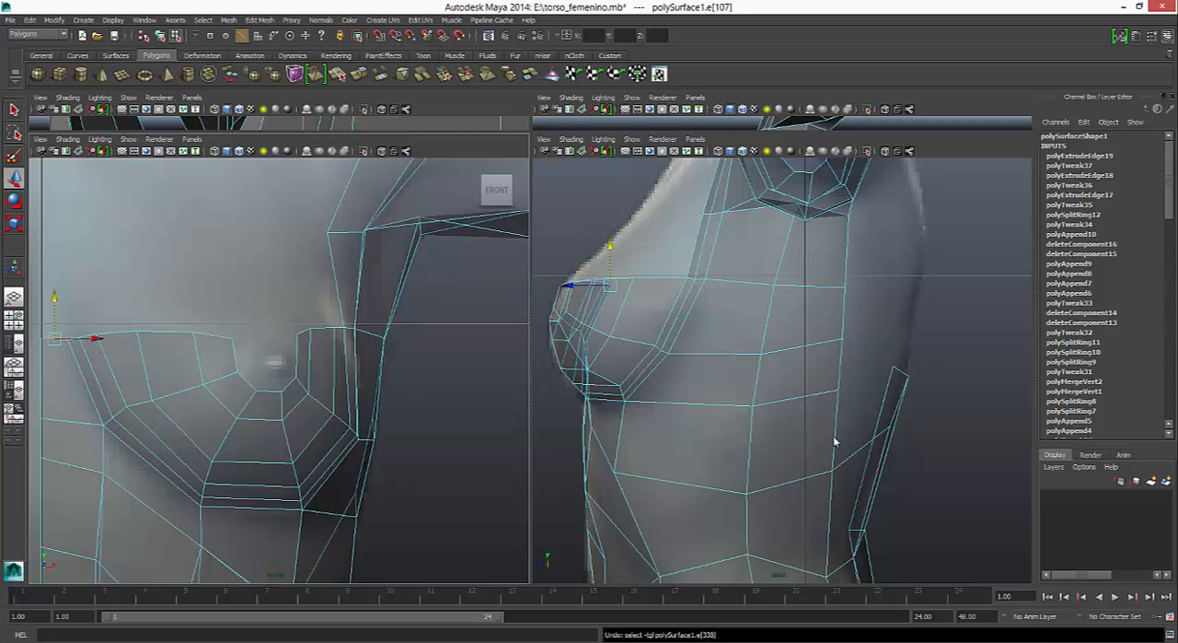
{"action": "key", "text": "ctrl+z"}
{"action": "key", "text": "ctrl+z"}
{"action": "key", "text": "ctrl+z"}
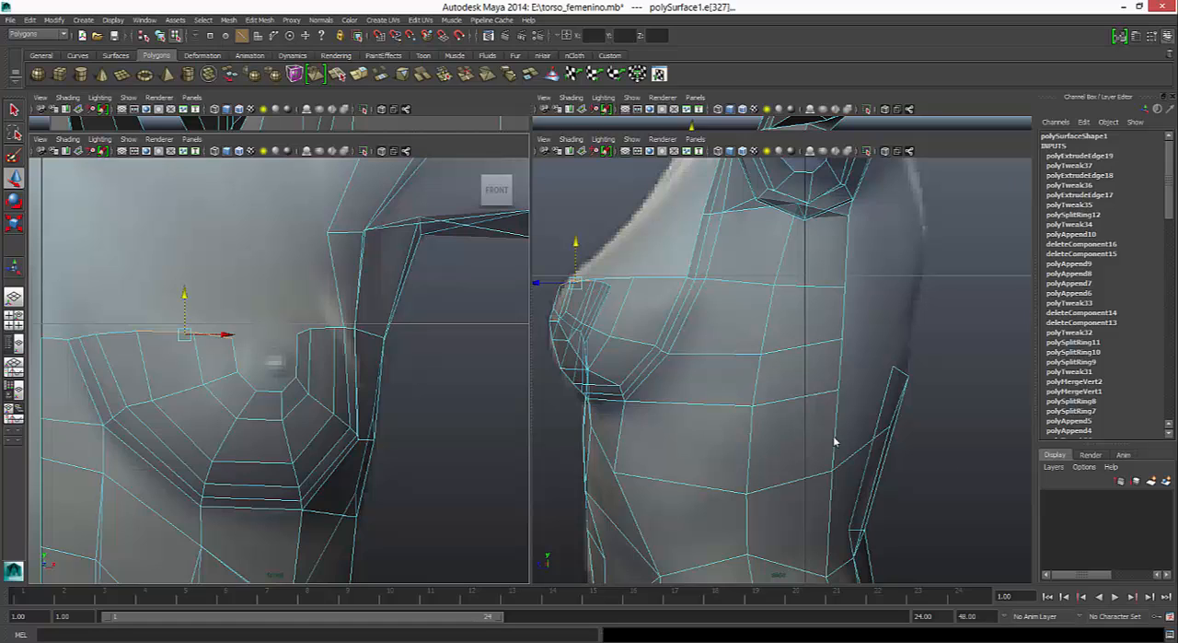
- Extrude the two border edges on the nipple's inner side, raise them, and rotate them to curve over the nipple
{"action": "key", "text": "ctrl+e"}
{"action": "key", "text": "w"}
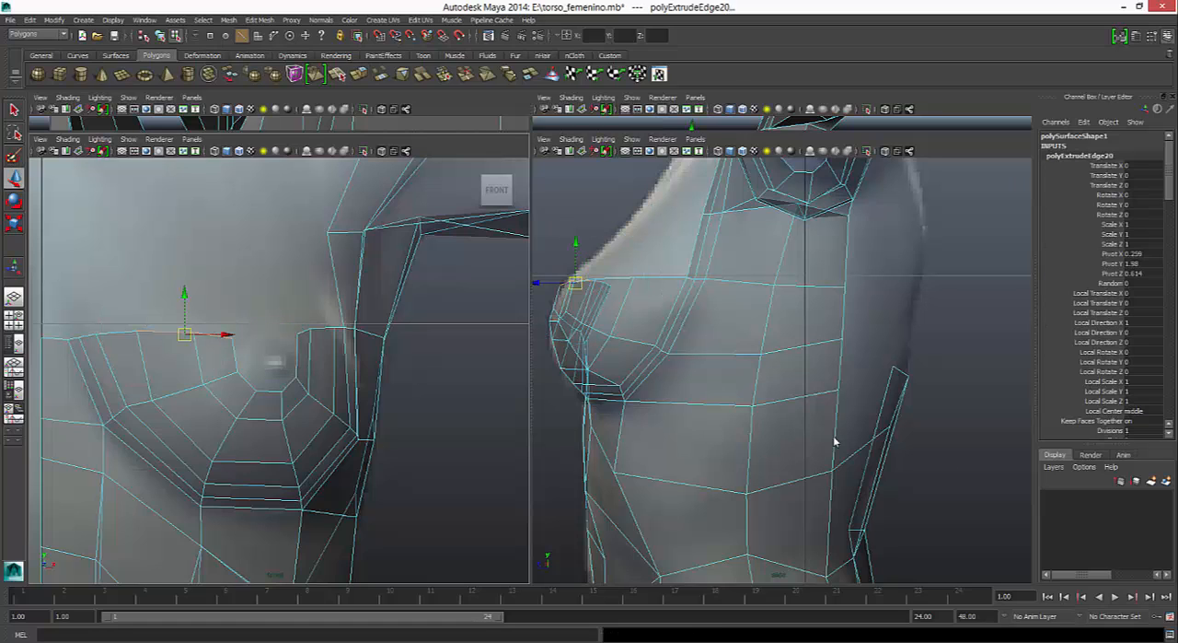
{"action": "mouse_move", "coordinate": [185, 335]}
{"action": "left_mouse_down"}
{"action": "mouse_move", "coordinate": [200, 289]}
{"action": "mouse_move", "coordinate": [270, 277]}
{"action": "mouse_move", "coordinate": [270, 303]}
{"action": "left_mouse_up"}
{"action": "key", "text": "e"}
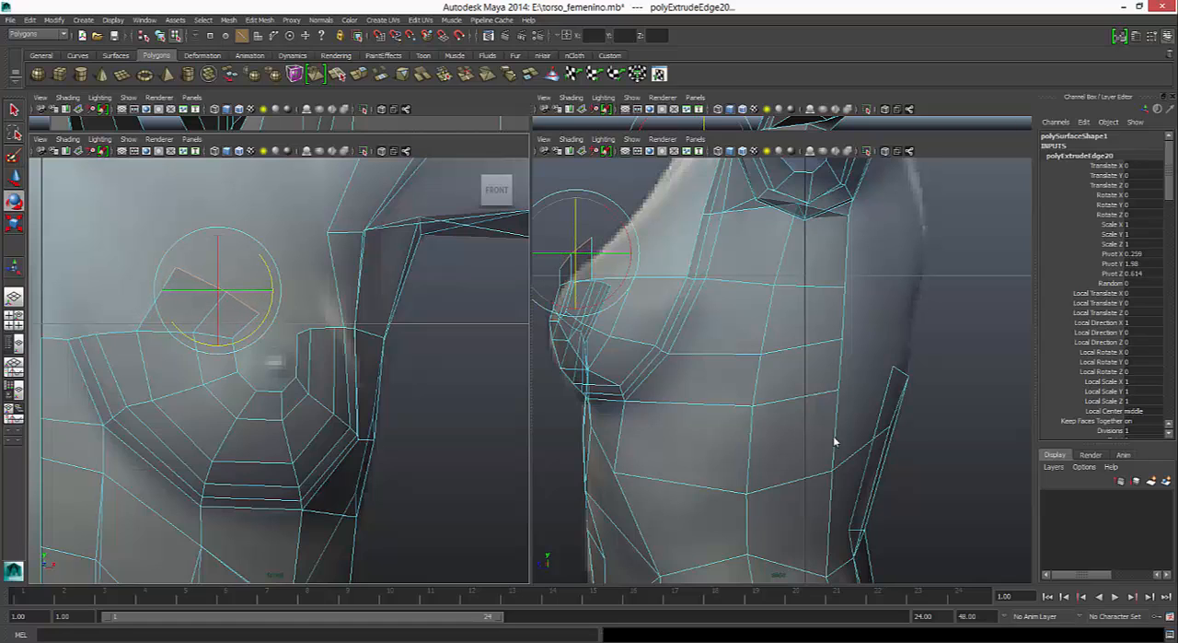
{"action": "key", "text": "w"}
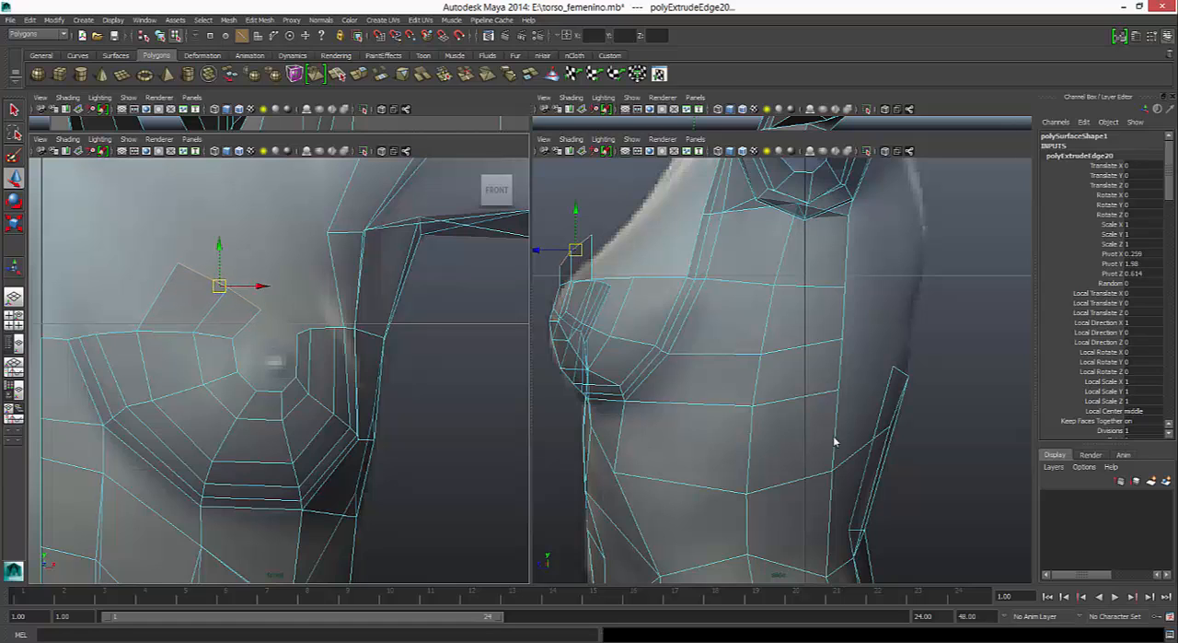
- Extrude the outer side's short border edges, rotate them over the nipple to meet the inner strip, and bring them forward in the side view
{"action": "left_click", "coordinate": [304, 330]}
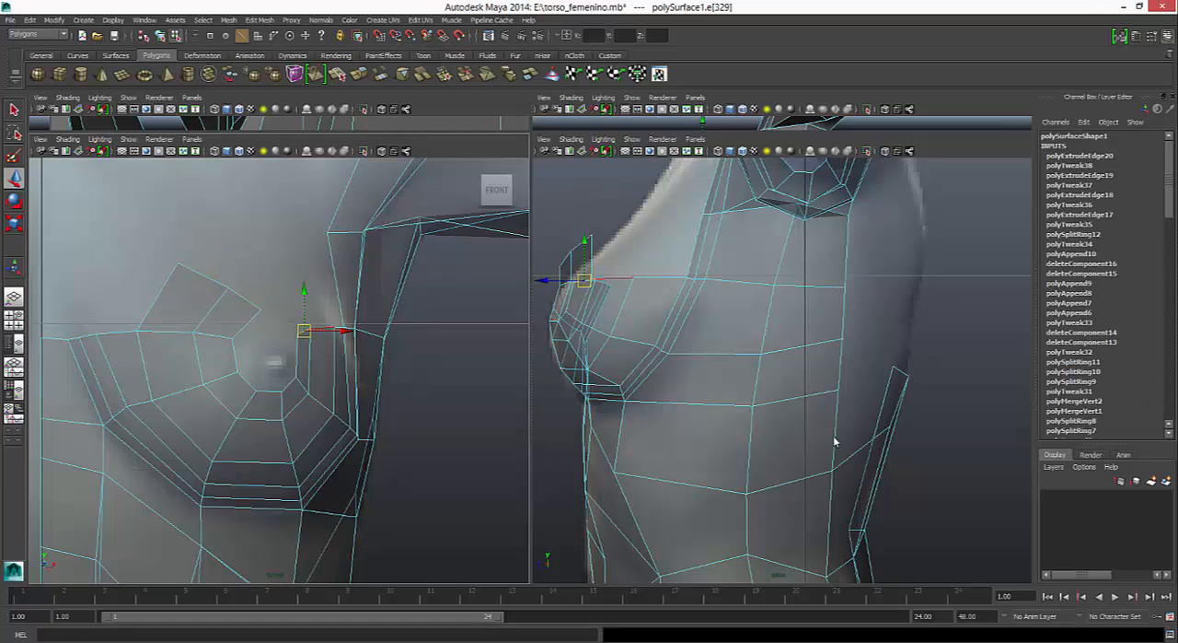
{"action": "left_click", "coordinate": [345, 330]}
{"action": "left_click", "coordinate": [324, 328], "text": "shift"}
{"action": "left_click", "coordinate": [359, 74]}
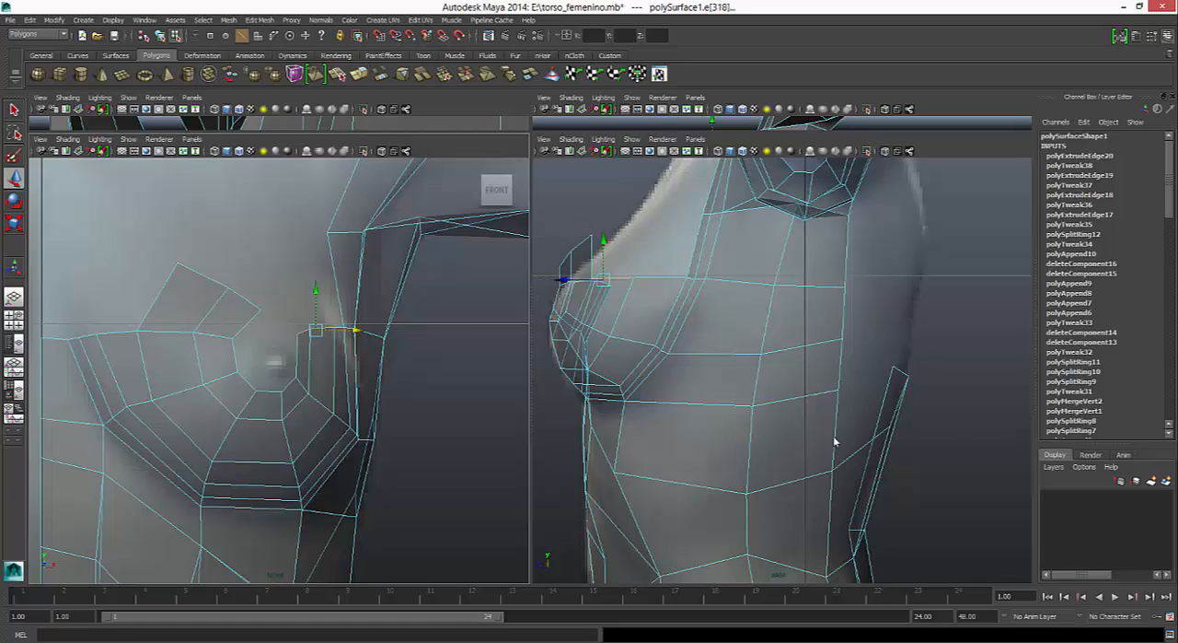
{"action": "key", "text": "w"}
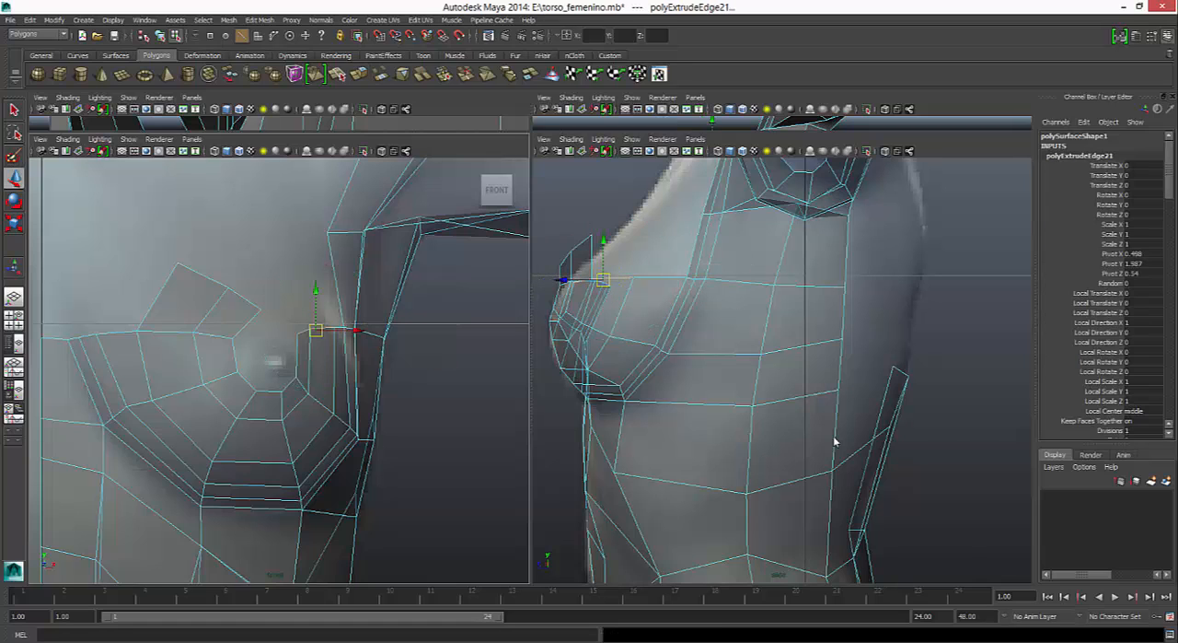
{"action": "mouse_move", "coordinate": [316, 330]}
{"action": "left_mouse_down"}
{"action": "mouse_move", "coordinate": [308, 301]}
{"action": "mouse_move", "coordinate": [283, 305]}
{"action": "left_mouse_up"}
{"action": "key", "text": "e"}
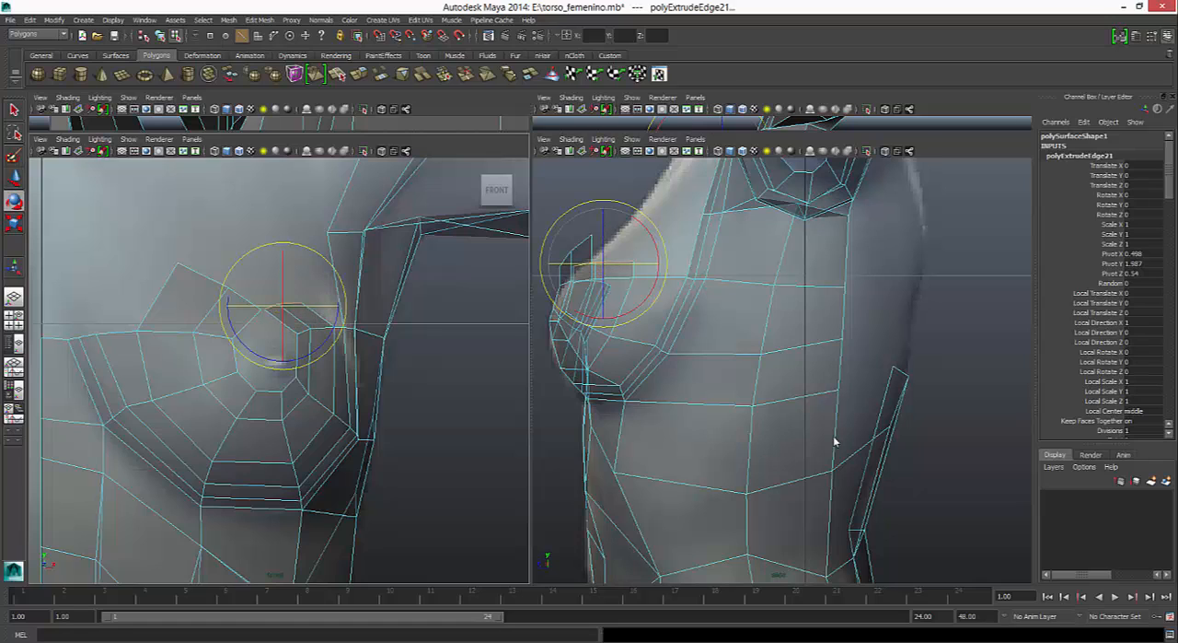
{"action": "mouse_move", "coordinate": [321, 344]}
{"action": "left_mouse_down"}
{"action": "mouse_move", "coordinate": [338, 306]}
{"action": "mouse_move", "coordinate": [271, 291]}
{"action": "left_mouse_up"}
{"action": "key", "text": "w"}
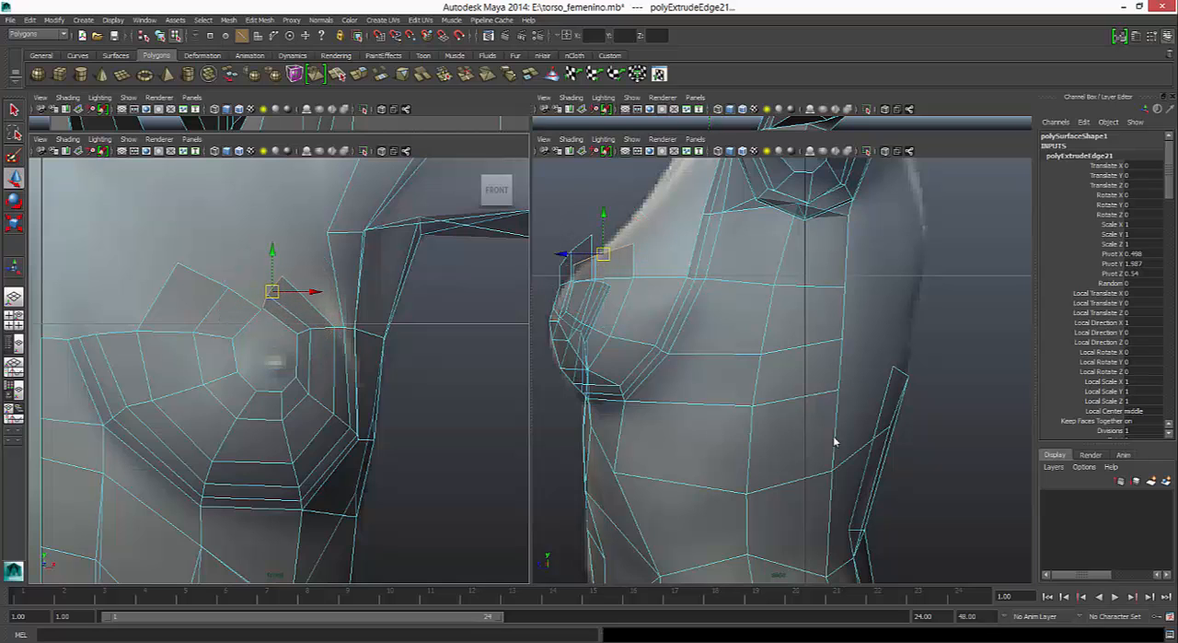
{"action": "left_click_drag", "start_coordinate": [603, 253], "coordinate": [578, 257]}
- Move the inner strip's end edges back in the side view to meet the outer strip along the reference outline
{"action": "left_click", "coordinate": [203, 276]}
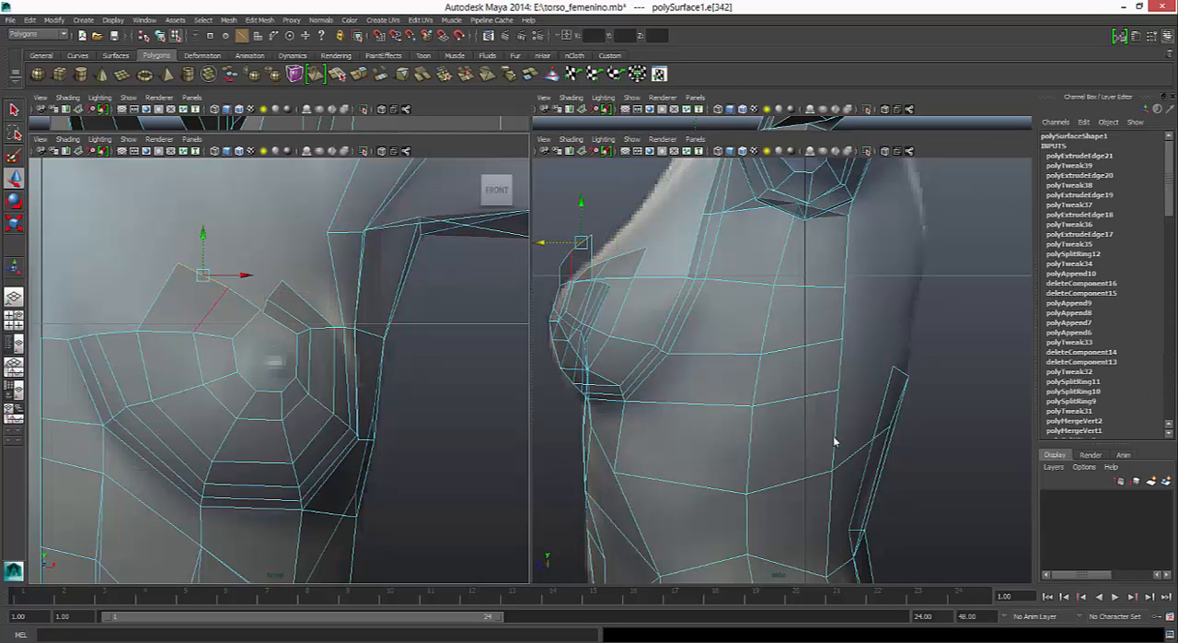
{"action": "left_click", "coordinate": [244, 299], "text": "shift"}
{"action": "left_click_drag", "start_coordinate": [560, 249], "coordinate": [585, 249]}
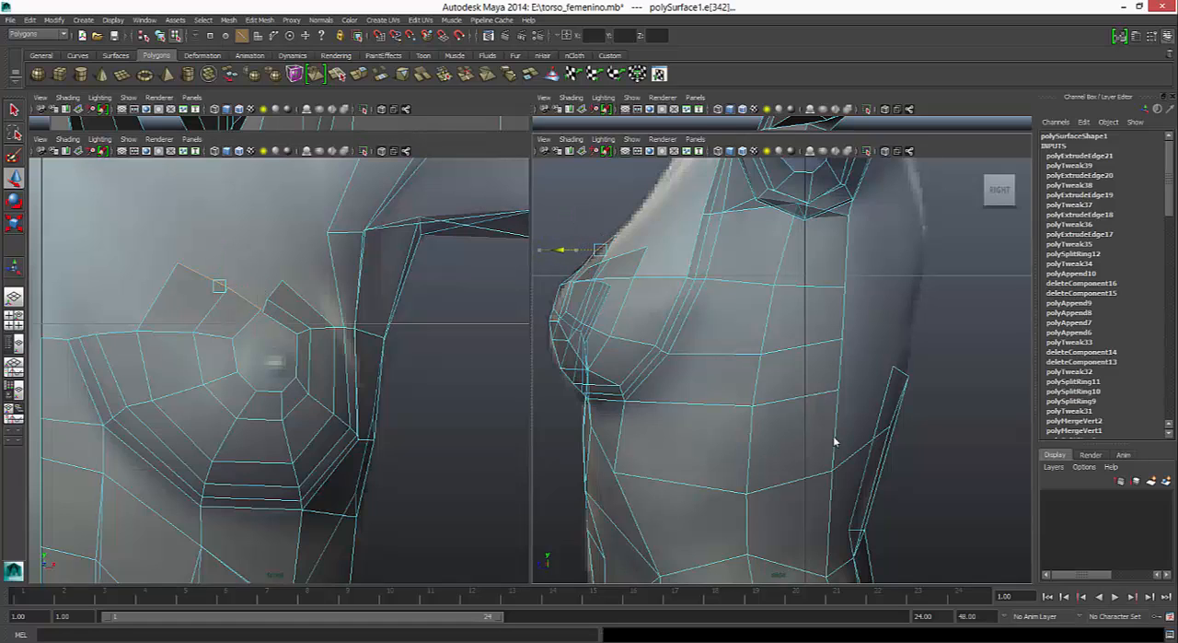
- Merge to center the three pairs of facing end vertices of the two strips above the nipple
{"action": "mouse_move", "coordinate": [283, 315]}
{"action": "right_mouse_down"}
{"action": "mouse_move", "coordinate": [284, 289]}
{"action": "mouse_move", "coordinate": [231, 316]}
{"action": "right_mouse_up"}
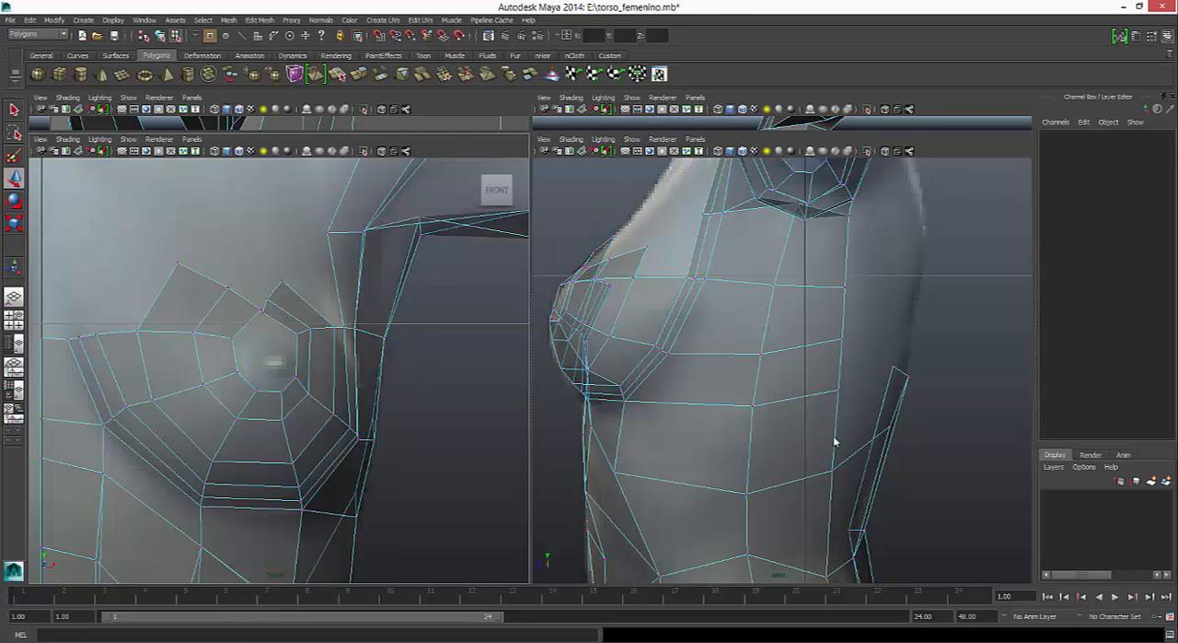
{"action": "left_click", "coordinate": [262, 310]}
{"action": "left_click", "coordinate": [260, 19]}
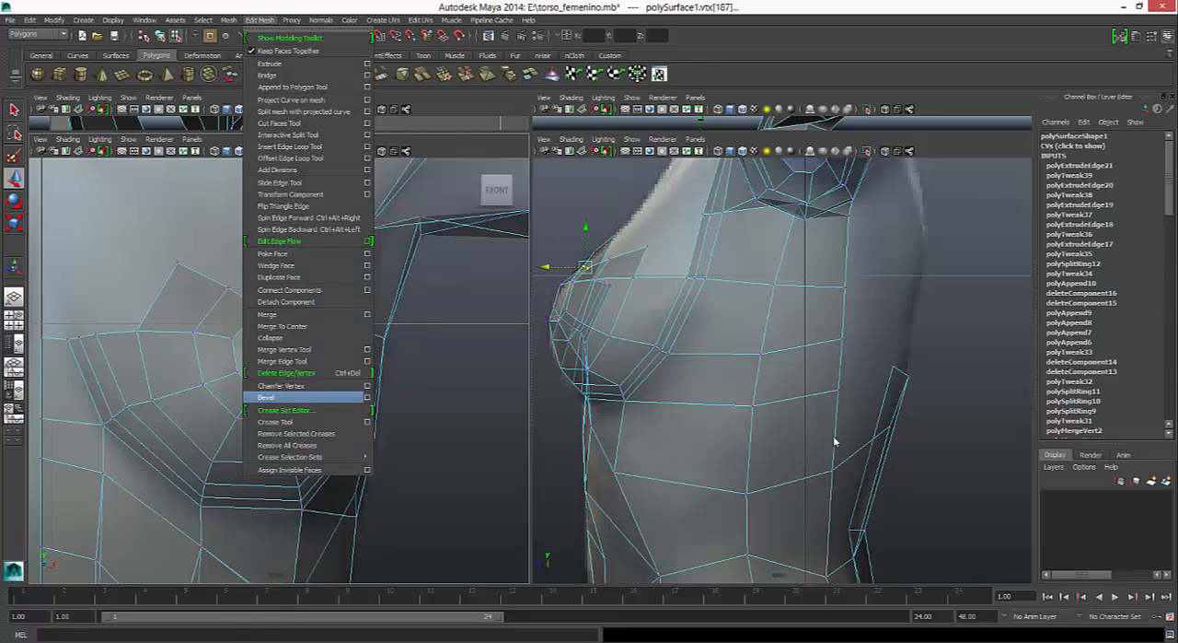
{"action": "left_click", "coordinate": [282, 326]}
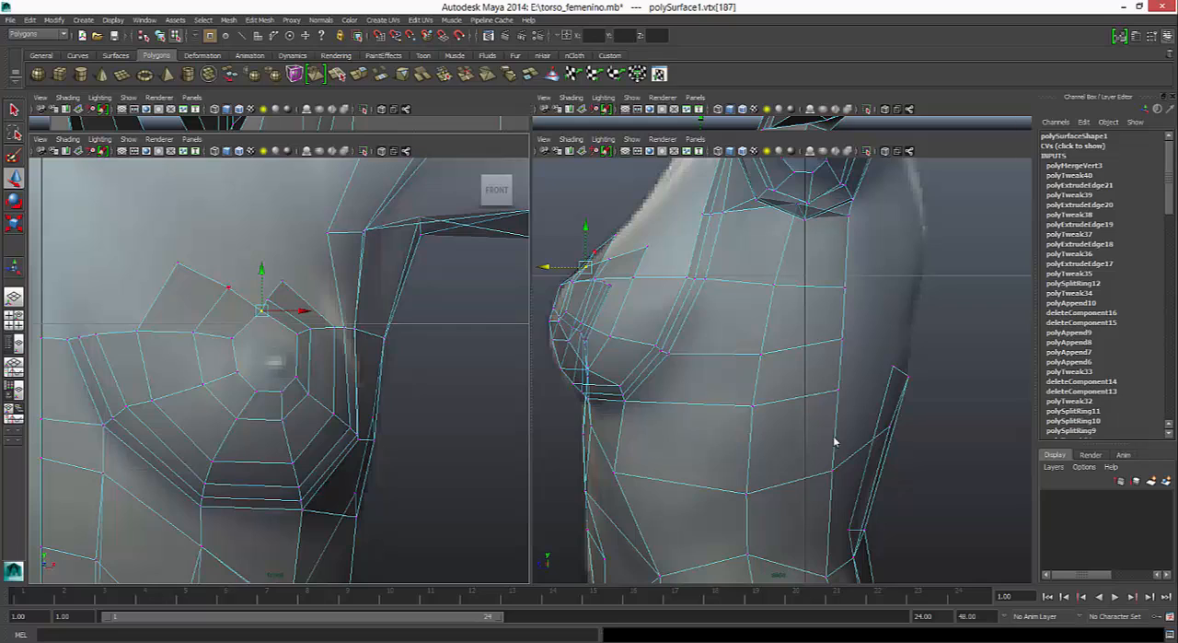
{"action": "left_click", "coordinate": [228, 287]}
{"action": "left_click_drag", "start_coordinate": [229, 287], "coordinate": [246, 293]}
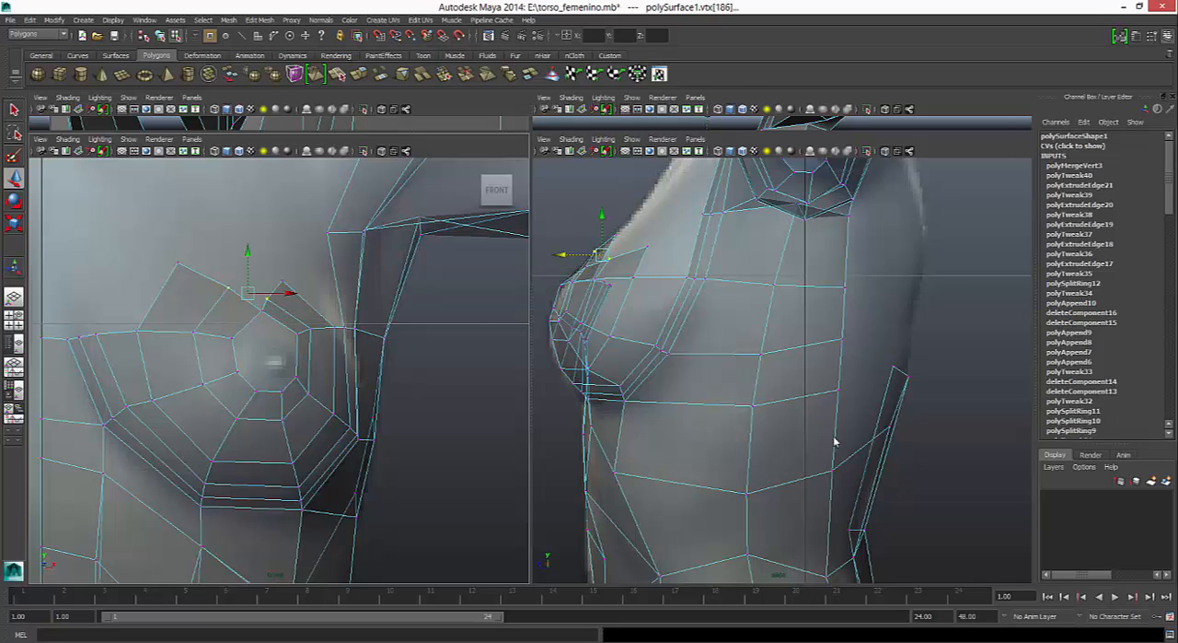
{"action": "key", "text": "g"}
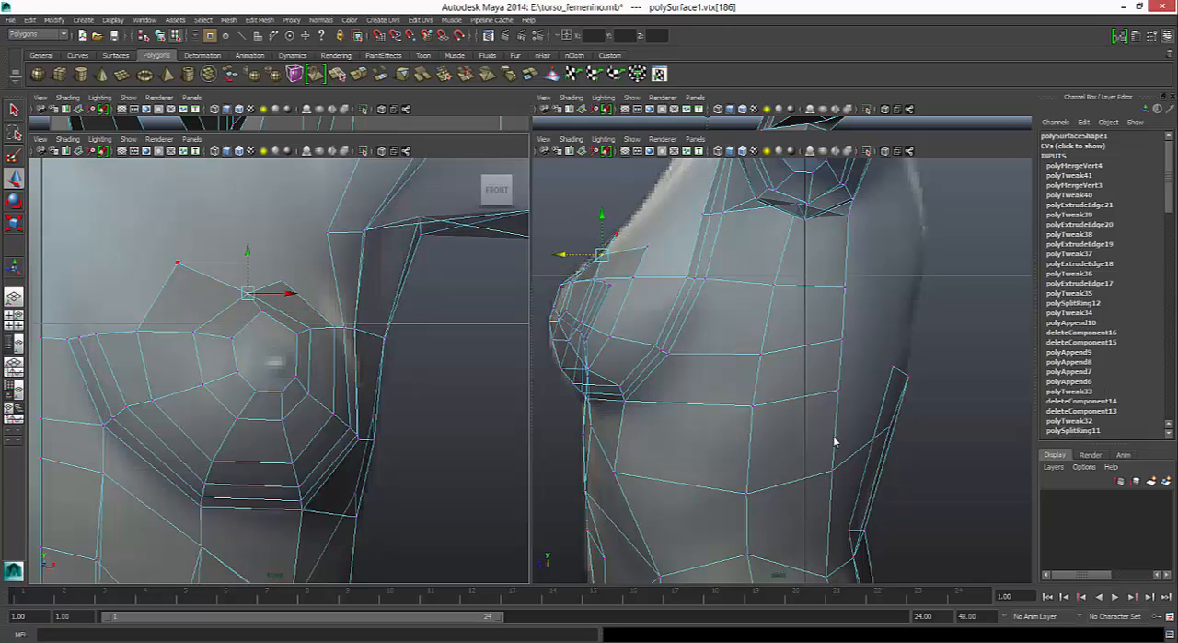
{"action": "left_click", "coordinate": [282, 280]}
{"action": "left_click", "coordinate": [178, 263], "text": "shift"}
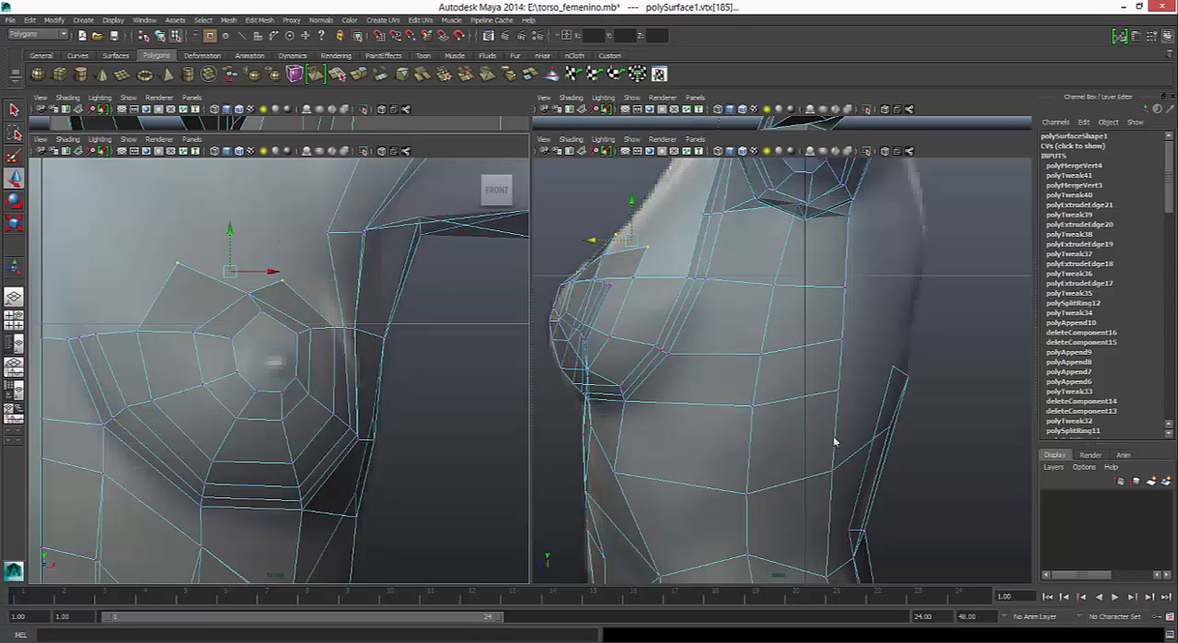
{"action": "key", "text": "g"}
- Reposition the three merged vertices above the nipple in the front and side views to round the loops and follow the reference outline
{"action": "left_click_drag", "start_coordinate": [230, 272], "coordinate": [254, 262]}
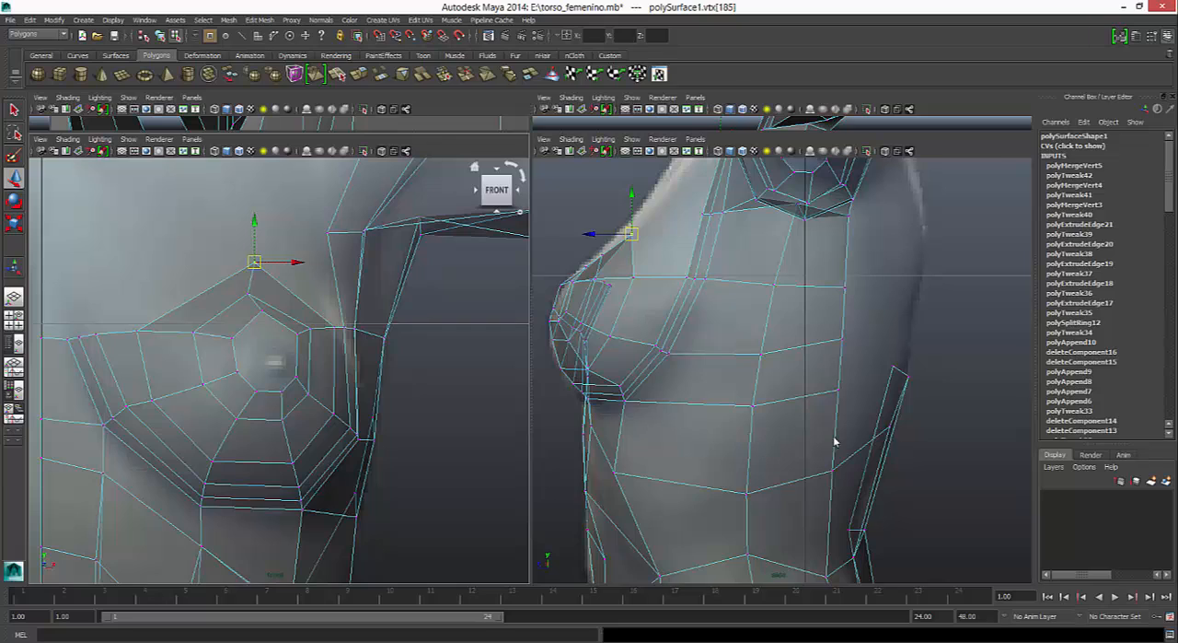
{"action": "left_click_drag", "start_coordinate": [632, 234], "coordinate": [601, 253]}
{"action": "left_click", "coordinate": [247, 293]}
{"action": "left_click_drag", "start_coordinate": [276, 292], "coordinate": [259, 252]}
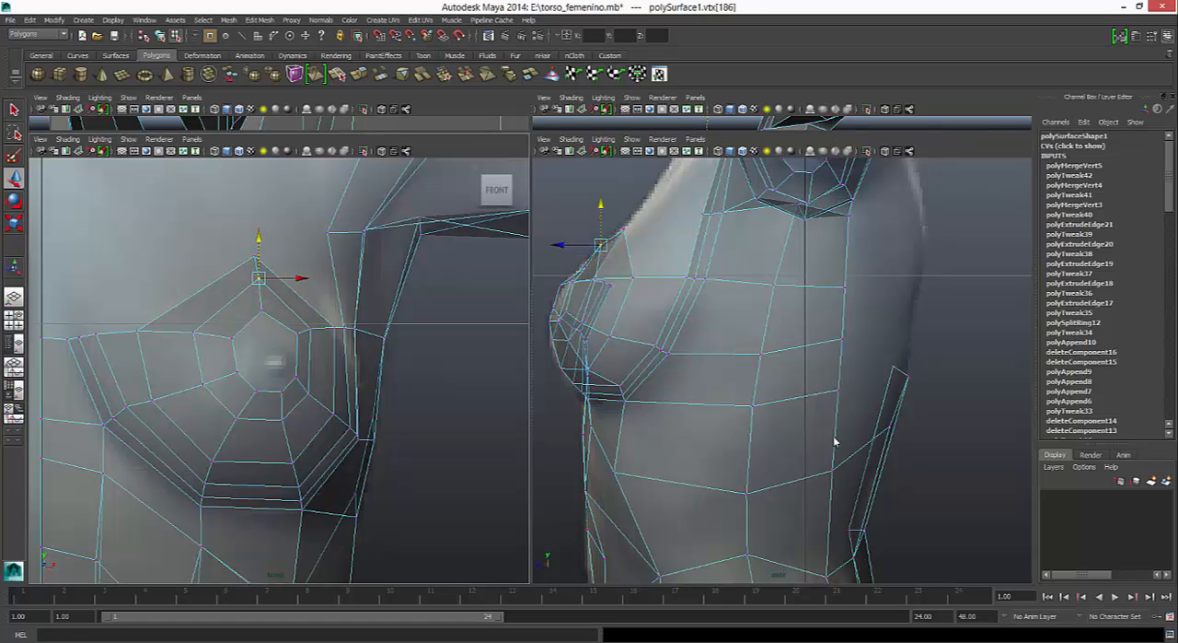
{"action": "left_click_drag", "start_coordinate": [559, 245], "coordinate": [566, 245]}
{"action": "left_click", "coordinate": [262, 311]}
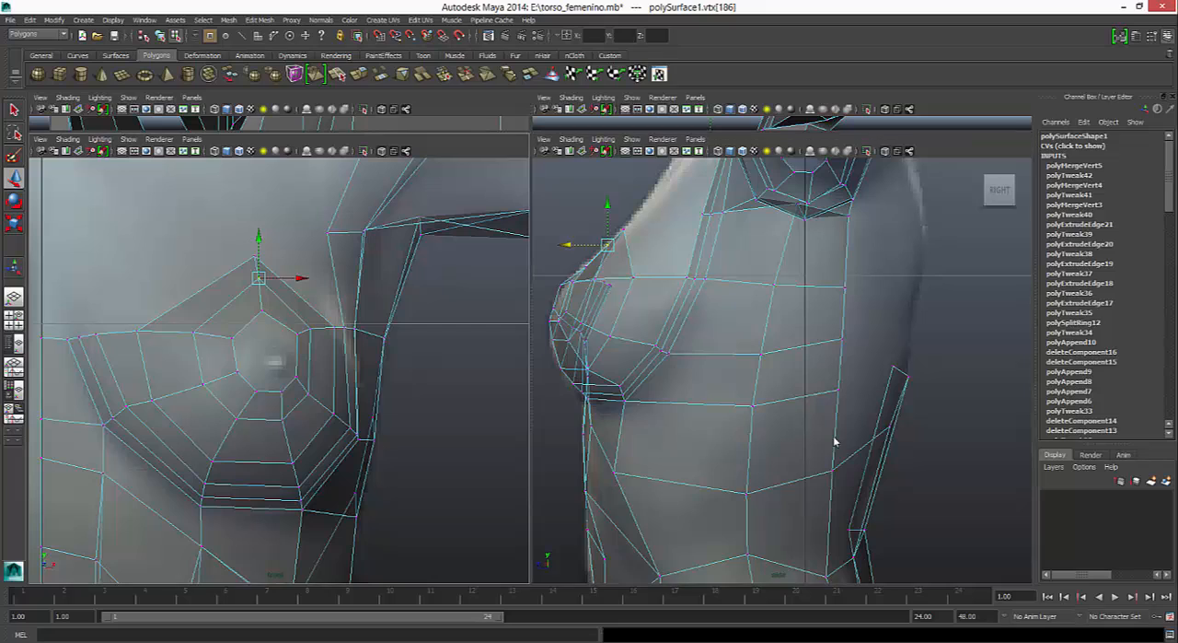
{"action": "left_click_drag", "start_coordinate": [303, 311], "coordinate": [309, 311]}
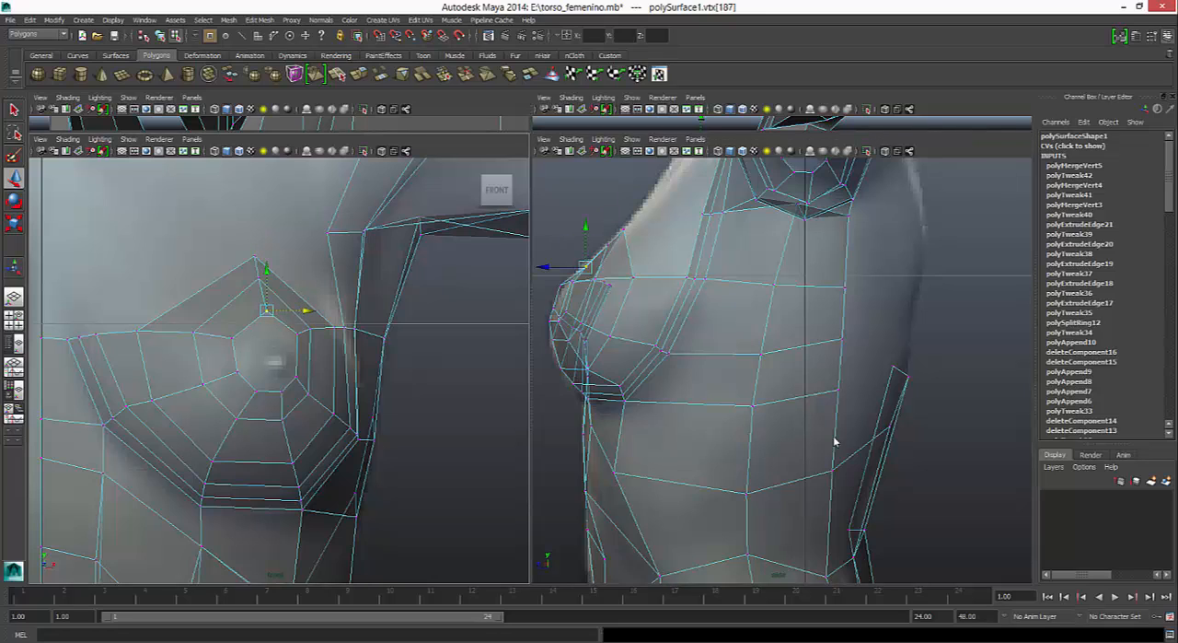
{"action": "left_click", "coordinate": [317, 329]}
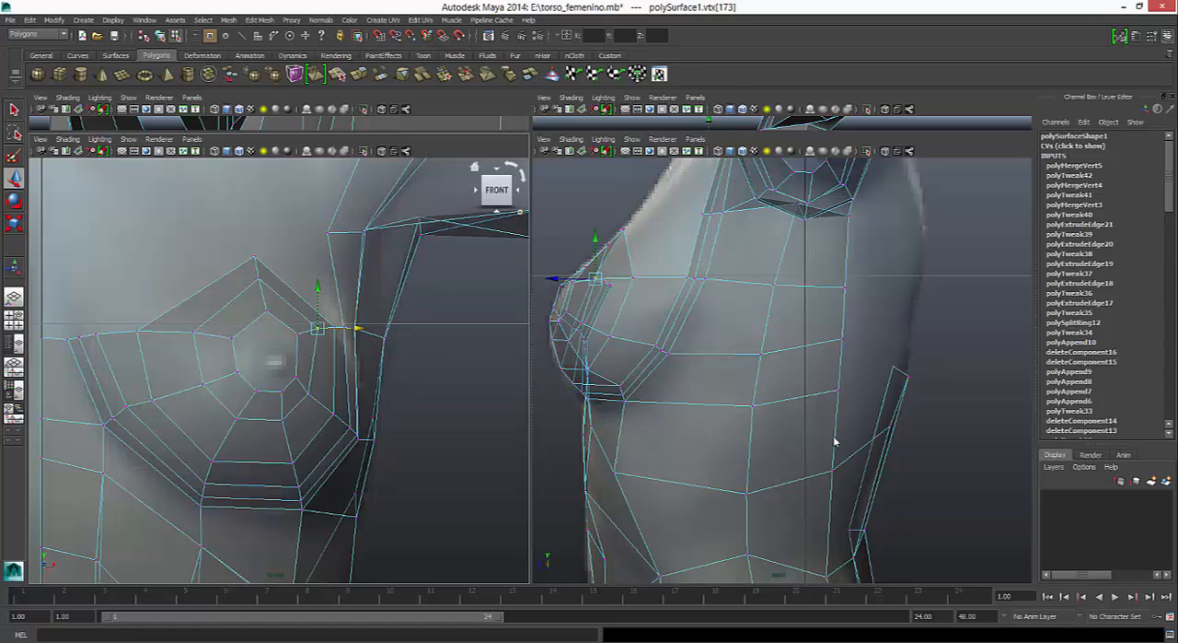
- Turn on smooth preview for the torso mesh and inspect the closed breast loops in the perspective view
{"action": "key", "text": "space"}
{"action": "mouse_move", "coordinate": [835, 441]}
{"action": "left_mouse_down", "text": "alt"}
{"action": "mouse_move", "coordinate": [909, 478]}
{"action": "mouse_move", "coordinate": [1005, 480]}
{"action": "left_mouse_up", "text": "alt"}
{"action": "key", "text": "3"}
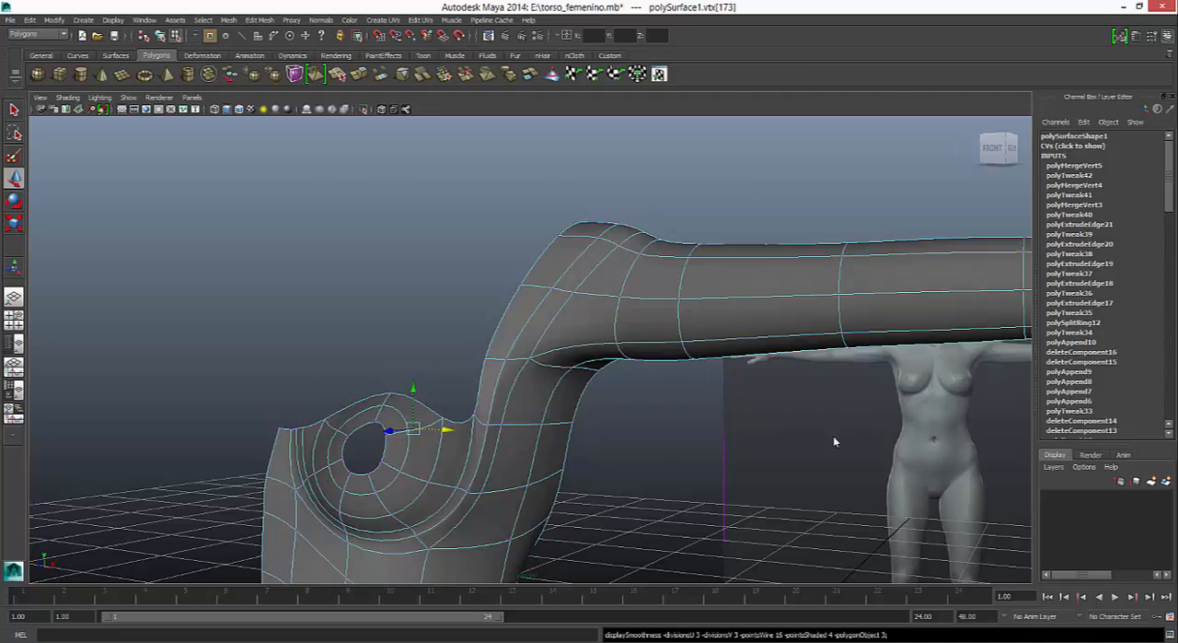
{"action": "mouse_move", "coordinate": [835, 442]}
{"action": "left_mouse_down", "text": "alt"}
{"action": "mouse_move", "coordinate": [930, 447]}
{"action": "mouse_move", "coordinate": [713, 448]}
{"action": "mouse_move", "coordinate": [949, 445]}
{"action": "mouse_move", "coordinate": [834, 442]}
{"action": "left_mouse_up", "text": "alt"}
{"action": "key", "text": "space"}
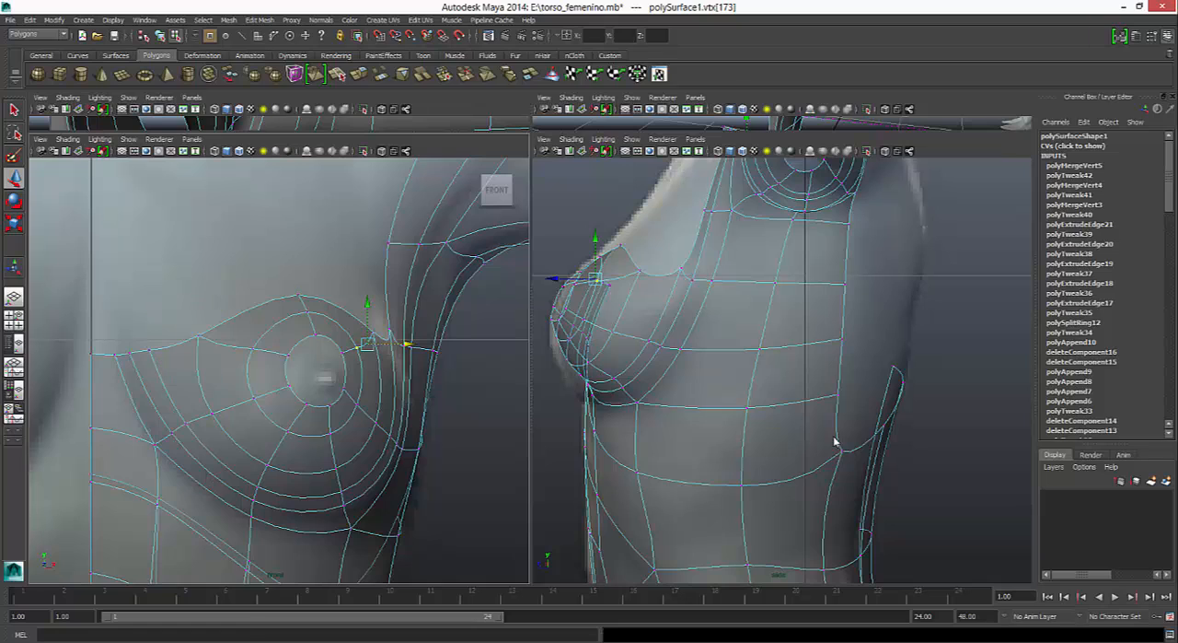
- Extrude the open border edges above the breast, from the centre line to the armpit, upward in the front view
{"action": "right_click", "coordinate": [196, 345]}
{"action": "right_click_drag", "start_coordinate": [196, 344], "coordinate": [195, 316]}
{"action": "left_click", "coordinate": [104, 353]}
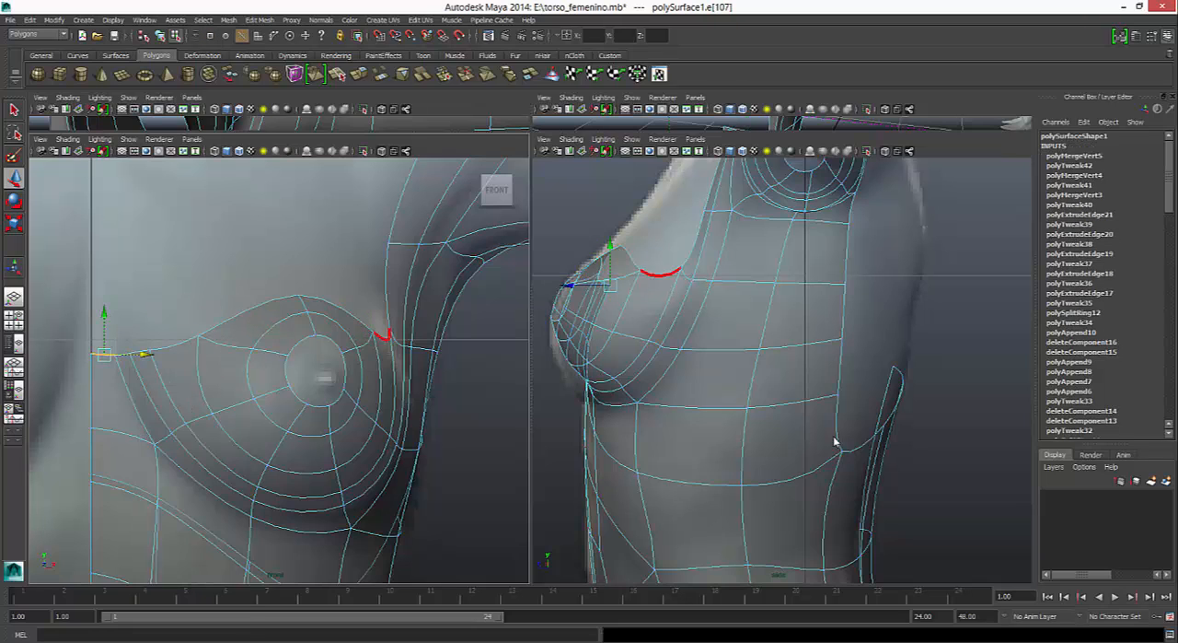
{"action": "double_click", "coordinate": [339, 307], "text": "shift"}
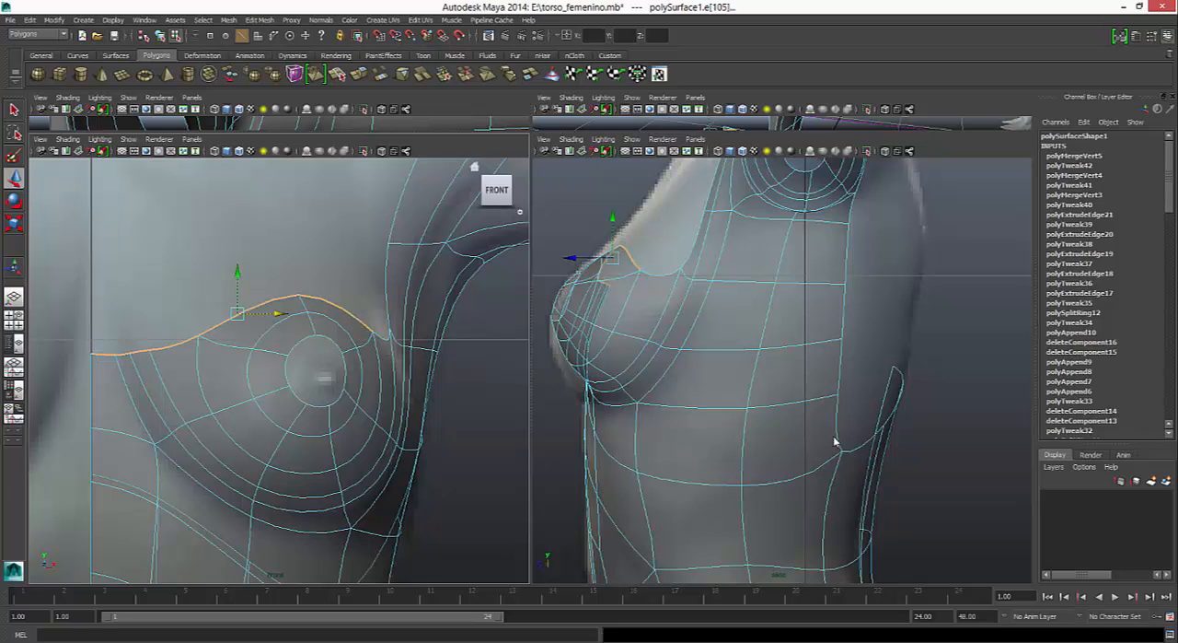
{"action": "key", "text": "1"}
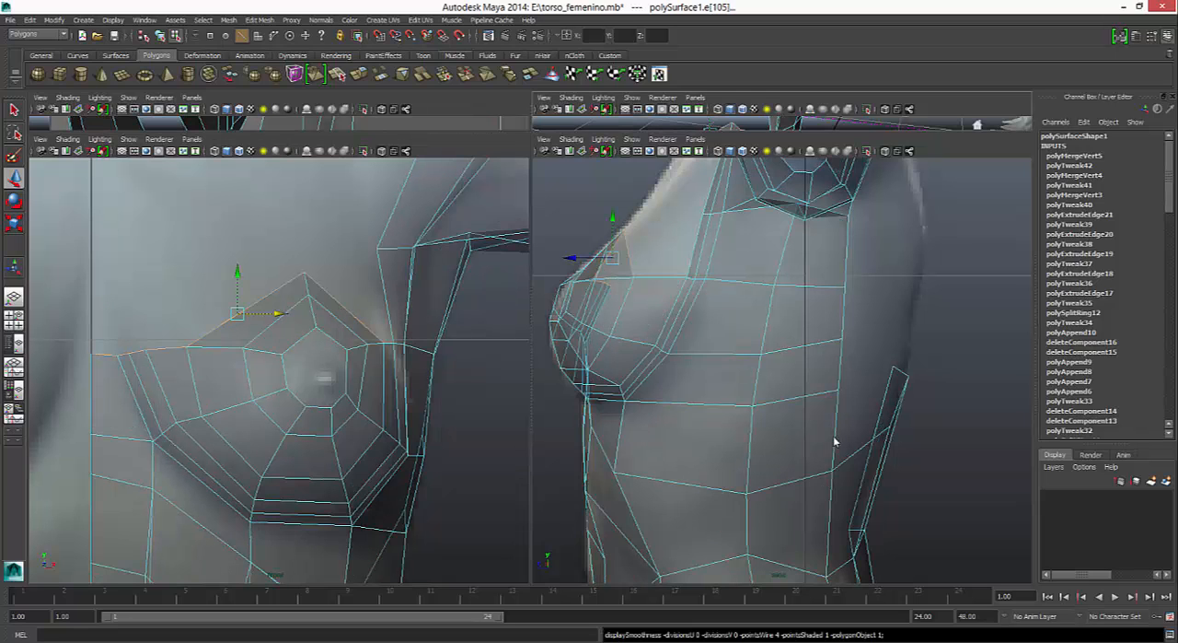
{"action": "key", "text": "ctrl+e"}
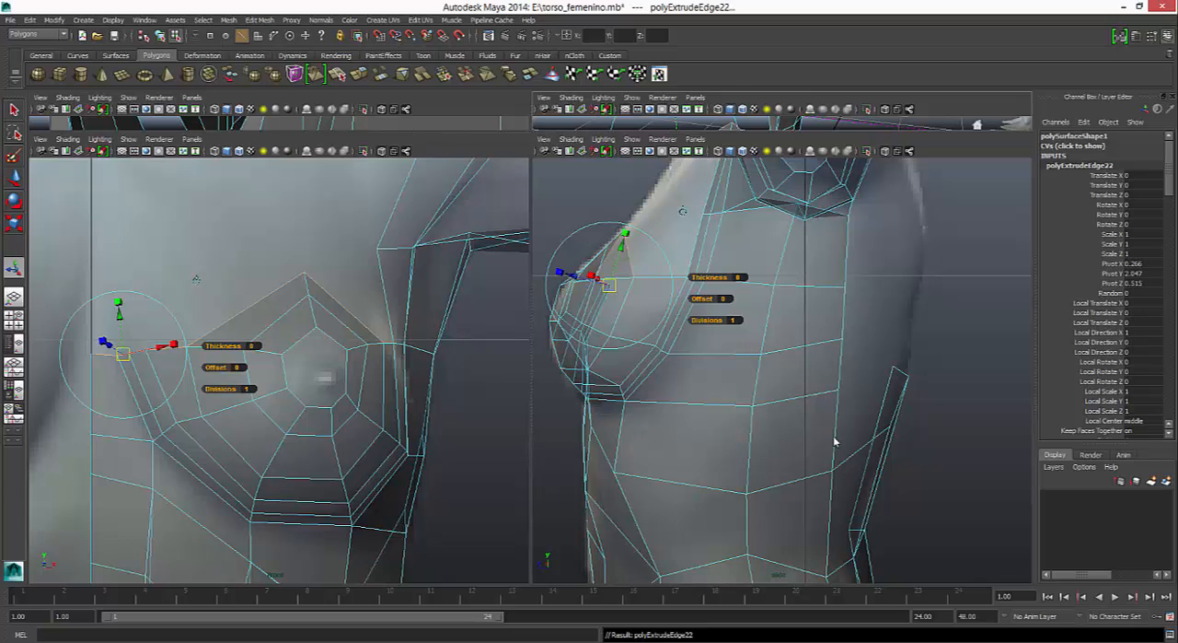
{"action": "key", "text": "w"}
{"action": "left_click_drag", "start_coordinate": [237, 273], "coordinate": [238, 183]}
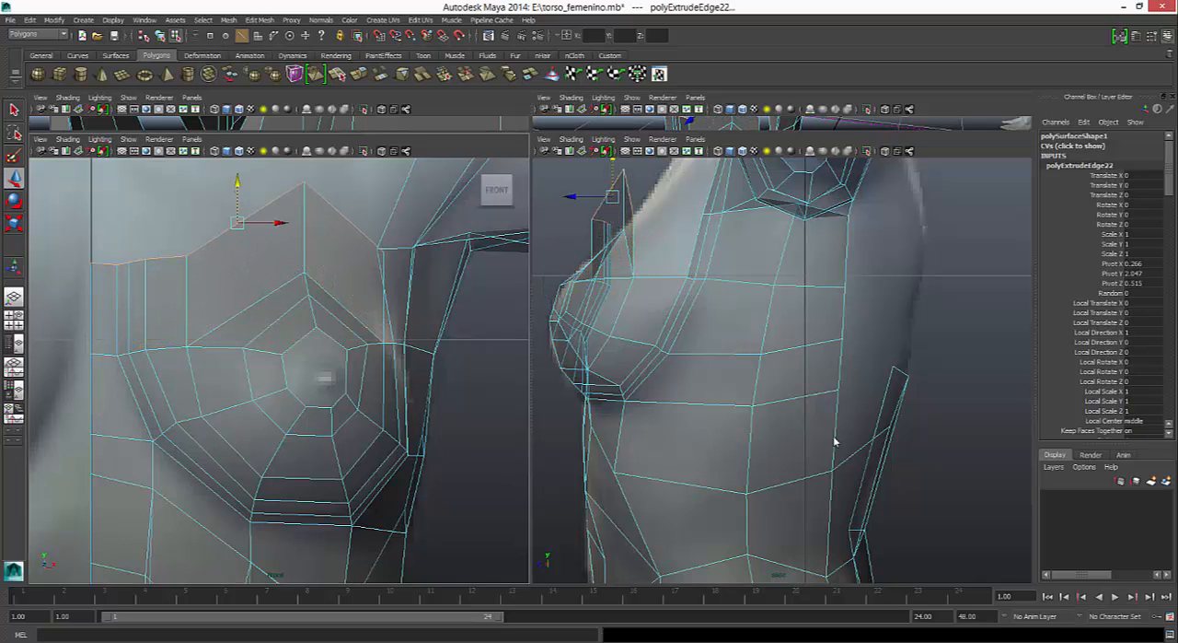
- Move the extruded chest edges back to the side reference outline and scale them vertically to flatten the row
{"action": "left_click_drag", "start_coordinate": [572, 197], "coordinate": [615, 197]}
{"action": "key", "text": "r"}
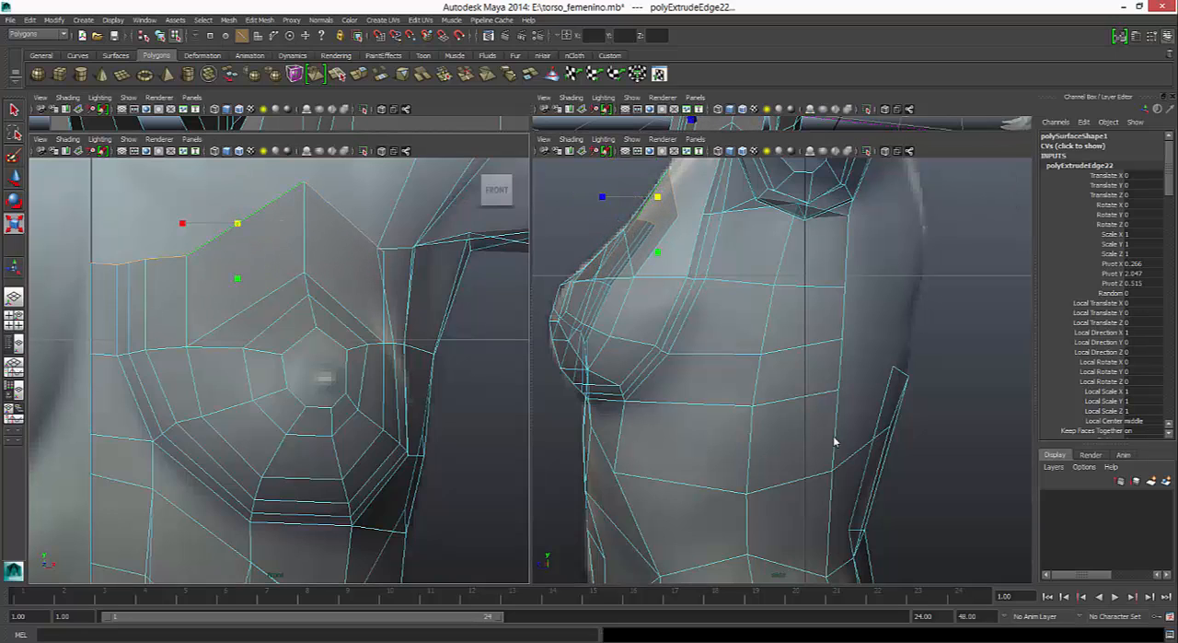
{"action": "left_click_drag", "start_coordinate": [238, 278], "coordinate": [237, 240]}
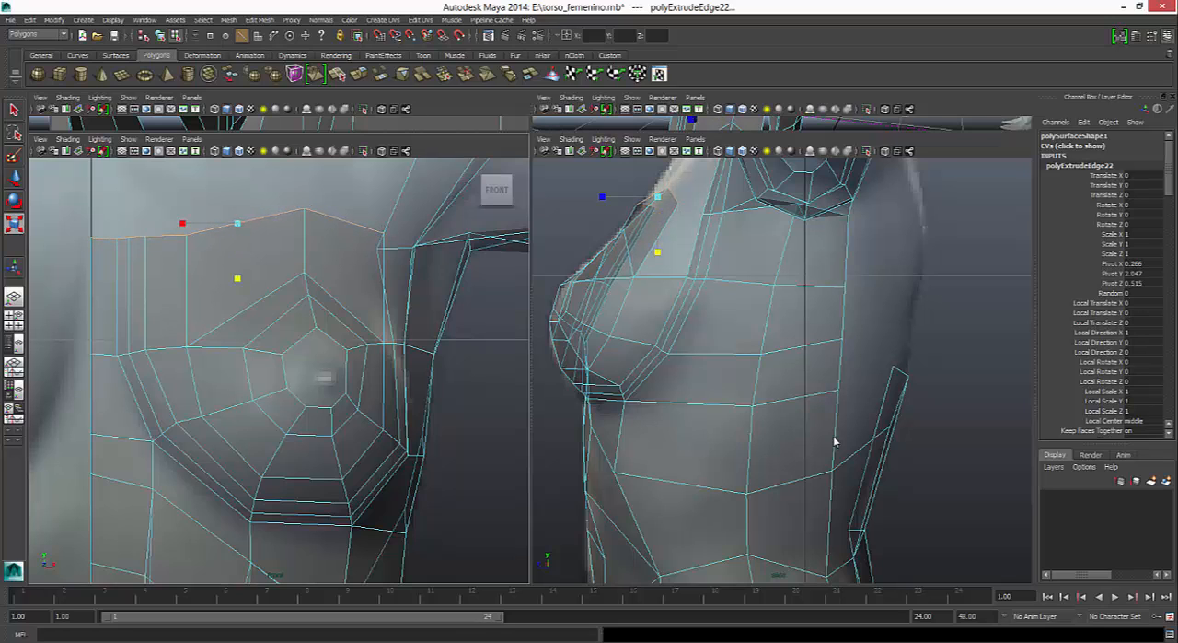
- Reposition the new top row's vertices above the breast, near the shoulder and toward the sternum to even out the border
{"action": "right_click", "coordinate": [369, 230]}
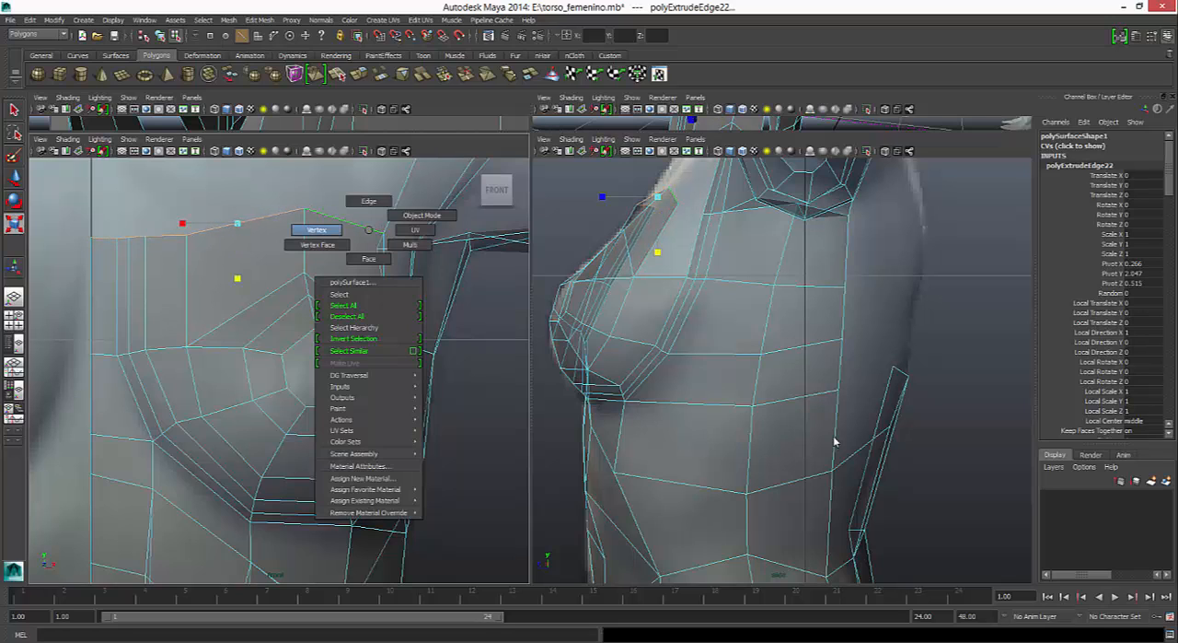
{"action": "right_click_drag", "start_coordinate": [368, 230], "coordinate": [316, 231]}
{"action": "left_click", "coordinate": [305, 208]}
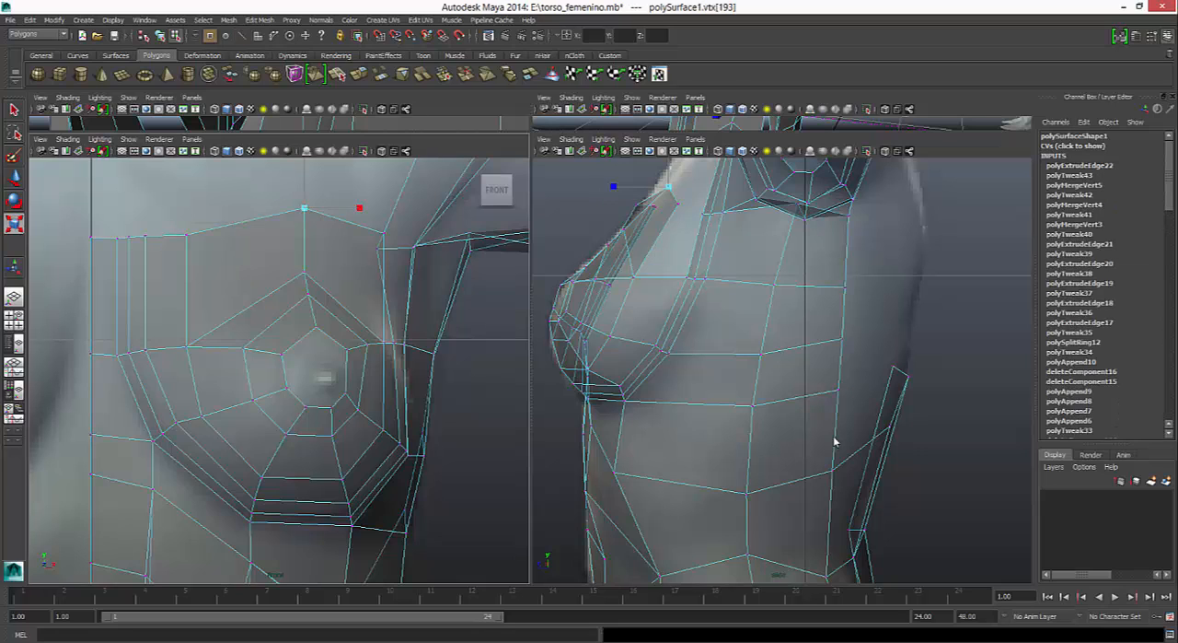
{"action": "key", "text": "w"}
{"action": "left_click_drag", "start_coordinate": [305, 208], "coordinate": [294, 230]}
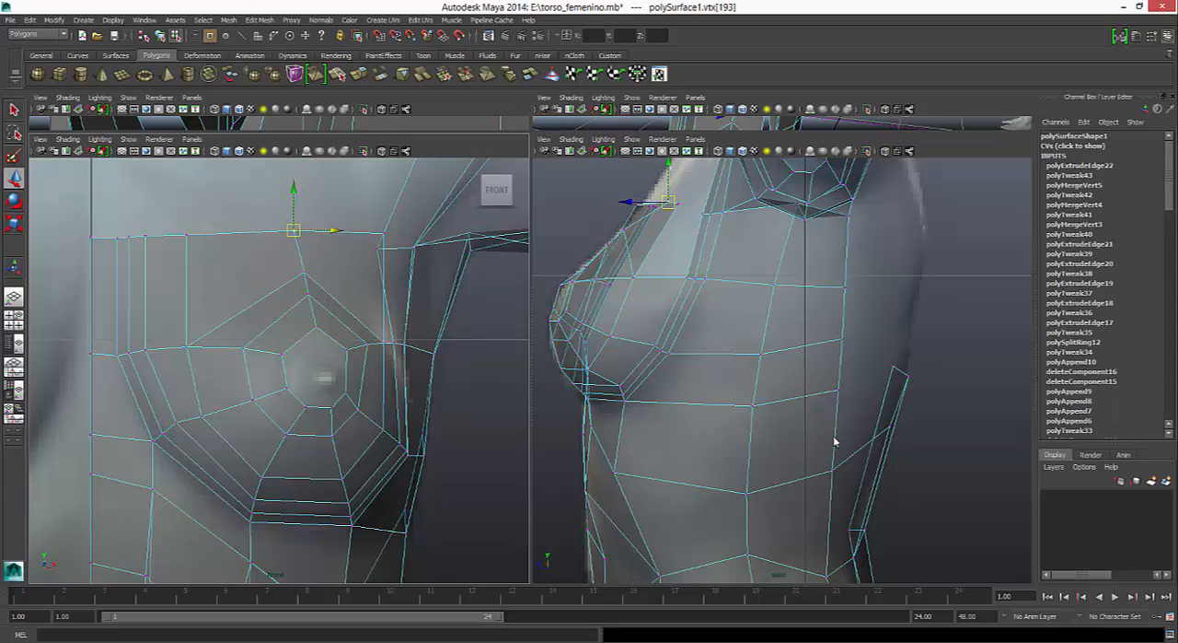
{"action": "left_click", "coordinate": [383, 234]}
{"action": "left_click_drag", "start_coordinate": [383, 234], "coordinate": [358, 244]}
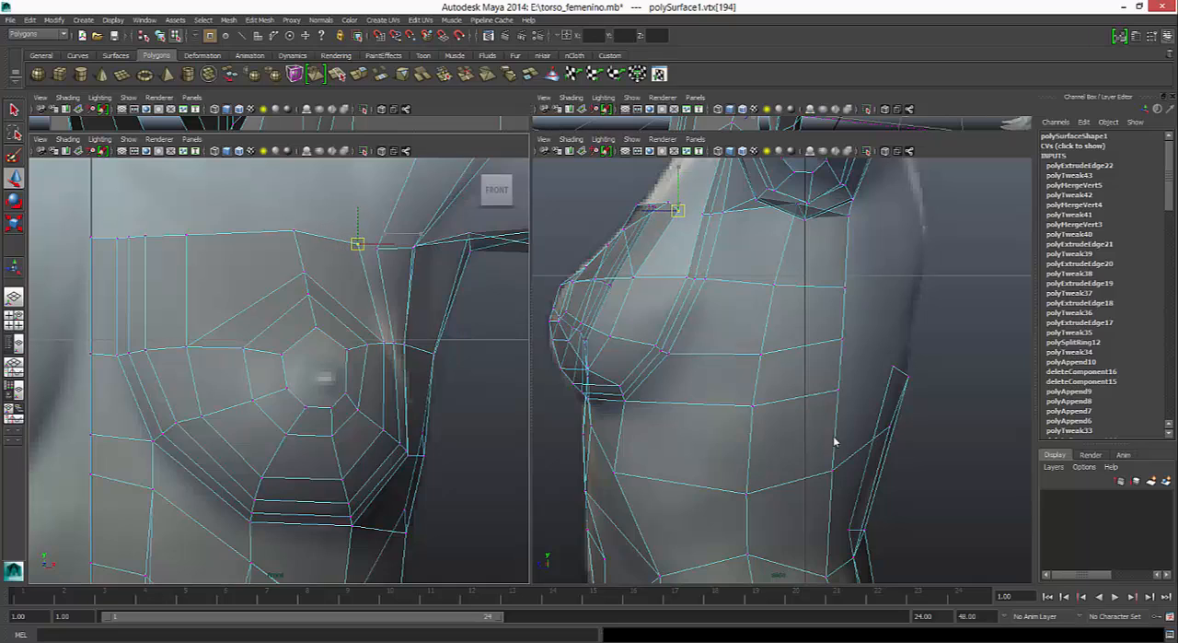
{"action": "left_click_drag", "start_coordinate": [187, 235], "coordinate": [196, 242]}
{"action": "left_click_drag", "start_coordinate": [229, 235], "coordinate": [237, 234]}
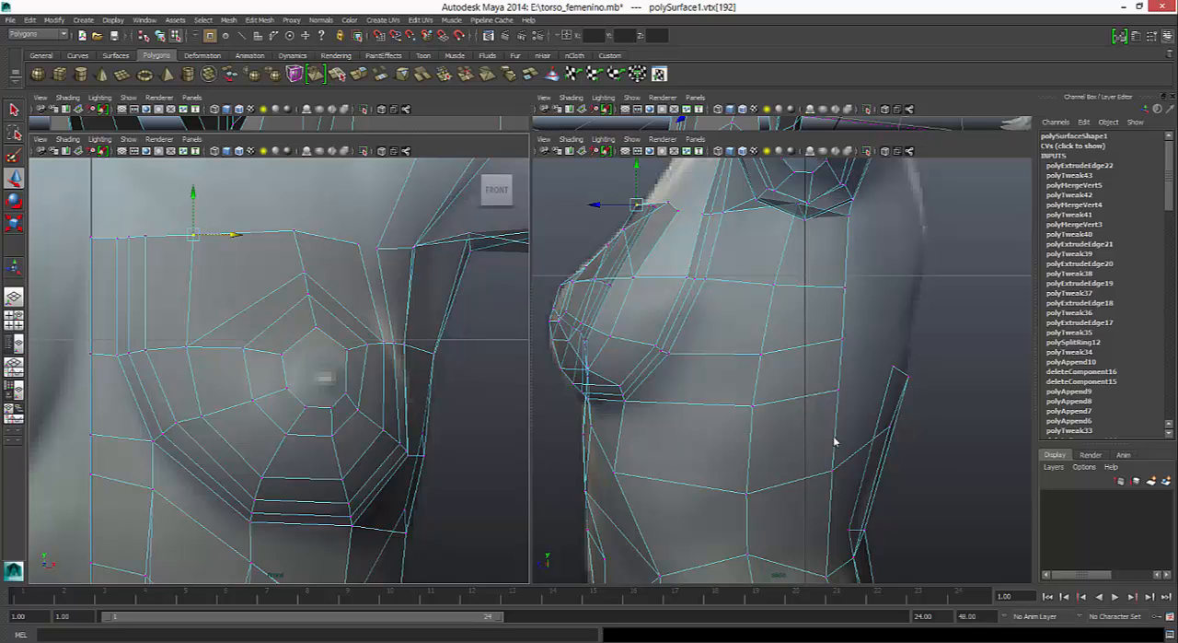
- Append a polygon between the new chest strip's outer edge and the facing shoulder edge to close the gap
{"action": "left_click", "coordinate": [259, 19]}
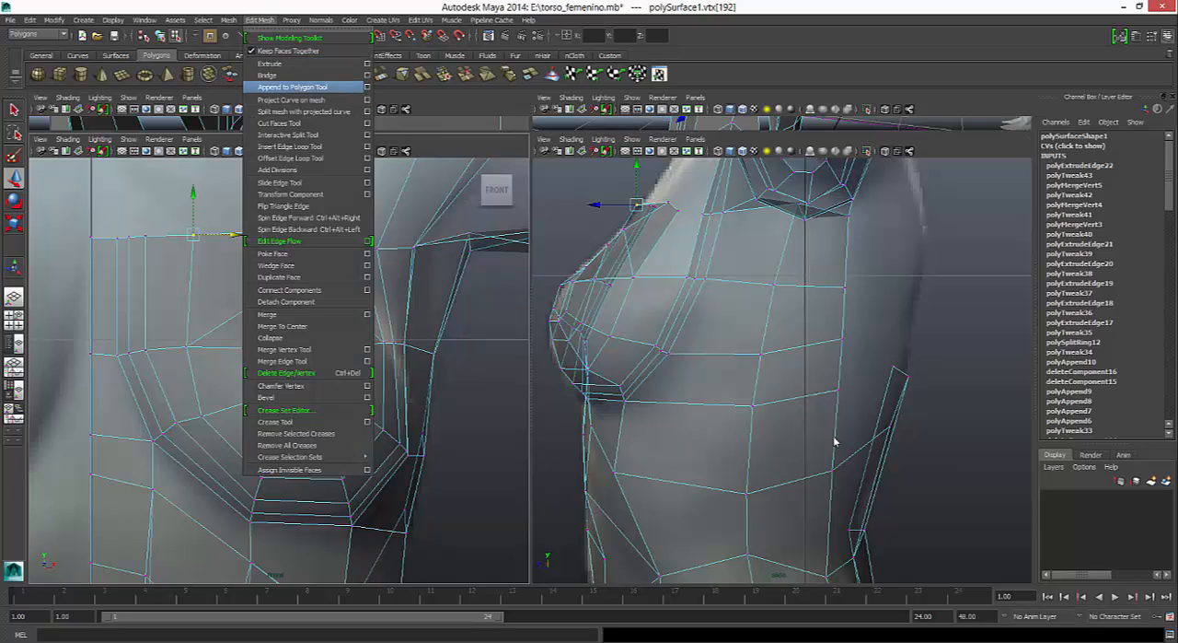
{"action": "left_click", "coordinate": [292, 86]}
{"action": "left_click", "coordinate": [371, 293]}
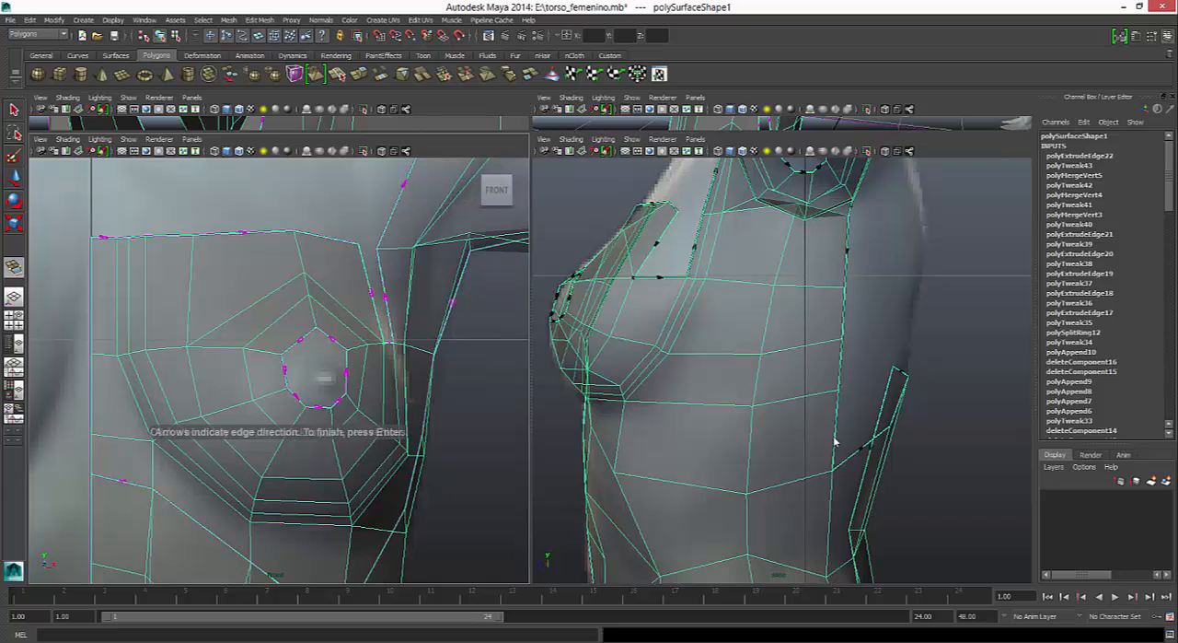
{"action": "left_click", "coordinate": [386, 295]}
{"action": "key", "text": "w"}
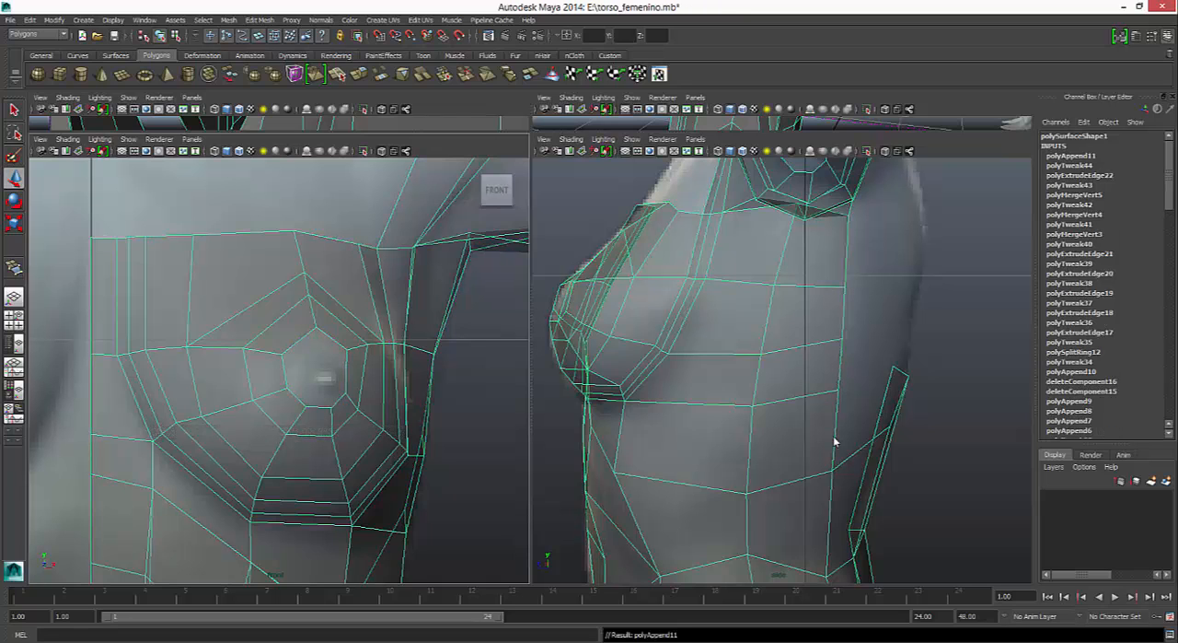
- Select the chest's open top border edges in the smoothed perspective view and scale them in depth to flatten their curve
{"action": "key", "text": "3"}
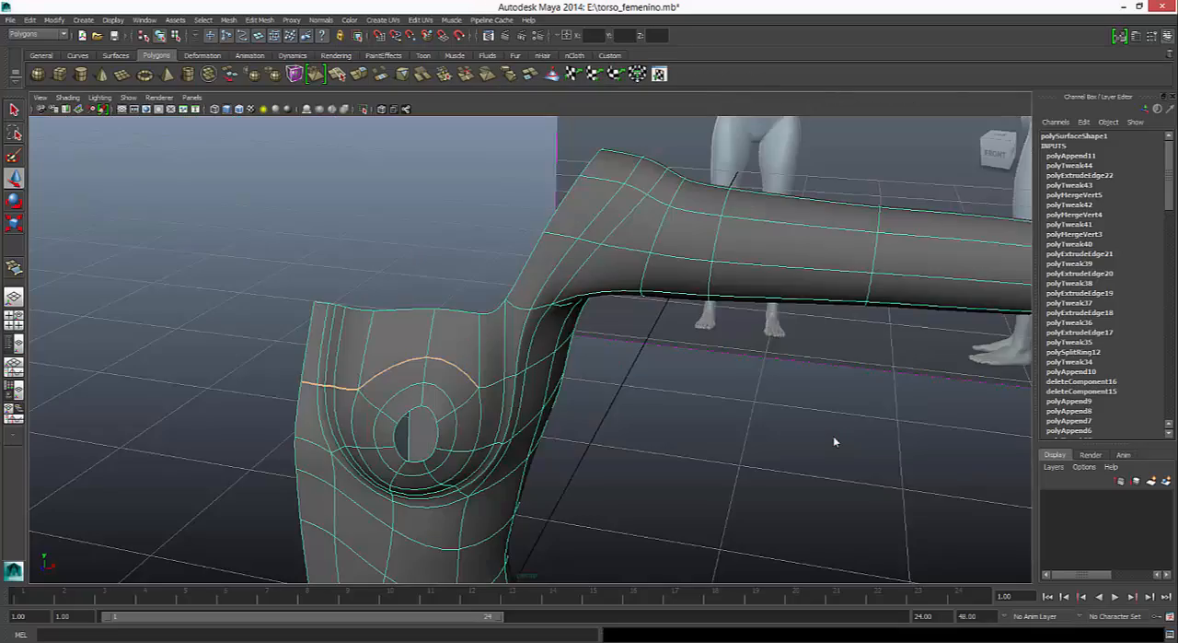
{"action": "left_click_drag", "start_coordinate": [833, 435], "coordinate": [834, 441], "text": "alt"}
{"action": "right_click_drag", "start_coordinate": [561, 368], "coordinate": [561, 338]}
{"action": "left_click", "coordinate": [552, 333]}
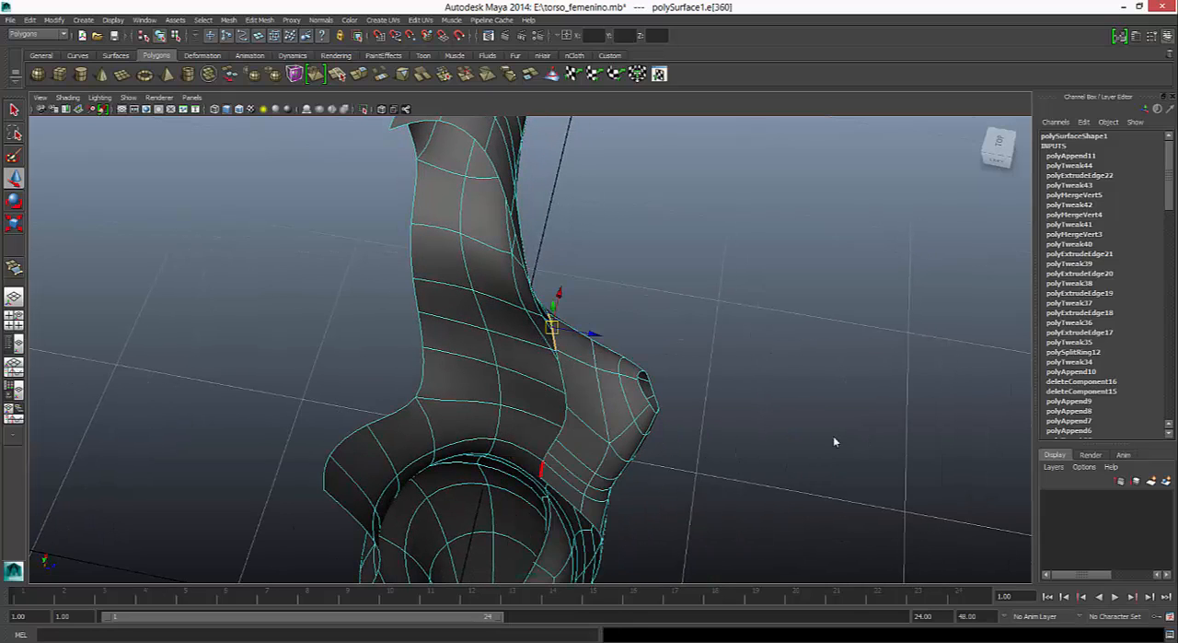
{"action": "double_click", "coordinate": [543, 469], "text": "shift"}
{"action": "key", "text": "r"}
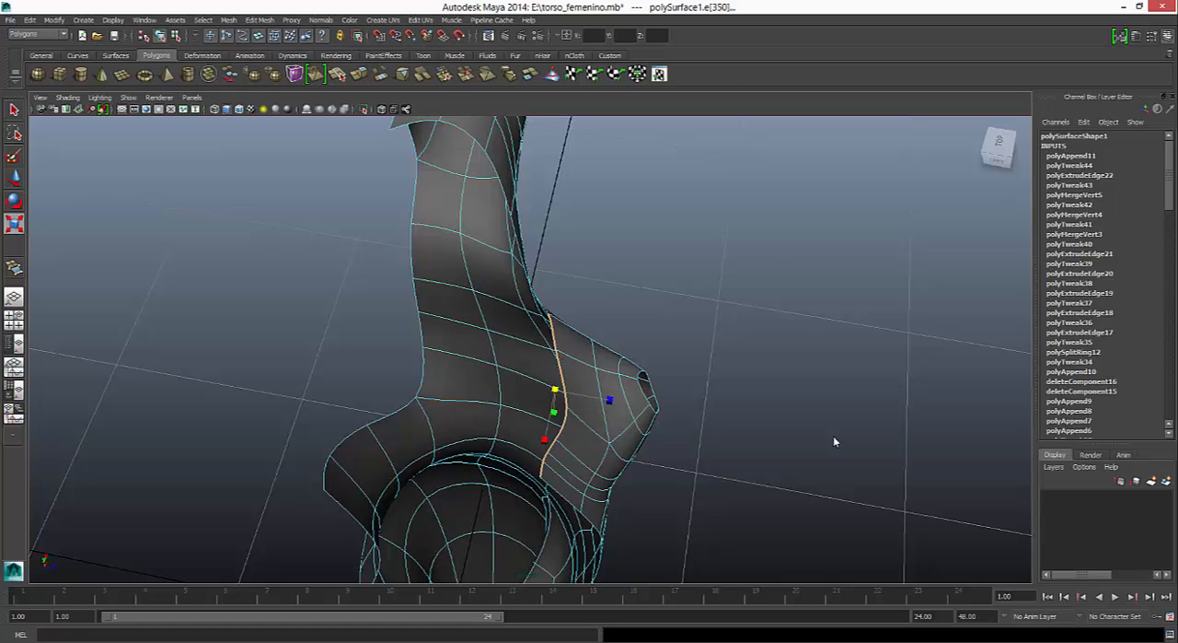
{"action": "left_click_drag", "start_coordinate": [609, 400], "coordinate": [592, 396]}
{"action": "key", "text": "w"}
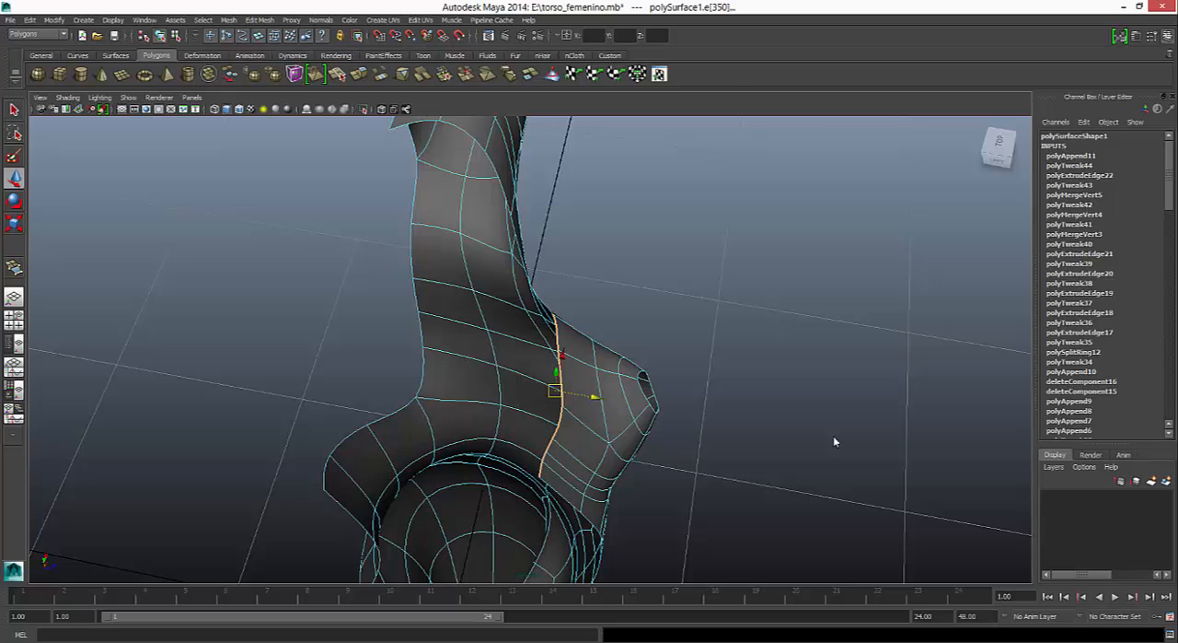
- Return to the unsmoothed mesh and shift the two loop vertices above the nipple slightly outward
{"action": "key", "text": "1"}
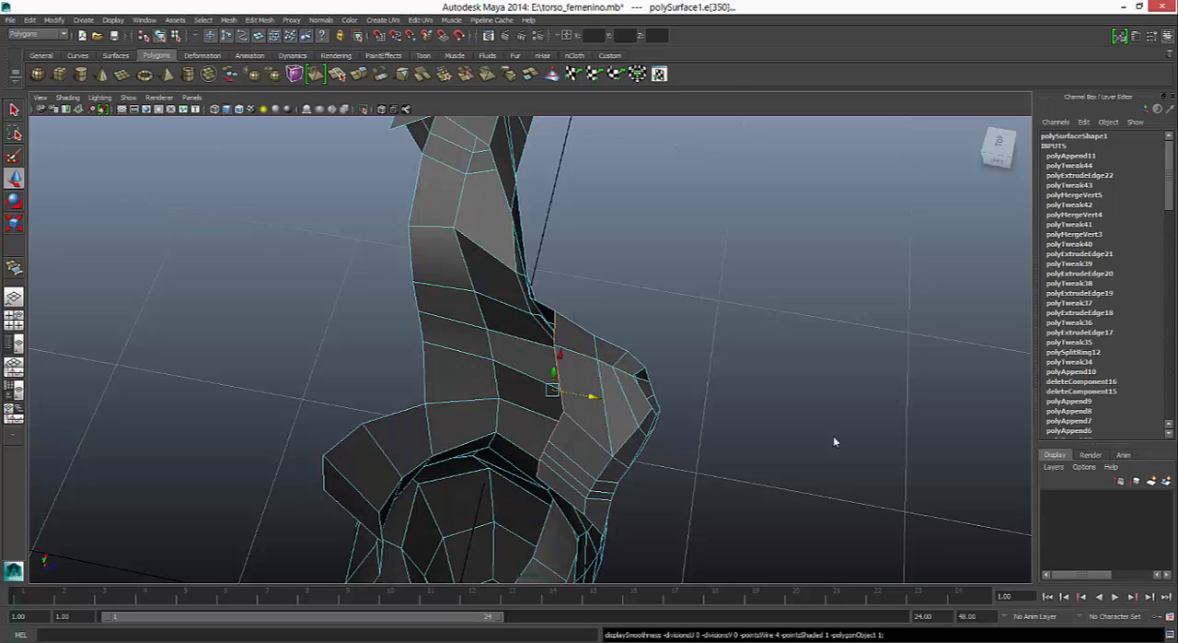
{"action": "left_click_drag", "start_coordinate": [835, 442], "coordinate": [835, 442], "text": "alt"}
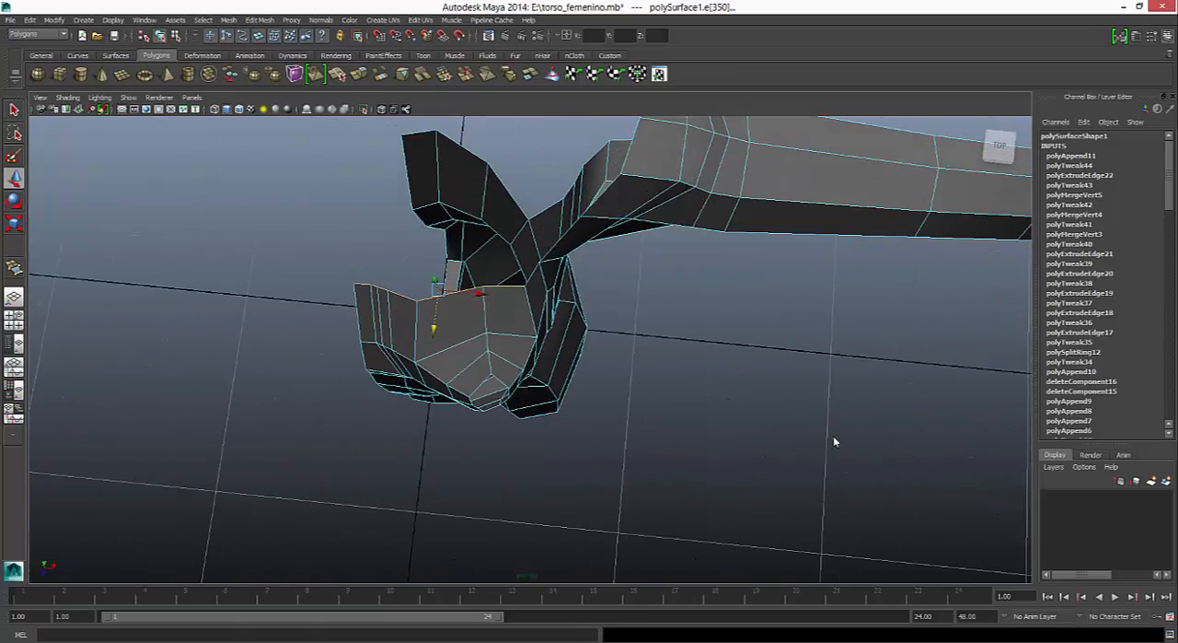
{"action": "right_click", "coordinate": [521, 362]}
{"action": "right_click_drag", "start_coordinate": [520, 362], "coordinate": [468, 362]}
{"action": "left_click", "coordinate": [488, 351]}
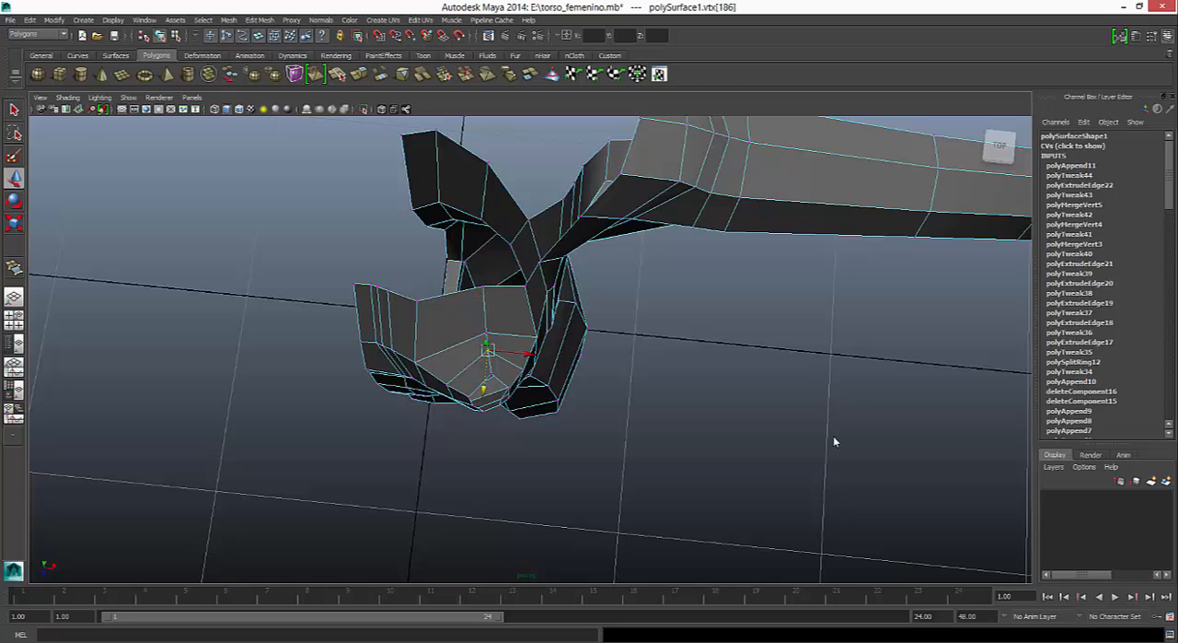
{"action": "left_click", "coordinate": [491, 376], "text": "shift"}
{"action": "left_click", "coordinate": [835, 442]}
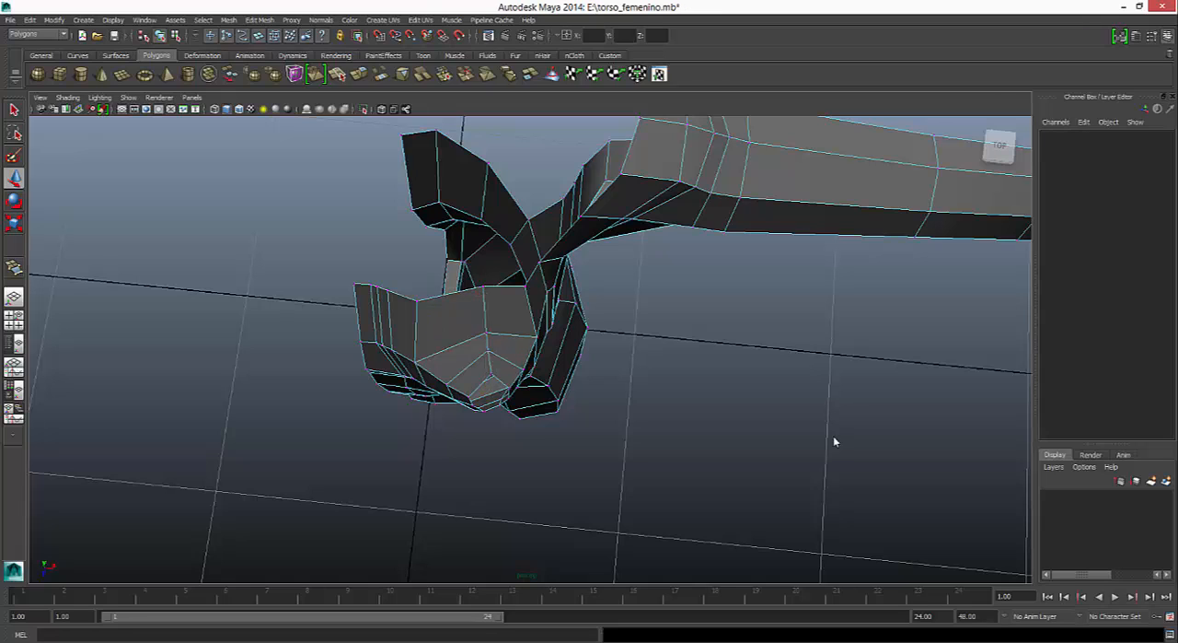
{"action": "left_click", "coordinate": [488, 350]}
{"action": "left_click", "coordinate": [486, 396], "text": "shift"}
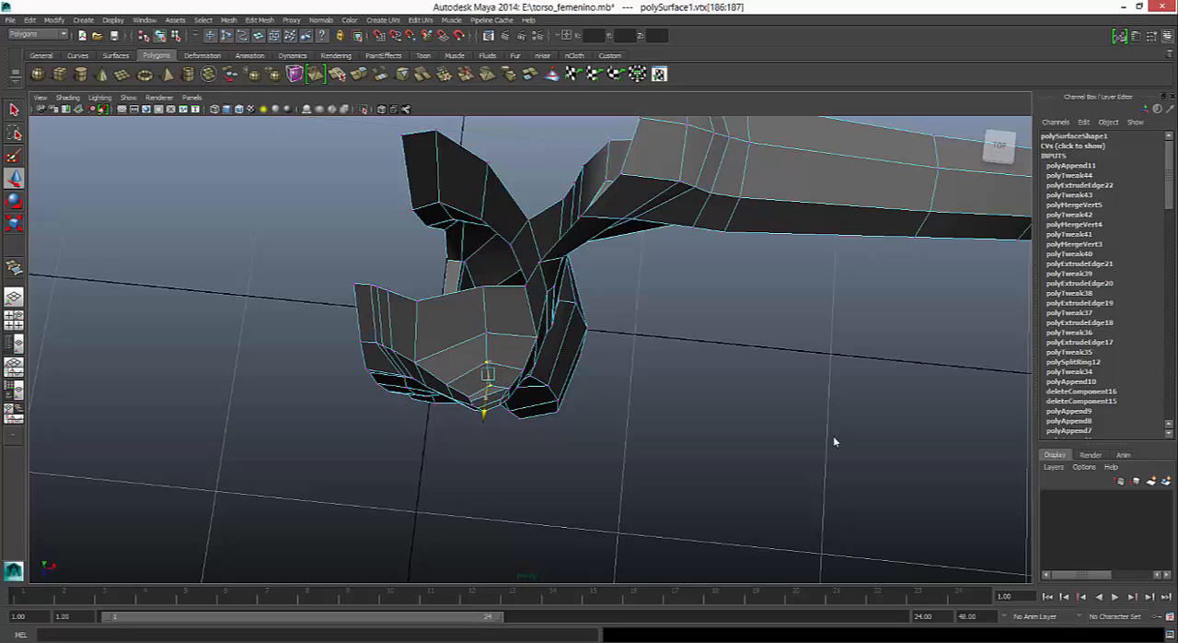
{"action": "left_click_drag", "start_coordinate": [528, 378], "coordinate": [532, 377]}
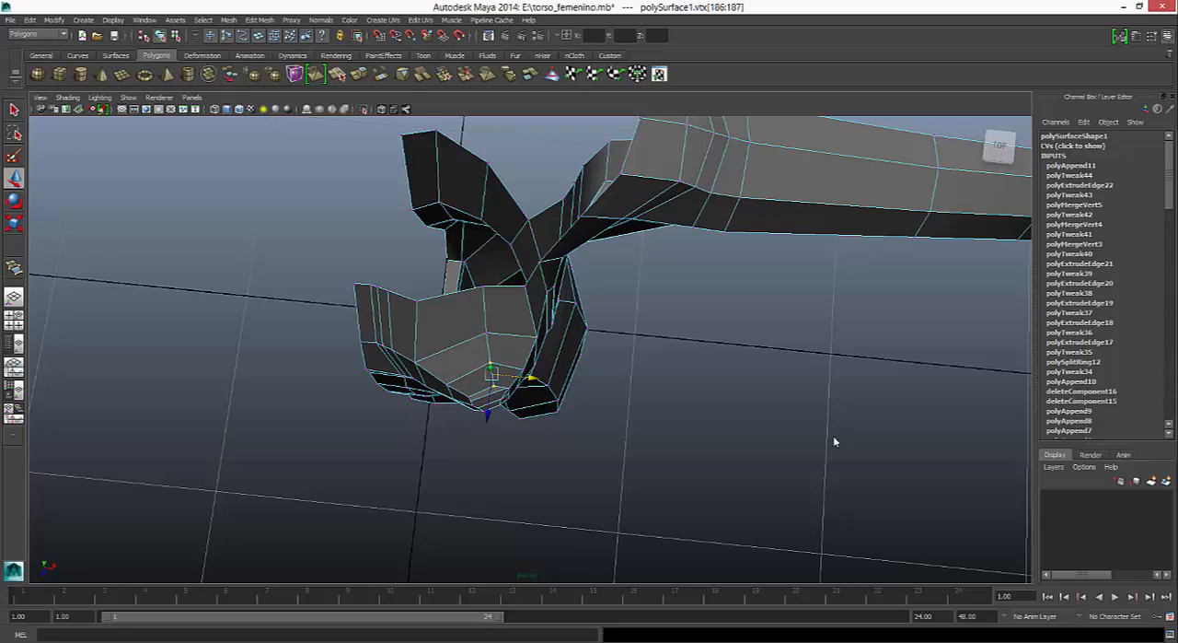
- Nudge the outer breast loop's top vertex in depth, move the chest border's shoulder-side vertex outward, and check the smoothed shape
{"action": "left_click_drag", "start_coordinate": [836, 442], "coordinate": [836, 442], "text": "alt"}
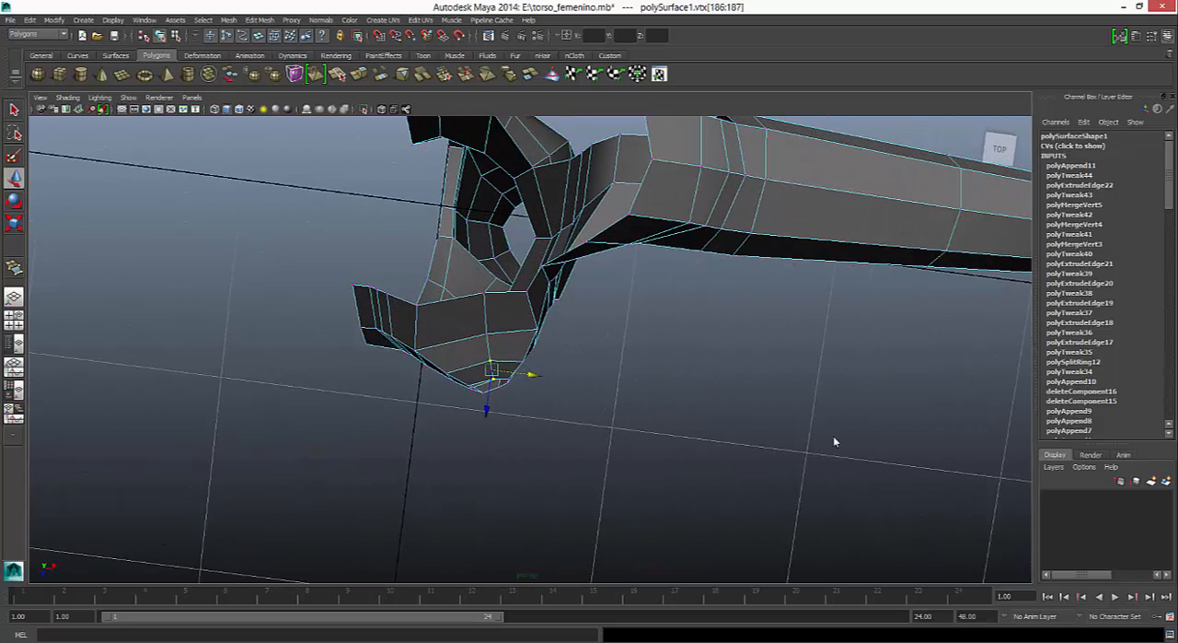
{"action": "left_click", "coordinate": [487, 335]}
{"action": "left_click_drag", "start_coordinate": [481, 373], "coordinate": [482, 371]}
{"action": "left_click", "coordinate": [538, 330]}
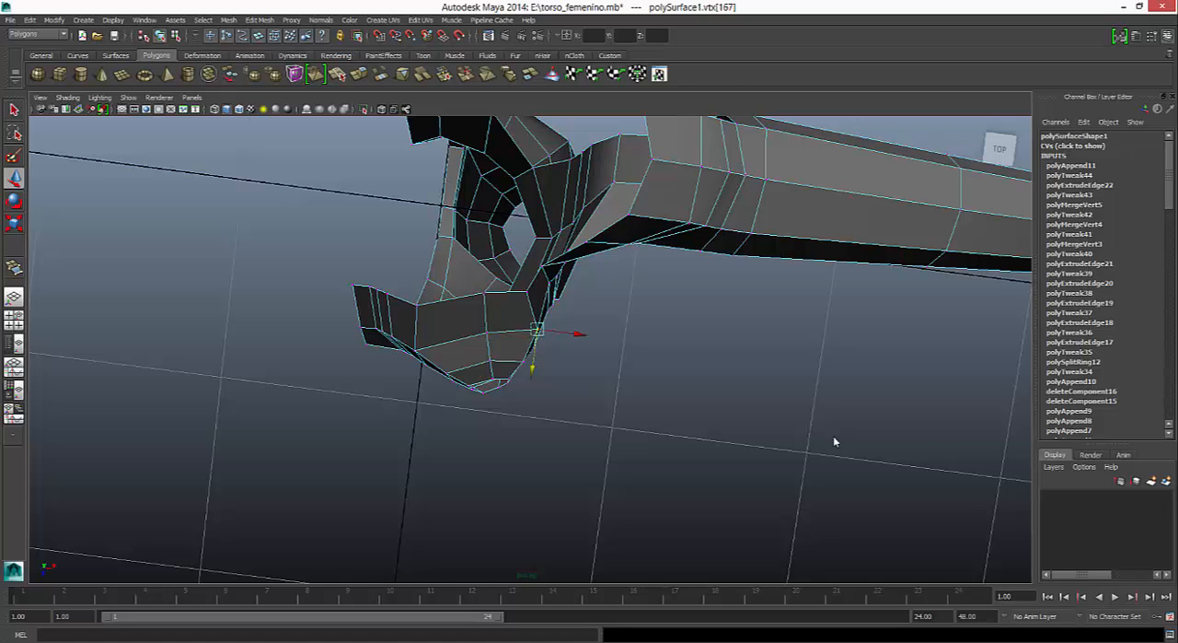
{"action": "left_click", "coordinate": [526, 292]}
{"action": "left_click_drag", "start_coordinate": [567, 296], "coordinate": [576, 297]}
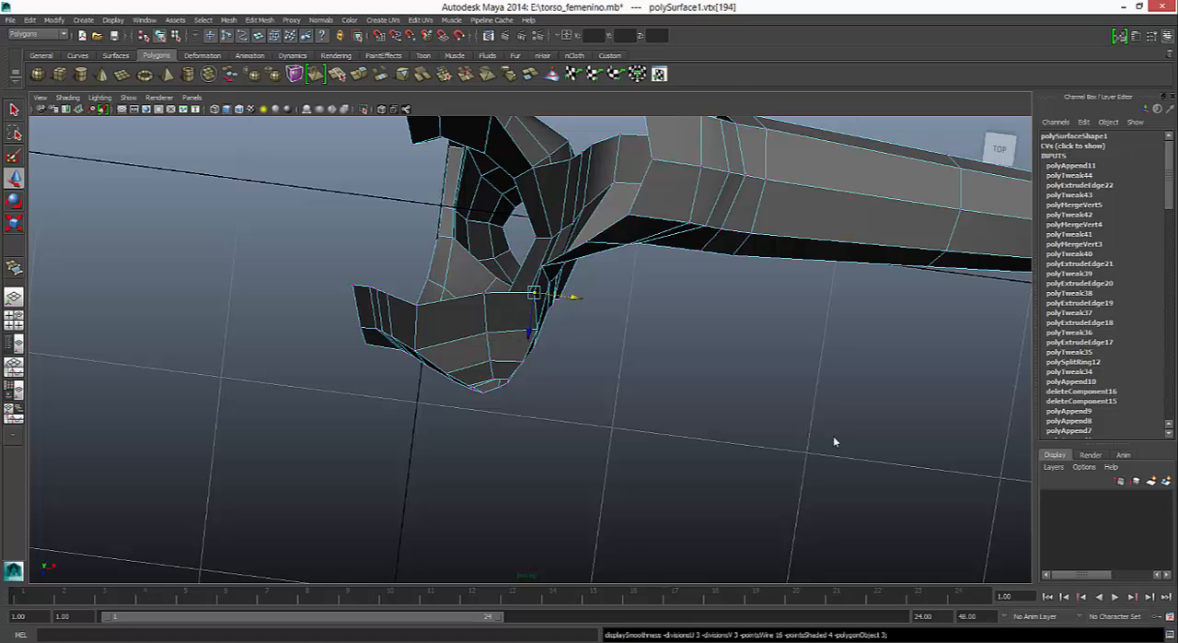
{"action": "key", "text": "3"}
{"action": "left_click_drag", "start_coordinate": [836, 442], "coordinate": [836, 438], "text": "alt"}
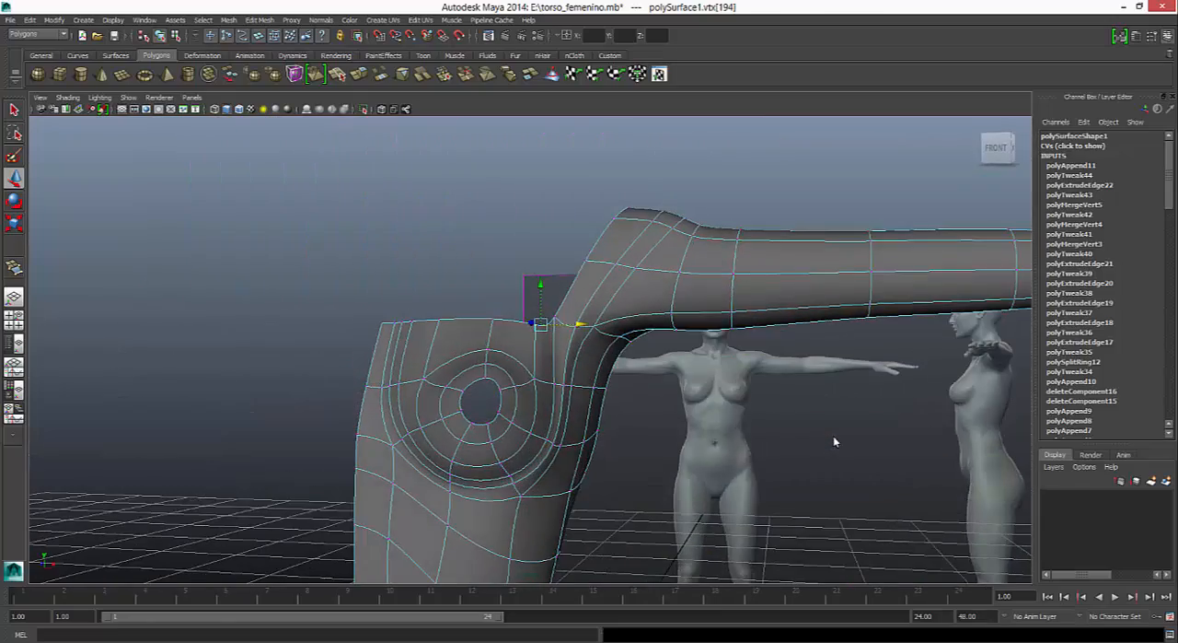
{"action": "key", "text": "1"}
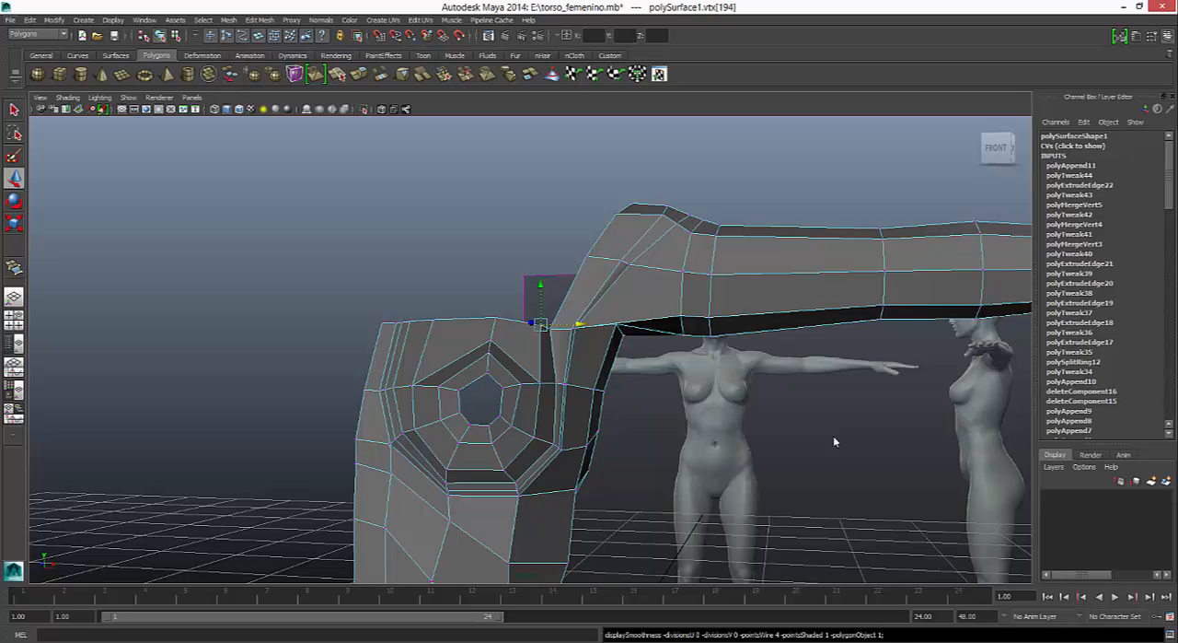
- Select the four vertices of the middle closely spaced loop along the breast's lower edge
{"action": "left_click", "coordinate": [836, 442]}
{"action": "key", "text": "space"}
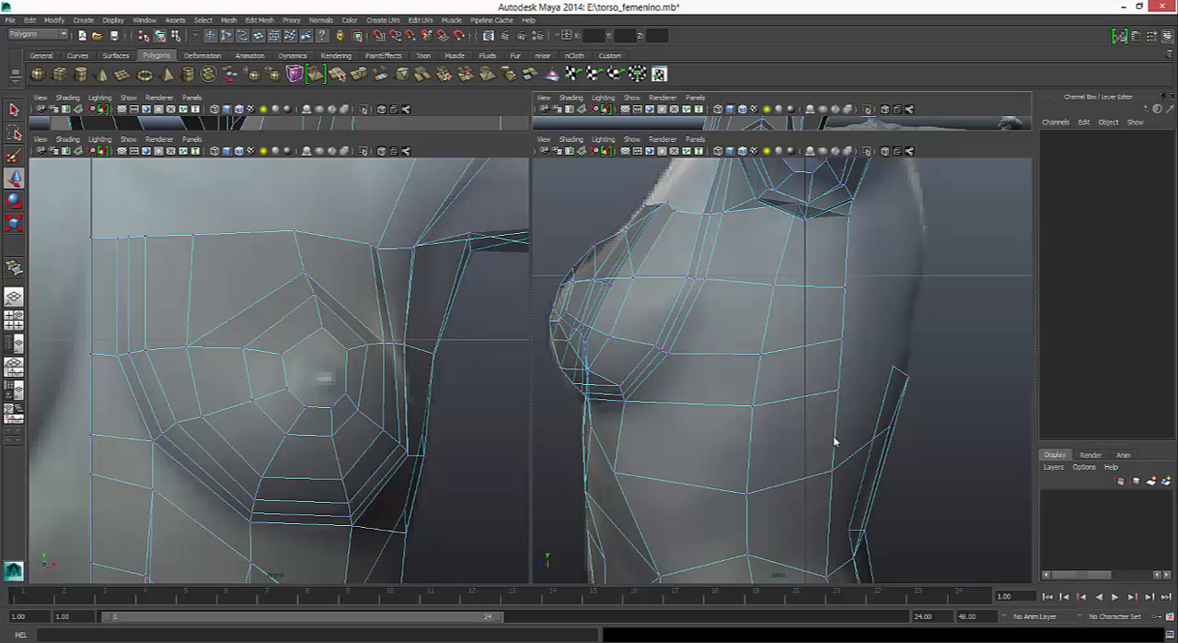
{"action": "key", "text": "ctrl+z"}
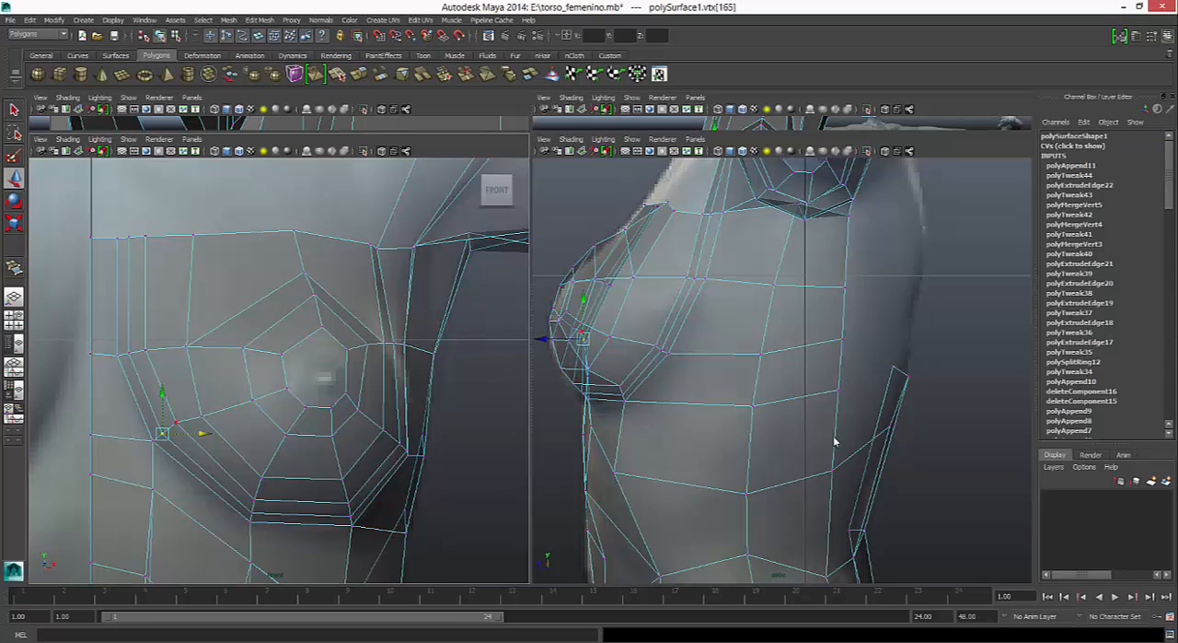
{"action": "key", "text": "ctrl+z"}
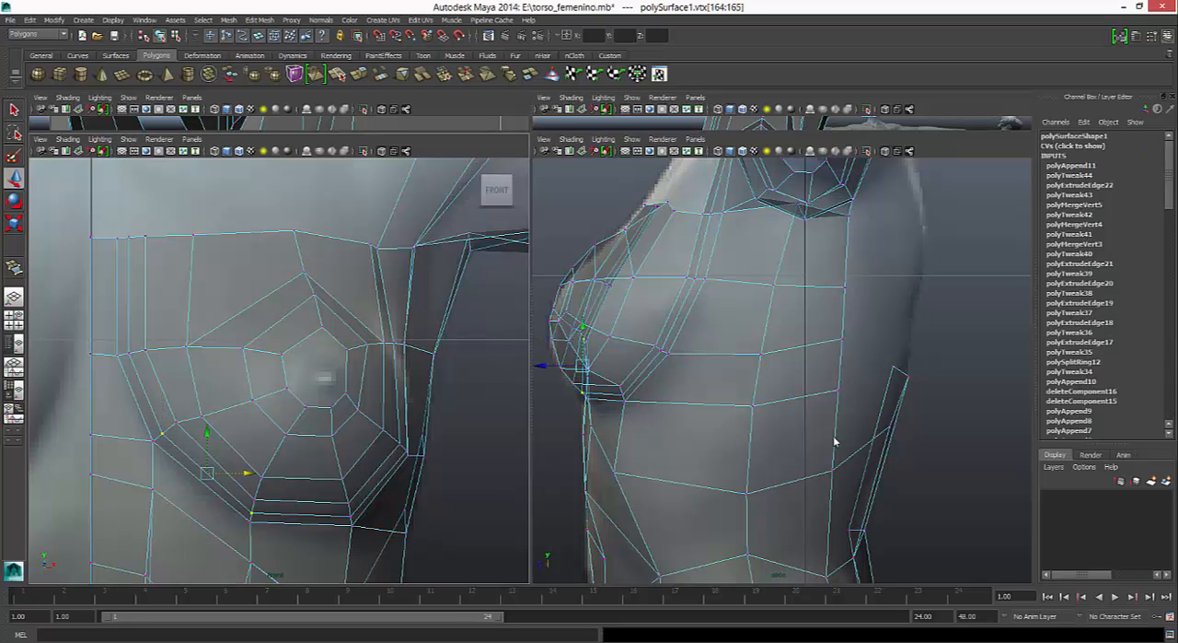
{"action": "key", "text": "ctrl+z"}
{"action": "key", "text": "ctrl+z"}
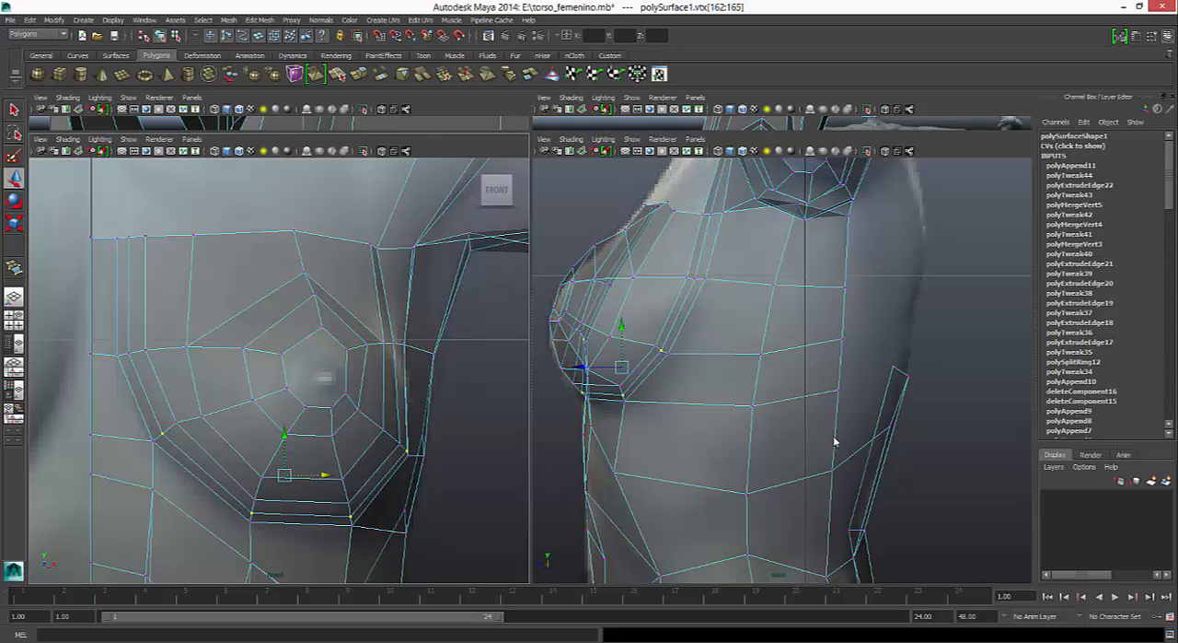
- Raise the middle tight loop's four vertices slightly under the breast, and move the inner tight loop's four vertices forward and down
{"action": "middle_click_drag", "start_coordinate": [836, 442], "coordinate": [835, 440]}
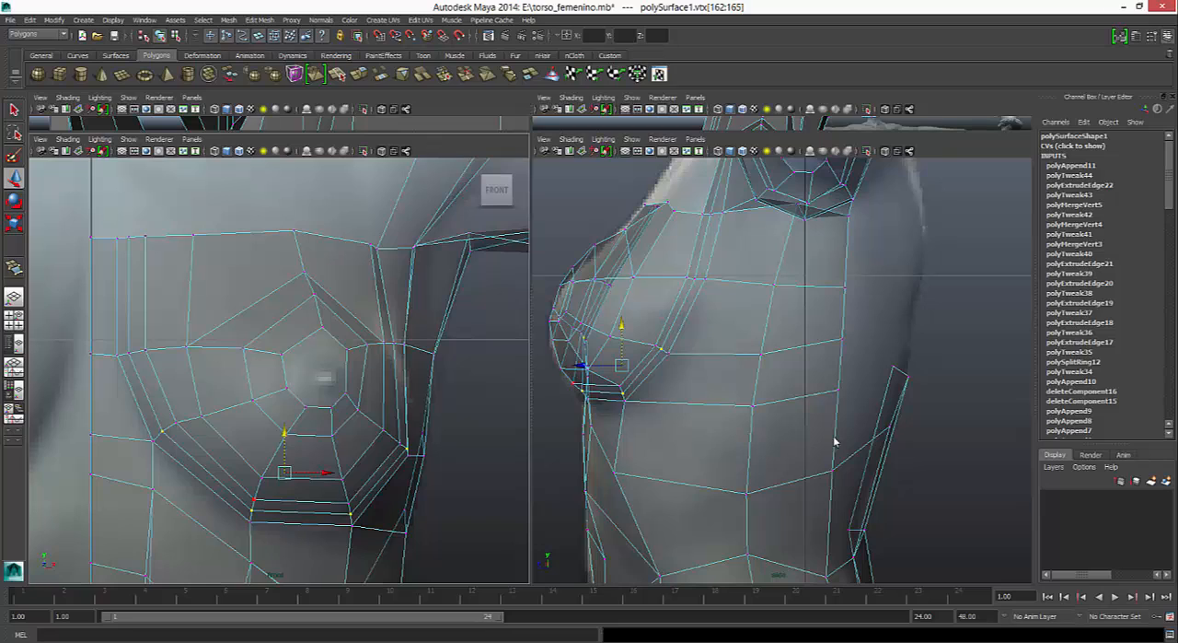
{"action": "key", "text": "ctrl+z"}
{"action": "key", "text": "ctrl+z"}
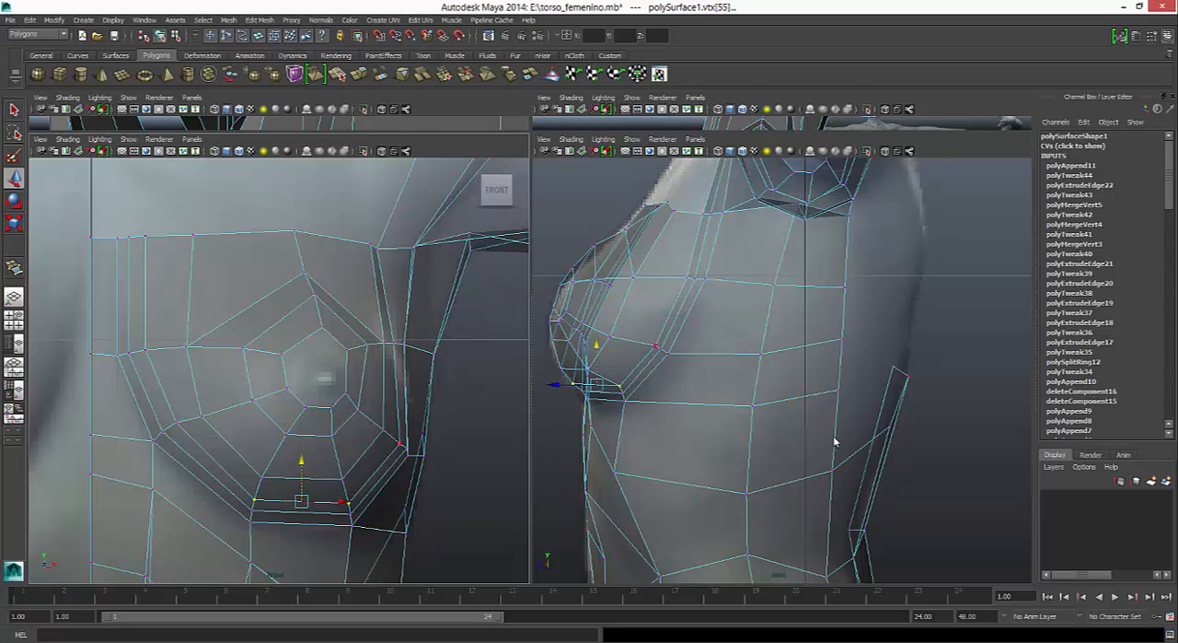
{"action": "key", "text": "ctrl+z"}
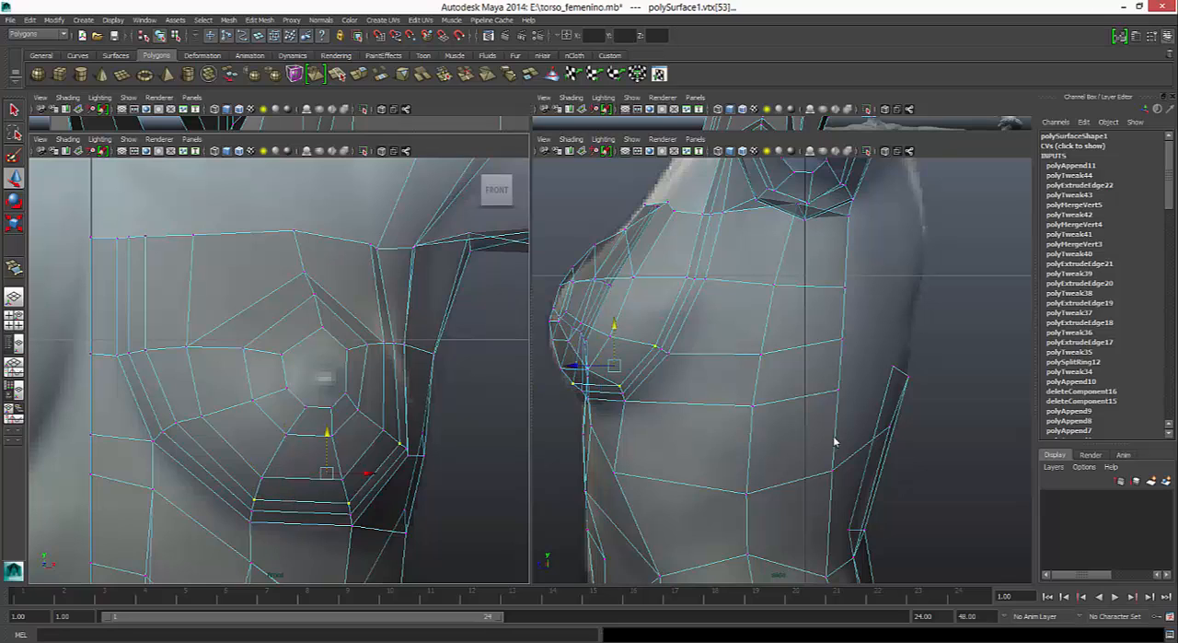
{"action": "key", "text": "ctrl+z"}
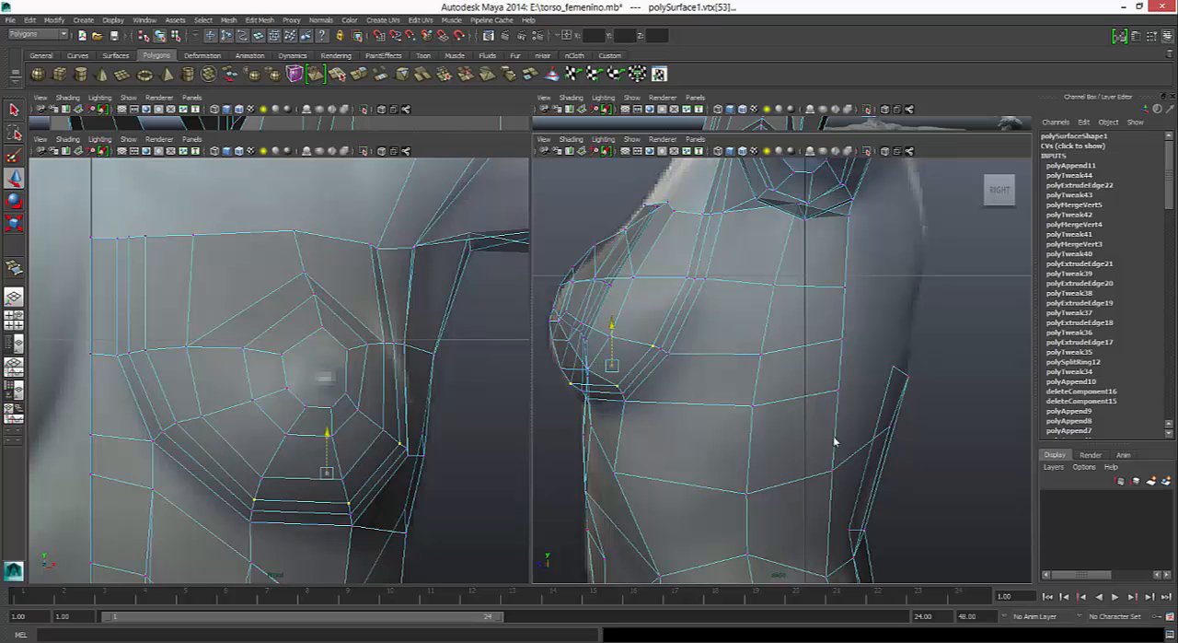
{"action": "key", "text": "ctrl+z"}
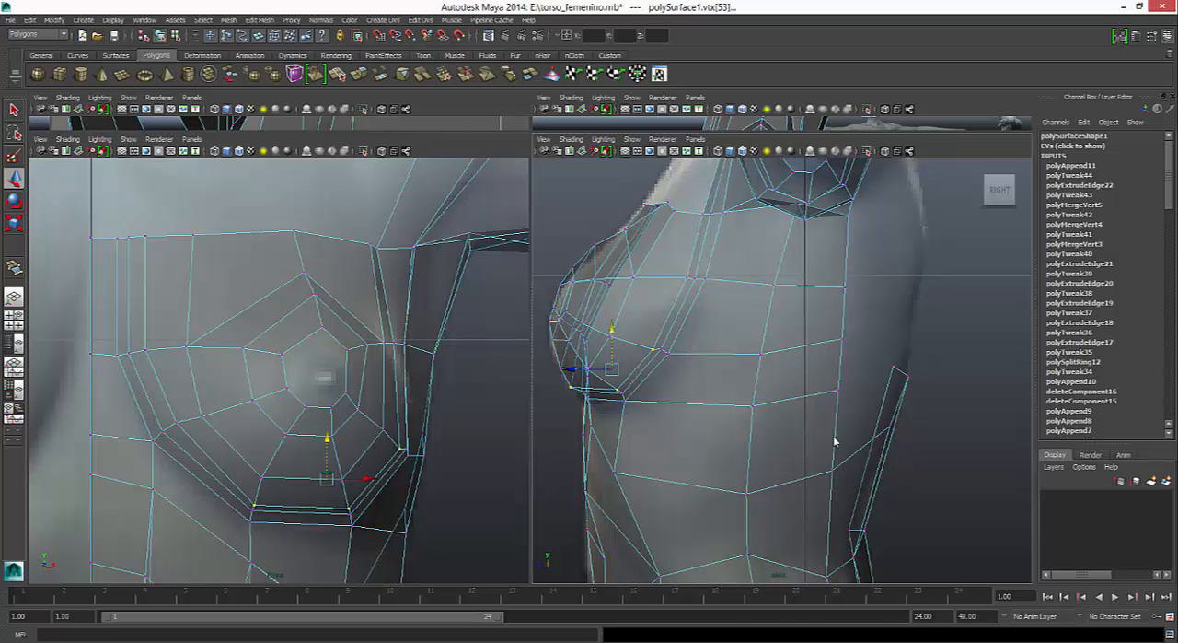
- Check the smoothed shape of the breast, return to the unsmoothed mesh and inspect the torso in perspective
{"action": "key", "text": "3"}
{"action": "key", "text": "space"}
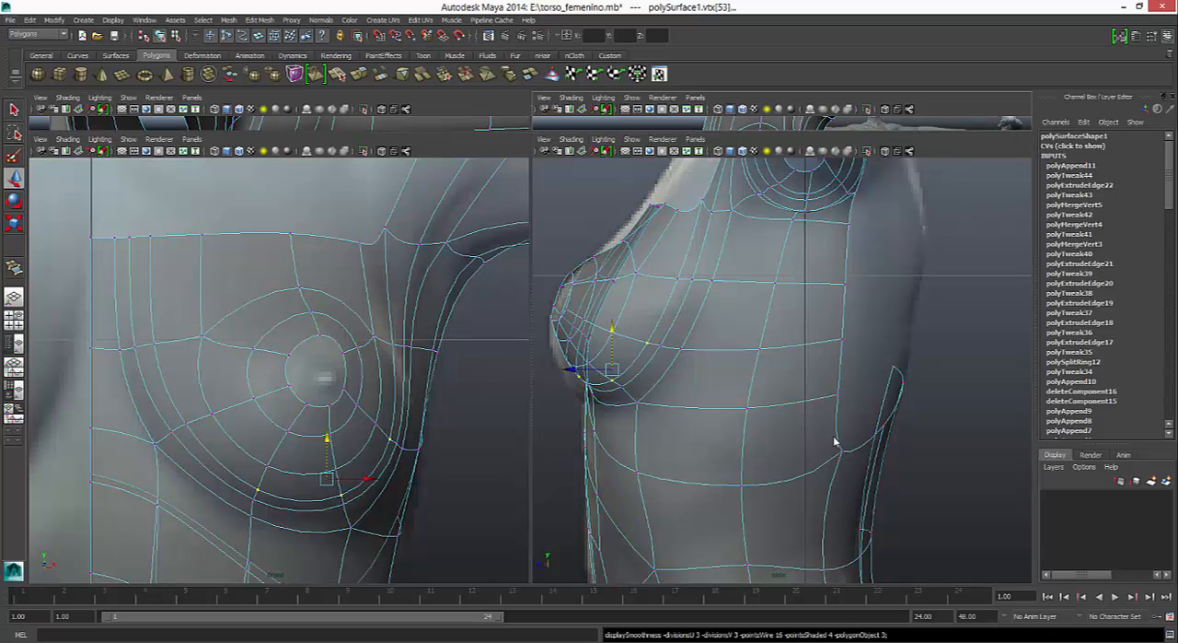
{"action": "left_click", "coordinate": [835, 442]}
{"action": "key", "text": "space"}
{"action": "mouse_move", "coordinate": [835, 441]}
{"action": "left_mouse_down", "text": "alt"}
{"action": "mouse_move", "coordinate": [681, 442]}
{"action": "mouse_move", "coordinate": [835, 441]}
{"action": "left_mouse_up", "text": "alt"}
{"action": "key", "text": "1"}
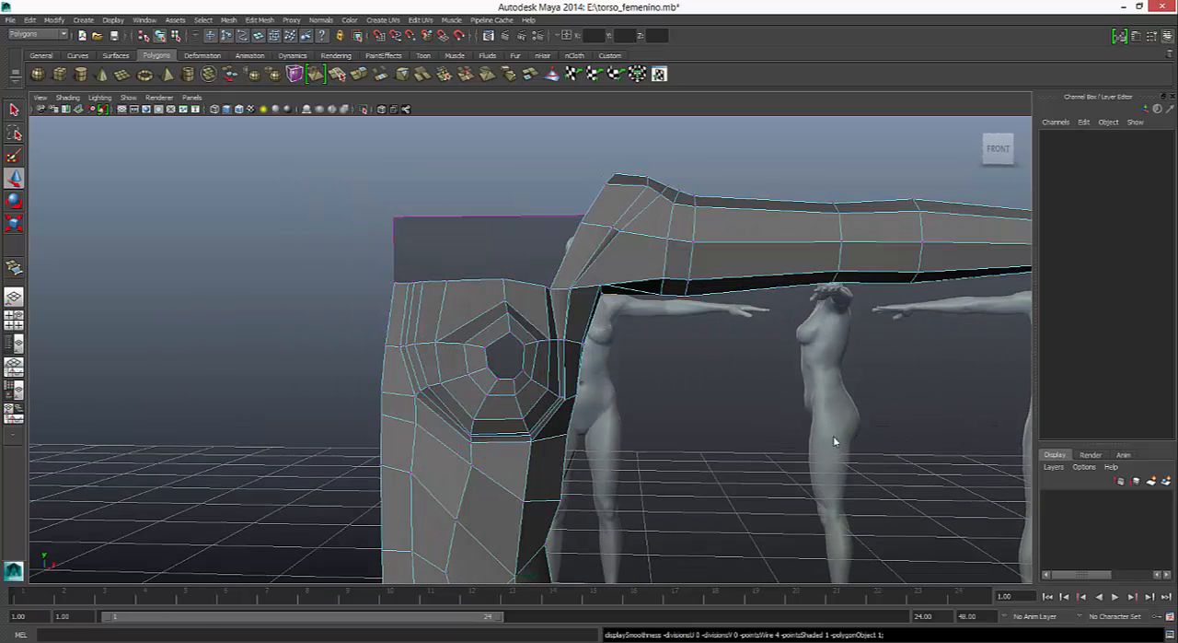
- Pull the two profile vertices beneath the nipple forward in the side view to match the reference silhouette
{"action": "key", "text": "space"}
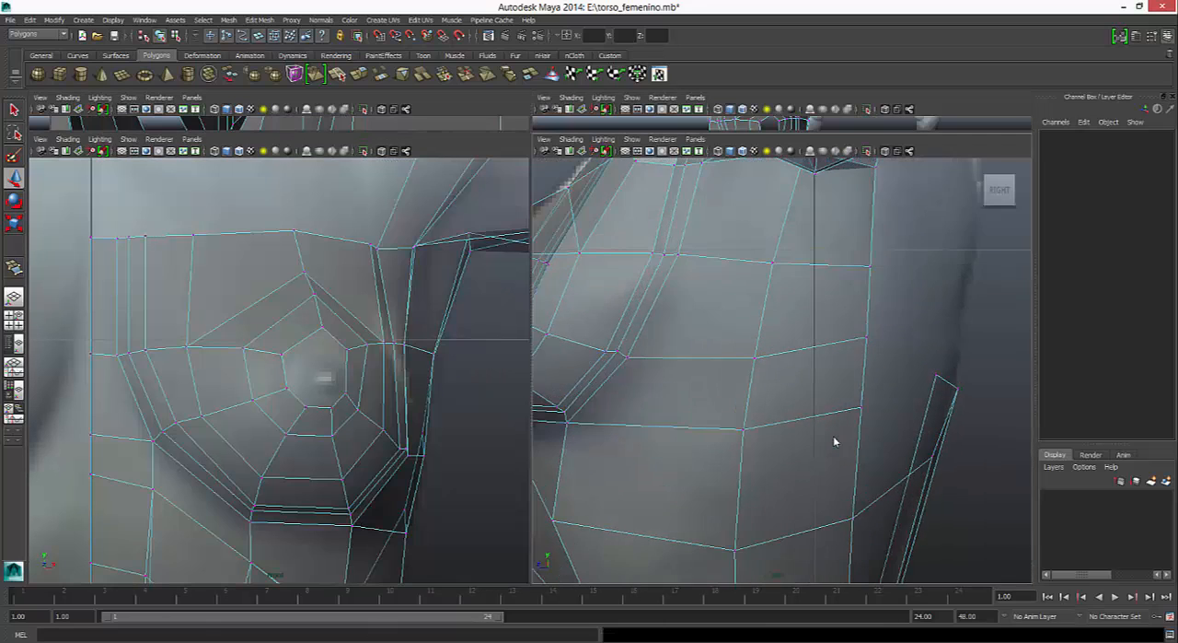
{"action": "middle_click_drag", "start_coordinate": [835, 442], "coordinate": [1005, 439], "text": "alt"}
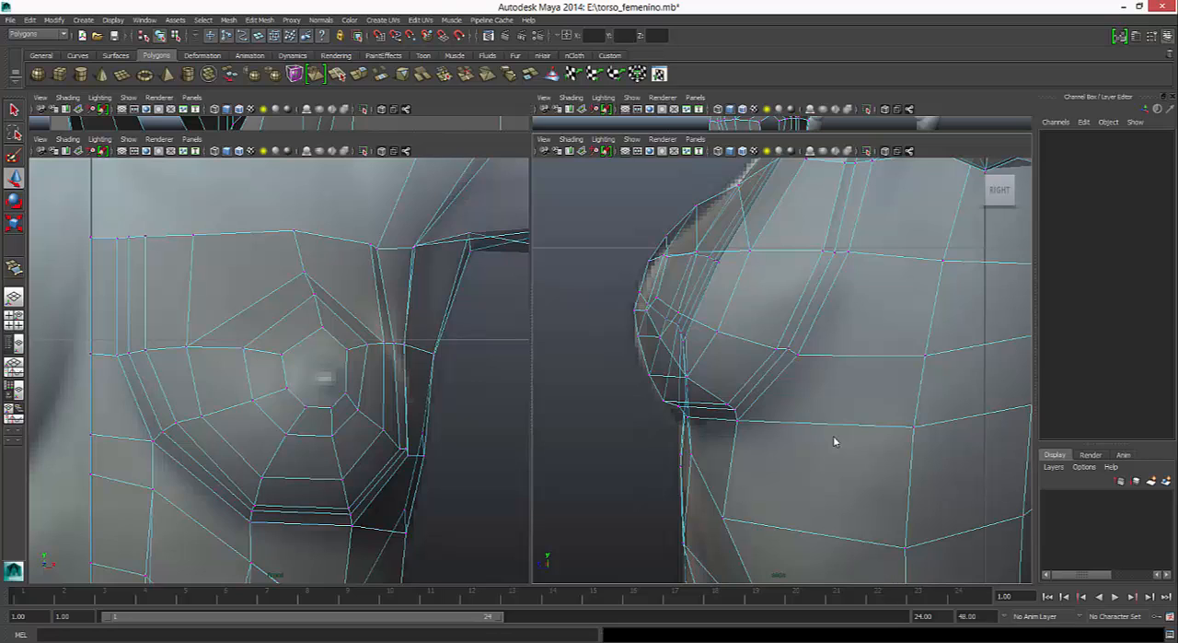
{"action": "left_click", "coordinate": [650, 375]}
{"action": "left_click_drag", "start_coordinate": [610, 374], "coordinate": [604, 375]}
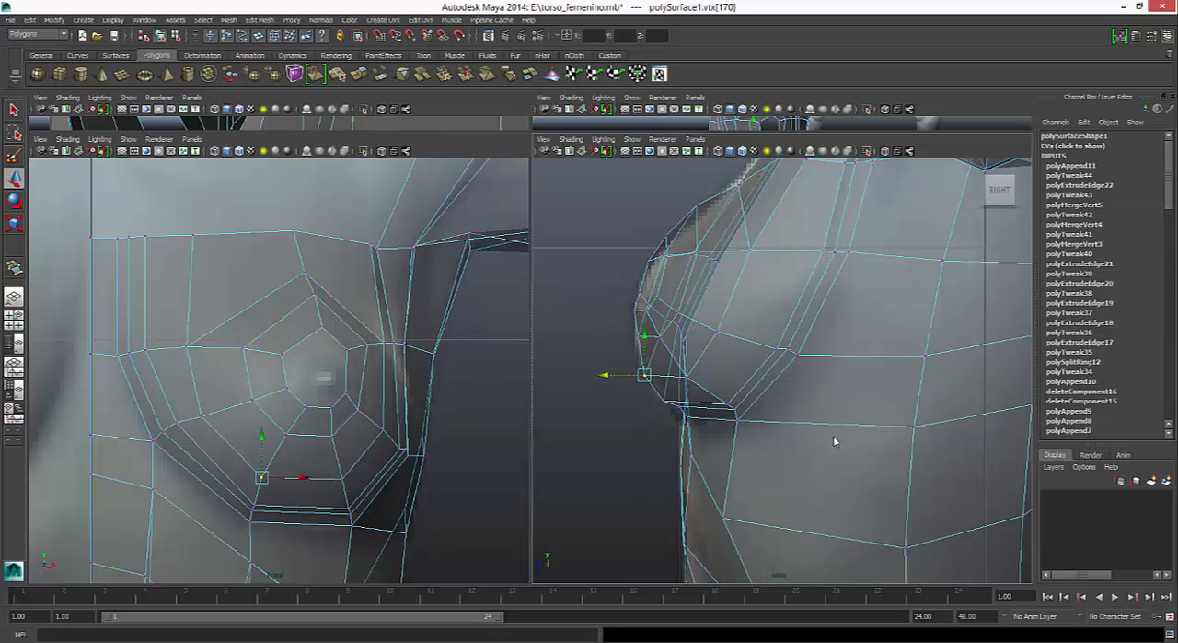
{"action": "key", "text": "Up"}
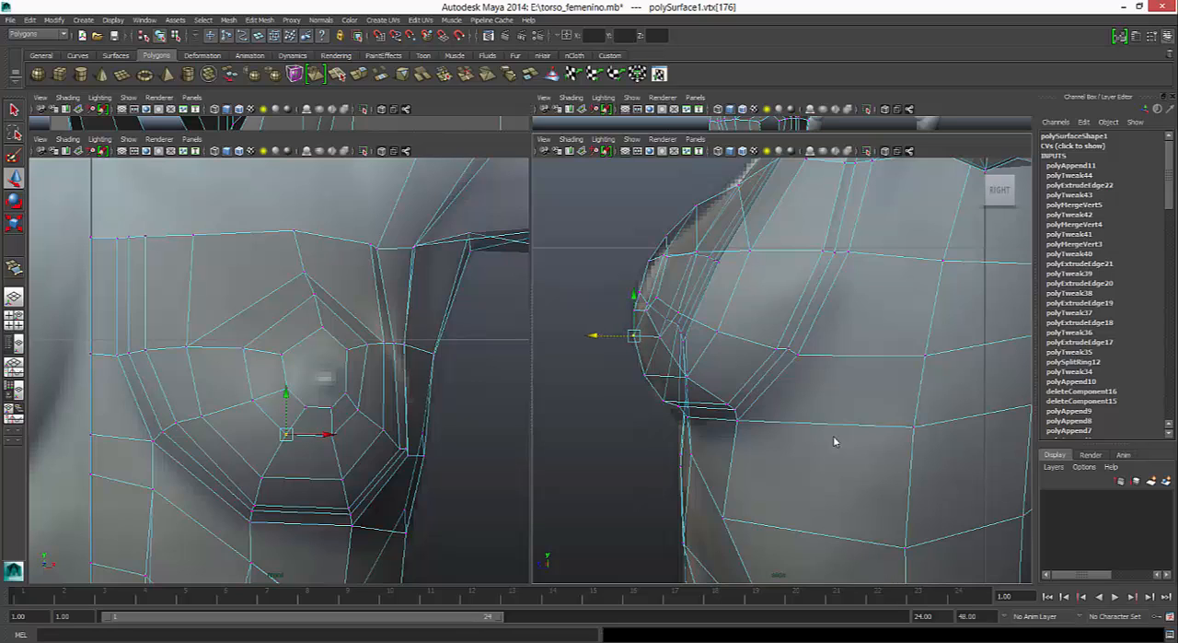
{"action": "key", "text": "Down"}
{"action": "left_click", "coordinate": [834, 441]}
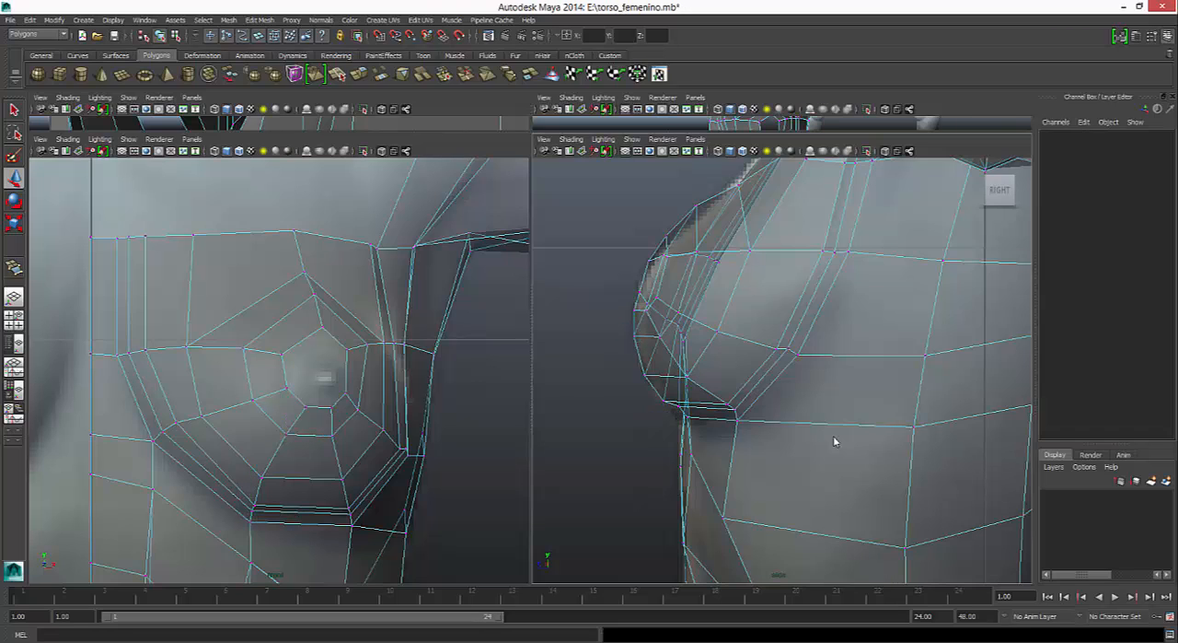
- Tighten the loops at the breast's bottom by lowering the middle loop's two bottom vertices and raising the outer loop's two
{"action": "key", "text": "ctrl+z"}
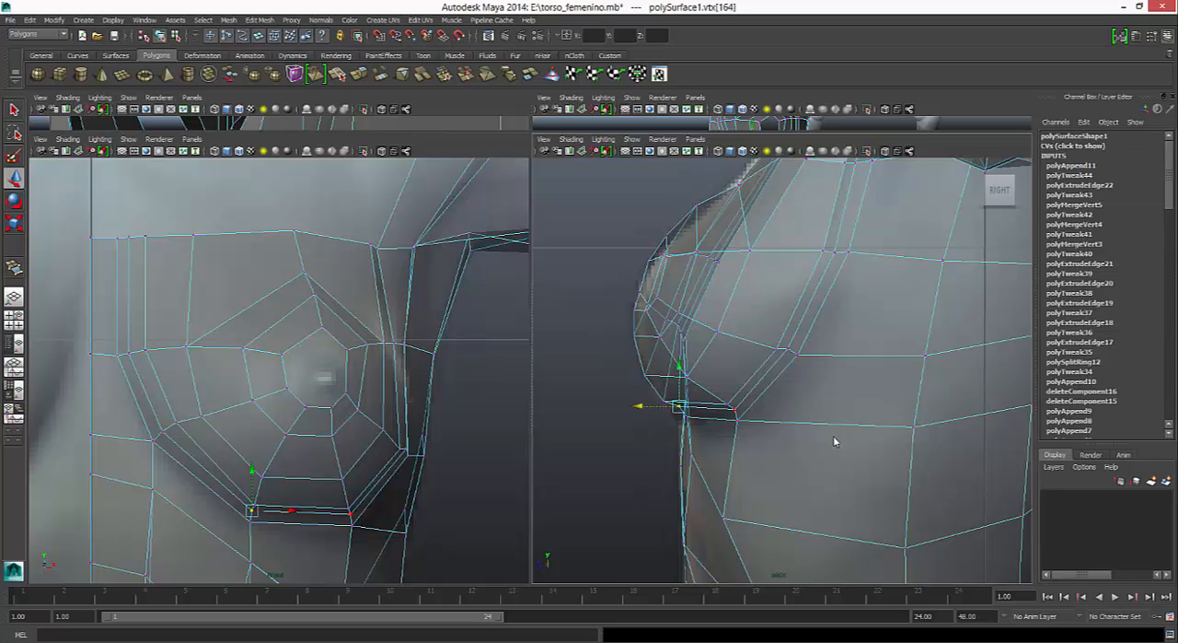
{"action": "key", "text": "ctrl+z"}
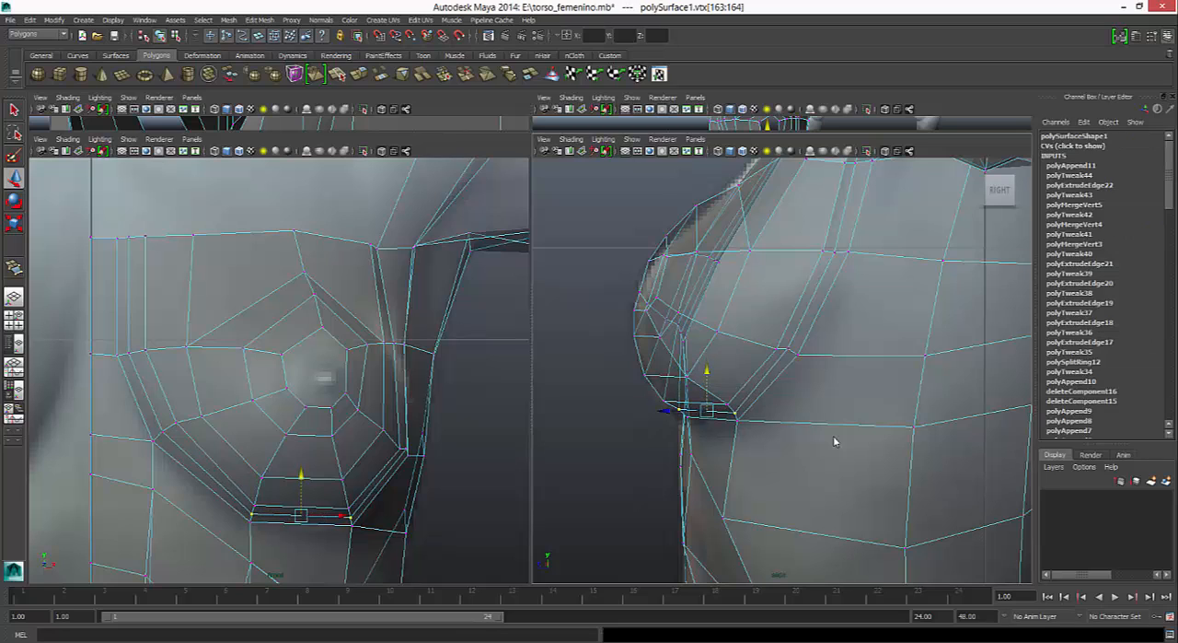
{"action": "key", "text": "ctrl+z"}
{"action": "key", "text": "ctrl+z"}
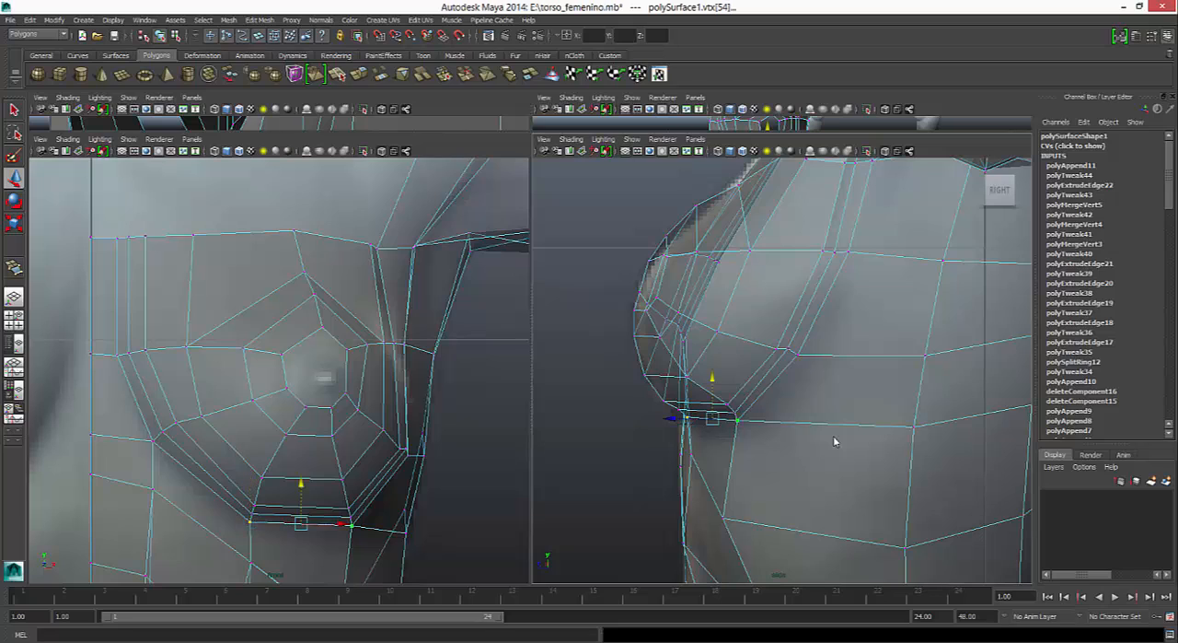
- Pull the armpit-side corner vertices of the tight lower breast loops forward, along with the inner tight loop's armpit-side bottom vertex
{"action": "key", "text": "ctrl+z"}
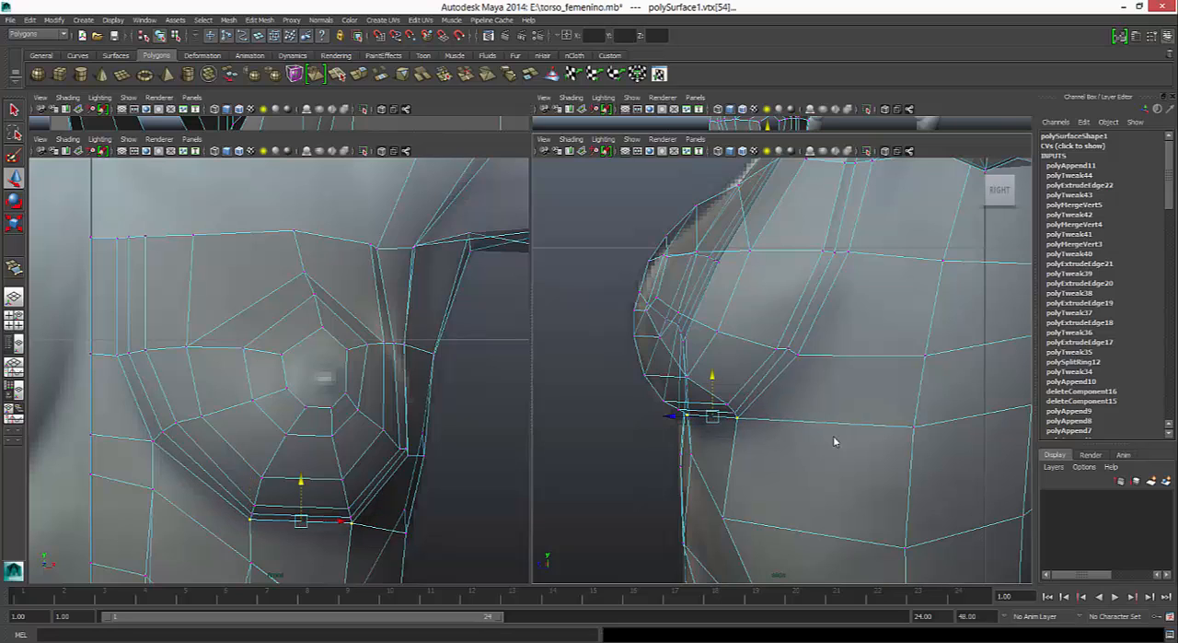
{"action": "key", "text": "ctrl+z"}
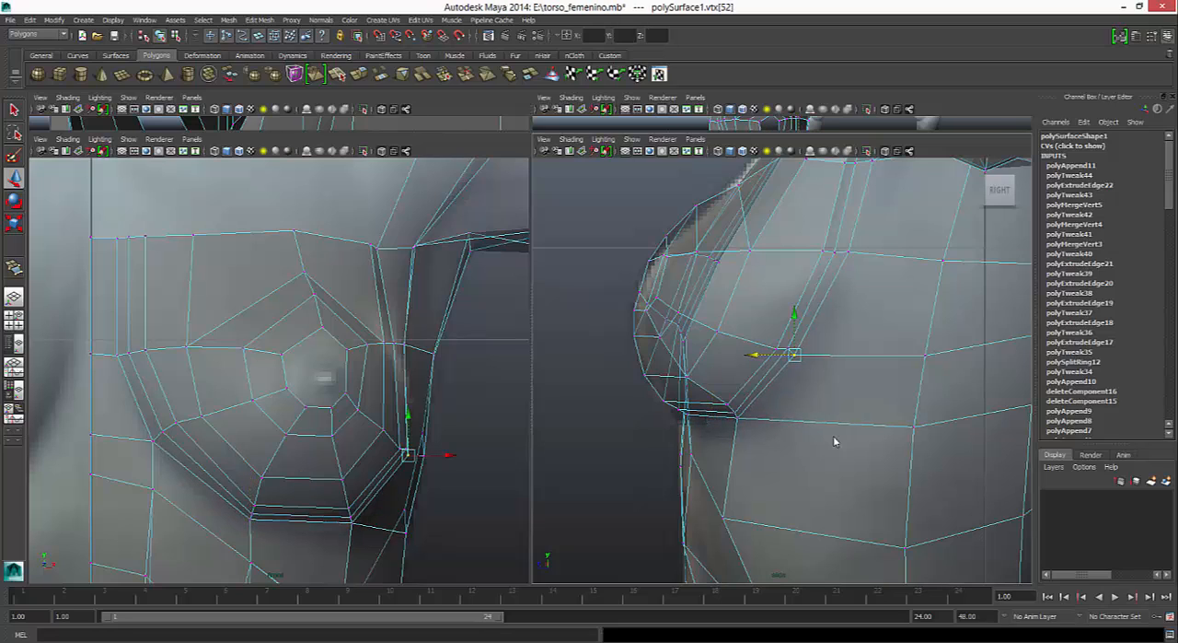
{"action": "key", "text": "ctrl+z"}
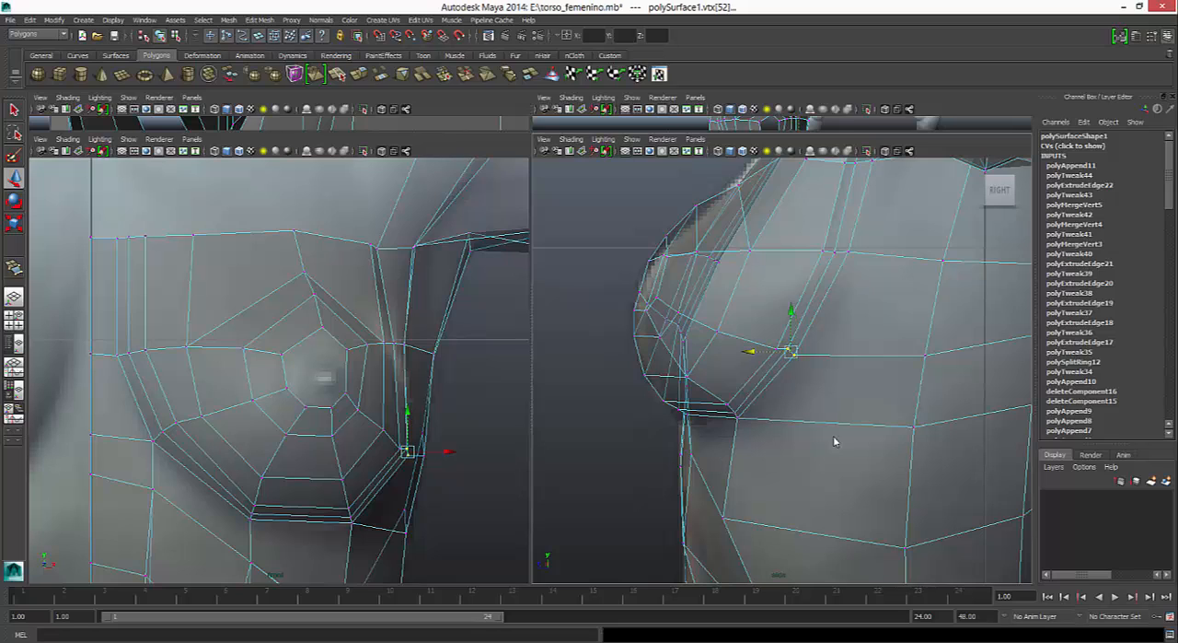
{"action": "key", "text": "ctrl+z"}
{"action": "key", "text": "ctrl+z"}
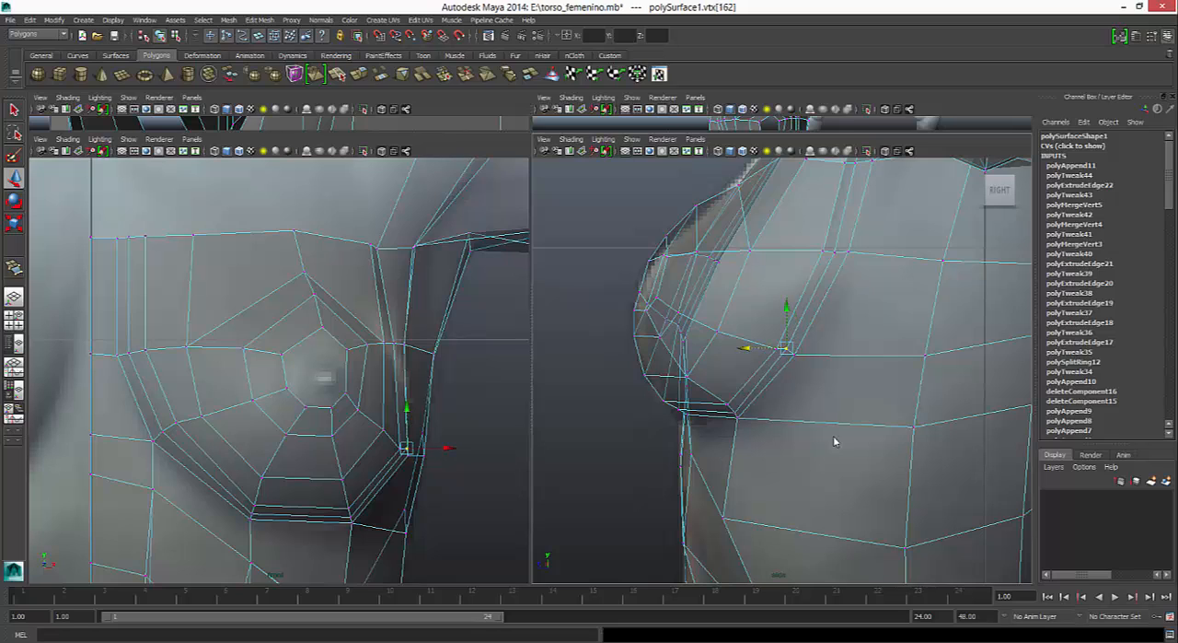
{"action": "key", "text": "ctrl+z"}
{"action": "key", "text": "ctrl+z"}
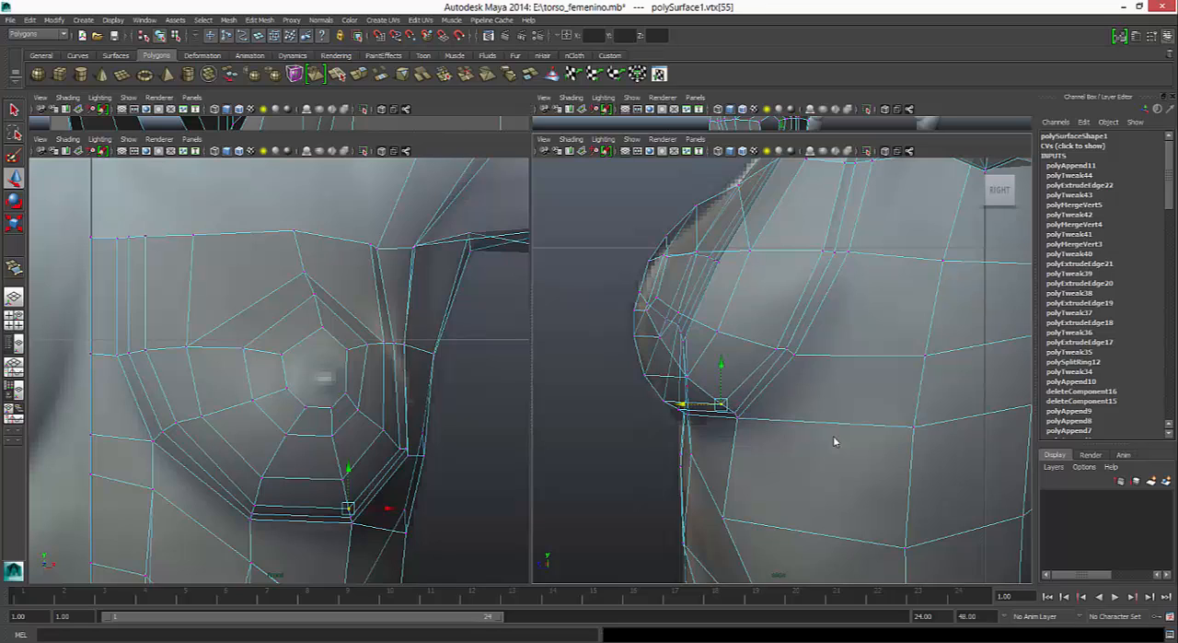
- Adjust the depth of the two armpit-side column vertices between the nipple ring and the tight loops below it
{"action": "key", "text": "ctrl+z"}
{"action": "key", "text": "ctrl+z"}
{"action": "key", "text": "ctrl+z"}
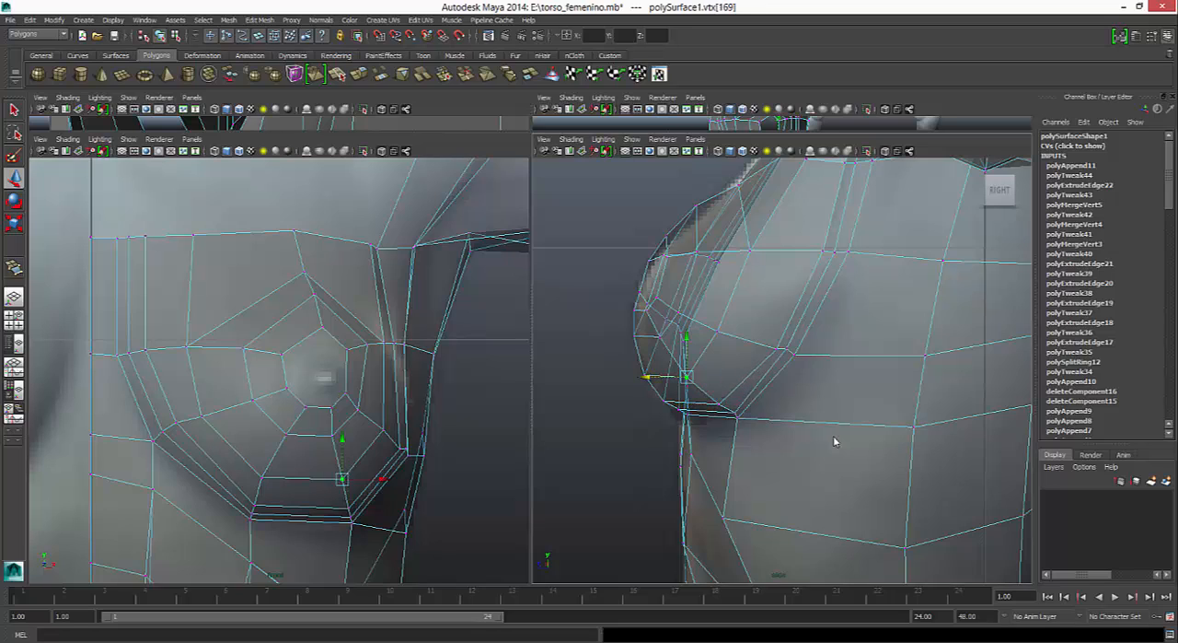
{"action": "key", "text": "ctrl+z"}
{"action": "key", "text": "ctrl+z"}
{"action": "key", "text": "ctrl+z"}
{"action": "key", "text": "ctrl+z"}
{"action": "key", "text": "ctrl+z"}
{"action": "key", "text": "ctrl+z"}
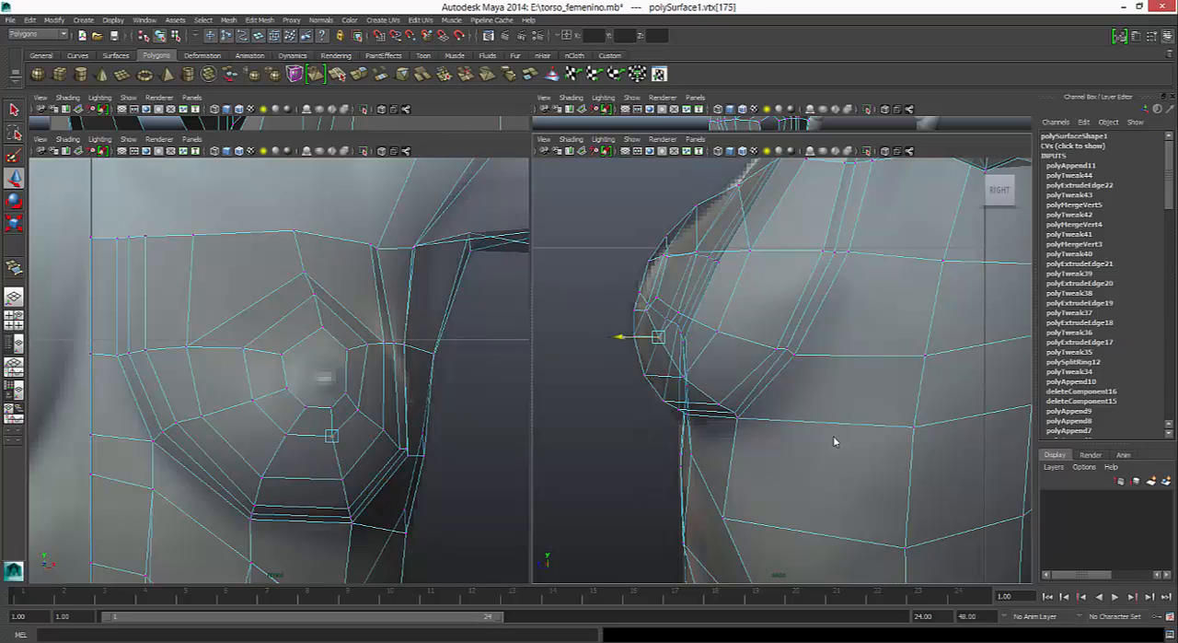
- Shift those two vertices of the armpit-side column below the nipple slightly outward in the front view
{"action": "key", "text": "ctrl+z"}
{"action": "key", "text": "ctrl+z"}
{"action": "key", "text": "ctrl+z"}
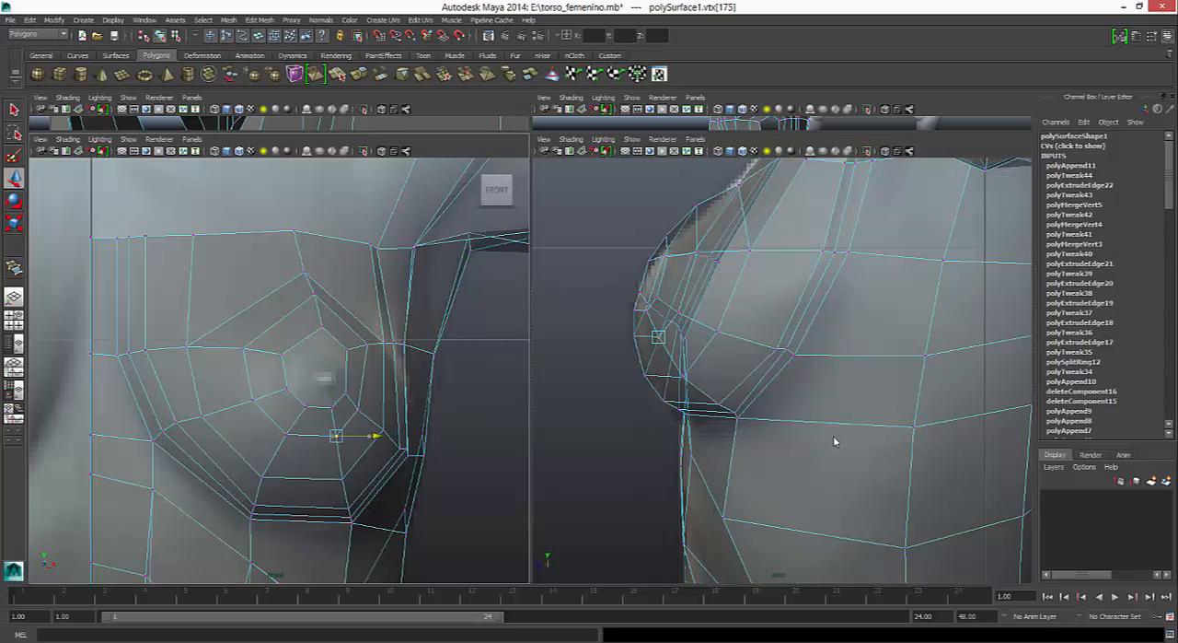
{"action": "key", "text": "ctrl+z"}
{"action": "key", "text": "ctrl+z"}
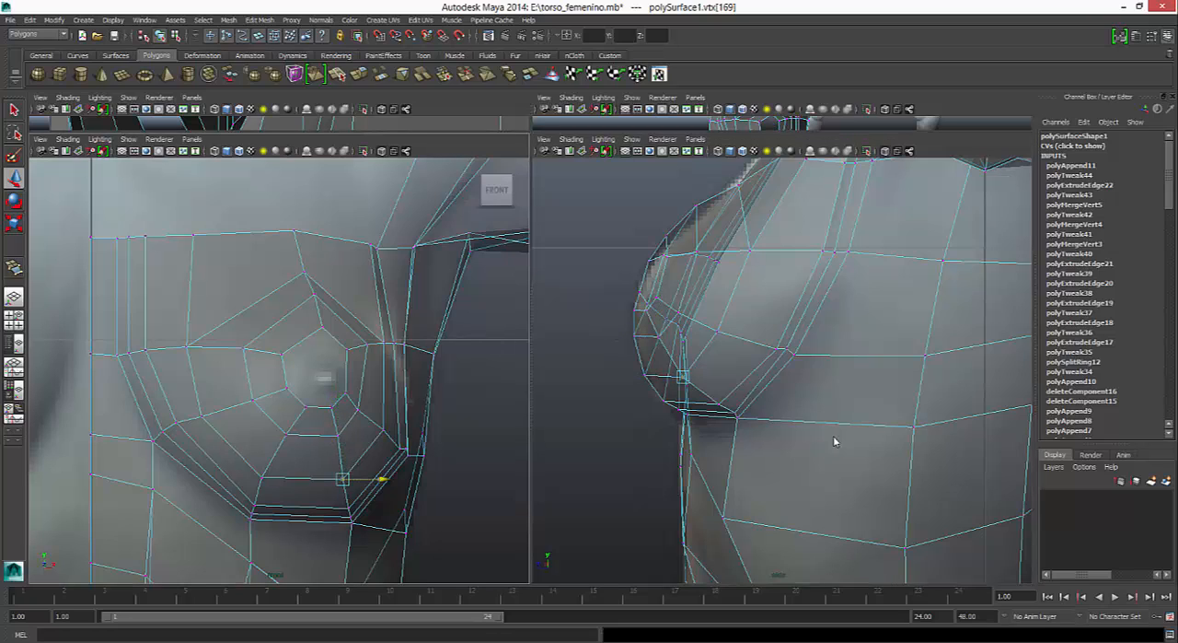
- Reposition the two vertices of the diagonal edge line running from the nipple ring down toward the armpit side
{"action": "key", "text": "ctrl+z"}
{"action": "key", "text": "ctrl+z"}
{"action": "key", "text": "ctrl+z"}
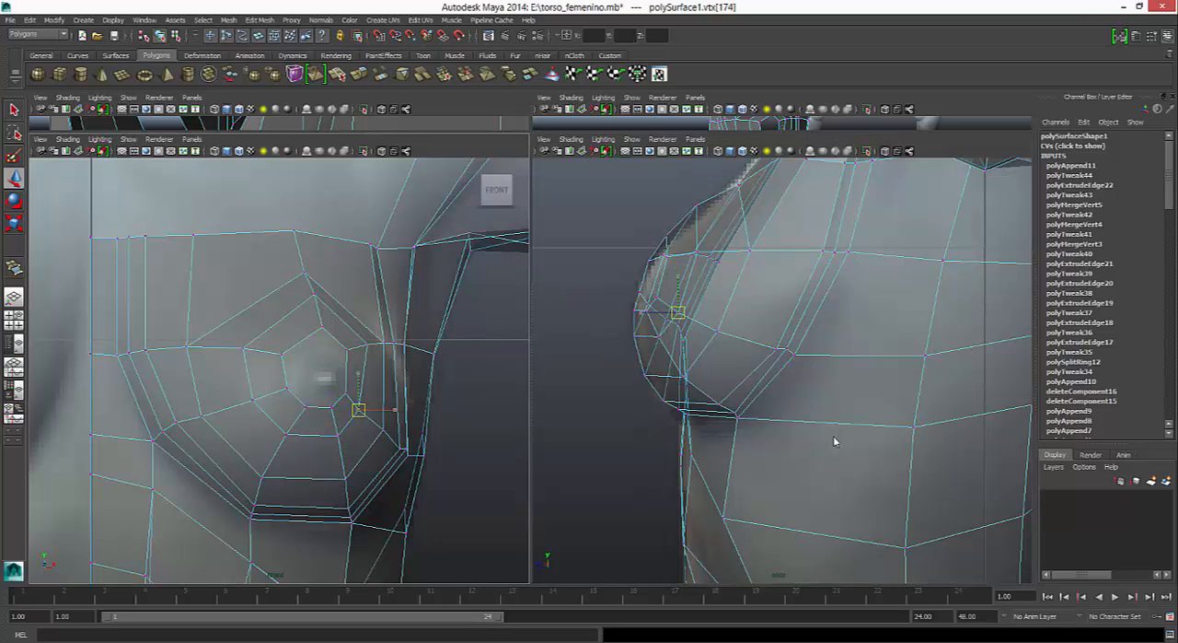
{"action": "key", "text": "ctrl+z"}
{"action": "key", "text": "ctrl+z"}
{"action": "key", "text": "ctrl+z"}
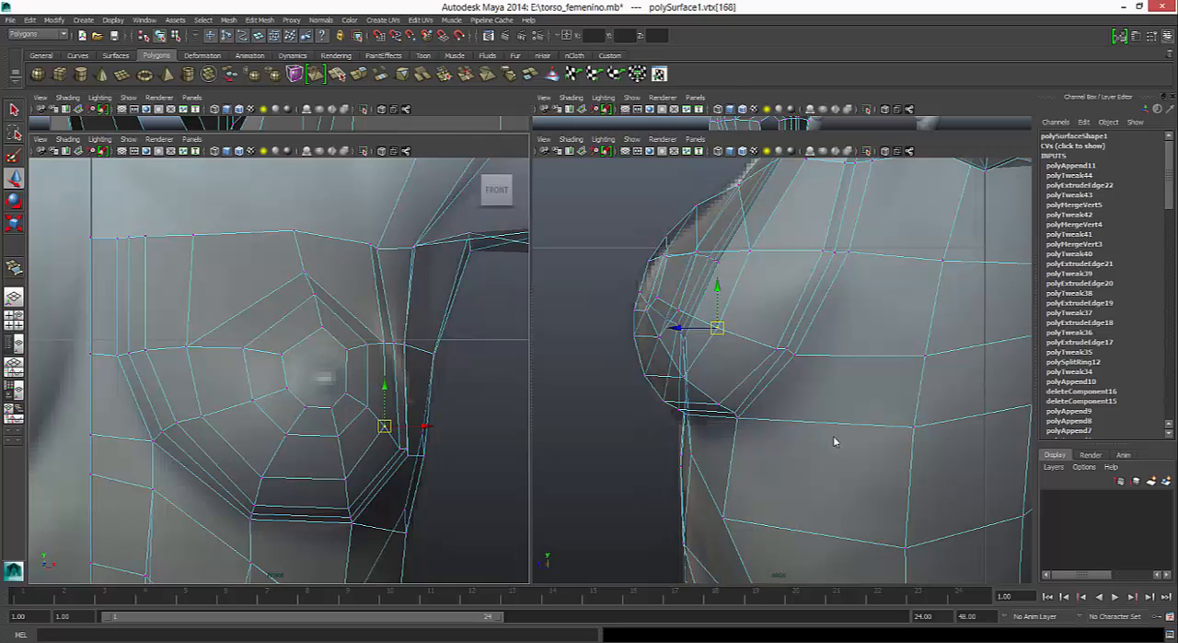
- Lower the nipple ring's top vertex slightly and shift its two armpit-side vertices outward
{"action": "key", "text": "ctrl+z"}
{"action": "key", "text": "ctrl+z"}
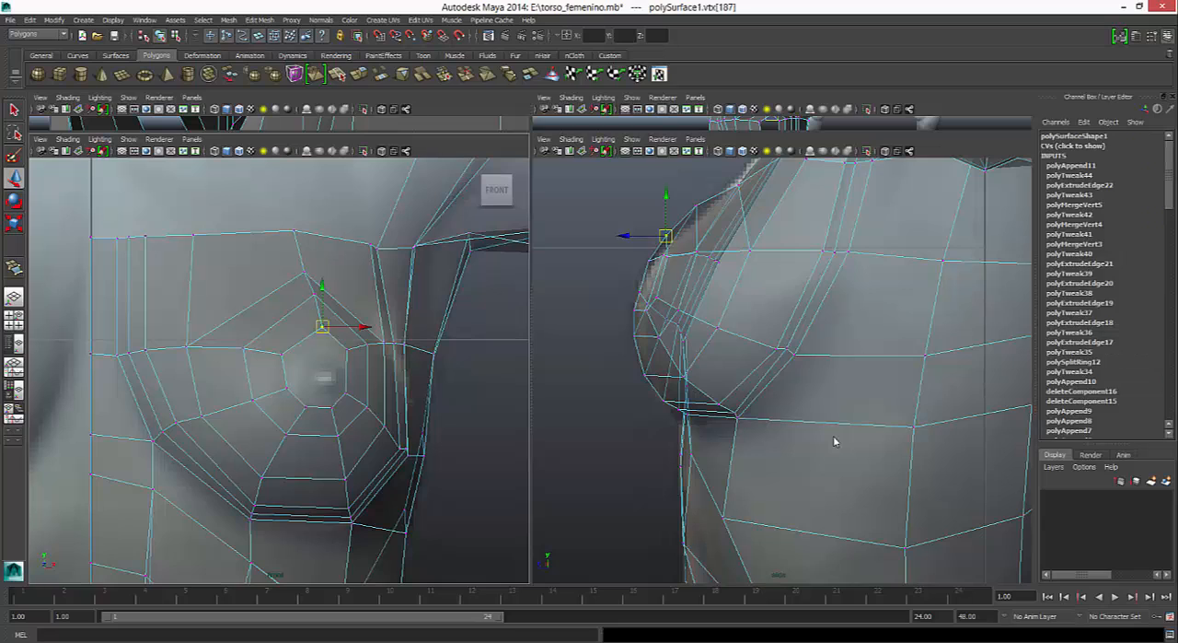
{"action": "key", "text": "ctrl+z"}
{"action": "key", "text": "ctrl+z"}
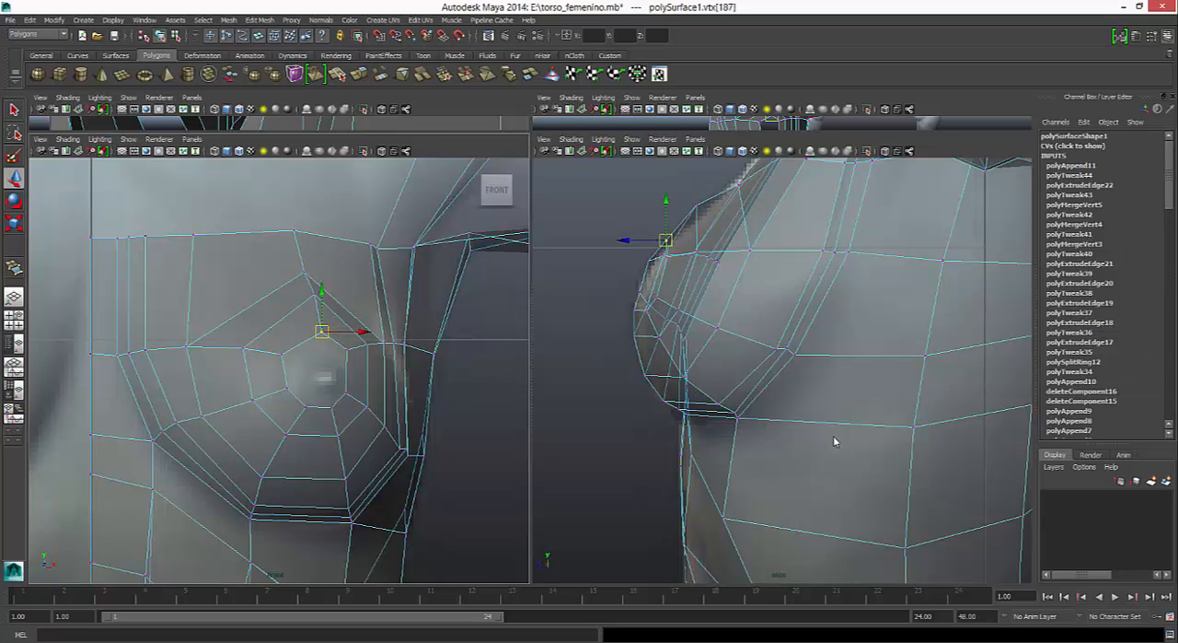
- Shift the nipple ring's two breastbone-side vertices toward the nipple and adjust its two bottom vertices sideways
{"action": "key", "text": "ctrl+z"}
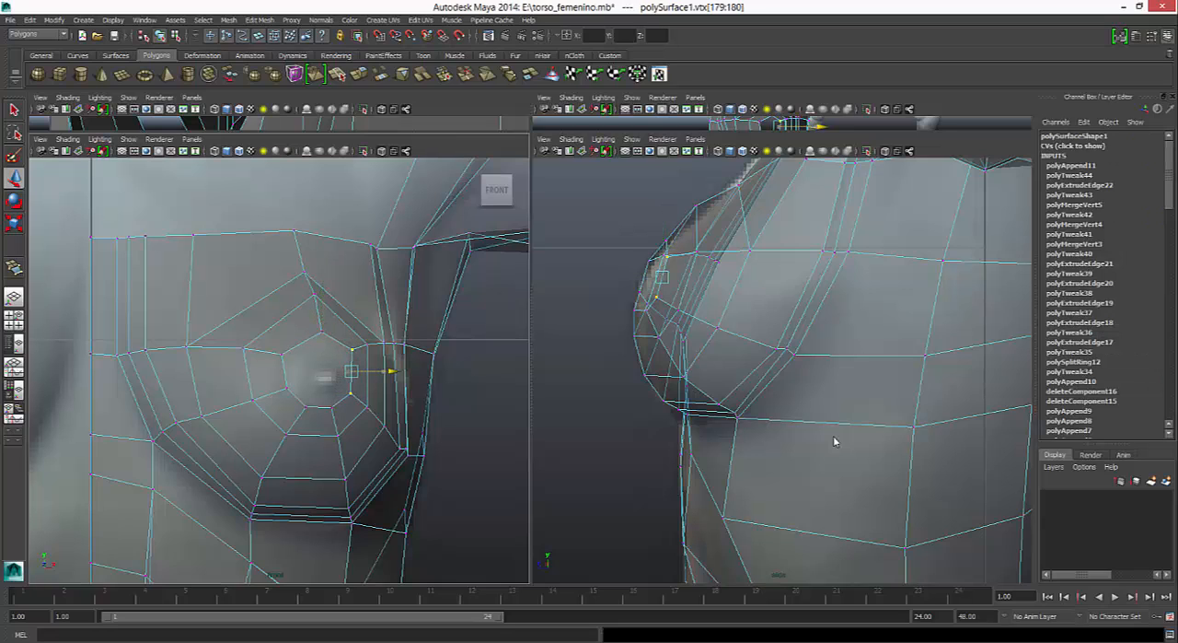
{"action": "key", "text": "ctrl+z"}
{"action": "key", "text": "ctrl+z"}
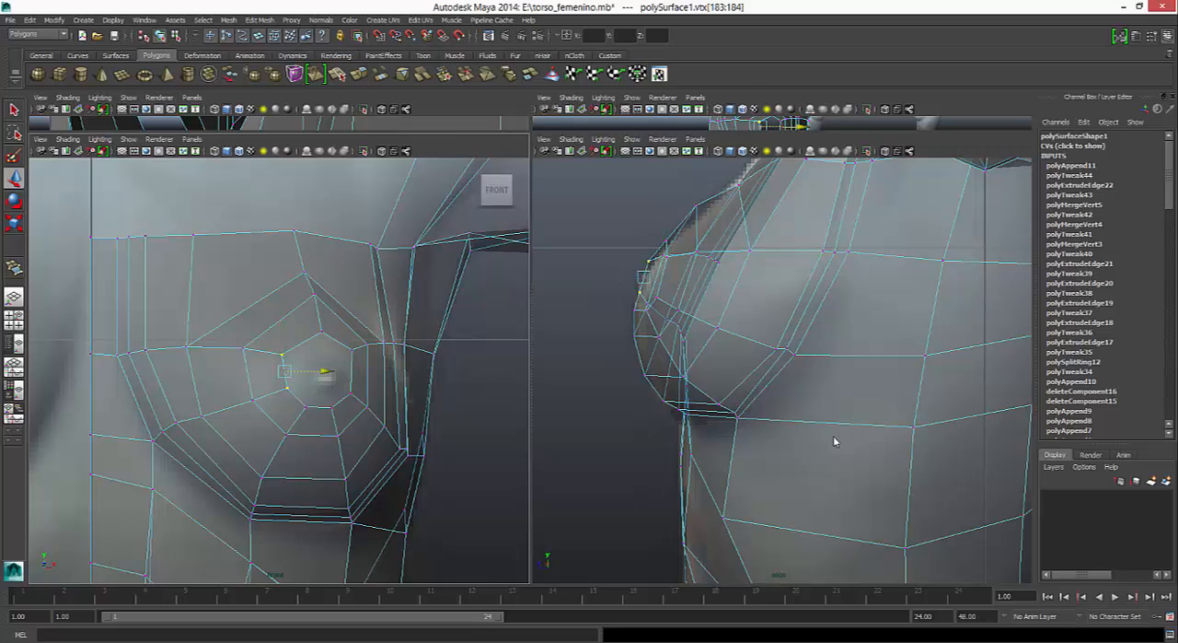
{"action": "key", "text": "ctrl+z"}
{"action": "key", "text": "ctrl+z"}
{"action": "key", "text": "ctrl+z"}
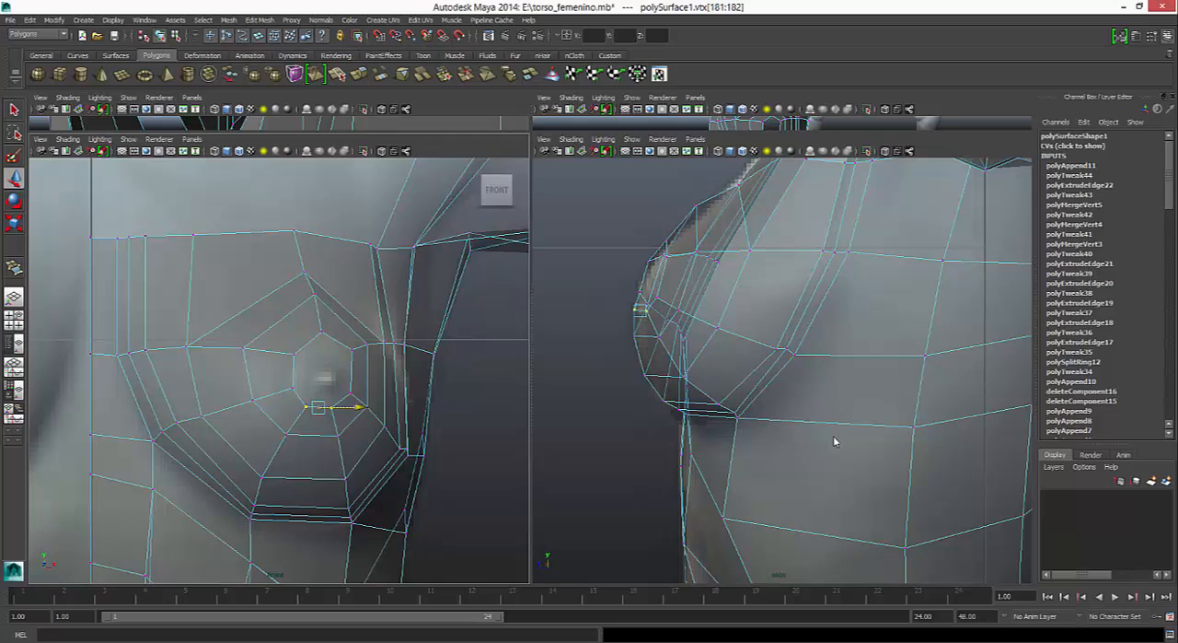
- Move the lower breastbone-side loop vertex slightly outward and shift the upper breastbone-side loop vertex outward and up
{"action": "key", "text": "ctrl+z"}
{"action": "key", "text": "ctrl+z"}
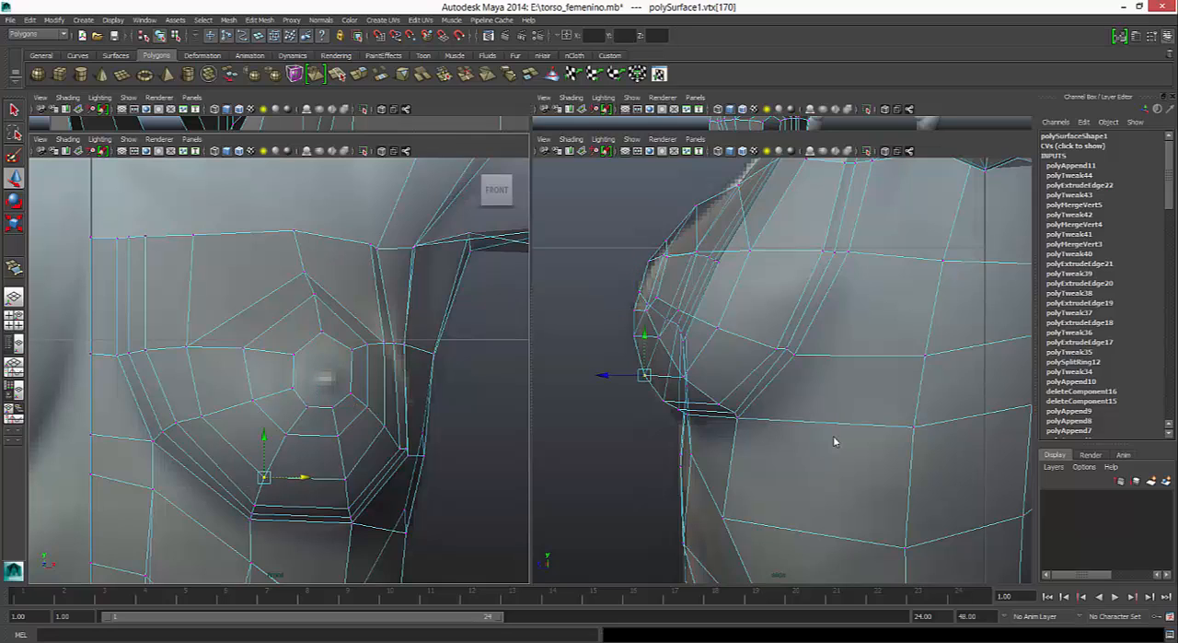
{"action": "key", "text": "ctrl+z"}
{"action": "key", "text": "ctrl+z"}
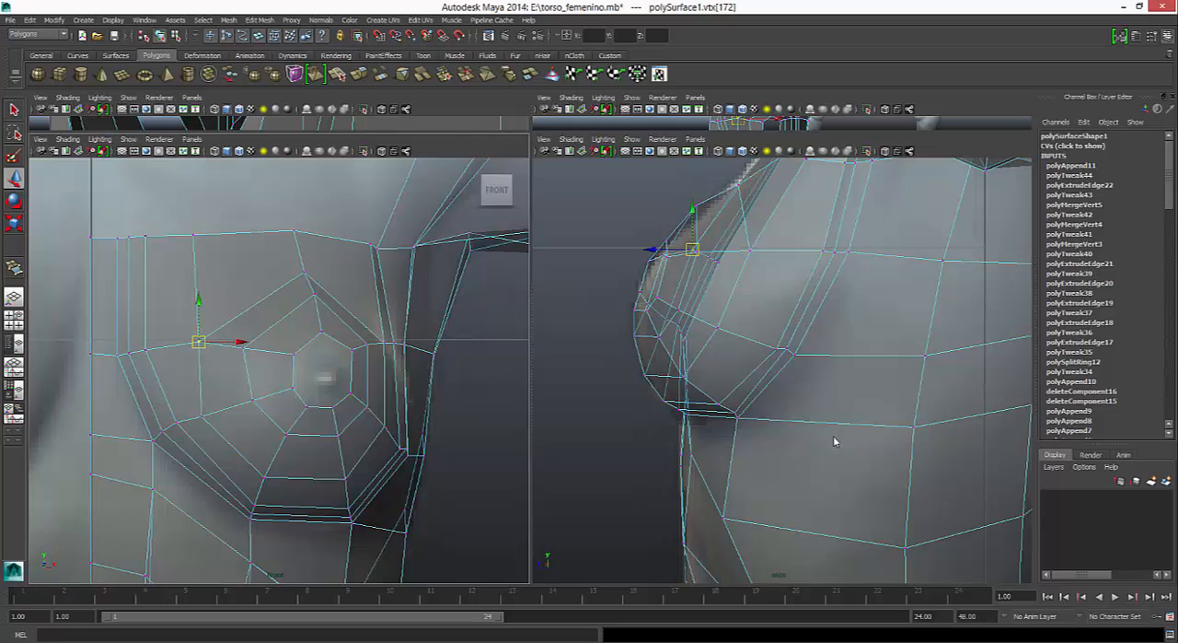
- Shift the outer breast loop's top vertex and the chest border vertex above it slightly outward
{"action": "key", "text": "ctrl+z"}
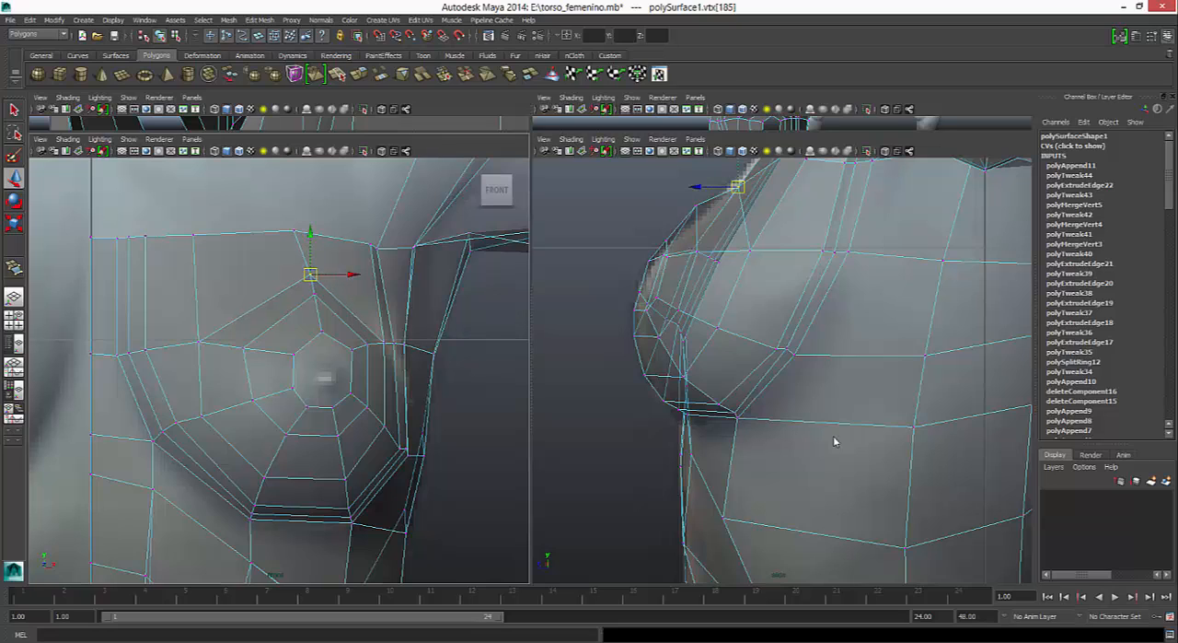
{"action": "key", "text": "ctrl+z"}
{"action": "key", "text": "ctrl+z"}
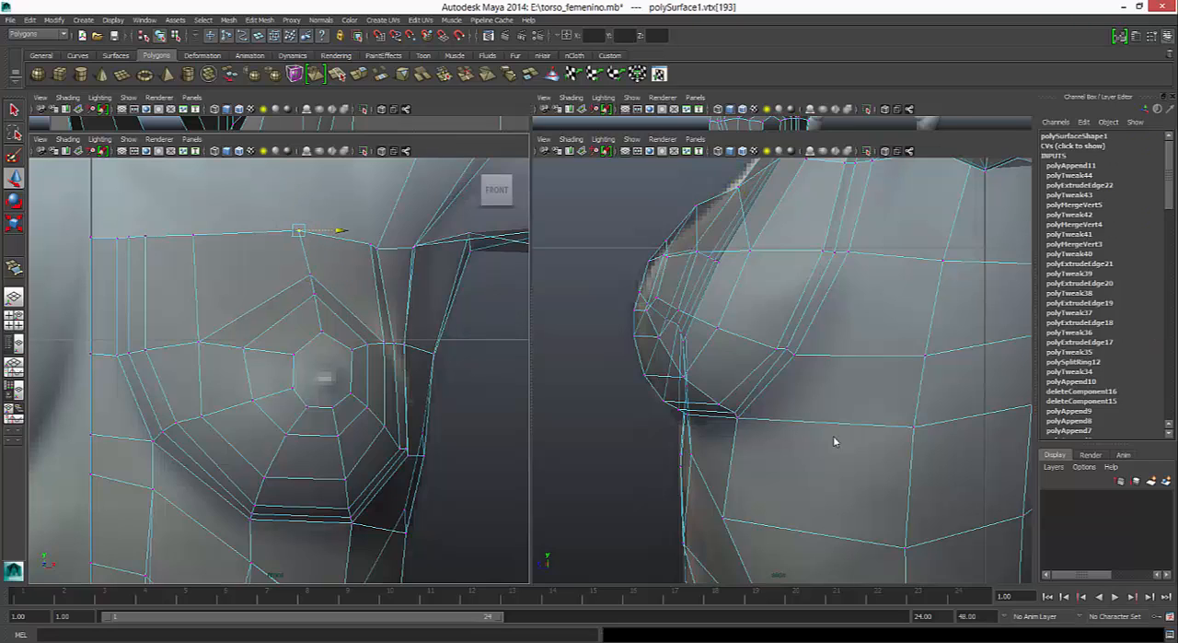
- Shift the chest border vertex in front of the armpit inward, toward the breastbone
{"action": "key", "text": "ctrl+z"}
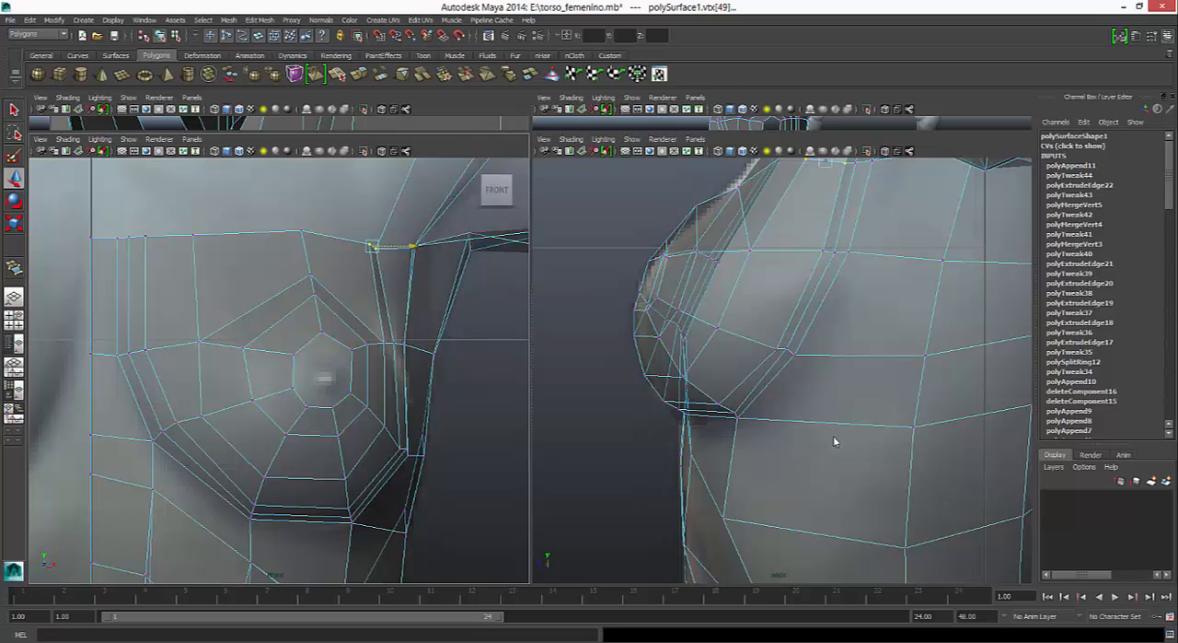
{"action": "key", "text": "ctrl+z"}
{"action": "key", "text": "ctrl+z"}
{"action": "key", "text": "ctrl+z"}
{"action": "key", "text": "ctrl+z"}
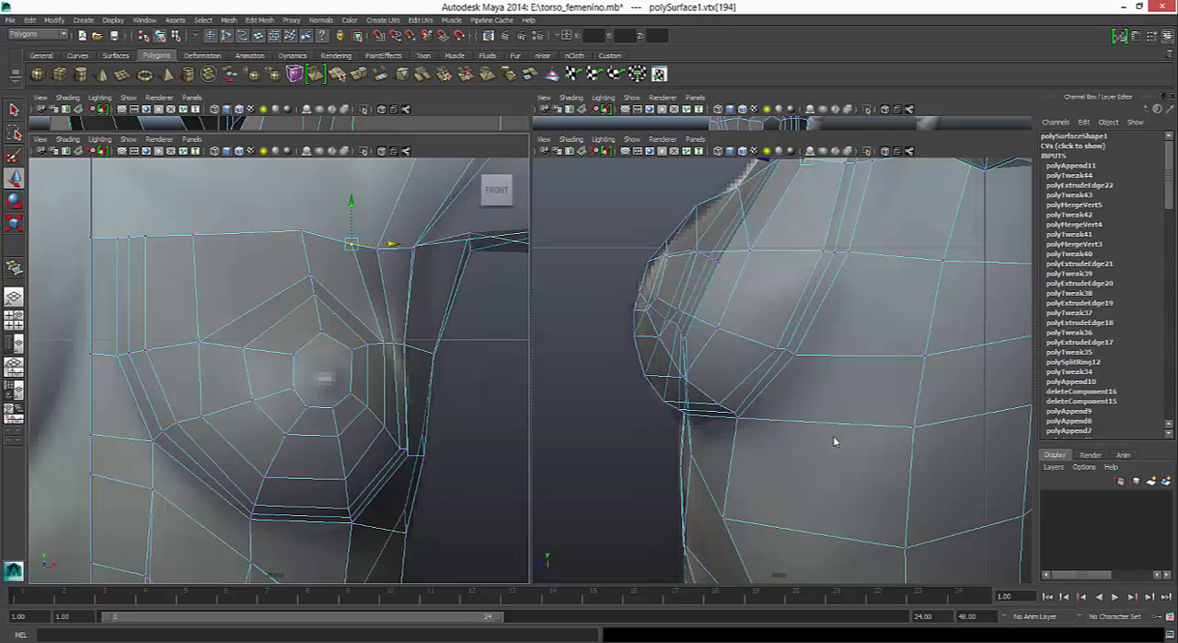
- In the side view, move the chest border vertex above the nipple and the outer breast loop's top vertex forward to match the reference
{"action": "middle_click_drag", "start_coordinate": [834, 436], "coordinate": [796, 537], "text": "alt"}
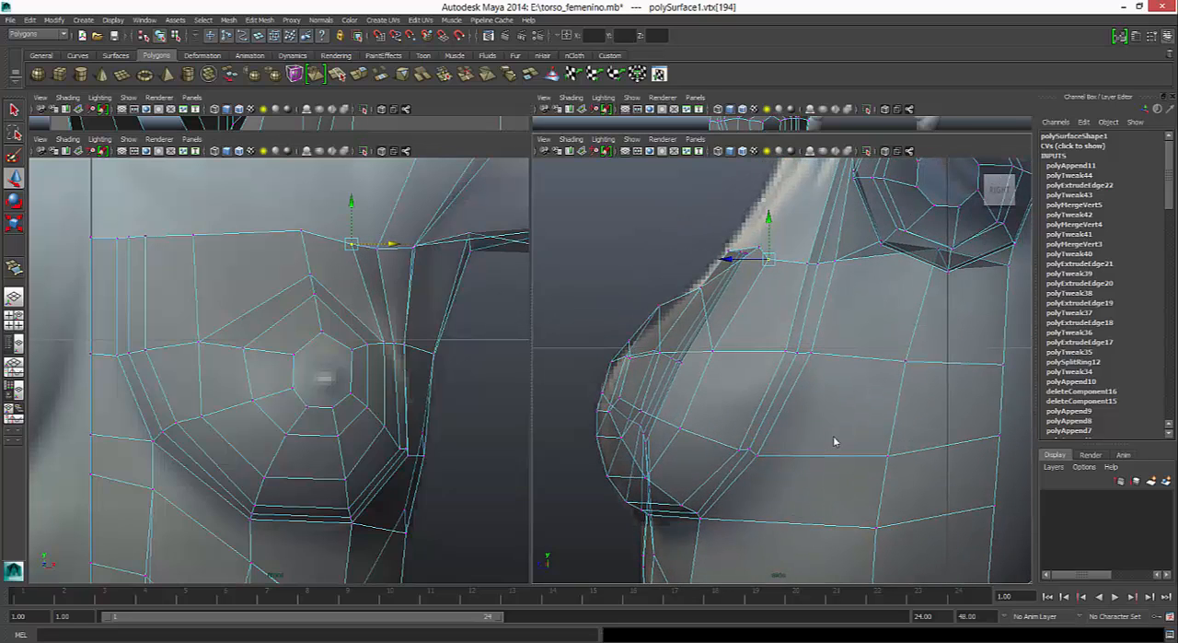
{"action": "key", "text": "ctrl+z"}
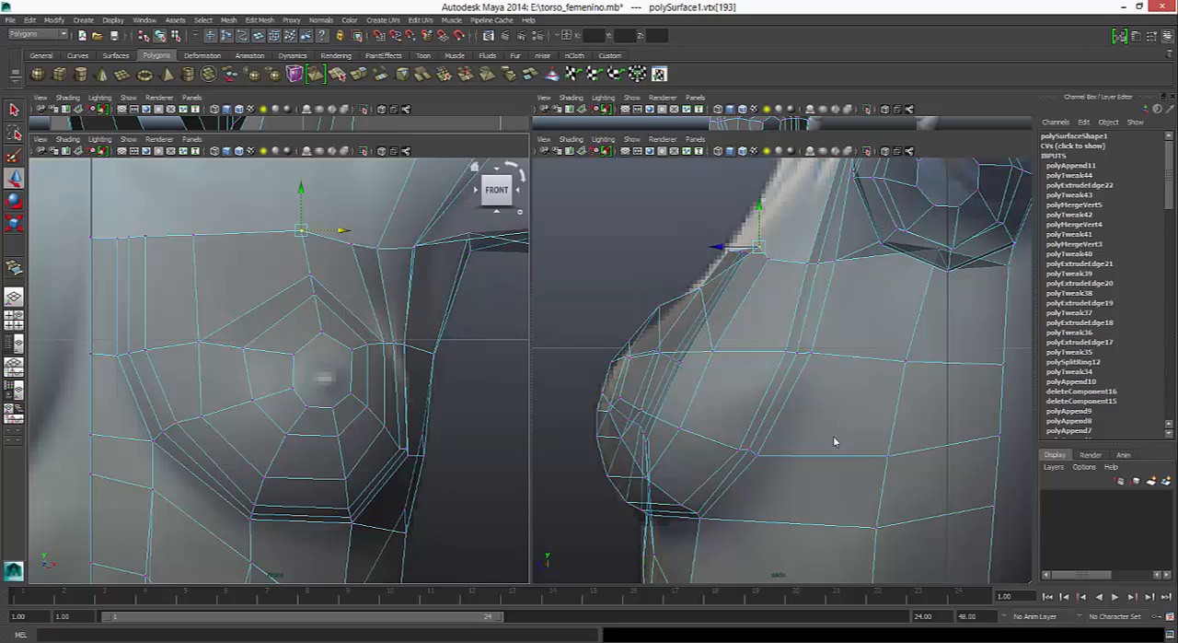
{"action": "left_click_drag", "start_coordinate": [717, 247], "coordinate": [684, 247]}
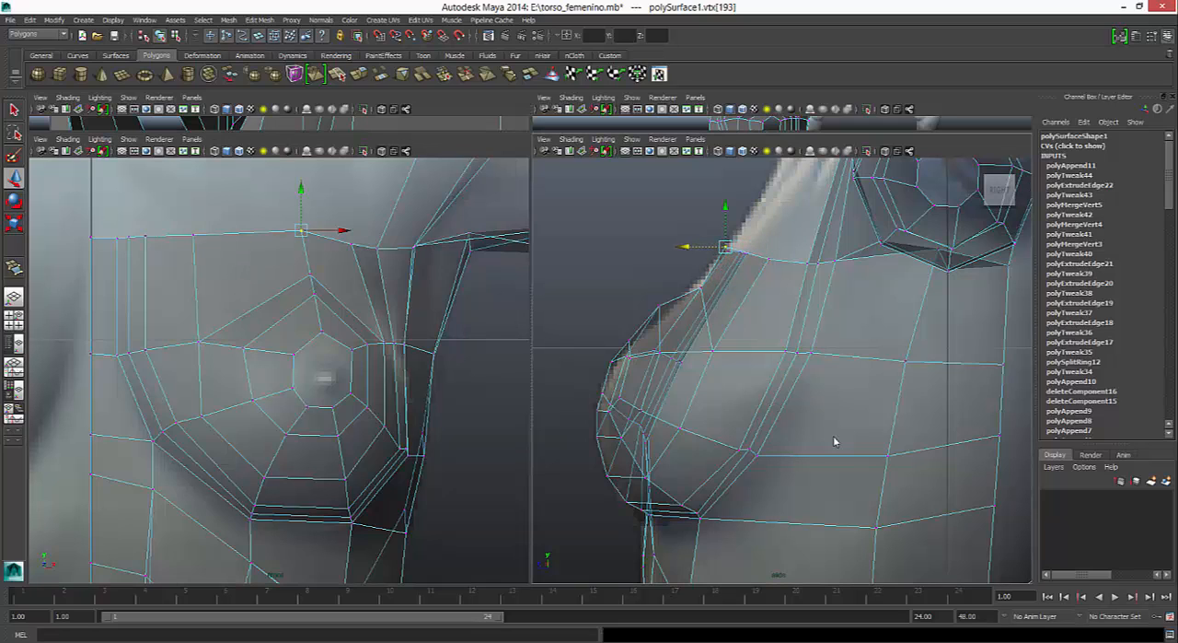
{"action": "left_click", "coordinate": [311, 275]}
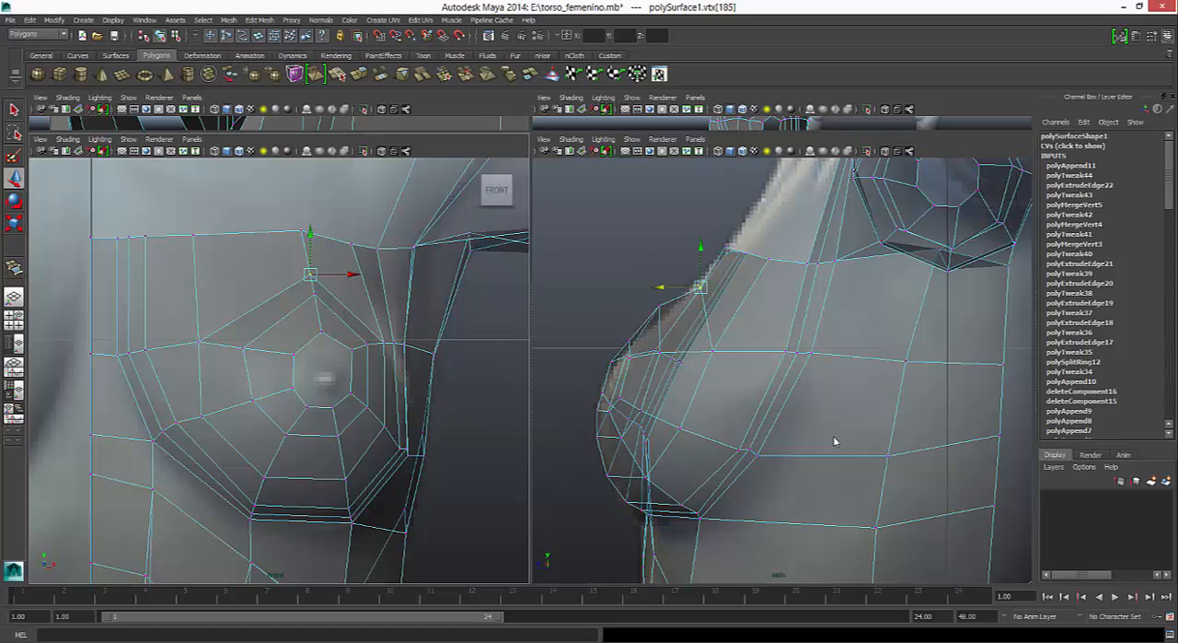
{"action": "left_click_drag", "start_coordinate": [659, 288], "coordinate": [648, 287]}
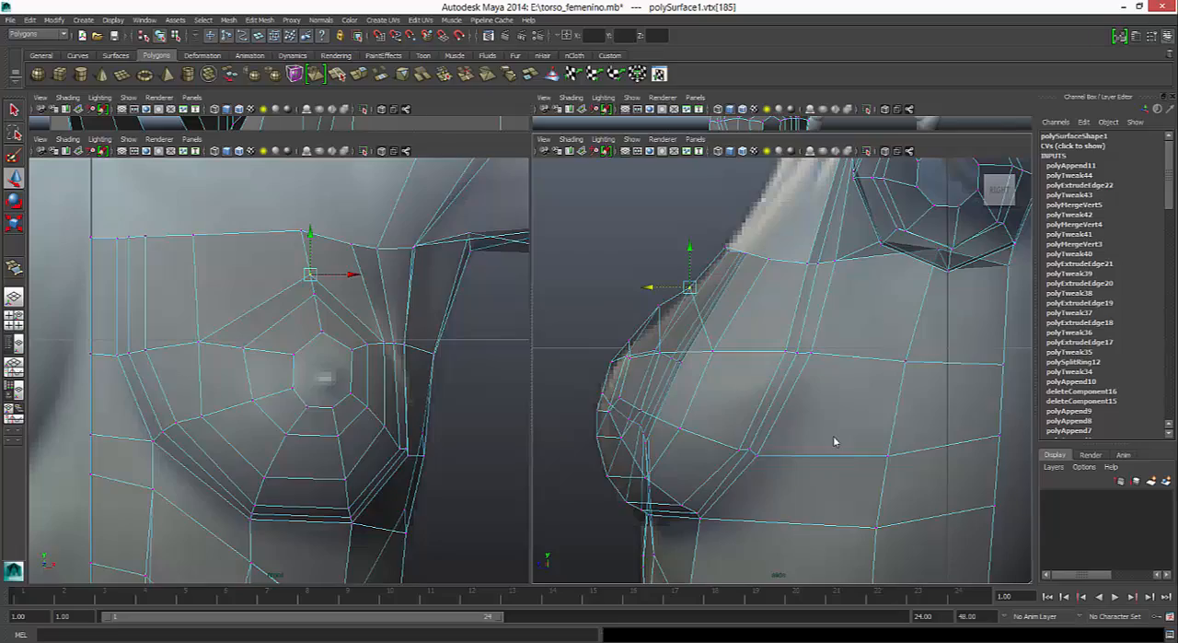
- Check the smoothed torso in the perspective view and adjust the chest border vertex where the chest meets the shoulder
{"action": "key", "text": "space"}
{"action": "left_click_drag", "start_coordinate": [836, 442], "coordinate": [670, 442], "text": "alt"}
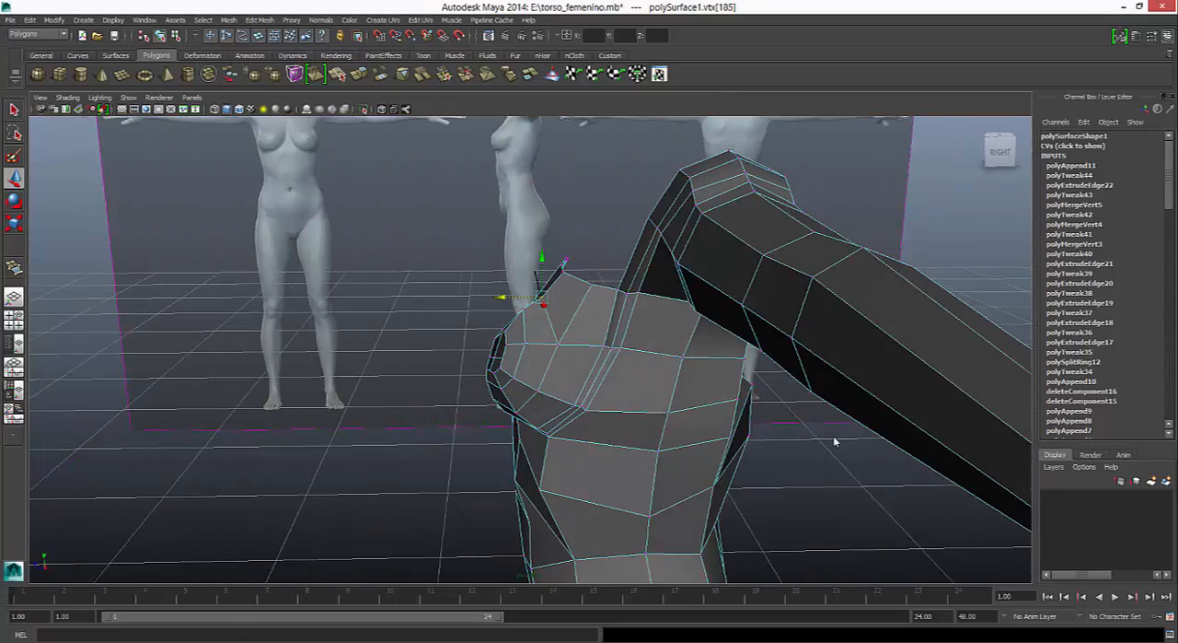
{"action": "key", "text": "3"}
{"action": "mouse_move", "coordinate": [835, 441]}
{"action": "left_mouse_down", "text": "alt"}
{"action": "mouse_move", "coordinate": [808, 425]}
{"action": "mouse_move", "coordinate": [771, 342]}
{"action": "mouse_move", "coordinate": [854, 396]}
{"action": "mouse_move", "coordinate": [930, 387]}
{"action": "mouse_move", "coordinate": [779, 442]}
{"action": "mouse_move", "coordinate": [752, 440]}
{"action": "mouse_move", "coordinate": [771, 405]}
{"action": "mouse_move", "coordinate": [835, 431]}
{"action": "left_mouse_up", "text": "alt"}
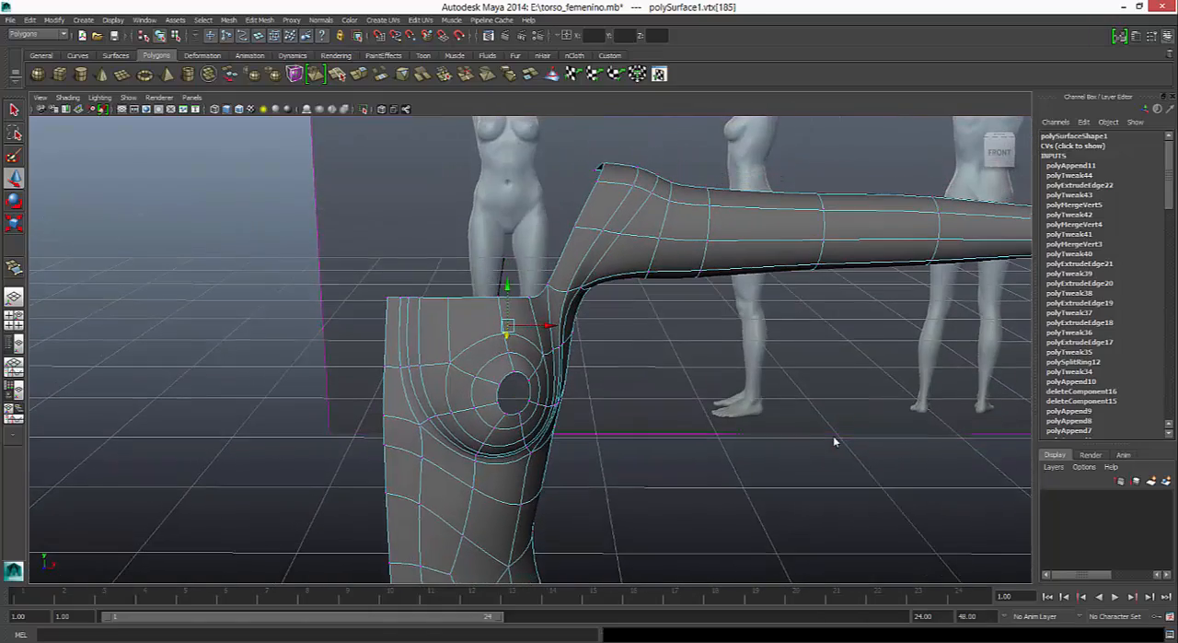
{"action": "left_click", "coordinate": [550, 286]}
{"action": "left_click", "coordinate": [549, 286]}
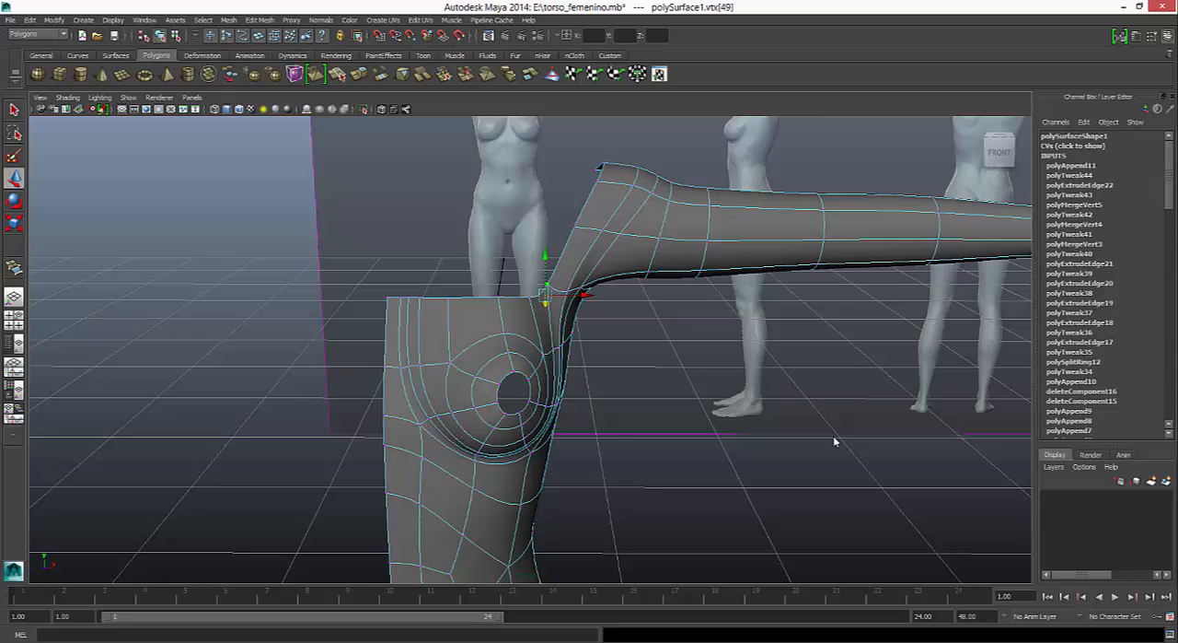
{"action": "key", "text": "1"}
{"action": "left_click_drag", "start_coordinate": [836, 442], "coordinate": [852, 386], "text": "alt"}
{"action": "left_click_drag", "start_coordinate": [543, 302], "coordinate": [544, 312]}
{"action": "left_click_drag", "start_coordinate": [583, 273], "coordinate": [588, 273]}
{"action": "left_click_drag", "start_coordinate": [835, 442], "coordinate": [835, 442], "text": "alt"}
- Reposition the neighbouring vertex at the front of the armpit, where the chest border joins the arm
{"action": "left_click", "coordinate": [617, 302]}
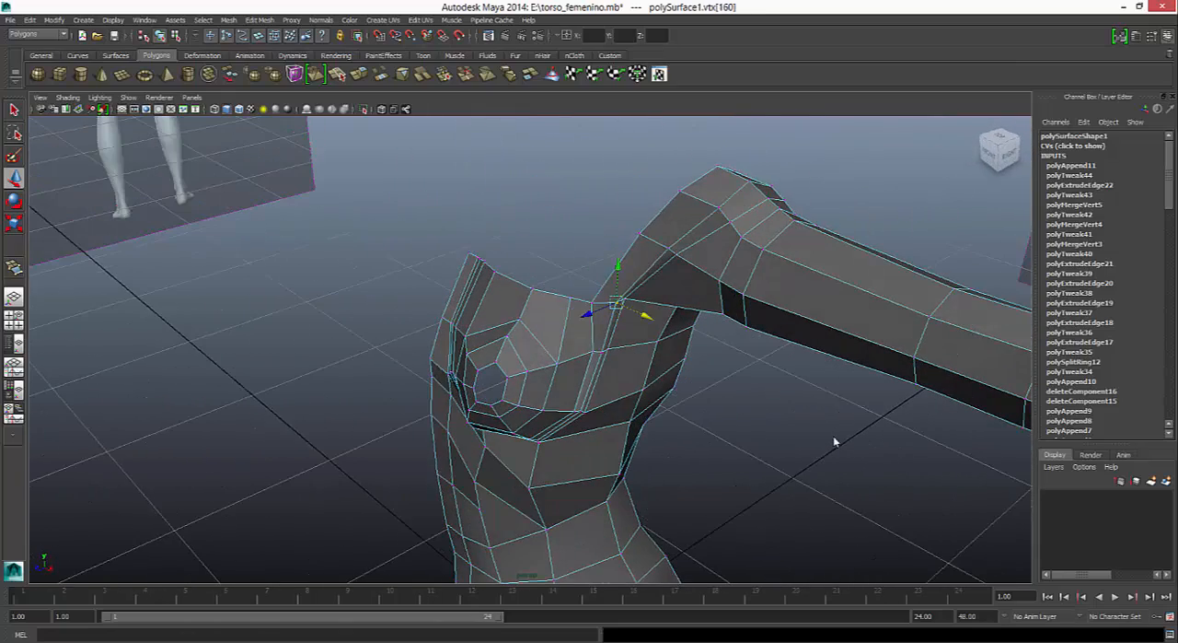
{"action": "left_click_drag", "start_coordinate": [615, 302], "coordinate": [607, 305]}
{"action": "left_click_drag", "start_coordinate": [835, 442], "coordinate": [928, 361], "text": "alt"}
{"action": "left_click_drag", "start_coordinate": [624, 311], "coordinate": [629, 311]}
{"action": "left_click_drag", "start_coordinate": [835, 442], "coordinate": [729, 442], "text": "alt"}
- Move the vertex beside the breast below the armpit forward and nudge the armpit junction vertex above it
{"action": "left_click", "coordinate": [599, 365]}
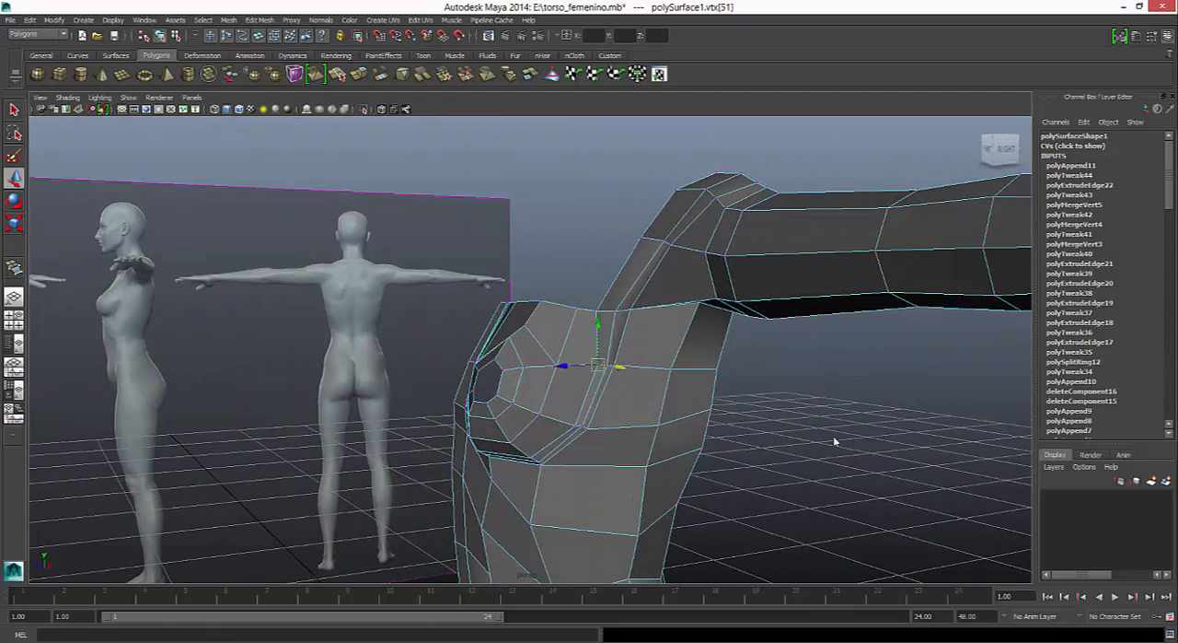
{"action": "left_click_drag", "start_coordinate": [564, 366], "coordinate": [554, 365]}
{"action": "mouse_move", "coordinate": [835, 442]}
{"action": "left_mouse_down", "text": "alt"}
{"action": "mouse_move", "coordinate": [885, 442]}
{"action": "mouse_move", "coordinate": [789, 442]}
{"action": "mouse_move", "coordinate": [890, 442]}
{"action": "left_mouse_up", "text": "alt"}
{"action": "left_click", "coordinate": [599, 310]}
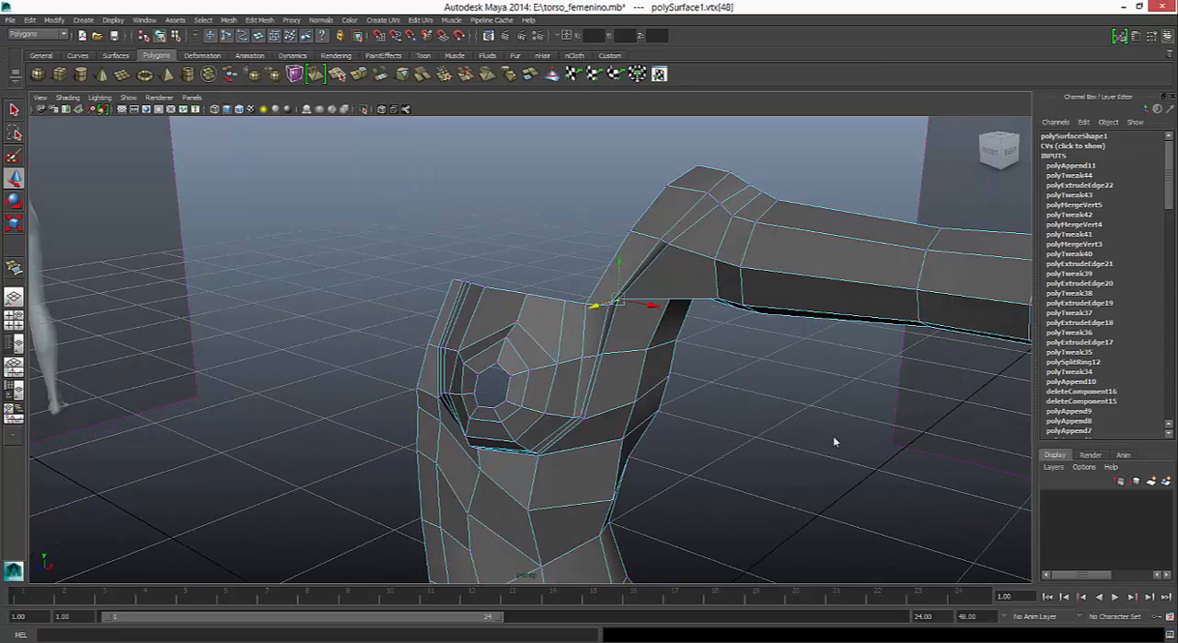
{"action": "left_click_drag", "start_coordinate": [655, 305], "coordinate": [651, 305]}
{"action": "left_click", "coordinate": [836, 442]}
- Move the two adjacent vertices at the front of the shoulder slightly forward and preview the smoothed result
{"action": "left_click", "coordinate": [667, 244]}
{"action": "left_click_drag", "start_coordinate": [702, 247], "coordinate": [705, 248]}
{"action": "left_click", "coordinate": [661, 239]}
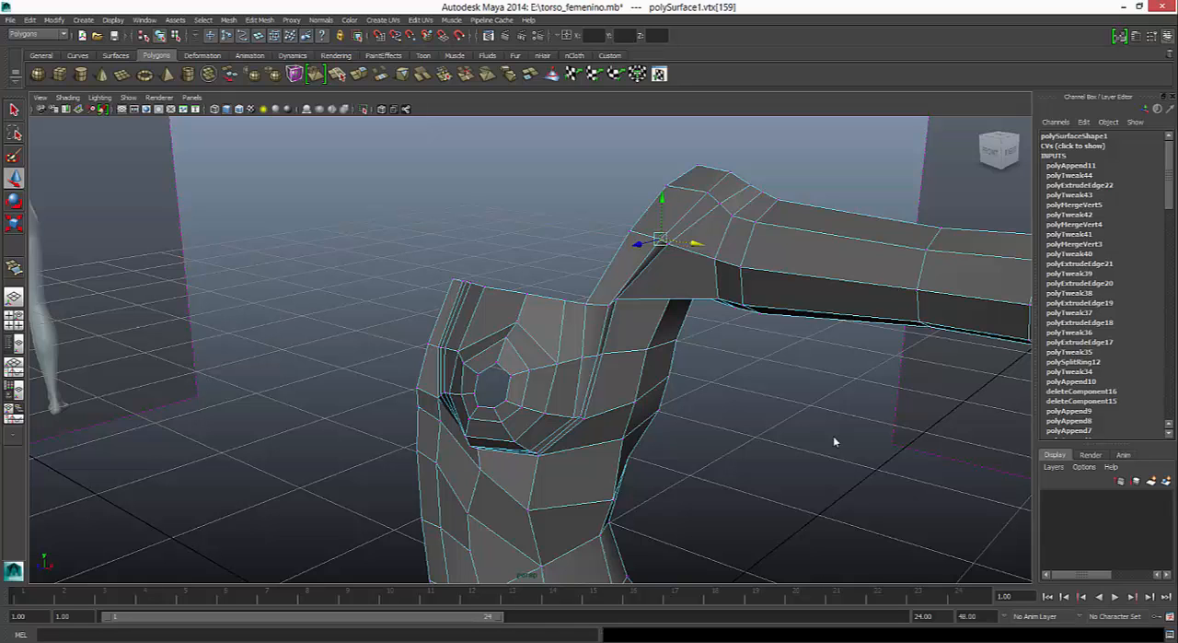
{"action": "key", "text": "ctrl+z"}
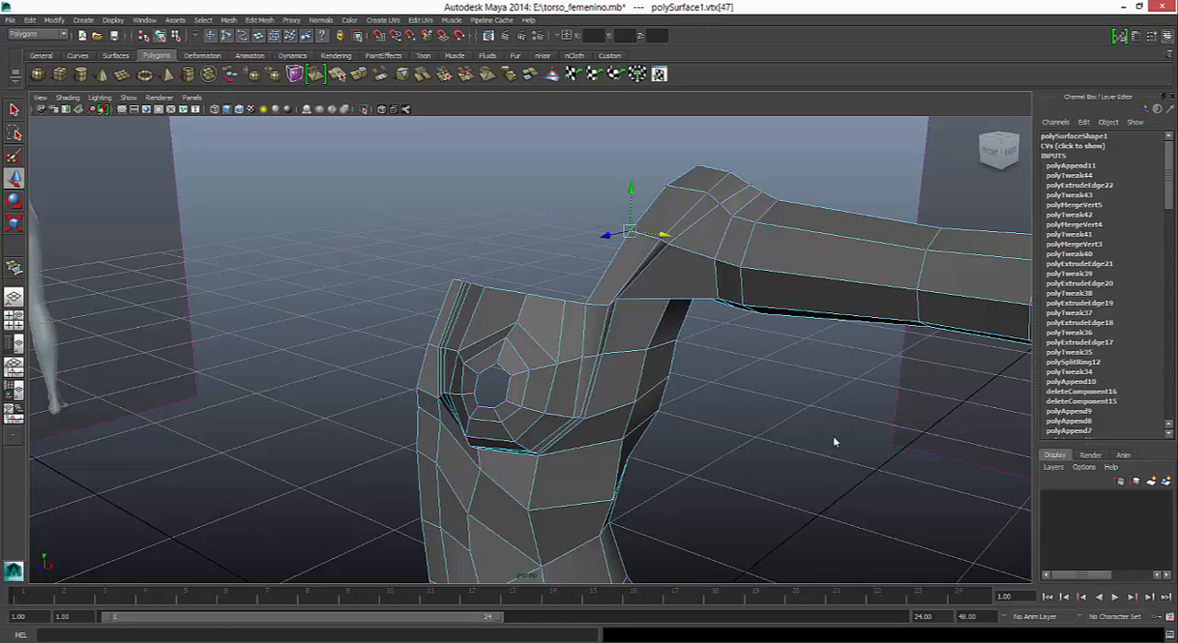
{"action": "left_click_drag", "start_coordinate": [834, 437], "coordinate": [834, 437], "text": "alt"}
{"action": "left_click", "coordinate": [656, 247], "text": "shift"}
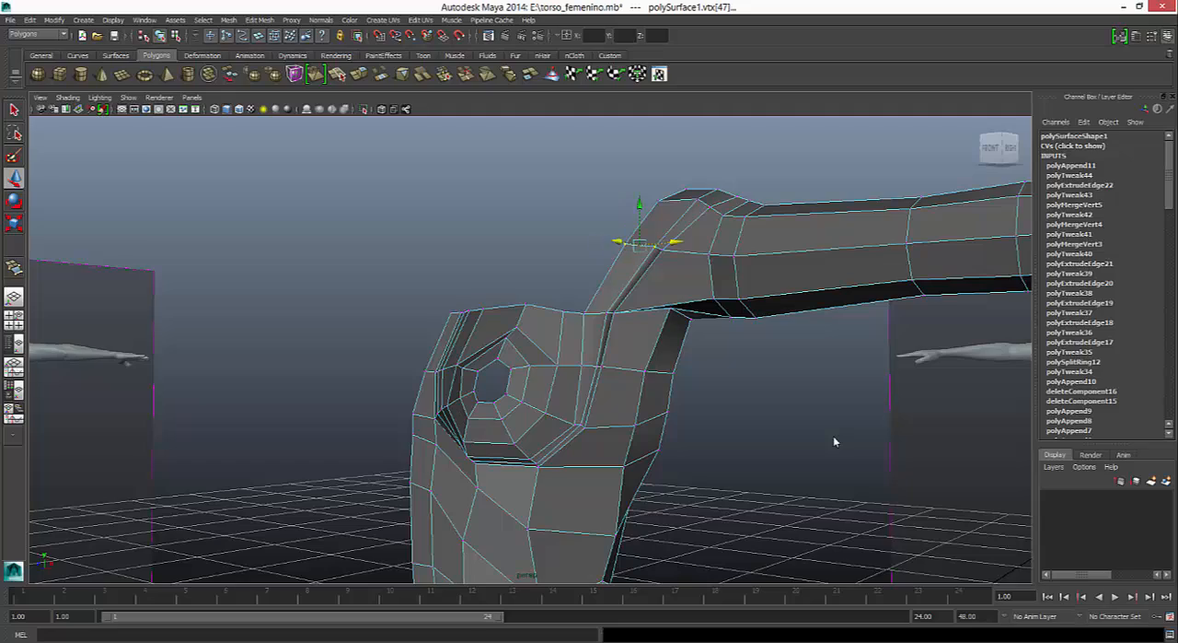
{"action": "left_click_drag", "start_coordinate": [617, 242], "coordinate": [613, 241]}
{"action": "key", "text": "3"}
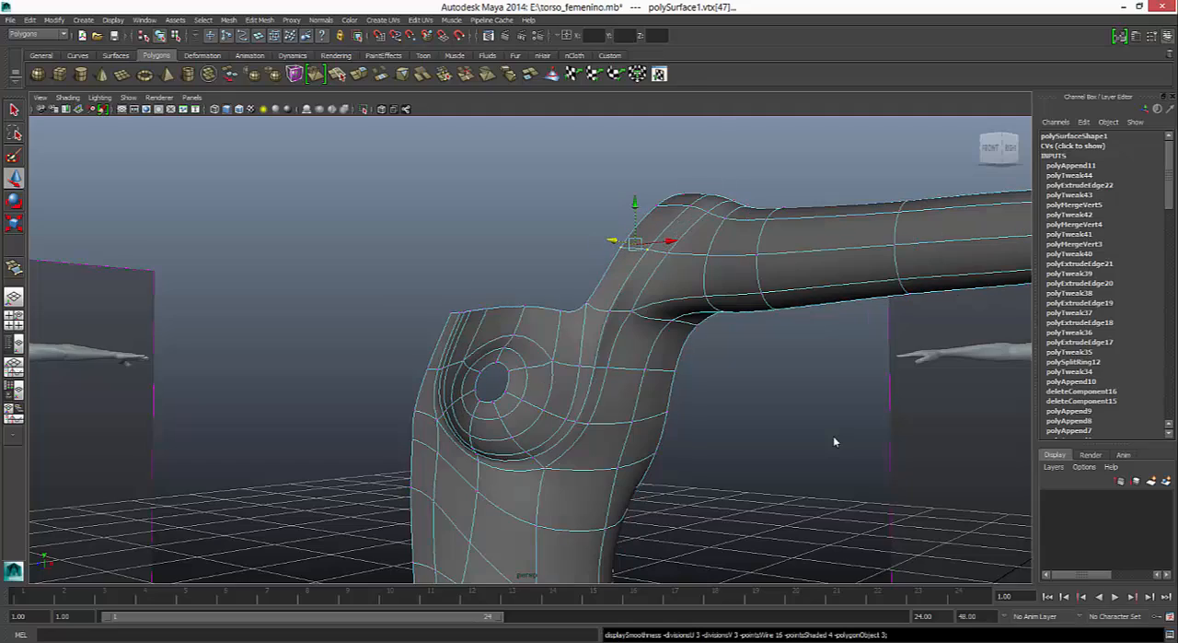
- Adjust the armpit-side vertex of the outer breast loop and the lower loop vertex, and check the smoothed breast
{"action": "left_click_drag", "start_coordinate": [834, 442], "coordinate": [834, 442], "text": "alt"}
{"action": "key", "text": "ctrl+z"}
{"action": "key", "text": "1"}
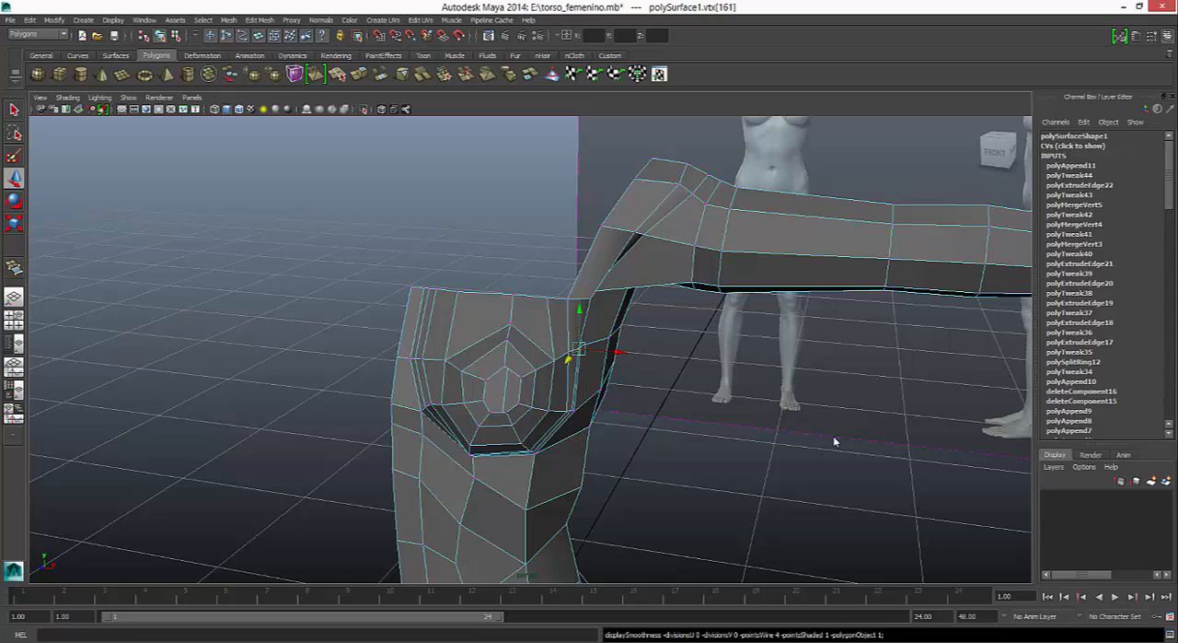
{"action": "left_click_drag", "start_coordinate": [619, 351], "coordinate": [618, 352]}
{"action": "left_click_drag", "start_coordinate": [835, 442], "coordinate": [834, 442], "text": "alt"}
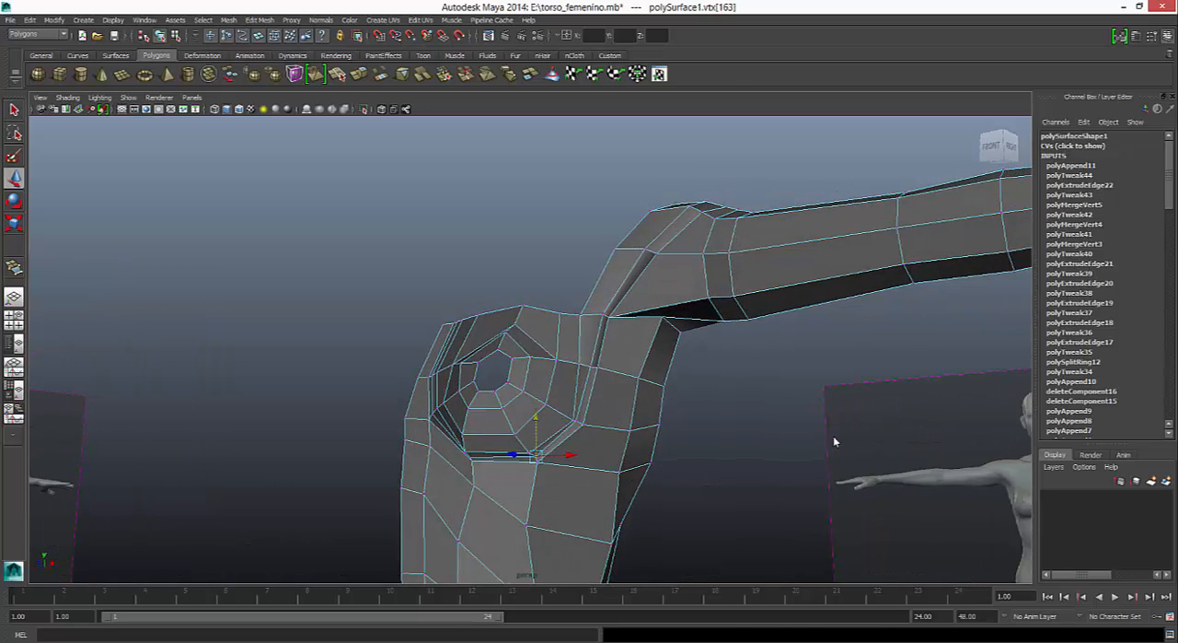
{"action": "key", "text": "3"}
{"action": "left_click_drag", "start_coordinate": [834, 442], "coordinate": [834, 442], "text": "alt"}
{"action": "key", "text": "1"}
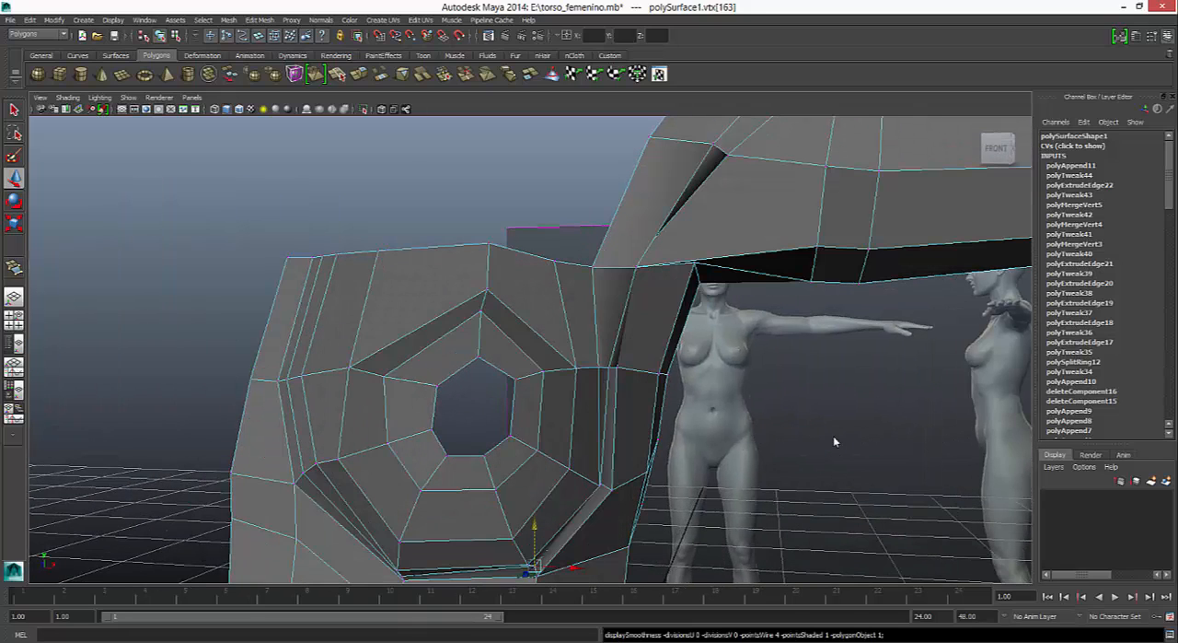
- Extrude the border edges of the nipple hole and scale the new edge ring inward to shrink the opening
{"action": "mouse_move", "coordinate": [543, 369]}
{"action": "right_mouse_down"}
{"action": "mouse_move", "coordinate": [497, 383]}
{"action": "mouse_move", "coordinate": [545, 339]}
{"action": "right_mouse_up"}
{"action": "double_click", "coordinate": [495, 367]}
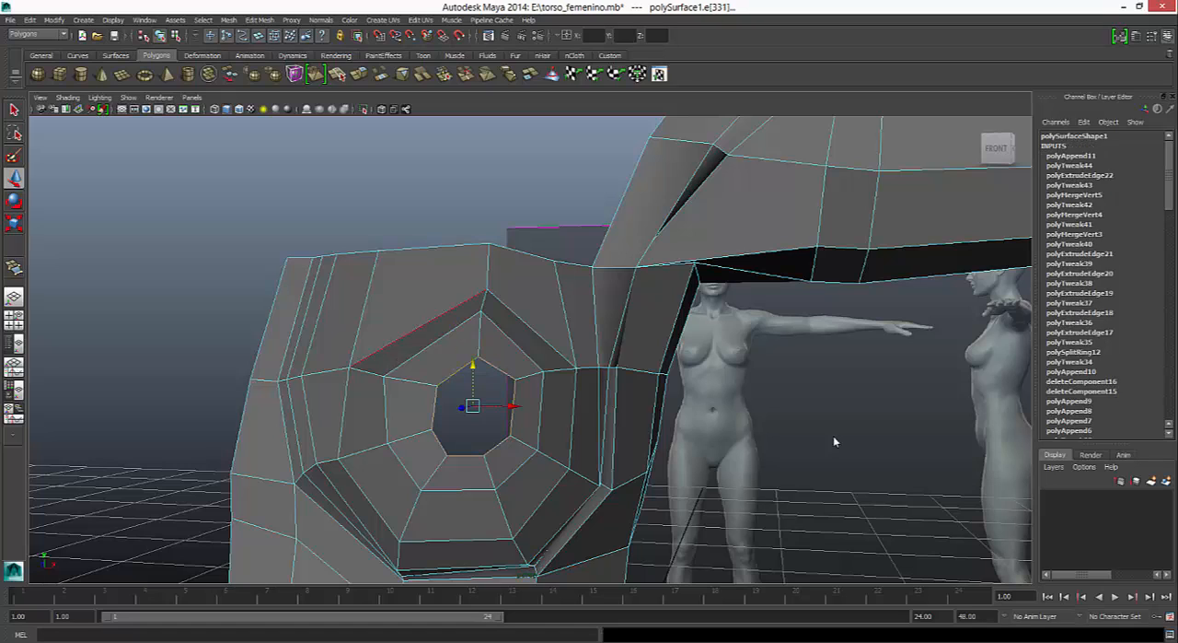
{"action": "left_click", "coordinate": [359, 74]}
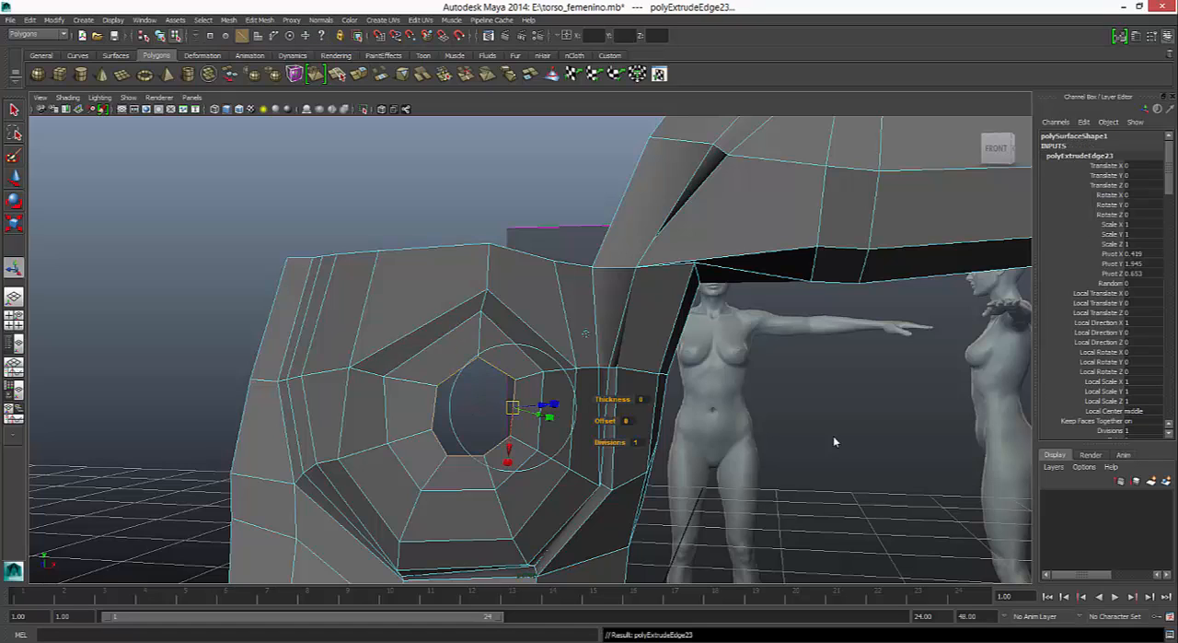
{"action": "key", "text": "r"}
{"action": "left_click_drag", "start_coordinate": [472, 406], "coordinate": [418, 405]}
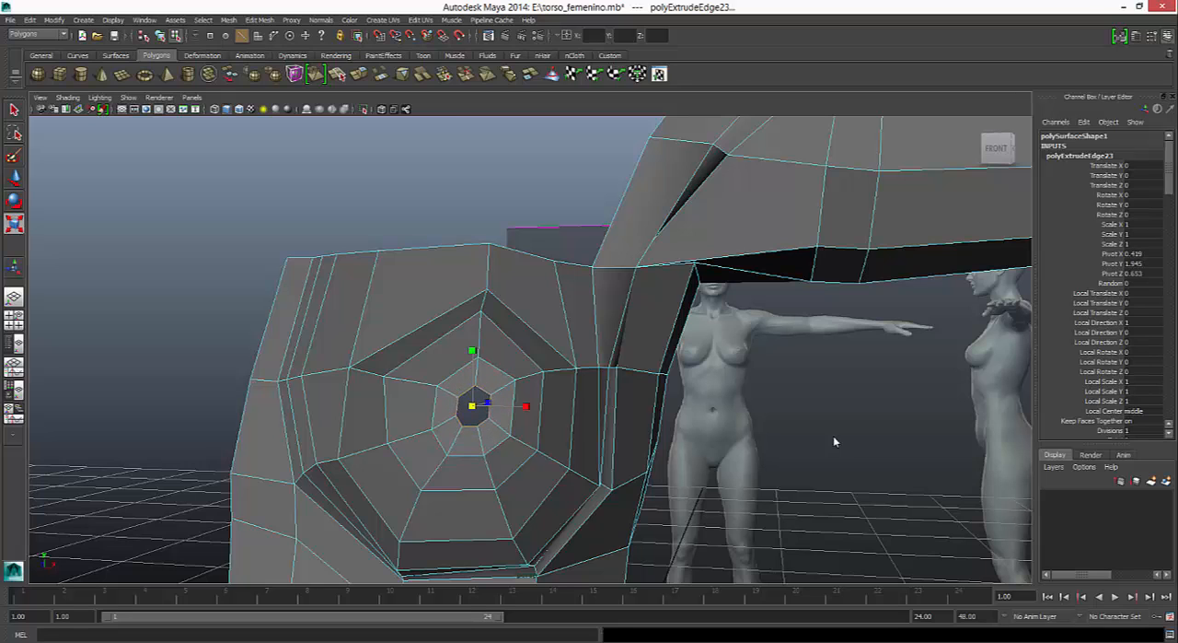
- Move the extruded nipple edge ring slightly forward and sideways to centre it at the breast's tip, checking it smoothed
{"action": "left_click_drag", "start_coordinate": [834, 442], "coordinate": [834, 442], "text": "alt"}
{"action": "scroll", "coordinate": [834, 442], "scroll_direction": "up", "scroll_amount": 3}
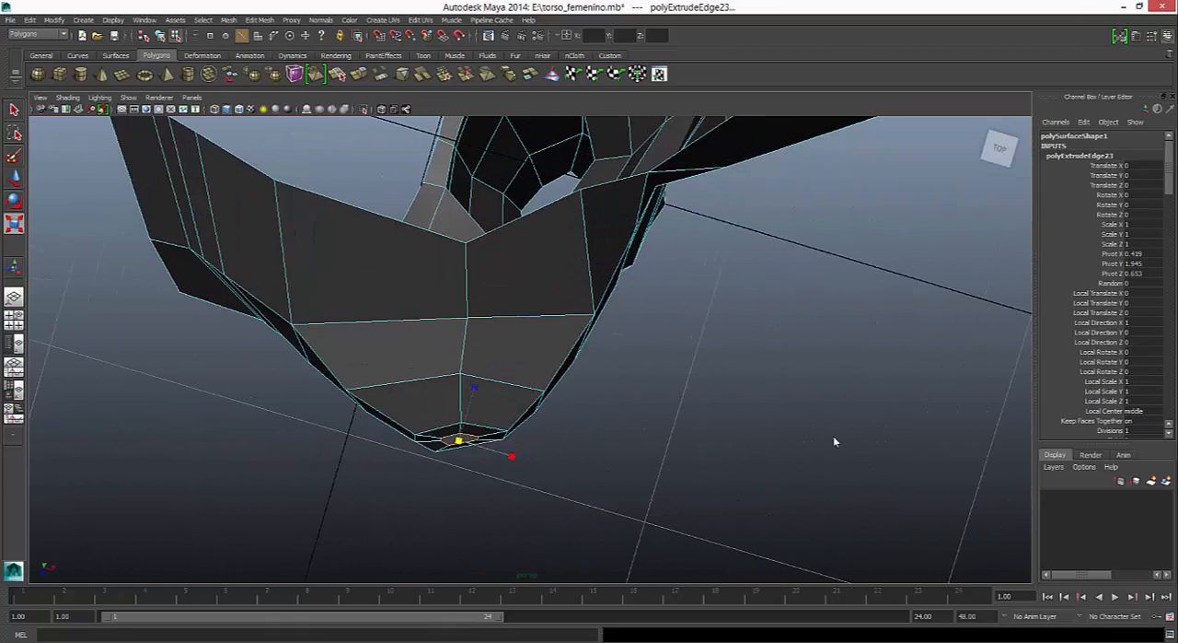
{"action": "key", "text": "w"}
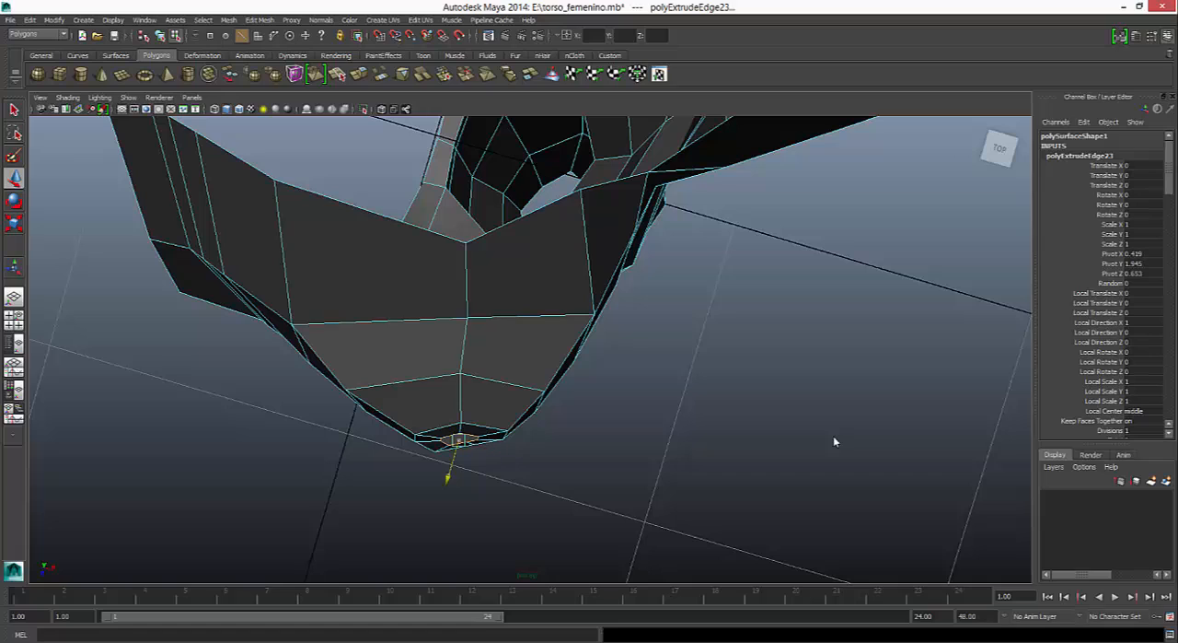
{"action": "left_click_drag", "start_coordinate": [448, 480], "coordinate": [446, 482]}
{"action": "left_click_drag", "start_coordinate": [498, 454], "coordinate": [500, 454]}
{"action": "left_click_drag", "start_coordinate": [448, 482], "coordinate": [448, 484]}
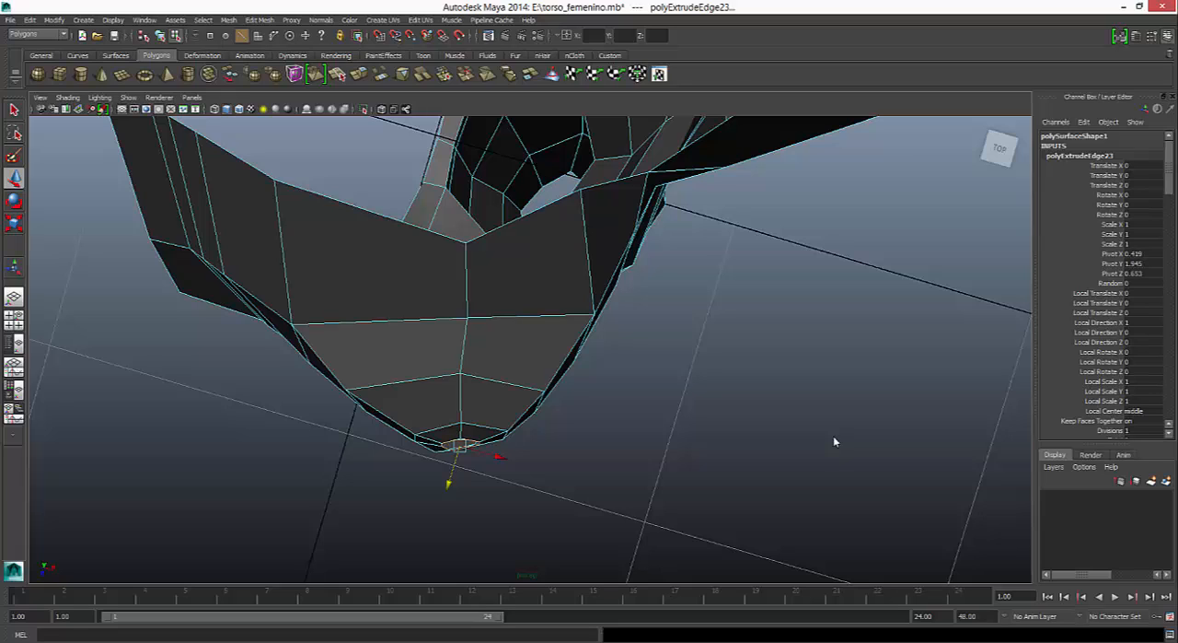
{"action": "left_click_drag", "start_coordinate": [499, 456], "coordinate": [500, 456]}
{"action": "left_click_drag", "start_coordinate": [450, 484], "coordinate": [449, 485]}
{"action": "key", "text": "3"}
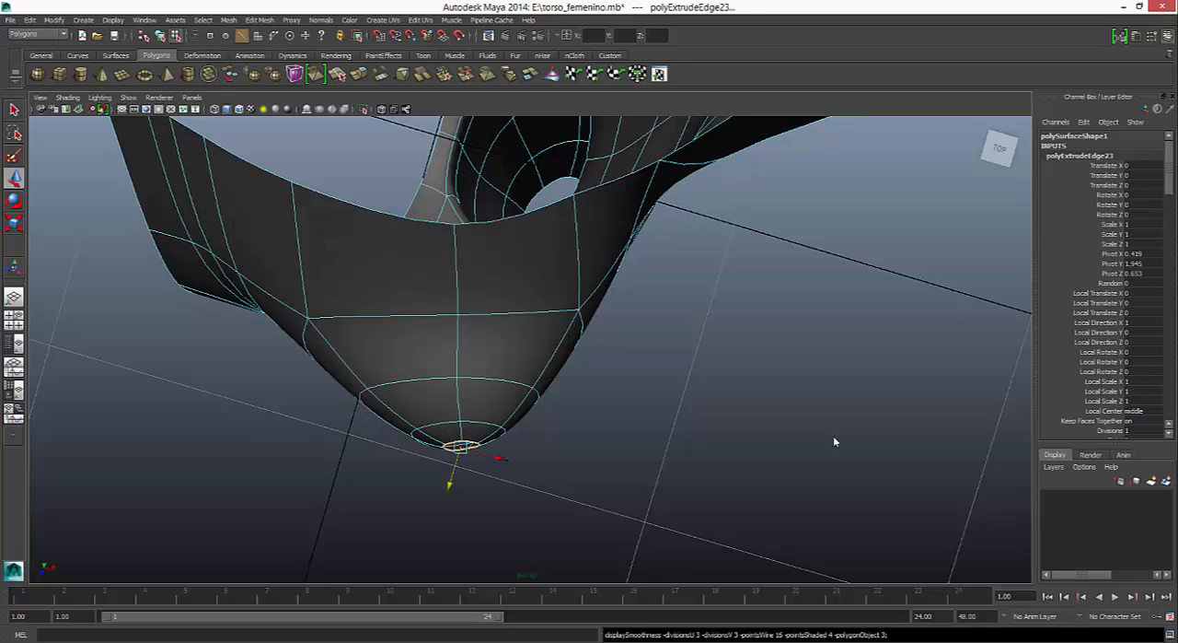
{"action": "left_click_drag", "start_coordinate": [835, 442], "coordinate": [835, 442], "text": "alt"}
- Extrude the nipple opening's edge ring again and offset the new edges along the depth axis
{"action": "key", "text": "r"}
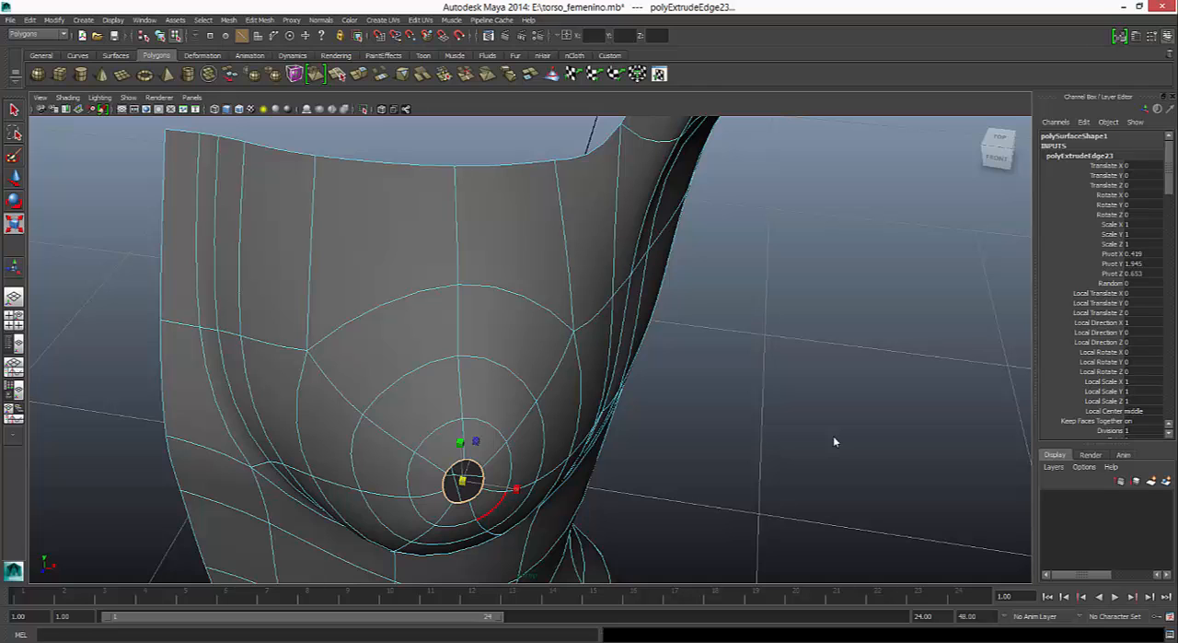
{"action": "key", "text": "1"}
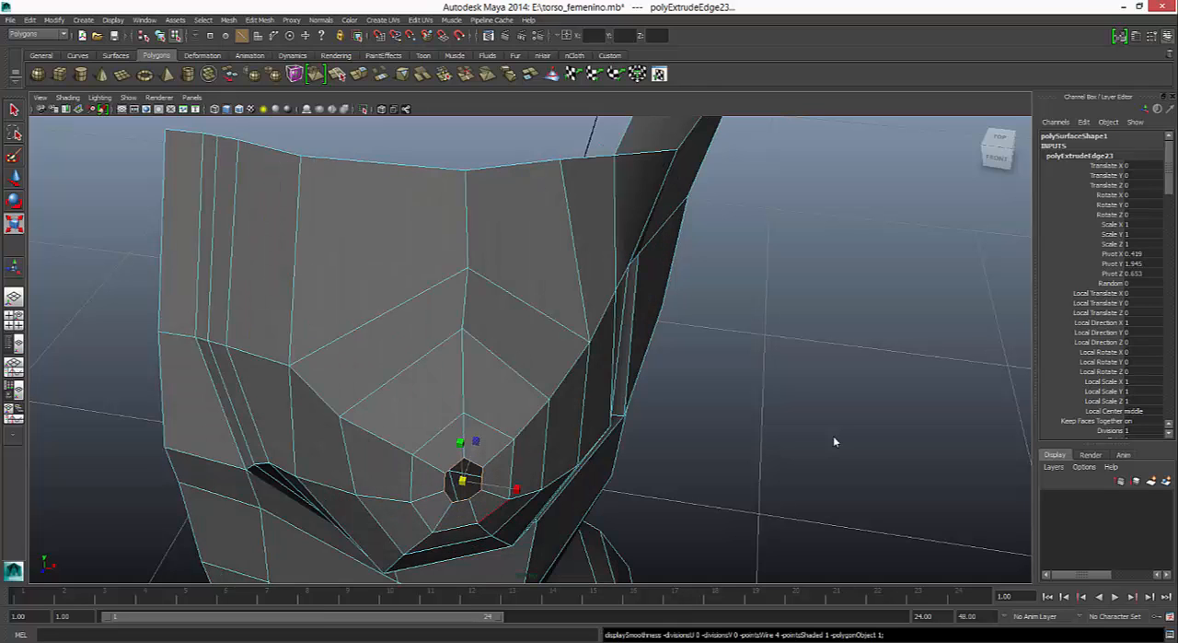
{"action": "left_click_drag", "start_coordinate": [835, 442], "coordinate": [835, 442], "text": "alt"}
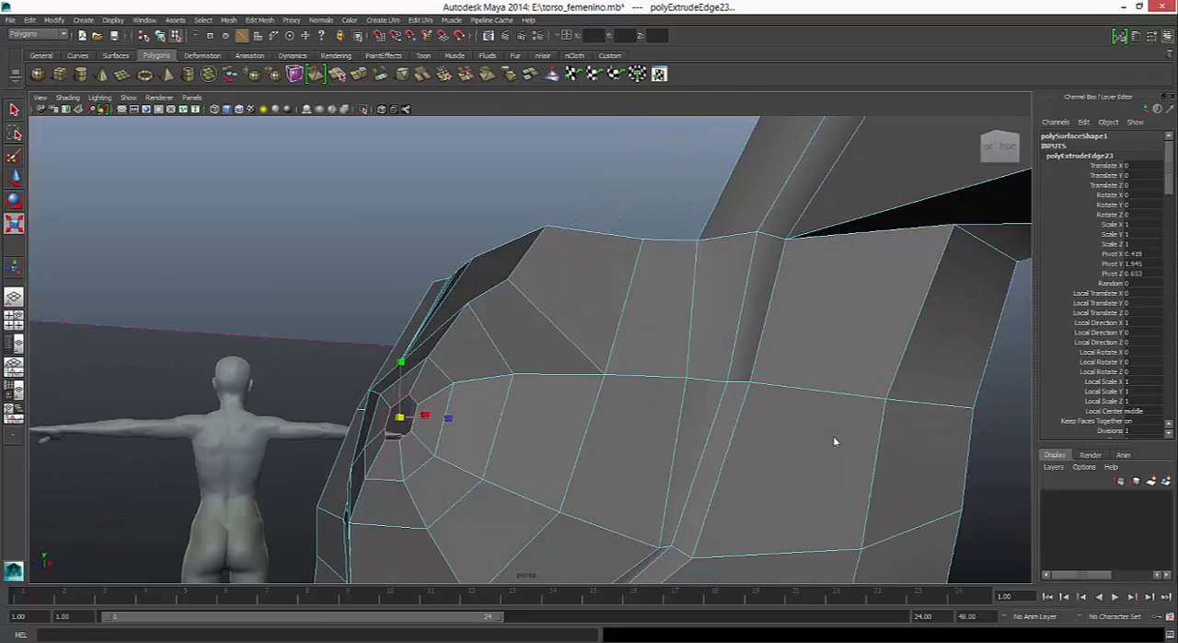
{"action": "key", "text": "ctrl+e"}
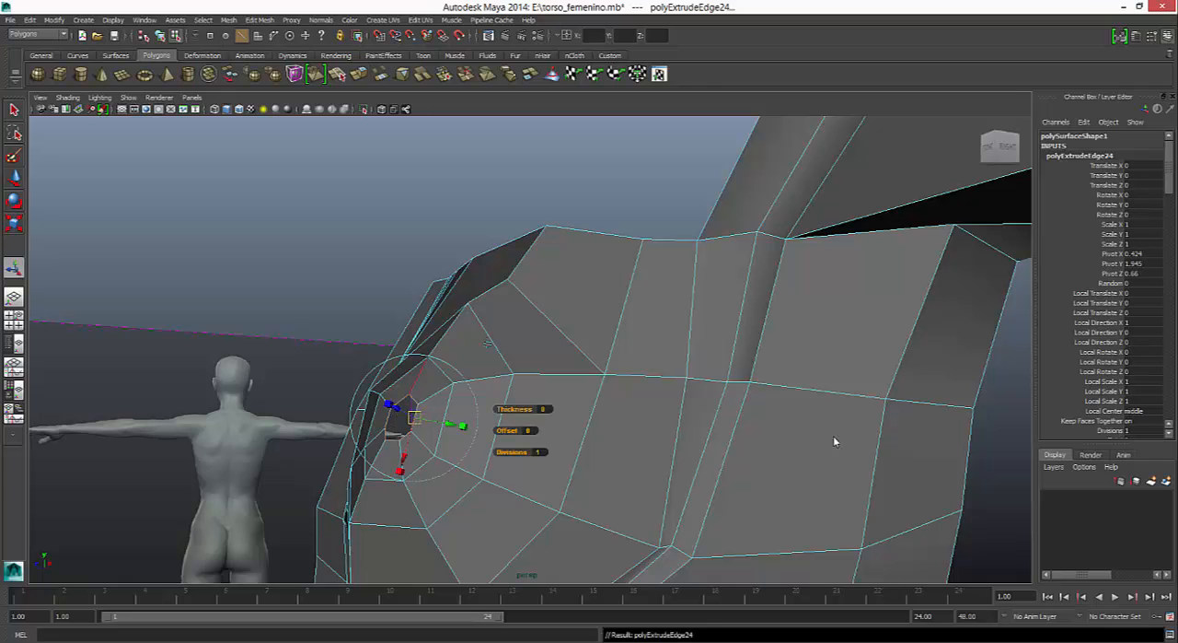
{"action": "left_click_drag", "start_coordinate": [835, 442], "coordinate": [835, 442], "text": "alt"}
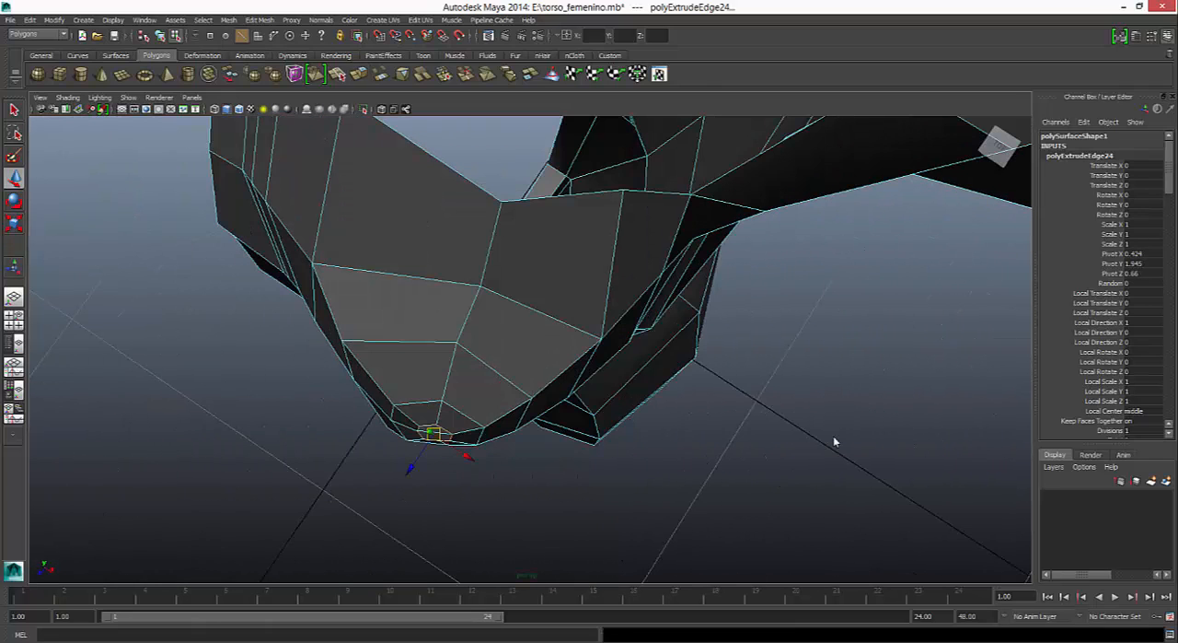
{"action": "mouse_move", "coordinate": [410, 468]}
{"action": "left_mouse_down"}
{"action": "mouse_move", "coordinate": [405, 476]}
{"action": "mouse_move", "coordinate": [466, 467]}
{"action": "left_mouse_up"}
{"action": "left_click_drag", "start_coordinate": [836, 442], "coordinate": [835, 442], "text": "alt"}
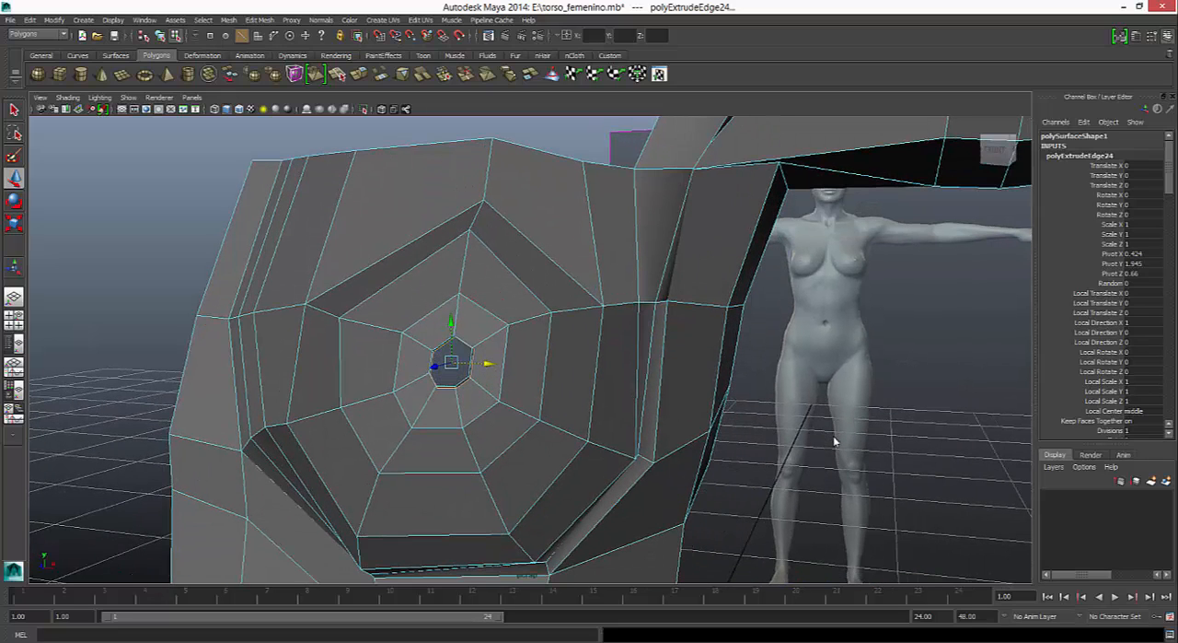
{"action": "left_click_drag", "start_coordinate": [451, 361], "coordinate": [451, 368]}
{"action": "middle_click_drag", "start_coordinate": [835, 442], "coordinate": [837, 457], "text": "alt"}
{"action": "mouse_move", "coordinate": [835, 442]}
{"action": "left_mouse_down", "text": "alt"}
{"action": "mouse_move", "coordinate": [848, 435]}
{"action": "mouse_move", "coordinate": [778, 483]}
{"action": "left_mouse_up", "text": "alt"}
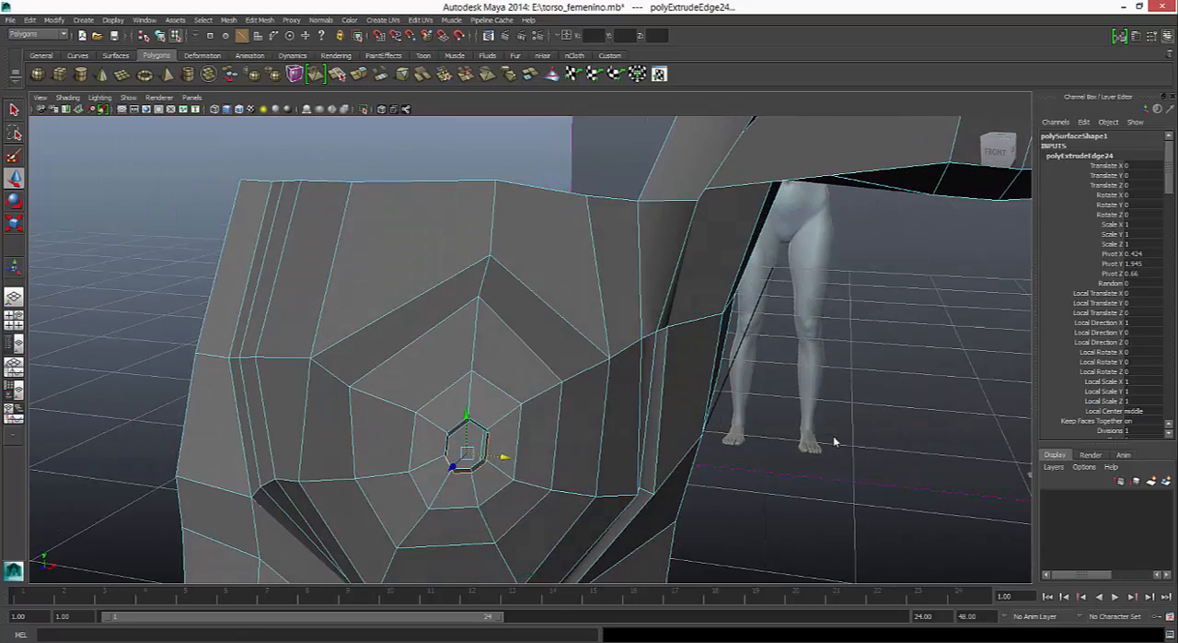
{"action": "key", "text": "super"}
{"action": "key", "text": "super"}
{"action": "mouse_move", "coordinate": [835, 442]}
{"action": "left_mouse_down", "text": "alt"}
{"action": "mouse_move", "coordinate": [817, 426]}
{"action": "mouse_move", "coordinate": [838, 441]}
{"action": "left_mouse_up", "text": "alt"}
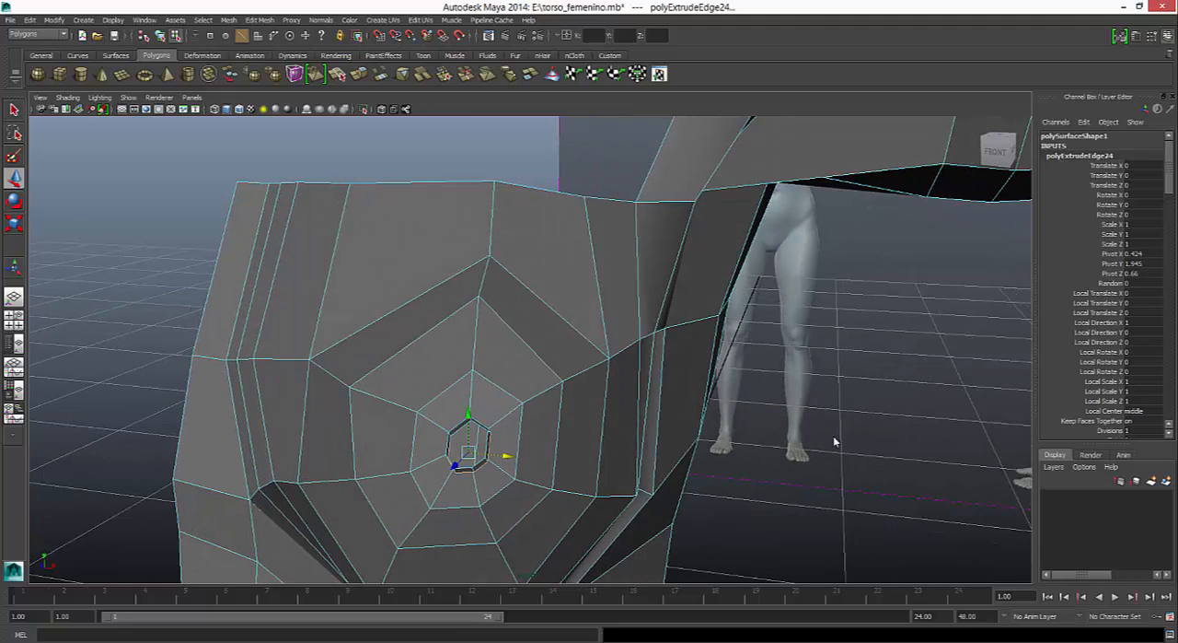
- Lower the horizontal row of chest vertices between the sternum and the breast's outer loop
{"action": "middle_click_drag", "start_coordinate": [834, 437], "coordinate": [833, 436], "text": "alt"}
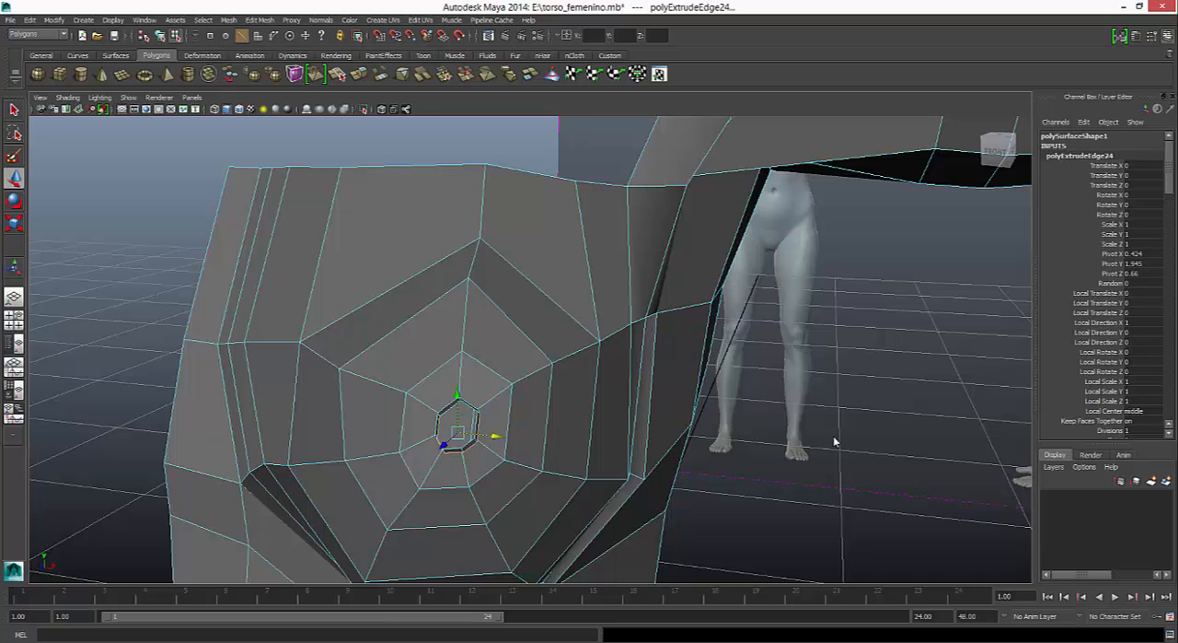
{"action": "right_click_drag", "start_coordinate": [335, 353], "coordinate": [282, 368]}
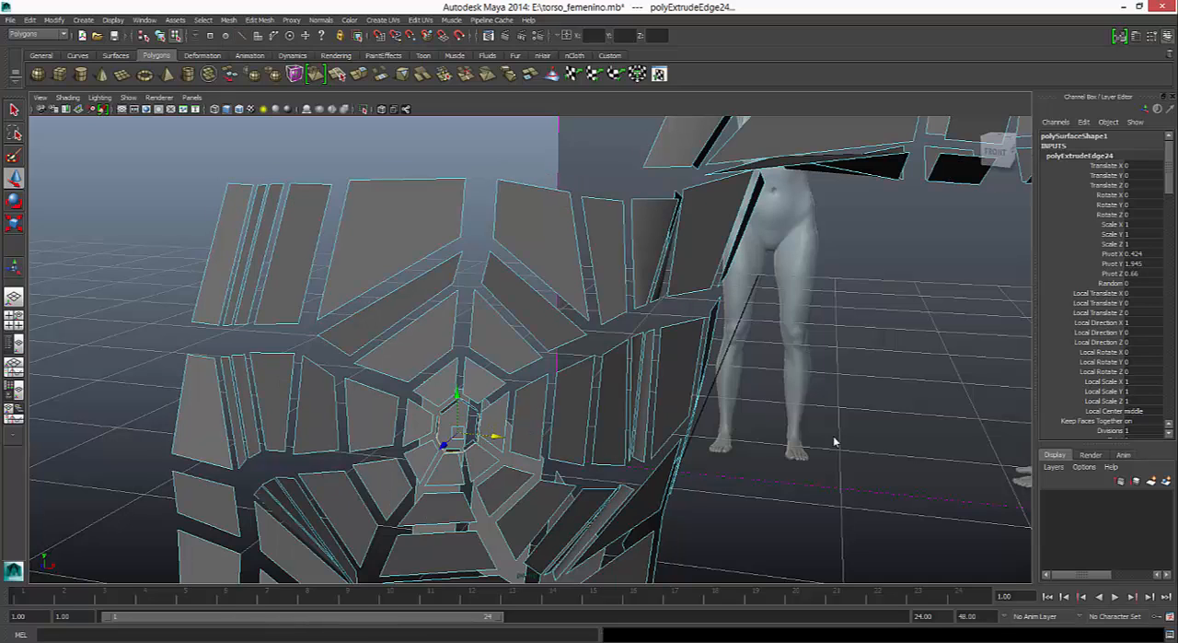
{"action": "right_click_drag", "start_coordinate": [355, 345], "coordinate": [302, 347]}
{"action": "left_click_drag", "start_coordinate": [147, 320], "coordinate": [318, 354]}
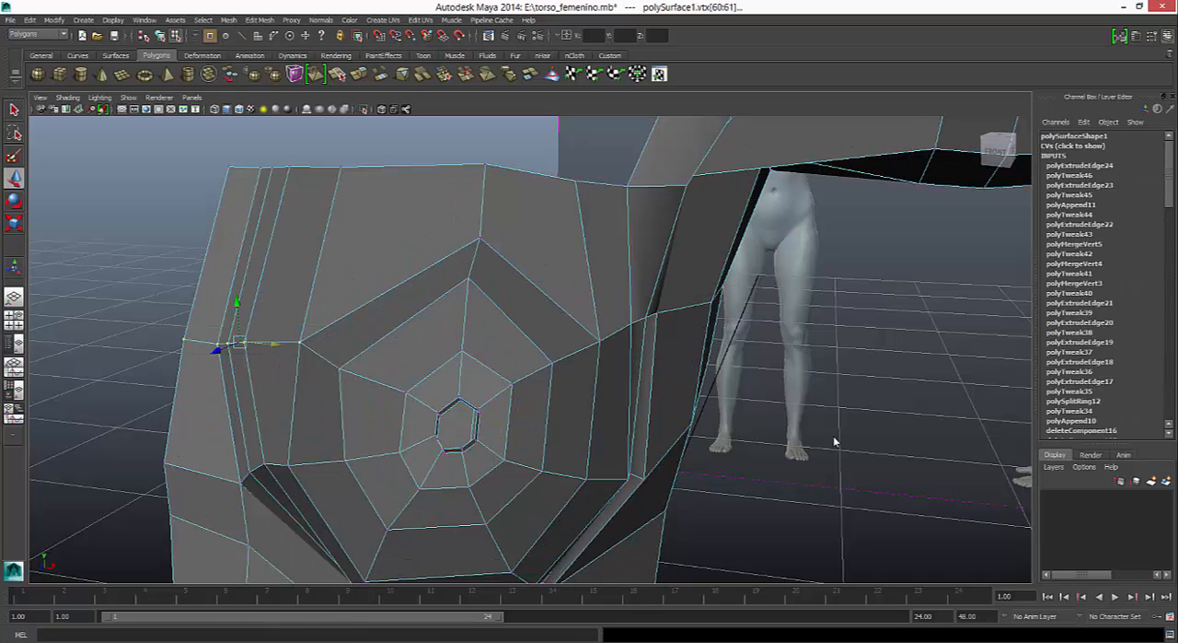
{"action": "left_click_drag", "start_coordinate": [236, 303], "coordinate": [237, 320]}
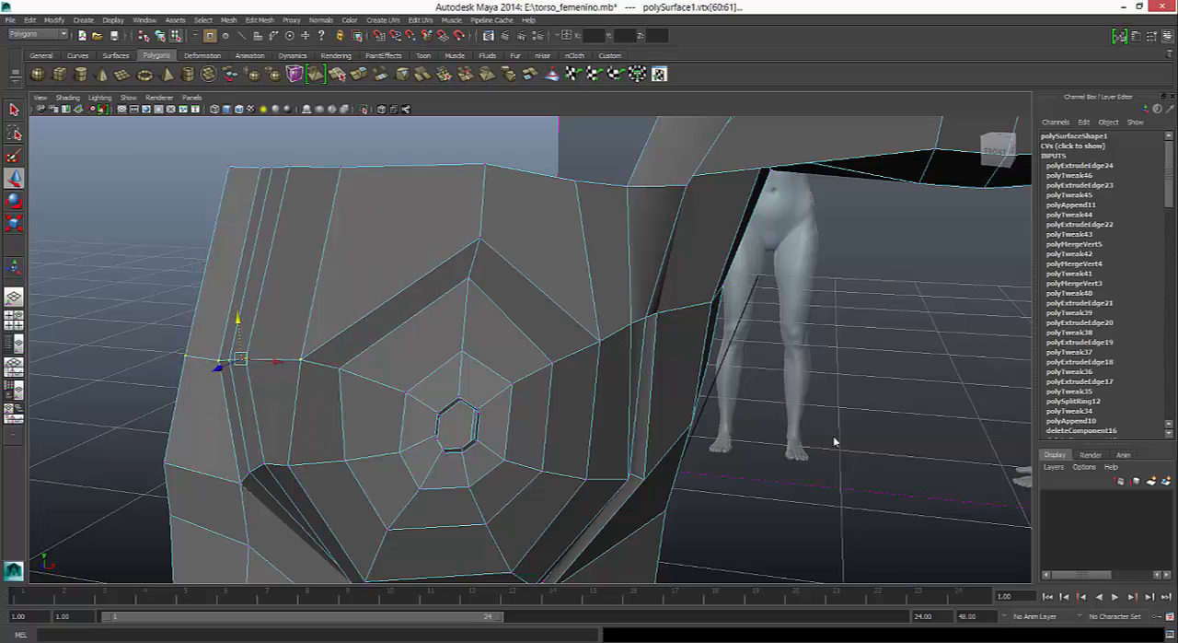
- Lower the sternum-side corner vertex of the breast's inner loop slightly to follow the adjoining vertex row
{"action": "left_click_drag", "start_coordinate": [835, 442], "coordinate": [835, 442], "text": "alt"}
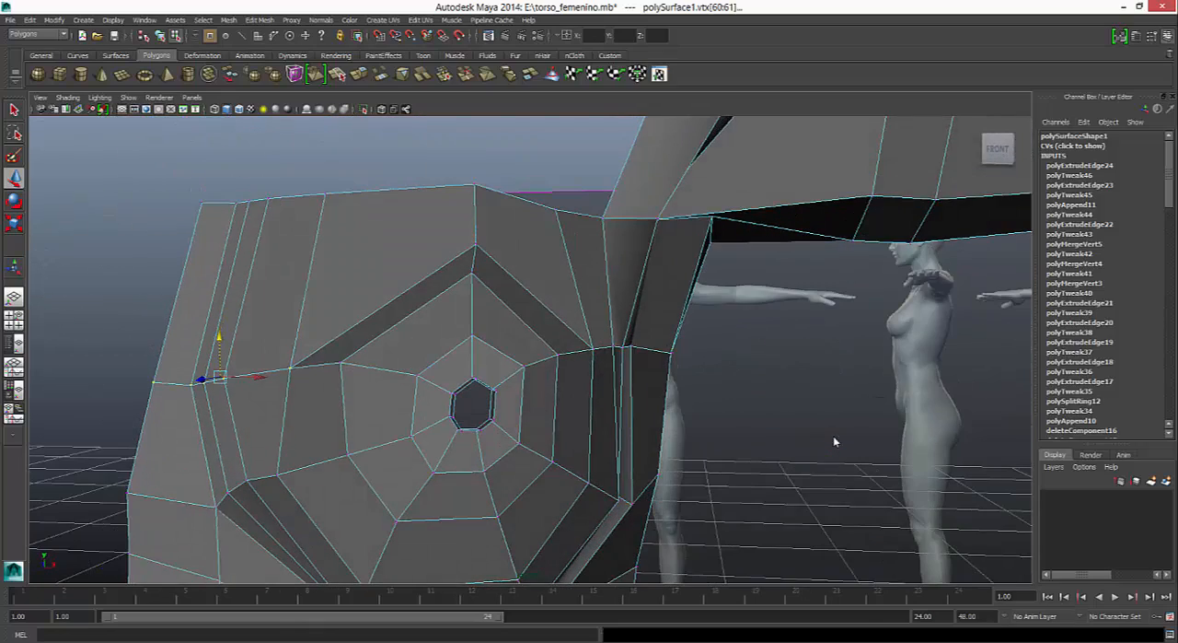
{"action": "middle_click_drag", "start_coordinate": [835, 442], "coordinate": [836, 444]}
{"action": "left_click_drag", "start_coordinate": [835, 442], "coordinate": [835, 441], "text": "alt"}
{"action": "left_click", "coordinate": [347, 395]}
{"action": "middle_click_drag", "start_coordinate": [835, 442], "coordinate": [835, 442]}
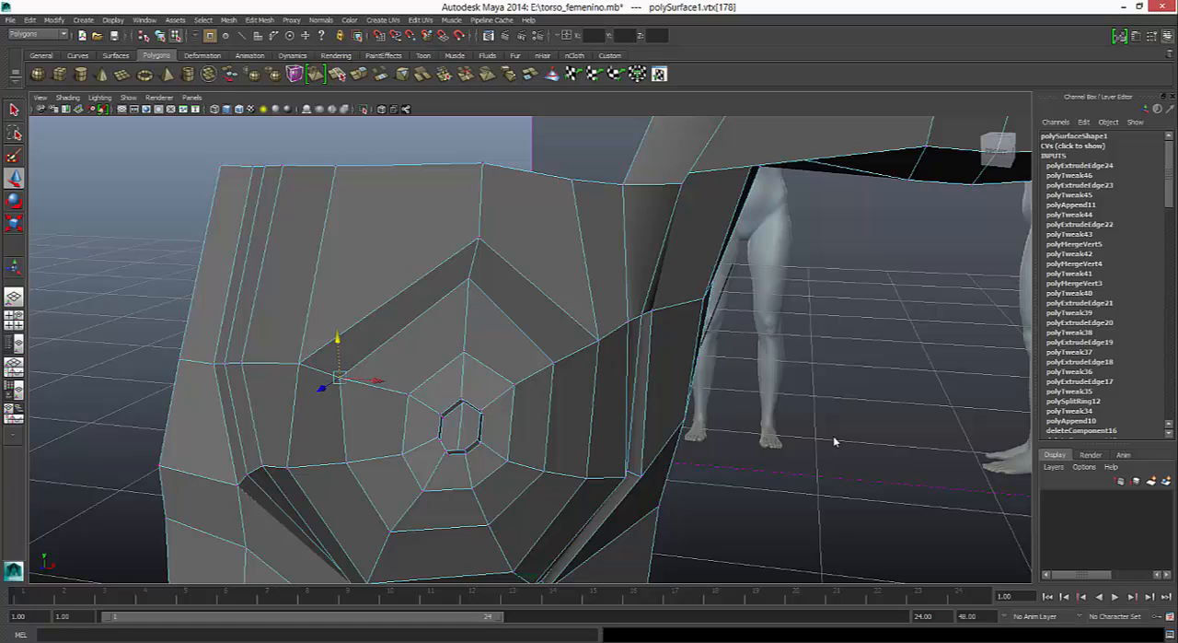
- Insert an edge loop running from the upper chest border through the breast's upper faces into the nipple opening
{"action": "left_click", "coordinate": [260, 19]}
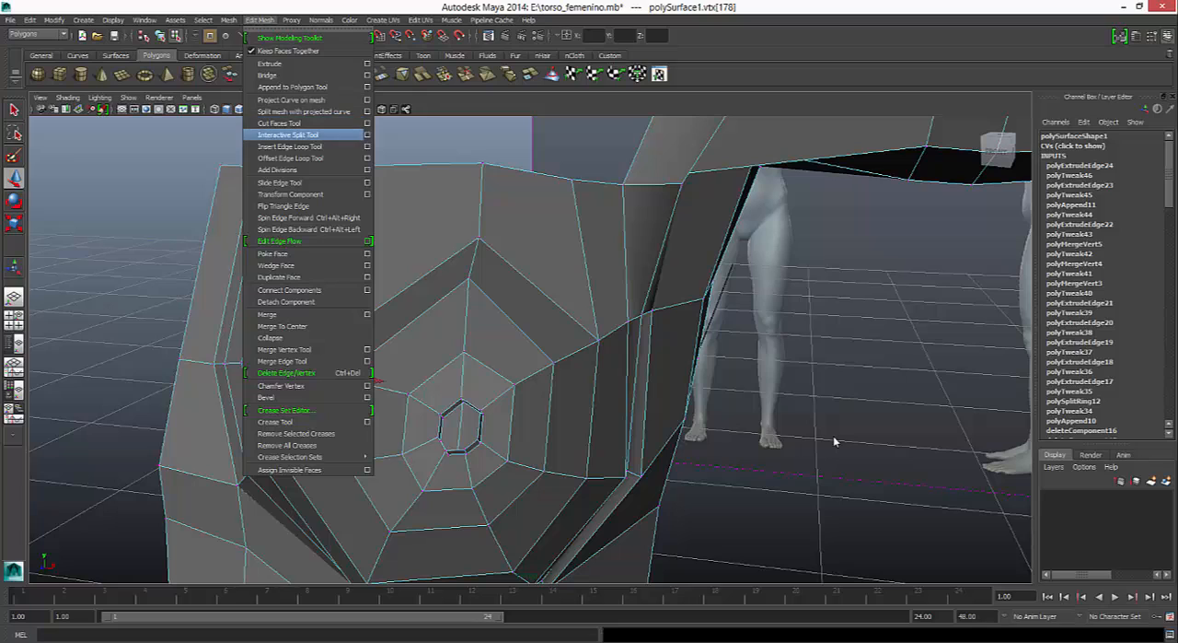
{"action": "left_click", "coordinate": [288, 135]}
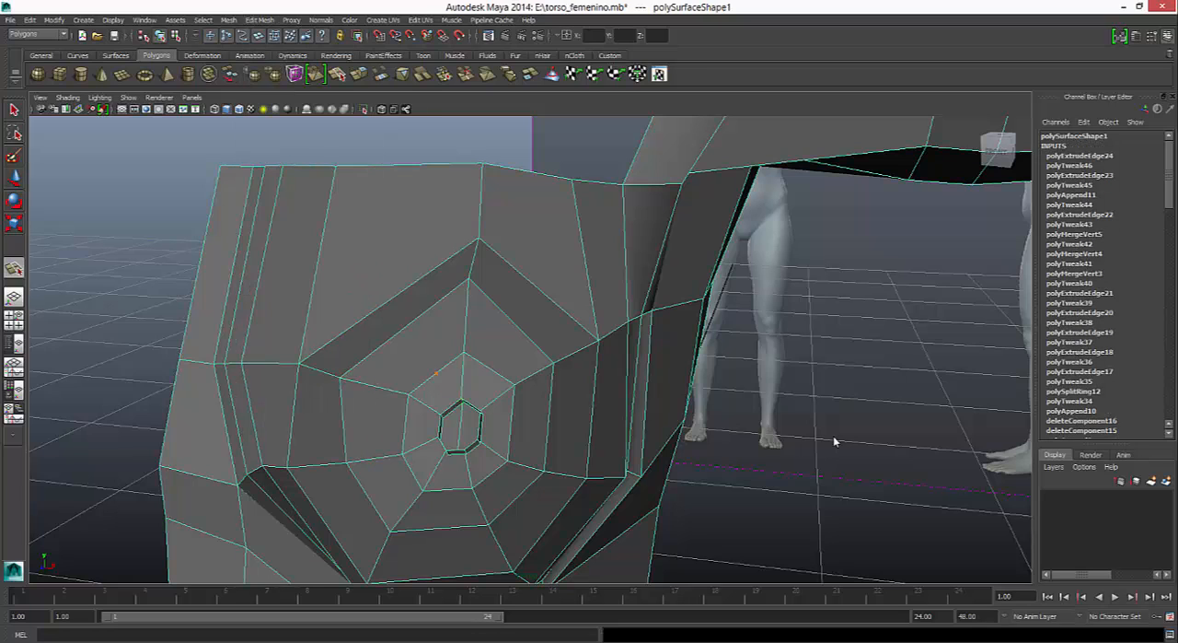
{"action": "left_click", "coordinate": [260, 19]}
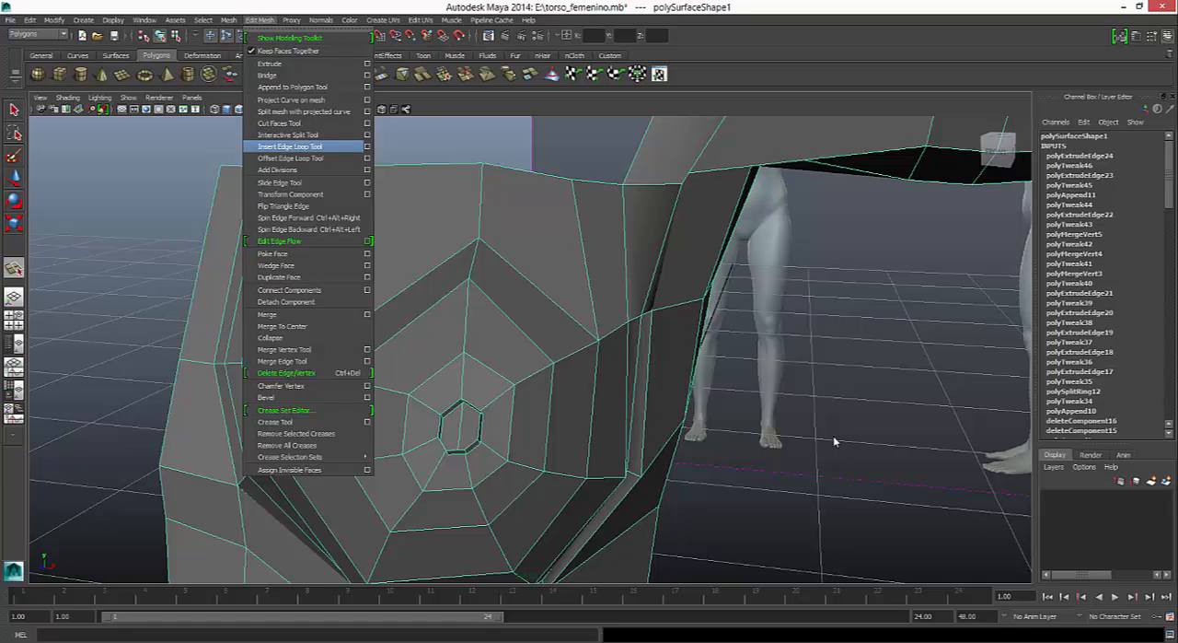
{"action": "left_click", "coordinate": [290, 146]}
{"action": "left_click_drag", "start_coordinate": [401, 293], "coordinate": [395, 296]}
{"action": "key", "text": "w"}
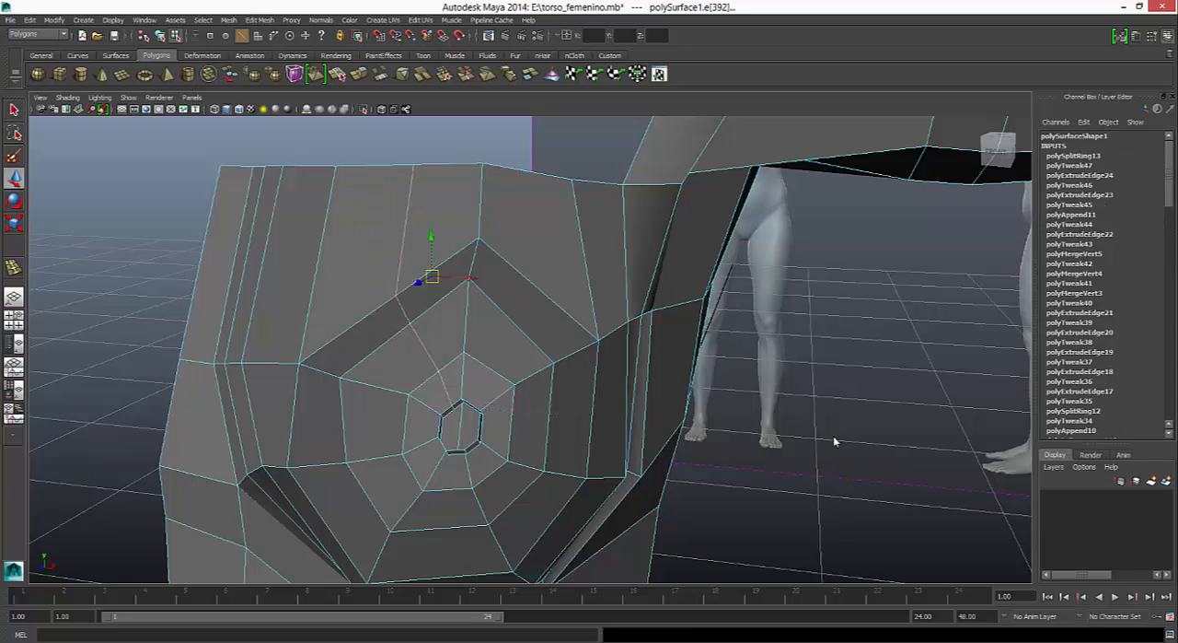
- Raise the new loop's two vertices on the upper breast rings and shift the neighbouring upper column outward, rounding the outline
{"action": "right_click_drag", "start_coordinate": [410, 304], "coordinate": [370, 305]}
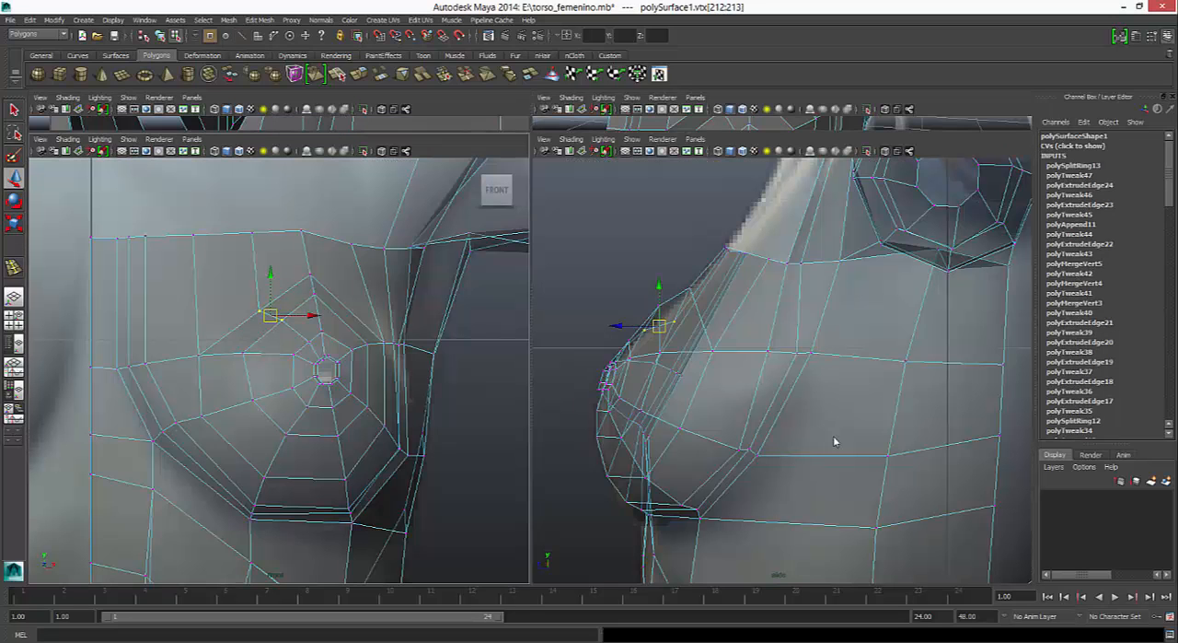
{"action": "left_click_drag", "start_coordinate": [271, 274], "coordinate": [271, 257]}
{"action": "left_click_drag", "start_coordinate": [313, 297], "coordinate": [366, 284]}
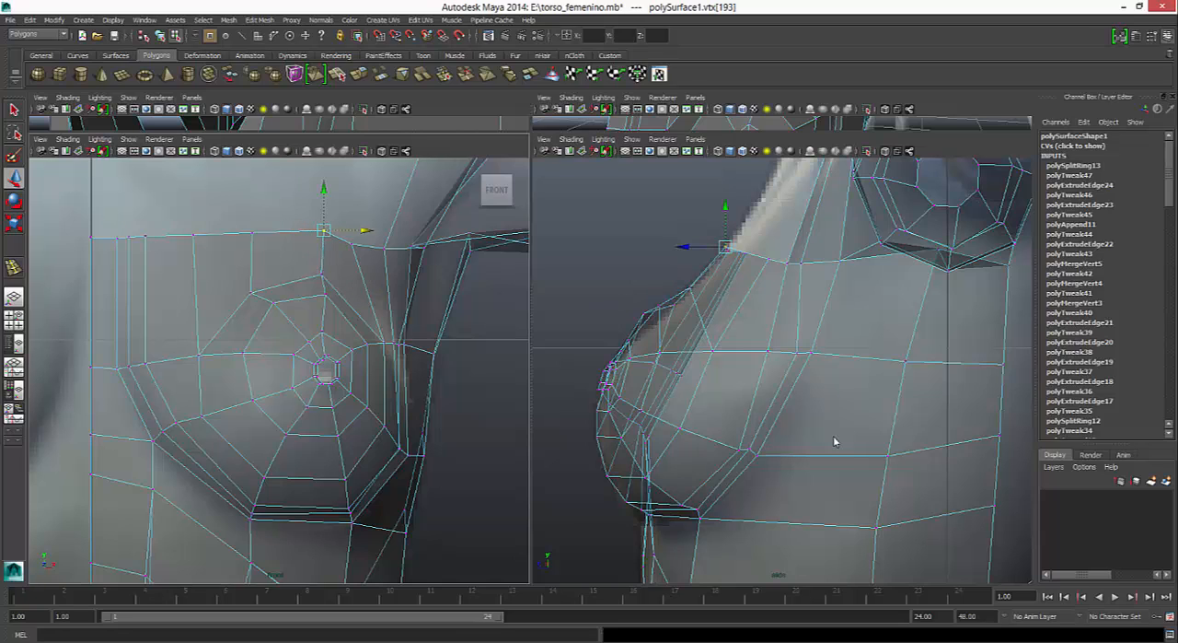
{"action": "left_click_drag", "start_coordinate": [323, 284], "coordinate": [332, 291]}
- Even out the vertices around the upper nipple rings and push the inner loop's two upper vertices back toward the chest
{"action": "left_click", "coordinate": [322, 332]}
{"action": "mouse_move", "coordinate": [322, 333]}
{"action": "left_mouse_down"}
{"action": "mouse_move", "coordinate": [291, 363]}
{"action": "mouse_move", "coordinate": [355, 358]}
{"action": "mouse_move", "coordinate": [333, 335]}
{"action": "mouse_move", "coordinate": [334, 360]}
{"action": "mouse_move", "coordinate": [392, 341]}
{"action": "left_mouse_up"}
{"action": "left_click", "coordinate": [293, 354]}
{"action": "left_click", "coordinate": [352, 350]}
{"action": "left_click", "coordinate": [328, 333]}
{"action": "scroll", "coordinate": [329, 357], "scroll_direction": "up", "scroll_amount": 5}
{"action": "left_click_drag", "start_coordinate": [639, 305], "coordinate": [664, 317]}
{"action": "left_click_drag", "start_coordinate": [612, 313], "coordinate": [629, 313]}
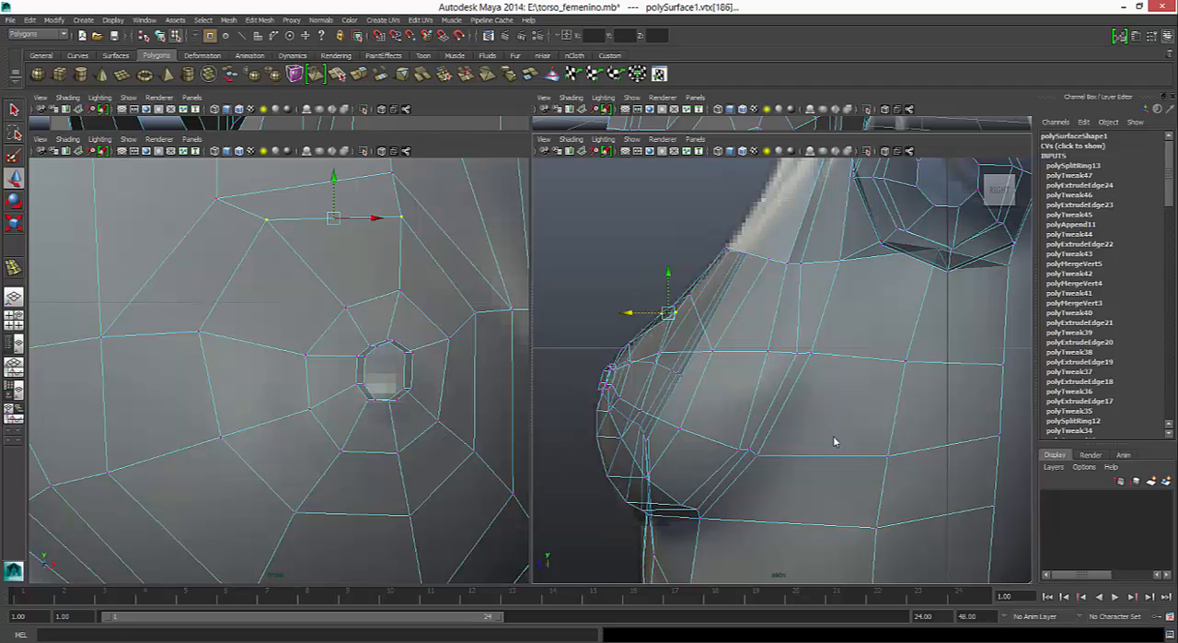
- Check the smoothed breast and raise the upper vertices of the nipple rim to round the opening
{"action": "key", "text": "space"}
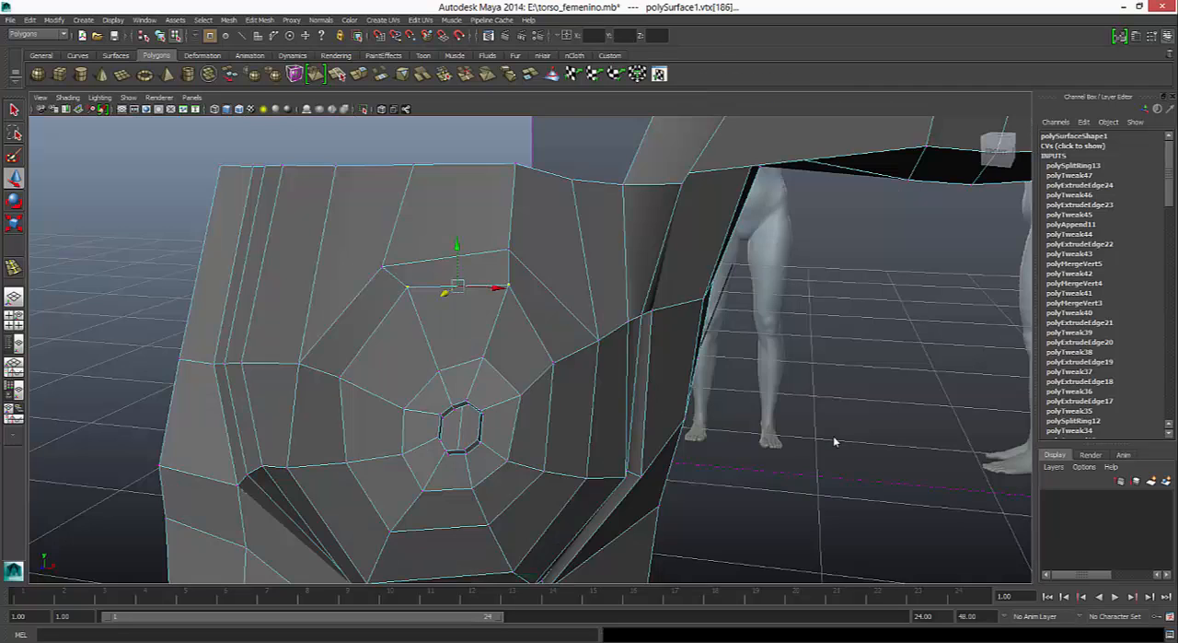
{"action": "left_click_drag", "start_coordinate": [835, 442], "coordinate": [835, 441], "text": "alt"}
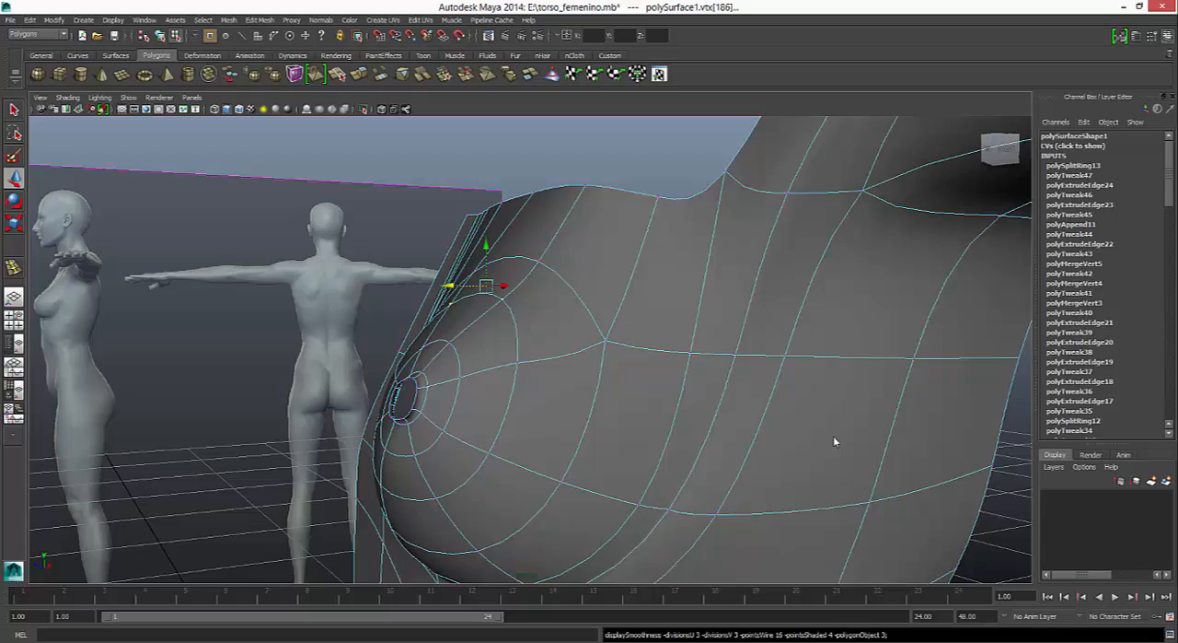
{"action": "left_click_drag", "start_coordinate": [835, 442], "coordinate": [835, 442], "text": "alt"}
{"action": "key", "text": "1"}
{"action": "scroll", "coordinate": [835, 442], "scroll_direction": "up", "scroll_amount": 3}
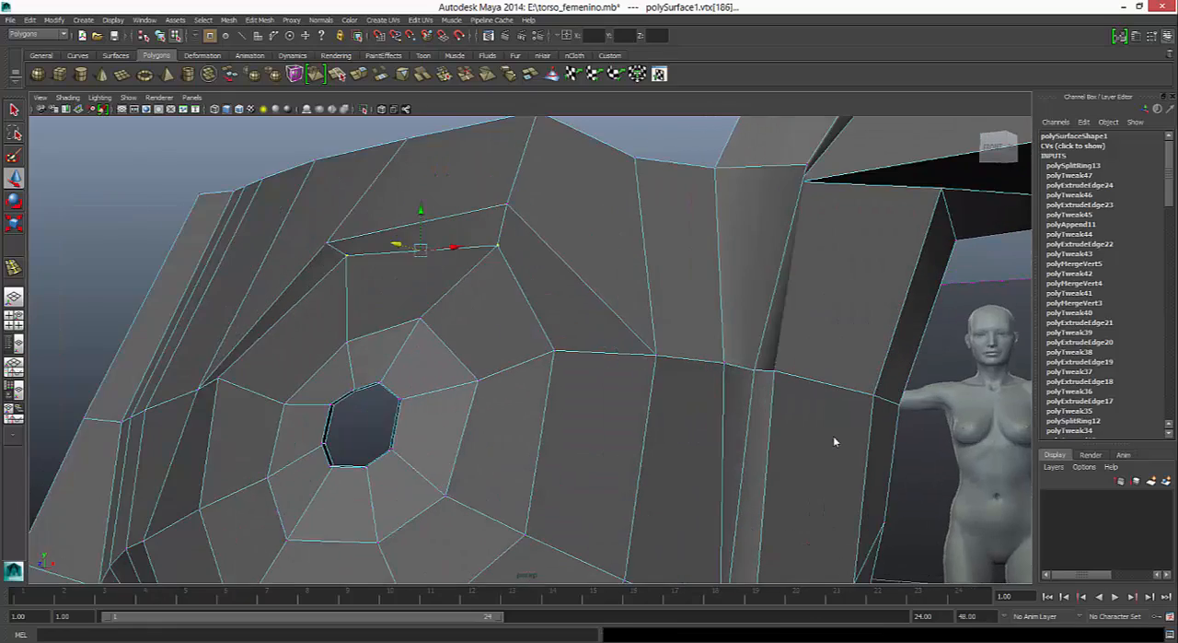
{"action": "middle_click_drag", "start_coordinate": [835, 442], "coordinate": [835, 442], "text": "alt"}
{"action": "left_click_drag", "start_coordinate": [540, 337], "coordinate": [558, 360]}
{"action": "left_click_drag", "start_coordinate": [548, 310], "coordinate": [549, 305]}
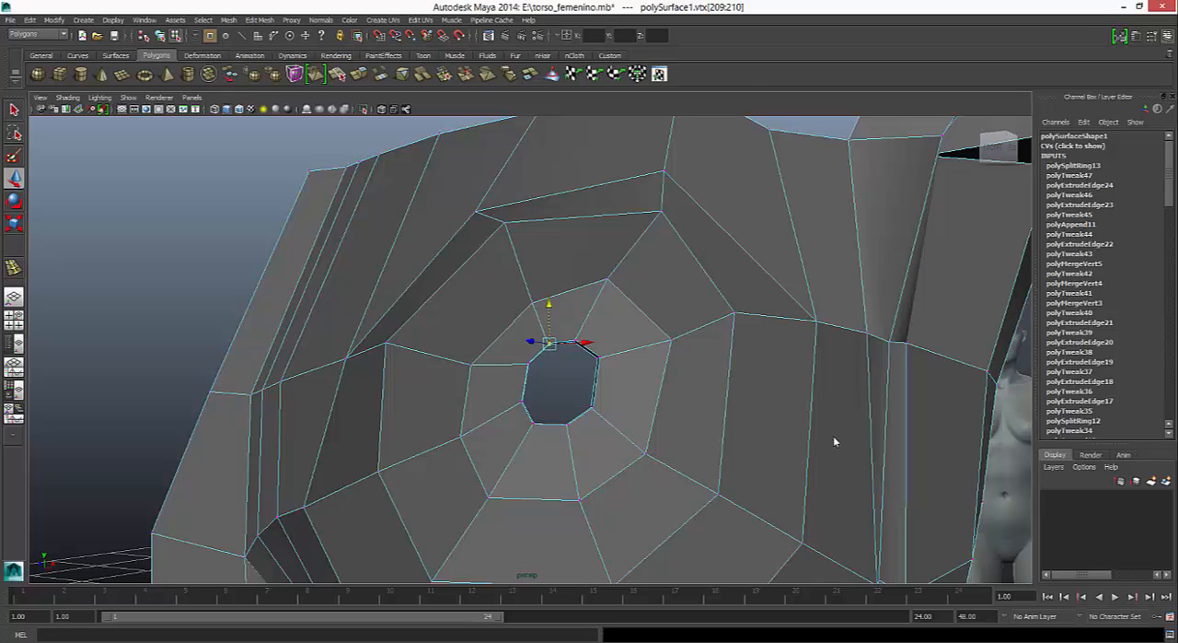
{"action": "mouse_move", "coordinate": [597, 368]}
{"action": "right_mouse_down"}
{"action": "mouse_move", "coordinate": [587, 386]}
{"action": "mouse_move", "coordinate": [596, 340]}
{"action": "right_mouse_up"}
- Extrude the nipple opening's border edges inward with a local Z translation of -0.018
{"action": "left_click_drag", "start_coordinate": [835, 442], "coordinate": [835, 441], "text": "alt"}
{"action": "double_click", "coordinate": [526, 397]}
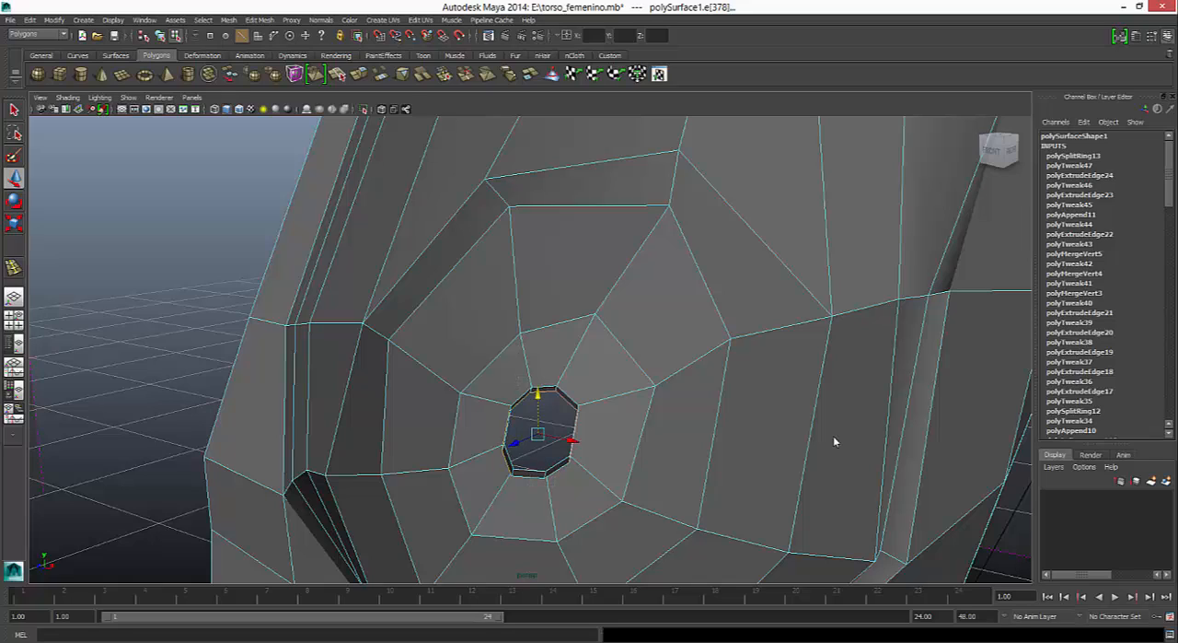
{"action": "left_click_drag", "start_coordinate": [835, 437], "coordinate": [834, 437], "text": "alt"}
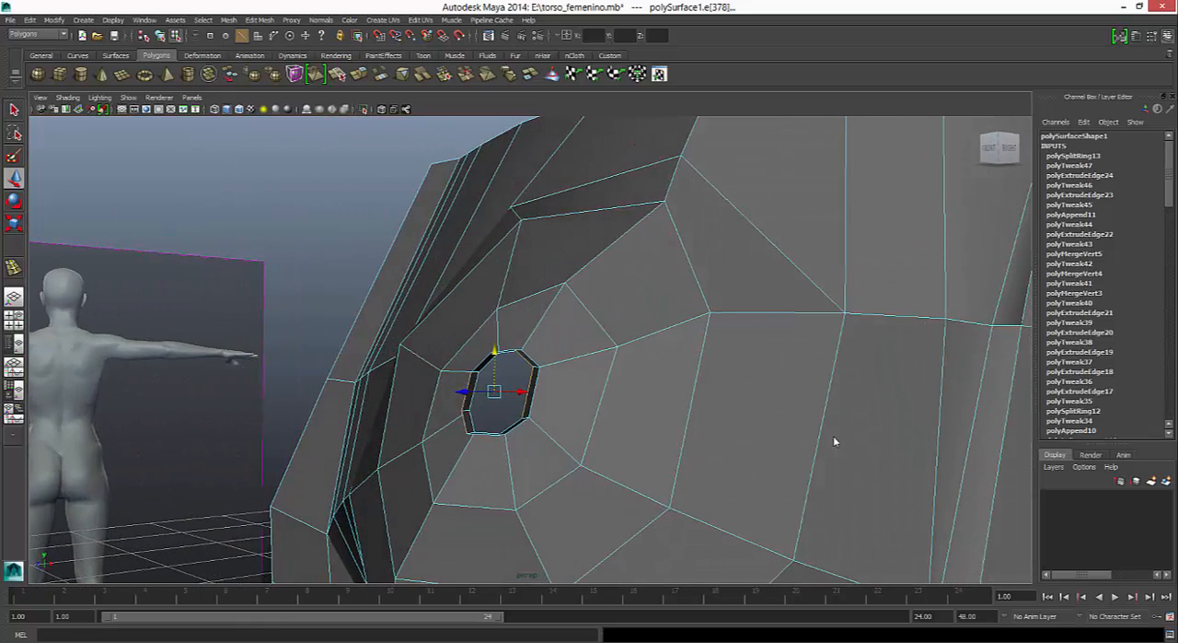
{"action": "left_click_drag", "start_coordinate": [834, 441], "coordinate": [835, 441], "text": "alt"}
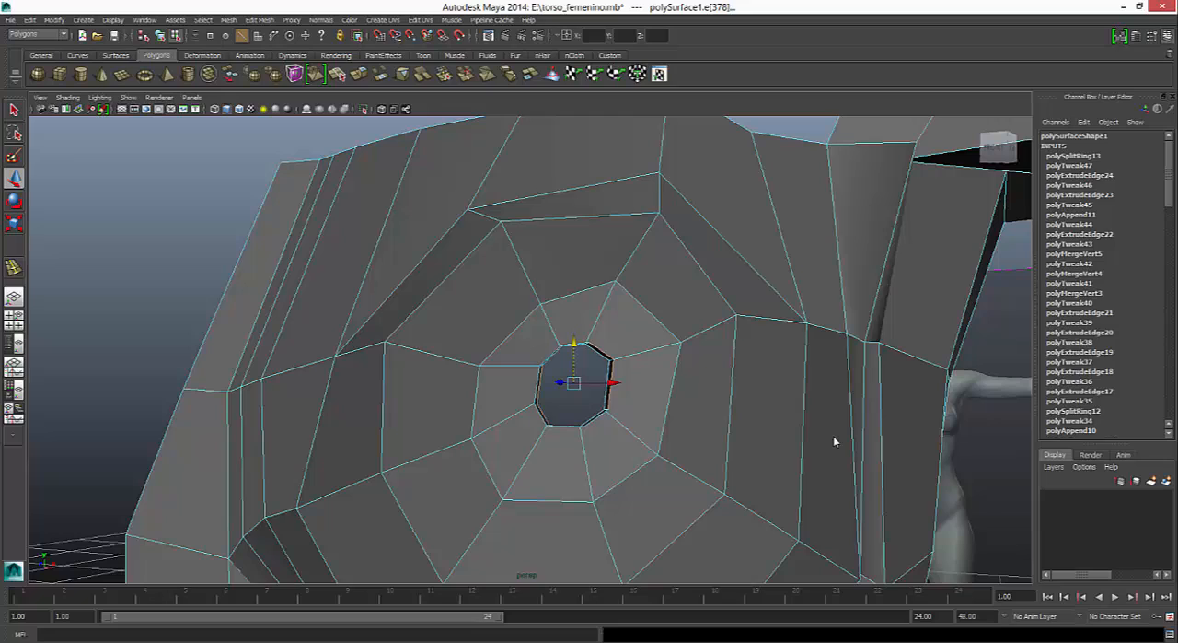
{"action": "key", "text": "ctrl+e"}
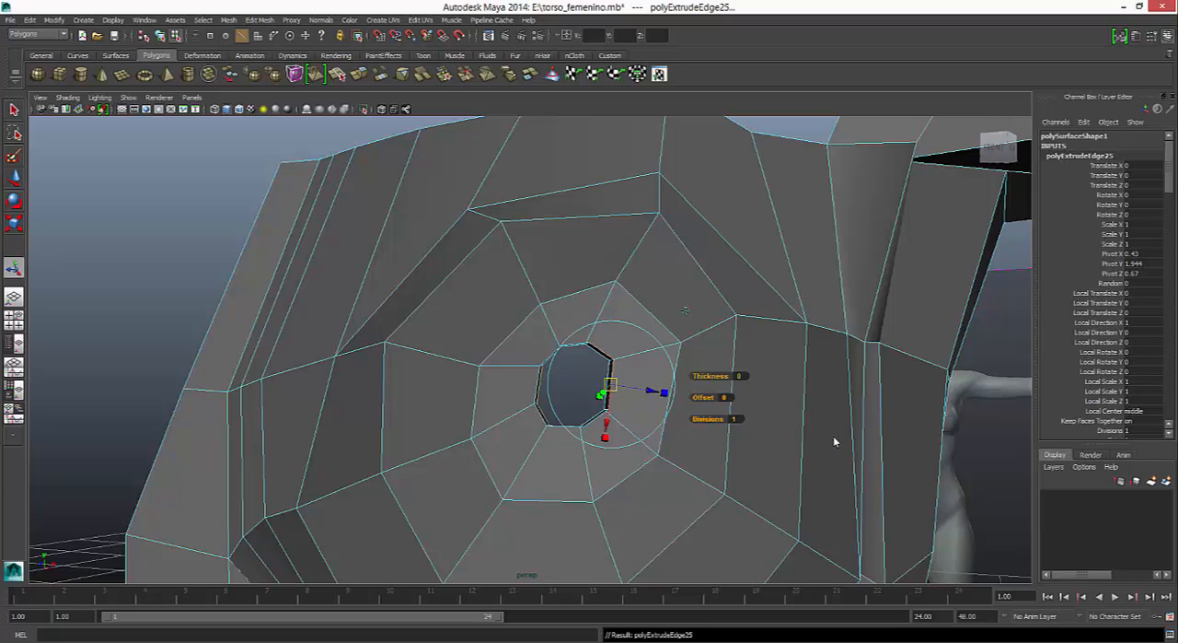
{"action": "left_click_drag", "start_coordinate": [652, 391], "coordinate": [620, 385]}
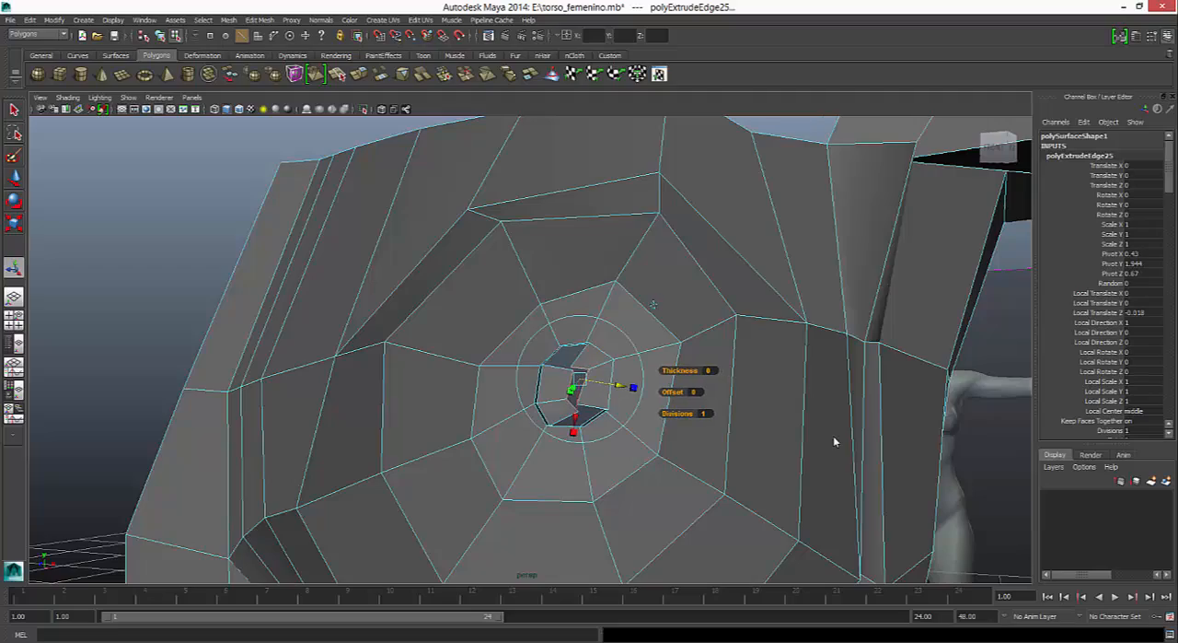
- Merge the upper pair and the lower pair of neighbouring vertices on the inner nipple ring to their centres
{"action": "mouse_move", "coordinate": [835, 442]}
{"action": "left_mouse_down", "text": "alt"}
{"action": "mouse_move", "coordinate": [829, 525]}
{"action": "mouse_move", "coordinate": [818, 530]}
{"action": "mouse_move", "coordinate": [920, 470]}
{"action": "mouse_move", "coordinate": [888, 433]}
{"action": "mouse_move", "coordinate": [783, 440]}
{"action": "left_mouse_up", "text": "alt"}
{"action": "mouse_move", "coordinate": [782, 440]}
{"action": "right_mouse_down", "text": "alt"}
{"action": "mouse_move", "coordinate": [875, 442]}
{"action": "mouse_move", "coordinate": [746, 442]}
{"action": "right_mouse_up", "text": "alt"}
{"action": "middle_click_drag", "start_coordinate": [836, 442], "coordinate": [627, 251], "text": "alt"}
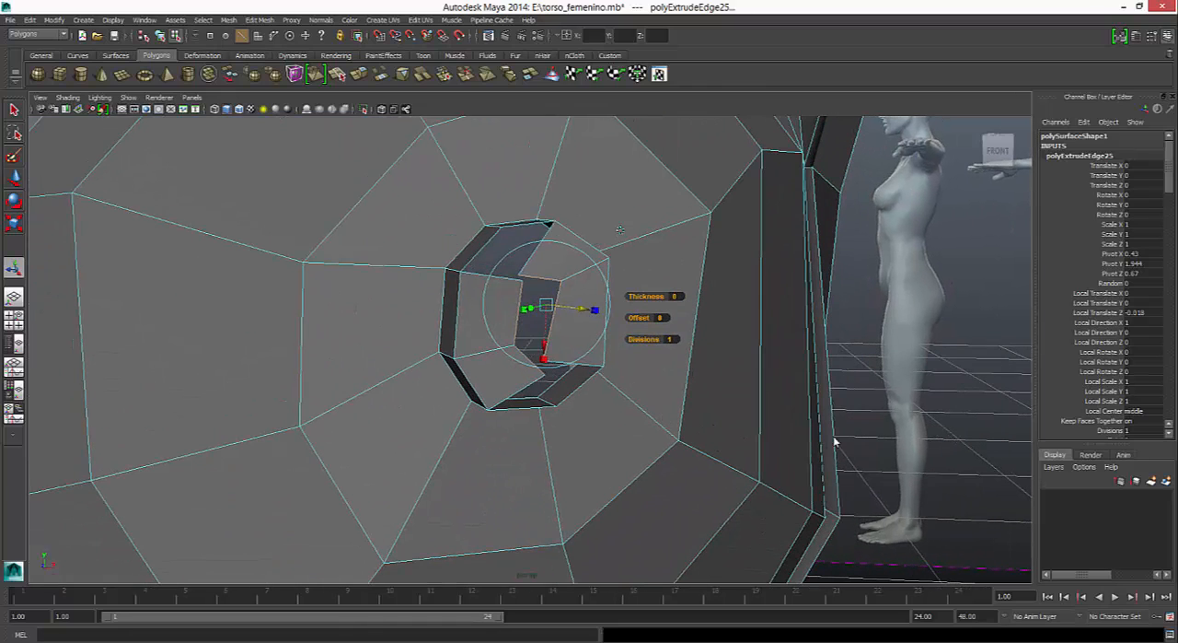
{"action": "right_click_drag", "start_coordinate": [587, 211], "coordinate": [535, 212]}
{"action": "key", "text": "q"}
{"action": "left_click_drag", "start_coordinate": [505, 257], "coordinate": [534, 289]}
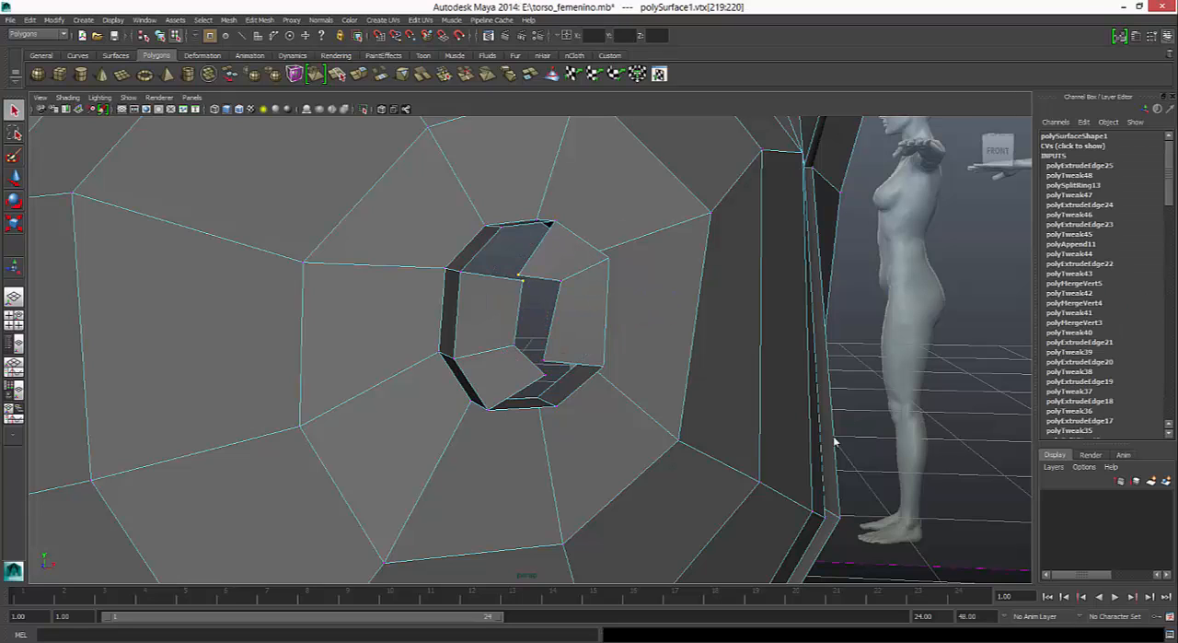
{"action": "left_click", "coordinate": [259, 20]}
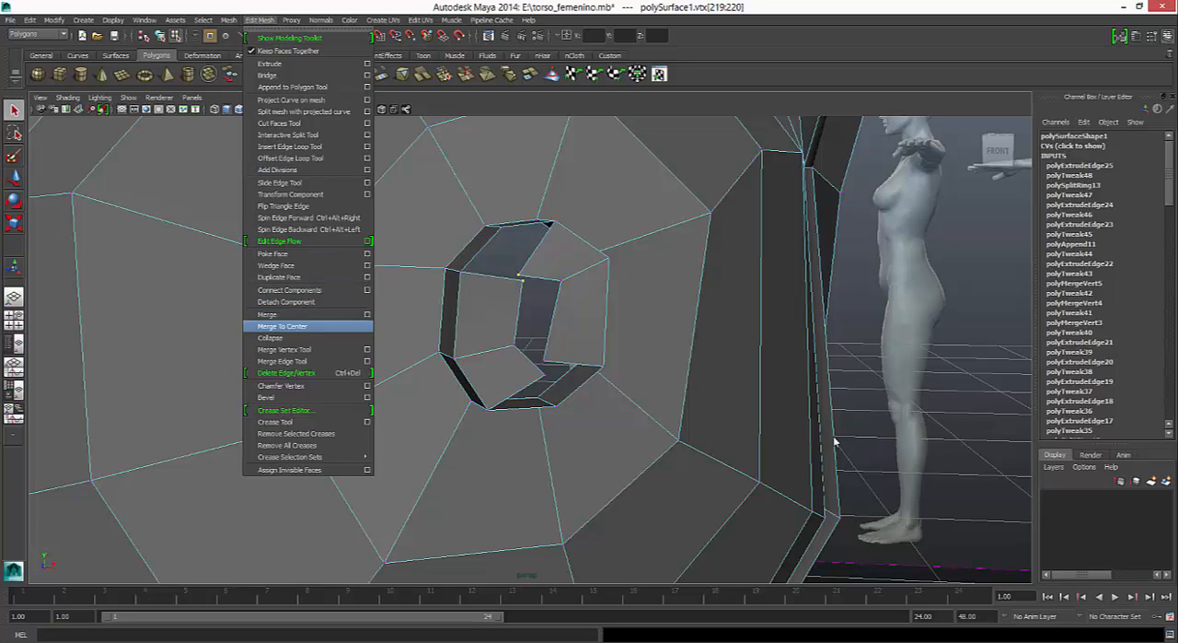
{"action": "left_click", "coordinate": [282, 326]}
{"action": "left_click_drag", "start_coordinate": [530, 348], "coordinate": [553, 382]}
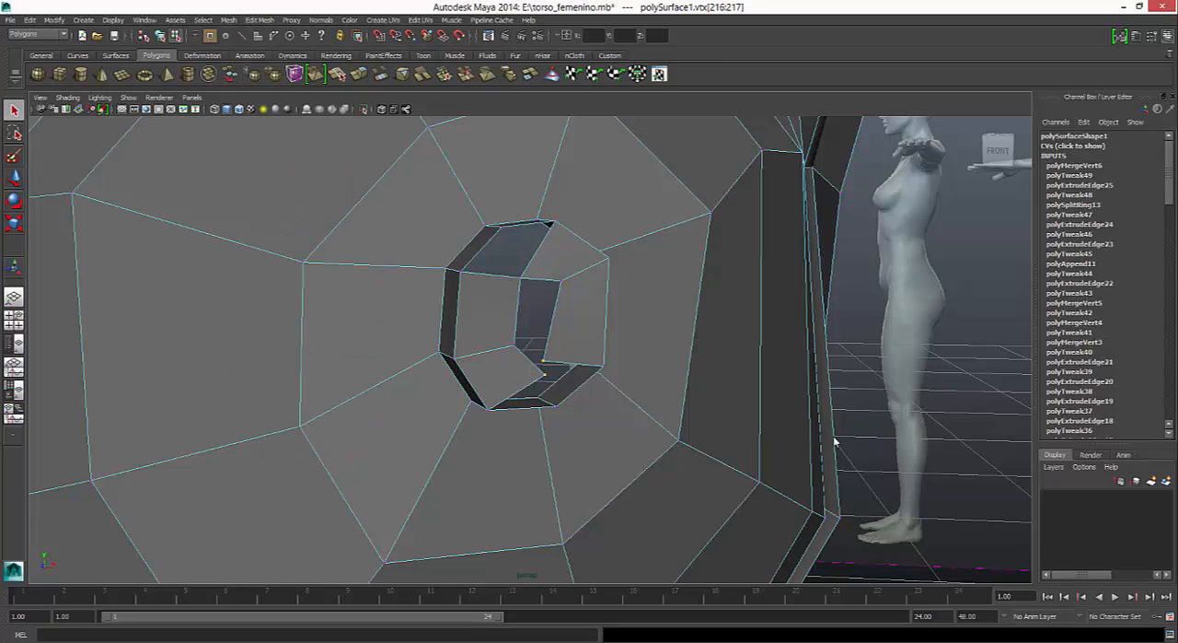
{"action": "key", "text": "g"}
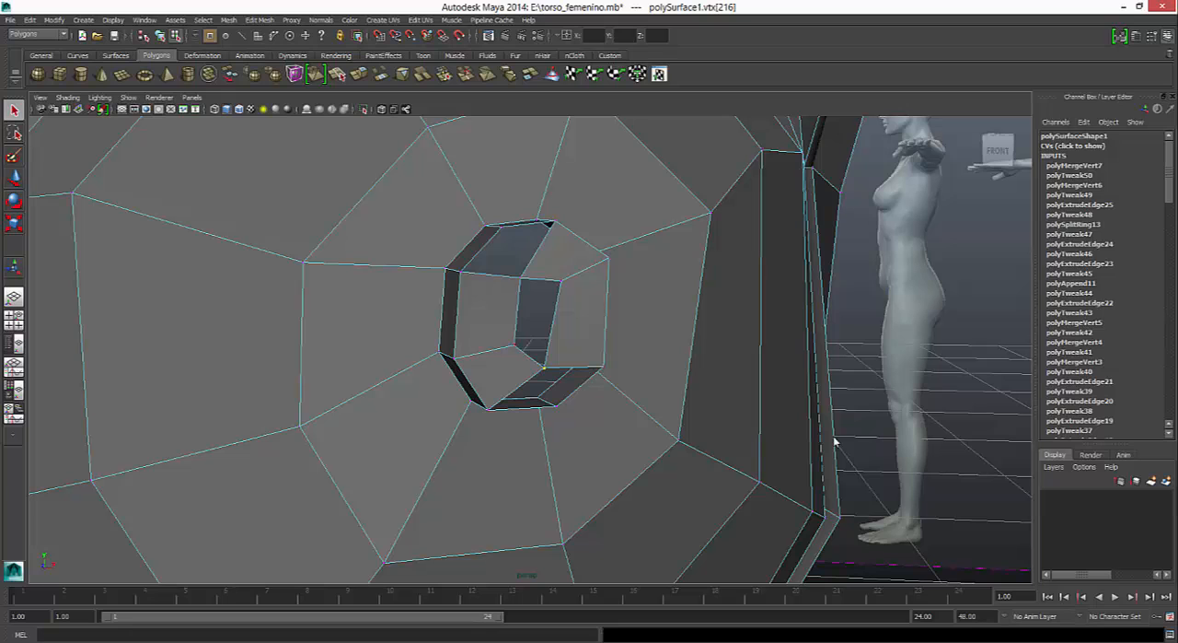
- Merge the two facing side vertices of the inner nipple ring to their centre
{"action": "left_click", "coordinate": [515, 345]}
{"action": "left_click", "coordinate": [561, 279]}
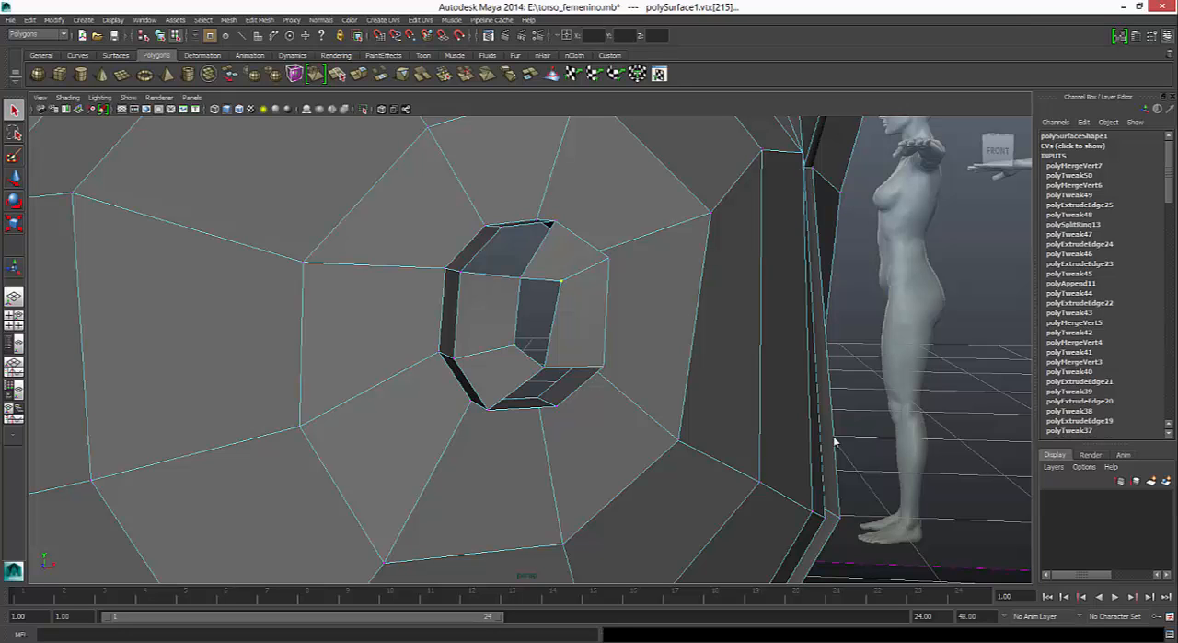
{"action": "key", "text": "g"}
- Fill the upper gap in the nipple with a polygon using the Append to Polygon tool
{"action": "left_click_drag", "start_coordinate": [835, 441], "coordinate": [727, 442], "text": "alt"}
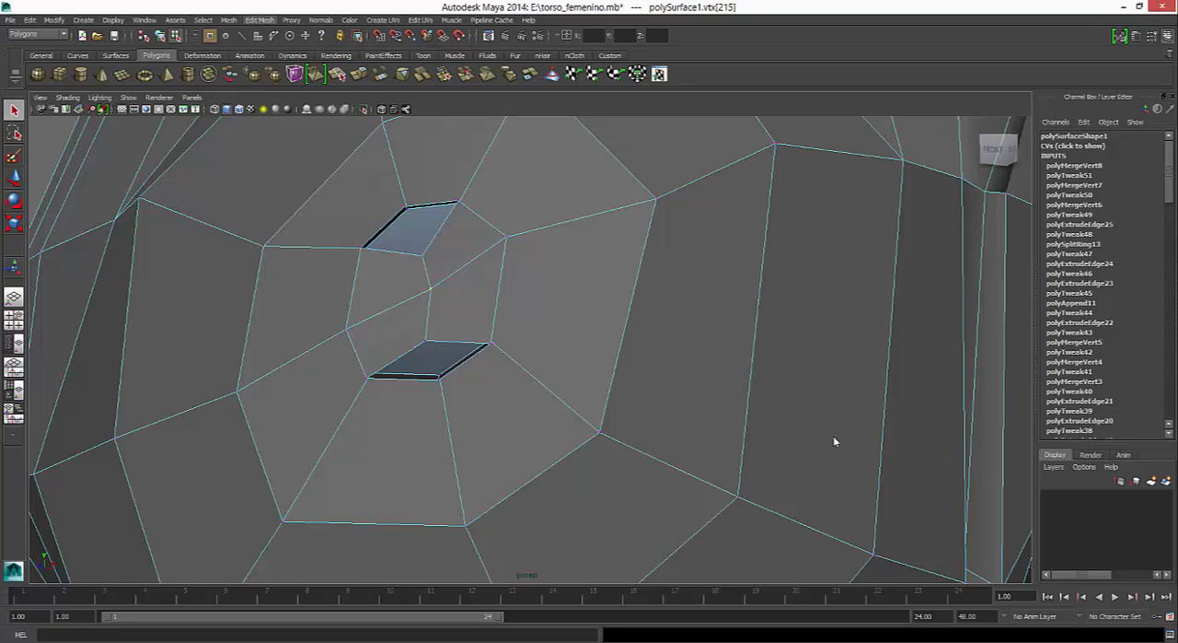
{"action": "left_click", "coordinate": [259, 20]}
{"action": "left_click", "coordinate": [292, 86]}
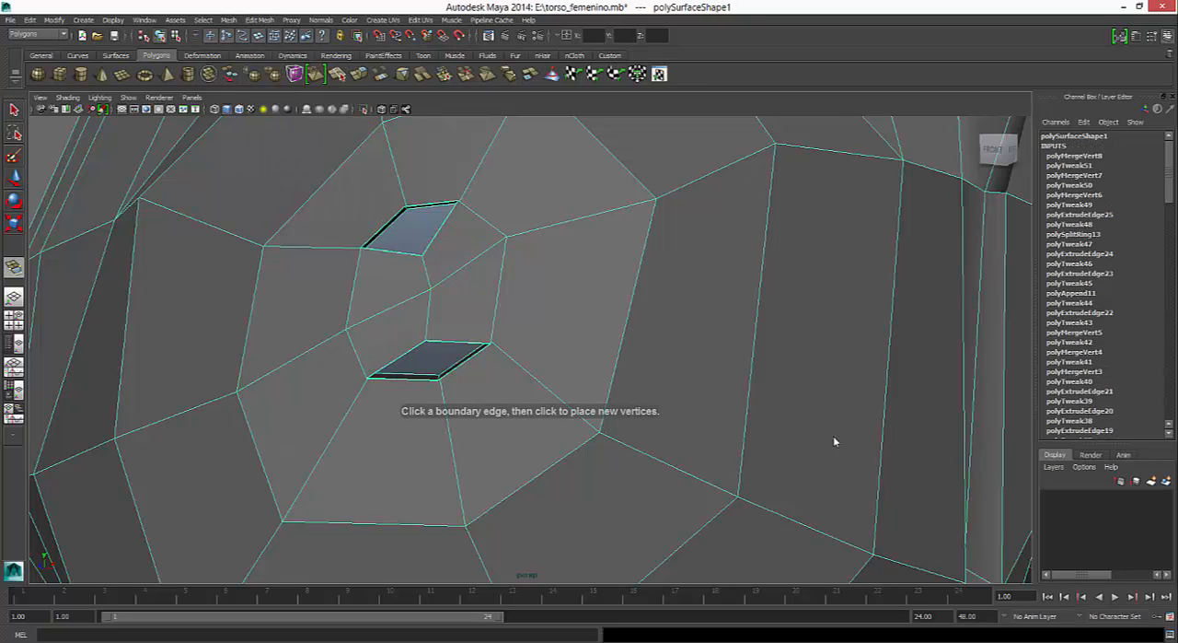
{"action": "left_click", "coordinate": [385, 227]}
{"action": "left_click", "coordinate": [440, 228]}
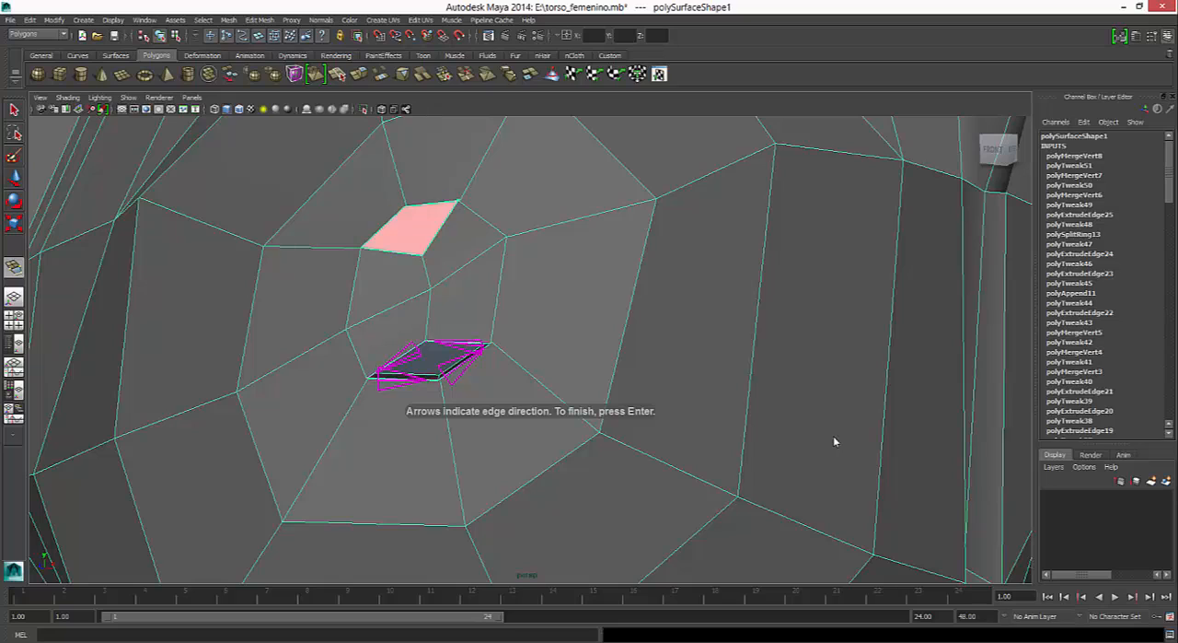
{"action": "key", "text": "Return"}
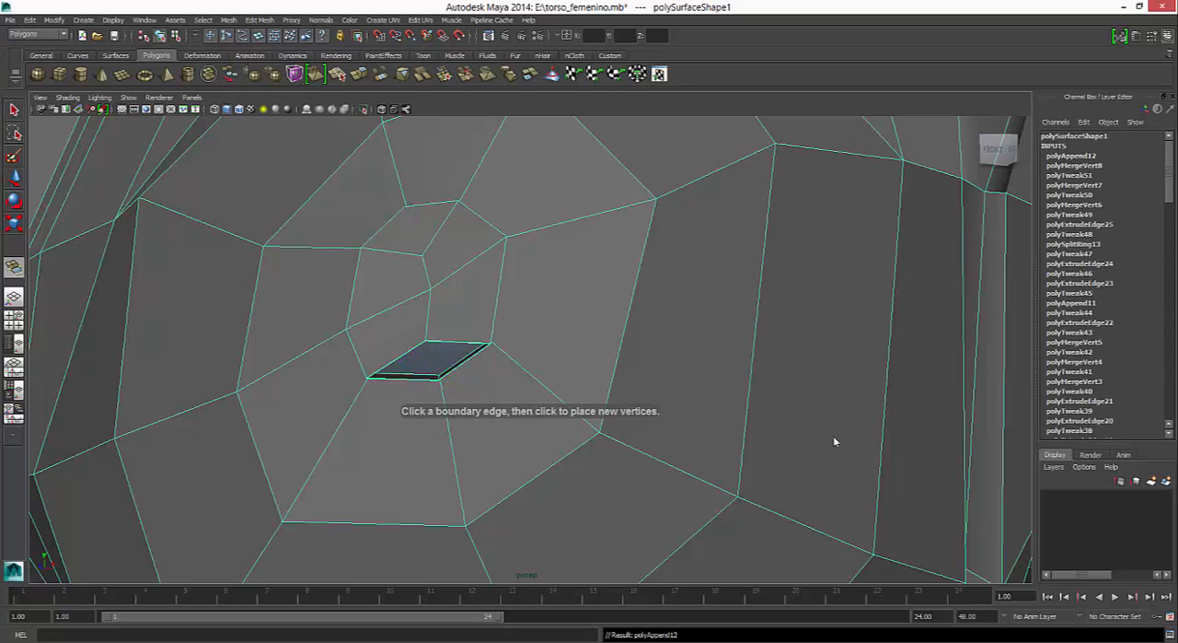
- Fill the nipple's lower gap with an appended polygon and inspect the closed nipple smoothed and from the side
{"action": "left_click", "coordinate": [402, 377]}
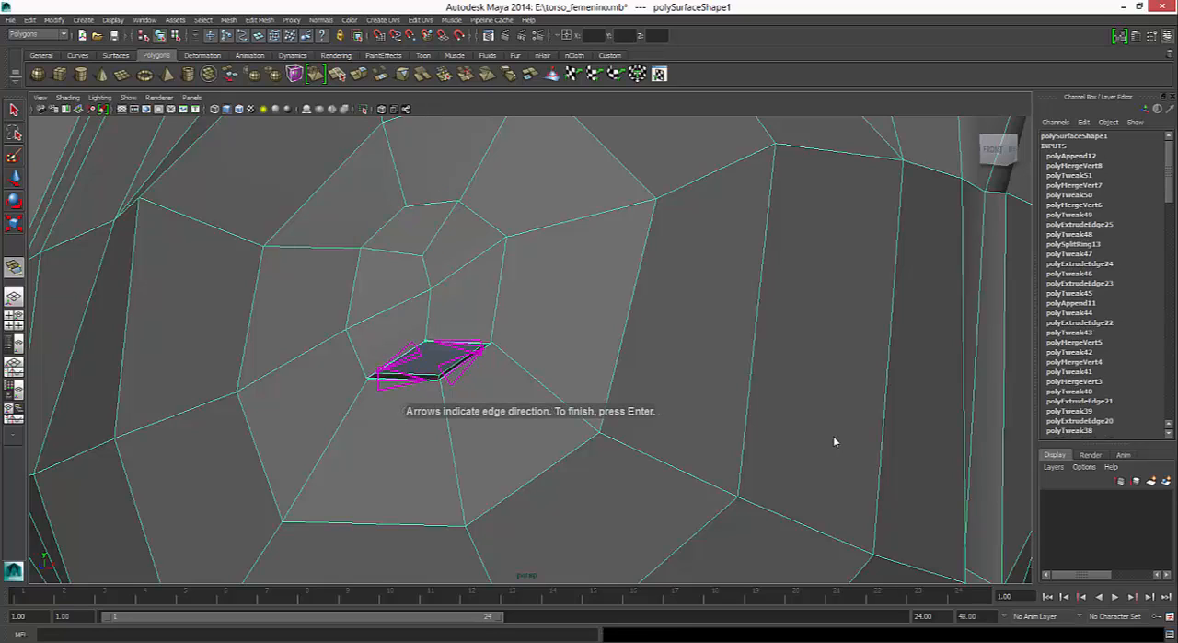
{"action": "left_click", "coordinate": [459, 342]}
{"action": "key", "text": "Return"}
{"action": "key", "text": "q"}
{"action": "key", "text": "3"}
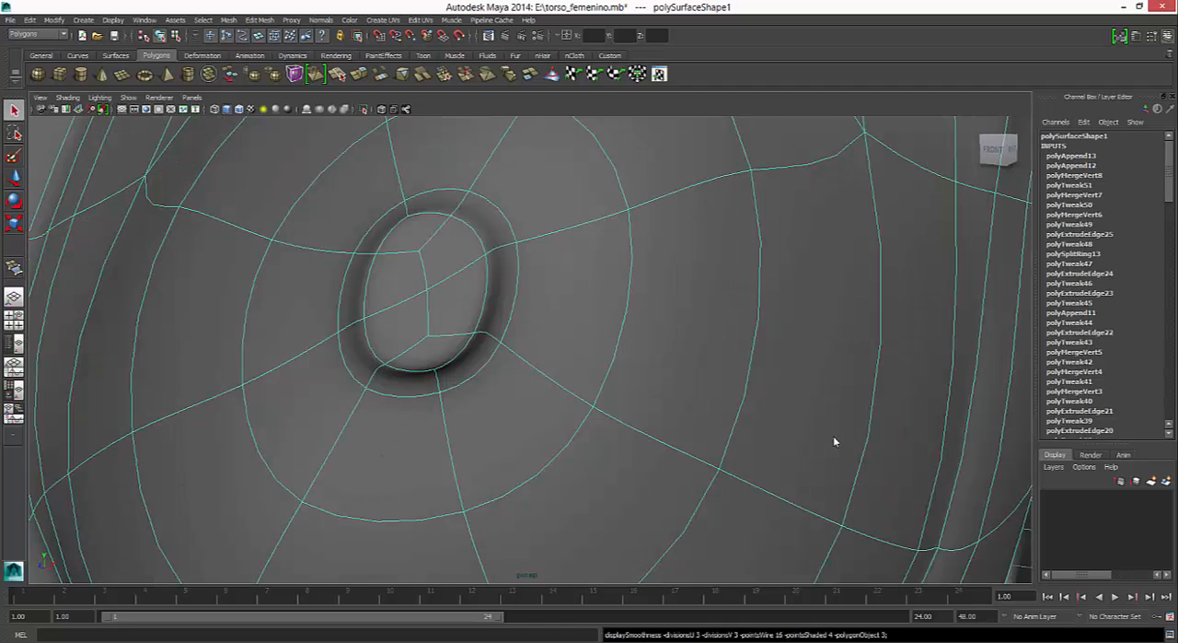
{"action": "left_click_drag", "start_coordinate": [835, 442], "coordinate": [663, 442], "text": "alt"}
{"action": "right_click_drag", "start_coordinate": [321, 277], "coordinate": [268, 278]}
{"action": "key", "text": "1"}
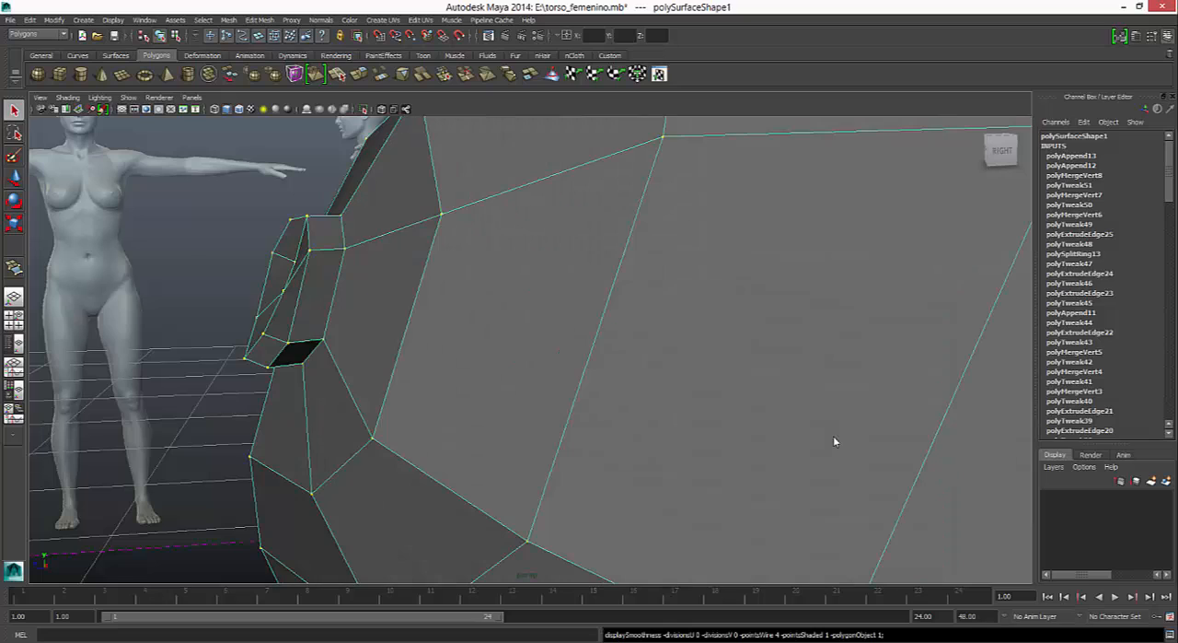
- Reposition the vertices inside the nipple's front opening from the side to even out its cap
{"action": "left_click", "coordinate": [294, 261]}
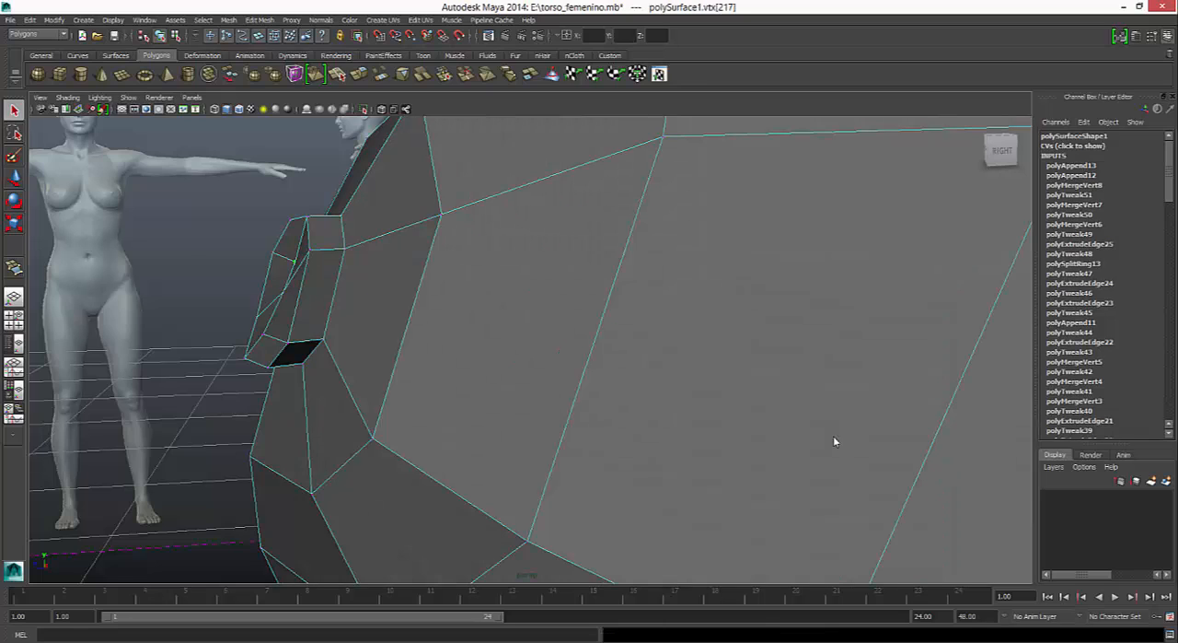
{"action": "key", "text": "w"}
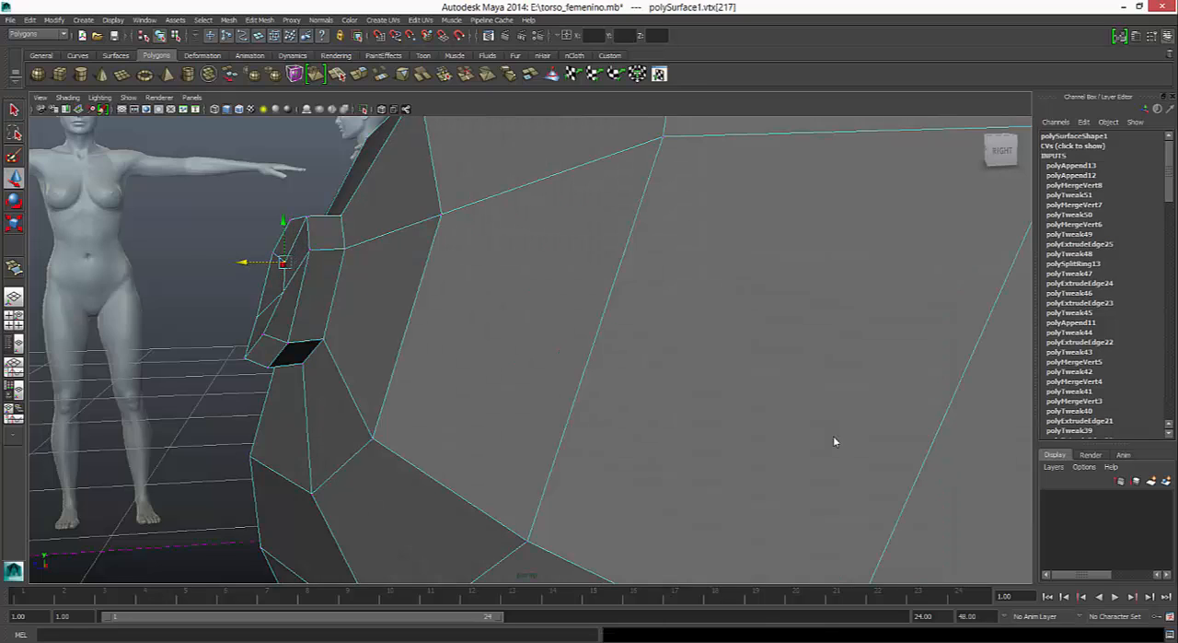
{"action": "left_click_drag", "start_coordinate": [282, 261], "coordinate": [276, 291]}
{"action": "mouse_move", "coordinate": [835, 441]}
{"action": "left_mouse_down", "text": "alt"}
{"action": "mouse_move", "coordinate": [907, 502]}
{"action": "mouse_move", "coordinate": [921, 557]}
{"action": "mouse_move", "coordinate": [835, 442]}
{"action": "left_mouse_up", "text": "alt"}
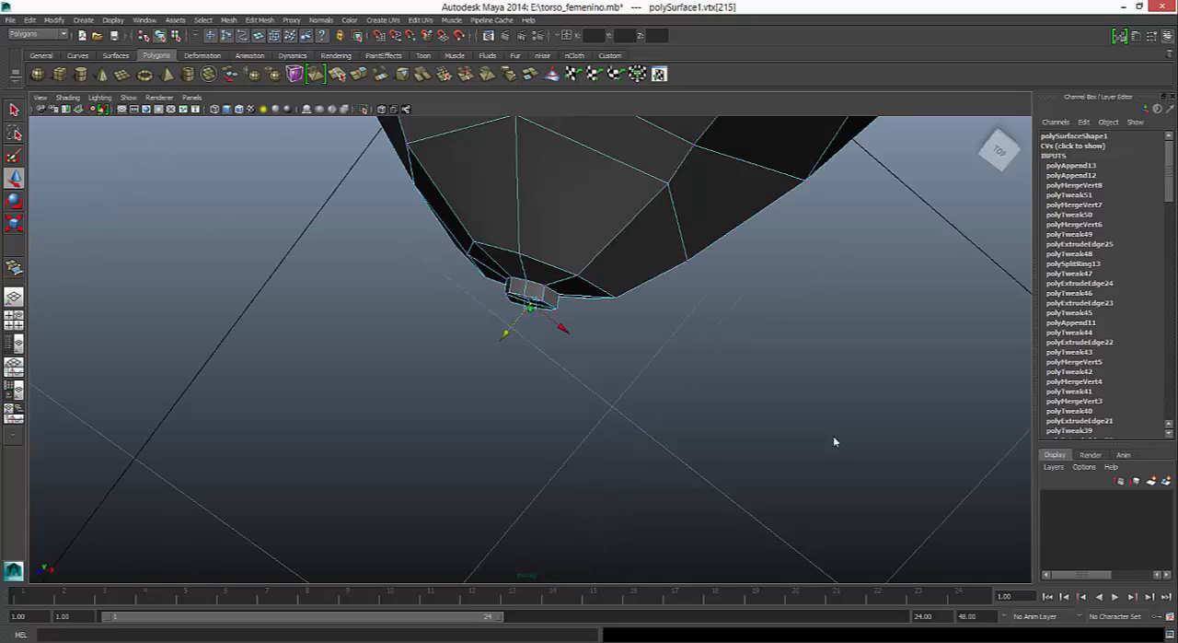
- Adjust the vertices of the edge ring around the nipple's base, working from above the breast
{"action": "left_click", "coordinate": [520, 253]}
{"action": "left_click", "coordinate": [472, 242]}
{"action": "left_click_drag", "start_coordinate": [448, 273], "coordinate": [508, 270]}
{"action": "key", "text": "space"}
{"action": "key", "text": "space"}
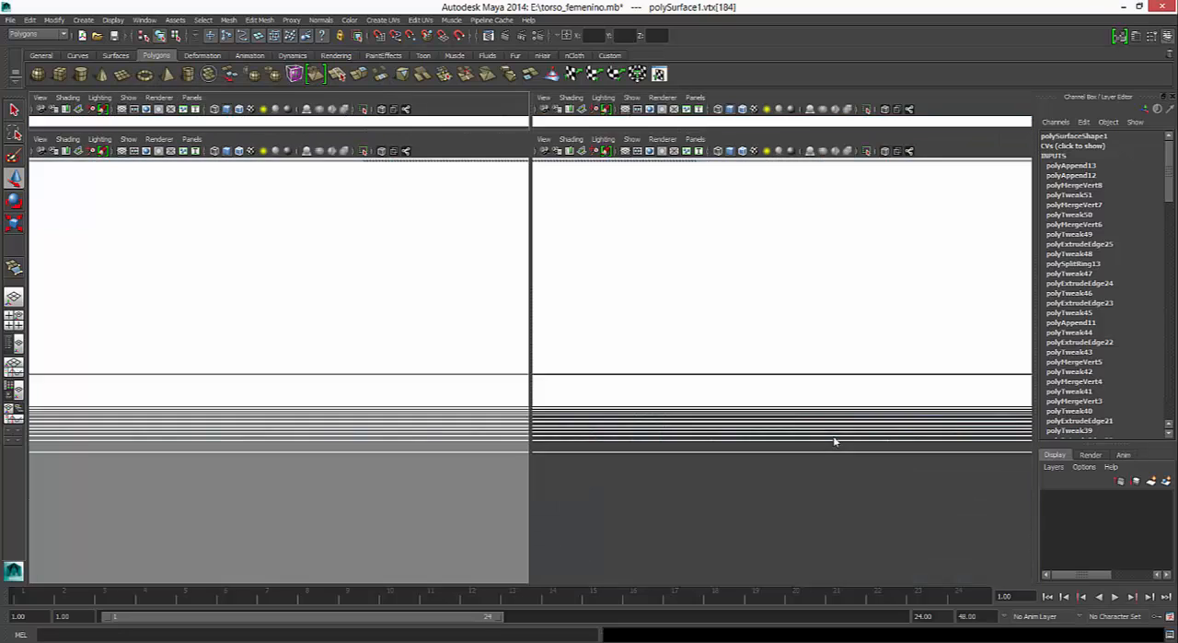
- Check the breast smoothed in the top view and nudge the front vertex beside the nipple back toward the chest
{"action": "mouse_move", "coordinate": [834, 442]}
{"action": "middle_mouse_down", "text": "alt"}
{"action": "mouse_move", "coordinate": [834, 281]}
{"action": "mouse_move", "coordinate": [849, 397]}
{"action": "middle_mouse_up", "text": "alt"}
{"action": "scroll", "coordinate": [834, 442], "scroll_direction": "up", "scroll_amount": 1}
{"action": "scroll", "coordinate": [834, 442], "scroll_direction": "up", "scroll_amount": 1}
{"action": "scroll", "coordinate": [834, 442], "scroll_direction": "up", "scroll_amount": 1}
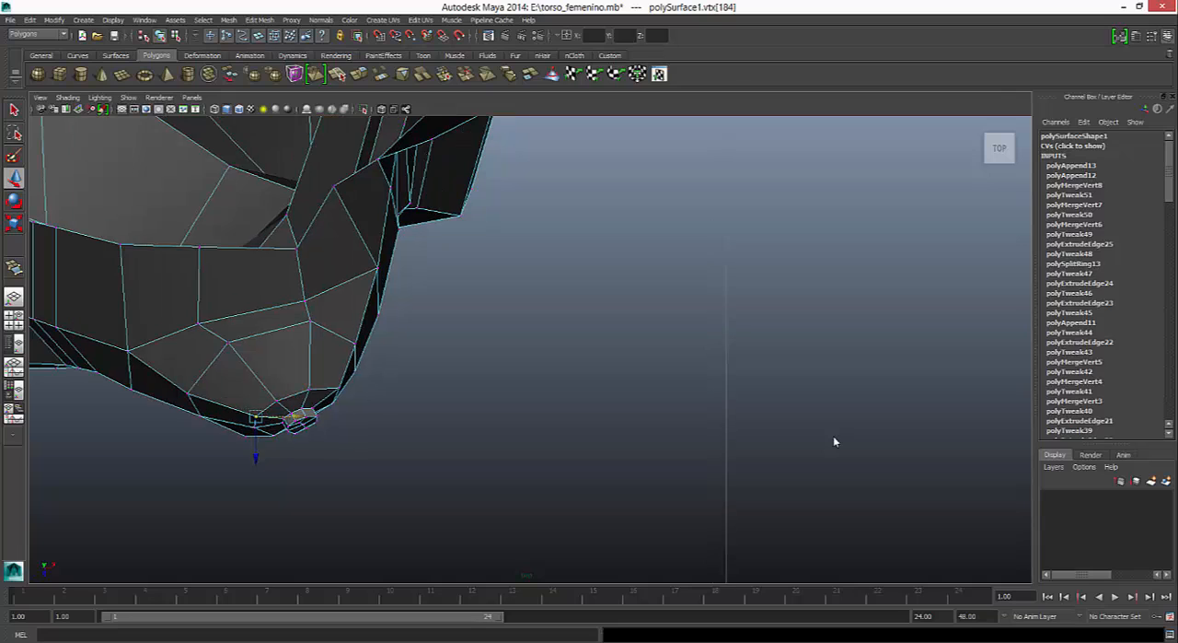
{"action": "middle_click_drag", "start_coordinate": [835, 442], "coordinate": [885, 405], "text": "alt"}
{"action": "key", "text": "3"}
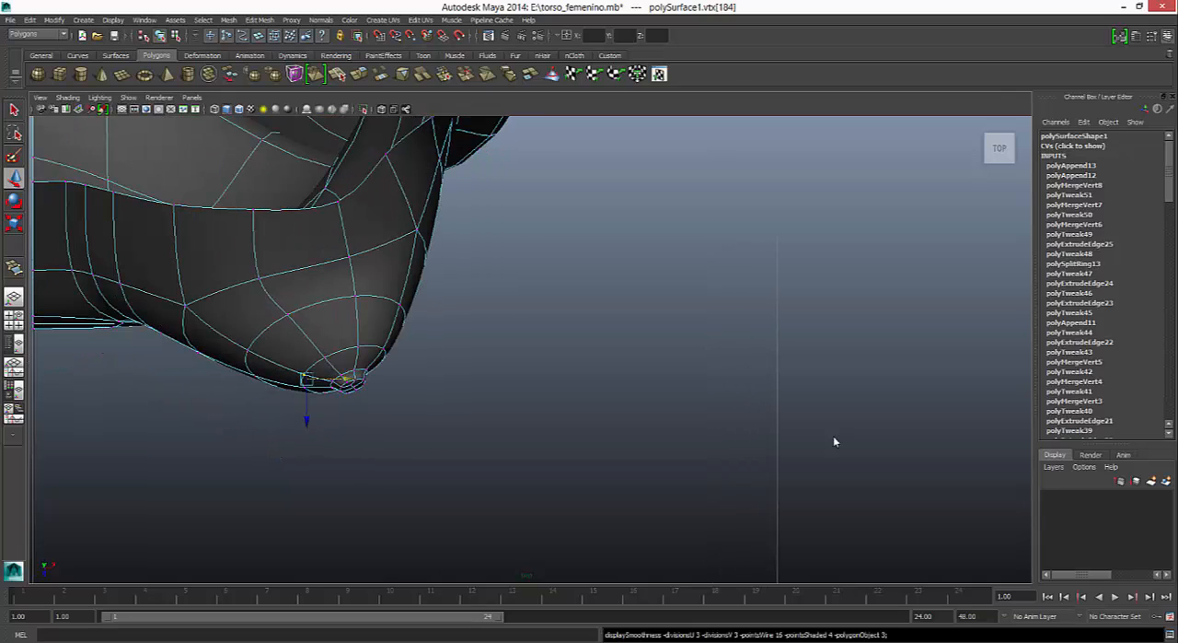
{"action": "key", "text": "1"}
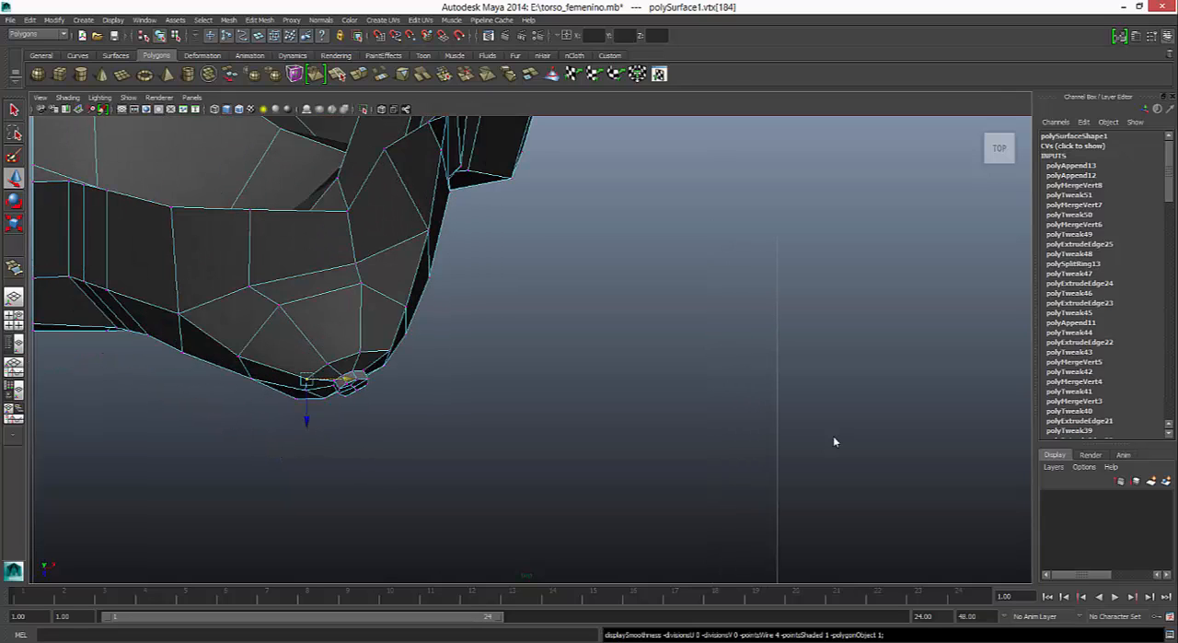
{"action": "left_click", "coordinate": [296, 398]}
{"action": "left_click_drag", "start_coordinate": [295, 440], "coordinate": [295, 436]}
- Move two vertices of the upper breast loop back toward the chest in the top view, shifting the inner one outward
{"action": "left_click", "coordinate": [355, 265]}
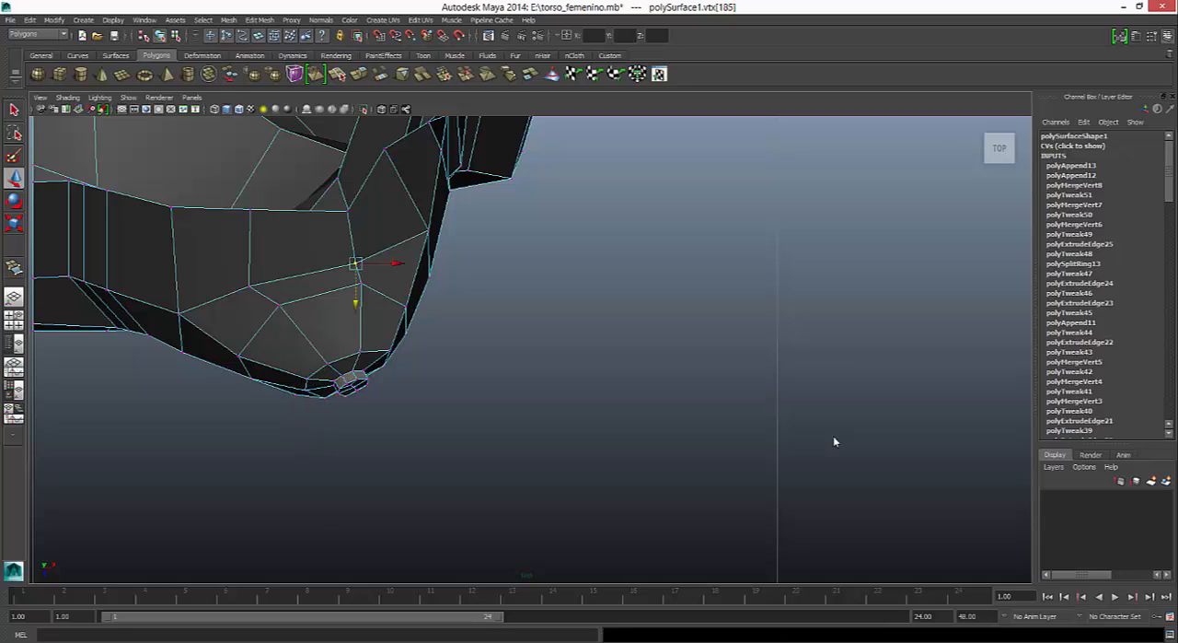
{"action": "left_click_drag", "start_coordinate": [356, 301], "coordinate": [355, 293]}
{"action": "left_click", "coordinate": [249, 287]}
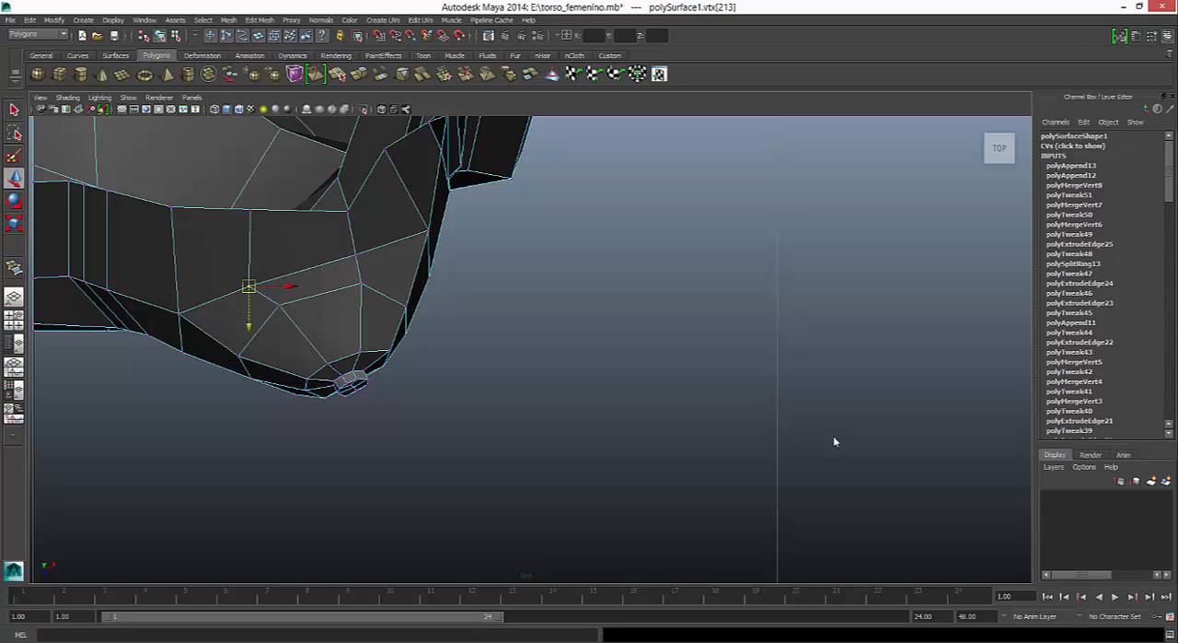
{"action": "left_click_drag", "start_coordinate": [248, 286], "coordinate": [264, 276]}
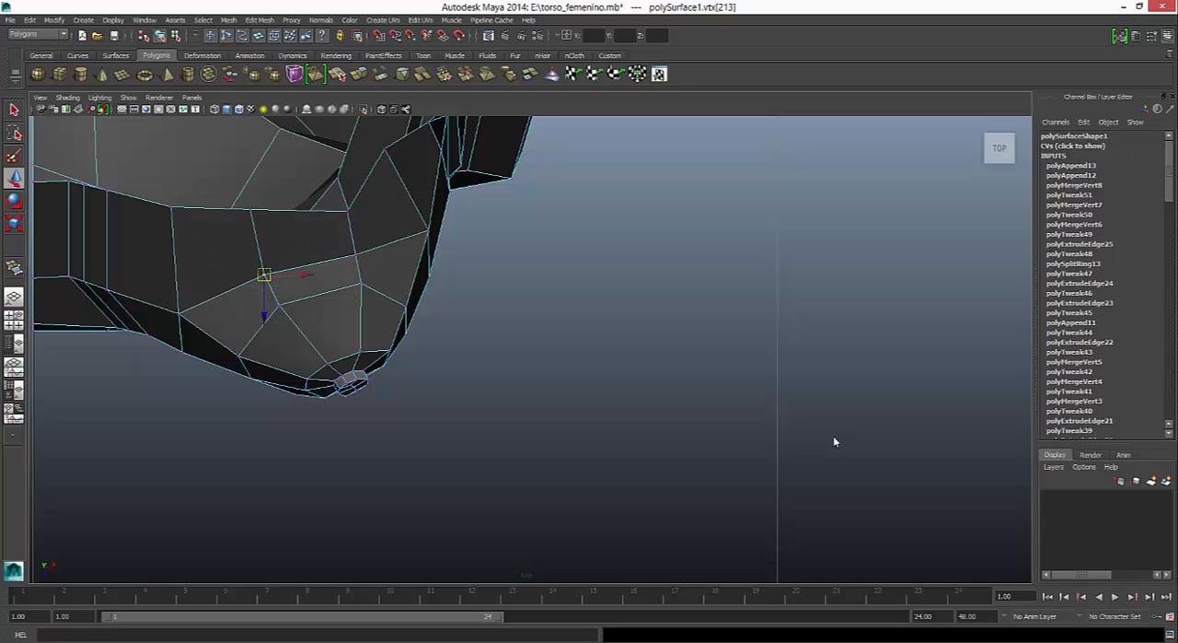
- Move the upper loop's outer vertex forward and inward in the top view, and shift its middle neighbour back
{"action": "left_click", "coordinate": [428, 231]}
{"action": "left_click_drag", "start_coordinate": [429, 272], "coordinate": [428, 286]}
{"action": "left_click_drag", "start_coordinate": [468, 243], "coordinate": [460, 243]}
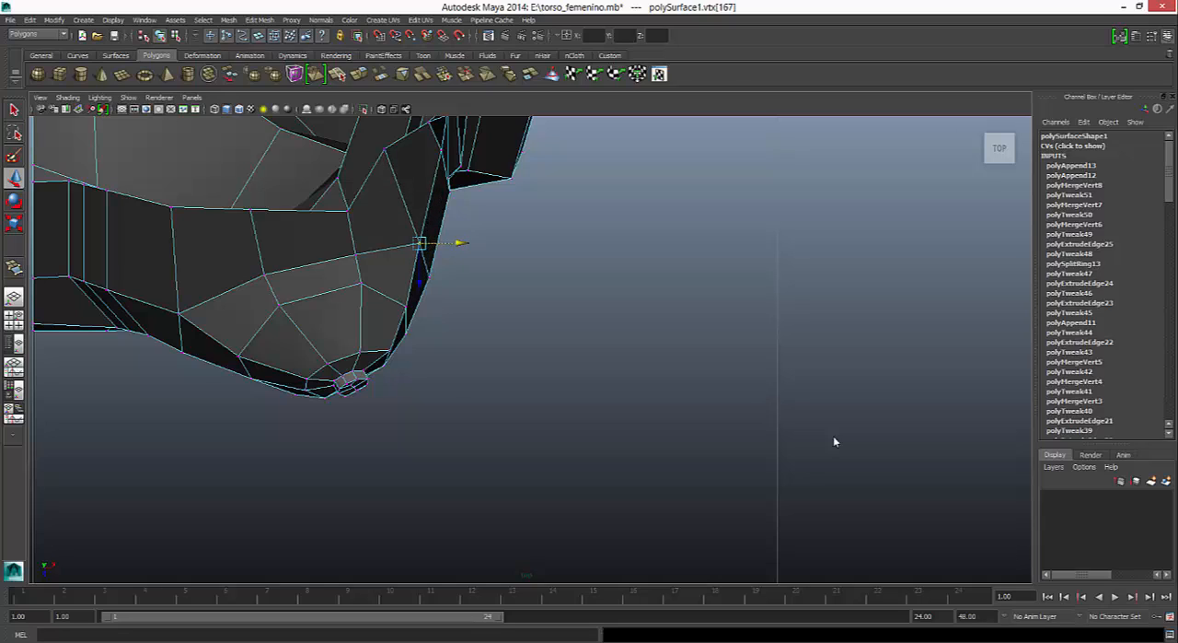
{"action": "left_click_drag", "start_coordinate": [420, 284], "coordinate": [420, 292]}
{"action": "left_click_drag", "start_coordinate": [462, 253], "coordinate": [457, 253]}
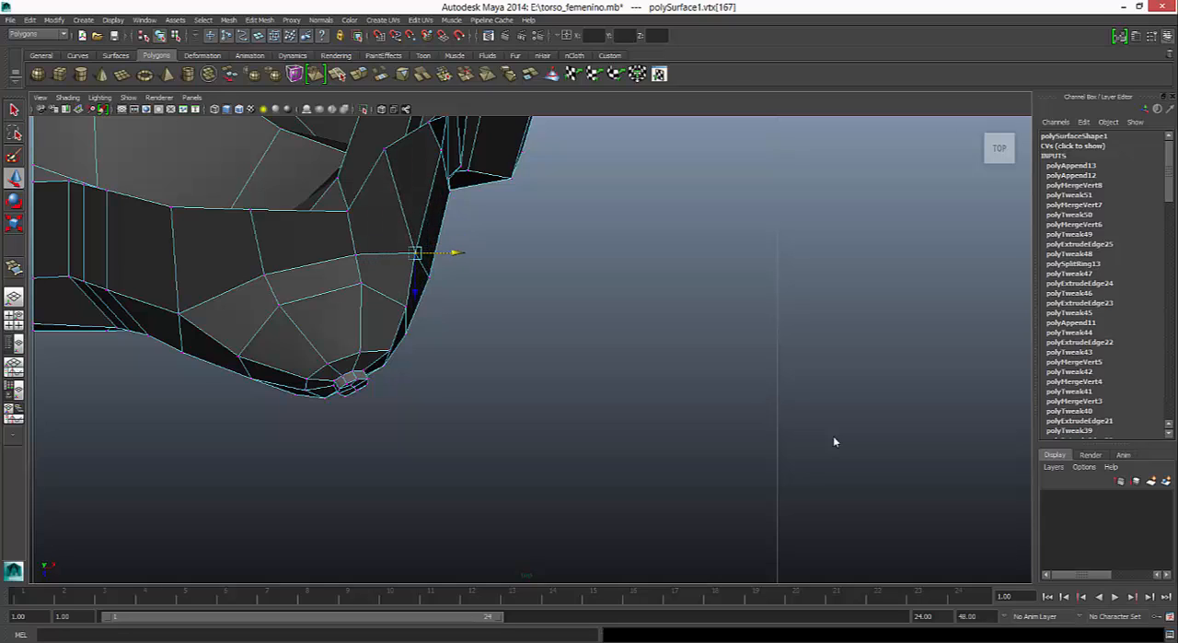
{"action": "left_click", "coordinate": [356, 254]}
{"action": "left_click_drag", "start_coordinate": [356, 294], "coordinate": [357, 287]}
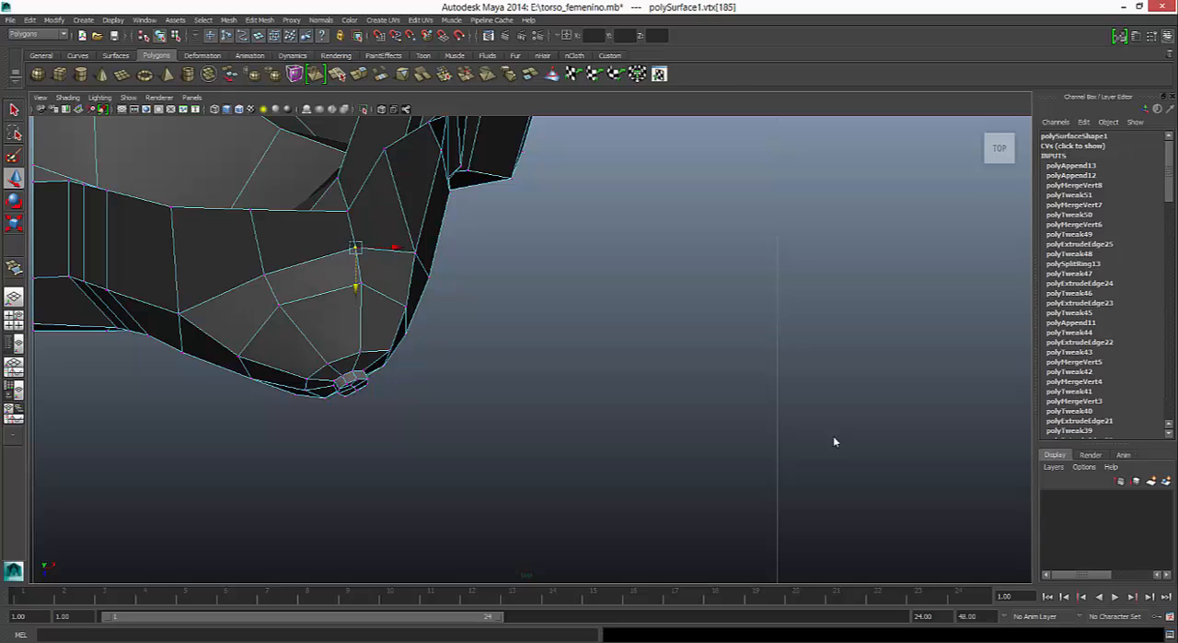
- Adjust the upper breast vertices in the side view, raising the upper loop and easing the next loop's vertex back
{"action": "key", "text": "space"}
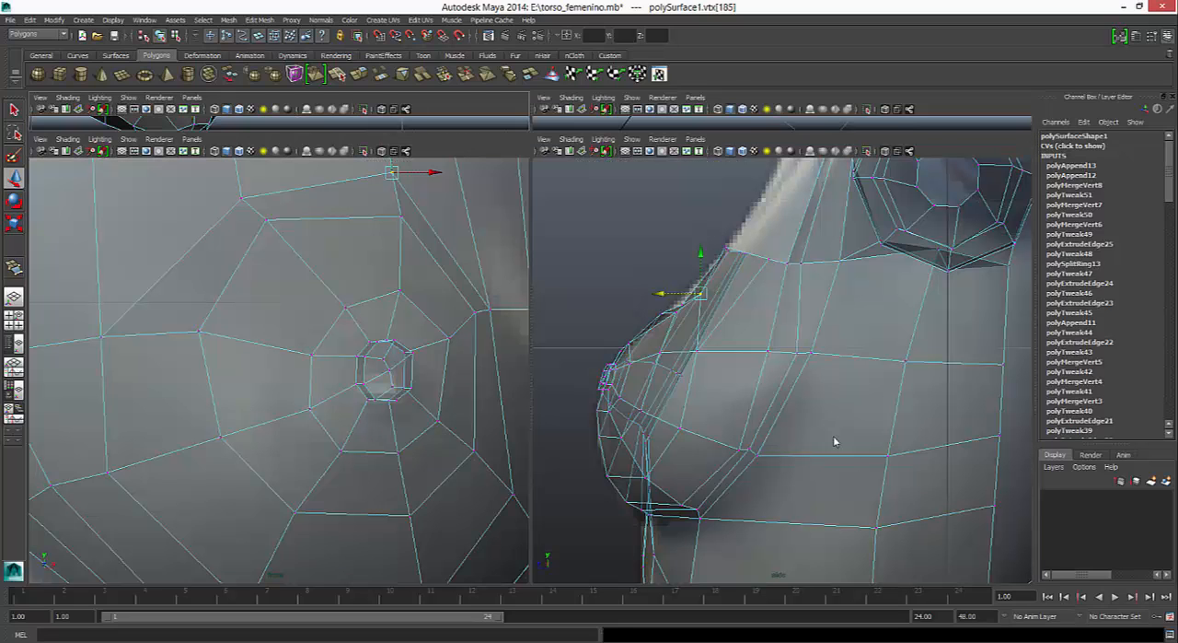
{"action": "left_click_drag", "start_coordinate": [700, 253], "coordinate": [701, 245]}
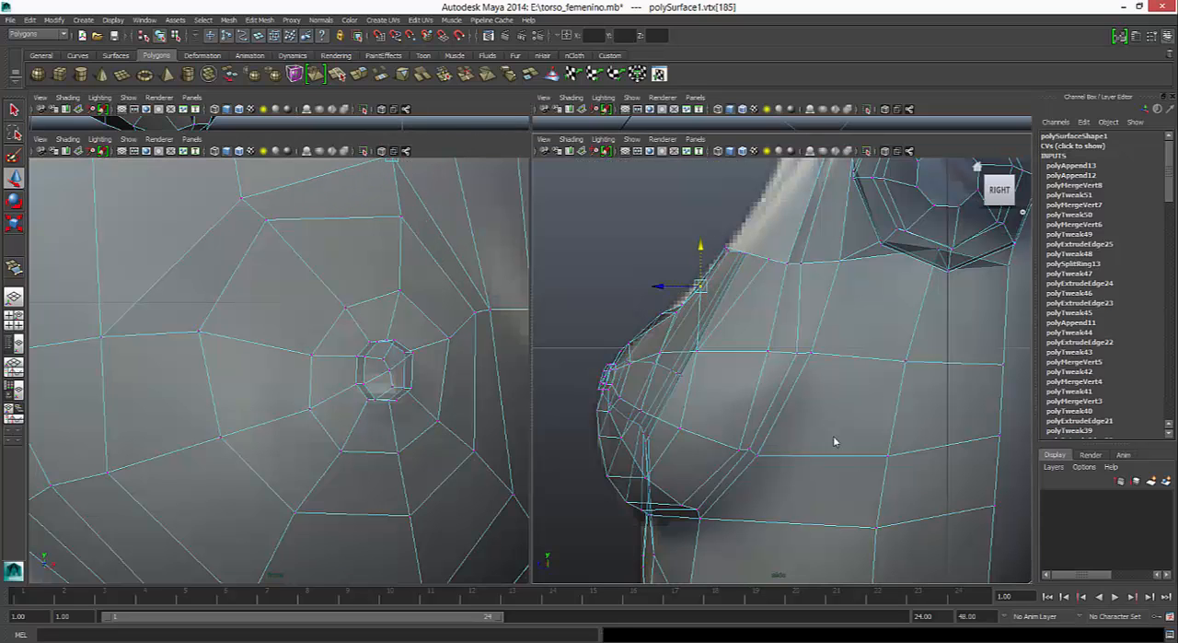
{"action": "left_click_drag", "start_coordinate": [660, 287], "coordinate": [682, 257]}
{"action": "left_click", "coordinate": [682, 305]}
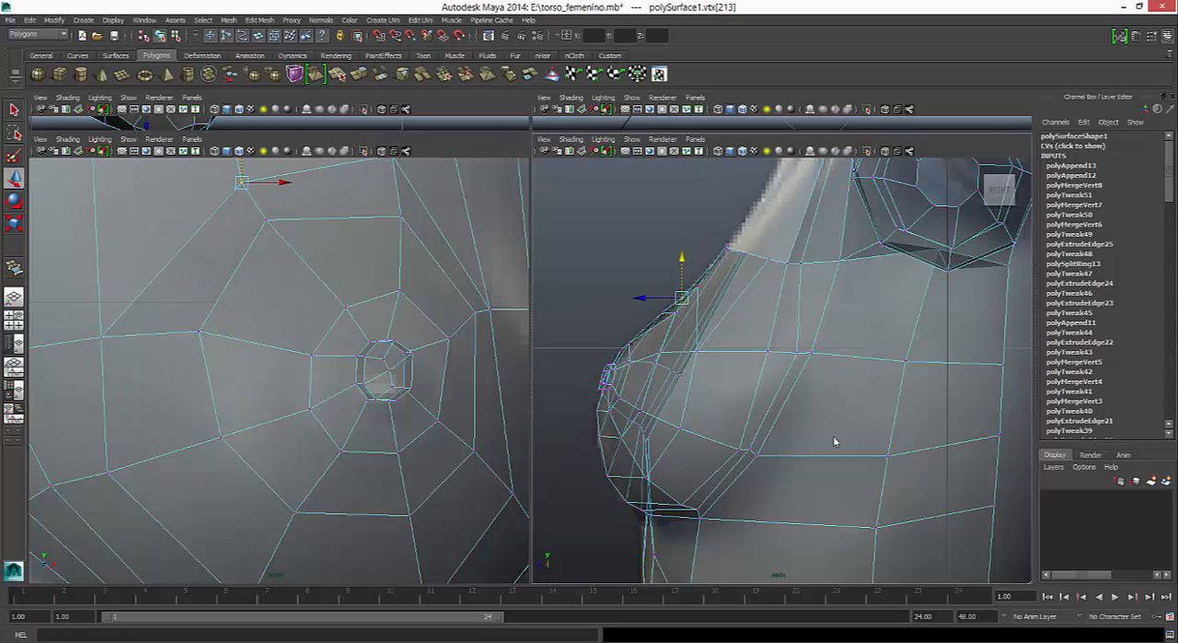
{"action": "left_click", "coordinate": [661, 313]}
{"action": "left_click_drag", "start_coordinate": [620, 313], "coordinate": [626, 313]}
{"action": "key", "text": "space"}
{"action": "left_click_drag", "start_coordinate": [257, 273], "coordinate": [394, 295]}
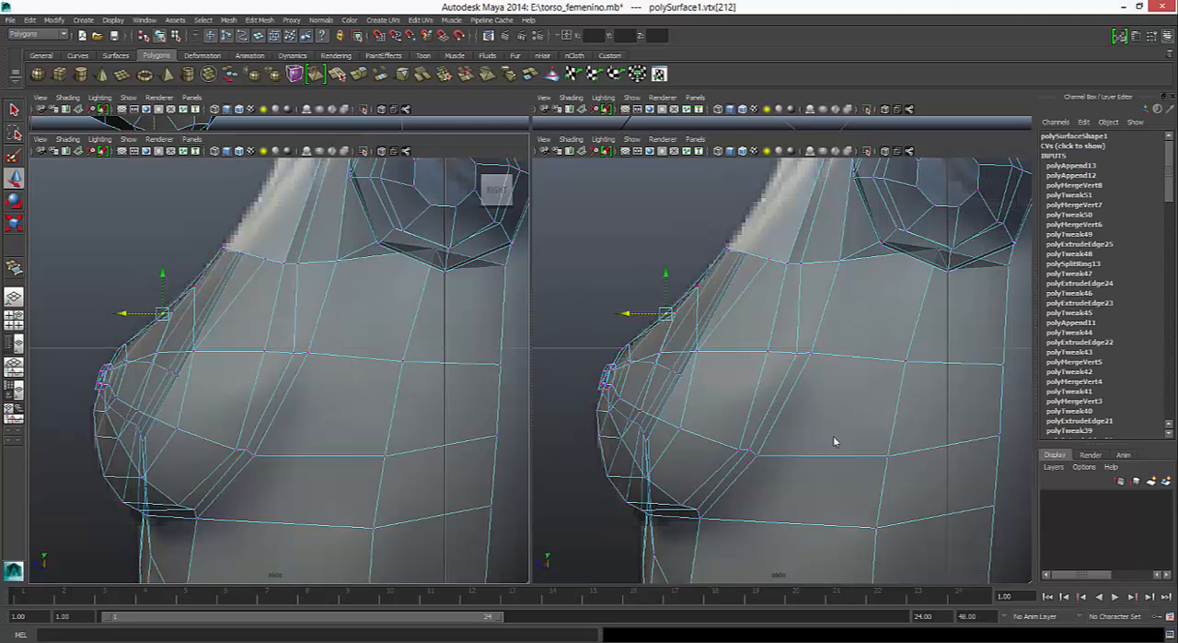
{"action": "left_click", "coordinate": [192, 140]}
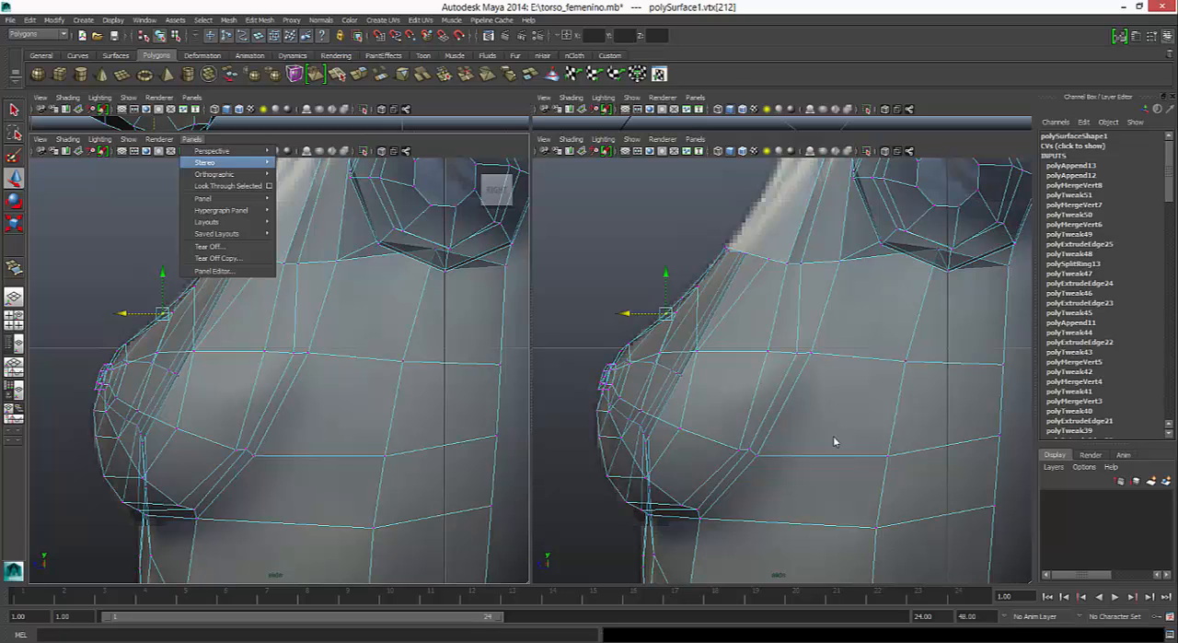
{"action": "mouse_move", "coordinate": [216, 174]}
{"action": "left_click", "coordinate": [297, 189]}
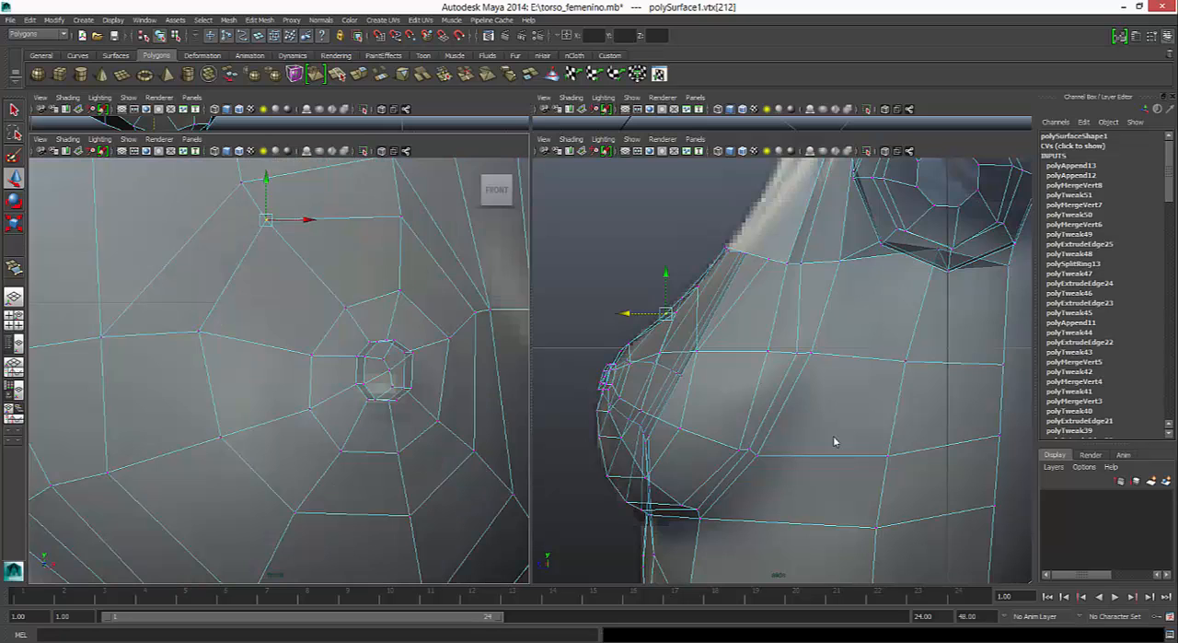
- Inspect the smoothed breast in perspective and shift the vertex at its outer edge below the armpit slightly inward
{"action": "key", "text": "3"}
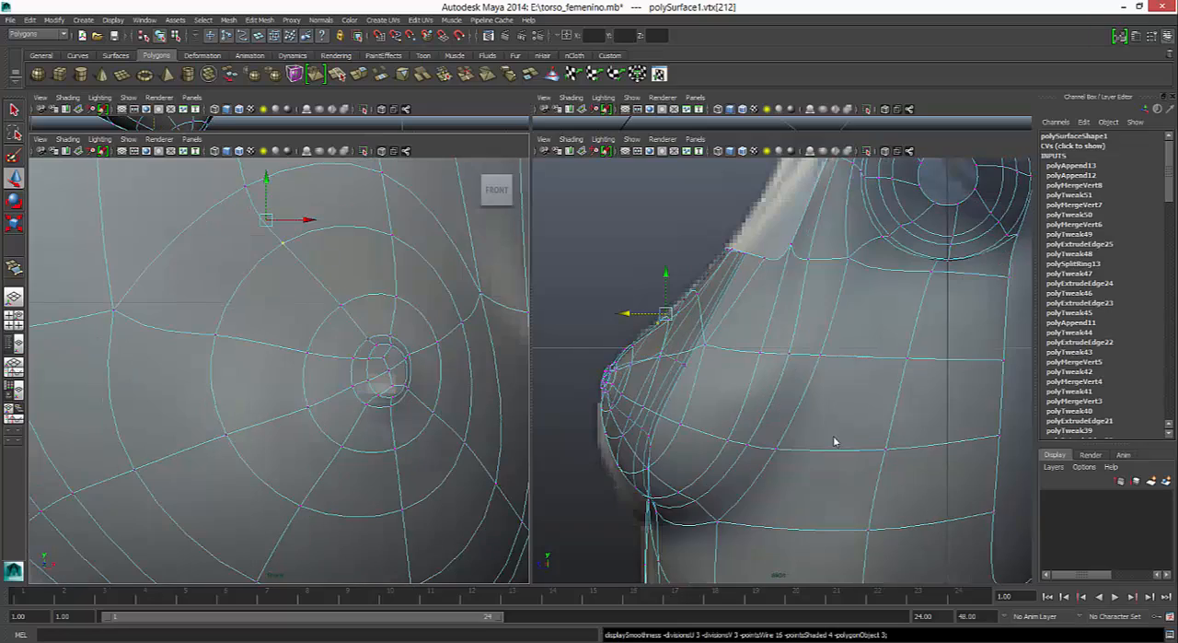
{"action": "key", "text": "space"}
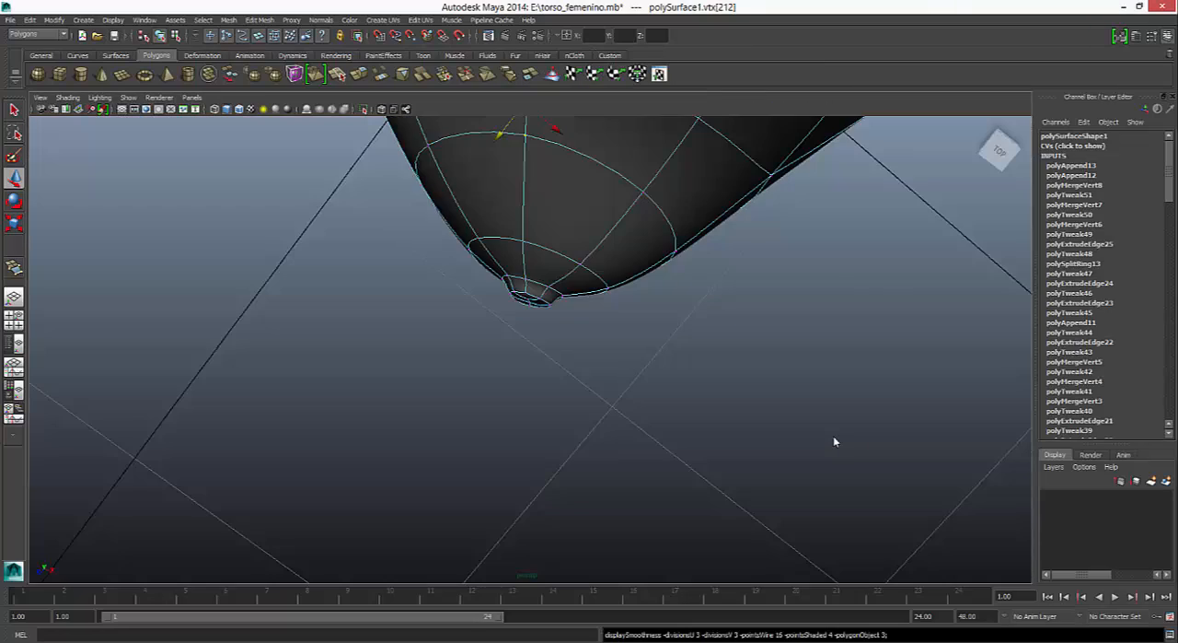
{"action": "left_click_drag", "start_coordinate": [835, 442], "coordinate": [836, 442], "text": "alt"}
{"action": "left_click", "coordinate": [835, 442]}
{"action": "left_click", "coordinate": [535, 334]}
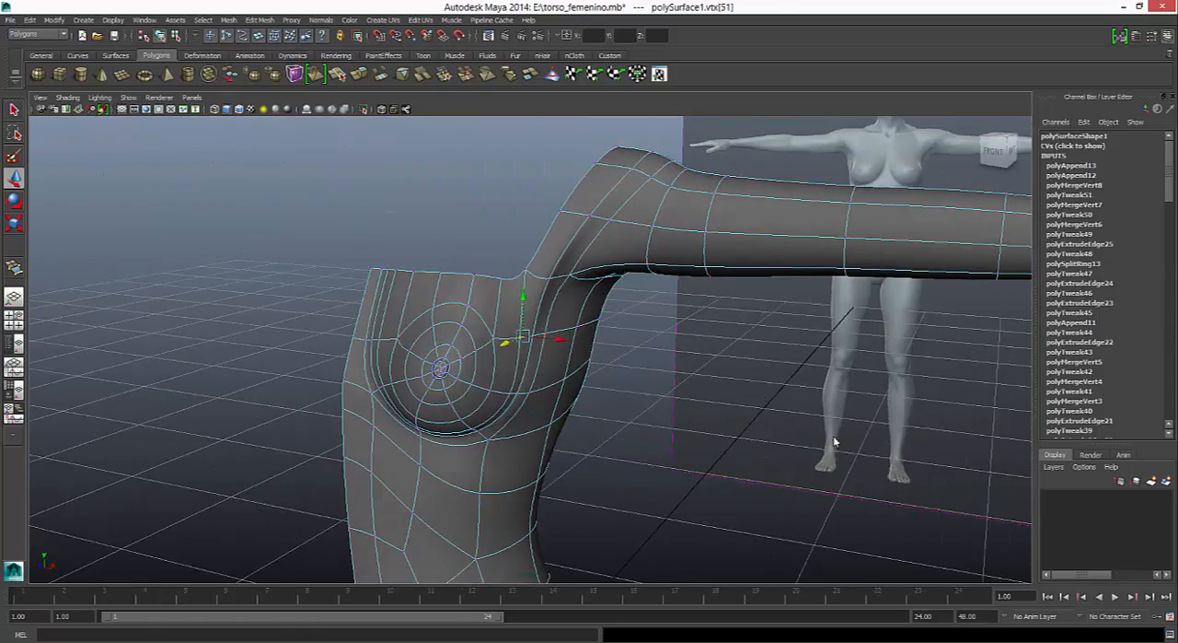
{"action": "left_click", "coordinate": [540, 332]}
{"action": "key", "text": "1"}
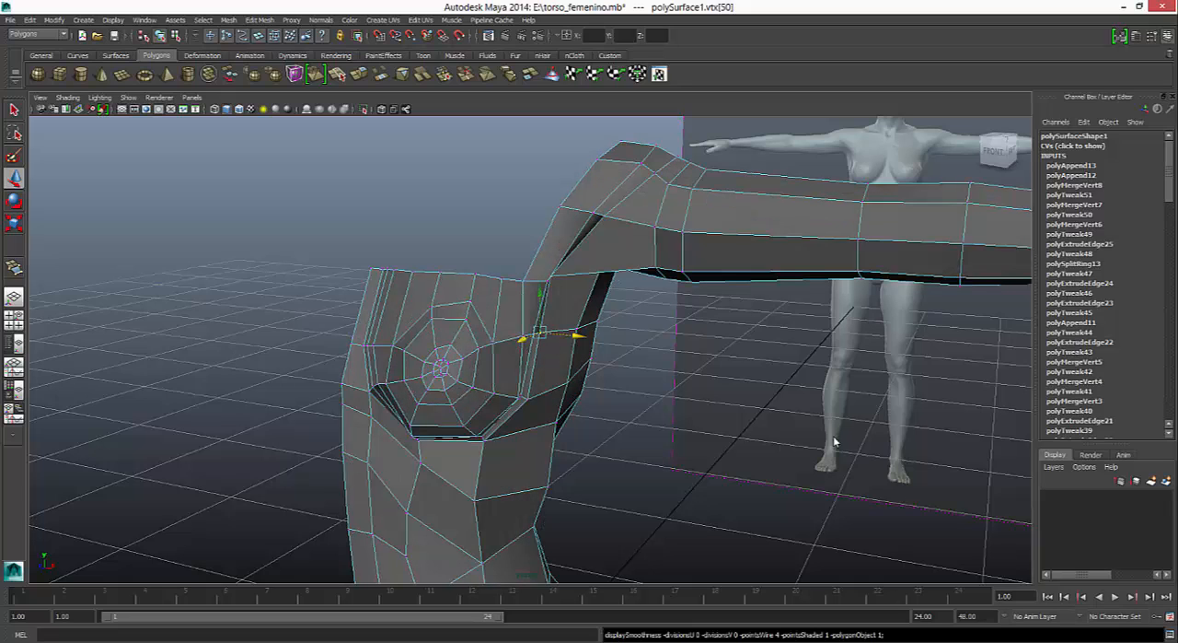
{"action": "left_click_drag", "start_coordinate": [578, 336], "coordinate": [571, 334]}
{"action": "left_click_drag", "start_coordinate": [835, 442], "coordinate": [835, 442], "text": "alt"}
- Nudge the outer breast vertex inward and raise the vertex at the outer end of the underbust fold
{"action": "left_click_drag", "start_coordinate": [572, 406], "coordinate": [563, 406]}
{"action": "left_click_drag", "start_coordinate": [835, 442], "coordinate": [835, 442], "text": "alt"}
{"action": "left_click", "coordinate": [535, 454]}
{"action": "left_click_drag", "start_coordinate": [530, 423], "coordinate": [529, 417]}
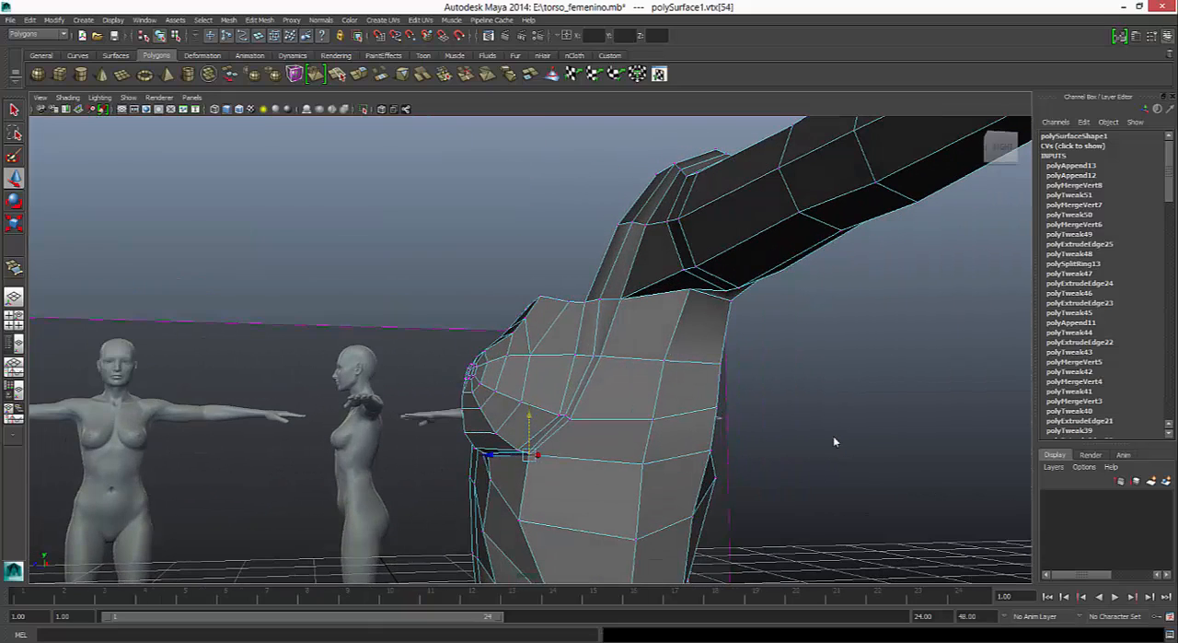
- Compare the low-poly and smoothed breast with the side reference image
{"action": "key", "text": "3"}
{"action": "left_click_drag", "start_coordinate": [835, 442], "coordinate": [835, 442], "text": "alt"}
{"action": "key", "text": "1"}
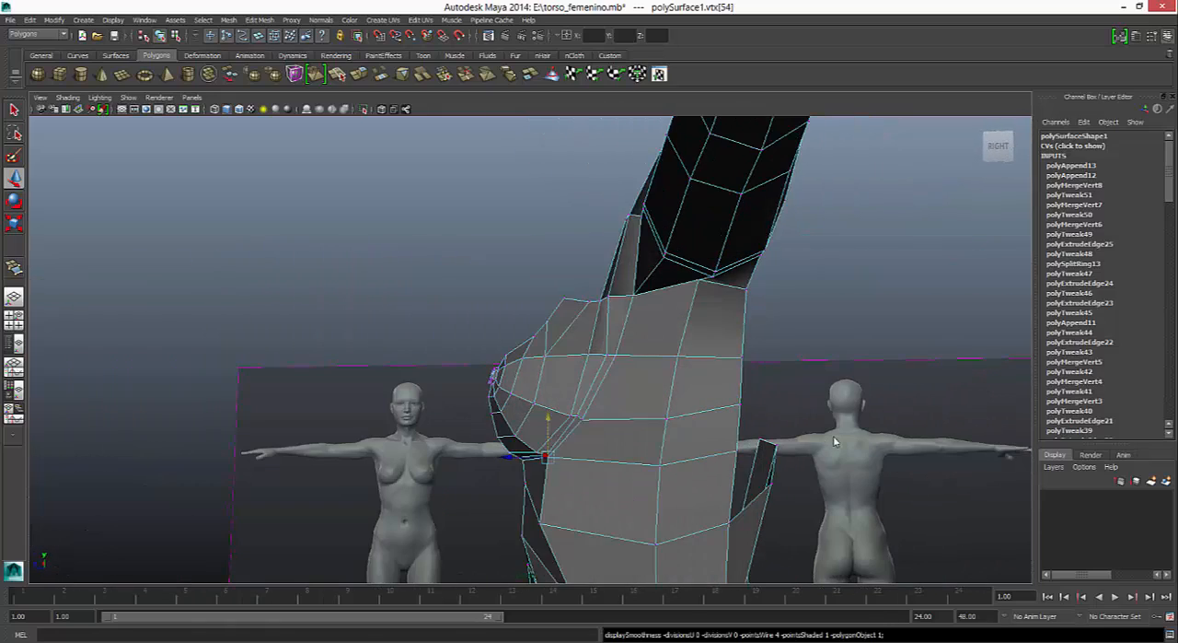
{"action": "key", "text": "space"}
{"action": "middle_click_drag", "start_coordinate": [835, 442], "coordinate": [835, 442], "text": "alt"}
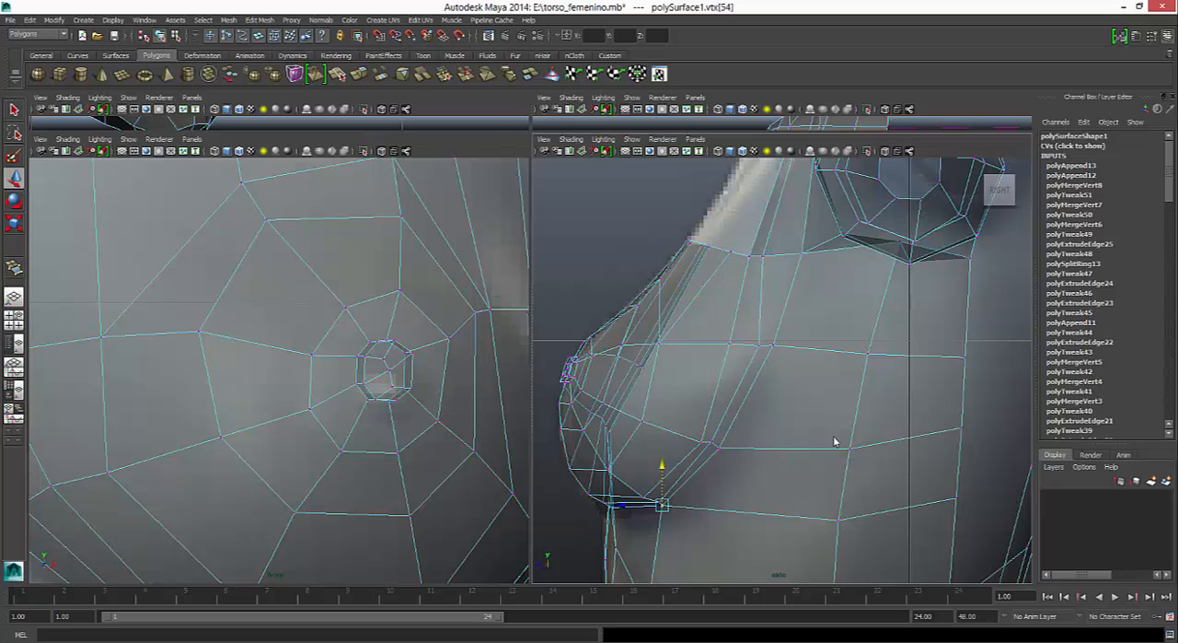
{"action": "key", "text": "3"}
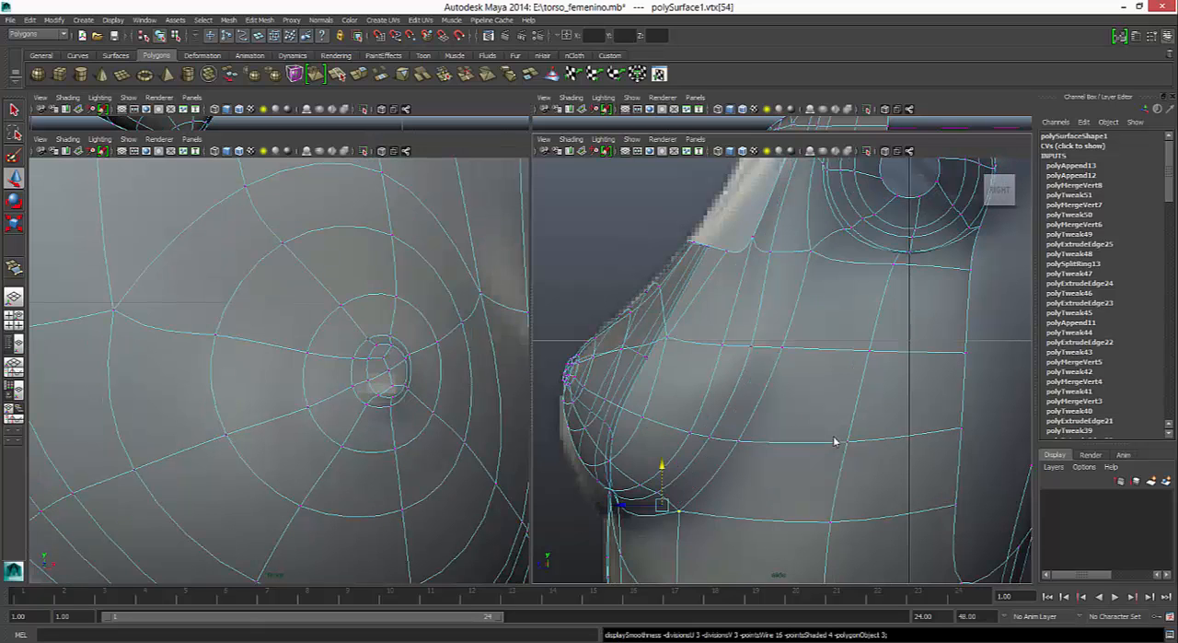
{"action": "middle_click_drag", "start_coordinate": [835, 442], "coordinate": [835, 442], "text": "alt"}
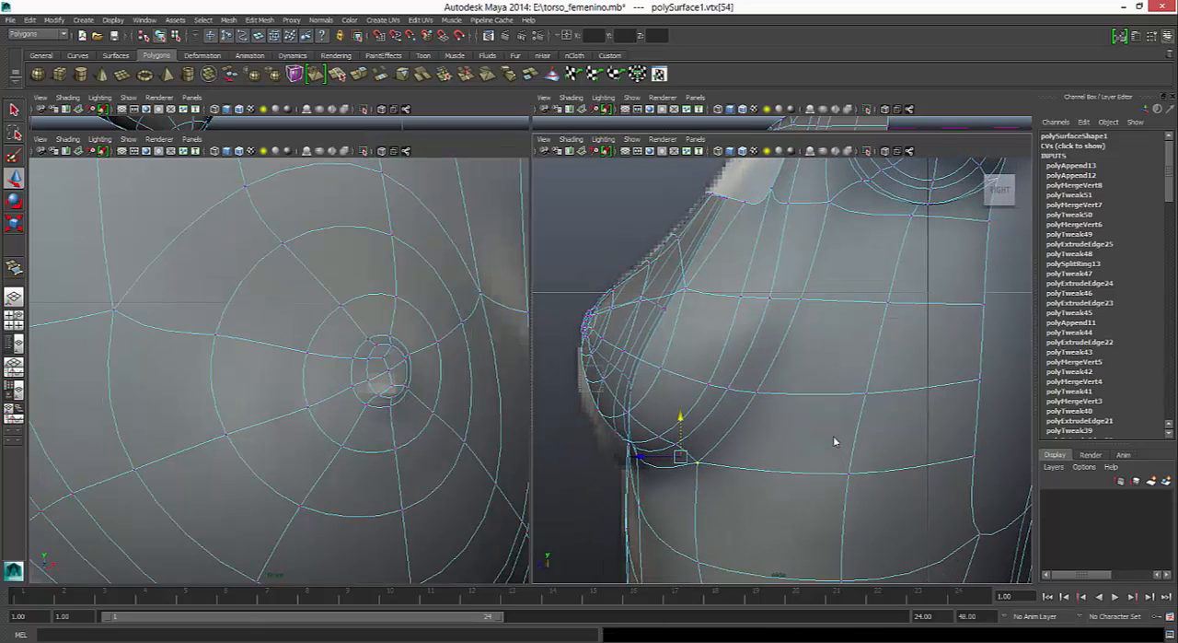
- Select the two vertices beneath the nipple in the side view, try pulling them forward, and undo that move
{"action": "left_click_drag", "start_coordinate": [604, 391], "coordinate": [545, 380]}
{"action": "left_click", "coordinate": [591, 381]}
{"action": "left_click", "coordinate": [550, 380]}
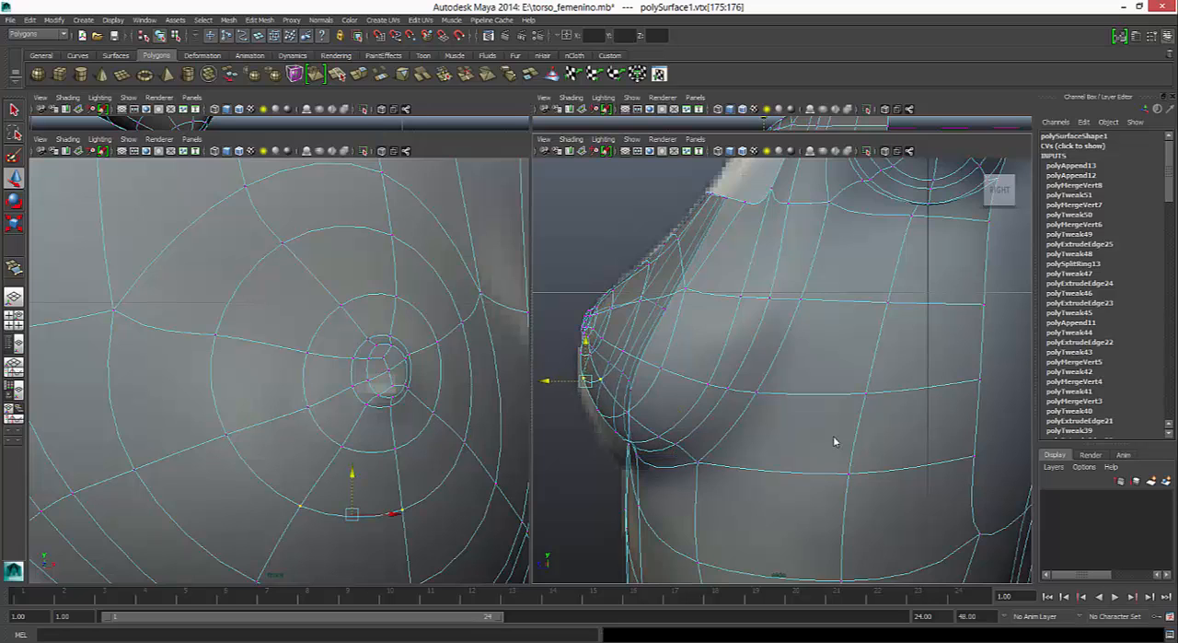
{"action": "key", "text": "ctrl+z"}
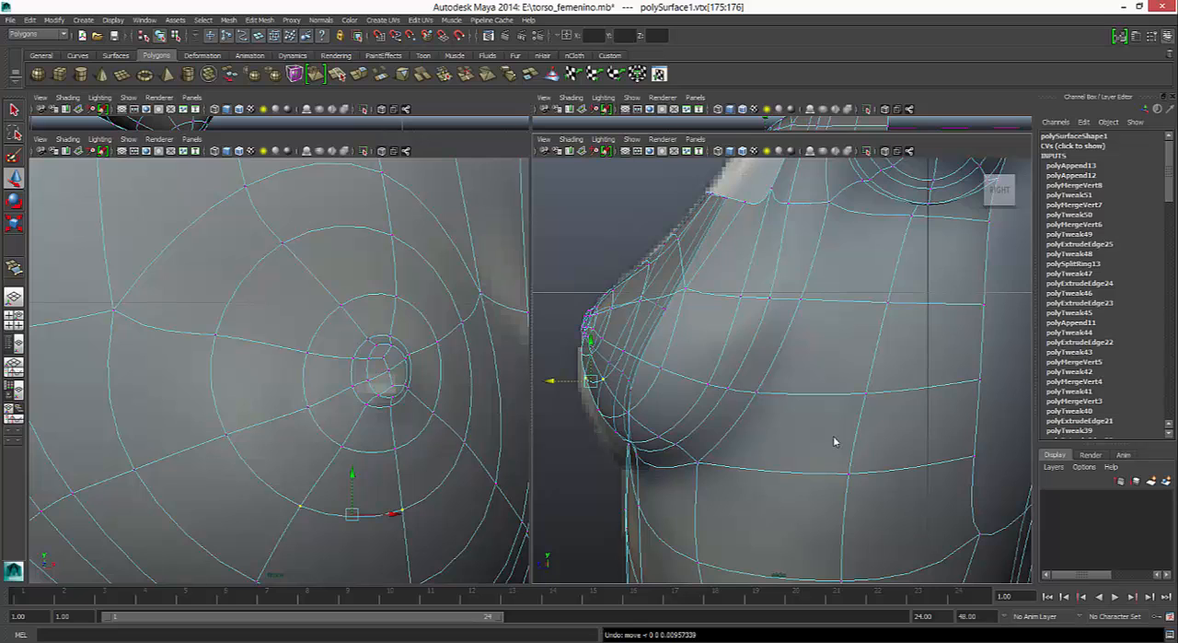
- Enable Soft Select with Volume falloff for the two selected vertices and reduce the falloff radius to 0.00
{"action": "key", "text": "q"}
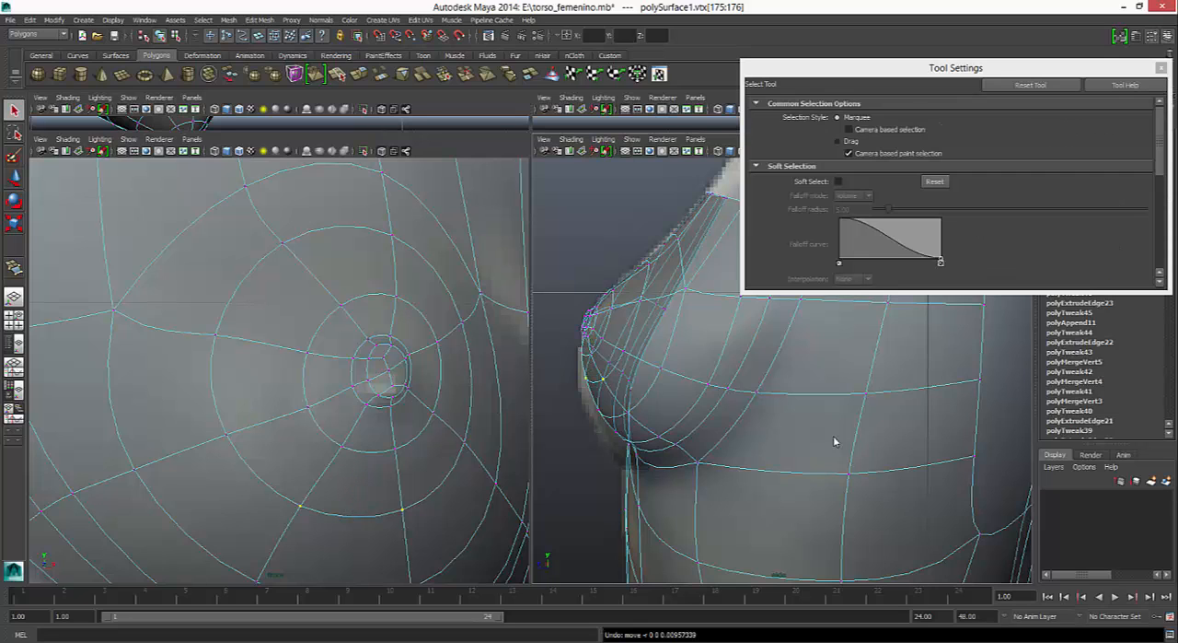
{"action": "left_click_drag", "start_coordinate": [955, 68], "coordinate": [247, 122]}
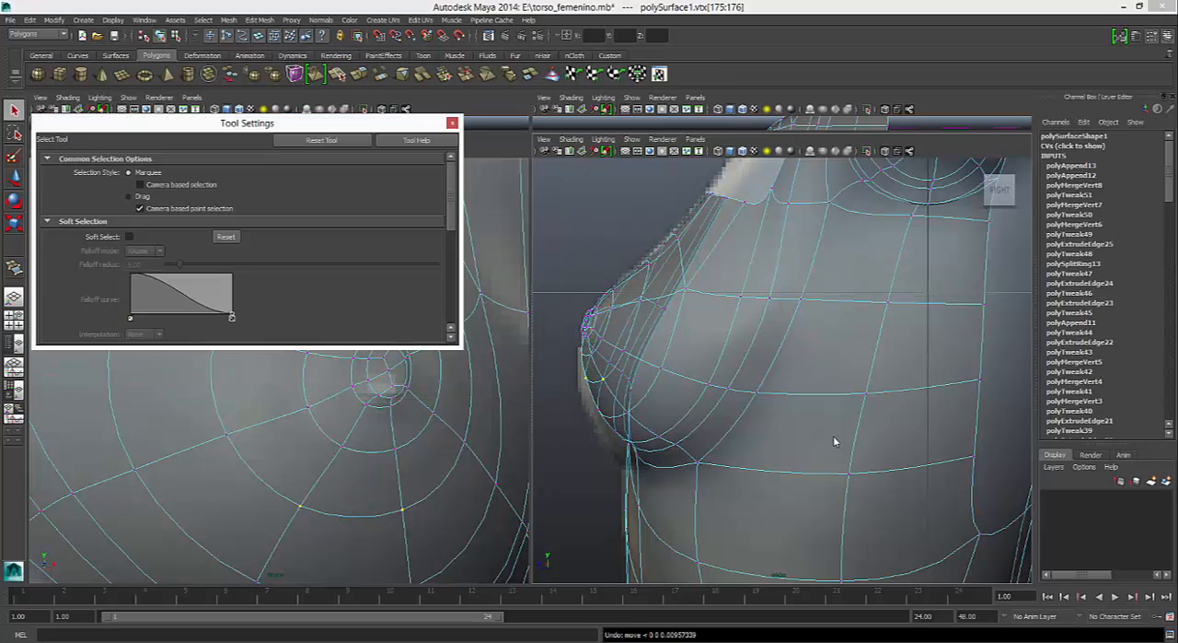
{"action": "key", "text": "b"}
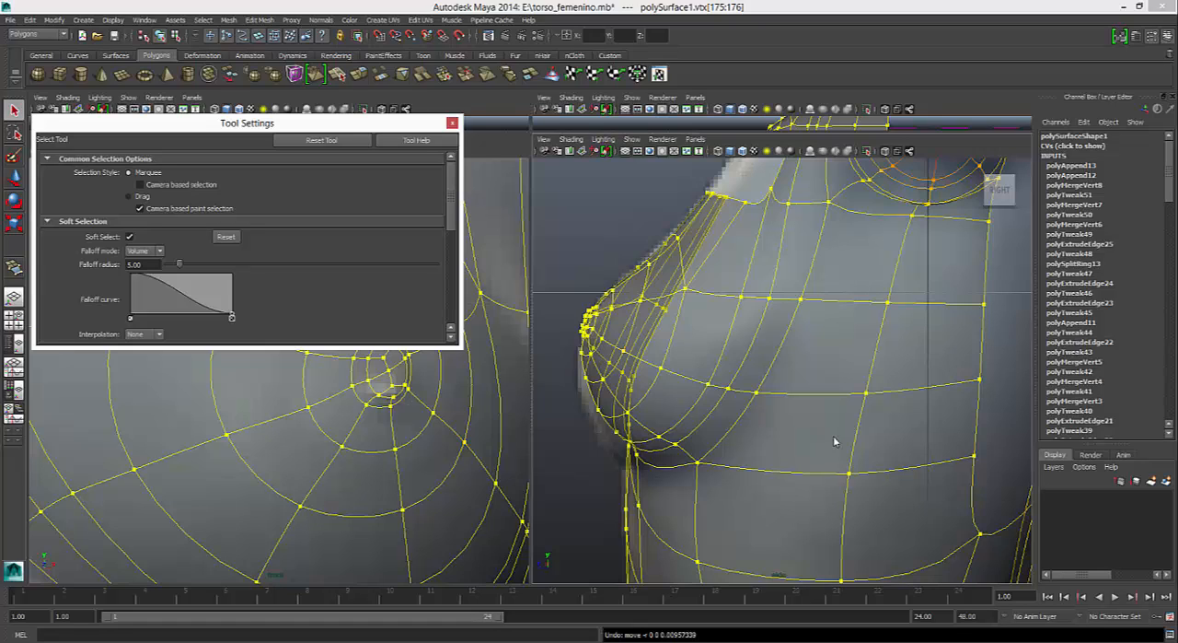
{"action": "key", "text": "a"}
{"action": "scroll", "coordinate": [834, 441], "scroll_direction": "up", "scroll_amount": 5}
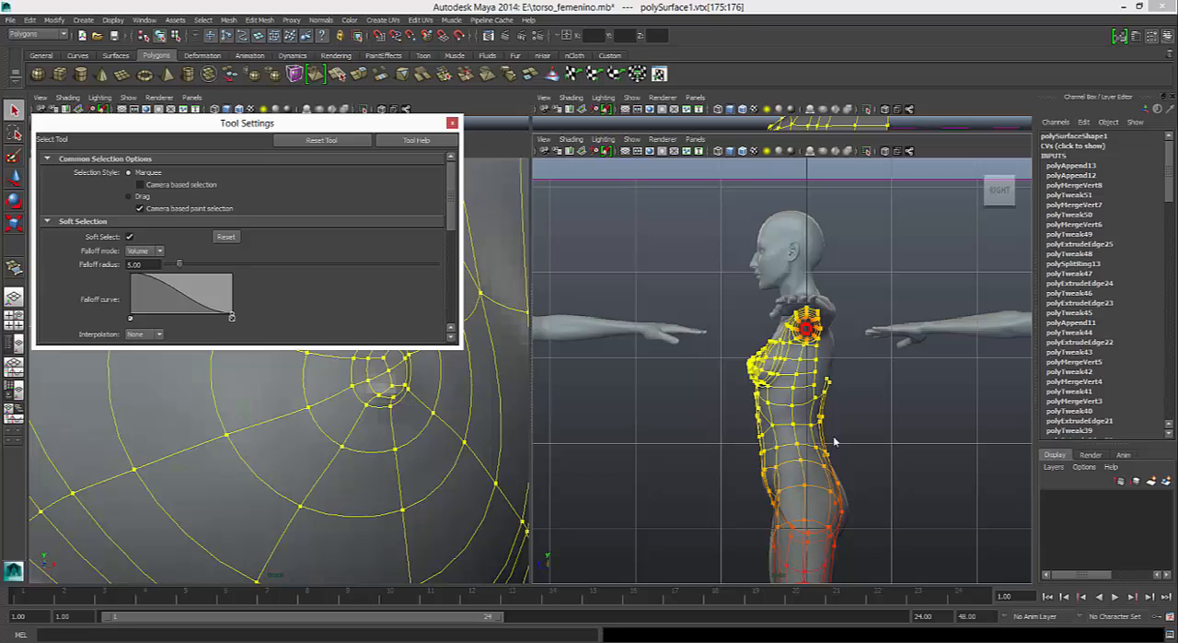
{"action": "key", "text": "b"}
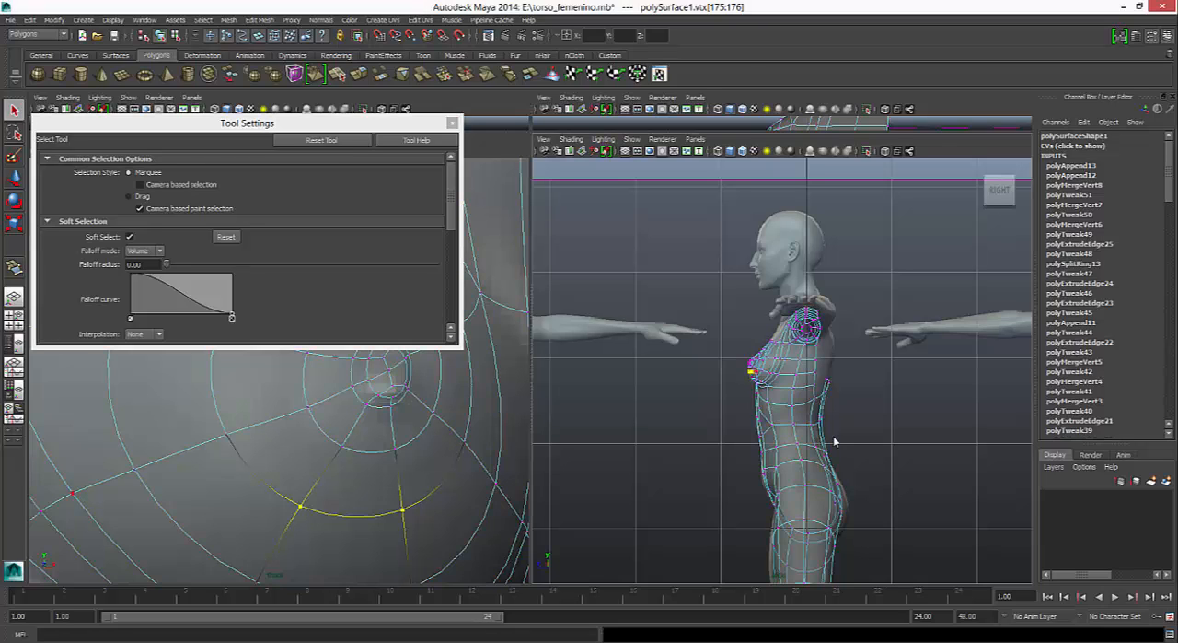
- Try different Soft Select radii around the two vertices beneath the nipple in the side view
{"action": "scroll", "coordinate": [834, 441], "scroll_direction": "up", "scroll_amount": 5}
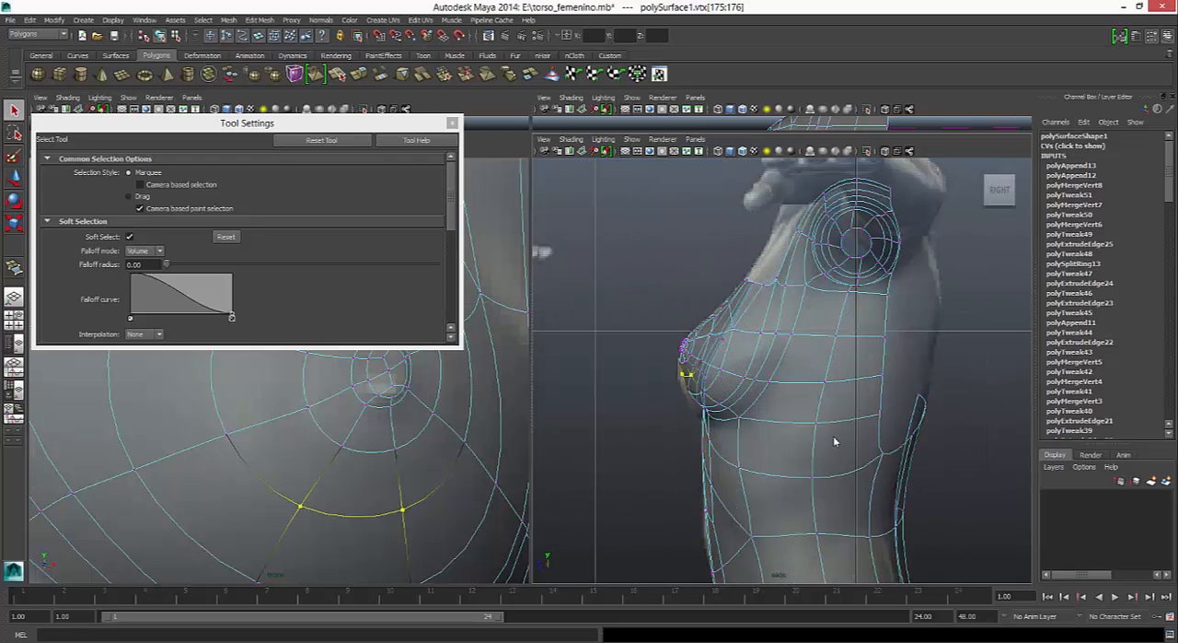
{"action": "key", "text": "b"}
{"action": "key", "text": "b"}
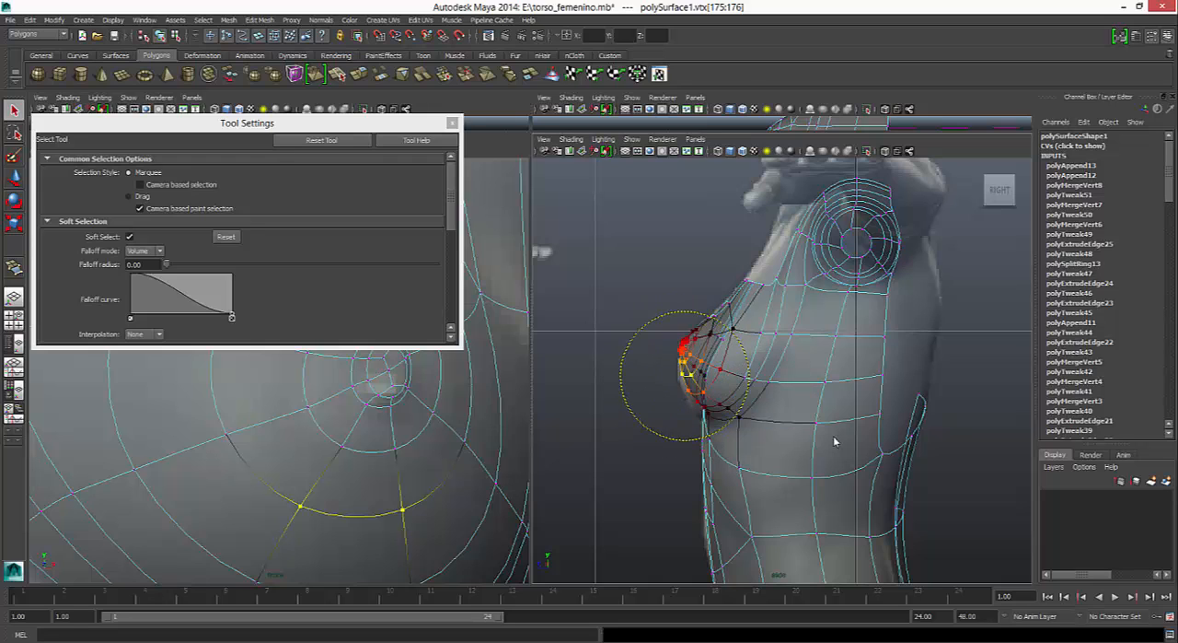
{"action": "key", "text": "b"}
{"action": "scroll", "coordinate": [835, 442], "scroll_direction": "up", "scroll_amount": 6}
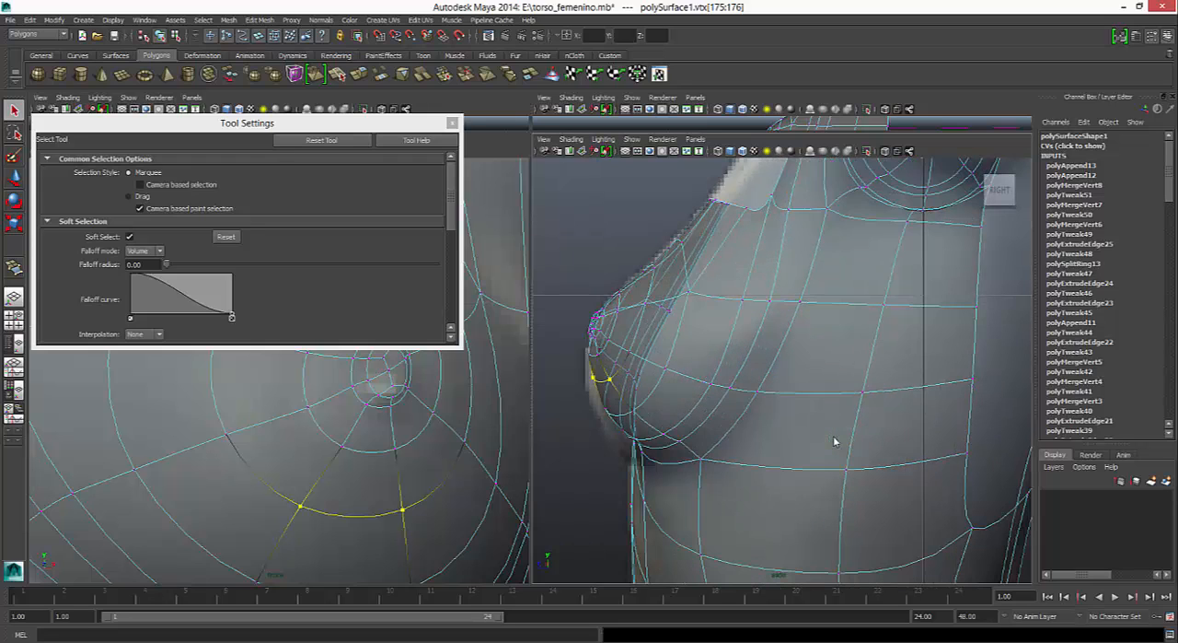
- Try the soft selection on the breast's side vertex and set the falloff radius to 0.04
{"action": "key", "text": "ctrl+z"}
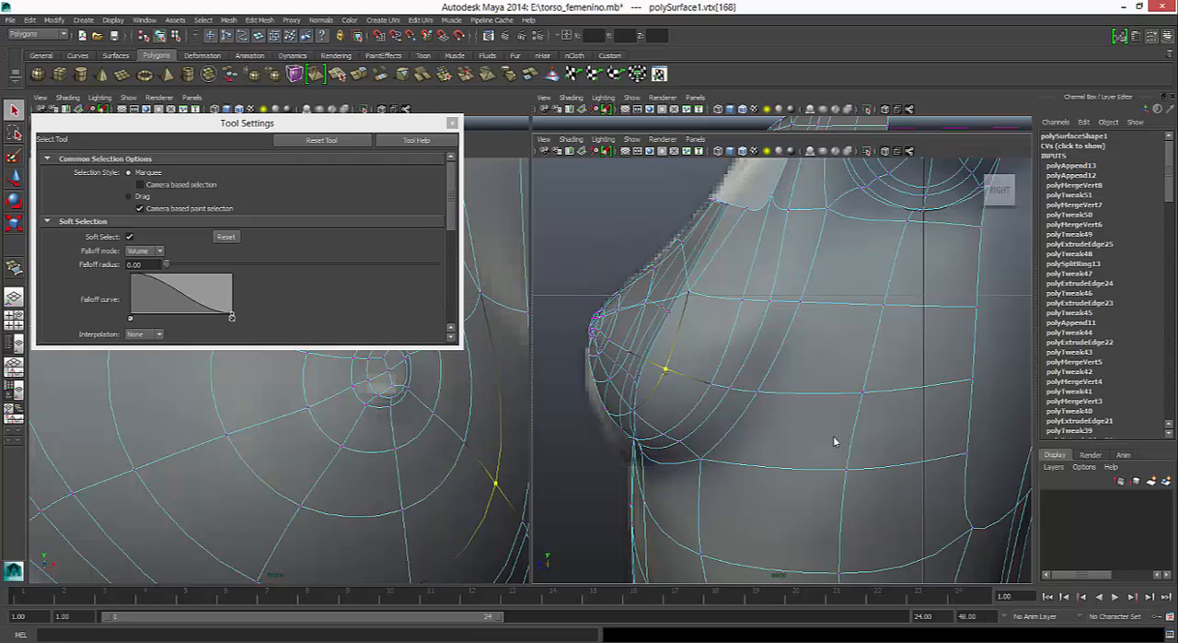
{"action": "key", "text": "b"}
{"action": "scroll", "coordinate": [836, 442], "scroll_direction": "up", "scroll_amount": 10}
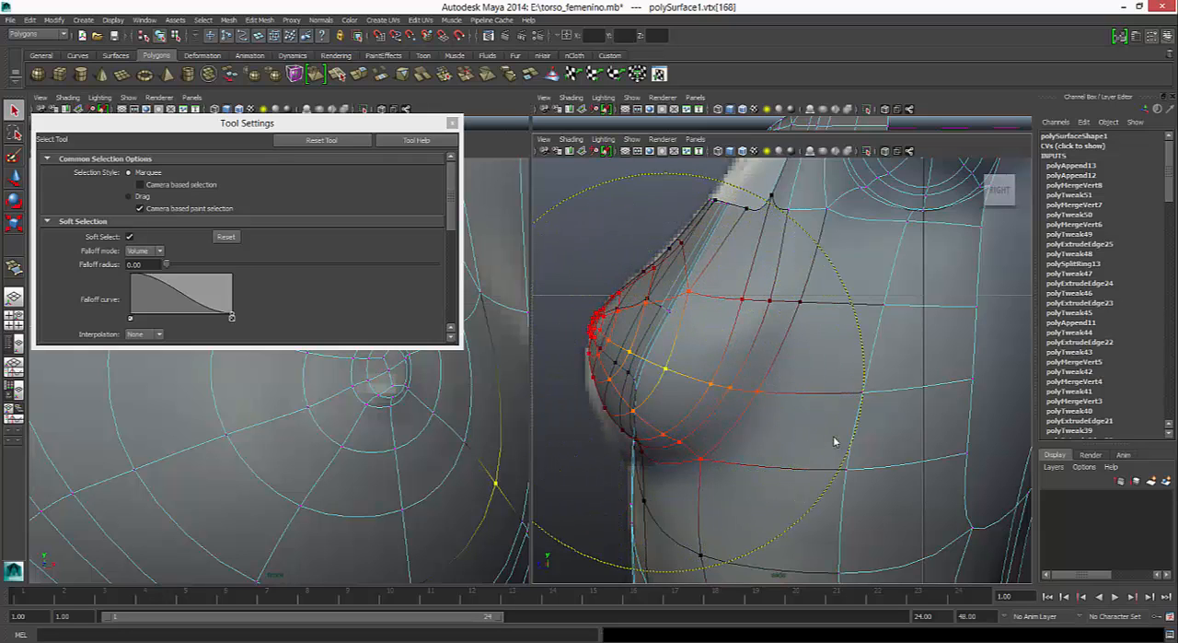
{"action": "scroll", "coordinate": [835, 442], "scroll_direction": "down", "scroll_amount": 10}
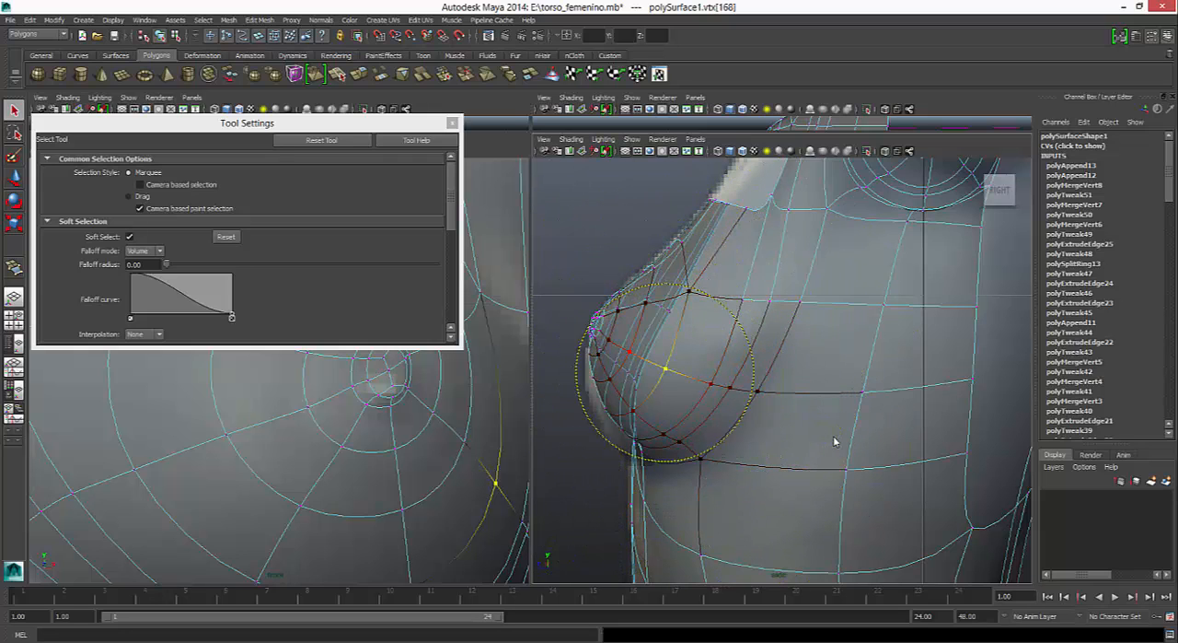
{"action": "scroll", "coordinate": [835, 442], "scroll_direction": "down", "scroll_amount": 5}
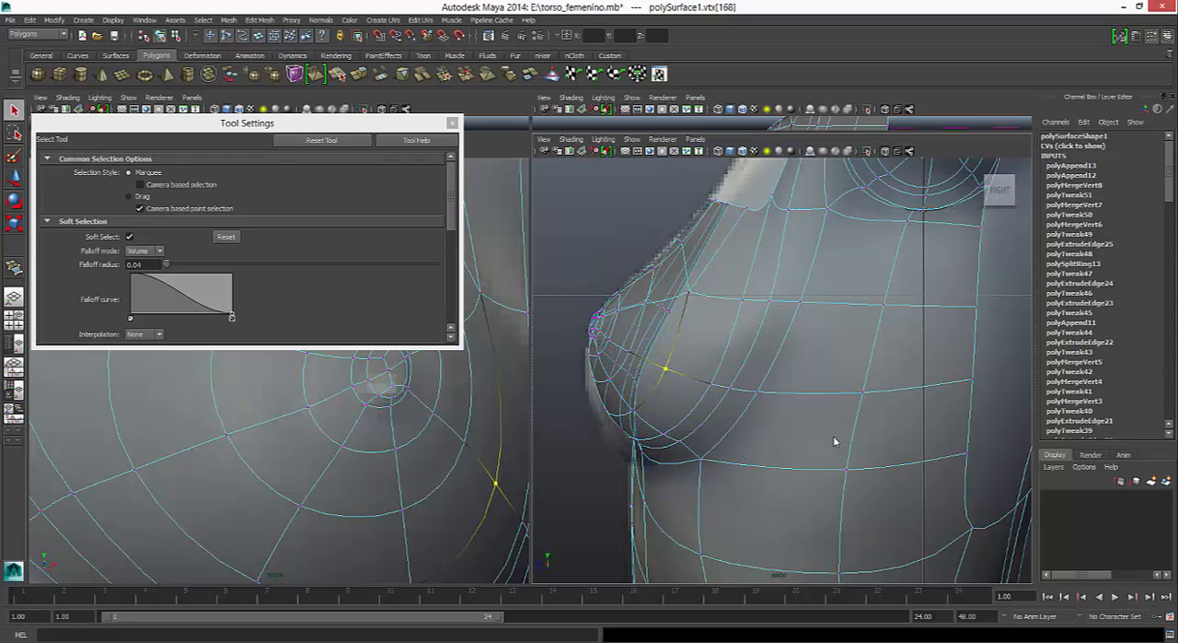
{"action": "scroll", "coordinate": [835, 442], "scroll_direction": "up", "scroll_amount": 2}
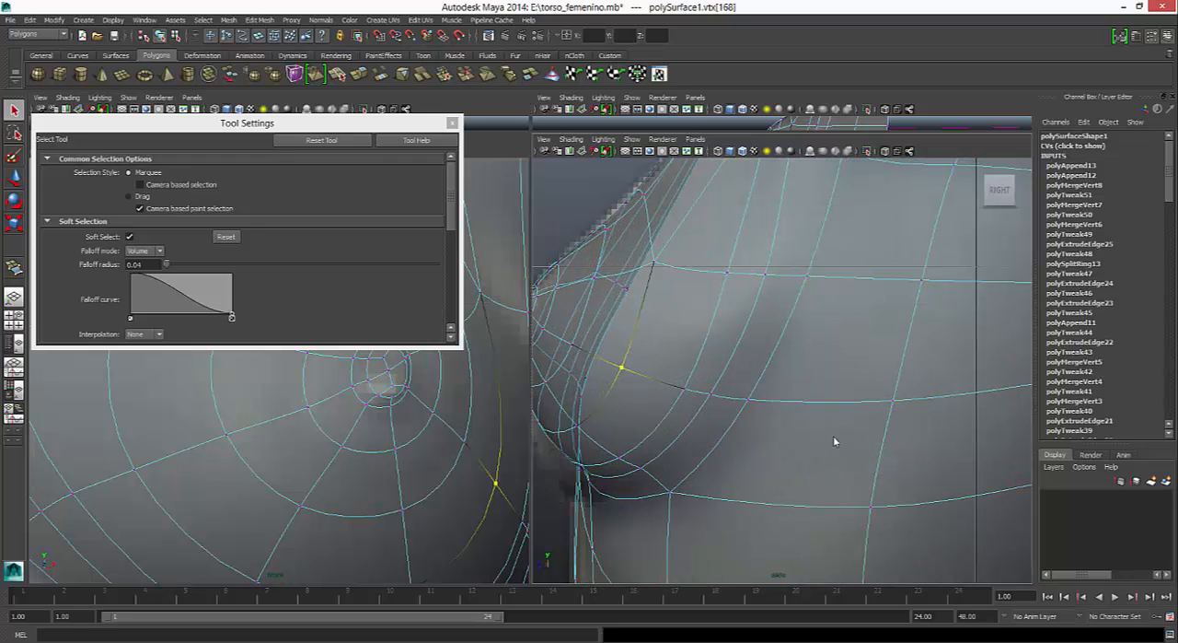
{"action": "scroll", "coordinate": [835, 442], "scroll_direction": "down", "scroll_amount": 3}
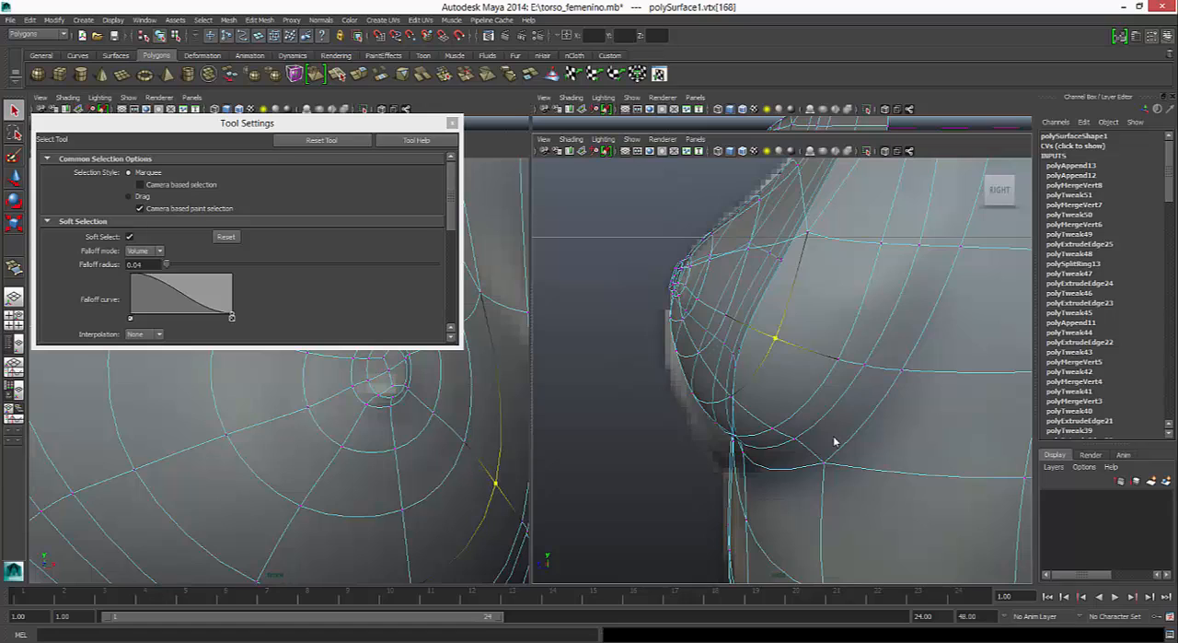
- Reselect the two vertices beneath the nipple, try pulling them forward, and undo that move
{"action": "key", "text": "ctrl+z"}
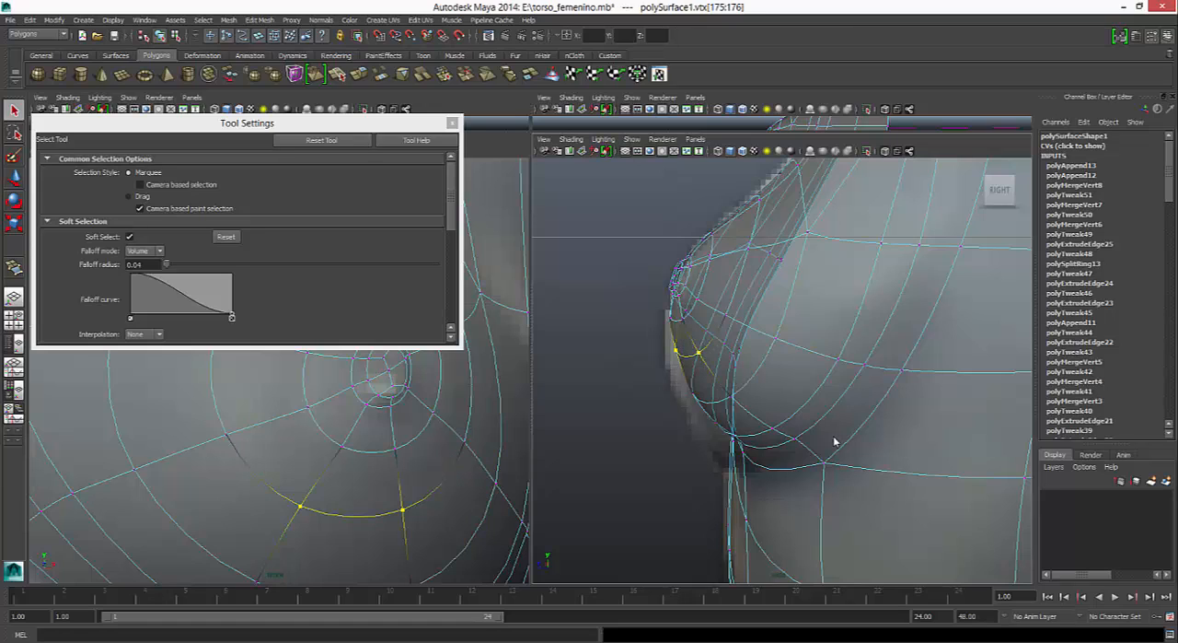
{"action": "key", "text": "w"}
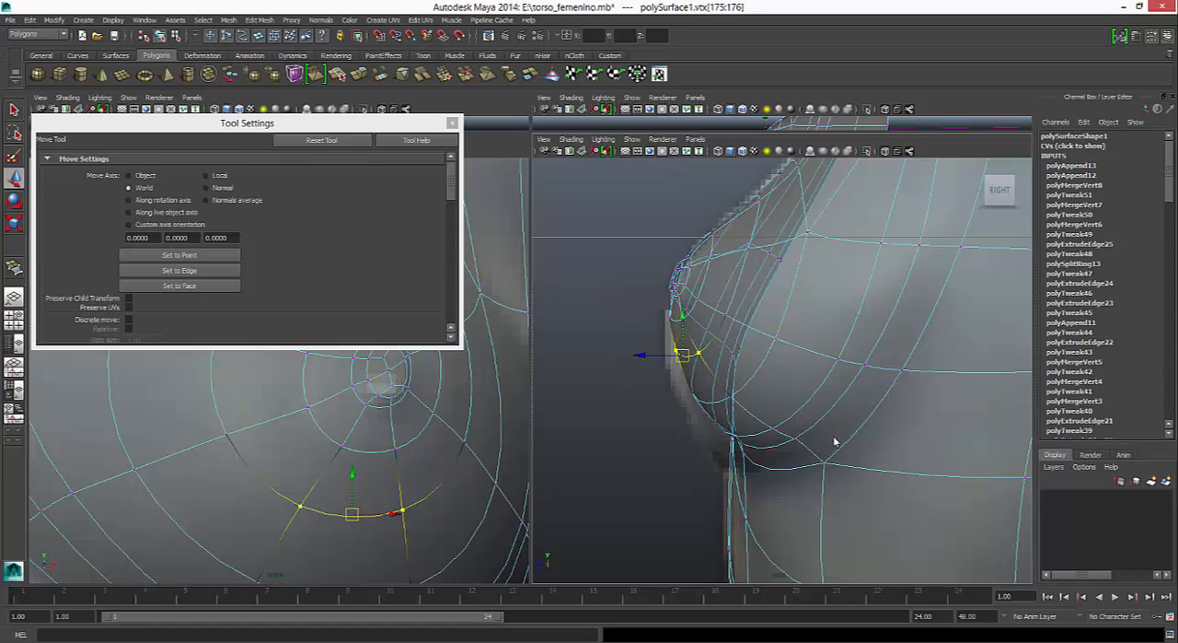
{"action": "left_click_drag", "start_coordinate": [641, 355], "coordinate": [629, 355]}
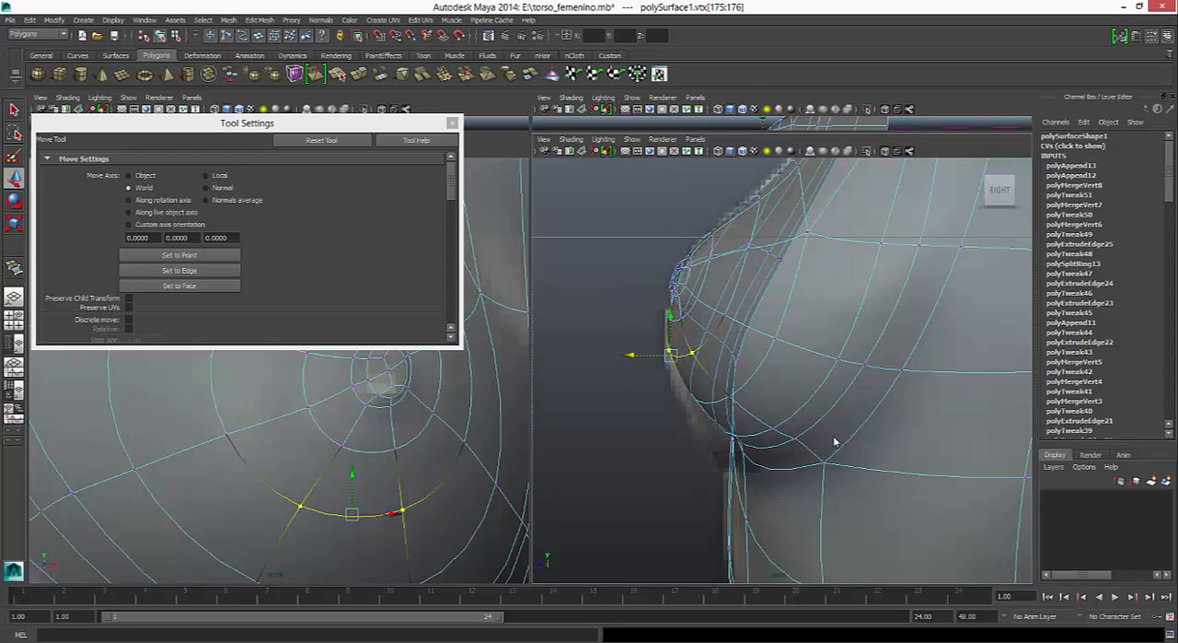
{"action": "key", "text": "ctrl+z"}
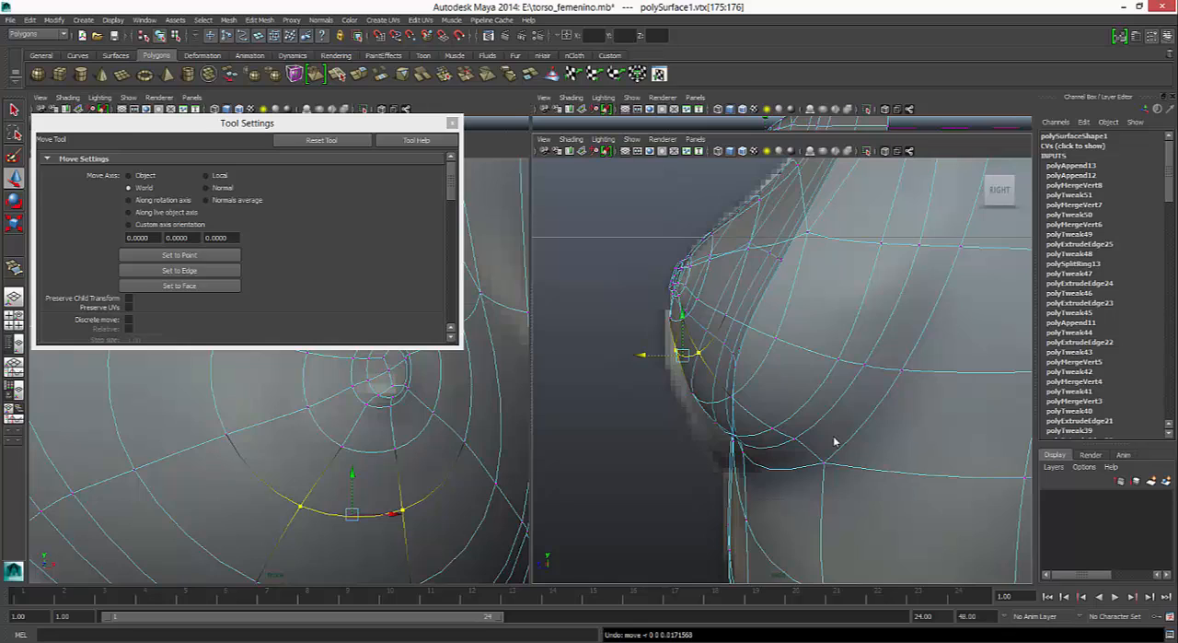
- Slightly widen the soft selection around the two vertices beneath the nipple and pull them forward toward the reference outline
{"action": "key", "text": "b"}
{"action": "left_click_drag", "start_coordinate": [835, 442], "coordinate": [834, 442]}
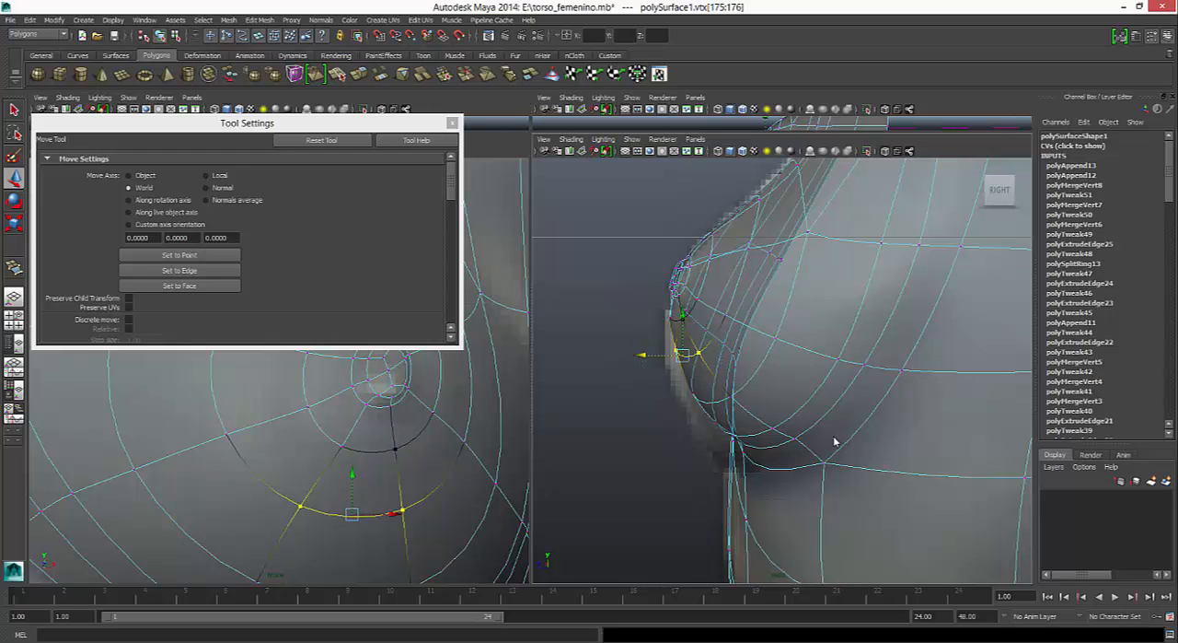
{"action": "middle_click_drag", "start_coordinate": [834, 442], "coordinate": [824, 442]}
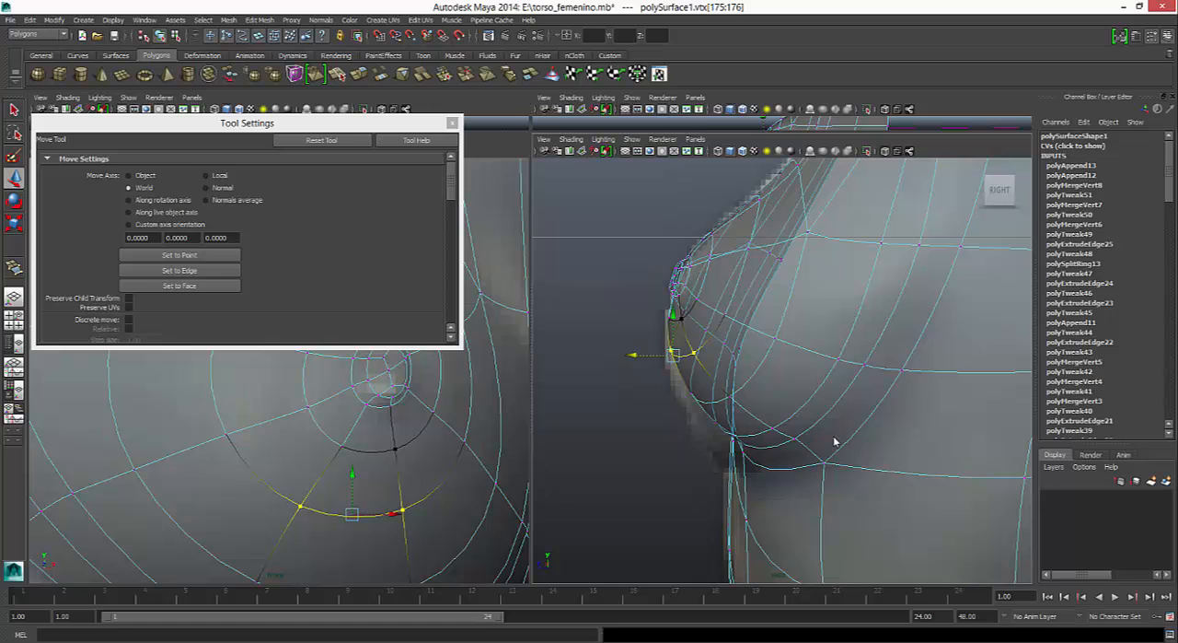
- Pull the lower row of breast vertices and the front underbust fold vertices slightly forward to match the side reference
{"action": "left_click_drag", "start_coordinate": [679, 382], "coordinate": [743, 417]}
{"action": "middle_click_drag", "start_coordinate": [835, 442], "coordinate": [832, 442]}
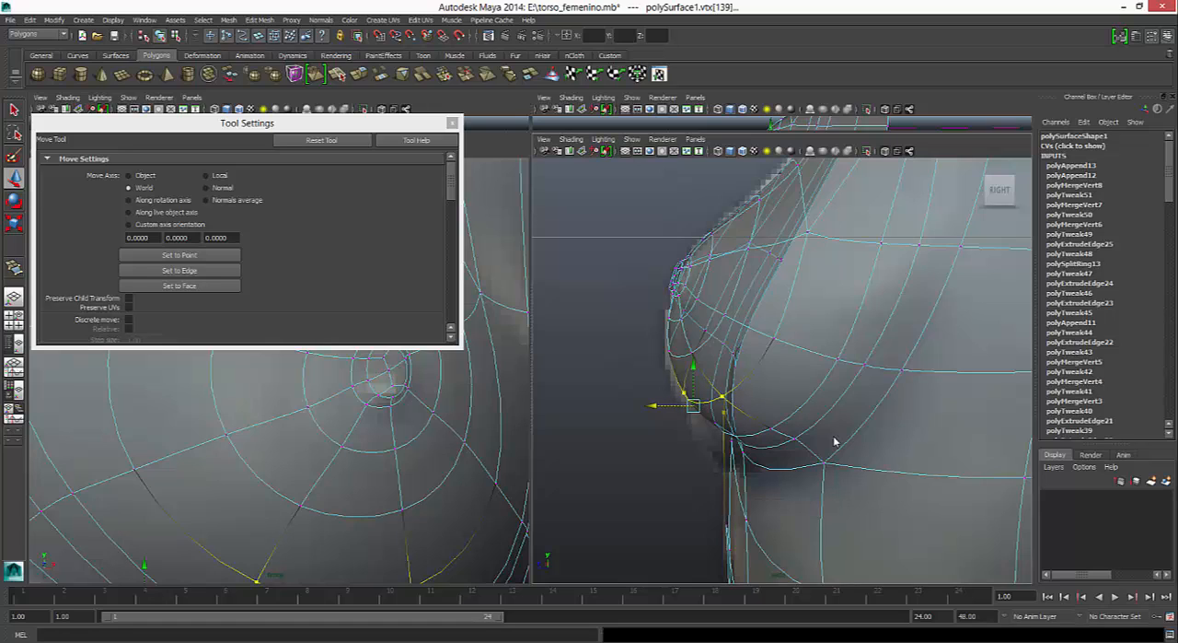
{"action": "left_click_drag", "start_coordinate": [764, 462], "coordinate": [677, 439]}
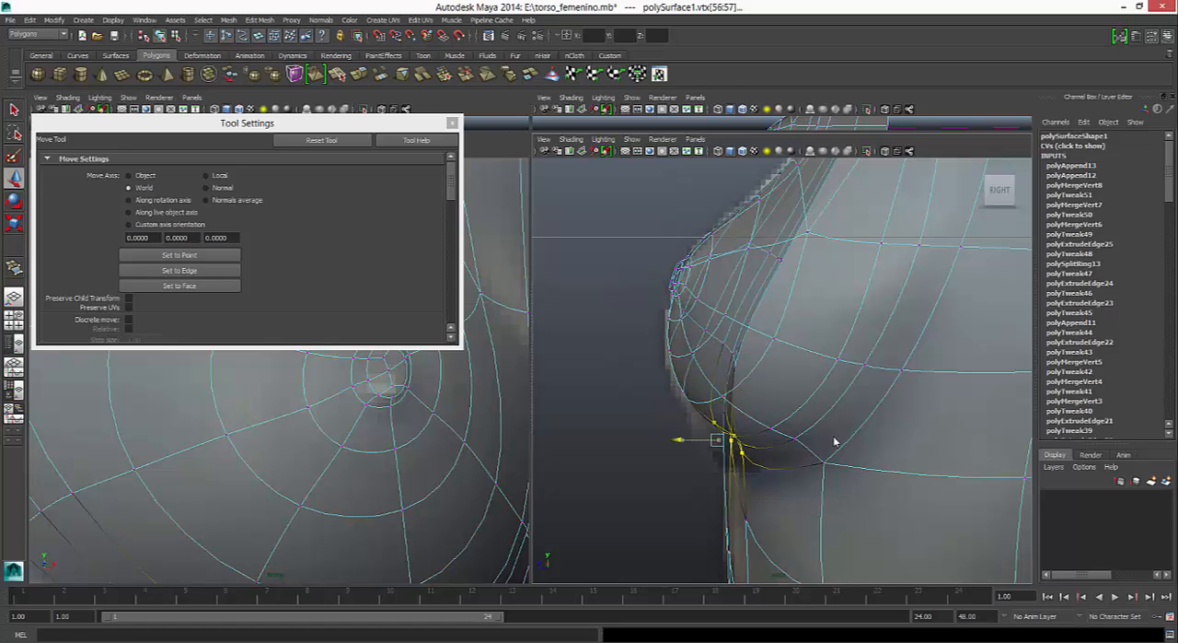
{"action": "middle_click_drag", "start_coordinate": [834, 442], "coordinate": [831, 442]}
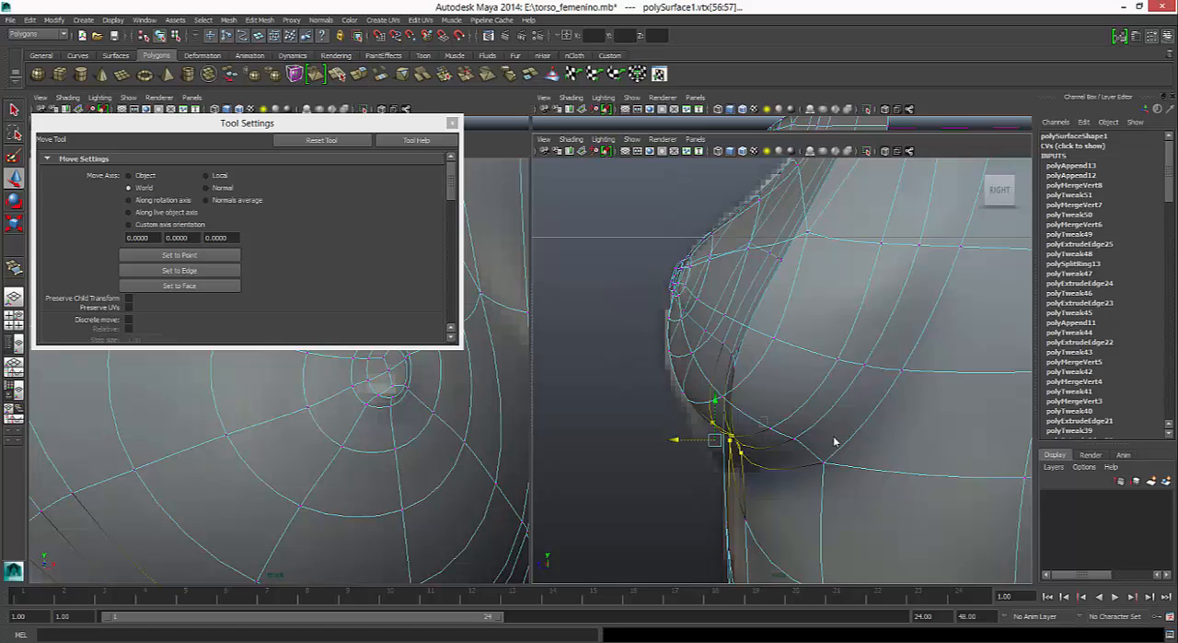
- Try moving the outer underbust fold vertex forward in the side view and undo the move
{"action": "left_click_drag", "start_coordinate": [760, 417], "coordinate": [736, 444]}
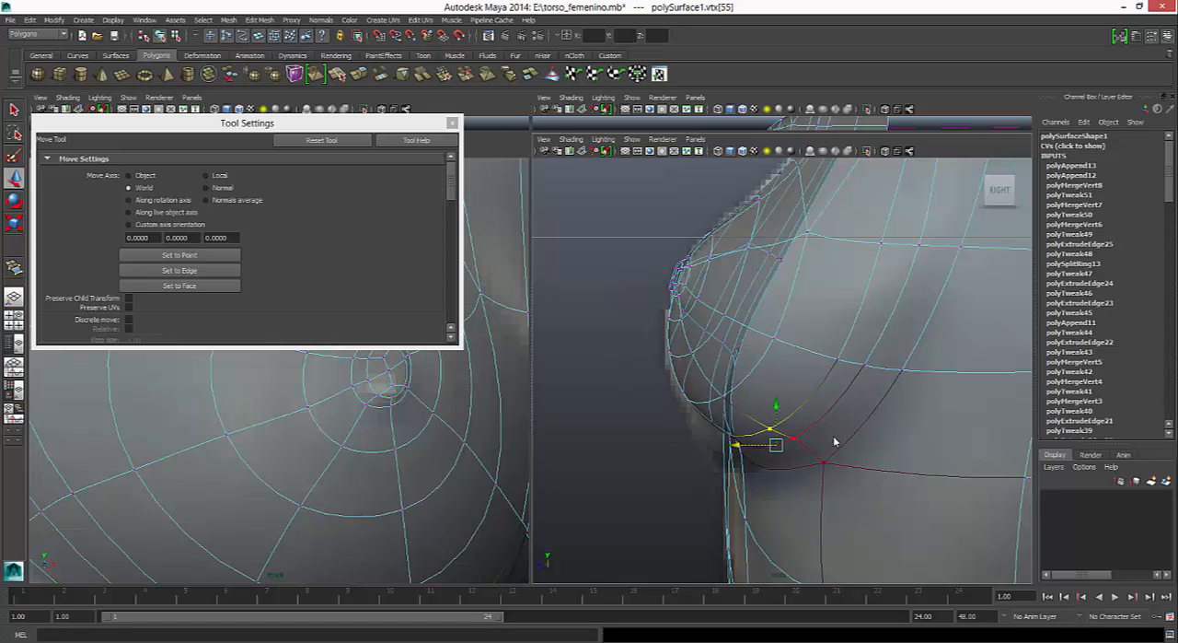
{"action": "left_click_drag", "start_coordinate": [737, 445], "coordinate": [732, 444]}
{"action": "key", "text": "ctrl+z"}
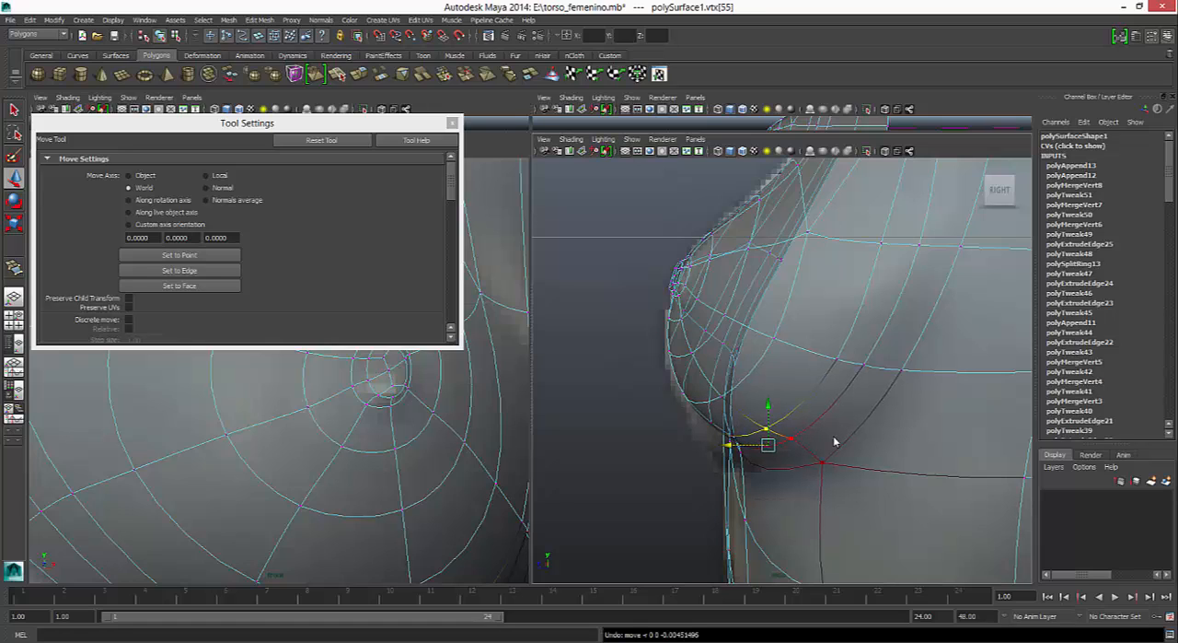
{"action": "key", "text": "ctrl+z"}
- In the low-poly display, raise the foremost vertex on the breast's lower contour and shift it slightly backward
{"action": "left_click_drag", "start_coordinate": [696, 416], "coordinate": [724, 435]}
{"action": "key", "text": "1"}
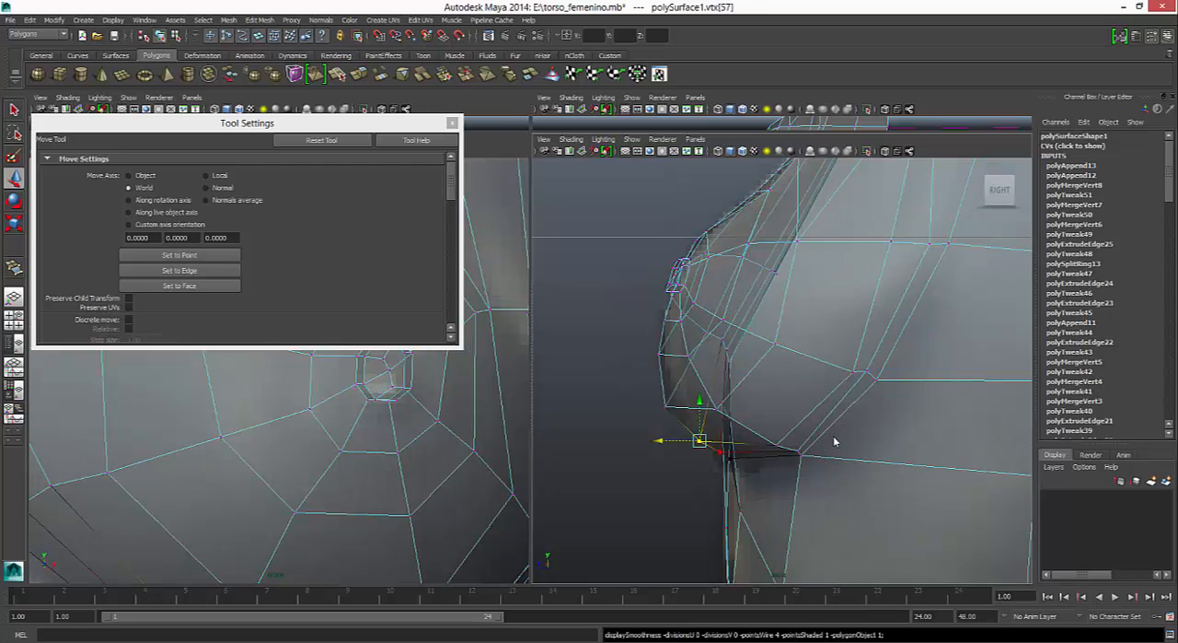
{"action": "left_click_drag", "start_coordinate": [654, 401], "coordinate": [675, 414]}
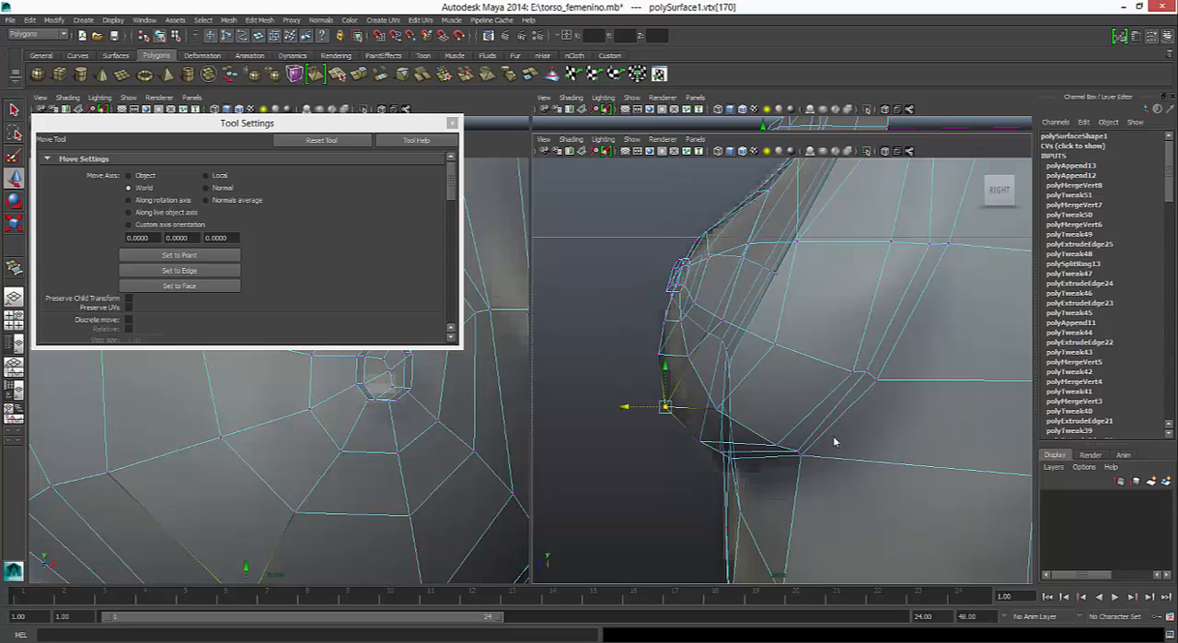
{"action": "left_click_drag", "start_coordinate": [665, 366], "coordinate": [666, 357]}
{"action": "left_click", "coordinate": [625, 397]}
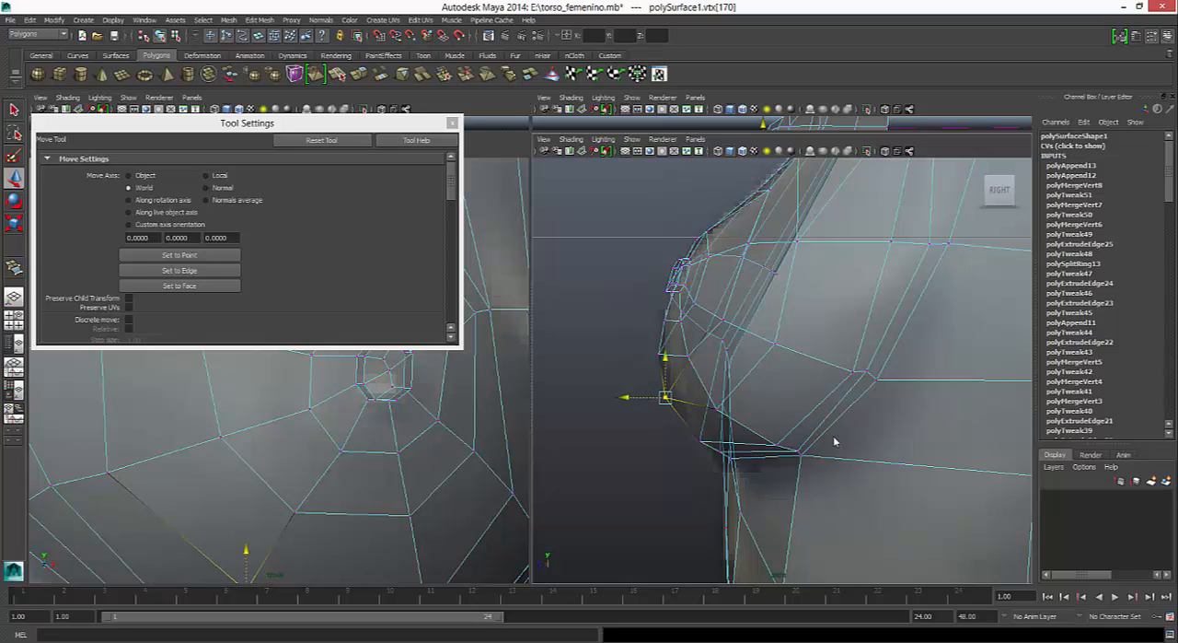
{"action": "left_click_drag", "start_coordinate": [625, 396], "coordinate": [628, 397]}
- Lower the vertex at the breast's outer side slightly and preview the smoothed result in the perspective view
{"action": "left_click", "coordinate": [866, 371]}
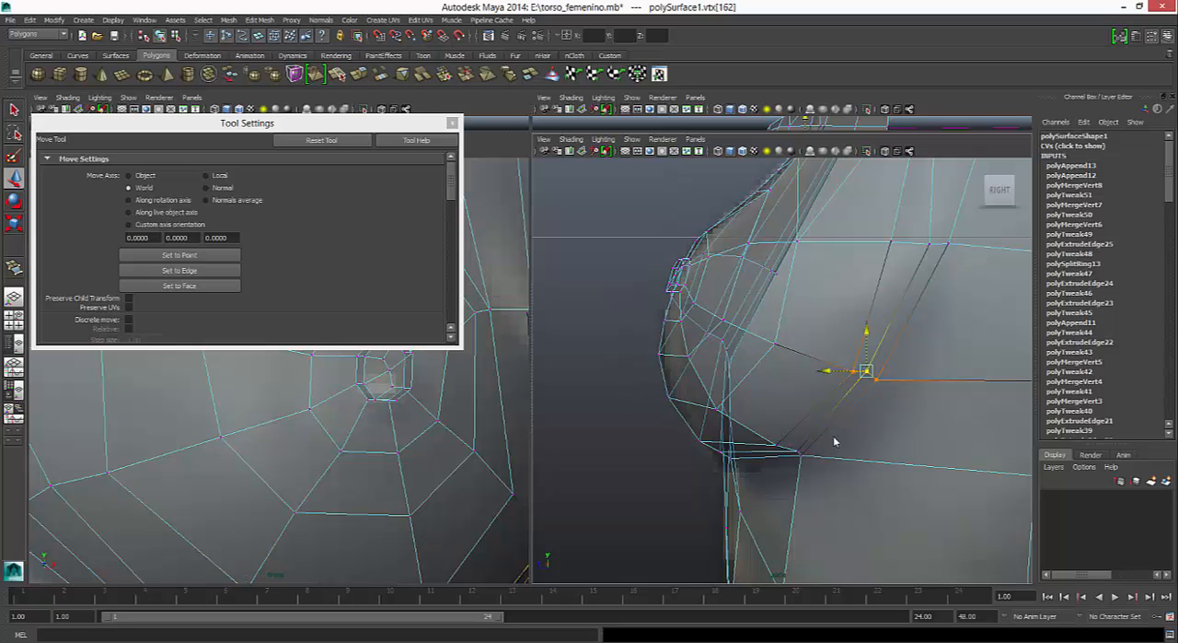
{"action": "left_click_drag", "start_coordinate": [866, 330], "coordinate": [866, 336]}
{"action": "key", "text": "3"}
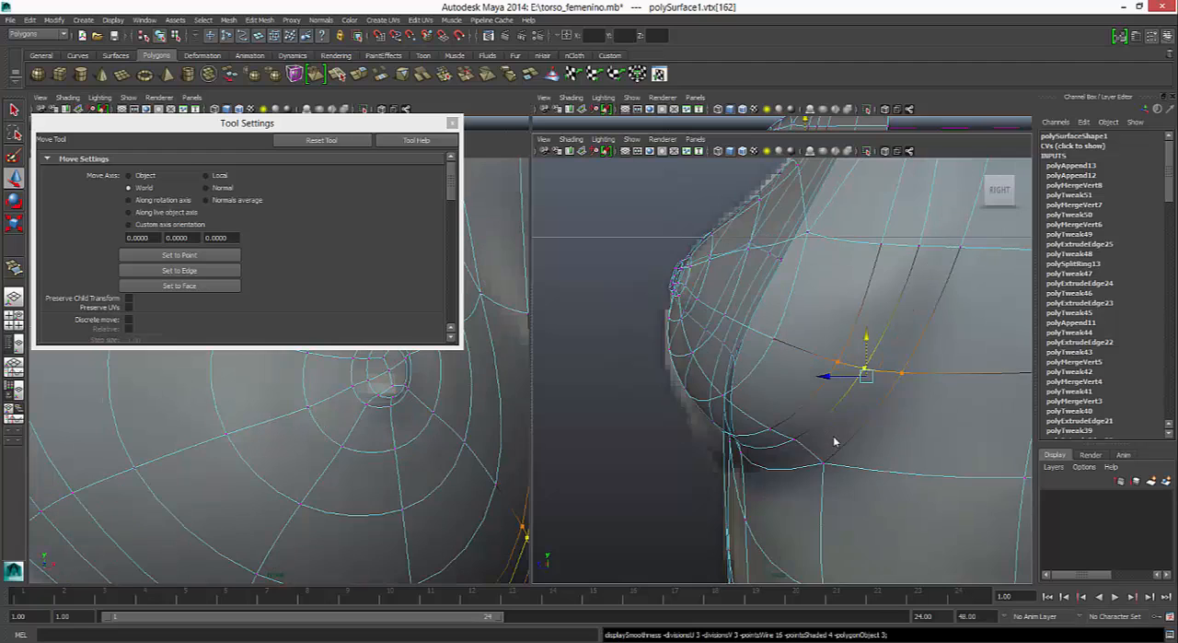
{"action": "key", "text": "space"}
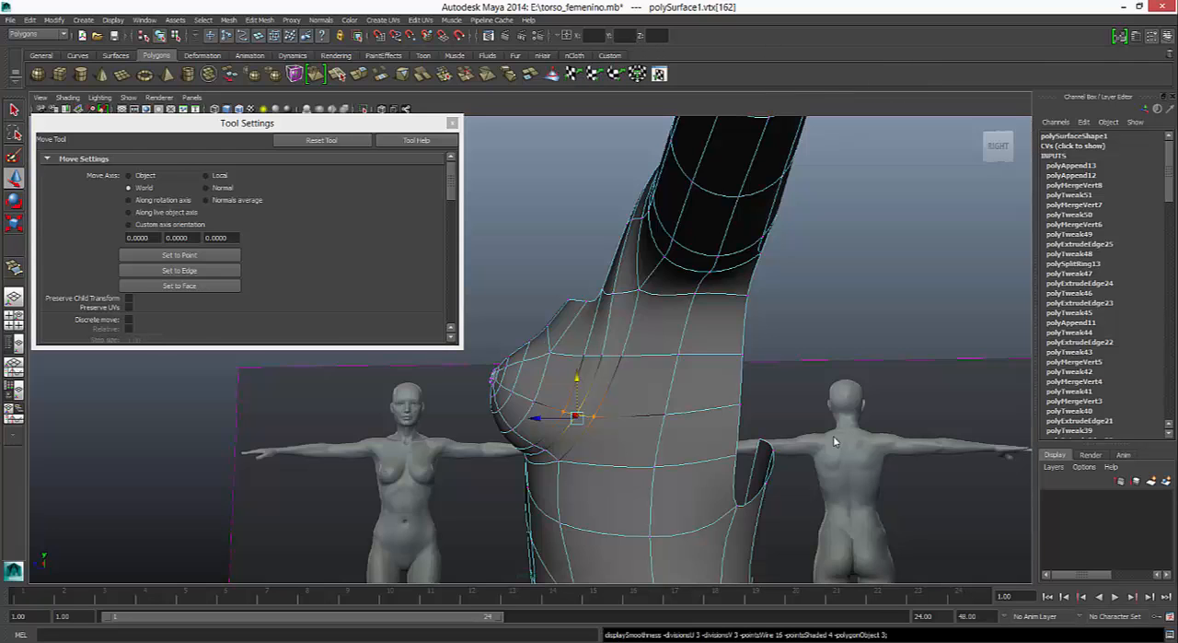
{"action": "right_click_drag", "start_coordinate": [835, 441], "coordinate": [865, 410]}
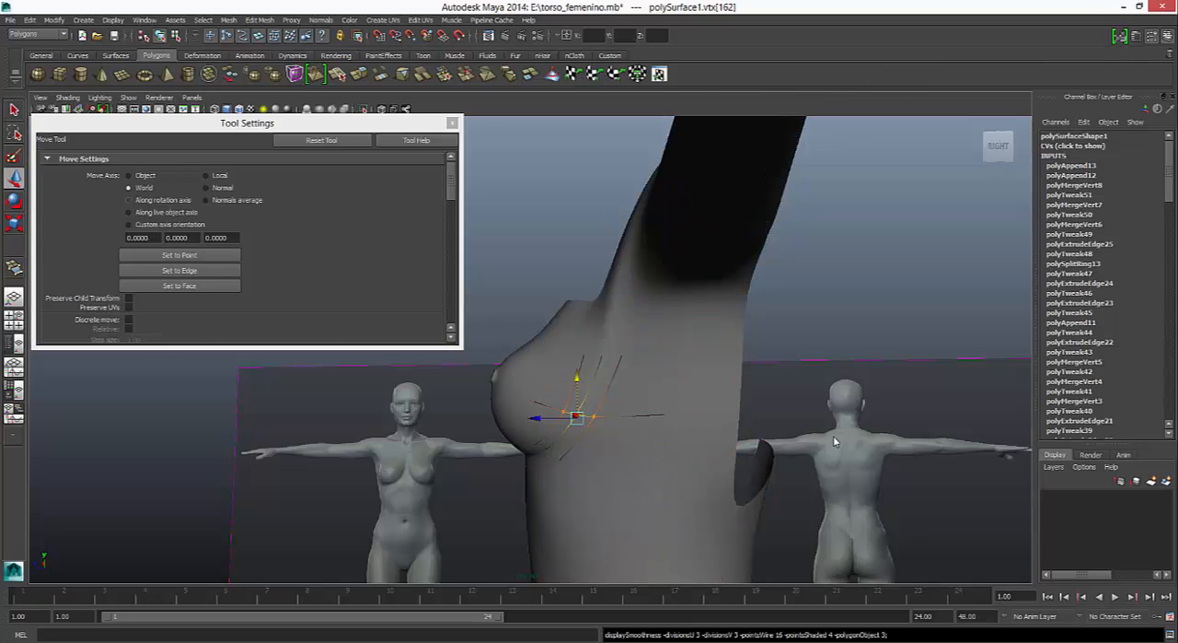
- Turn off Soft Select and close the Tool Settings
{"action": "key", "text": "q"}
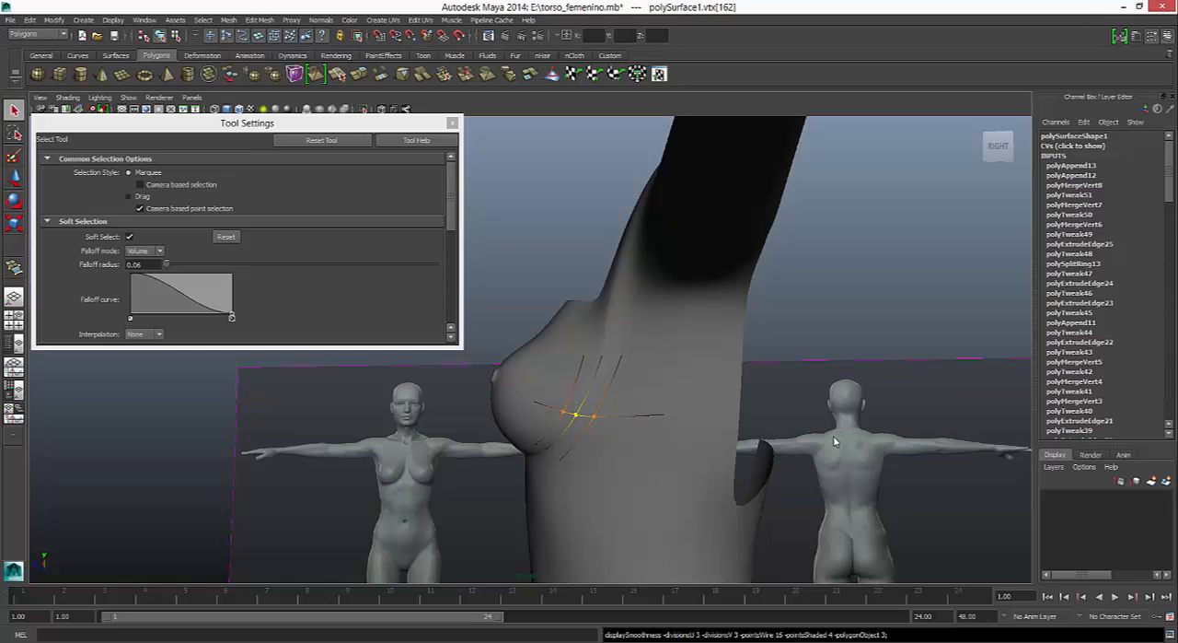
{"action": "left_click", "coordinate": [129, 237]}
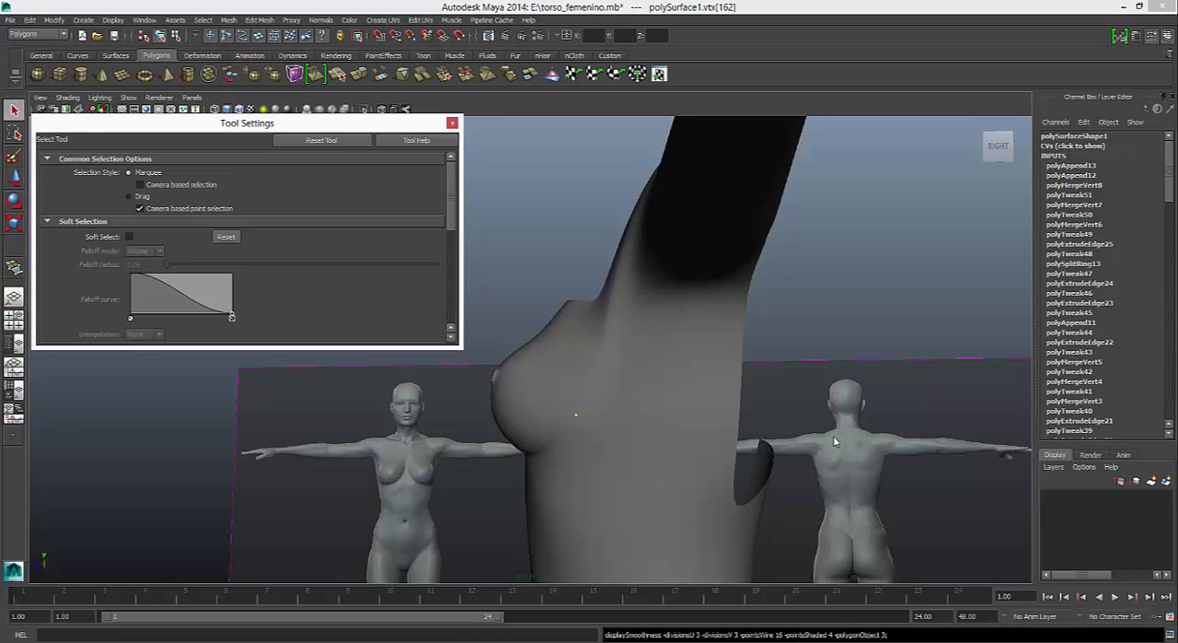
{"action": "left_click", "coordinate": [1152, 36]}
- In the low-poly perspective view, move the vertex between the breast's outer side and the armpit slightly forward
{"action": "mouse_move", "coordinate": [835, 441]}
{"action": "left_mouse_down", "text": "alt"}
{"action": "mouse_move", "coordinate": [865, 451]}
{"action": "mouse_move", "coordinate": [835, 441]}
{"action": "left_mouse_up", "text": "alt"}
{"action": "right_click_drag", "start_coordinate": [576, 332], "coordinate": [521, 335]}
{"action": "left_click_drag", "start_coordinate": [835, 441], "coordinate": [835, 441], "text": "alt"}
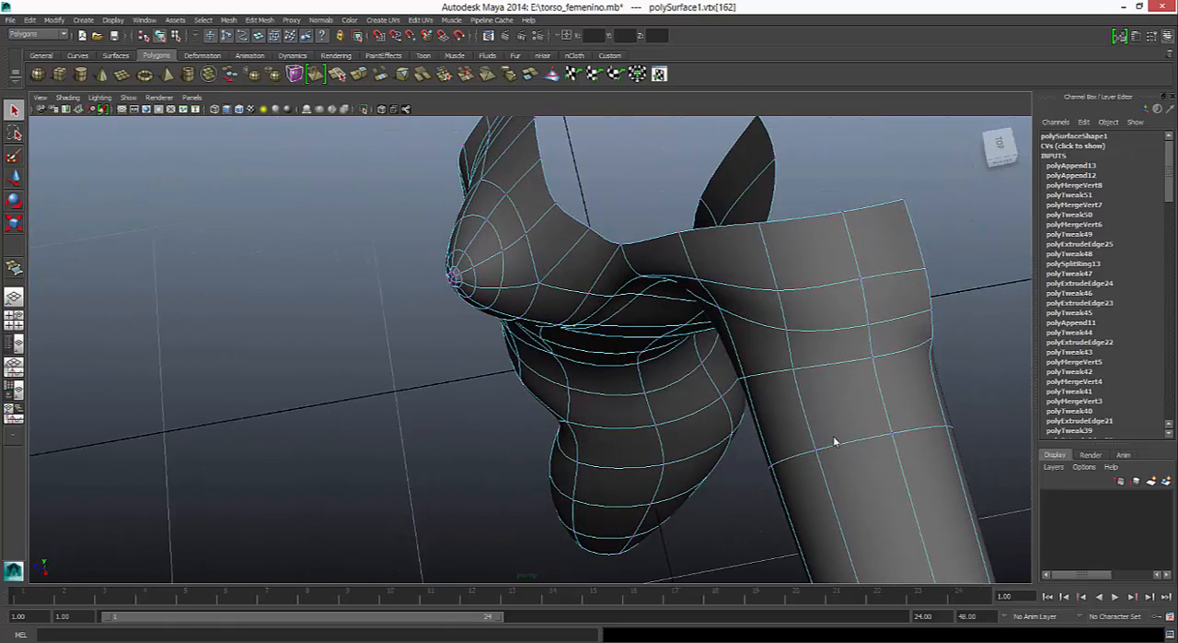
{"action": "key", "text": "1"}
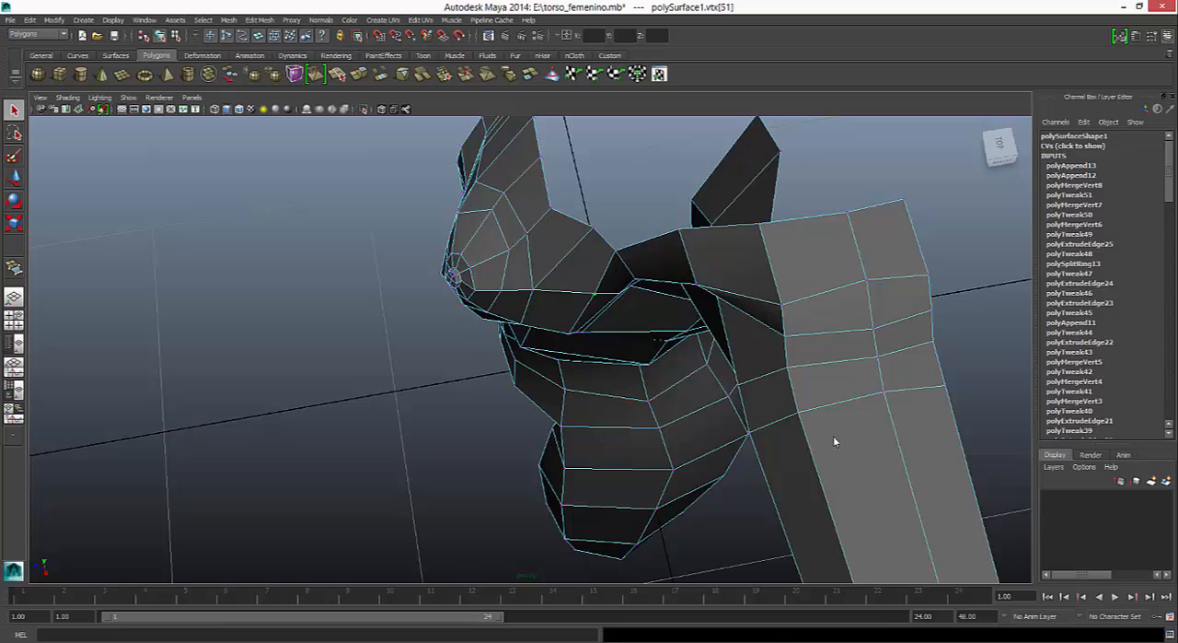
{"action": "left_click_drag", "start_coordinate": [835, 441], "coordinate": [835, 441], "text": "alt"}
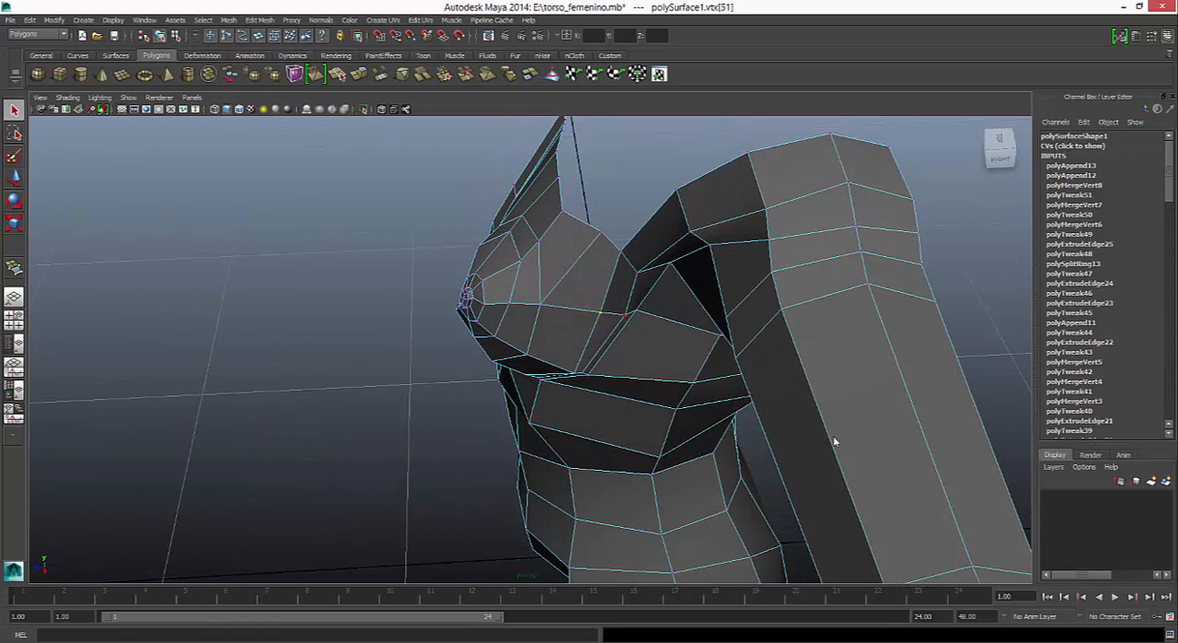
{"action": "left_click", "coordinate": [625, 315]}
{"action": "key", "text": "w"}
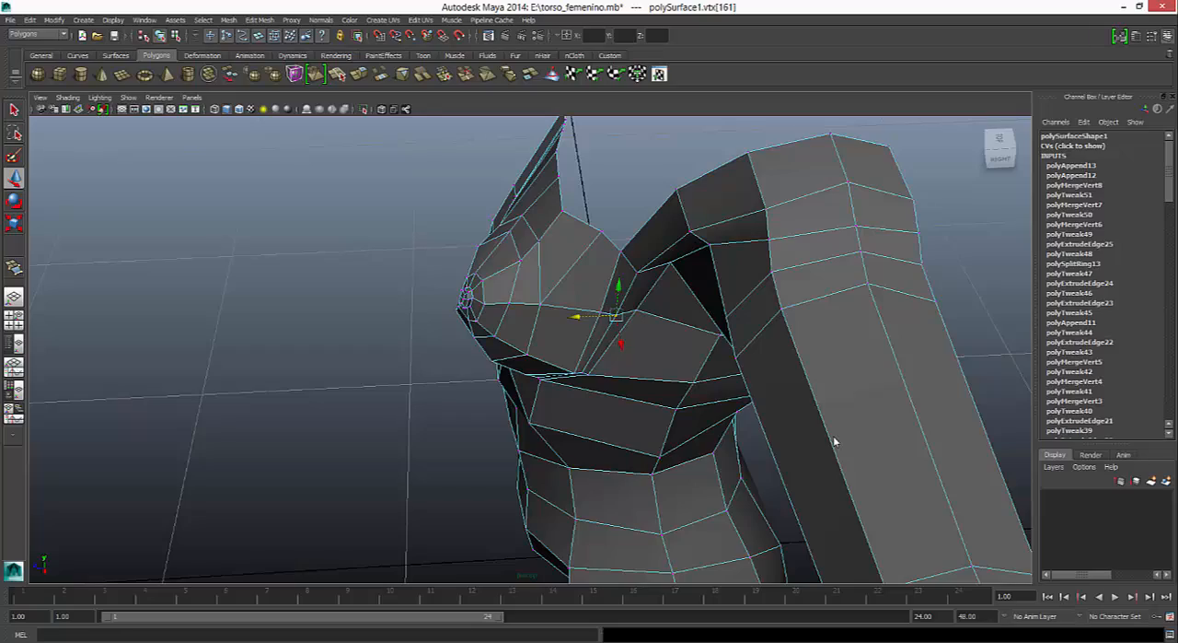
{"action": "left_click_drag", "start_coordinate": [835, 441], "coordinate": [835, 441], "text": "alt"}
- In the low-poly display, move the vertices on the chest's open upper edge beside the armpit slightly forward, toward the breast
{"action": "key", "text": "3"}
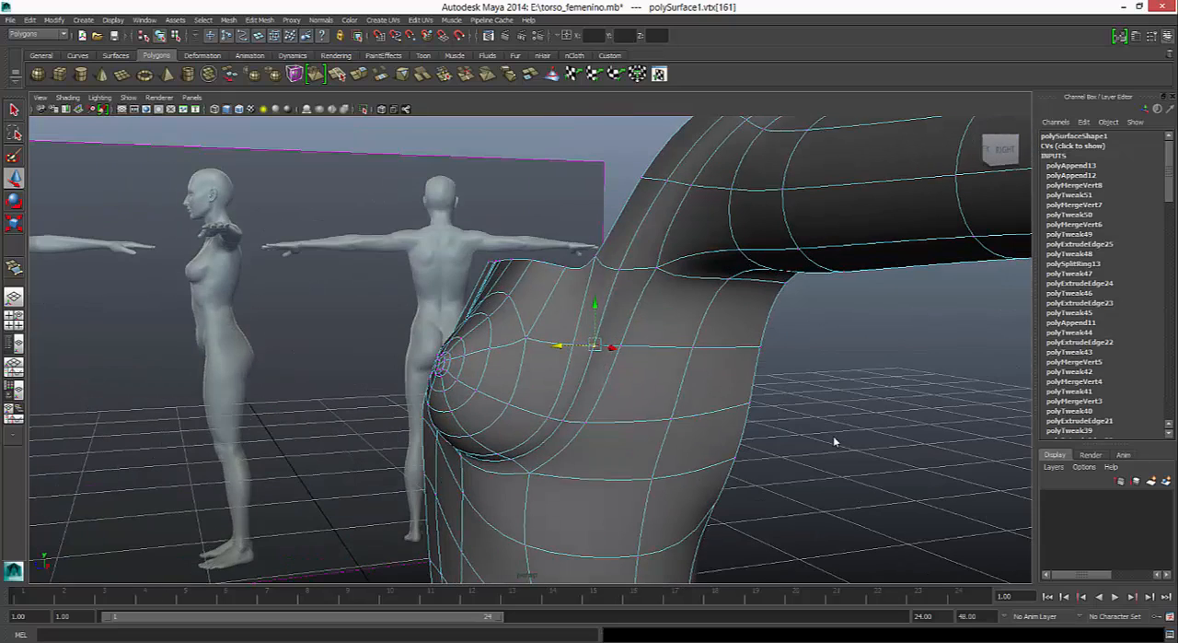
{"action": "left_click", "coordinate": [594, 258]}
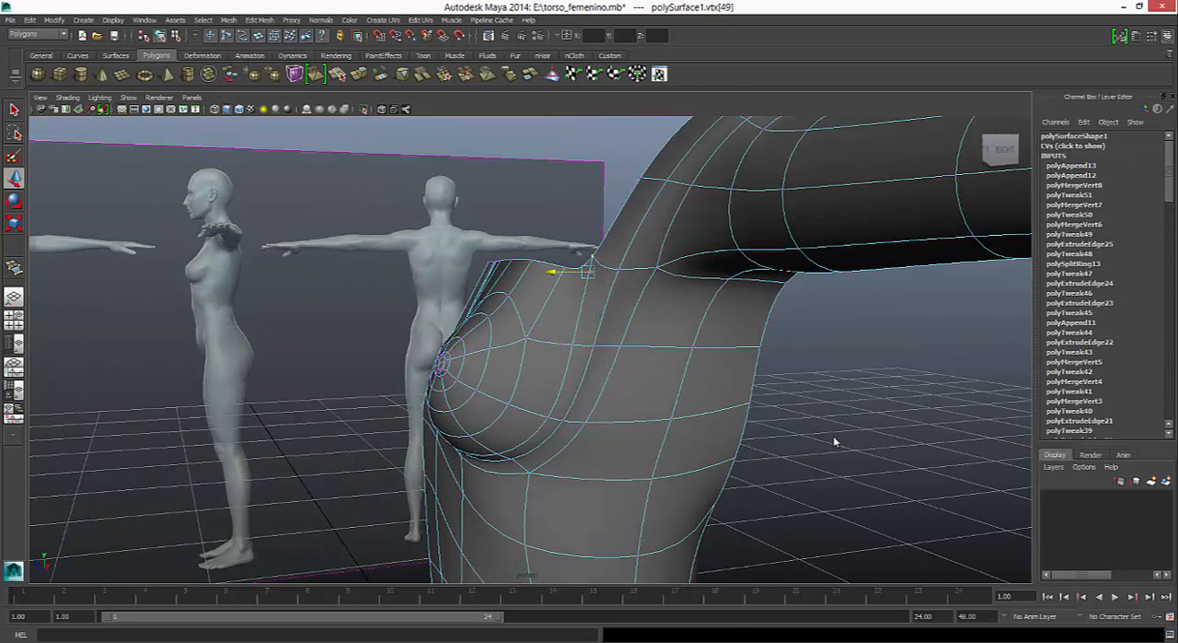
{"action": "key", "text": "1"}
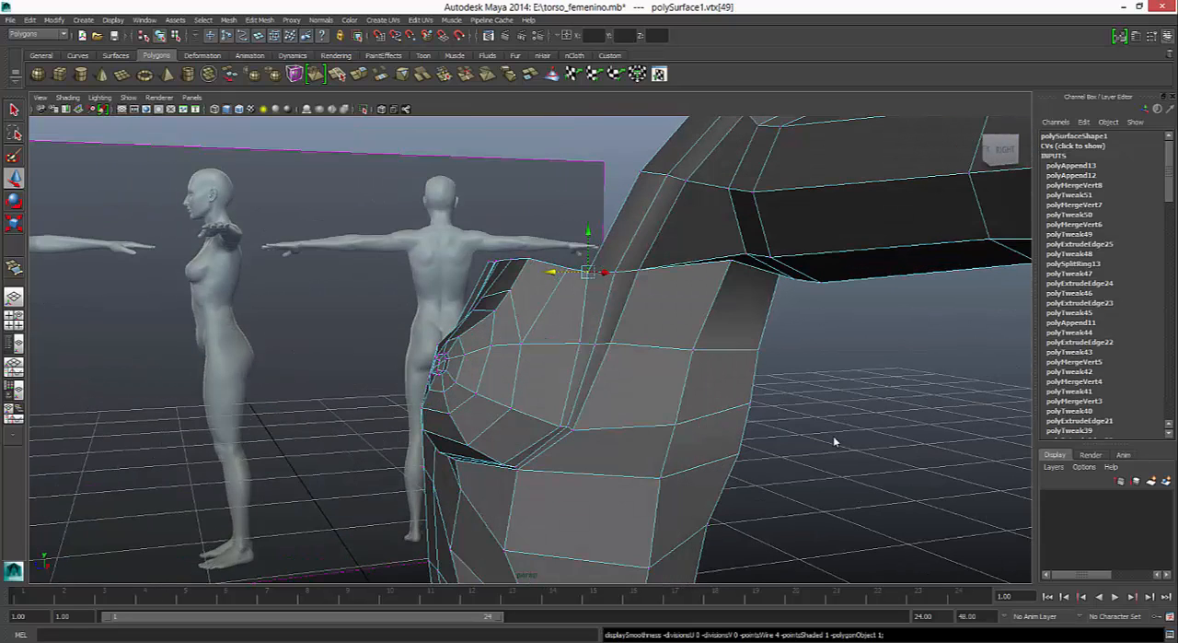
{"action": "left_click_drag", "start_coordinate": [835, 441], "coordinate": [835, 441], "text": "alt"}
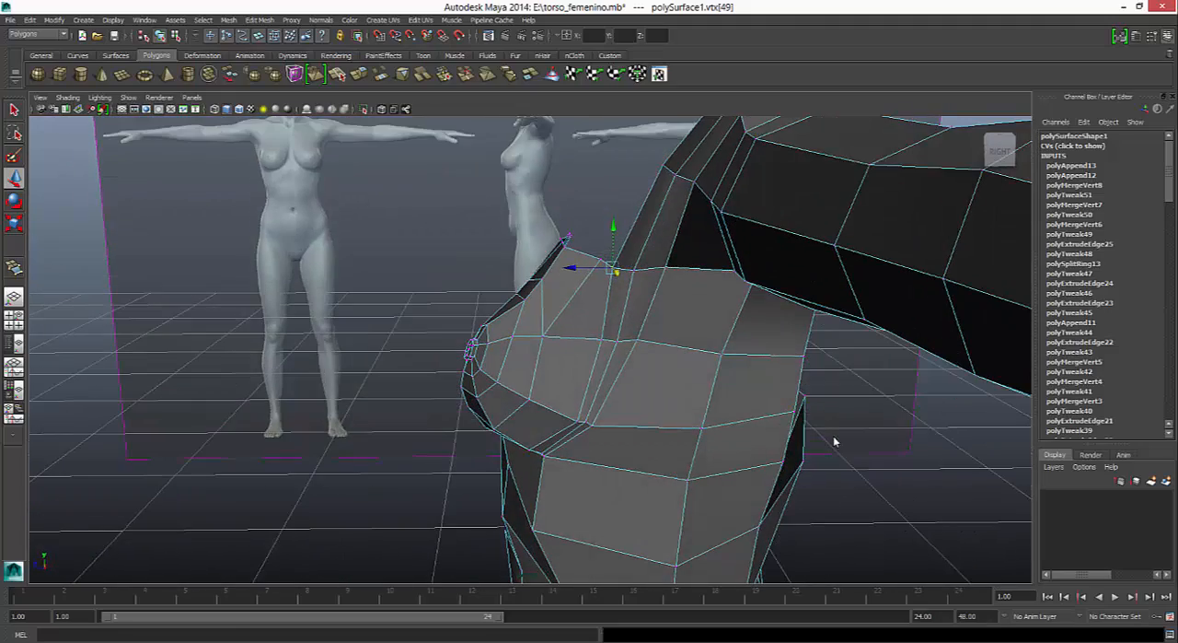
{"action": "left_click", "coordinate": [602, 260]}
{"action": "left_click_drag", "start_coordinate": [560, 260], "coordinate": [549, 260]}
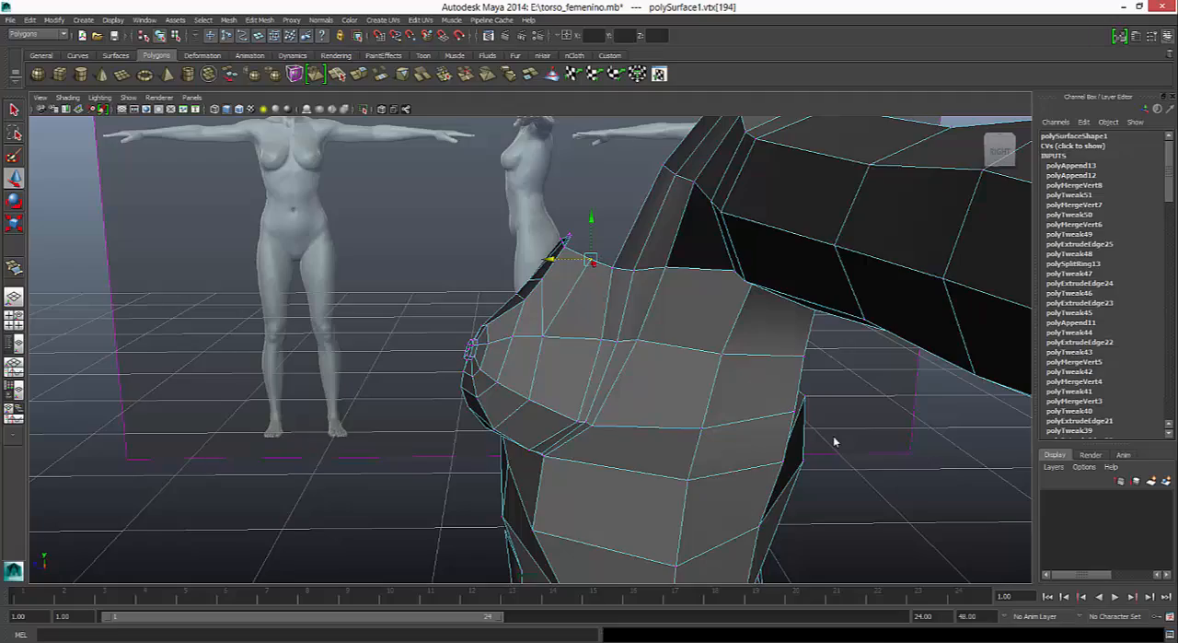
- Move the vertex at the breast's outer side forward in the smooth preview, and fine-tune its position in the low-poly display
{"action": "key", "text": "3"}
{"action": "left_click_drag", "start_coordinate": [835, 441], "coordinate": [835, 441], "text": "alt"}
{"action": "left_click", "coordinate": [564, 326]}
{"action": "left_click_drag", "start_coordinate": [543, 341], "coordinate": [530, 342]}
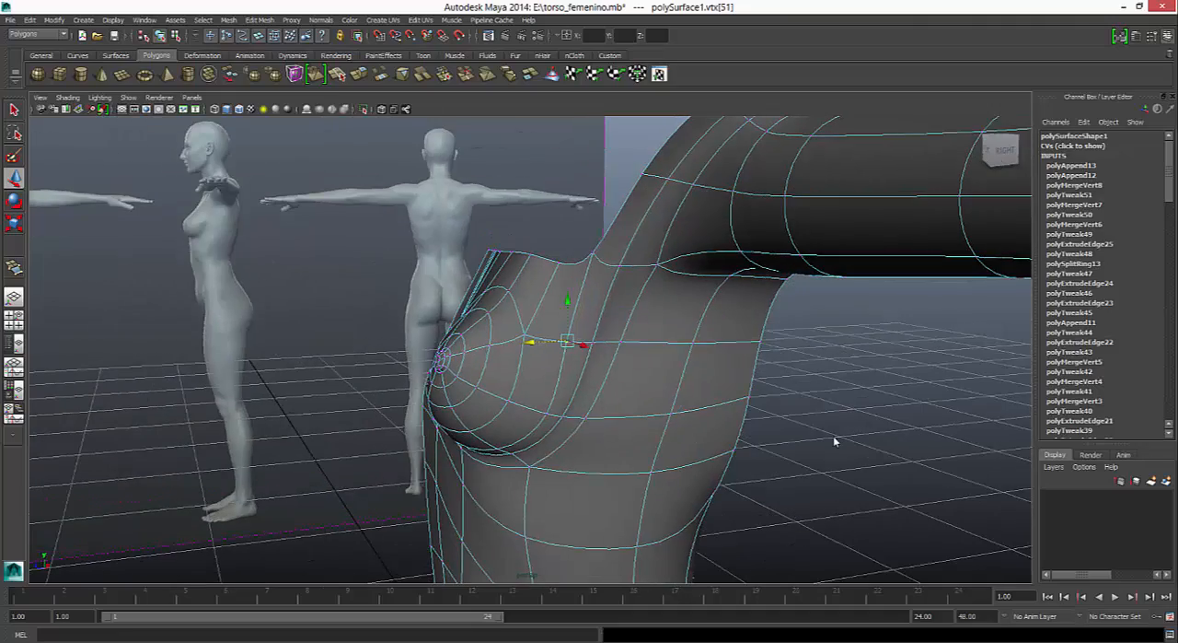
{"action": "left_click_drag", "start_coordinate": [835, 441], "coordinate": [835, 441], "text": "alt"}
{"action": "key", "text": "1"}
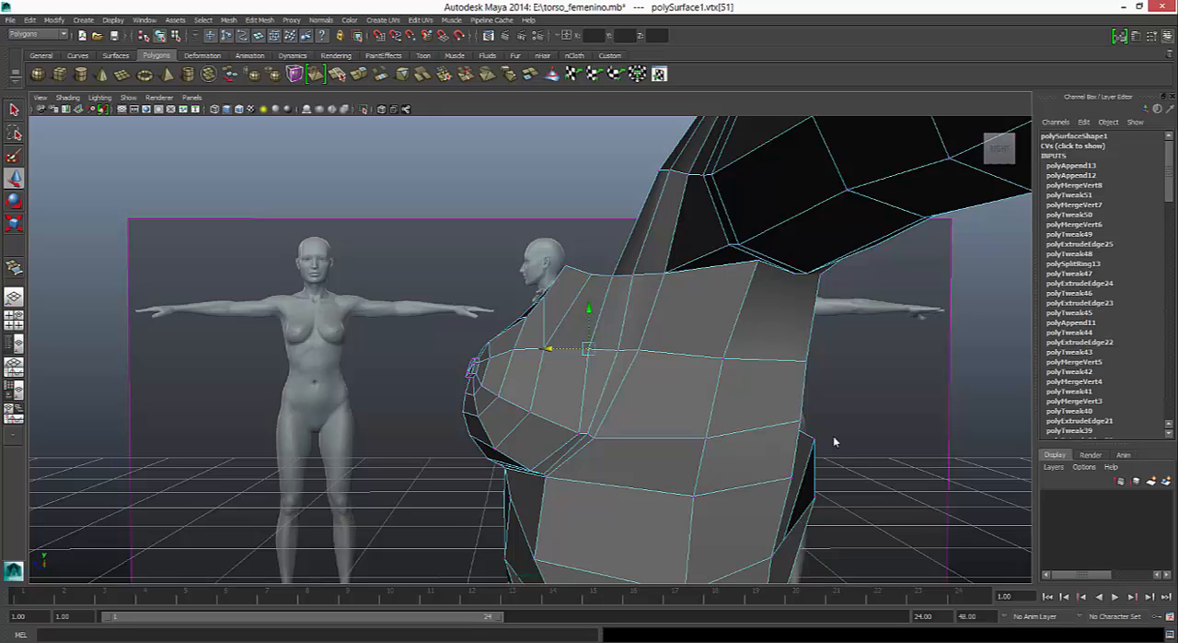
{"action": "left_click_drag", "start_coordinate": [548, 349], "coordinate": [550, 349]}
{"action": "left_click", "coordinate": [579, 432]}
{"action": "left_click", "coordinate": [836, 441]}
{"action": "key", "text": "ctrl+z"}
- Viewed from above, shift the vertices along the breast's outer contour slightly outward to even out its curve toward the armpit
{"action": "mouse_move", "coordinate": [538, 433]}
{"action": "left_mouse_down"}
{"action": "mouse_move", "coordinate": [524, 433]}
{"action": "mouse_move", "coordinate": [534, 552]}
{"action": "left_mouse_up"}
{"action": "left_click", "coordinate": [535, 328]}
{"action": "left_click_drag", "start_coordinate": [535, 329], "coordinate": [537, 408], "text": "alt"}
{"action": "left_click_drag", "start_coordinate": [530, 343], "coordinate": [500, 332]}
{"action": "left_click", "coordinate": [504, 289]}
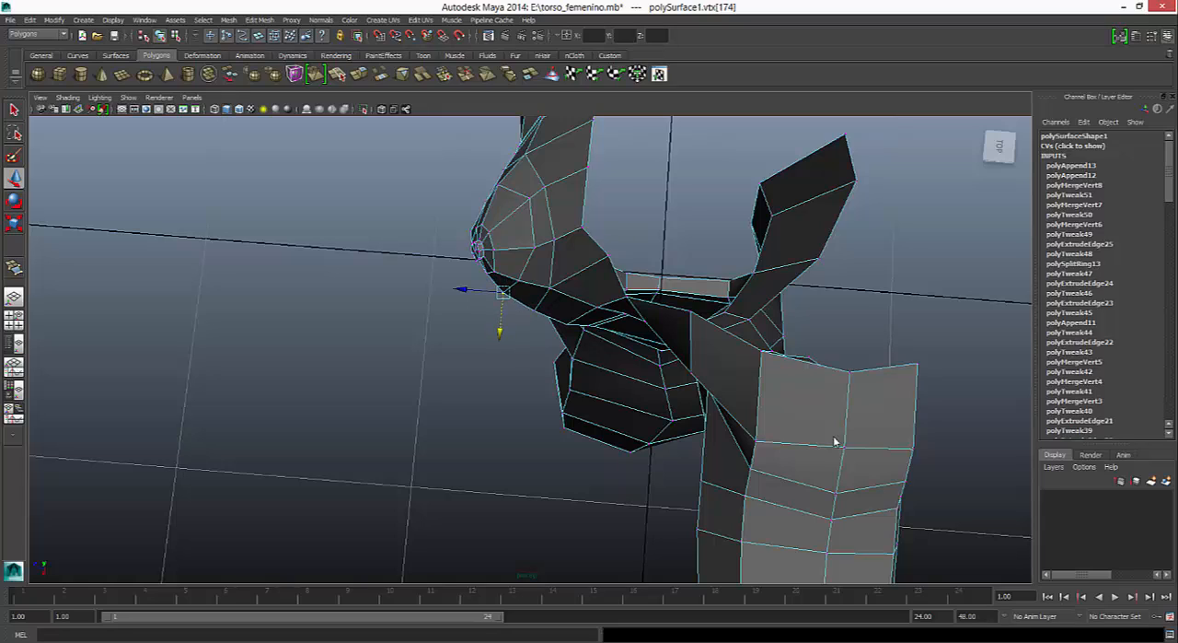
{"action": "left_click", "coordinate": [549, 293]}
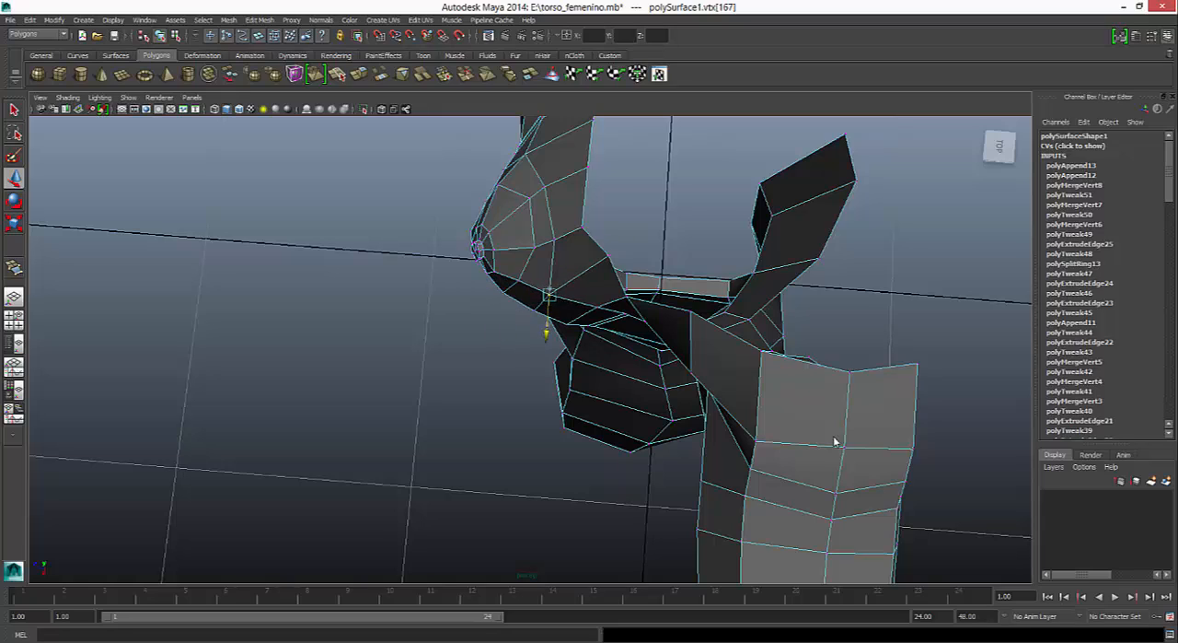
{"action": "left_click", "coordinate": [516, 285]}
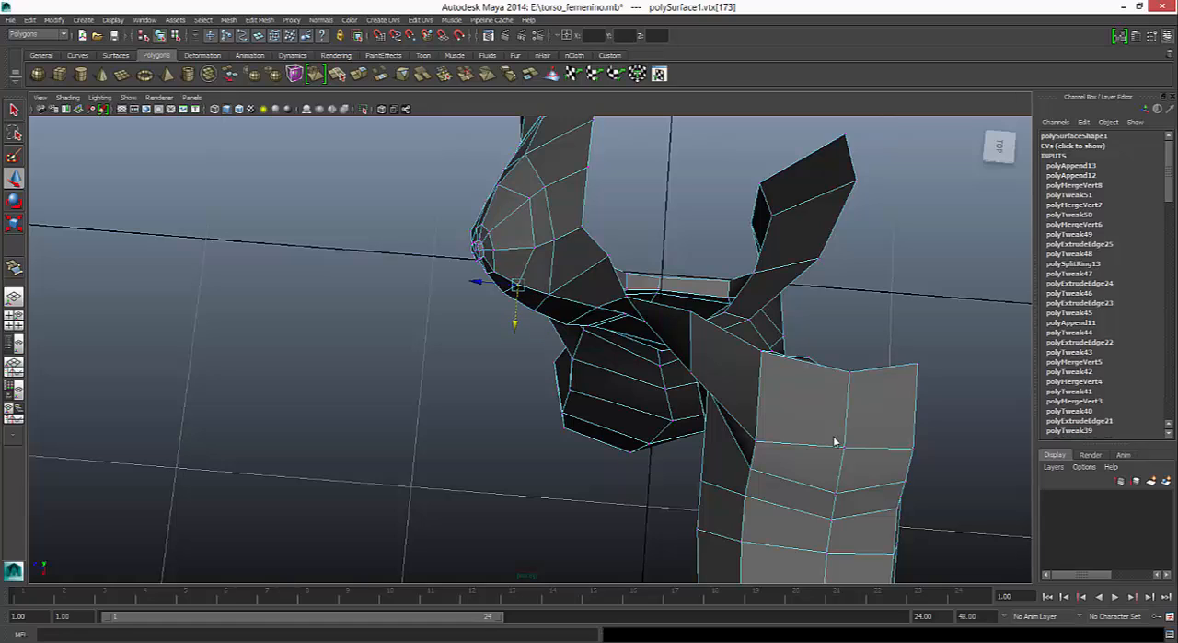
{"action": "left_click", "coordinate": [549, 295]}
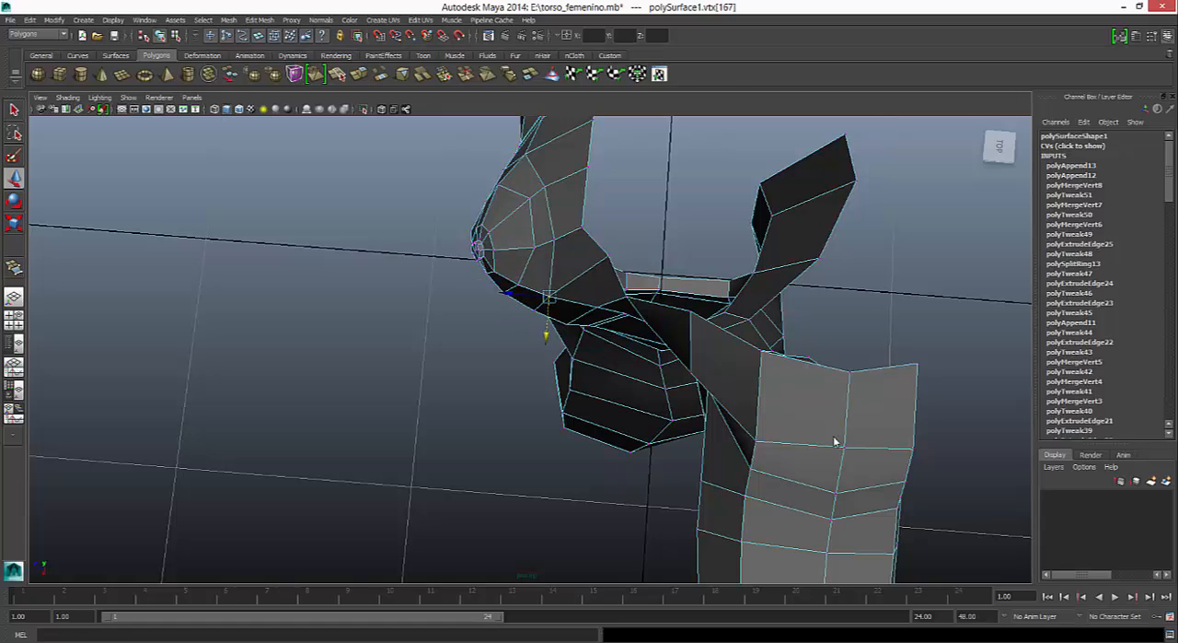
{"action": "left_click", "coordinate": [596, 306]}
{"action": "left_click_drag", "start_coordinate": [594, 347], "coordinate": [595, 351]}
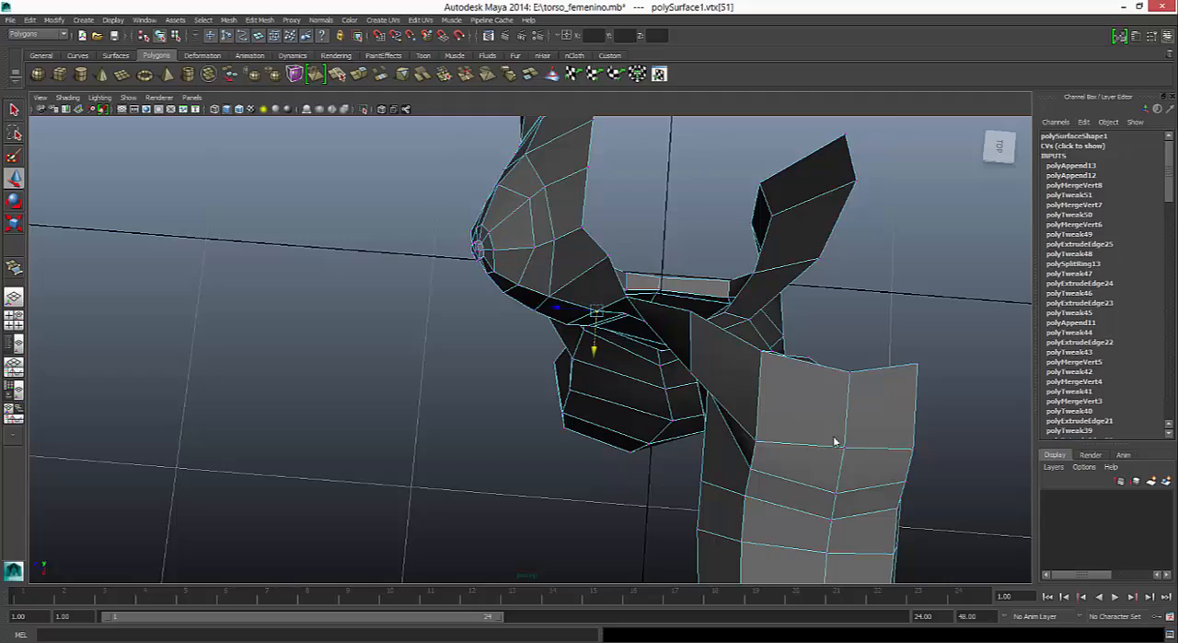
- Nudge the vertex on the chest's upper edge near the armpit slightly outward, adjust the one below it, and check the smoothed torso
{"action": "mouse_move", "coordinate": [835, 442]}
{"action": "left_mouse_down", "text": "alt"}
{"action": "mouse_move", "coordinate": [838, 239]}
{"action": "mouse_move", "coordinate": [957, 263]}
{"action": "mouse_move", "coordinate": [921, 441]}
{"action": "mouse_move", "coordinate": [820, 428]}
{"action": "mouse_move", "coordinate": [764, 506]}
{"action": "left_mouse_up", "text": "alt"}
{"action": "left_click", "coordinate": [646, 254]}
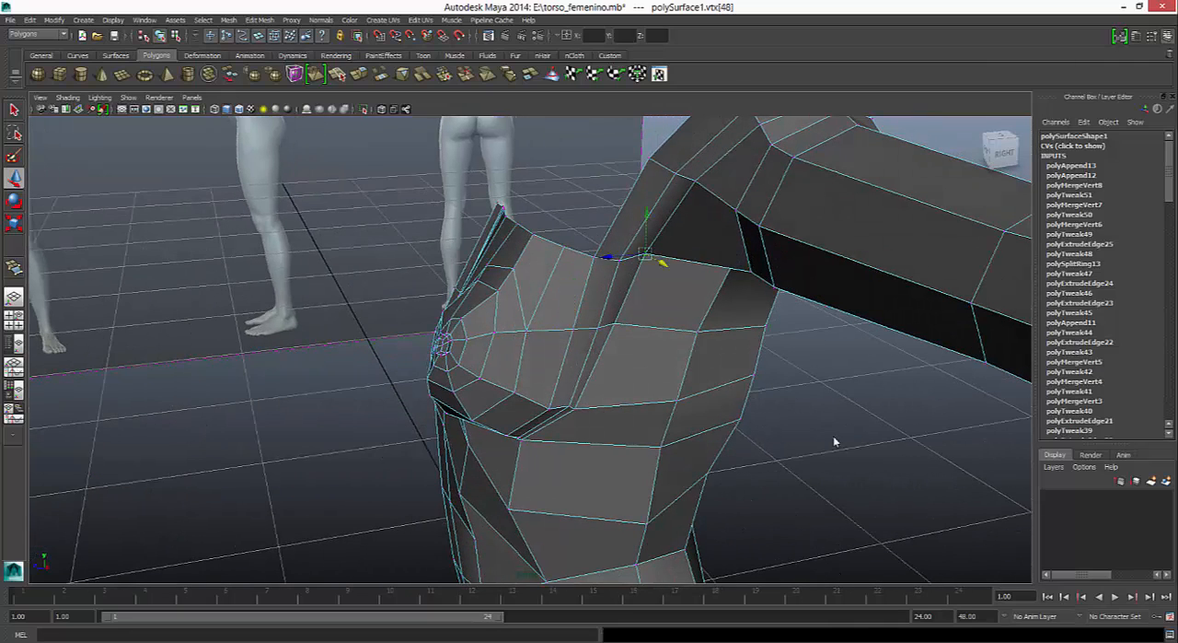
{"action": "left_click_drag", "start_coordinate": [662, 263], "coordinate": [666, 265]}
{"action": "left_click", "coordinate": [615, 327]}
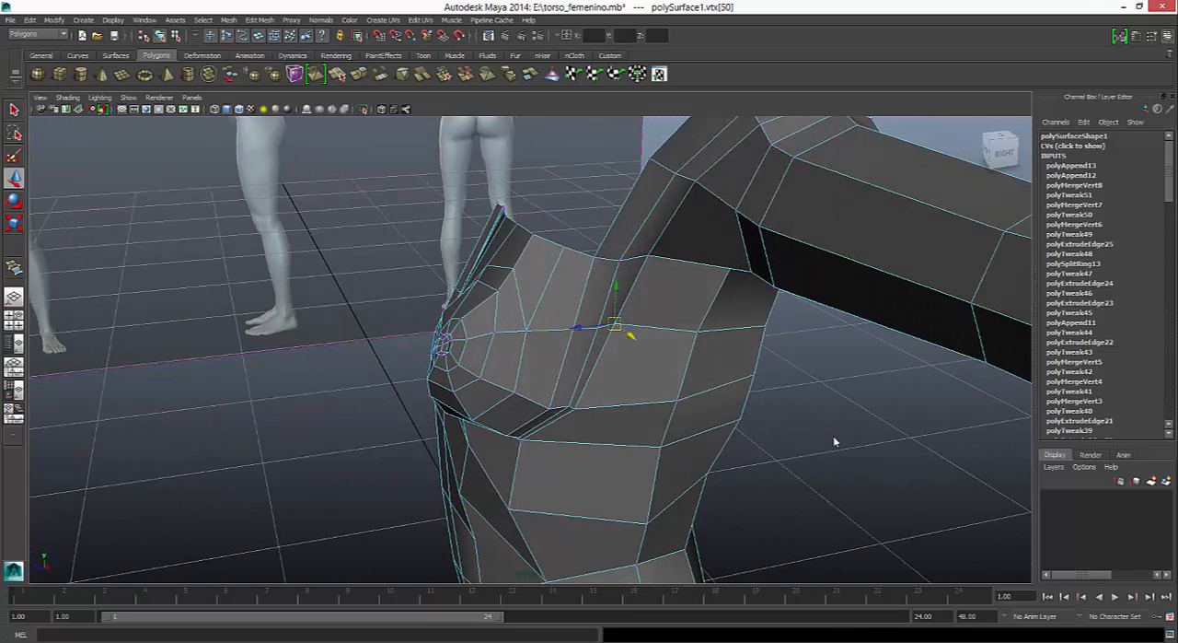
{"action": "key", "text": "3"}
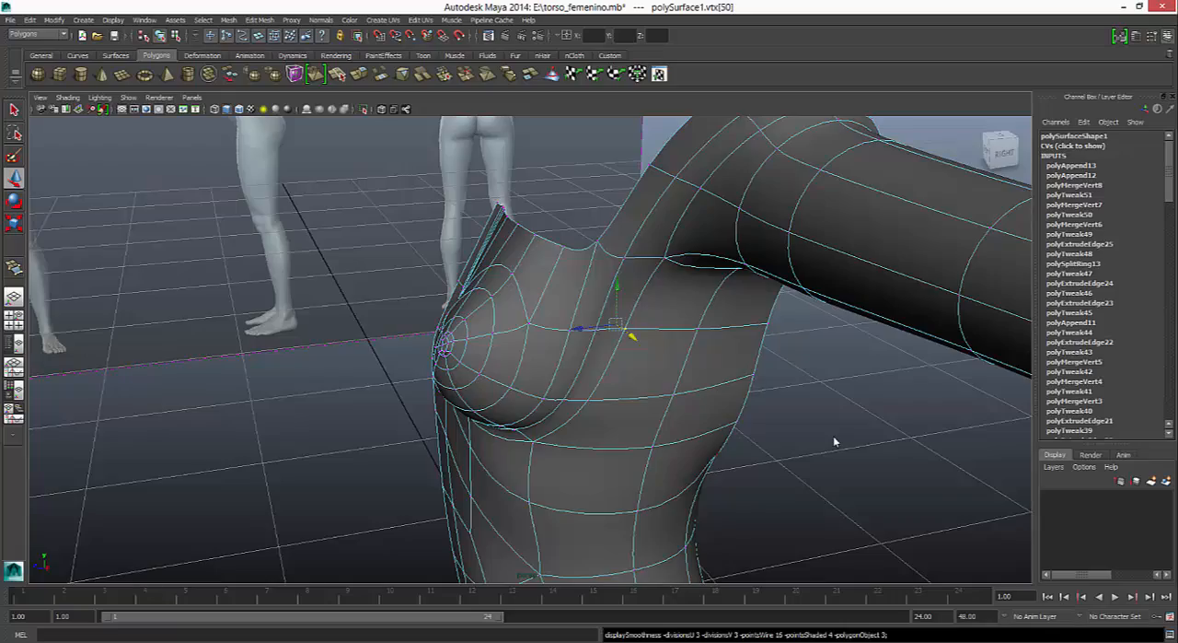
{"action": "left_click_drag", "start_coordinate": [834, 442], "coordinate": [835, 442], "text": "alt"}
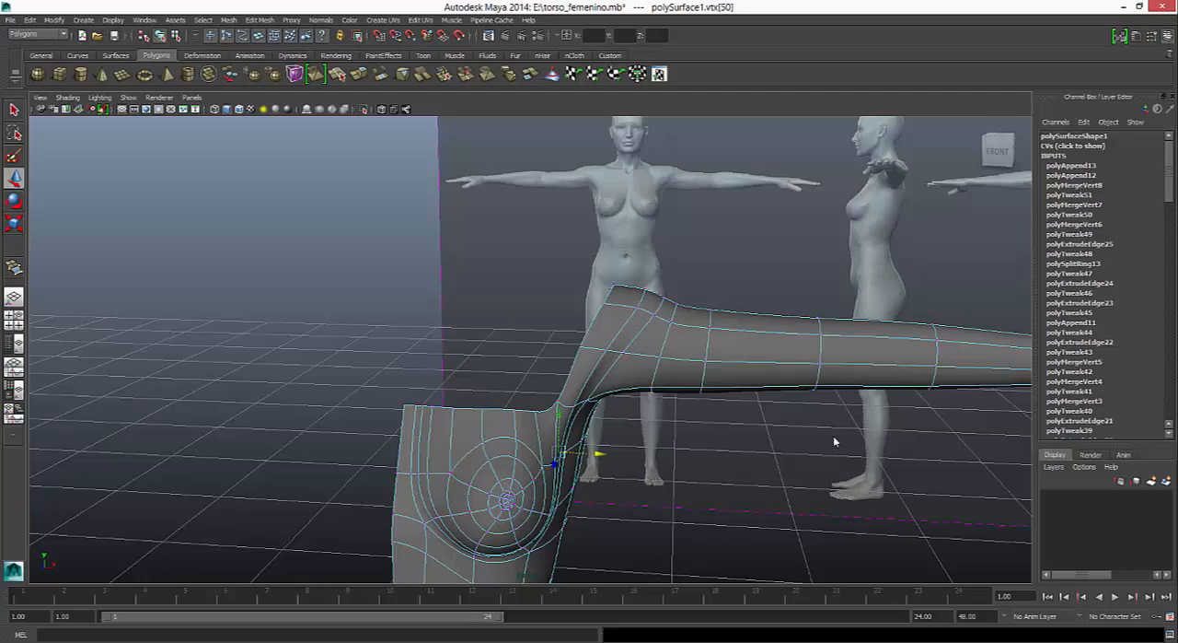
{"action": "scroll", "coordinate": [834, 442], "scroll_direction": "down", "scroll_amount": 5}
{"action": "middle_click_drag", "start_coordinate": [834, 442], "coordinate": [792, 326], "text": "alt"}
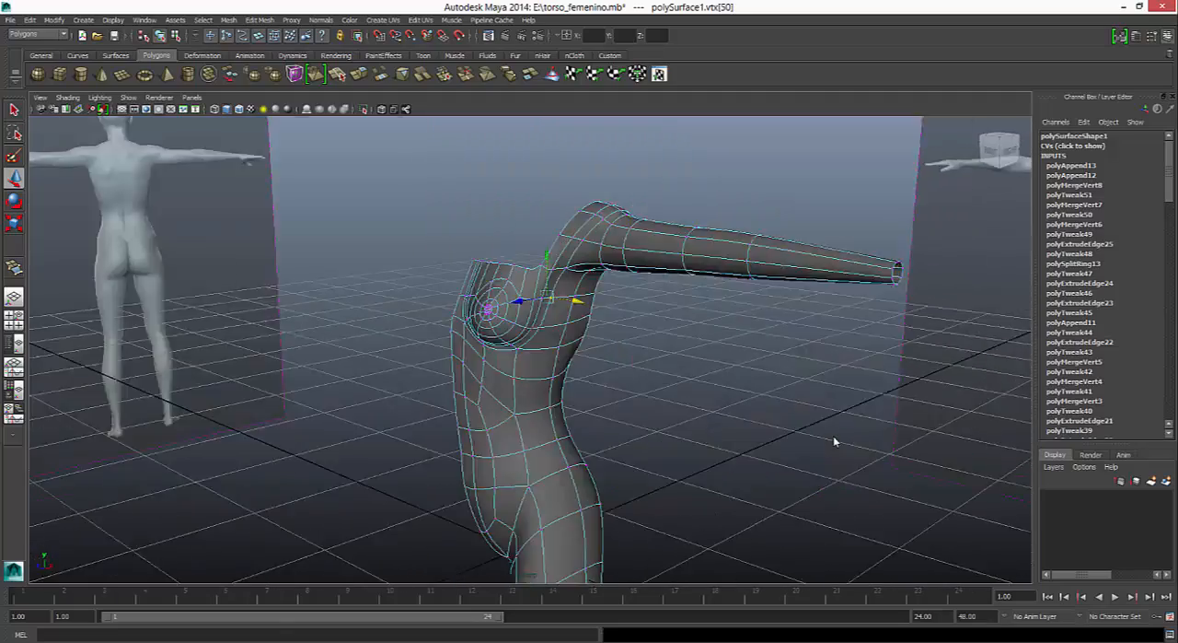